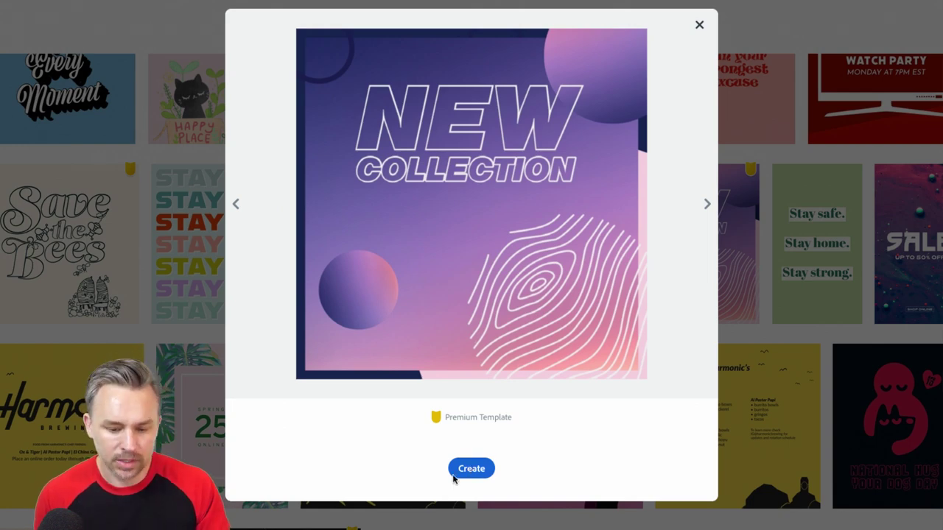
- Create a post from the "NEW COLLECTION" template and replace its heading with "Be Bold.", narrowed to fit within the purple background
left_click(471, 474)
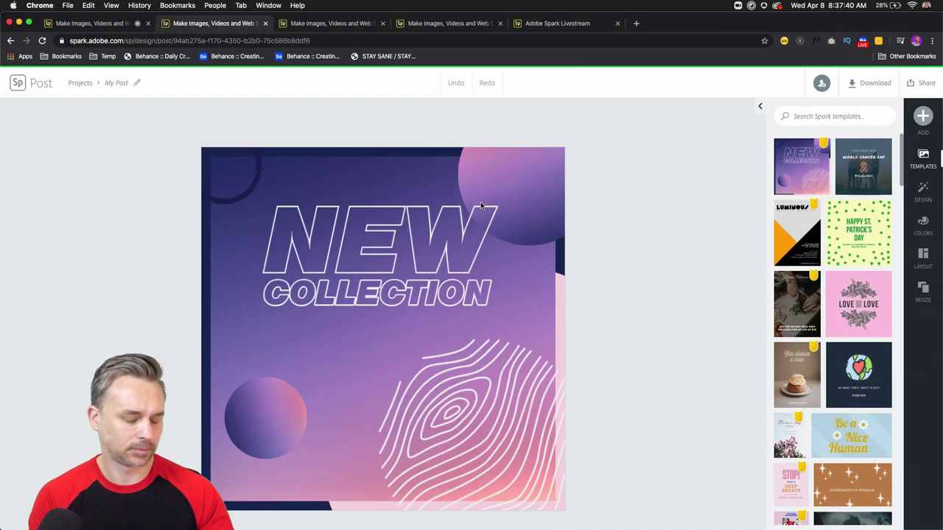
left_click(368, 240)
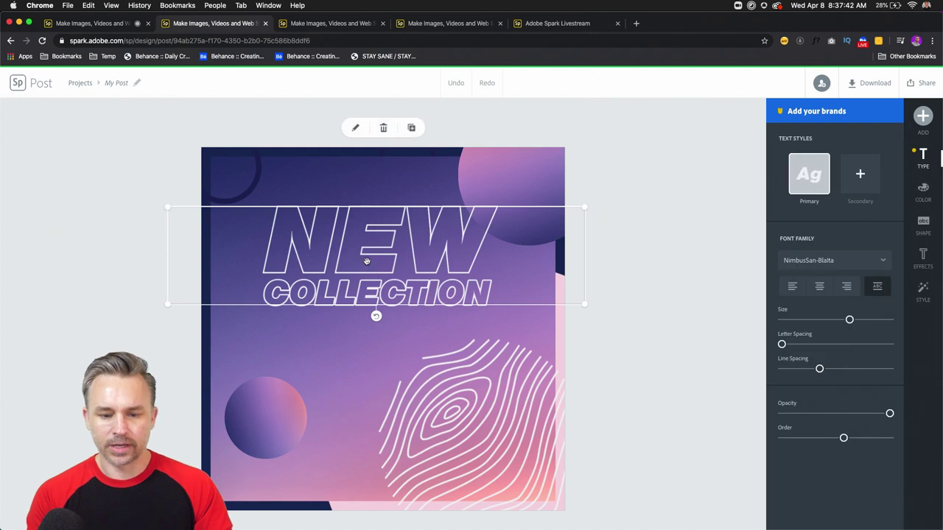
left_click(368, 241)
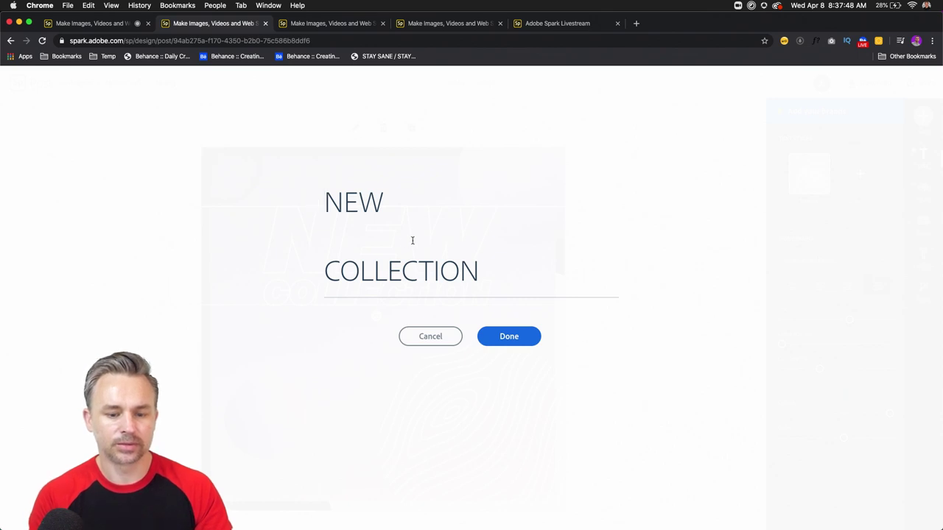
left_click_drag(482, 270, 339, 174)
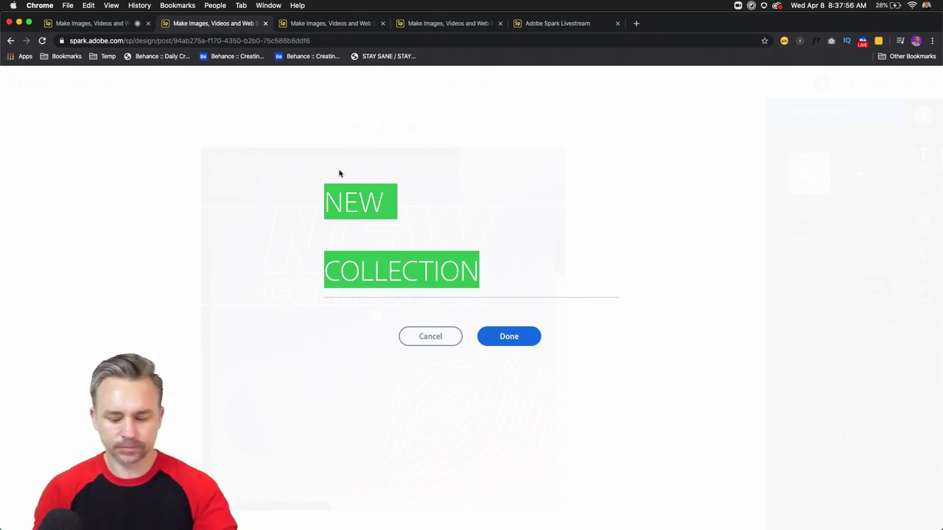
type("Be")
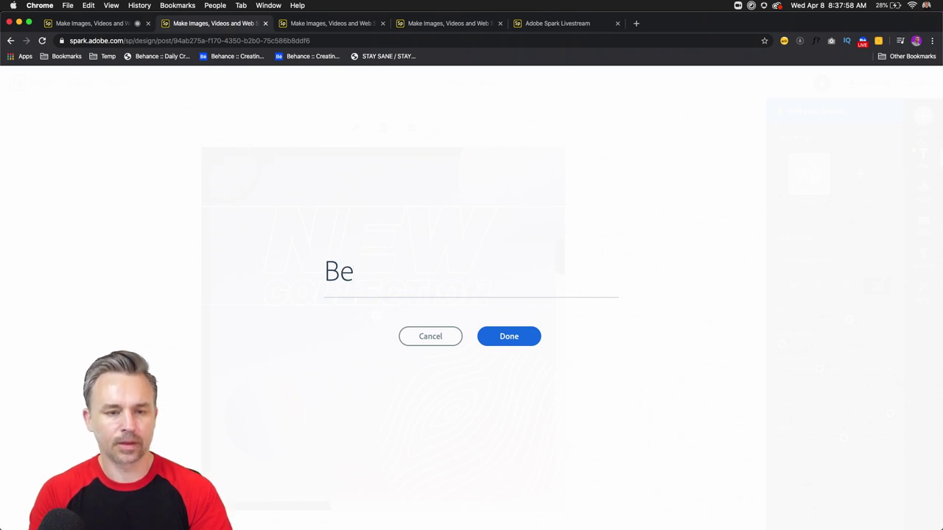
type(" Bold.")
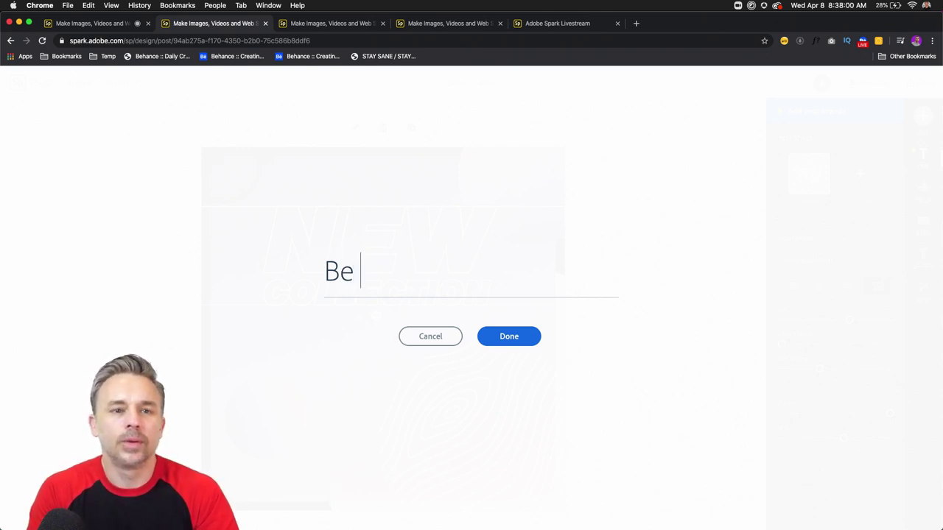
left_click(509, 340)
left_click_drag(169, 285, 231, 275)
left_click_drag(580, 277, 543, 269)
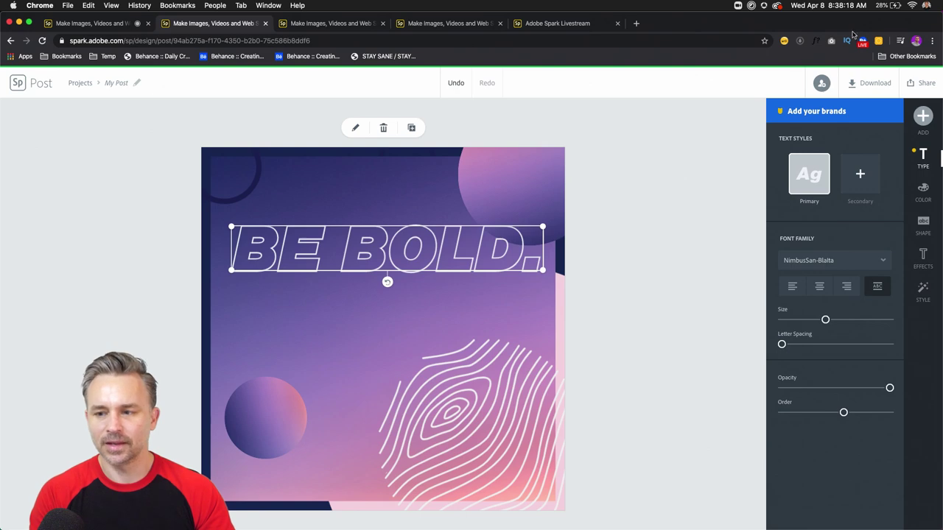
- Narrow the browser window, switch to Evernote, and look through the note containing phrases and quotes
left_click_drag(941, 157, 757, 157)
mouse_move(464, 528)
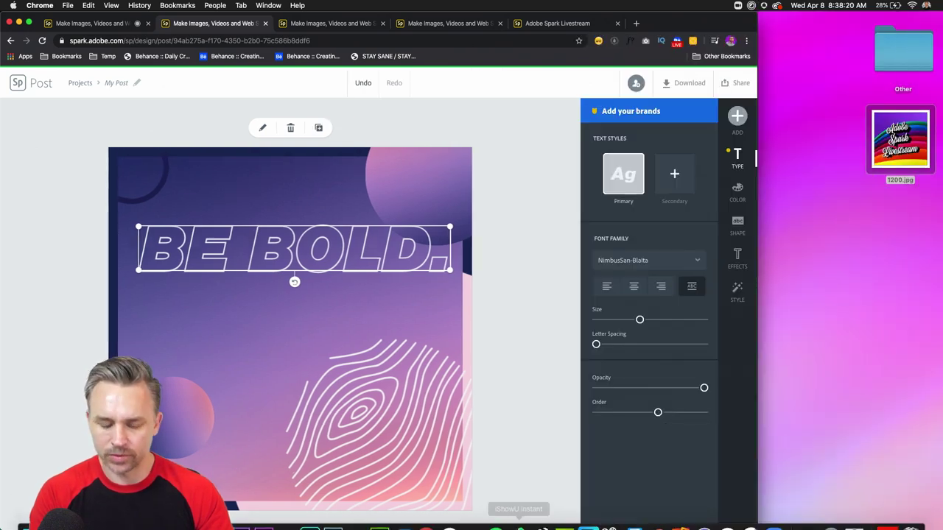
left_click(449, 514)
scroll(770, 292, "down", 1)
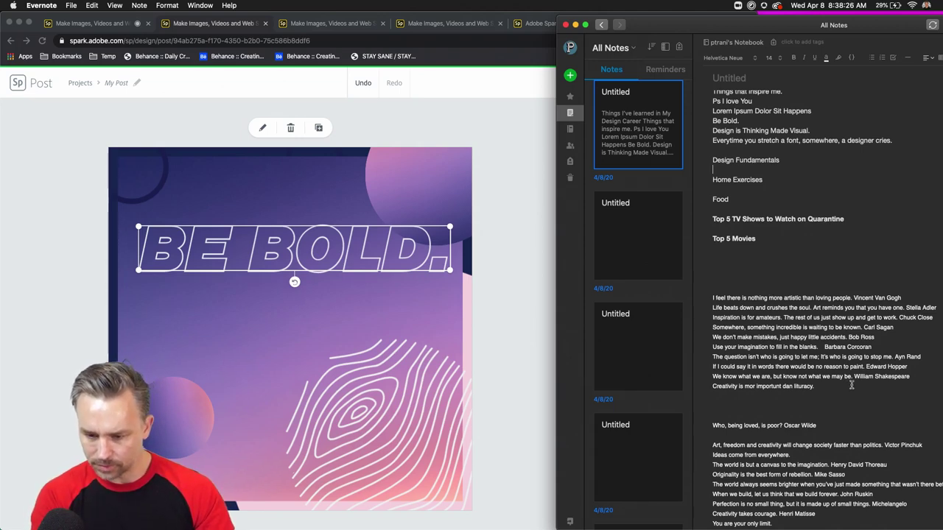
scroll(852, 385, "down", 2)
scroll(851, 384, "up", 3)
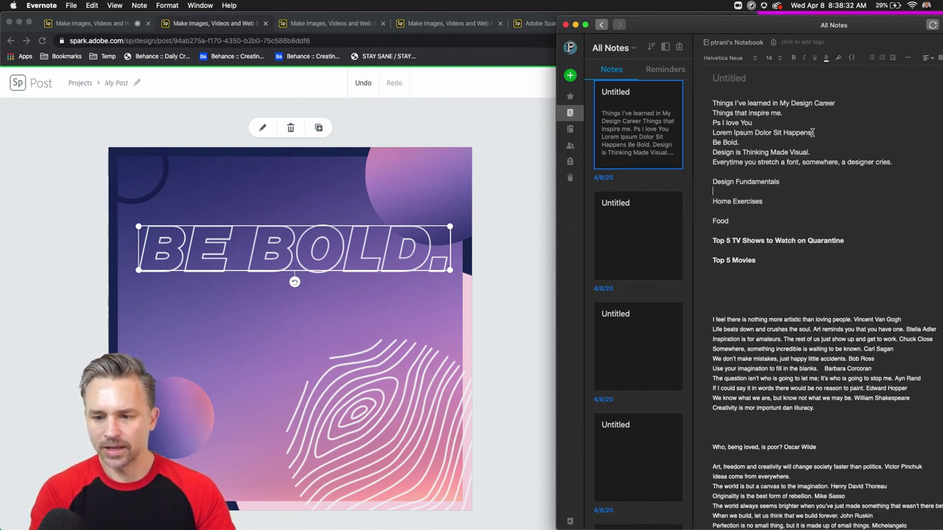
- Review candidate phrases in the note and copy the sentence "The cure for boredom is curiosity."
left_click_drag(814, 132, 743, 133)
left_click(688, 136)
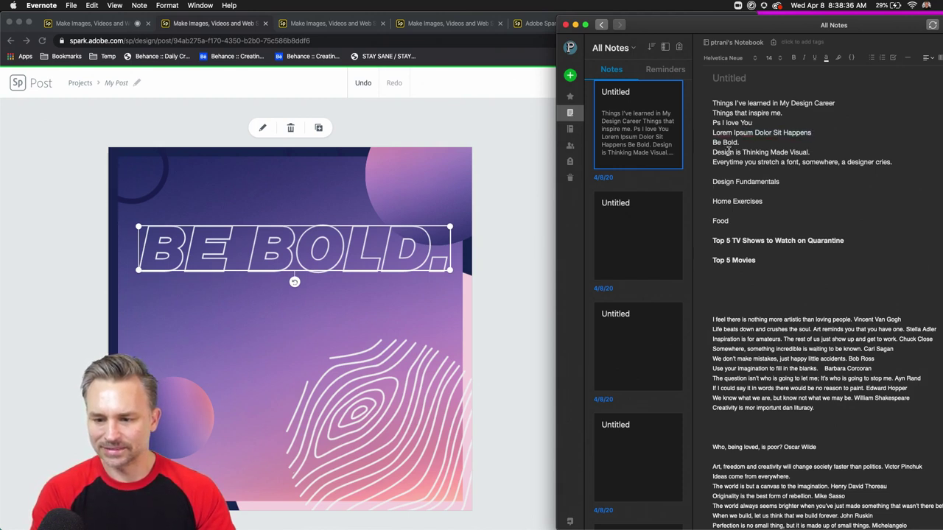
left_click_drag(817, 132, 692, 132)
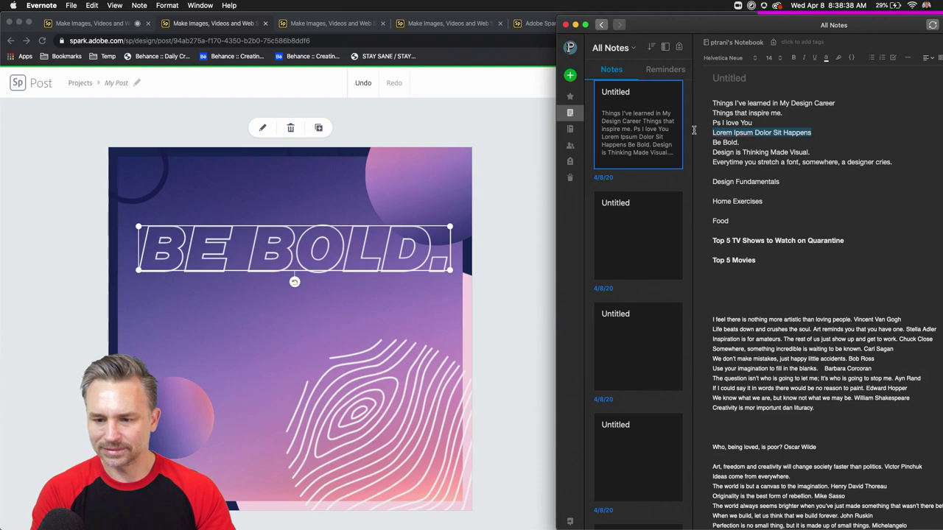
scroll(756, 273, "down", 10)
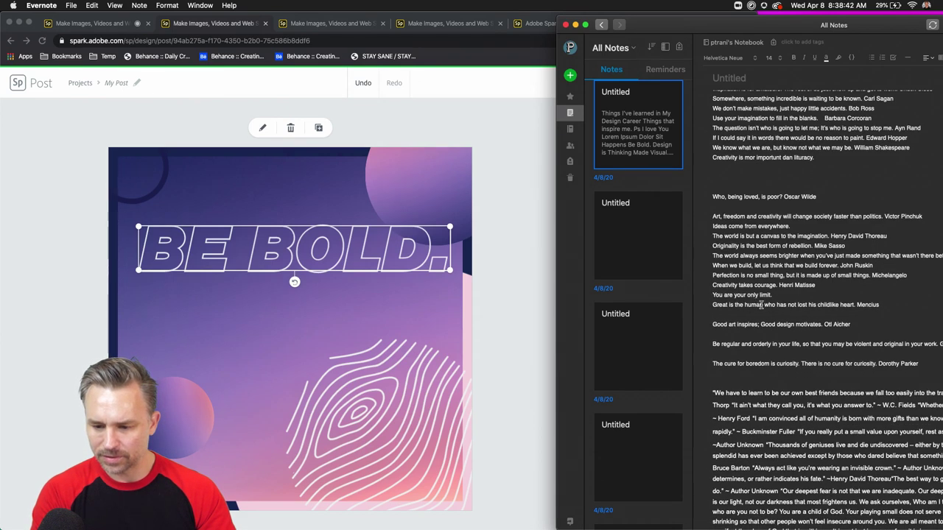
left_click_drag(823, 324, 705, 325)
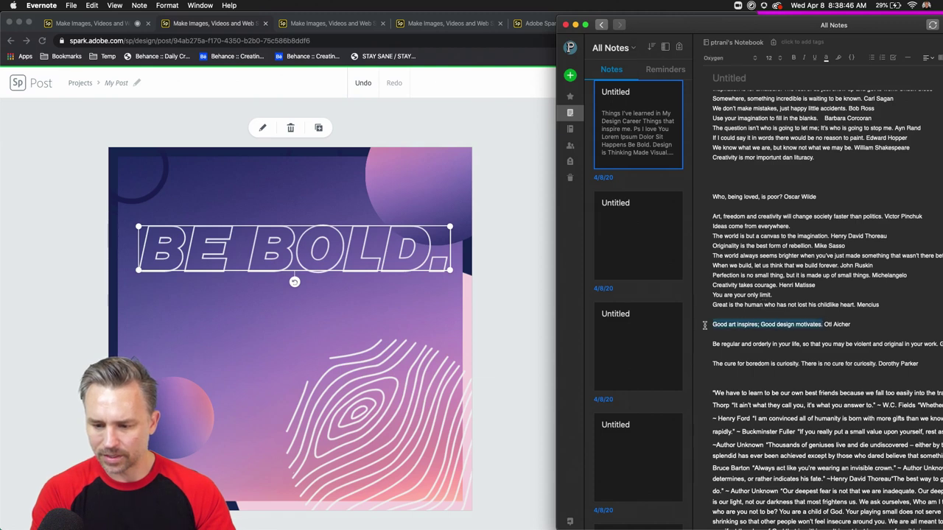
left_click(800, 363)
left_click_drag(799, 363, 705, 363)
key("super+c")
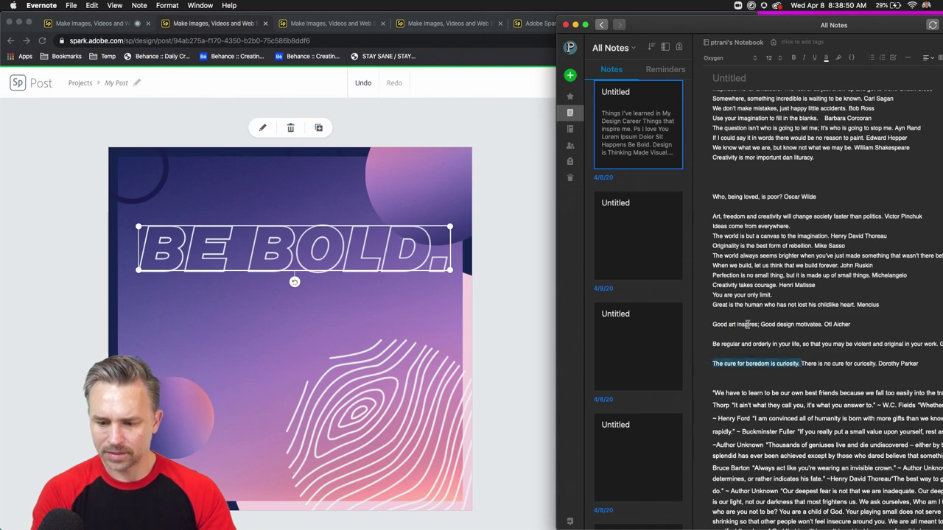
- Return to the post in Chrome, widen its window, and replace the heading with the copied sentence "The cure for boredom is curiosity."
key("super+Tab")
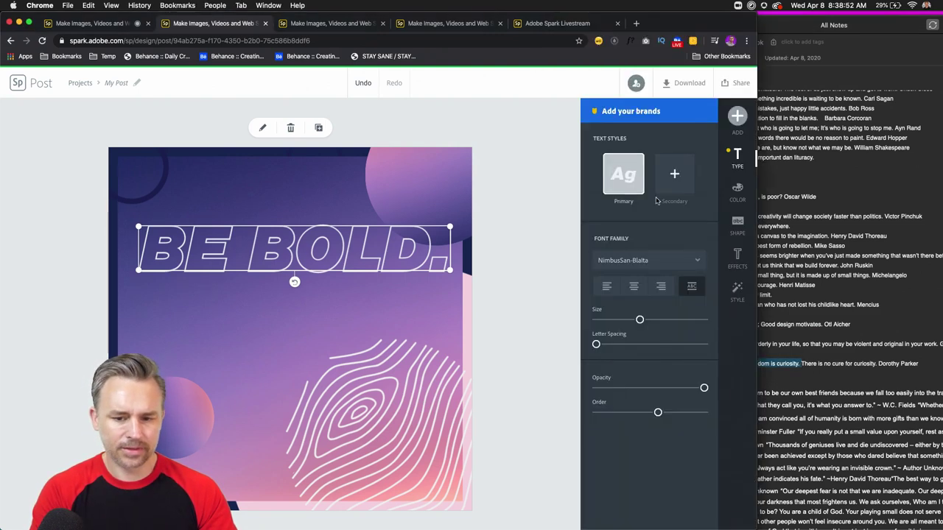
key("ctrl+alt+Return")
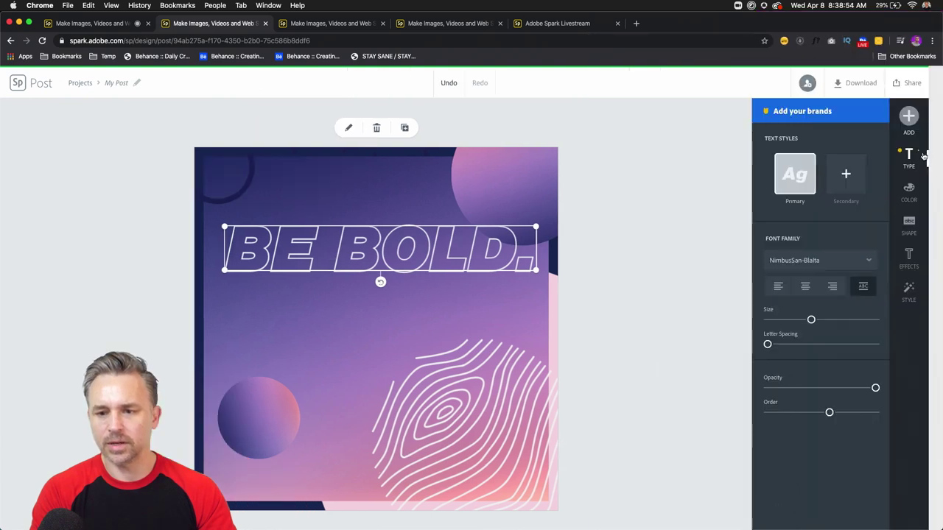
double_click(313, 237)
left_click_drag(413, 273, 189, 269)
key("super+v")
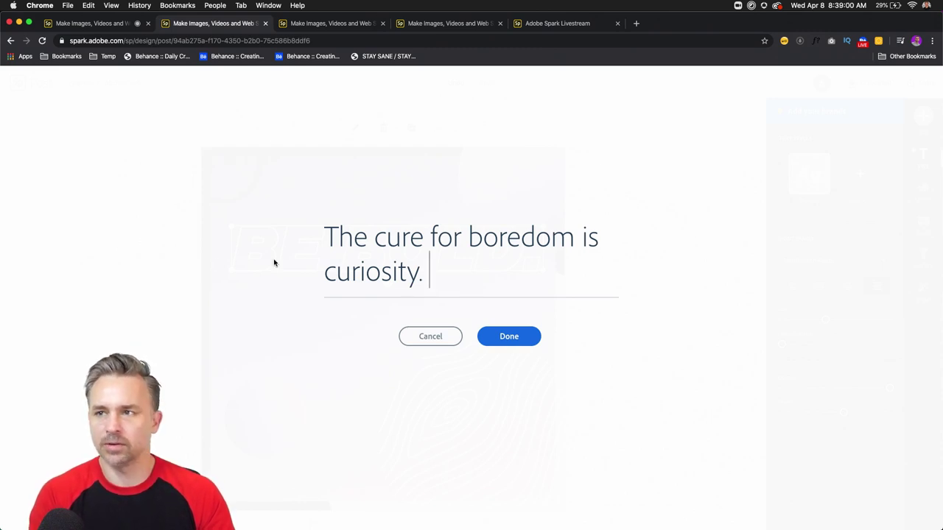
left_click(502, 337)
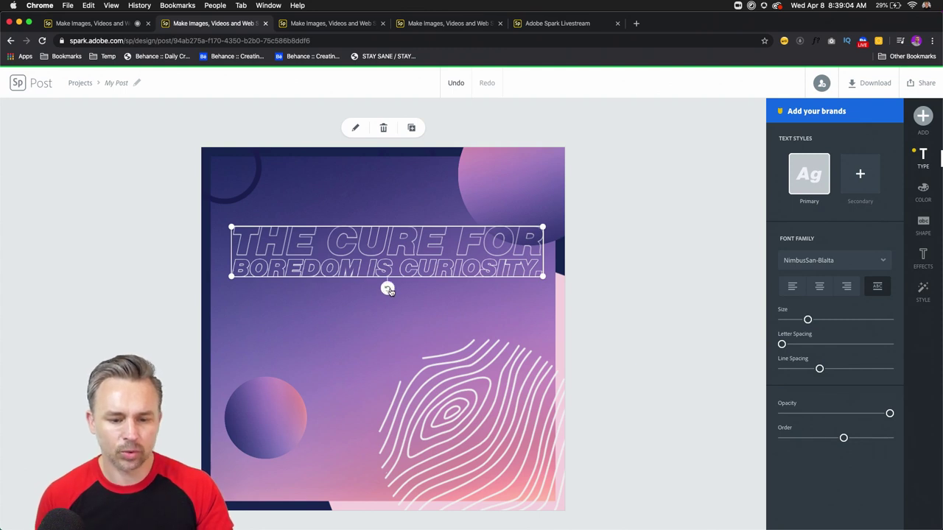
- Break the heading into three lines: "The cure for", "boredom" and "is curiosity."
double_click(378, 242)
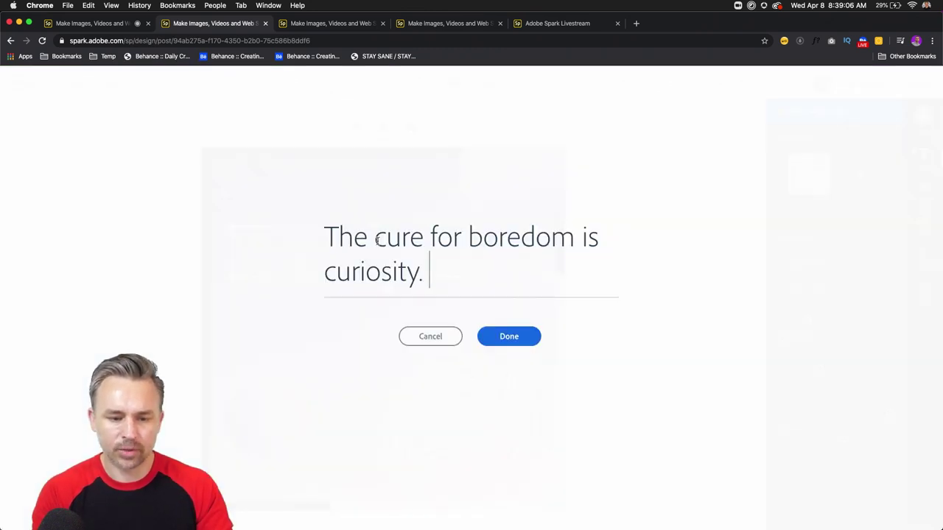
left_click(469, 236)
key("Return")
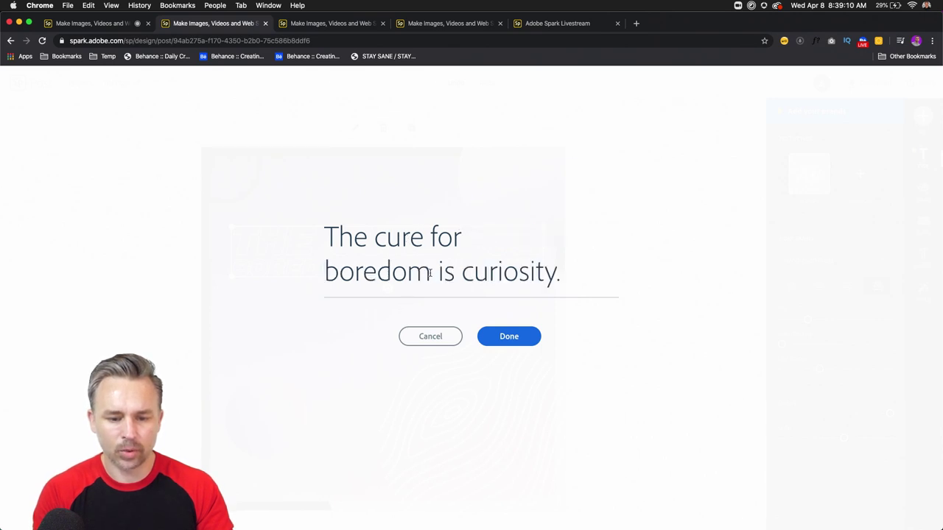
left_click(440, 272)
key("Return")
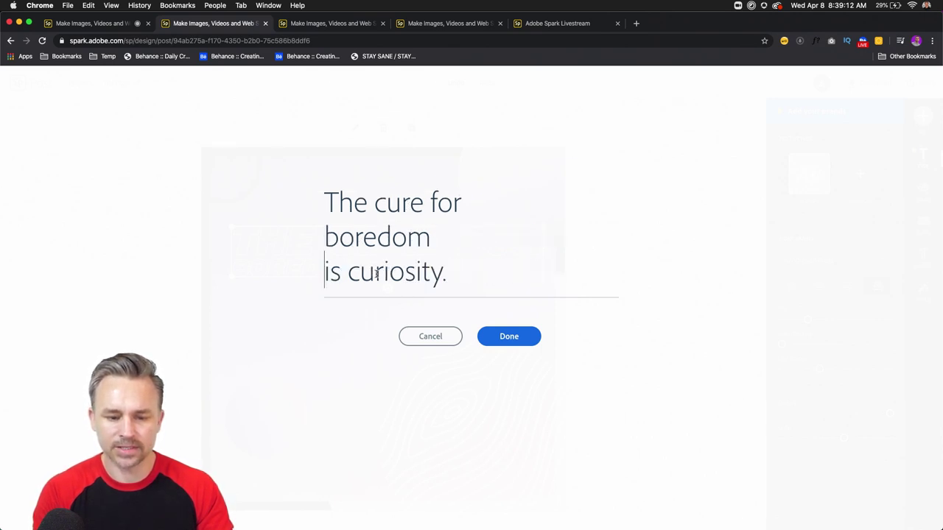
left_click(507, 337)
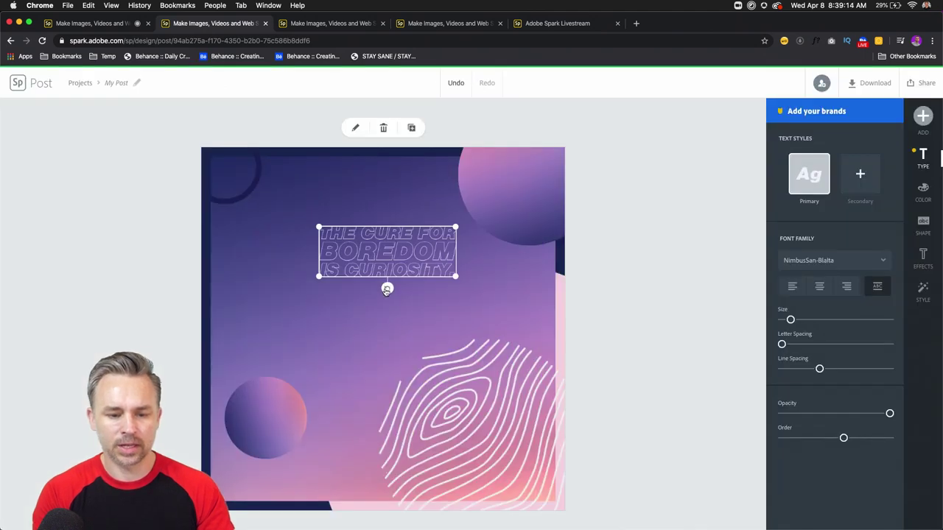
- Enlarge the heading to four stacked lines and place it over the upper part of the design
left_click_drag(454, 277, 589, 421)
left_click_drag(340, 234, 276, 193)
left_click_drag(500, 376, 527, 345)
- Move the contour-line graphic lower, clear of the heading, and reduce its opacity so it looks faint
left_click(447, 442)
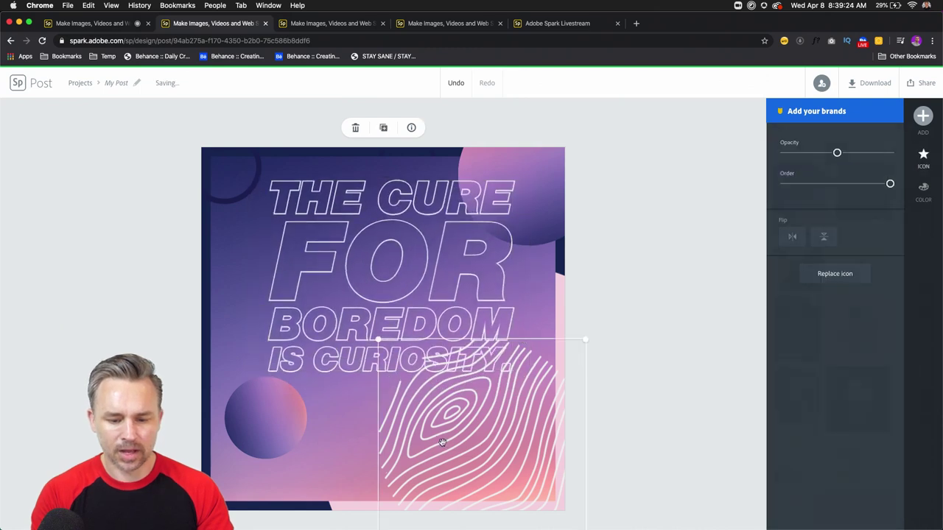
left_click_drag(442, 435, 449, 464)
left_click_drag(887, 152, 800, 163)
left_click_drag(374, 431, 388, 453)
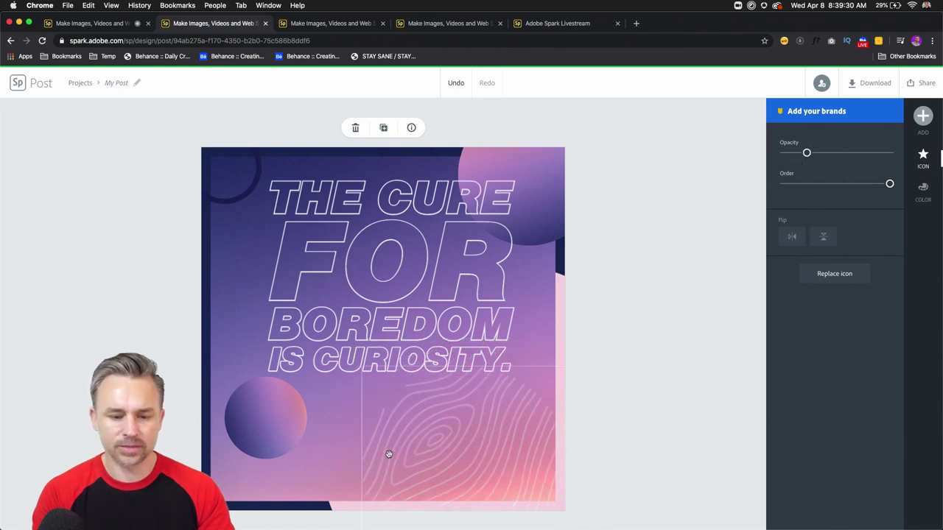
- Move the heading down to the middle of the design and shift the small gradient circle slightly lower
left_click(320, 344)
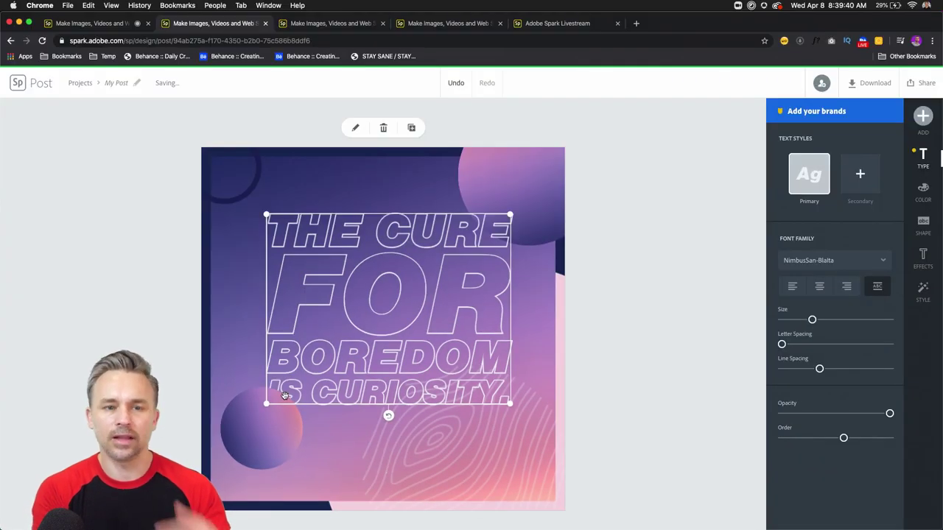
mouse_move(275, 417)
left_mouse_down()
mouse_move(274, 435)
mouse_move(274, 424)
left_mouse_up()
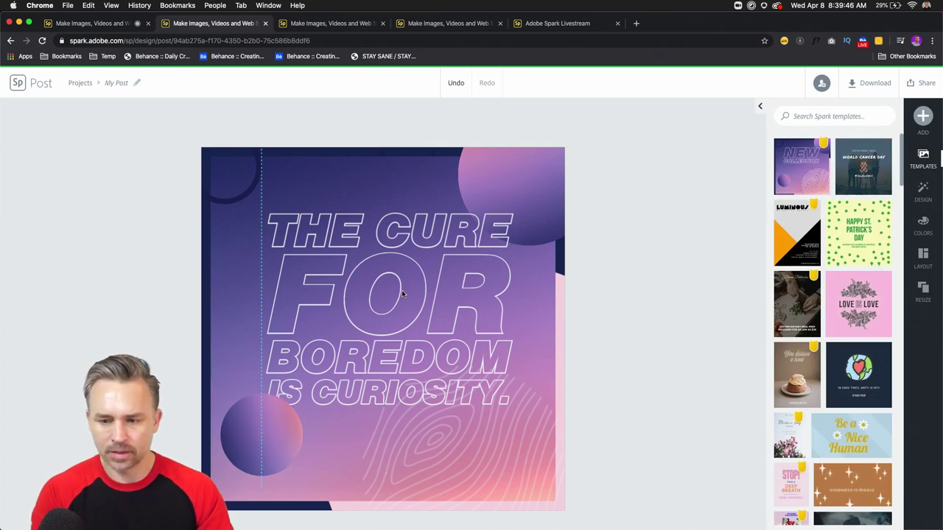
- Expand the template gallery and create a fresh post from the "NEW COLLECTION" template
left_click(760, 107)
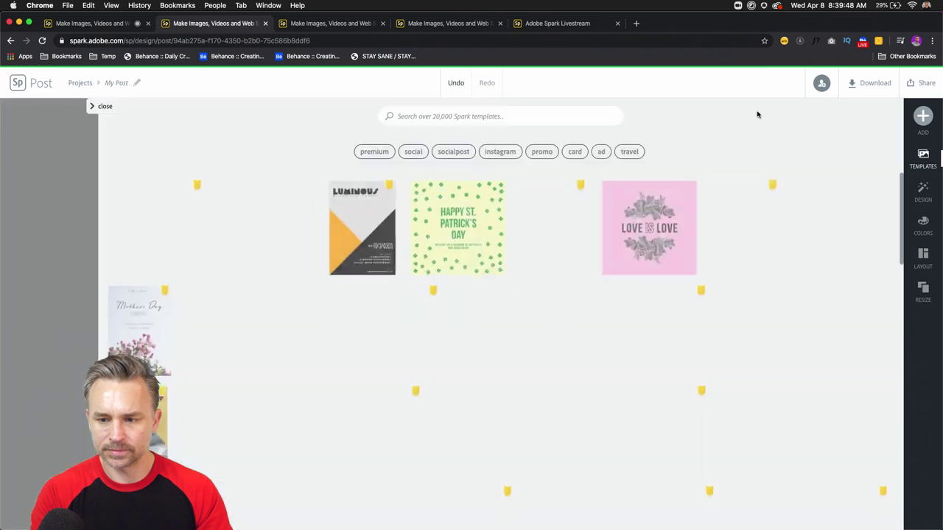
left_click(157, 229)
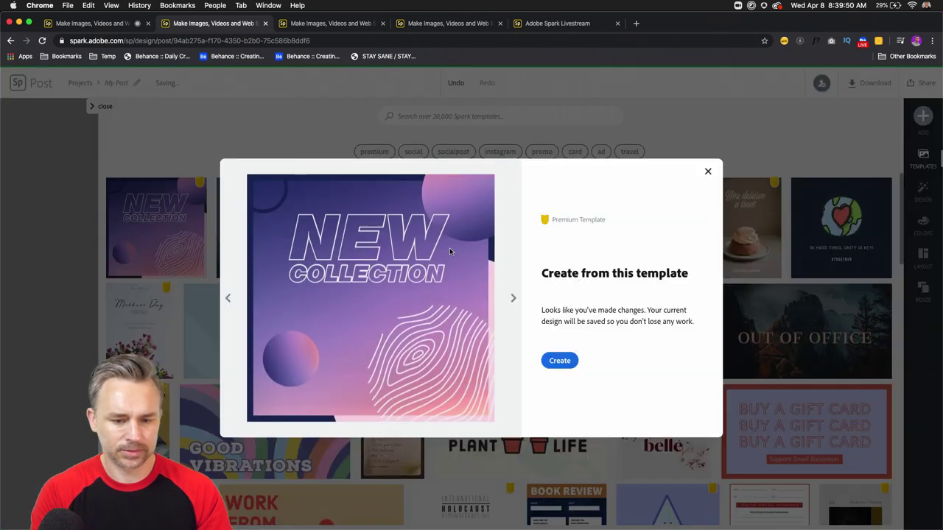
left_click(707, 171)
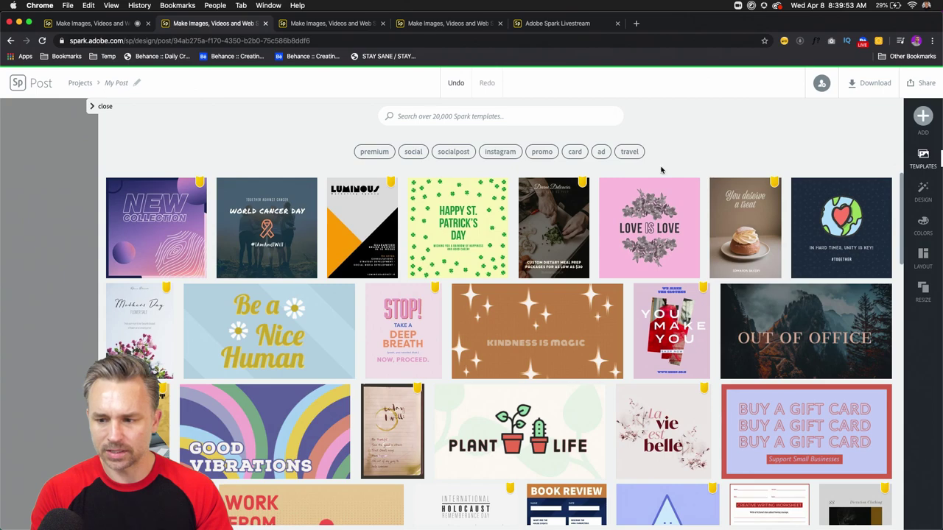
left_click(153, 236)
left_click(167, 243)
left_click(180, 251)
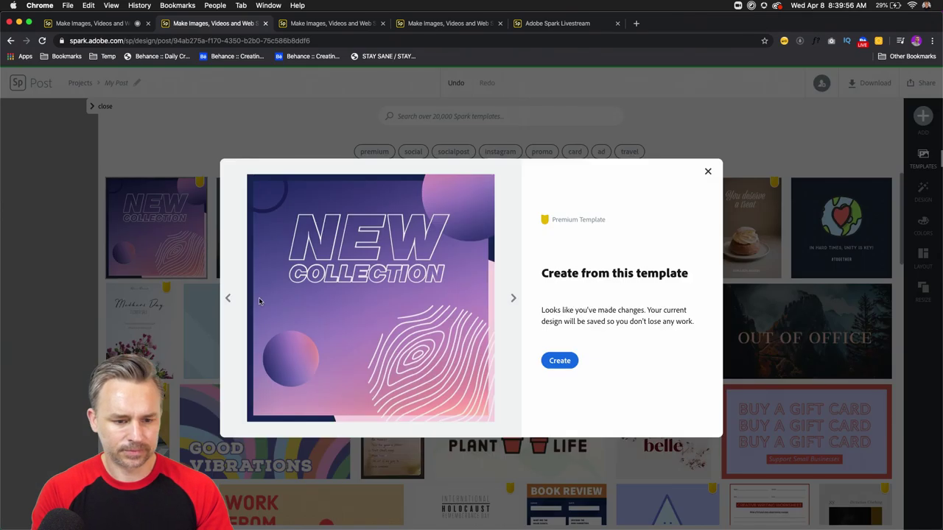
left_click(560, 360)
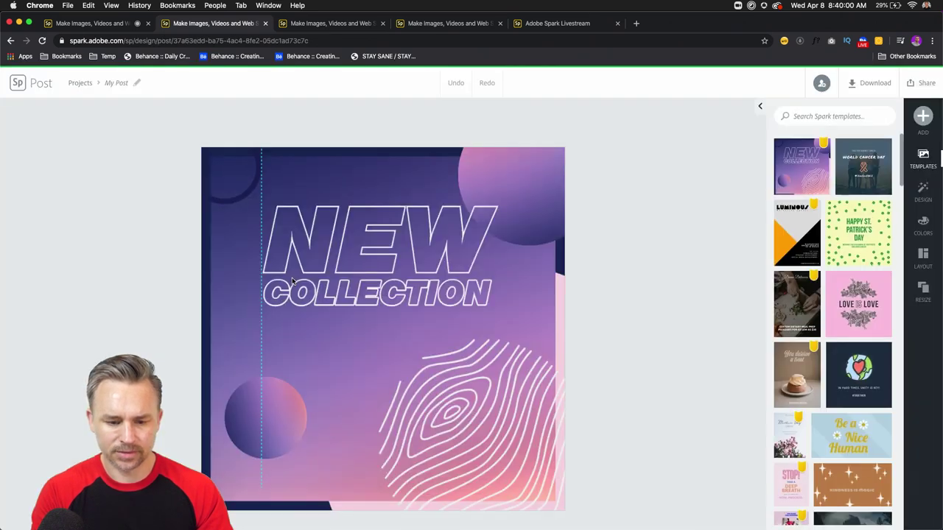
- Replace the new post's heading with "The cure for boredom is curiosity." and fit it as three lines across the purple background
double_click(302, 252)
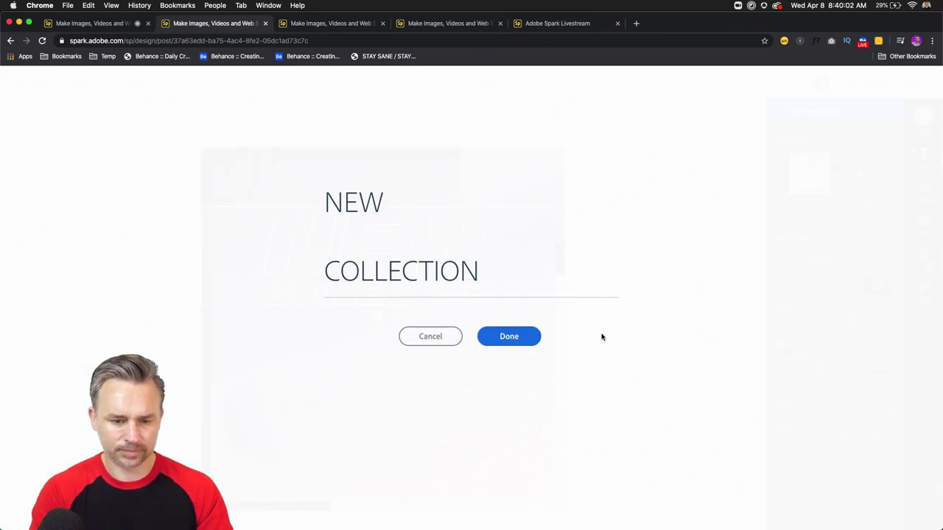
key("super+a")
type("The cure for boredom is curiosity.")
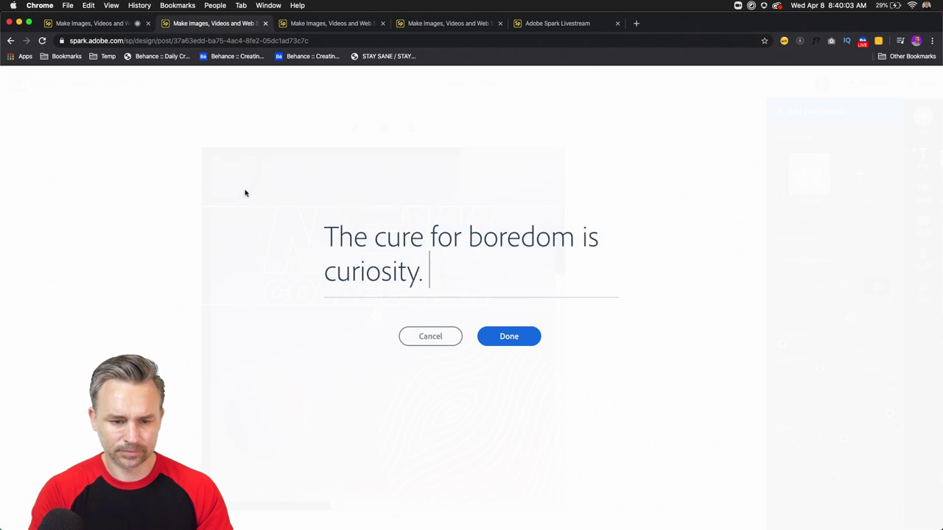
left_click(523, 330)
left_click_drag(587, 292, 502, 359)
left_click_drag(303, 298, 355, 304)
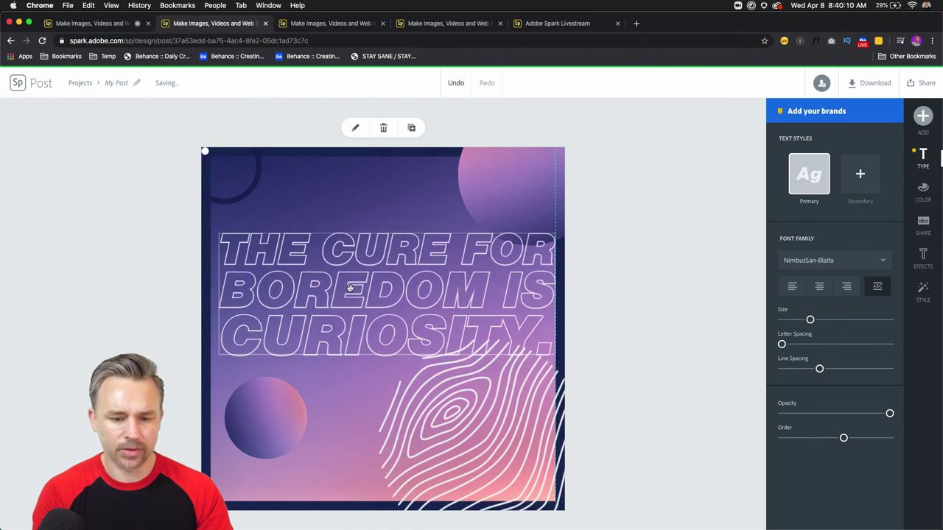
- Reduce the opacity of the contour-line graphic to roughly a quarter so it looks faint behind the heading
left_click(418, 425)
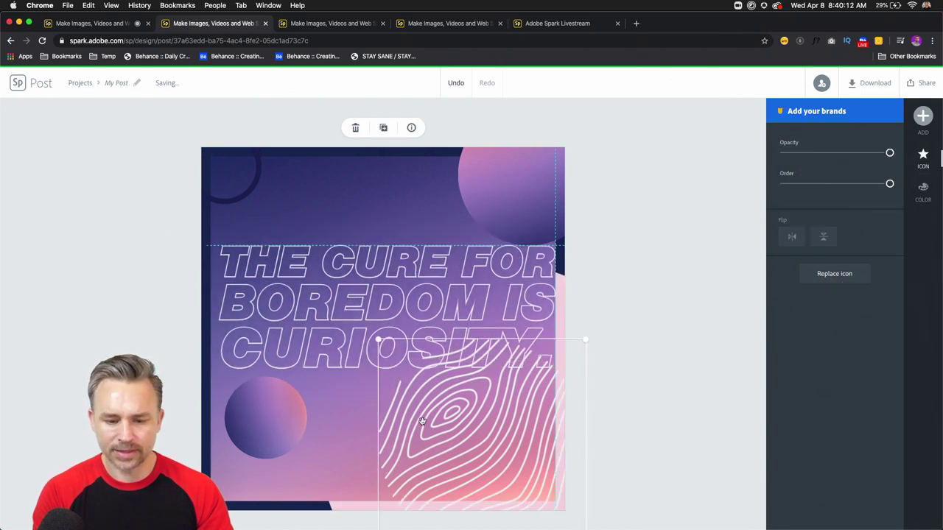
left_click(835, 154)
left_click_drag(838, 154, 808, 154)
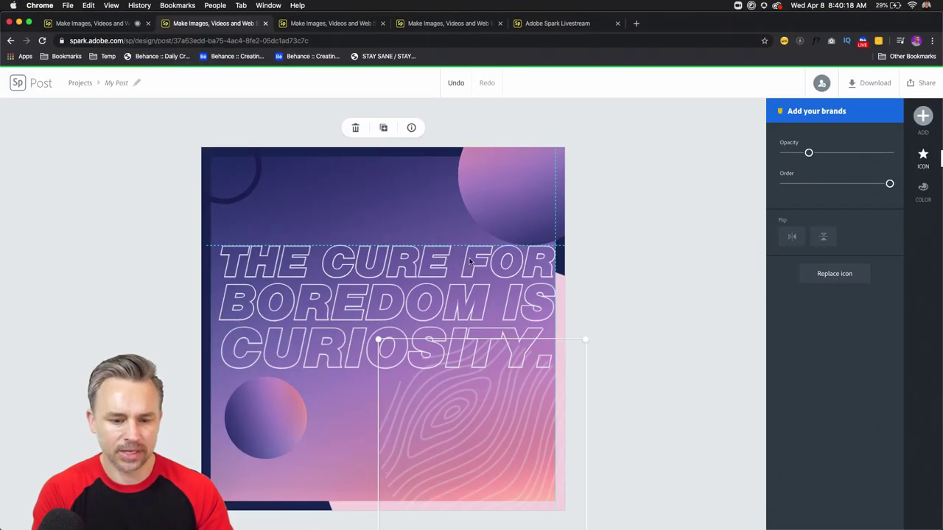
- Scale the heading down slightly and center it on the purple background with even side margins
left_click(311, 318)
left_click_drag(553, 367, 515, 352)
left_click_drag(323, 313, 328, 311)
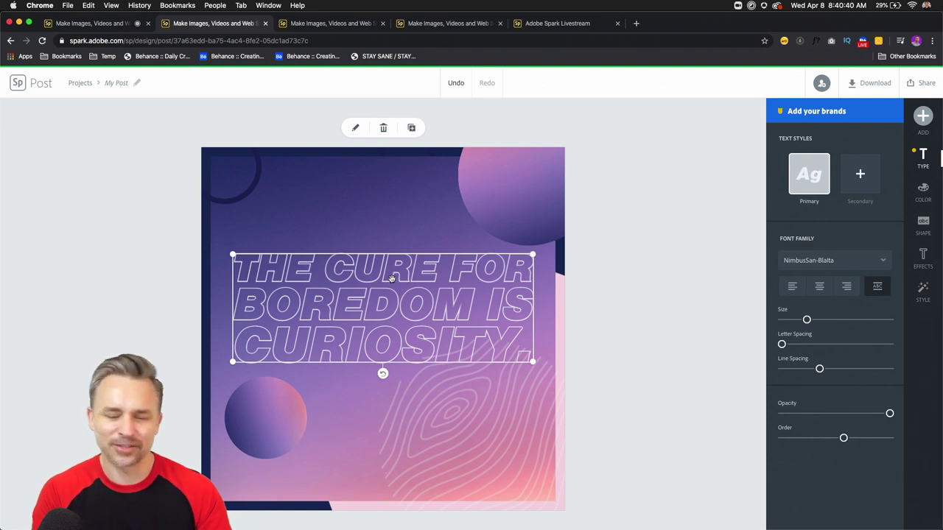
left_click(300, 213)
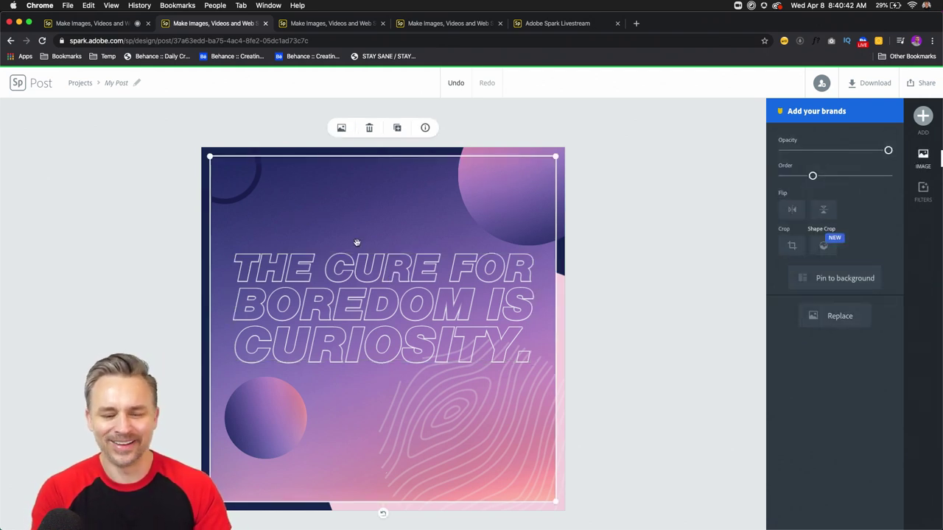
left_click(499, 172)
left_click(314, 208)
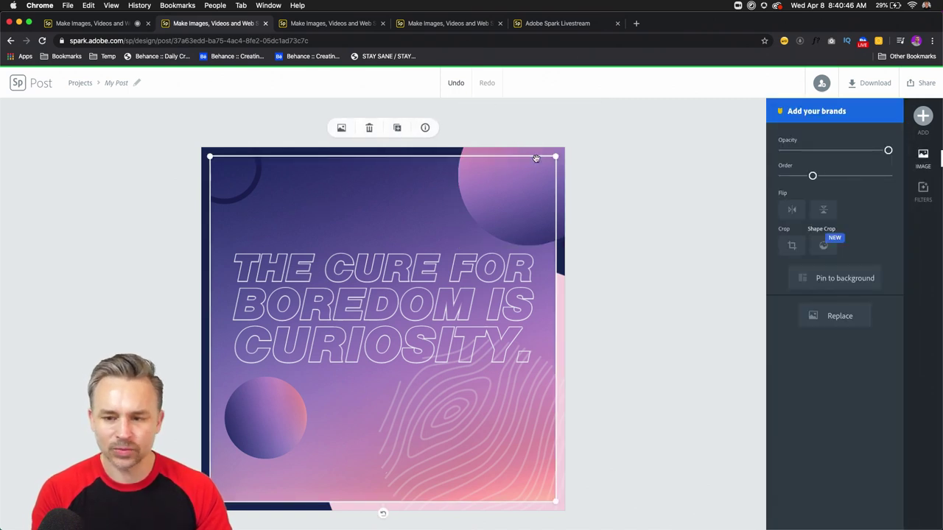
- Download the design as a JPG, check the file in the Downloads folder, and close that folder window
left_click(866, 84)
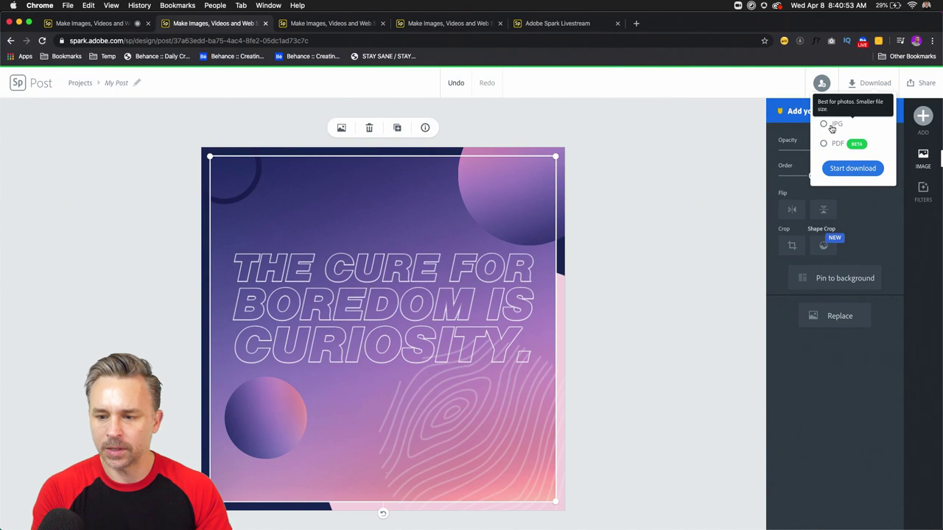
left_click(832, 127)
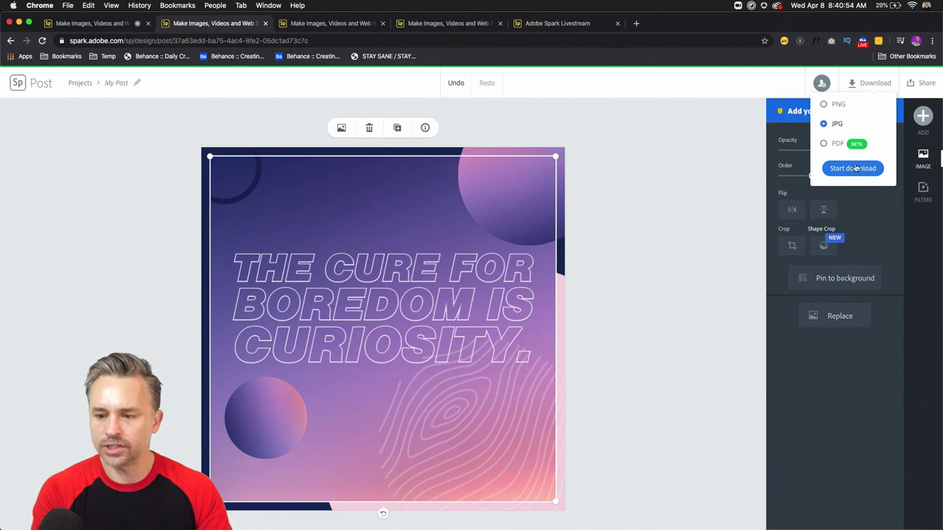
left_click(852, 167)
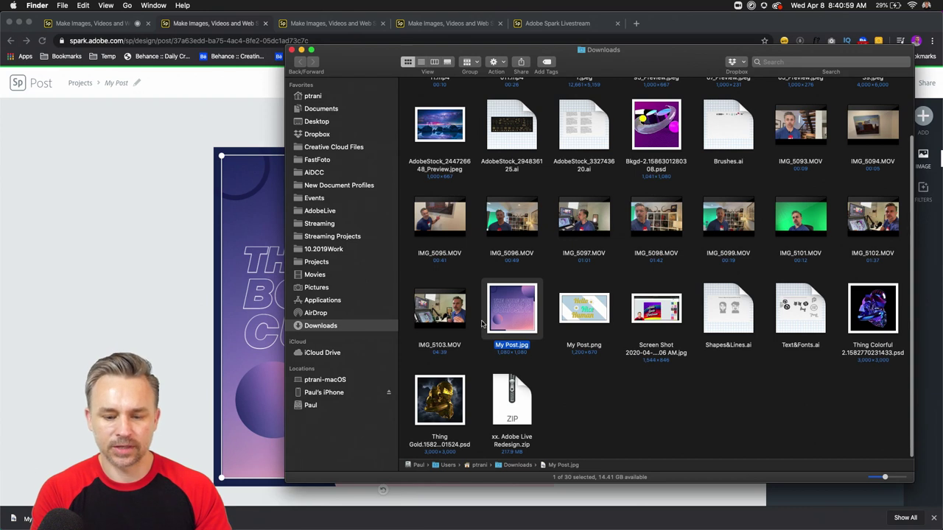
left_click_drag(481, 324, 337, 124)
left_click(292, 49)
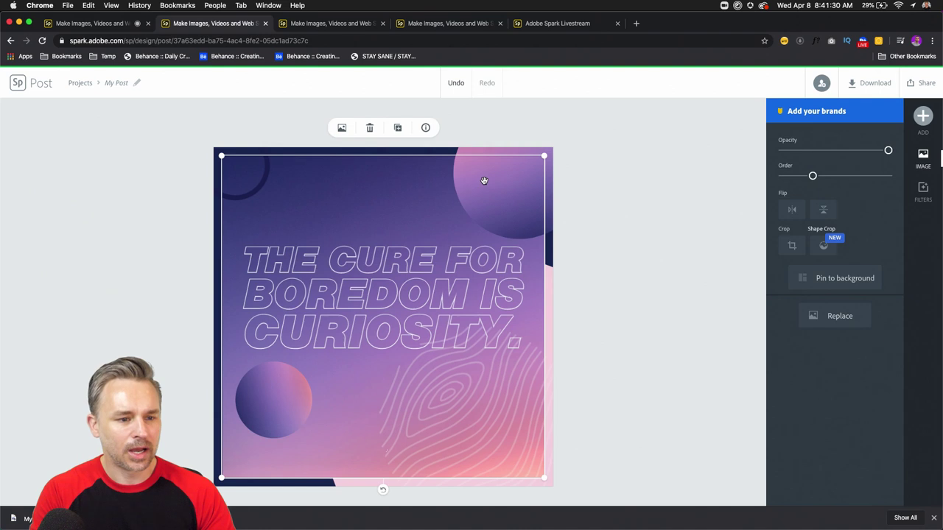
- Rename the project as "Cure for Boredom"
left_click(115, 82)
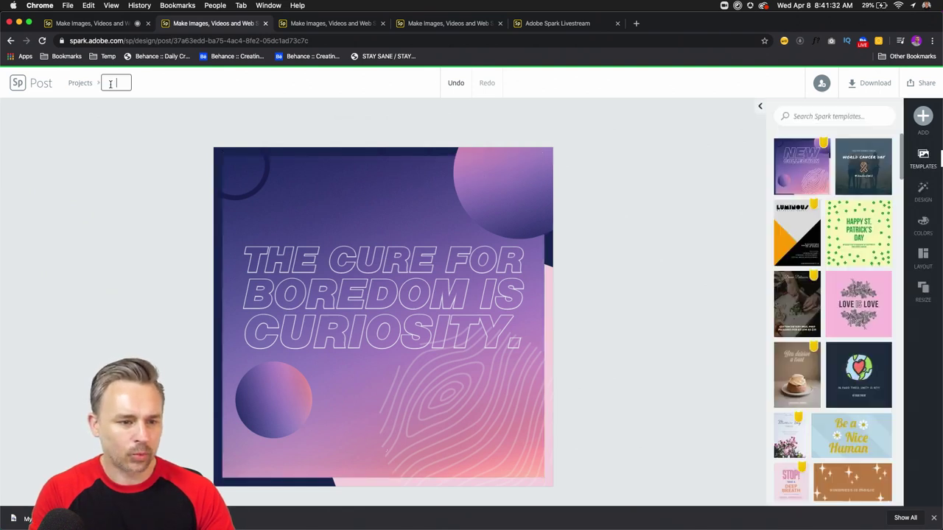
type("c")
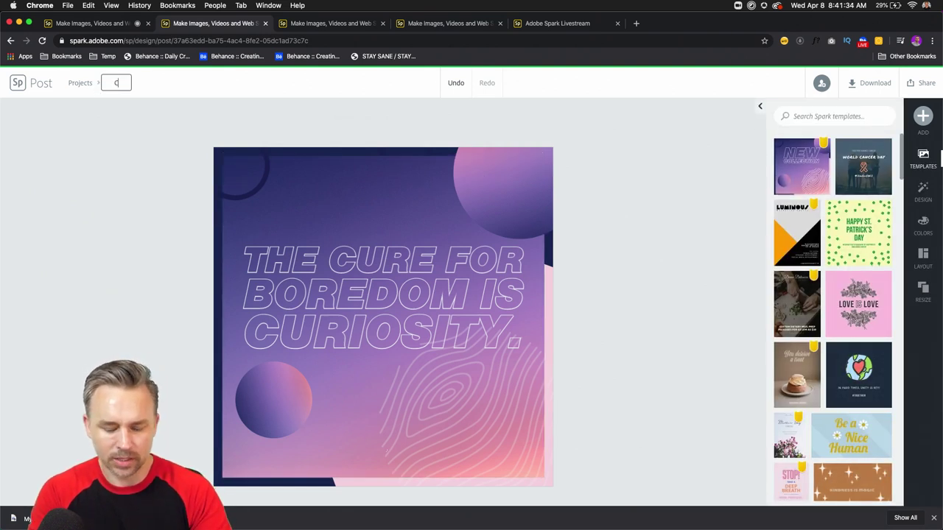
type("ure for Boredom")
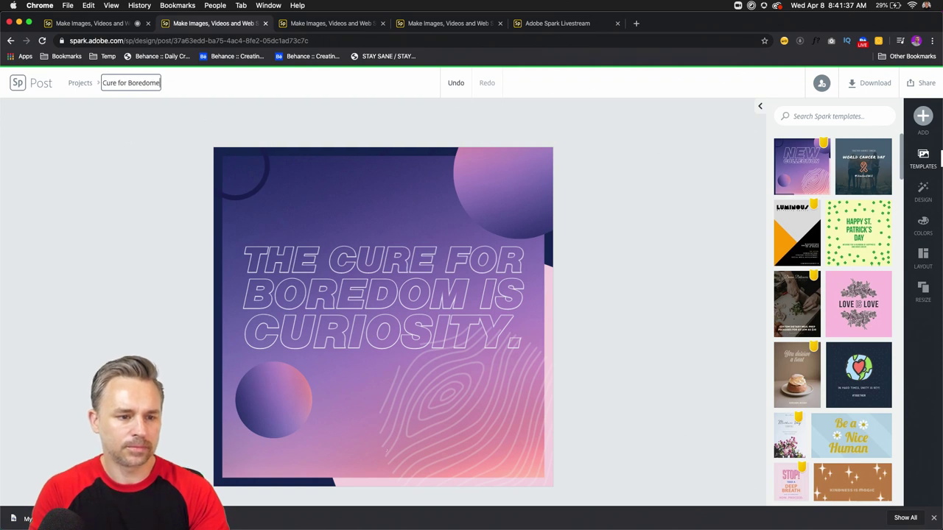
key("Return")
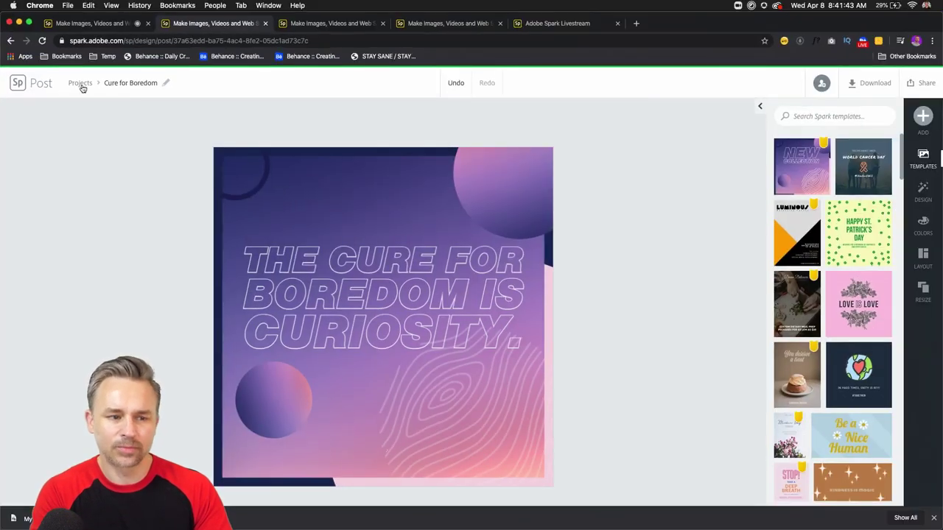
- Go to the project list and delete the unneeded "My Post" version of the boredom quote
left_click(81, 83)
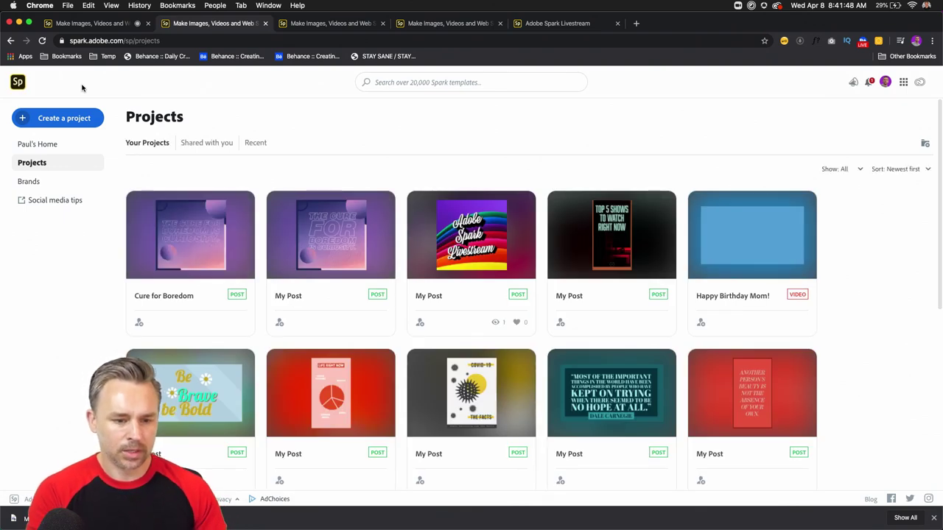
mouse_move(368, 309)
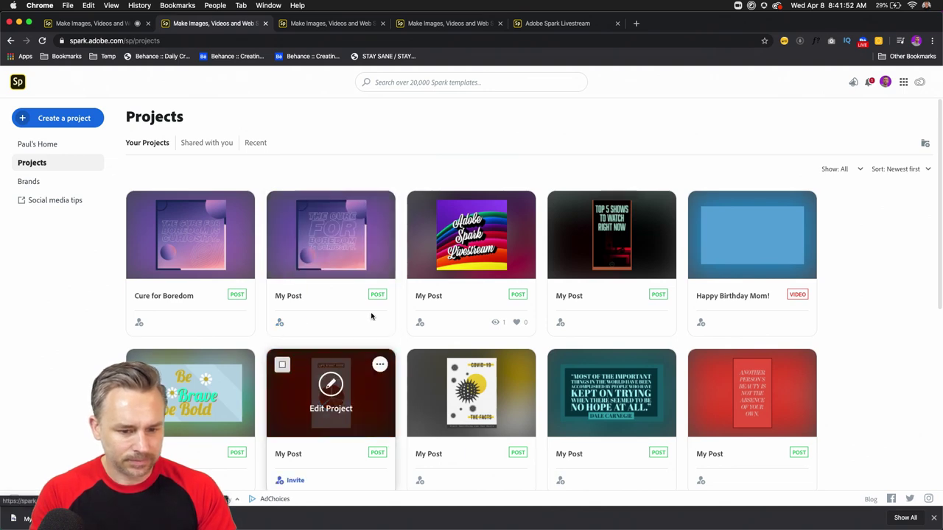
left_click(381, 208)
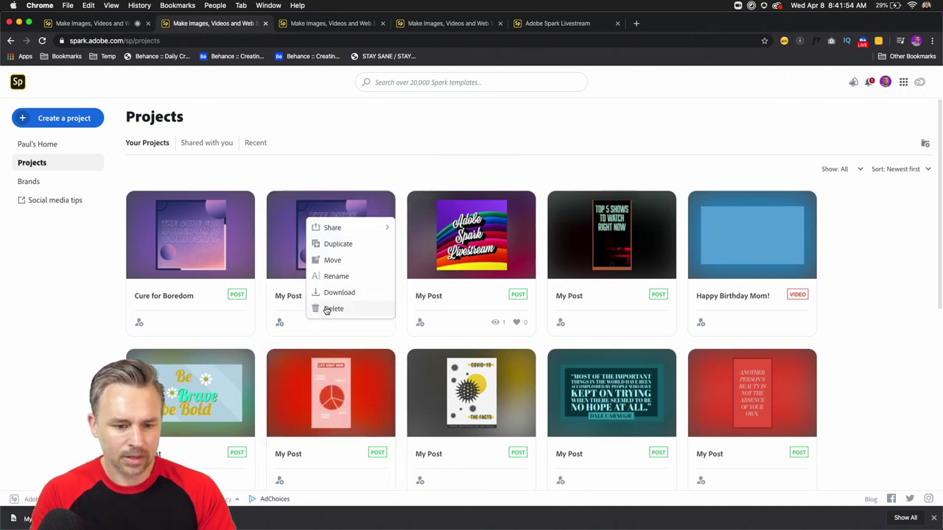
left_click(325, 307)
left_click(624, 341)
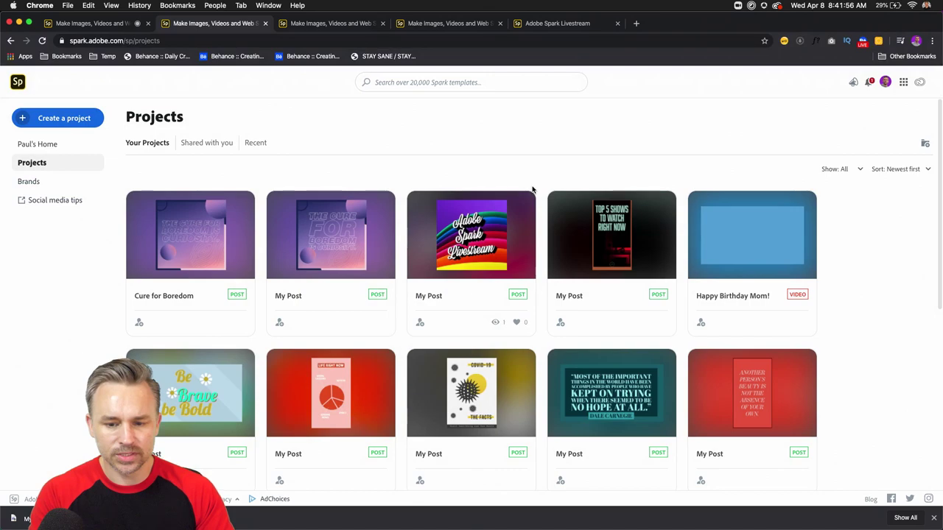
- Look through the saved projects and create a new Instagram post project
scroll(434, 206, "down", 3)
scroll(391, 352, "down", 5)
scroll(391, 354, "down", 4)
scroll(391, 353, "up", 15)
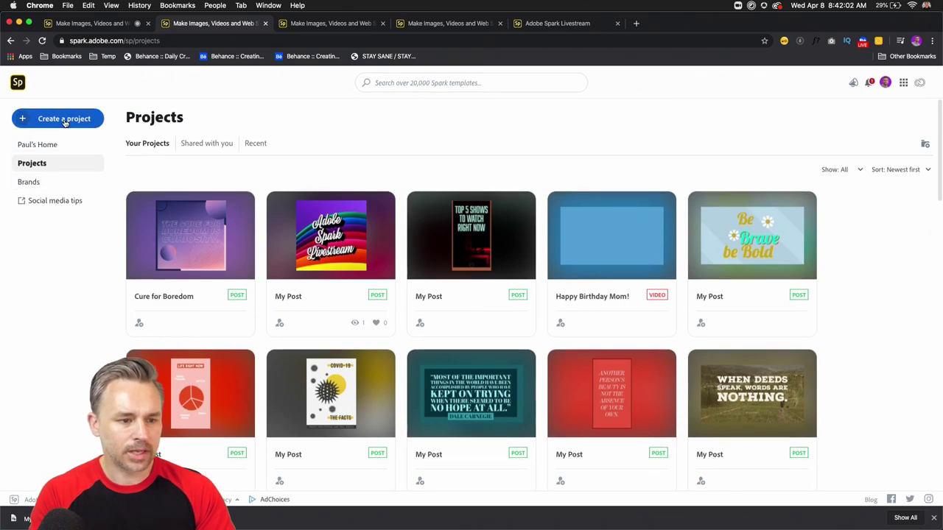
left_click(74, 119)
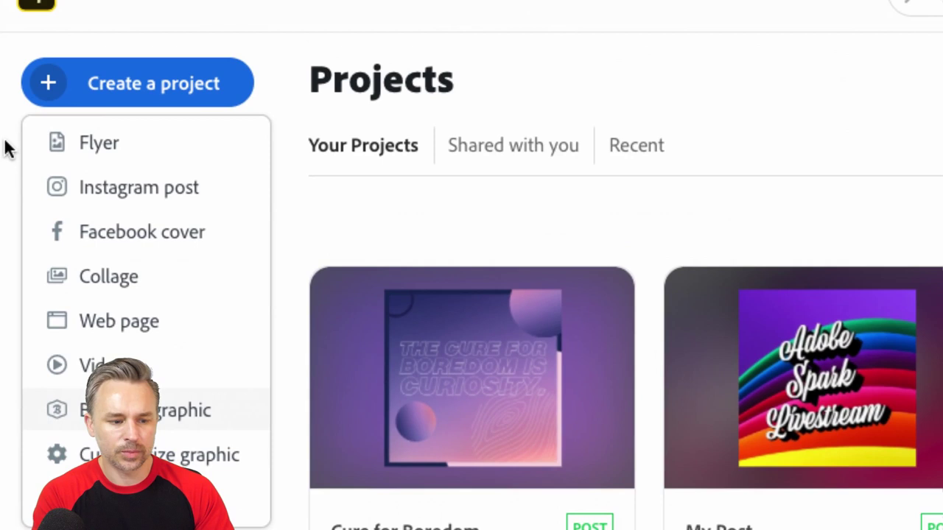
left_click(86, 189)
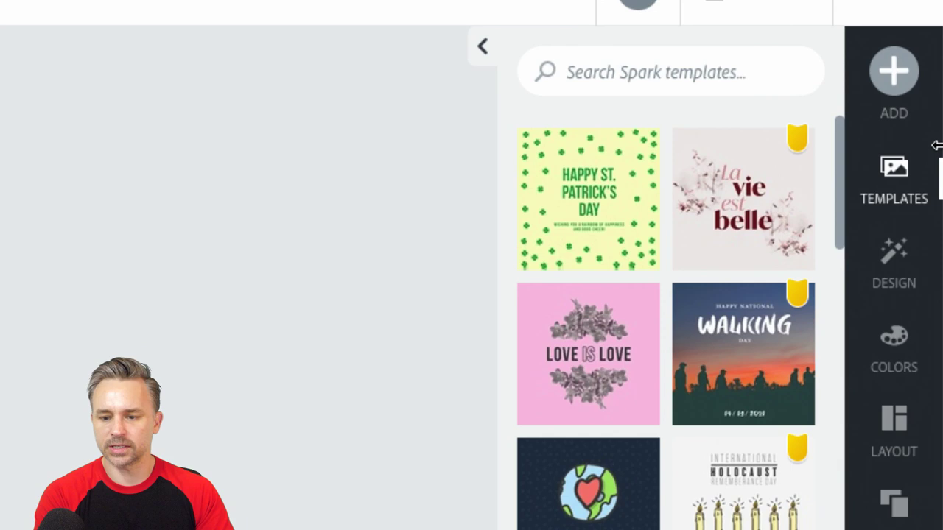
- Search the Spark templates for "hair"
left_click(730, 74)
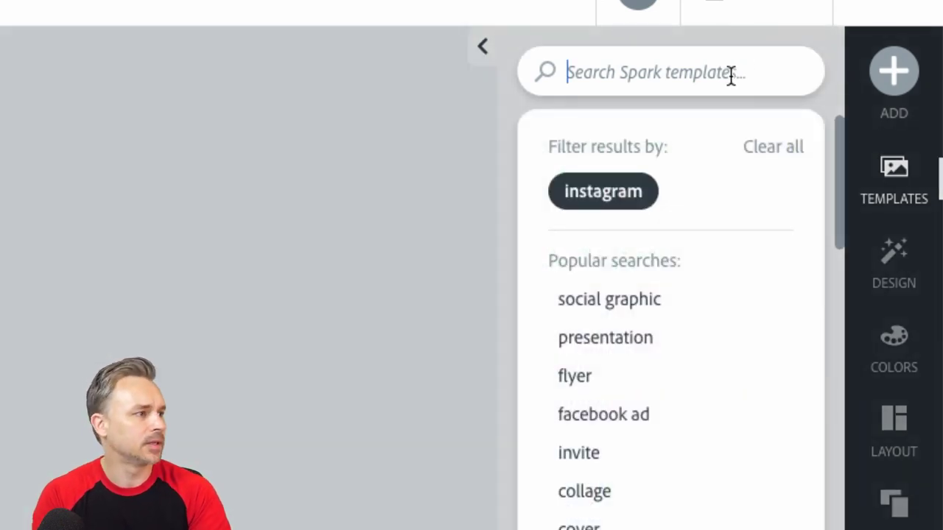
type("hair")
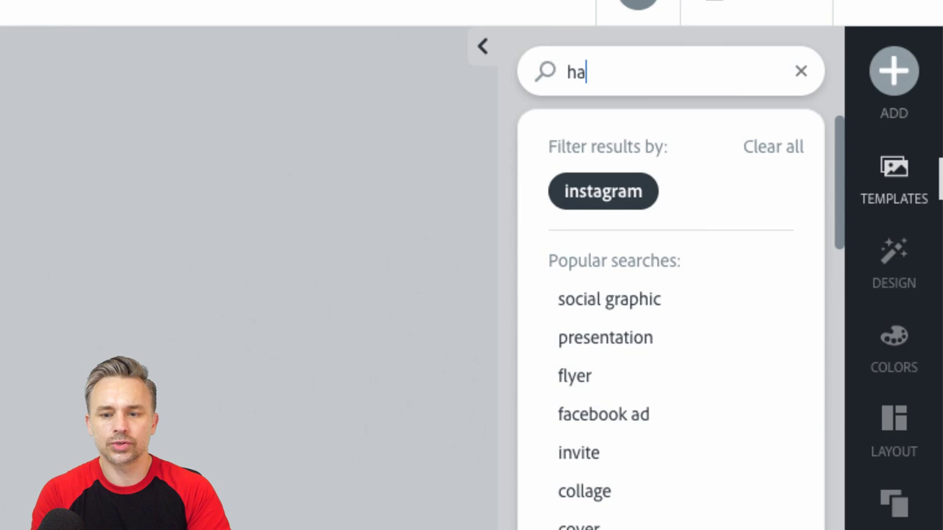
key("Return")
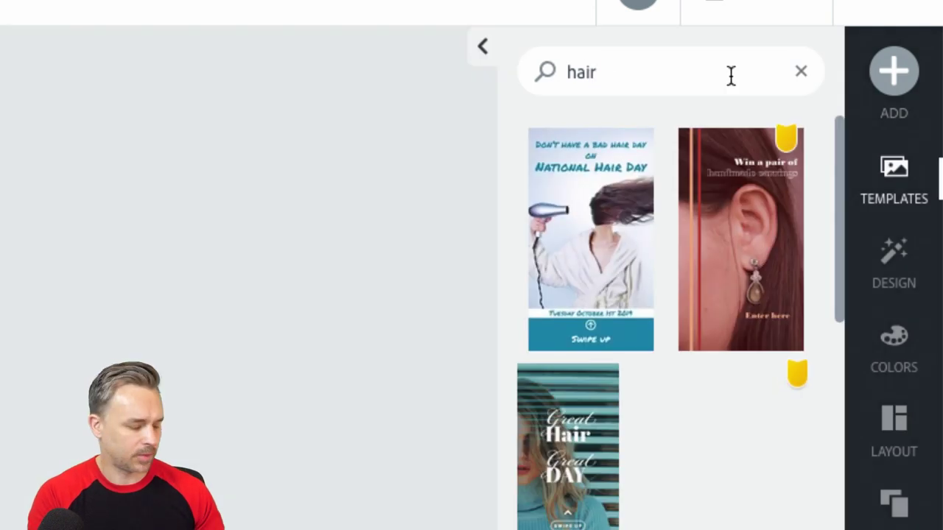
- Search the Spark templates for "beauty" and browse the matching designs
double_click(576, 71)
type("beauty")
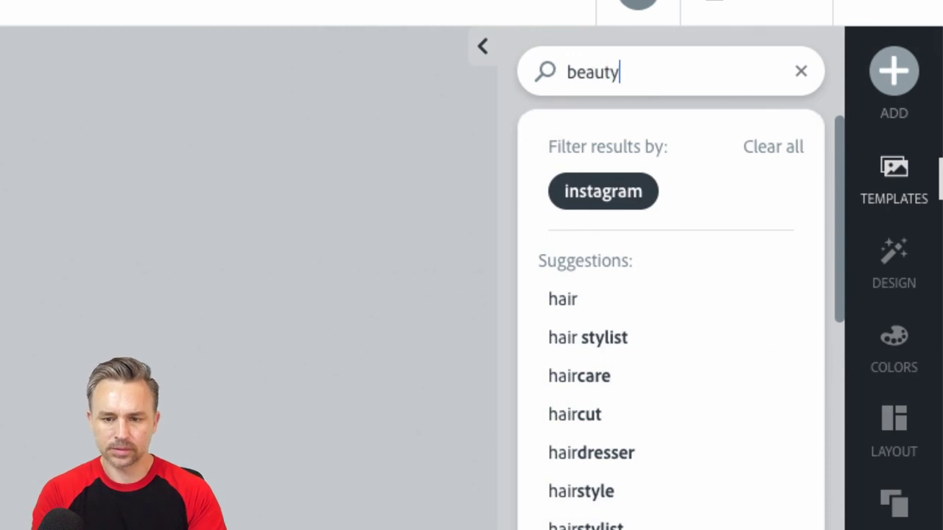
key("Return")
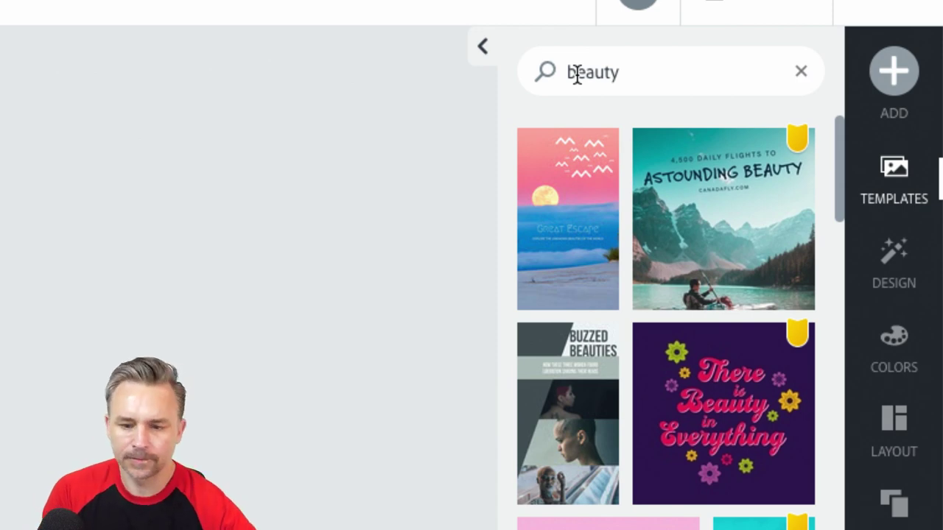
scroll(586, 191, "down", 5)
scroll(585, 191, "down", 8)
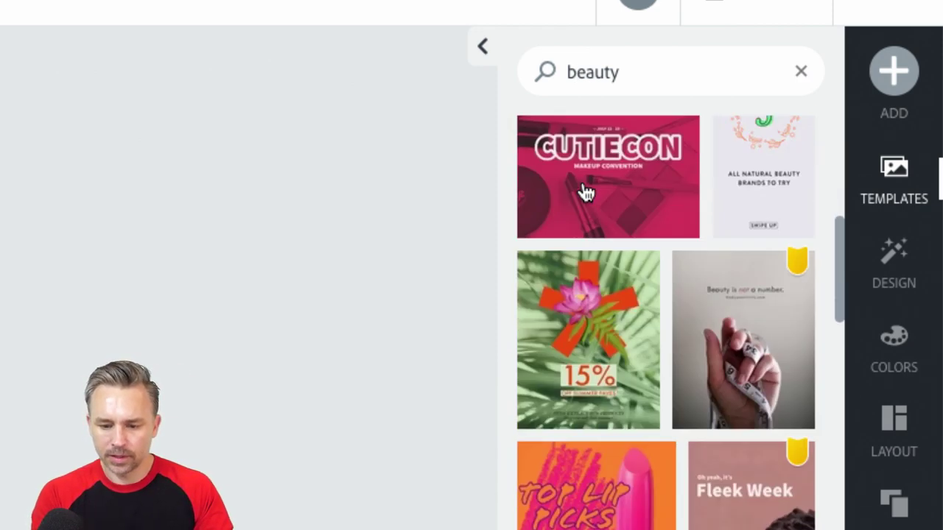
scroll(585, 193, "up", 3)
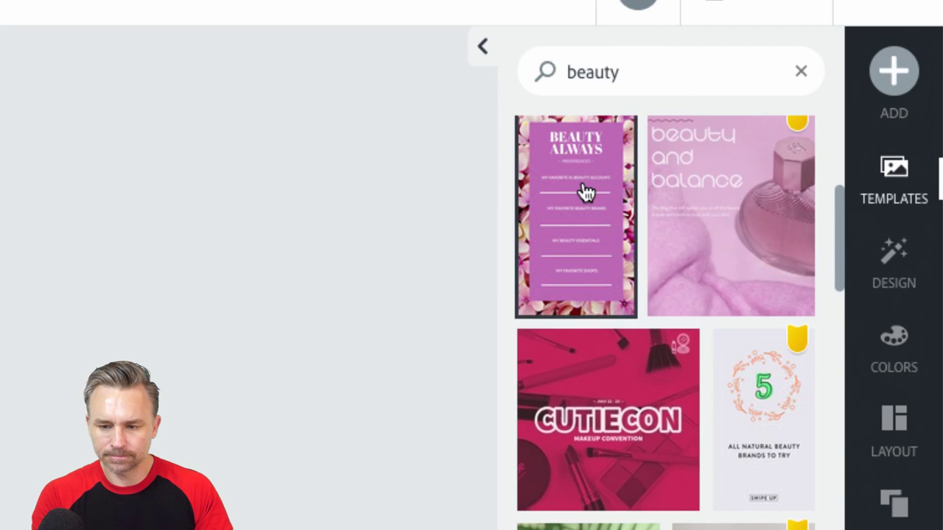
- Search the Spark templates for "colorful" and look through the results for a suitable design
left_click(589, 74)
type("colorful")
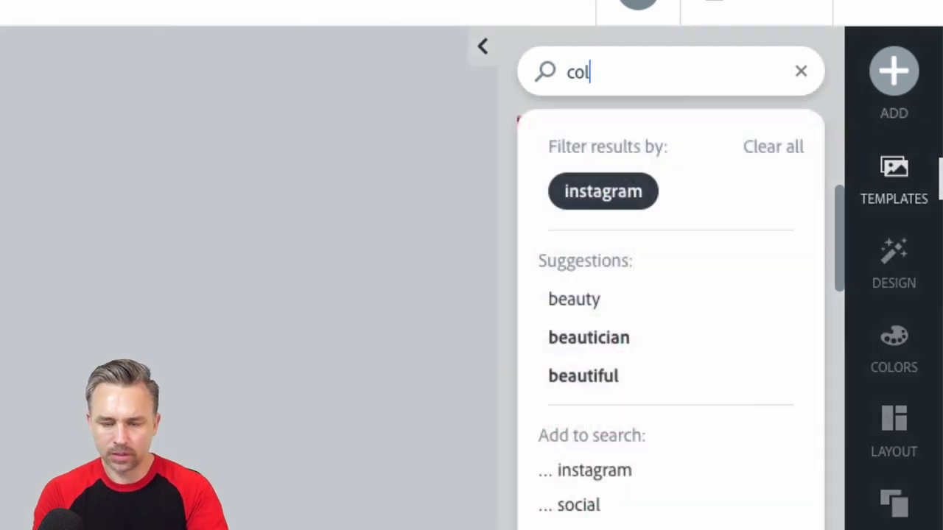
key("Return")
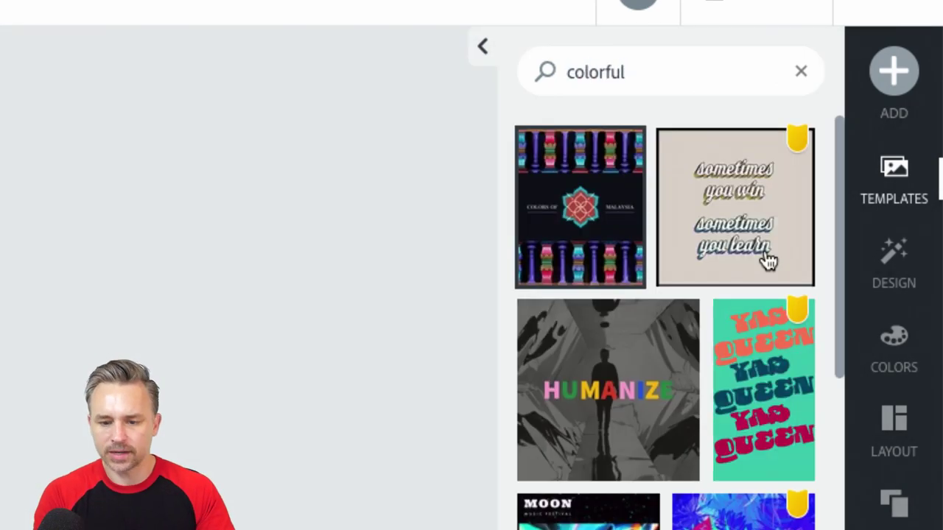
scroll(684, 269, "down", 6)
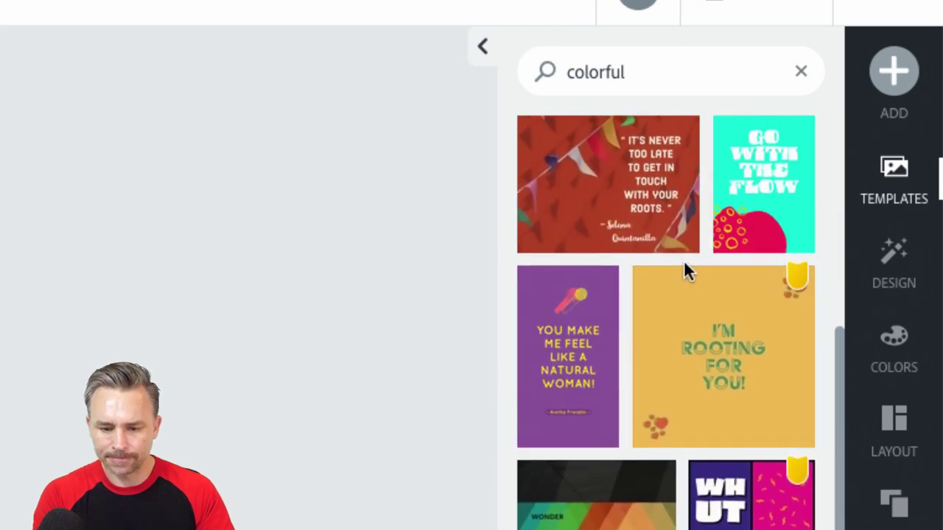
scroll(684, 265, "down", 2)
scroll(684, 269, "down", 5)
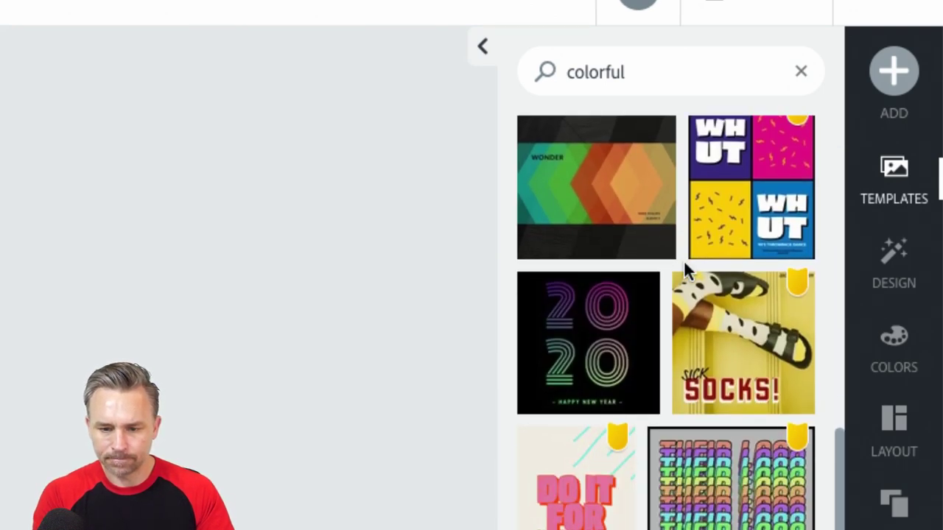
scroll(684, 269, "down", 6)
scroll(683, 269, "up", 18)
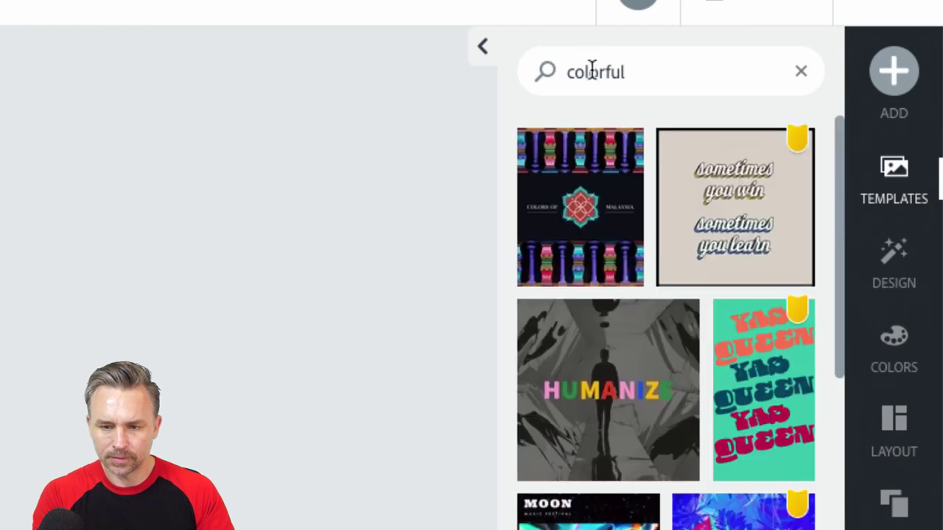
- Search the Spark templates for "head" and examine the designs found
left_click(588, 64)
type("head")
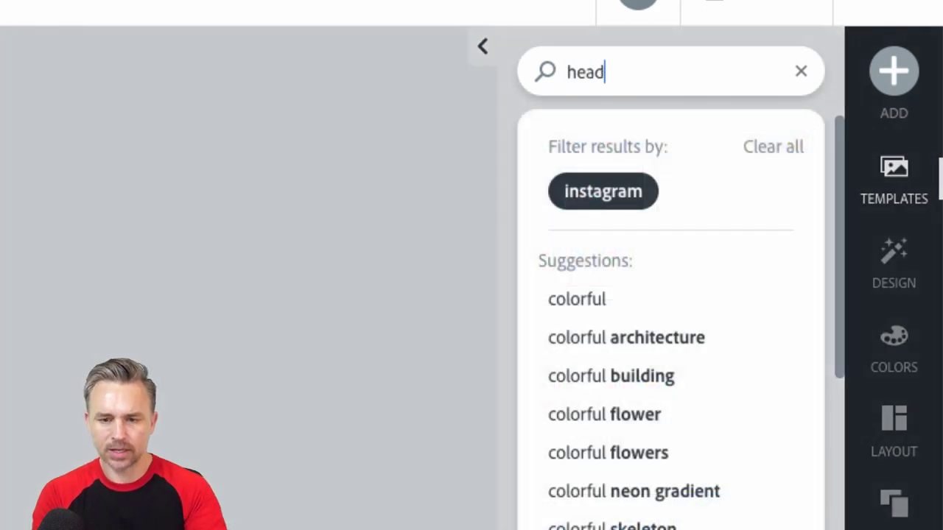
key("Return")
scroll(658, 261, "down", 5)
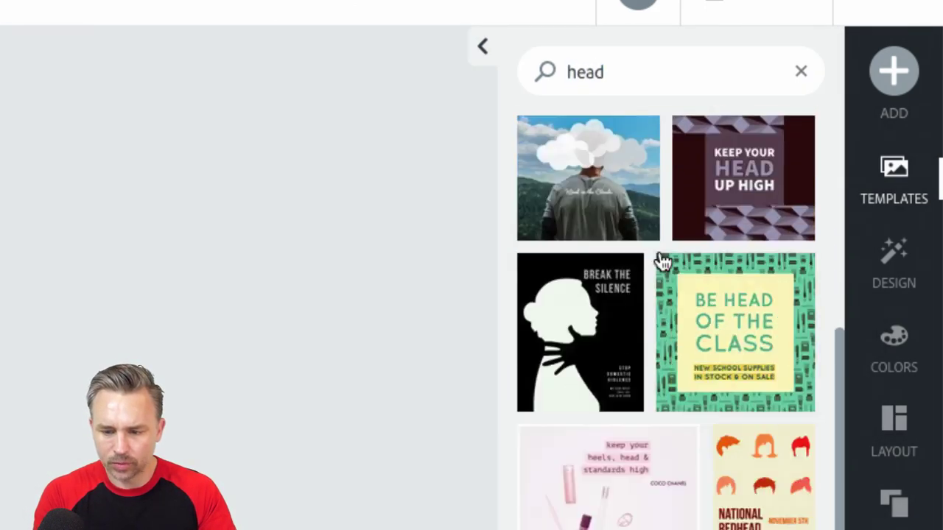
scroll(661, 263, "down", 2)
scroll(746, 311, "down", 6)
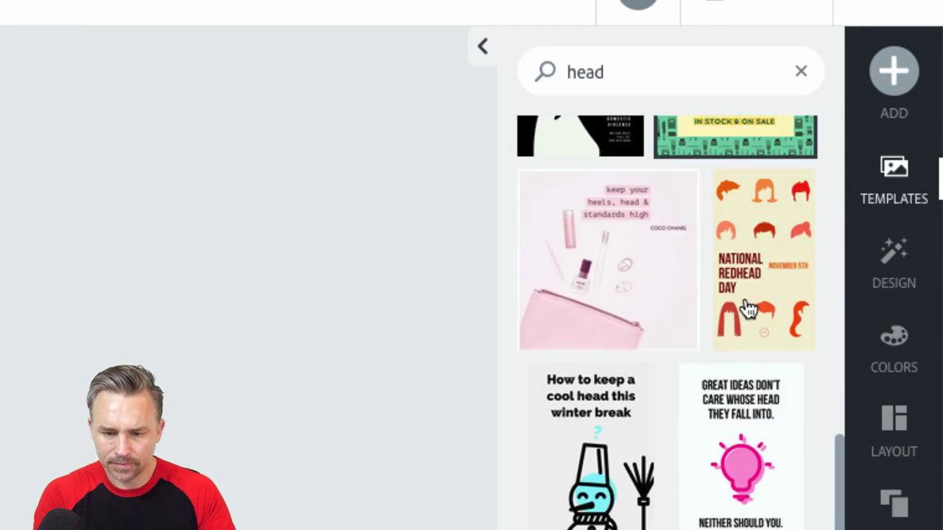
- Search the Spark templates for "hair" and create the post from the premium FIERCE template
scroll(747, 310, "down", 3)
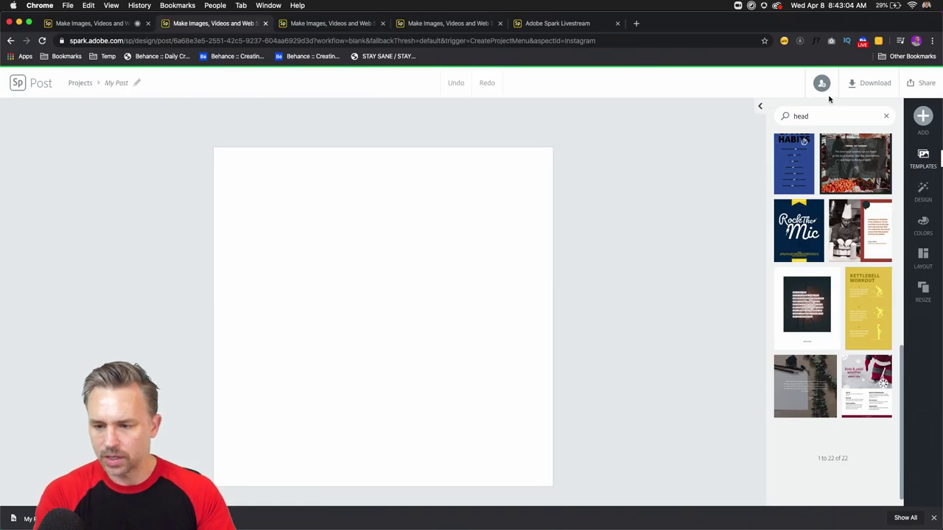
double_click(795, 117)
type("he")
key("Return")
left_click(854, 261)
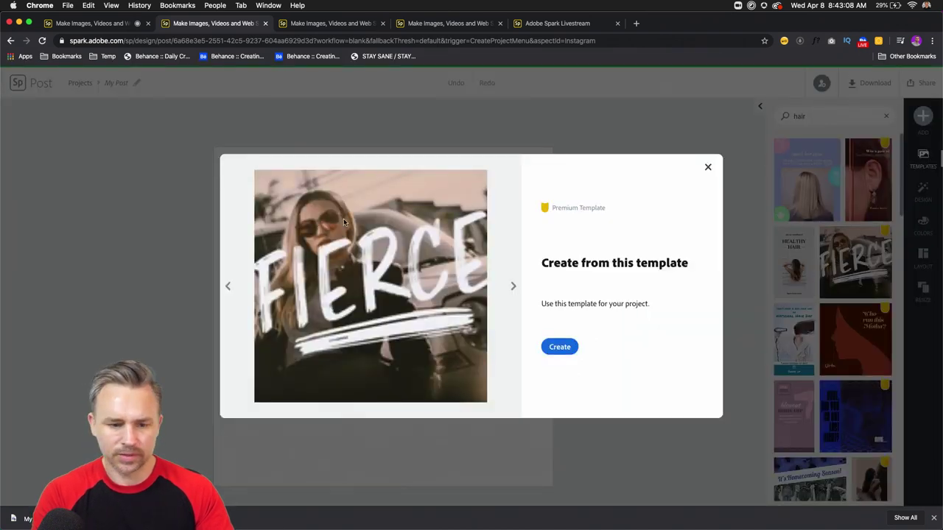
left_click(560, 347)
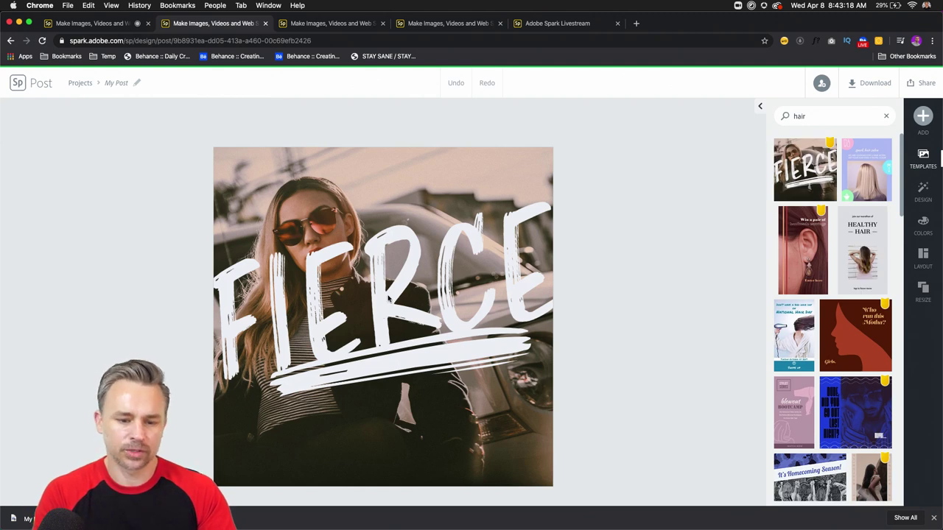
- Replace the FIERCE headline with the text "Your Hair is Looking Really Good Today."
double_click(389, 298)
key("super+a")
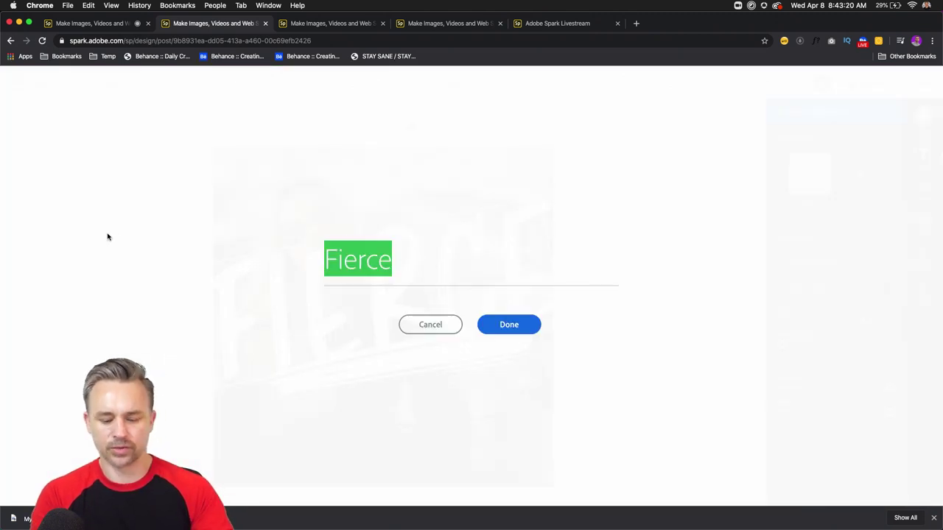
type("Your Ha")
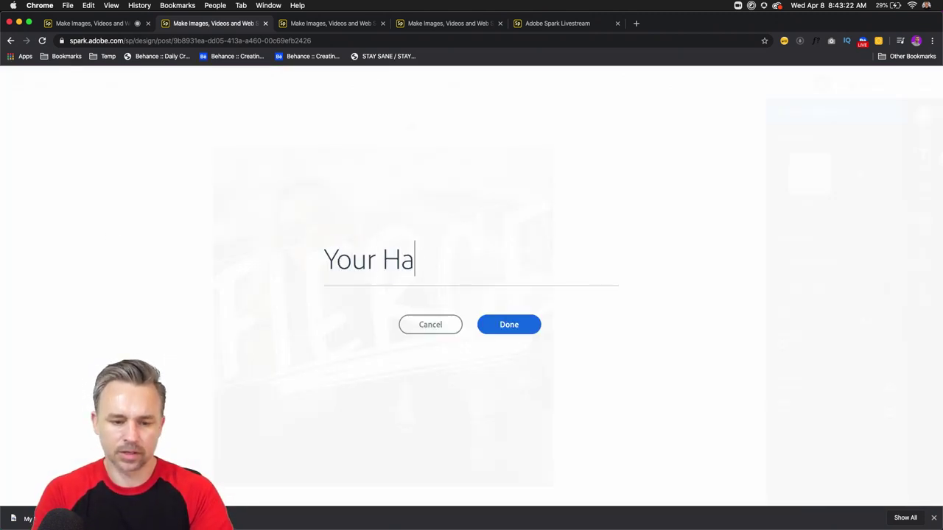
type("ir is")
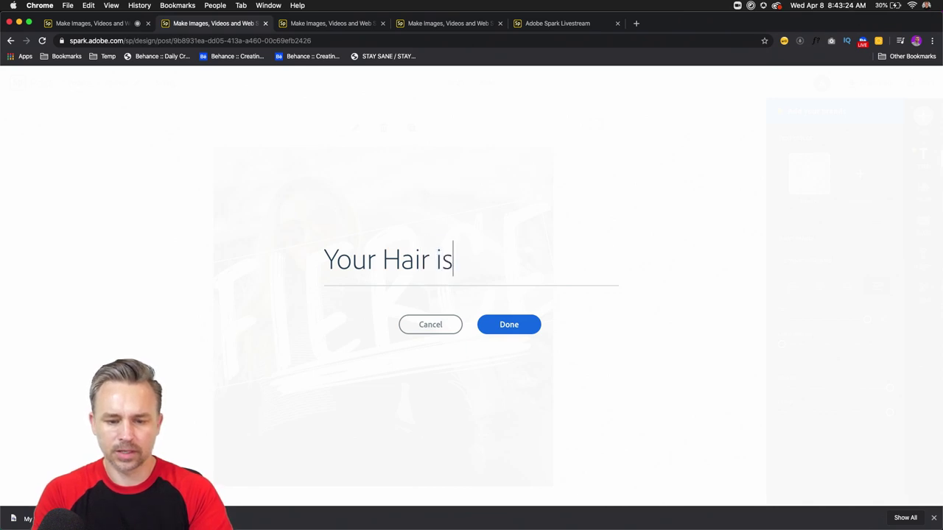
type(" Looking Really Good toda")
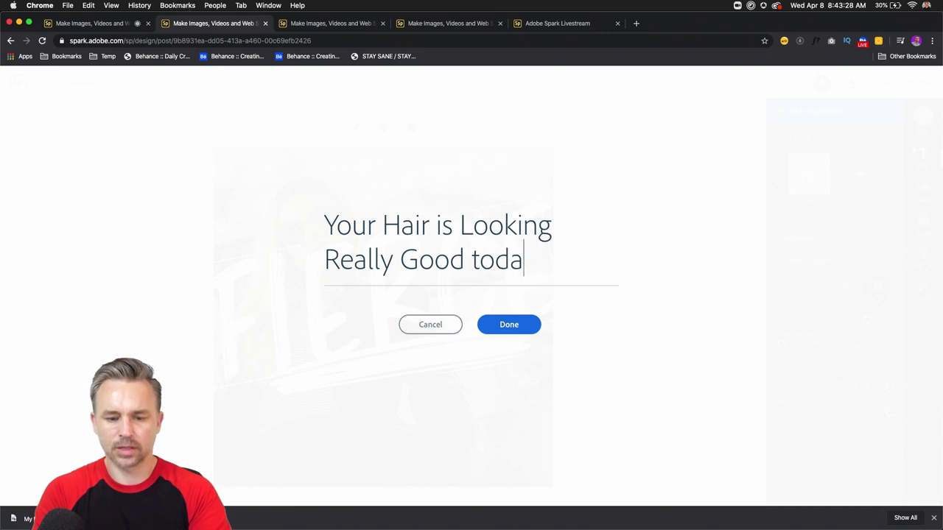
key("BackSpace")
key("BackSpace")
key("BackSpace")
key("BackSpace")
type("Today.")
left_click(509, 324)
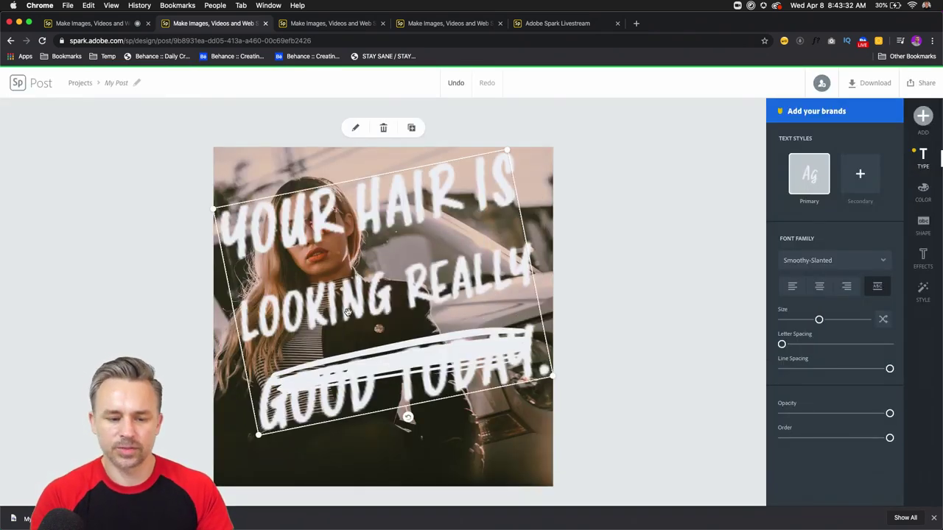
- Scale the headline text block down and move the white brush-stroke underline below the last text line
left_click(570, 231)
left_click(353, 316)
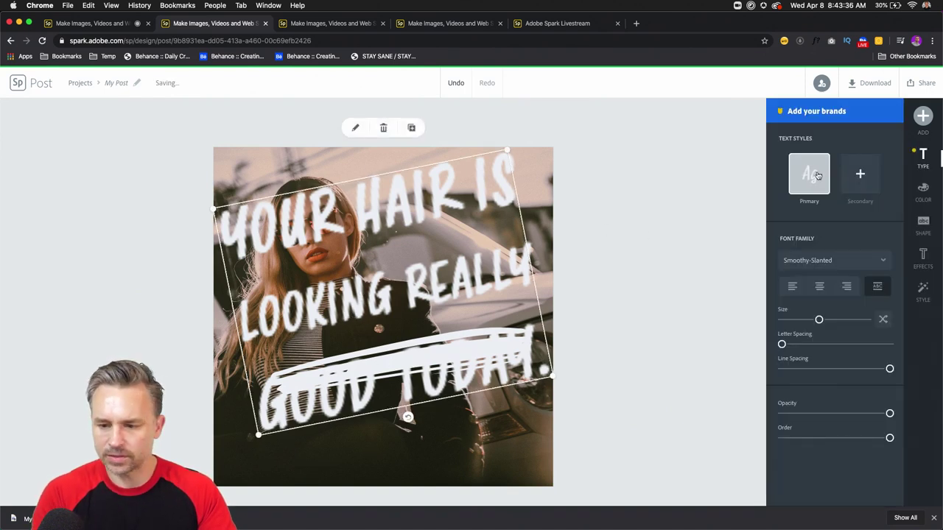
left_click(810, 261)
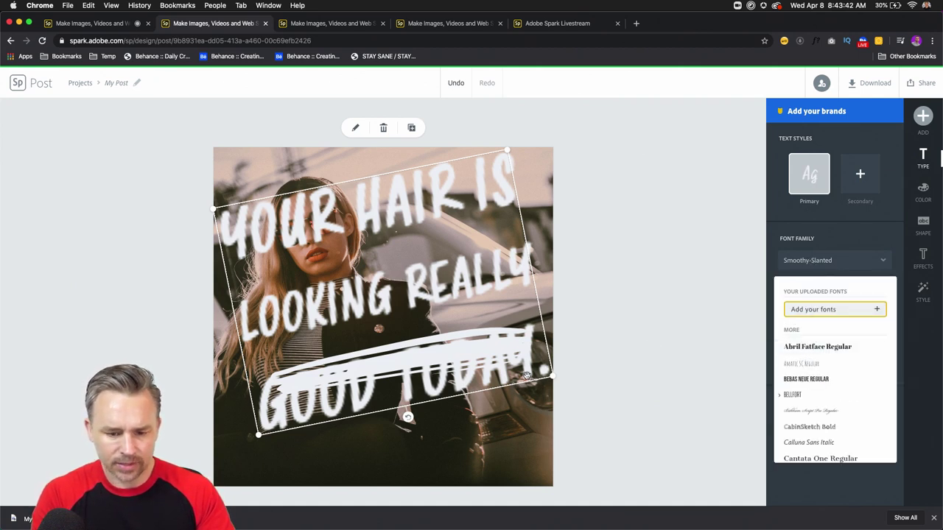
left_click_drag(551, 377, 514, 361)
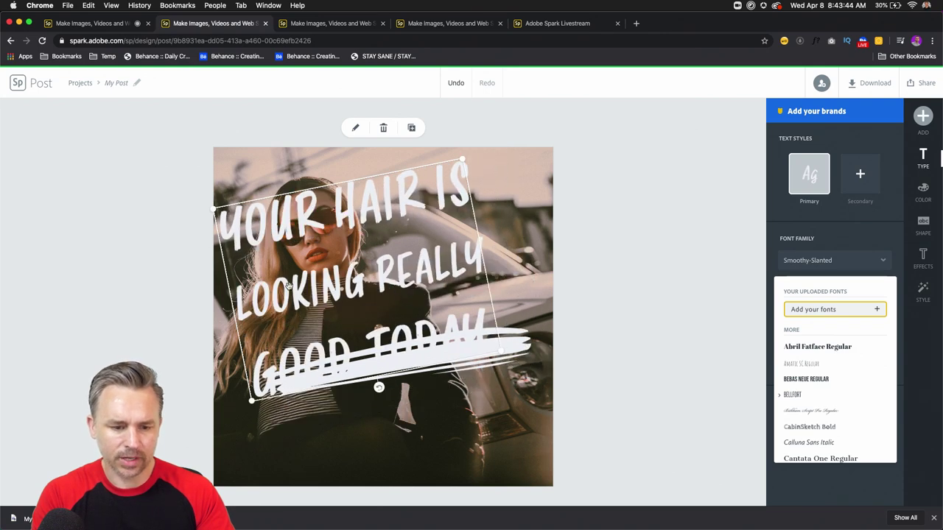
left_click_drag(384, 373, 390, 440)
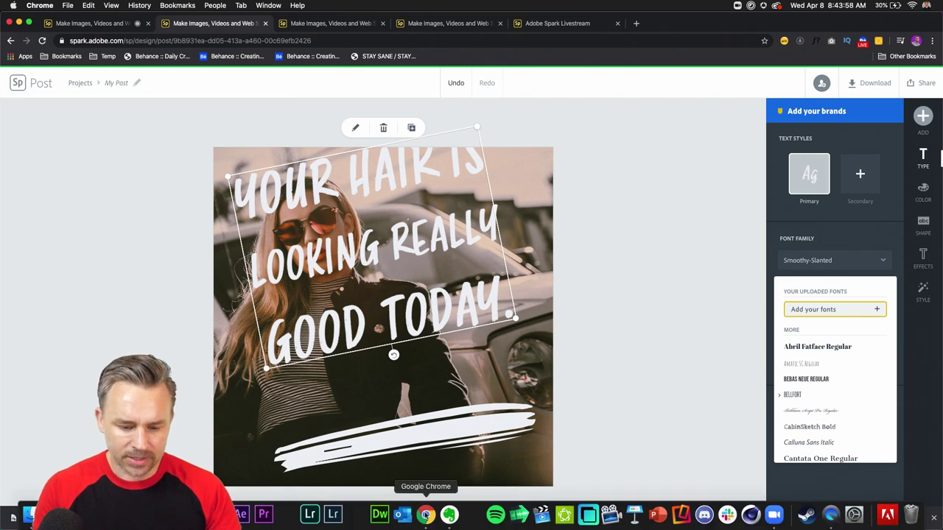
- Switch to Evernote and add the line "Top 5 Tips for Surviving Indoors" below "Top 5 Movies" in the ideas note
left_click(454, 518)
scroll(766, 164, "up", 5)
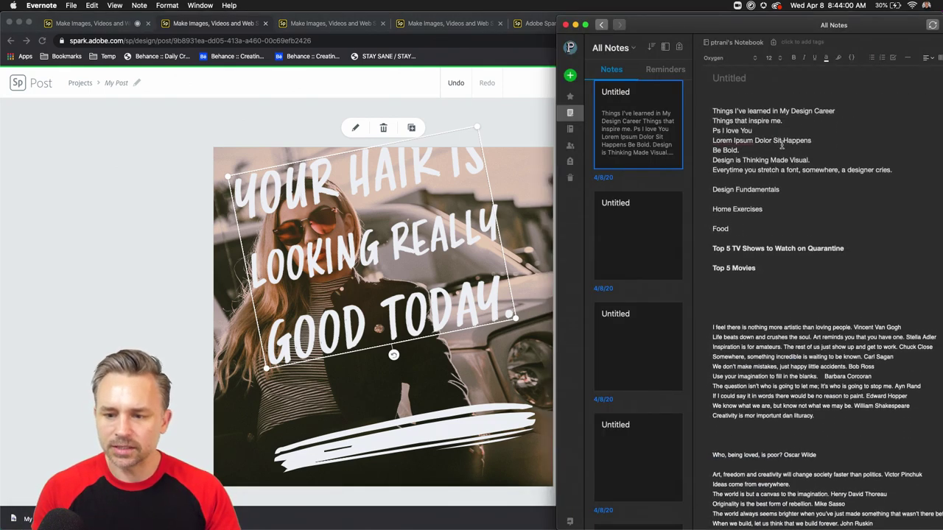
left_click(775, 267)
key("Return")
key("Return")
key("Return")
key("Return")
key("Return")
key("Return")
key("Return")
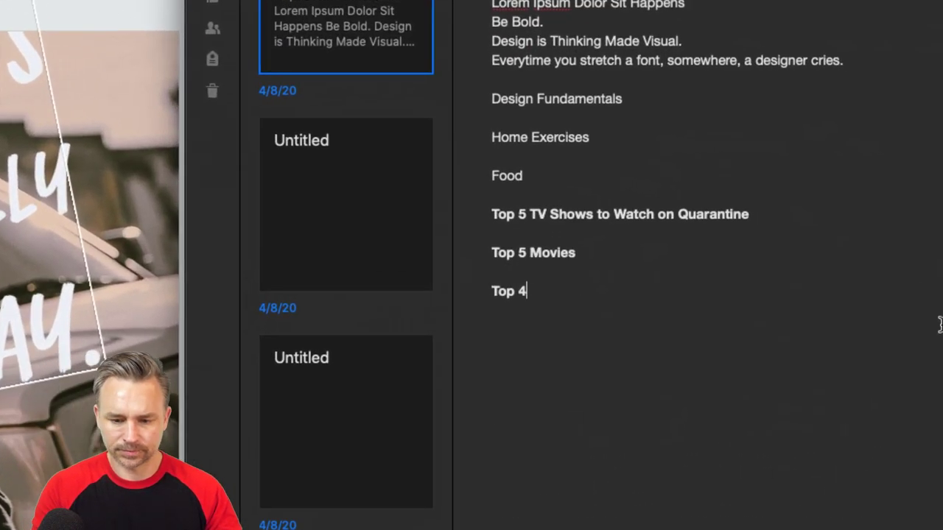
key("BackSpace")
type("5 Ti")
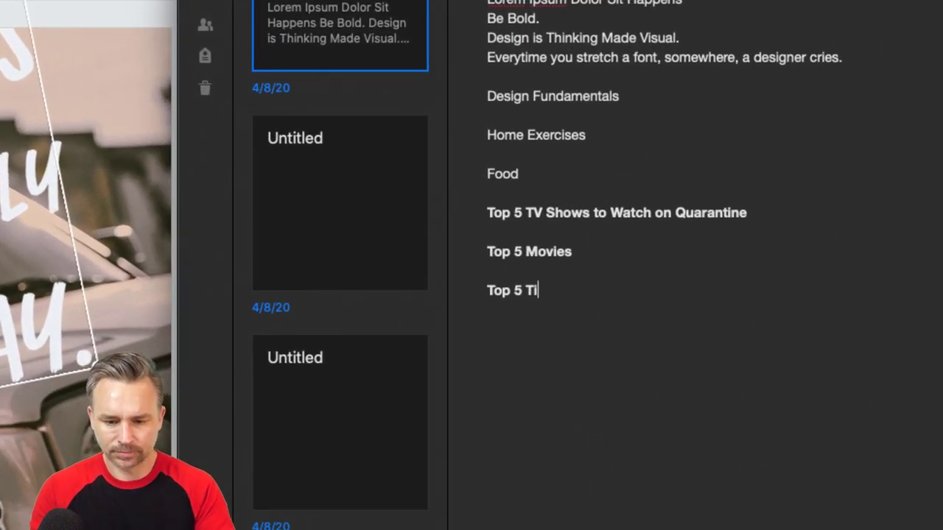
type("ps for Su")
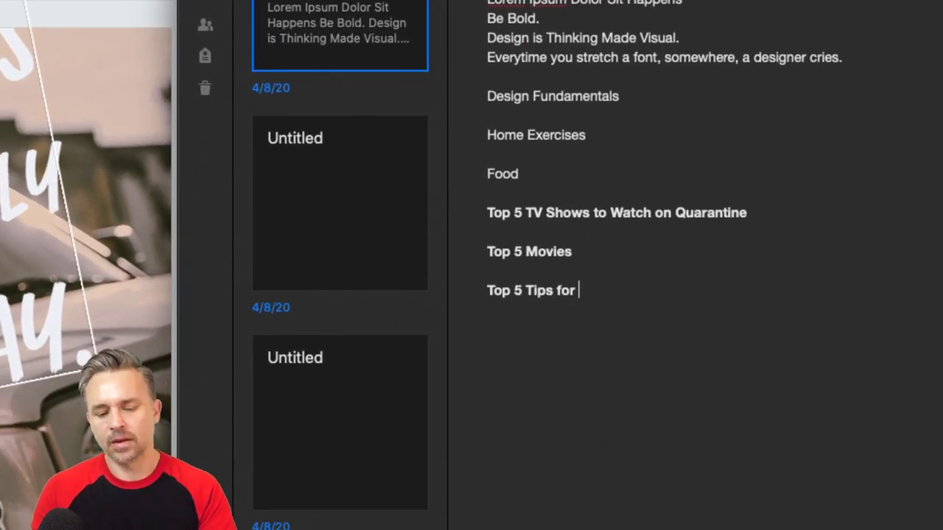
type("rviving Indoors")
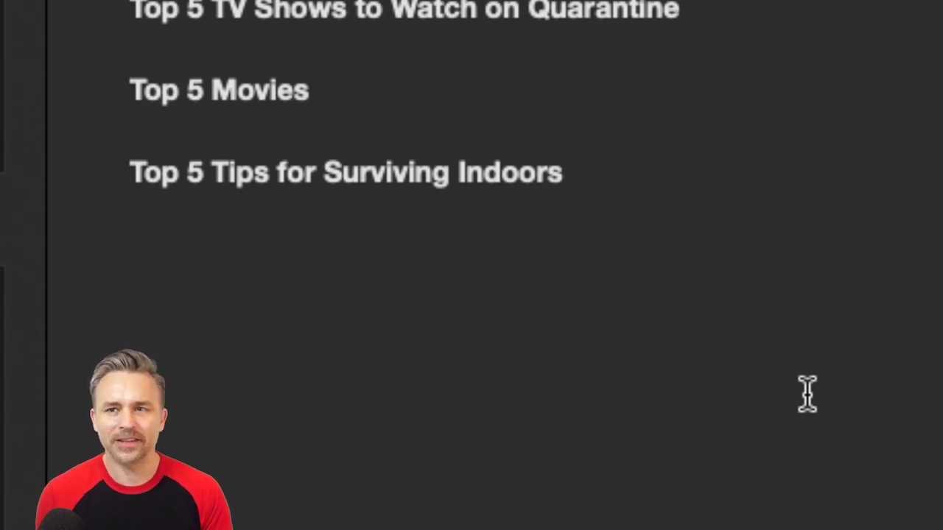
- Add the heading "The Great Indoors:" to the note with the item "Exercise" beneath it
key("Return")
type("The ")
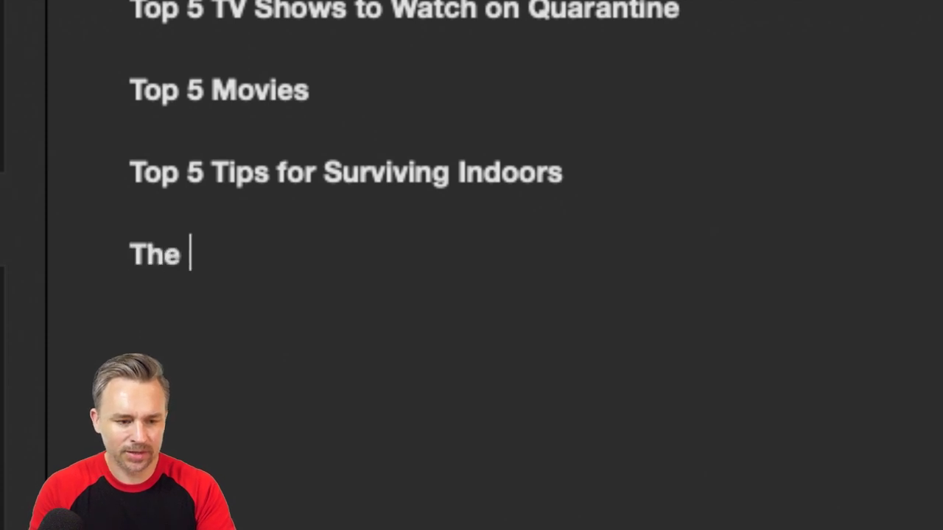
type("Great Indoors:")
key("Return")
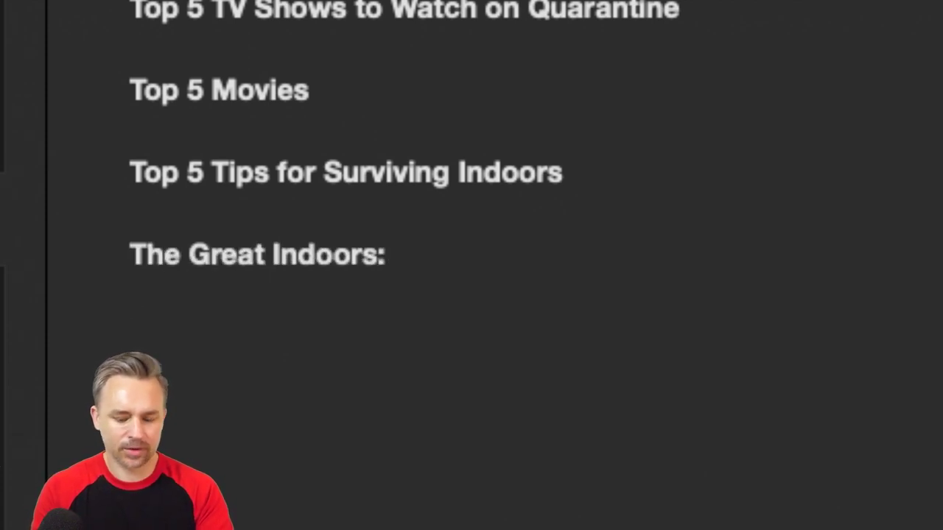
type("Execr")
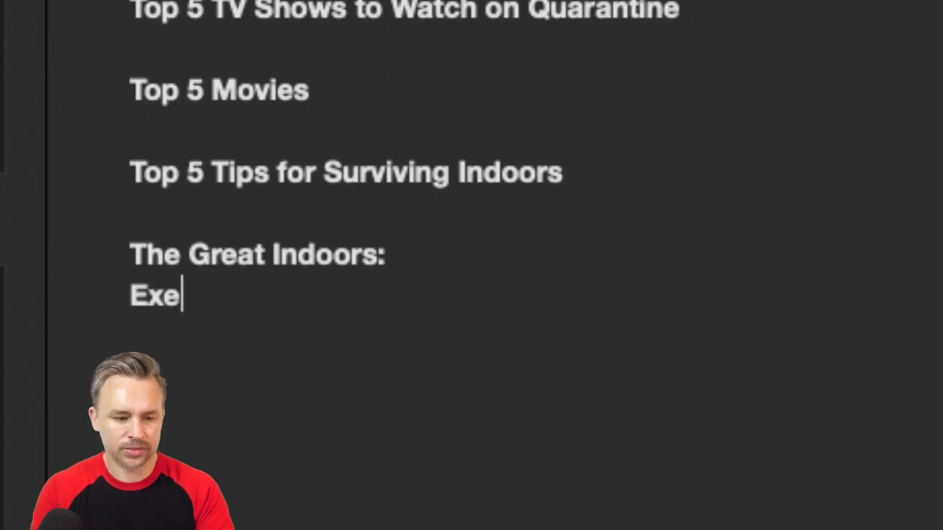
key("BackSpace")
key("BackSpace")
type("r")
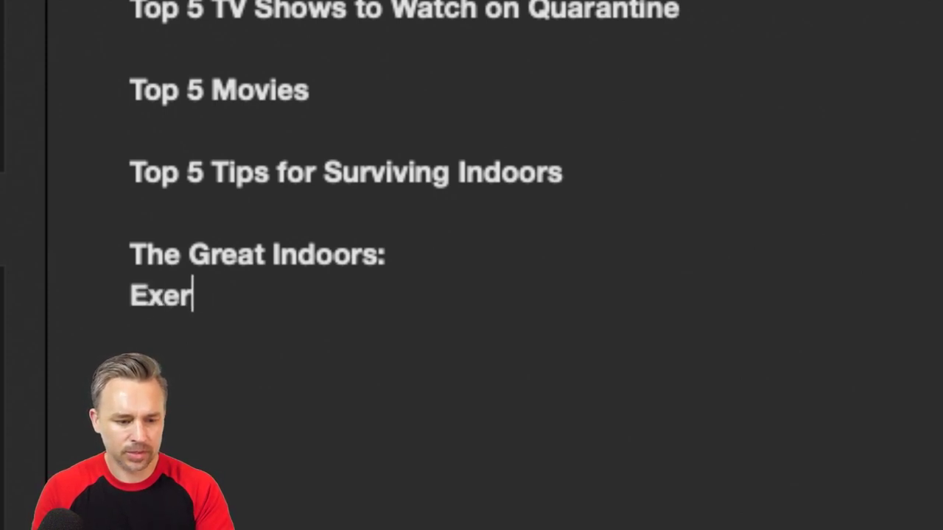
type("cise")
key("Return")
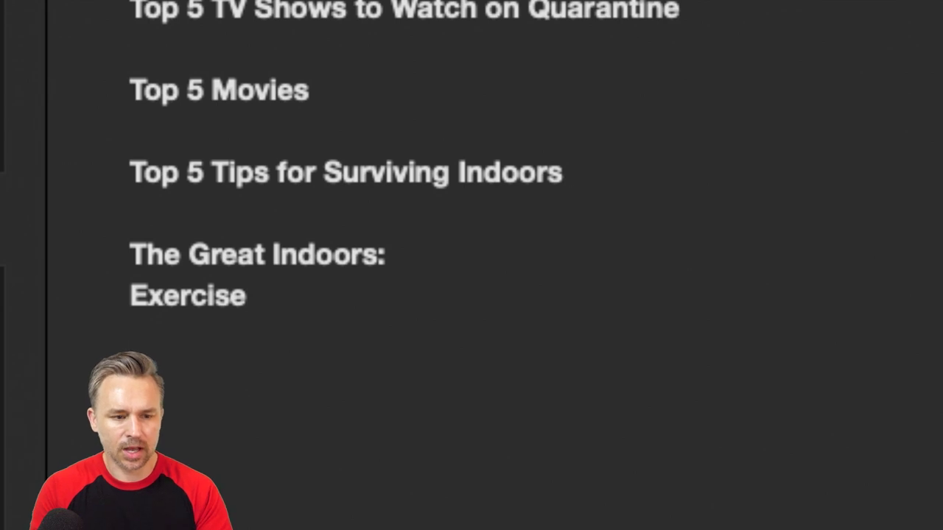
- Extend the exercise item to read "Exercise? (plyometric)", correct the word's spelling to lowercase, and start a new line
scroll(522, 15, "up", 2)
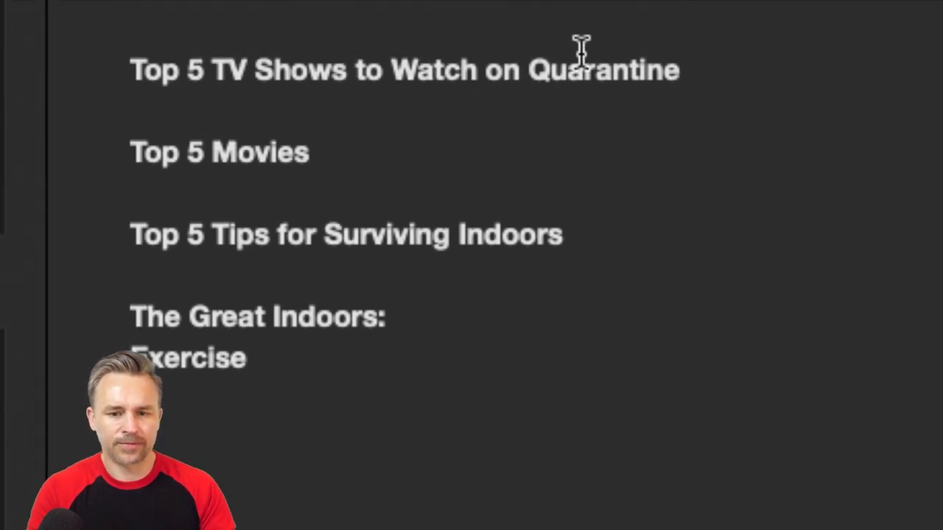
left_click_drag(728, 78, 0, 78)
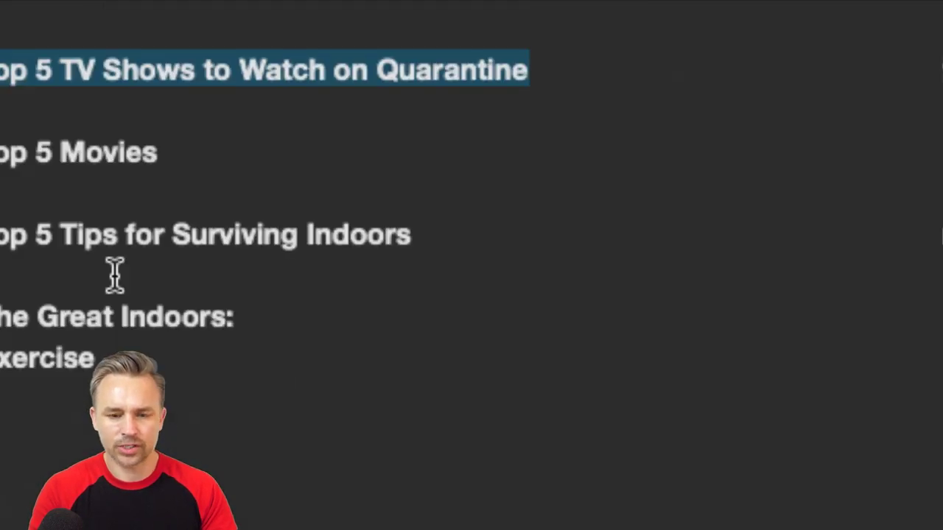
left_click(134, 355)
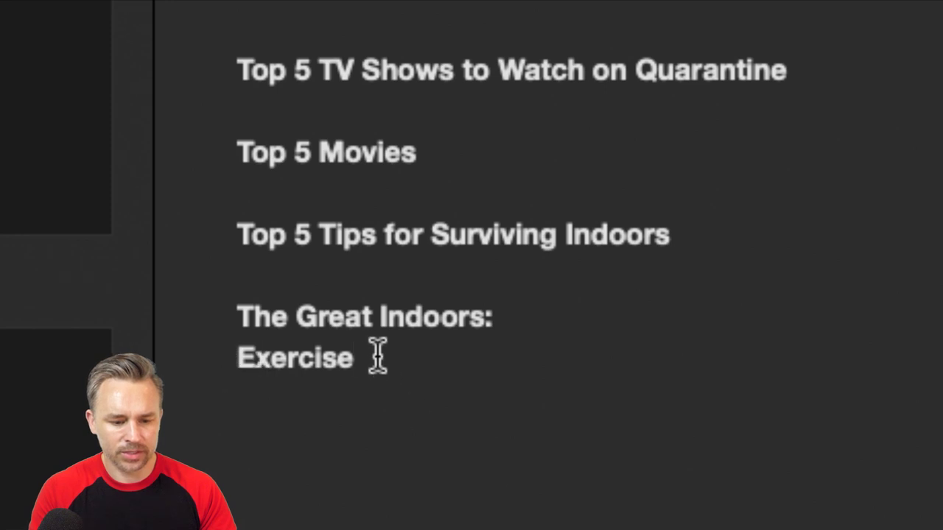
type("?")
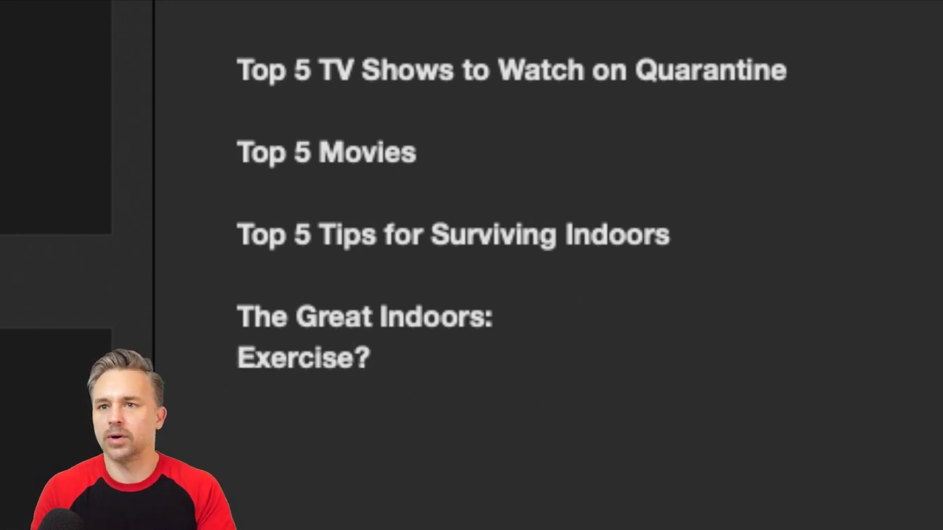
type(" (b")
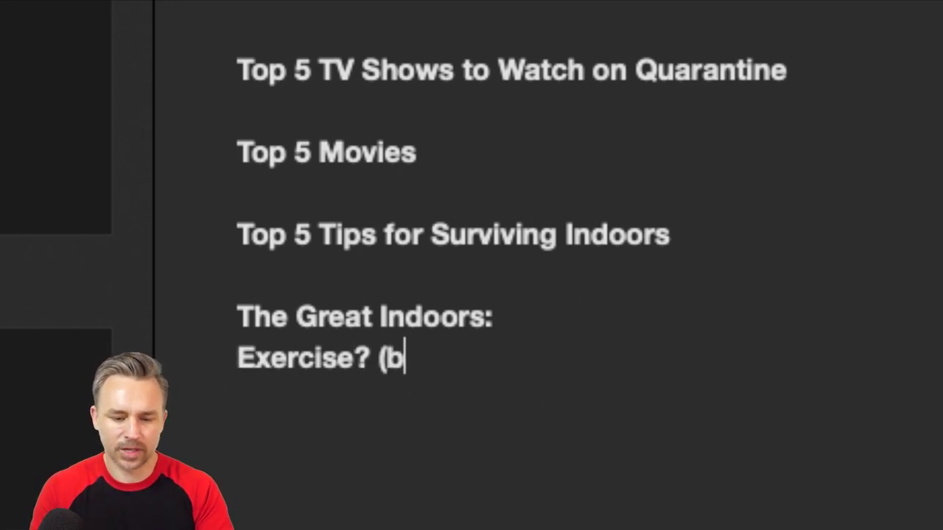
key("BackSpace")
type("plyo")
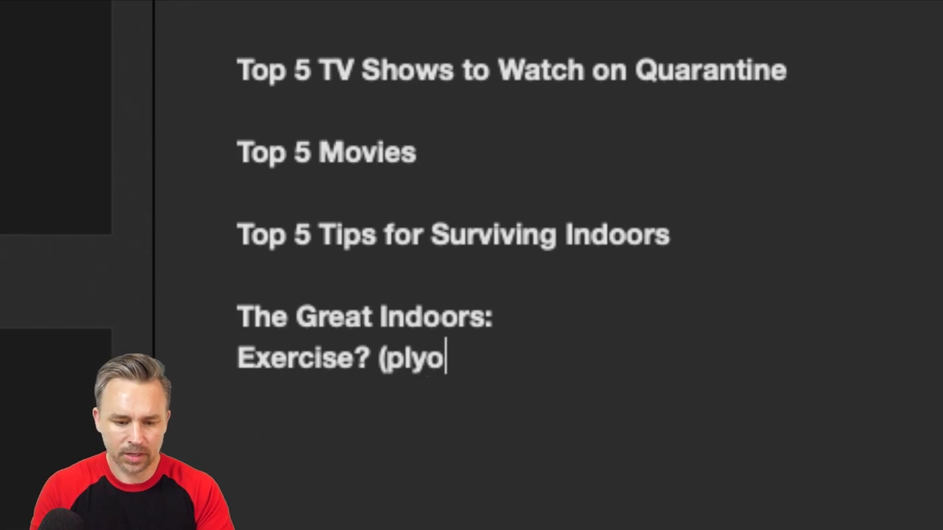
type("metric)")
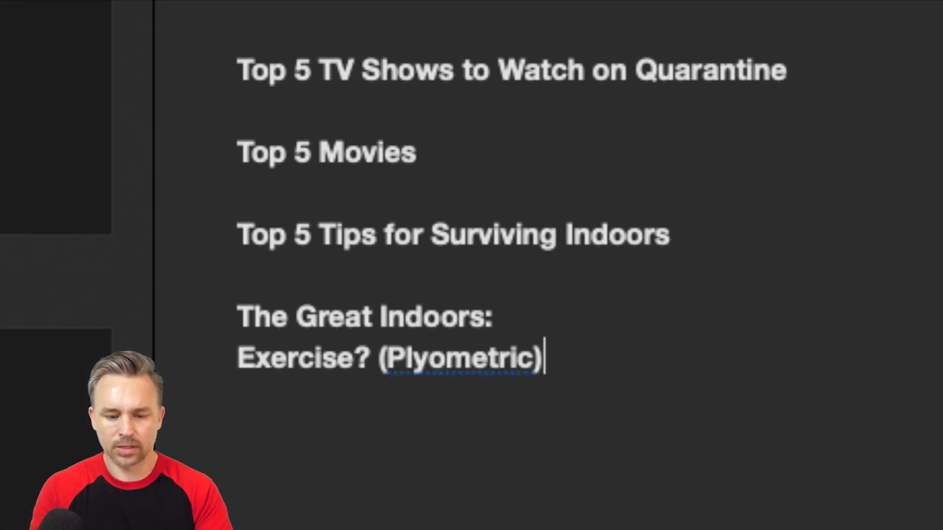
right_click(423, 361)
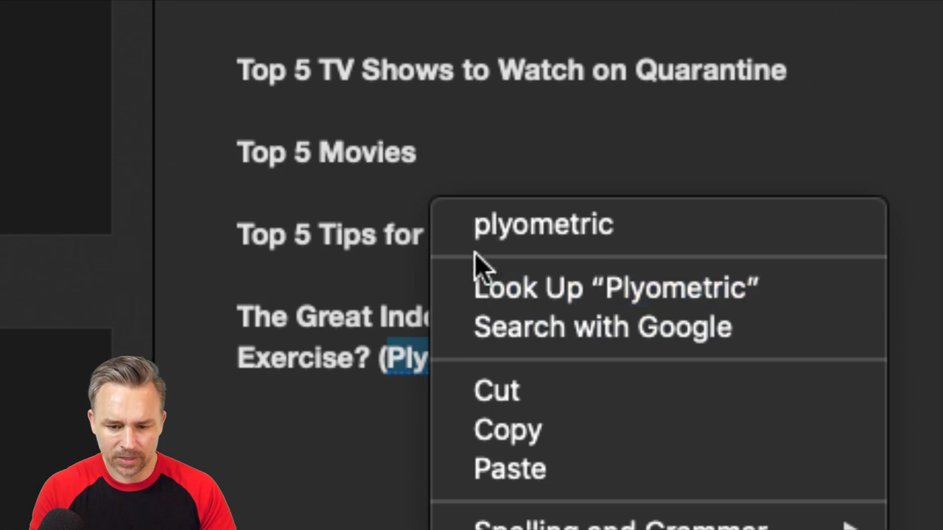
left_click(481, 228)
key("Return")
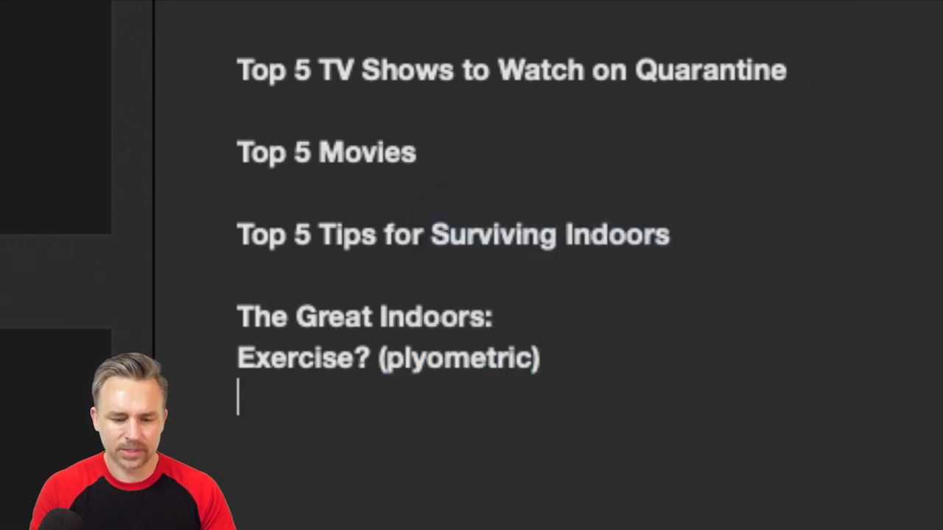
- Return briefly to the Spark post in Chrome, and add the line "Lock on the Fridge." under "Exercise? (plyometric)" in Evernote
scroll(531, 503, "down", 3)
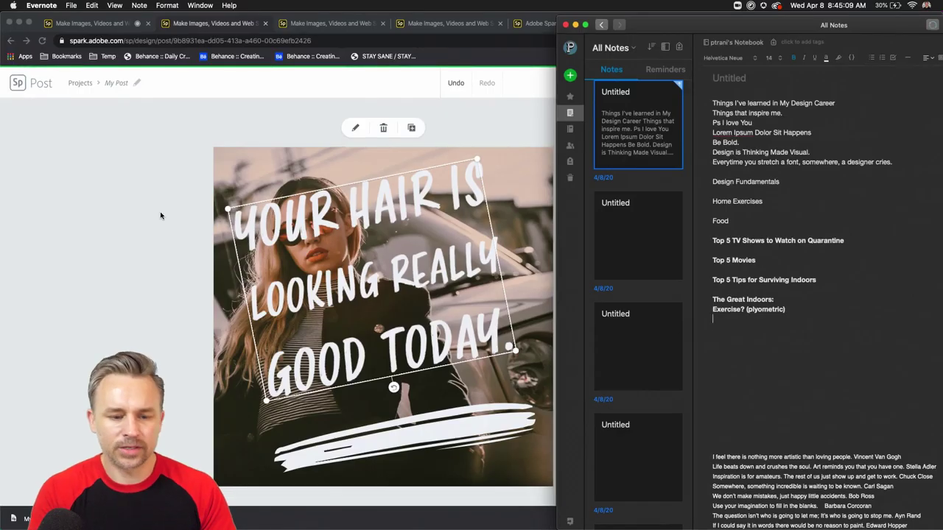
key("super+Tab")
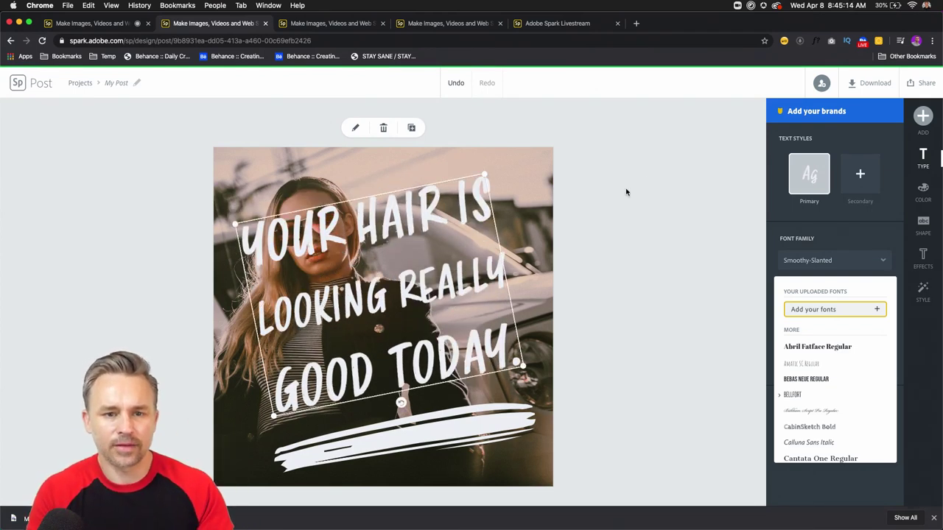
key("super+Tab")
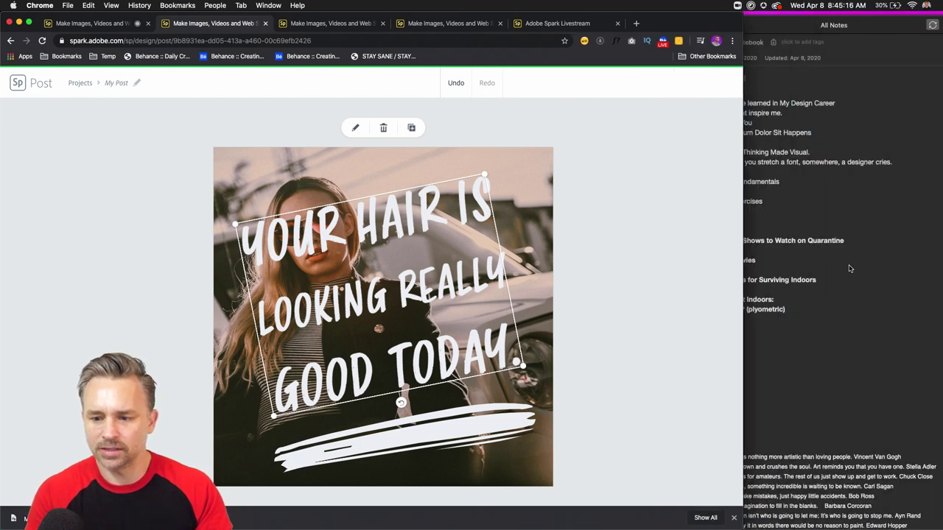
type("Lock on the Fridge.")
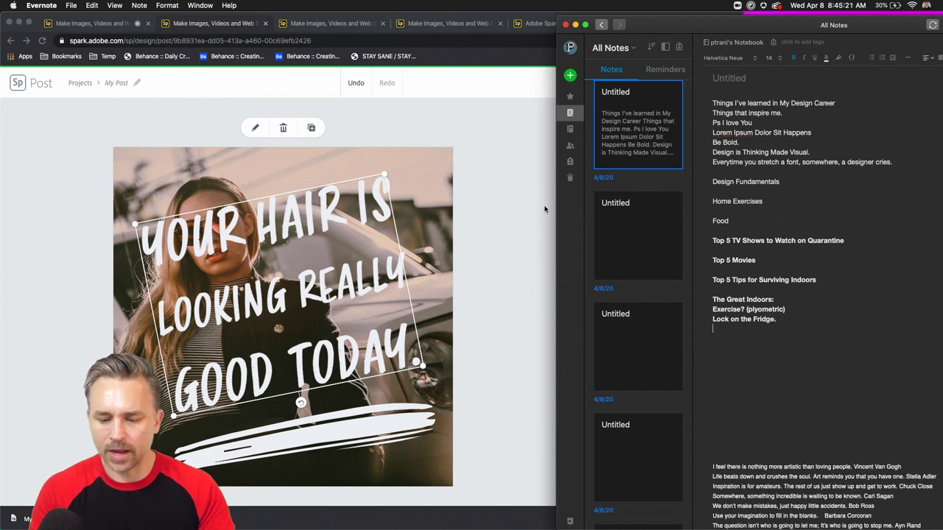
- Switch back to the Spark post in Chrome, widen the window, and add a second "Really" before "Good Today." in the headline
left_click(468, 168)
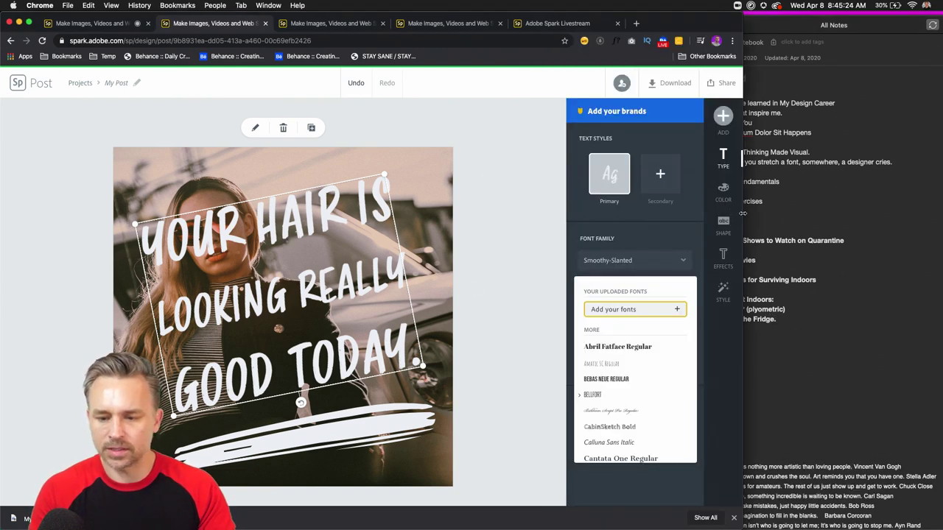
left_click_drag(827, 217, 881, 218)
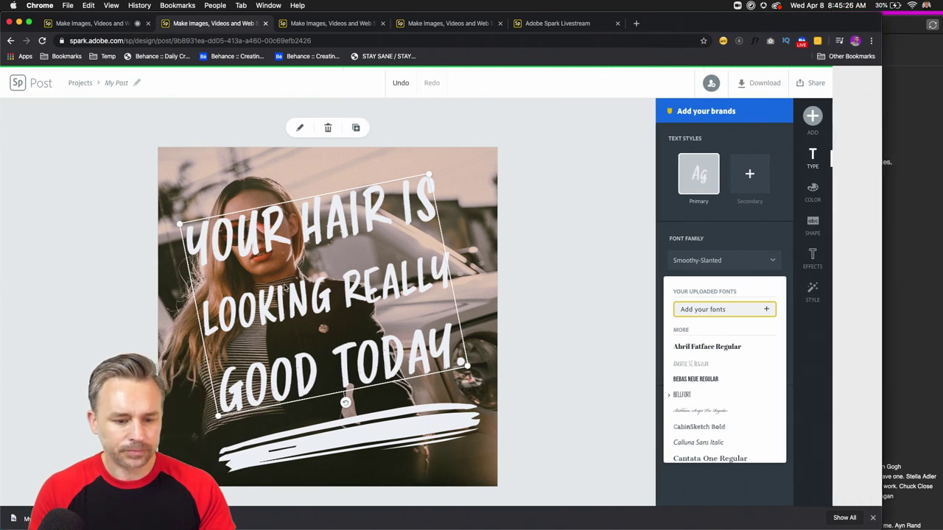
double_click(303, 302)
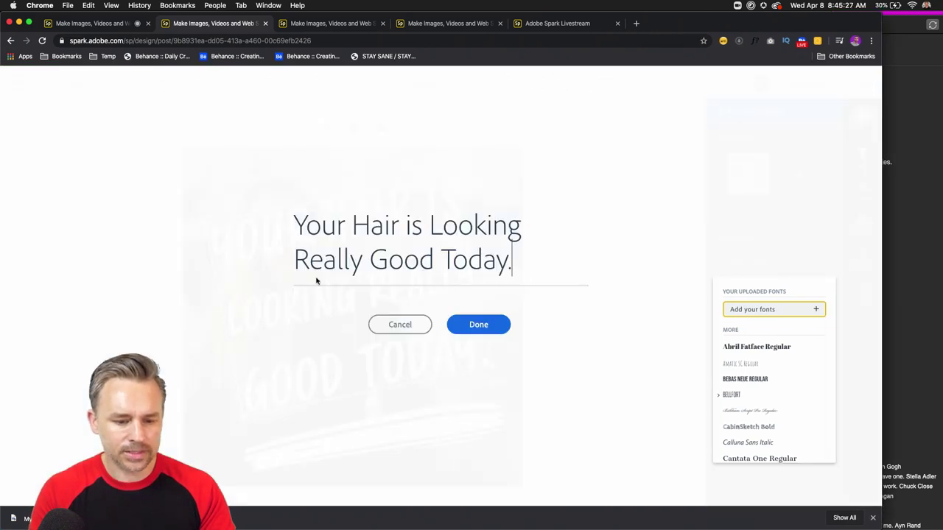
left_click(358, 260)
type("Really")
left_click(456, 324)
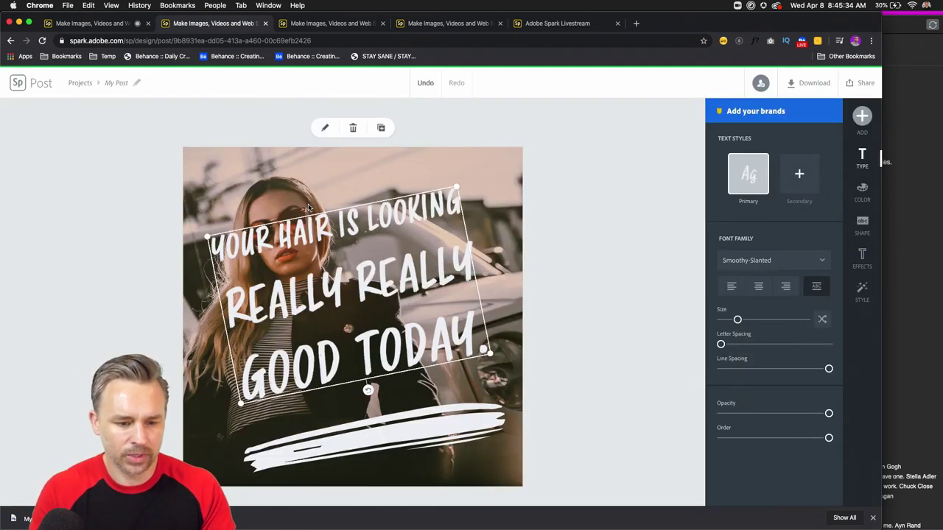
- Start replacing the background photo and search the free photos for "fun"
left_click(382, 176)
left_click(514, 173)
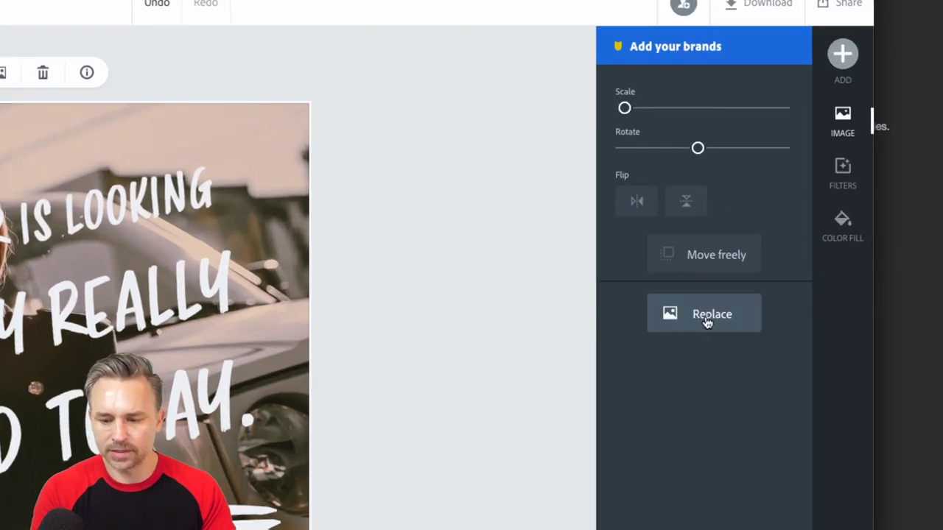
left_click(707, 317)
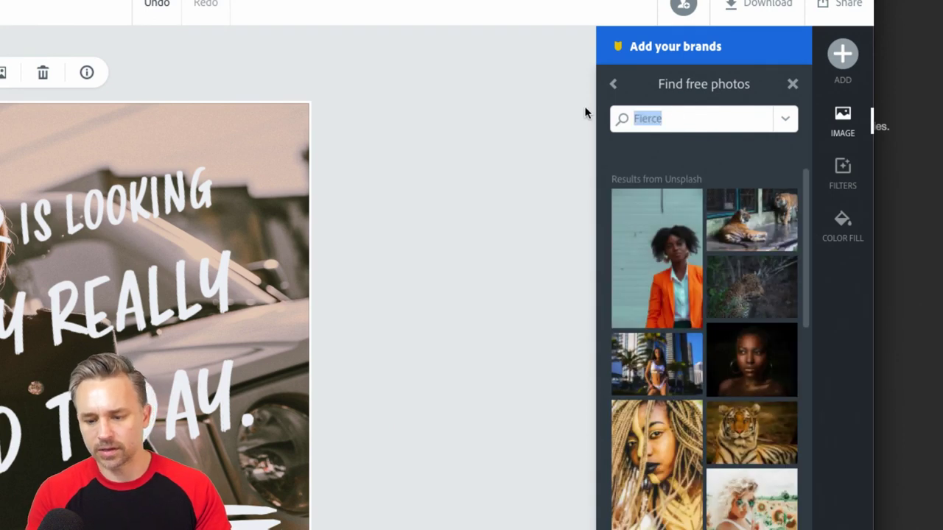
scroll(672, 293, "down", 5)
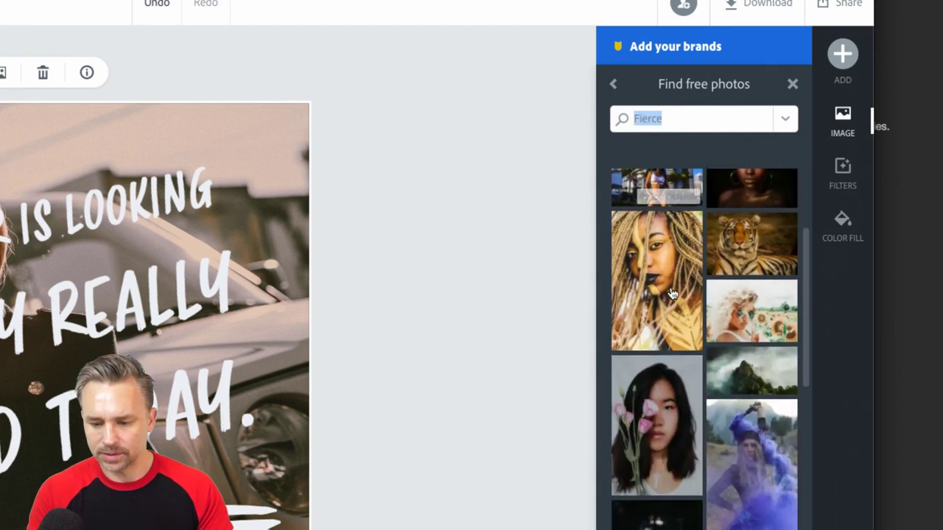
type("fun")
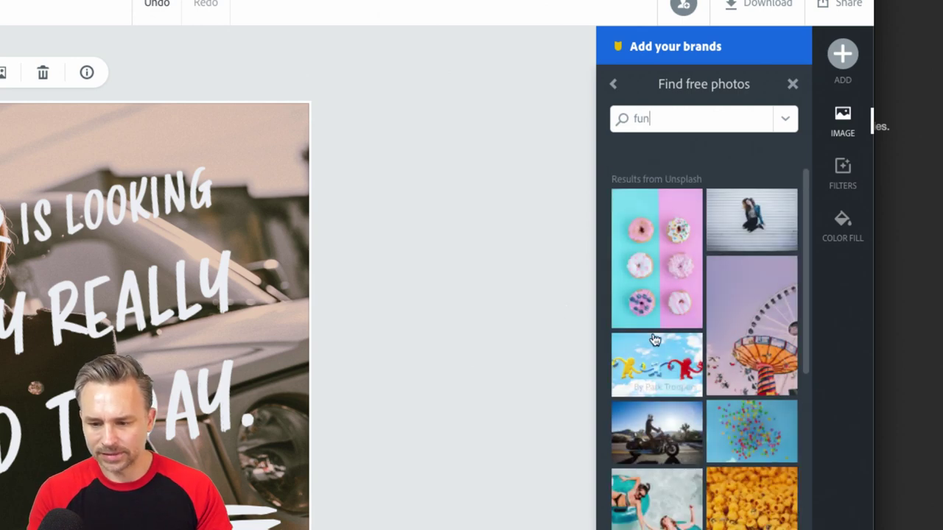
- Browse the "fun" photos and use the one of the woman jumping against a slatted wall as the background
scroll(655, 340, "down", 2)
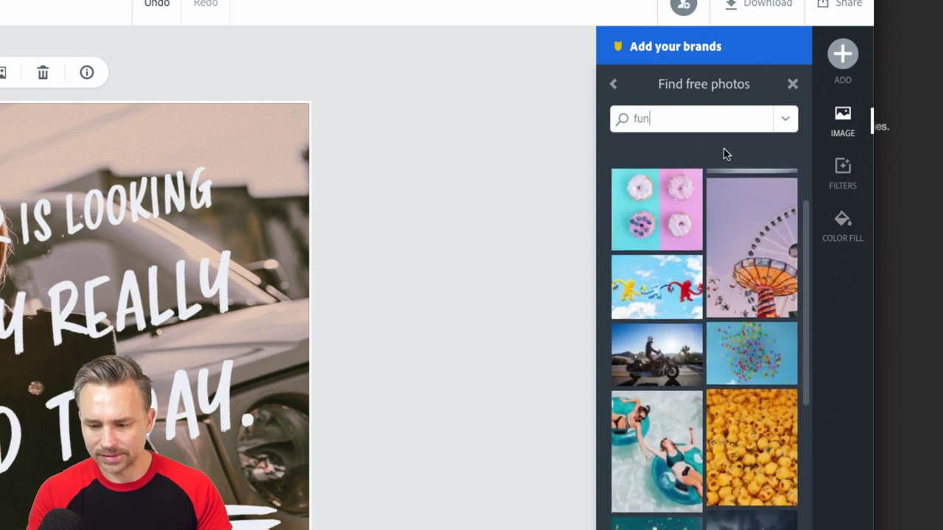
scroll(711, 257, "up", 2)
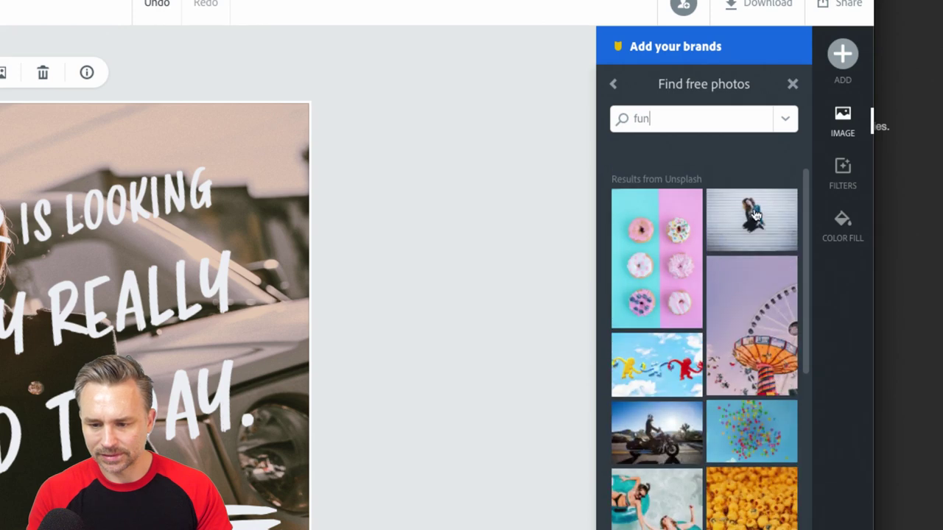
scroll(740, 225, "down", 6)
scroll(742, 223, "down", 3)
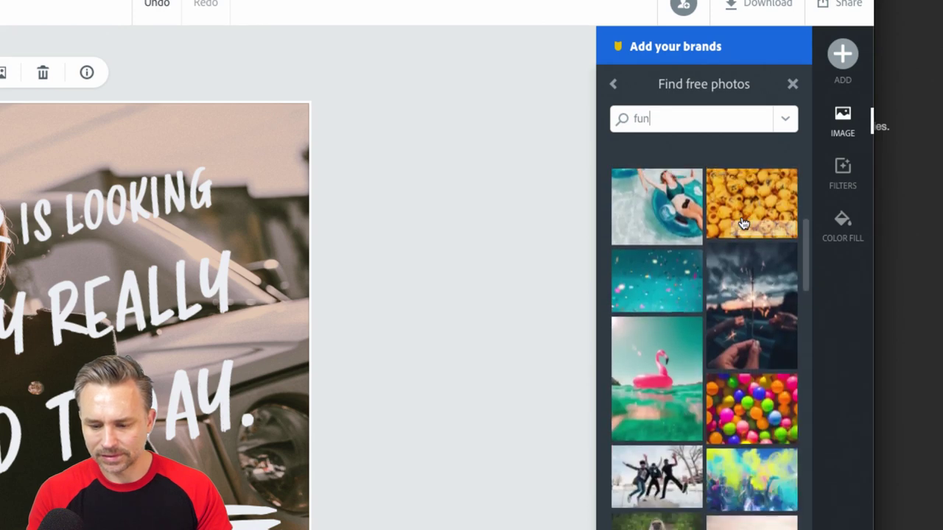
scroll(742, 223, "down", 3)
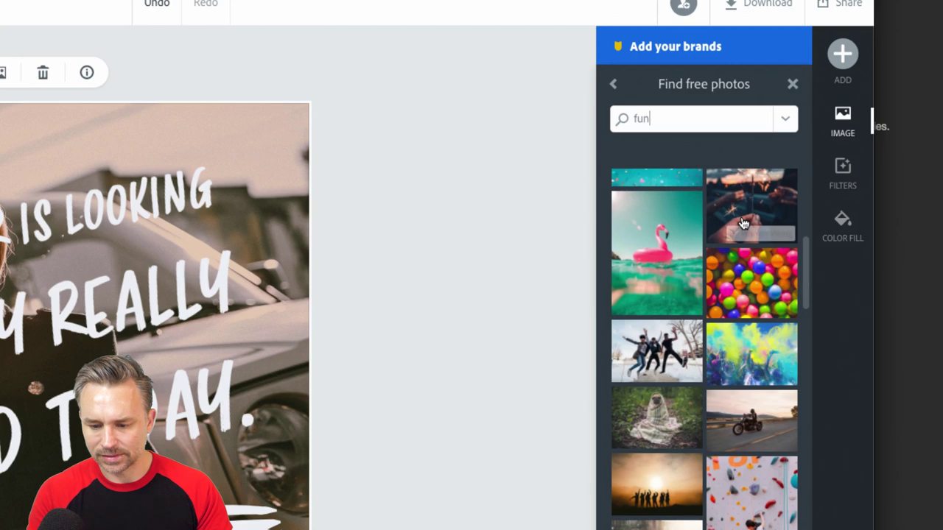
scroll(742, 223, "down", 6)
scroll(742, 223, "up", 10)
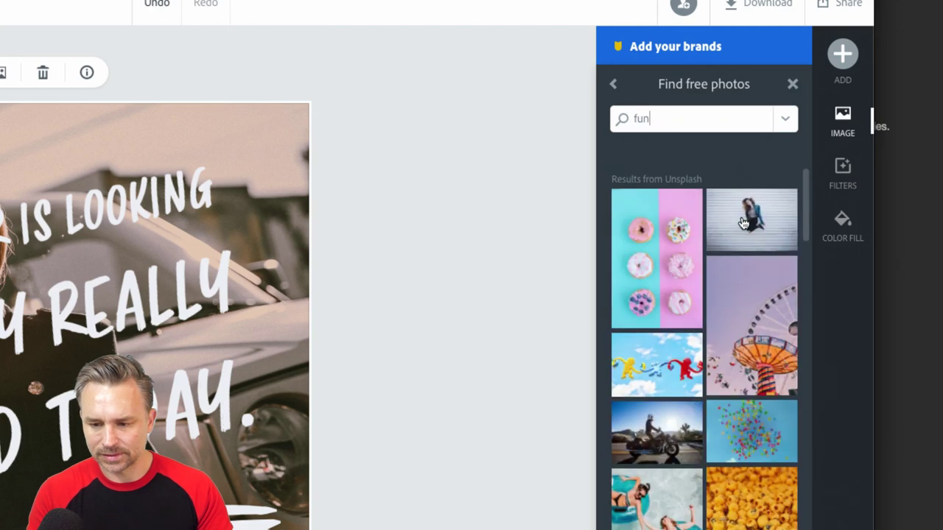
left_click(742, 223)
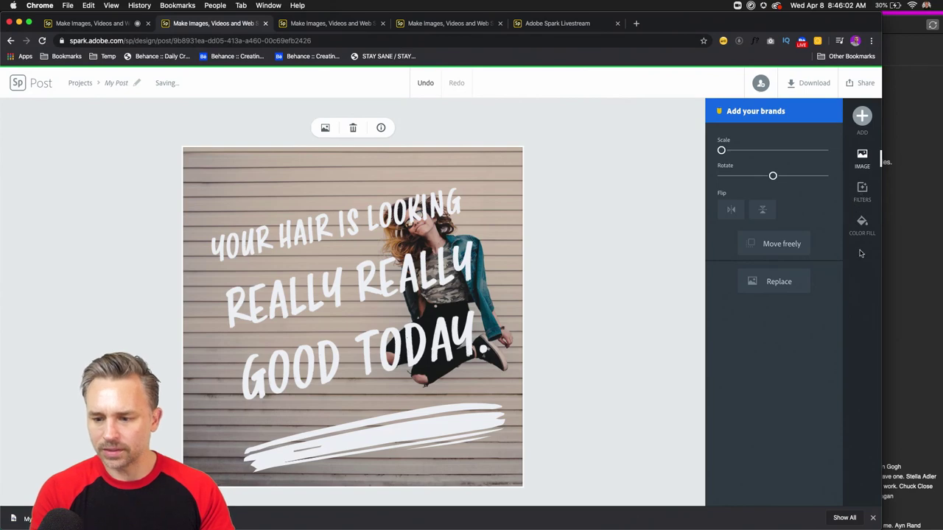
- Fill the post's background with solid magenta pink and deselect it
left_click(860, 224)
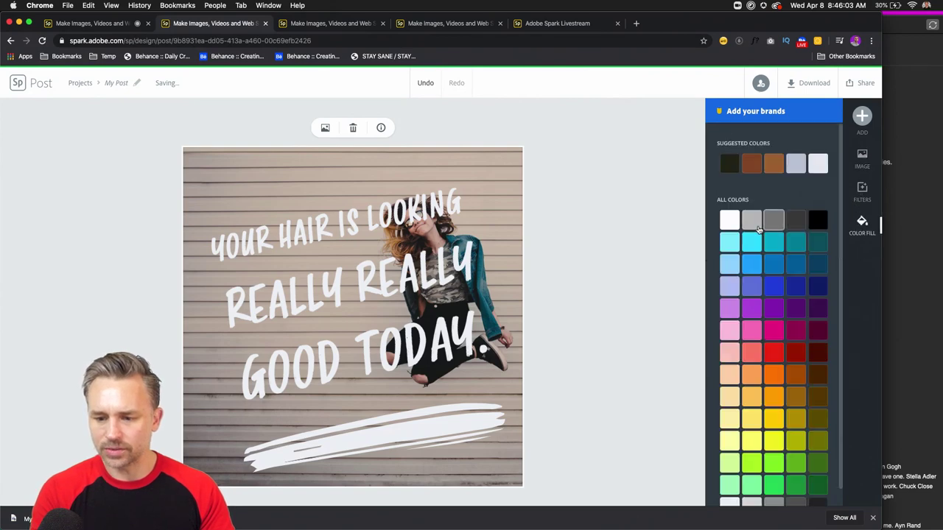
left_click(771, 329)
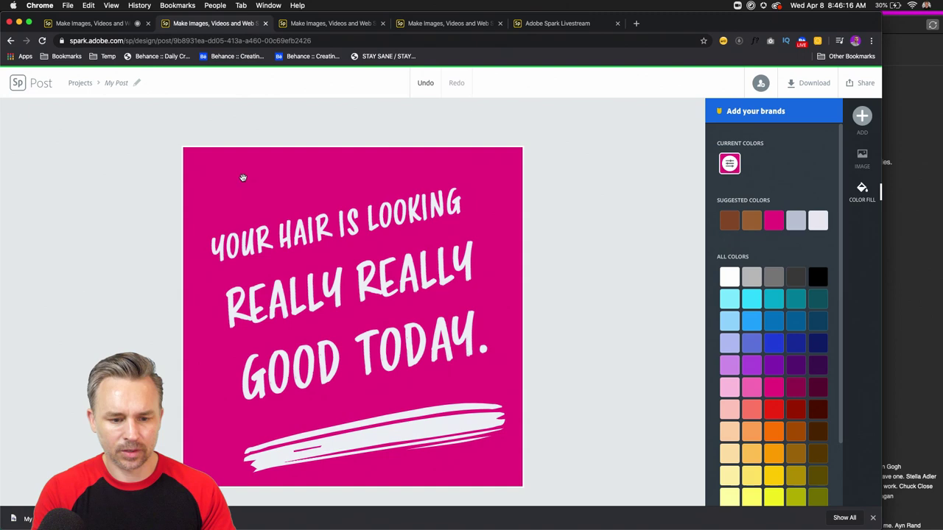
left_click(243, 177)
key("Escape")
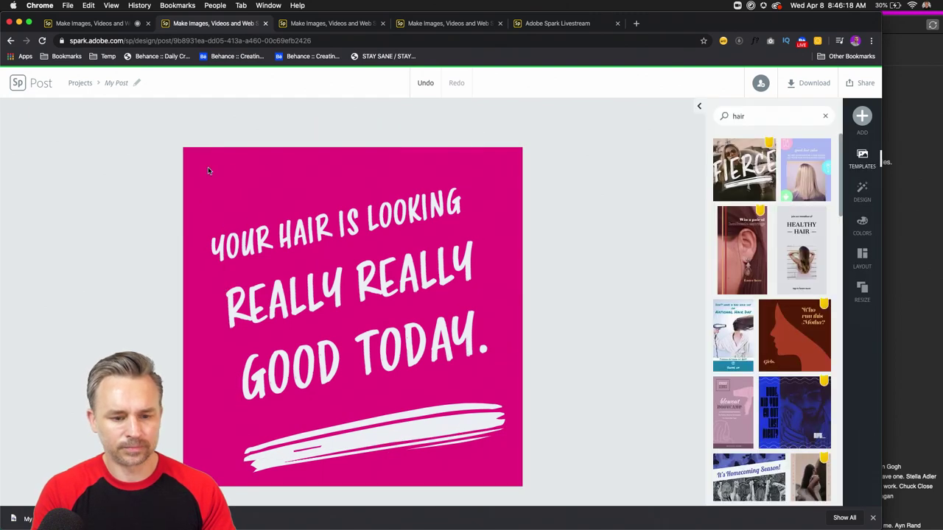
- Move the white brush stroke beneath "Really Really", reposition and slightly enlarge the headline, and set the headline's order to 1
left_click(228, 170)
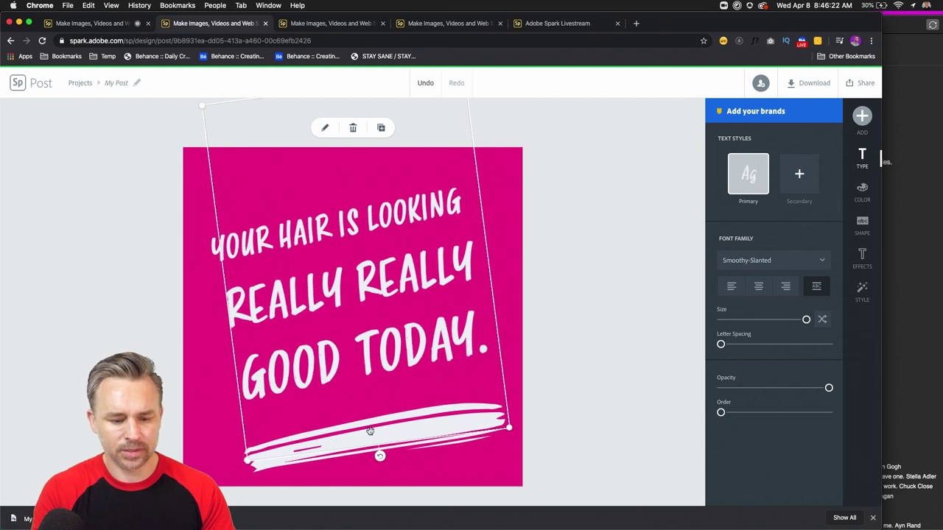
left_click(268, 469)
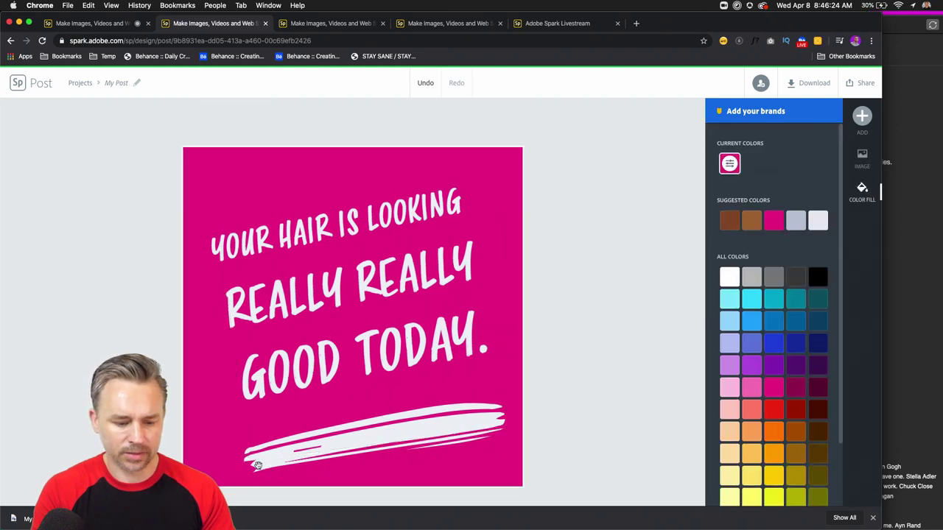
left_click(289, 437)
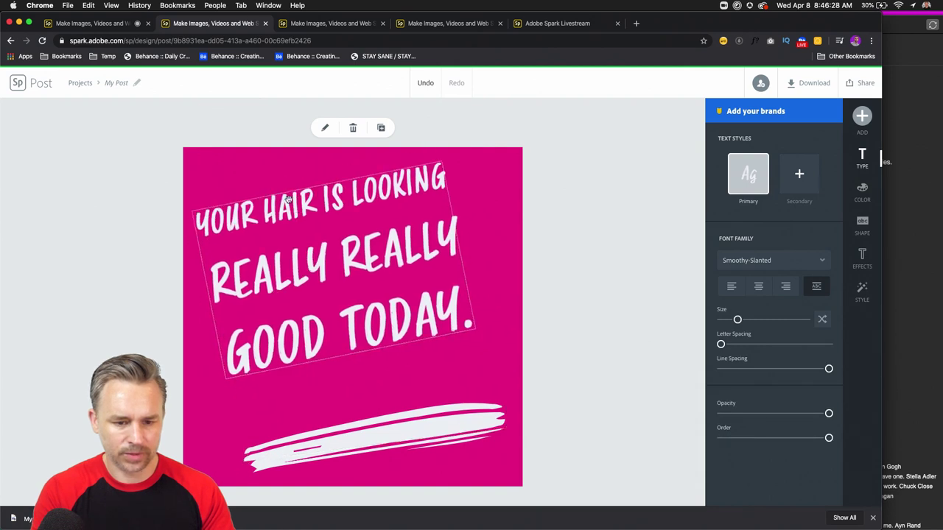
left_click_drag(398, 442, 377, 320)
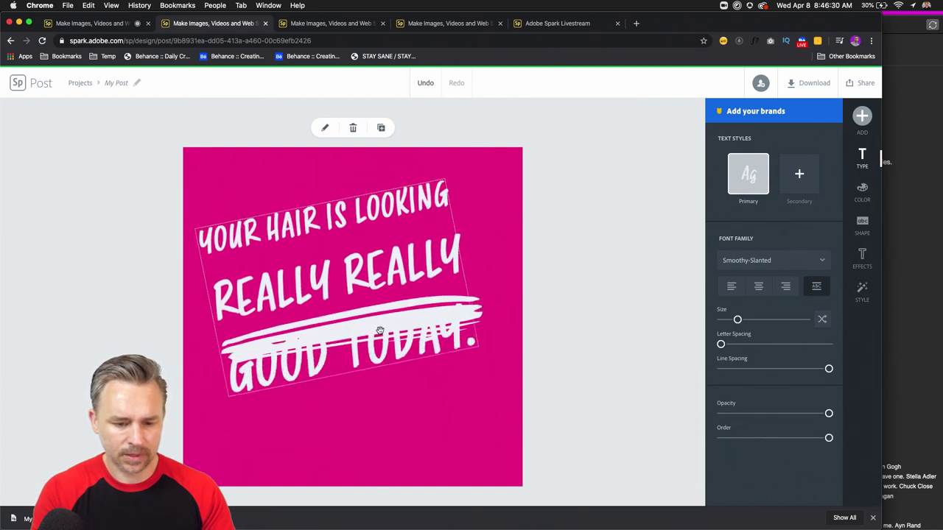
left_click_drag(309, 288, 318, 309)
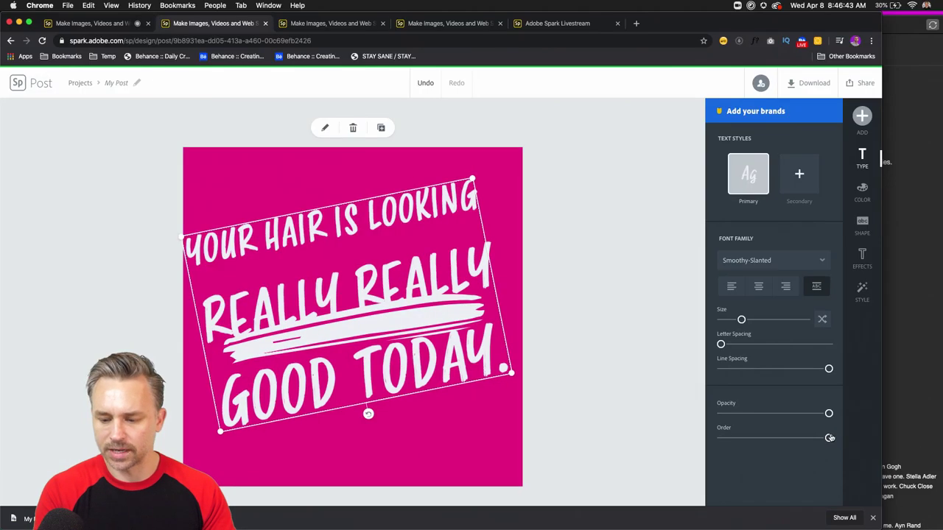
left_click_drag(724, 402, 471, 396)
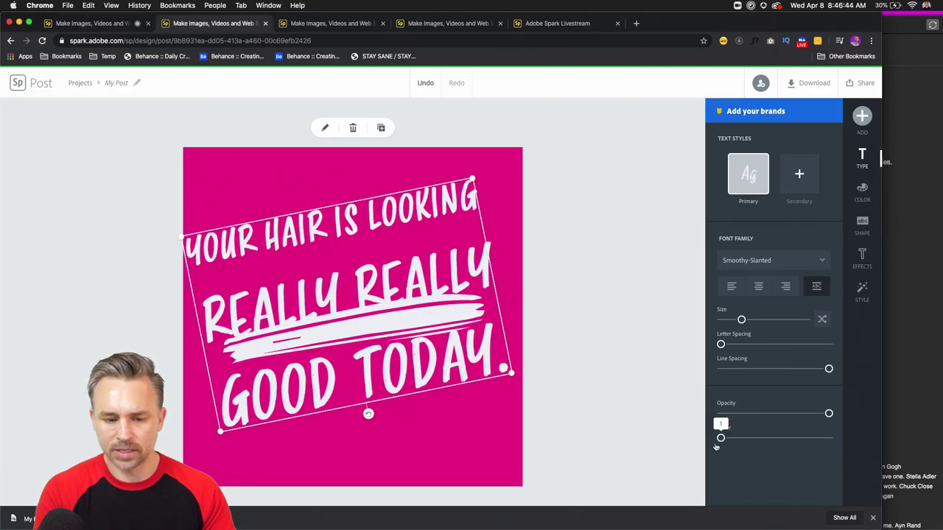
- Shorten the brush stroke and adjust the positions of stroke and headline so it underlines "Really Really" above "Good Today."
left_click(389, 326)
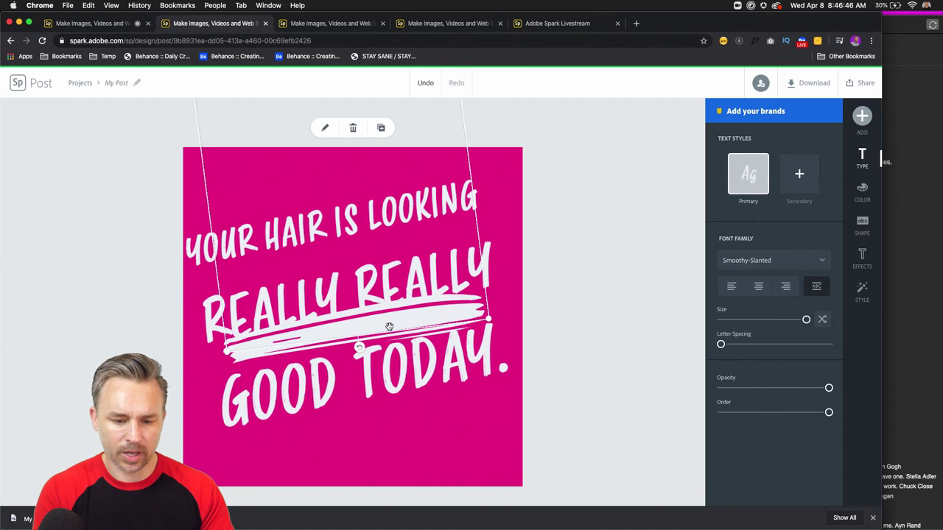
mouse_move(360, 322)
left_mouse_down()
mouse_move(313, 283)
mouse_move(317, 432)
mouse_move(311, 336)
left_mouse_up()
mouse_move(218, 356)
left_mouse_down()
mouse_move(208, 317)
mouse_move(215, 382)
mouse_move(202, 326)
mouse_move(262, 325)
left_mouse_up()
left_click_drag(321, 315, 328, 335)
left_click(298, 391)
left_click_drag(298, 390, 302, 395)
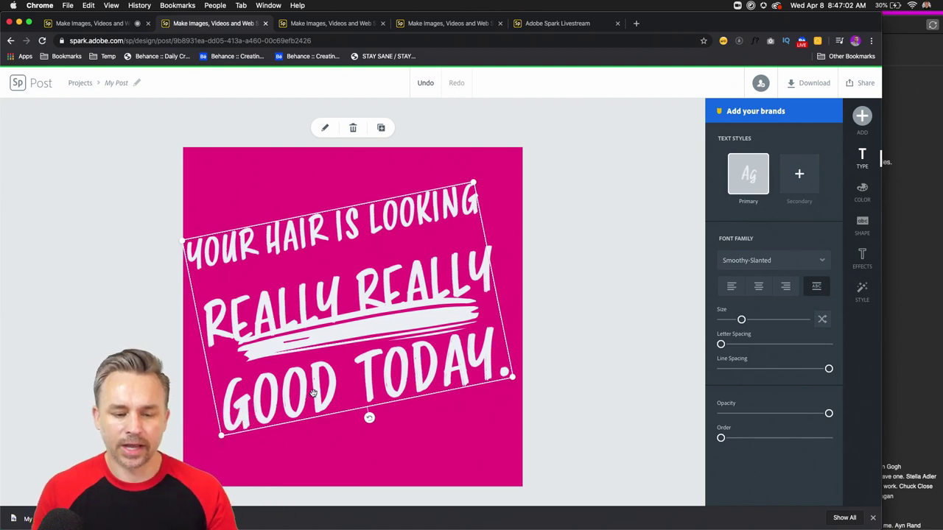
left_click_drag(305, 381, 304, 377)
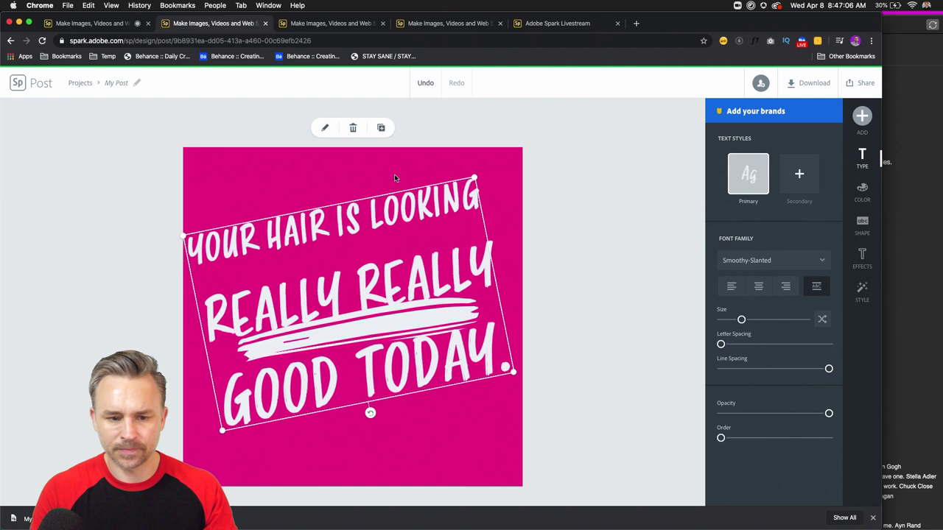
left_click(380, 131)
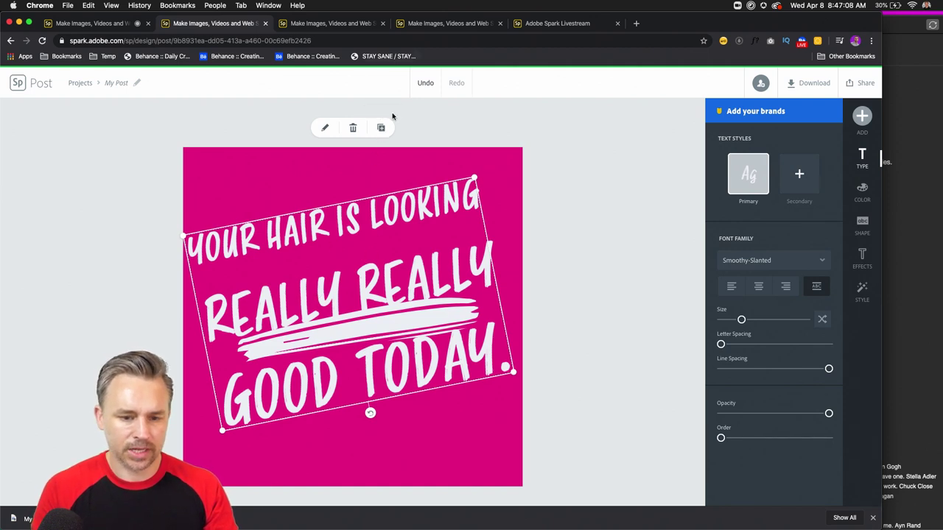
double_click(329, 299)
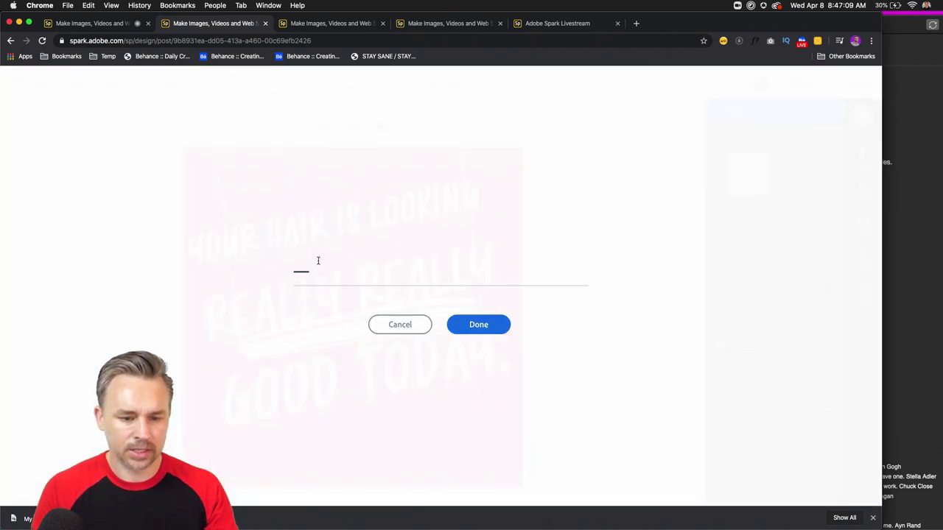
left_click(388, 323)
double_click(290, 318)
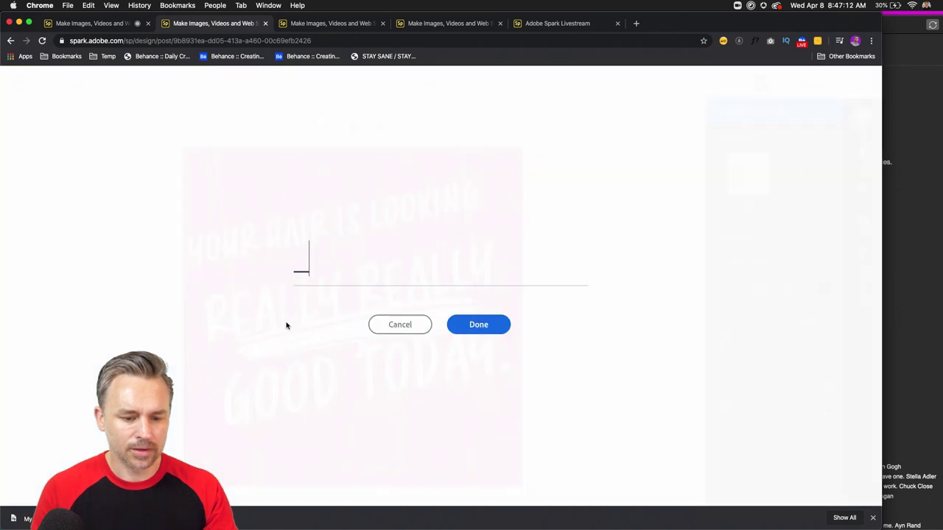
key("super+a")
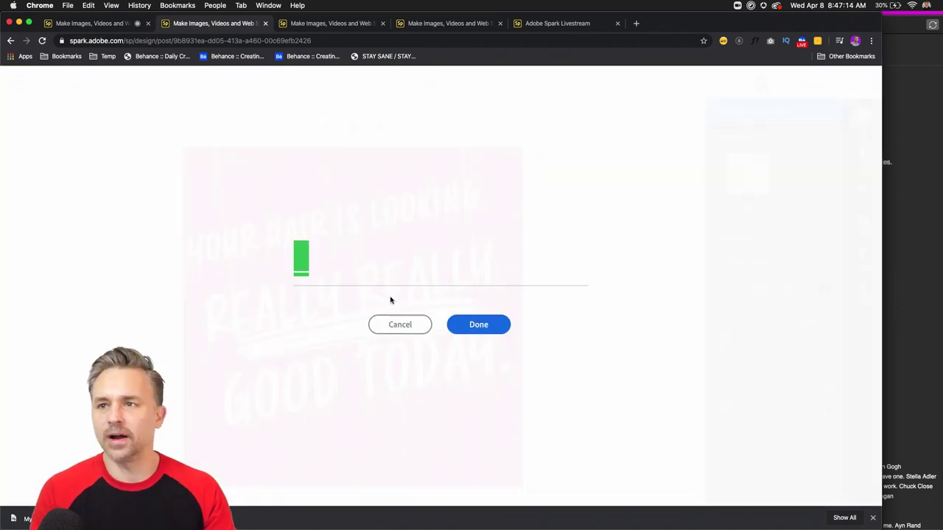
left_click(486, 332)
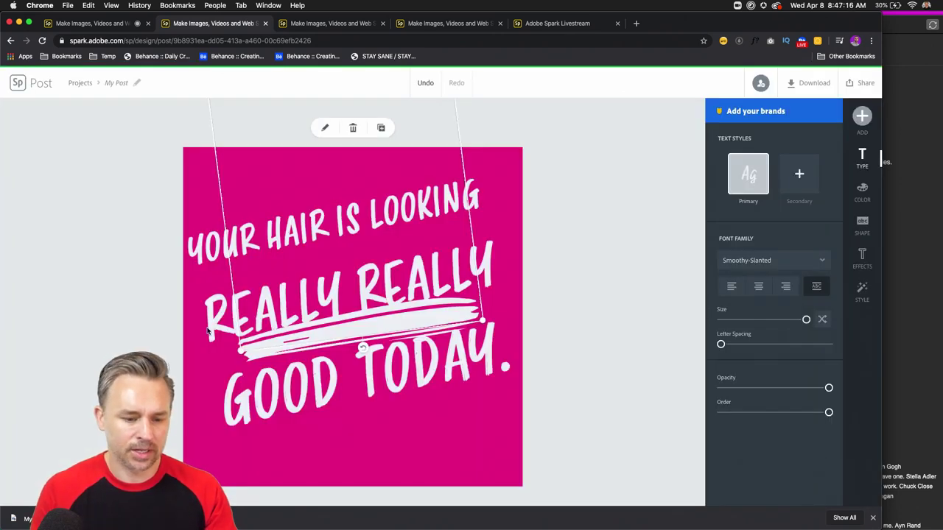
- Send the brush stroke behind the headline, and copy and remove "Good Today." from the headline text
left_click_drag(825, 415, 682, 419)
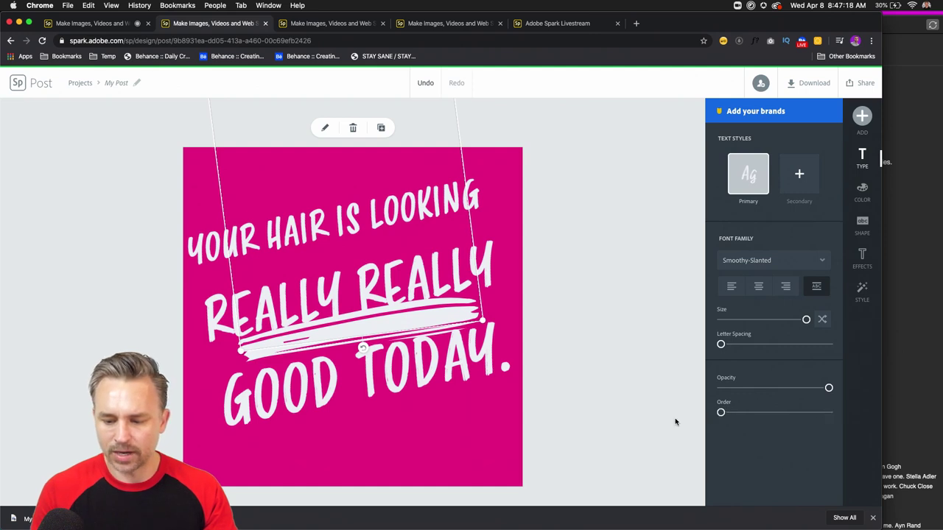
left_click(222, 302)
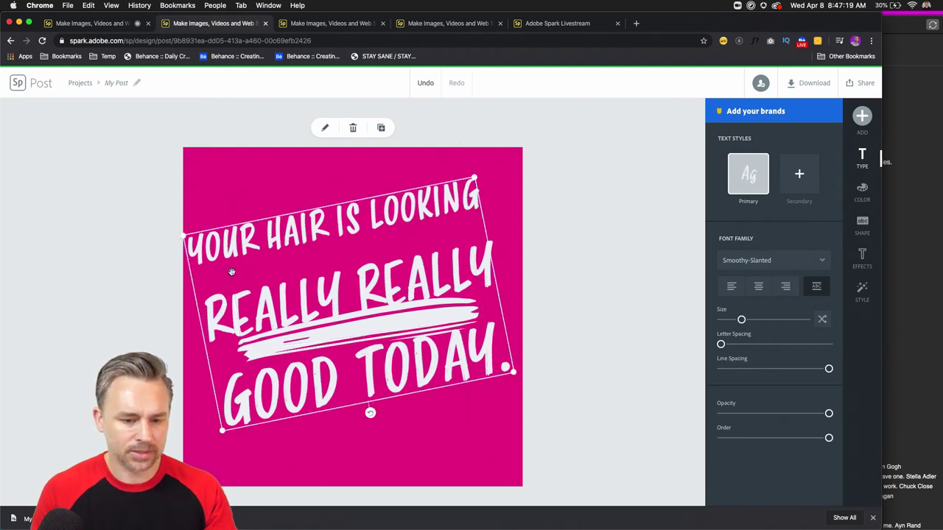
double_click(231, 325)
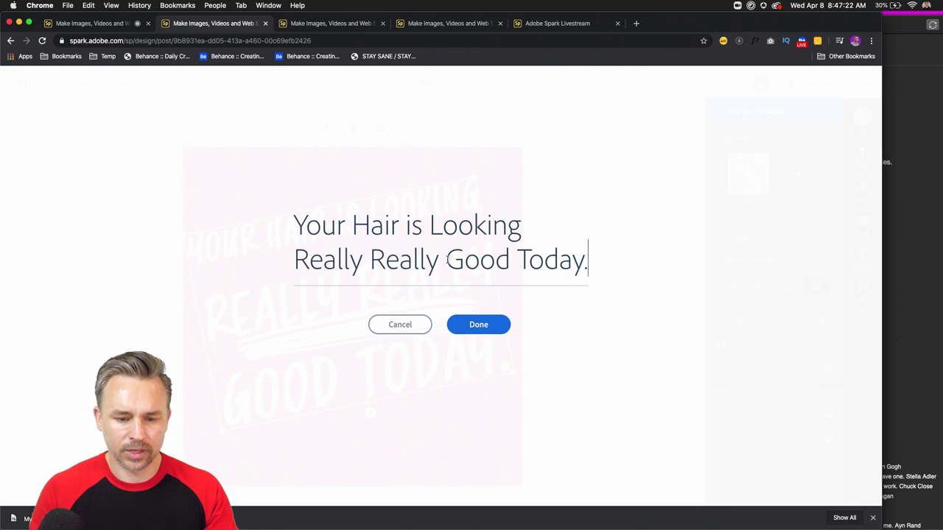
left_click_drag(445, 259, 806, 278)
key("super+c")
key("BackSpace")
left_click(471, 326)
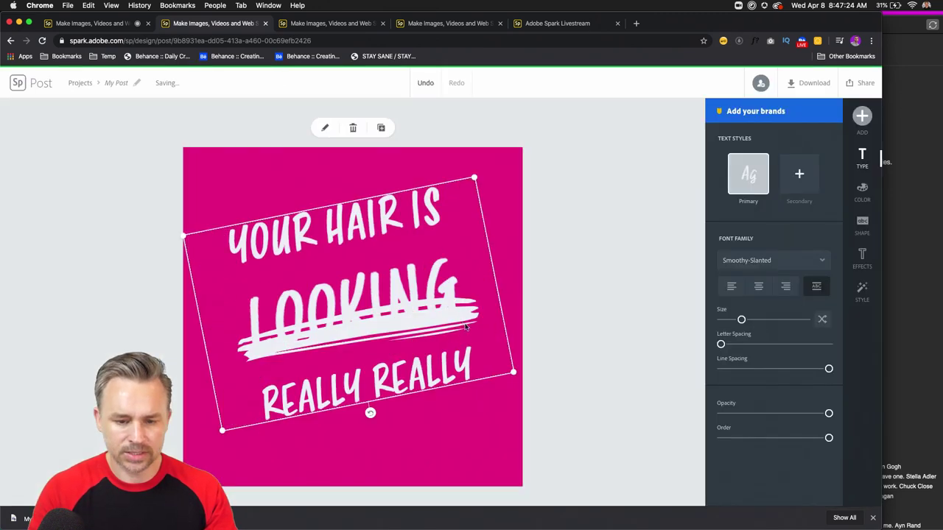
- Resize the headline to two lines above the brush stroke and place a duplicate of it below the stroke
mouse_move(263, 423)
left_mouse_down()
mouse_move(250, 394)
mouse_move(276, 339)
mouse_move(328, 315)
mouse_move(331, 322)
mouse_move(288, 360)
mouse_move(236, 391)
mouse_move(194, 370)
mouse_move(187, 343)
left_mouse_up()
left_click_drag(216, 315, 256, 302)
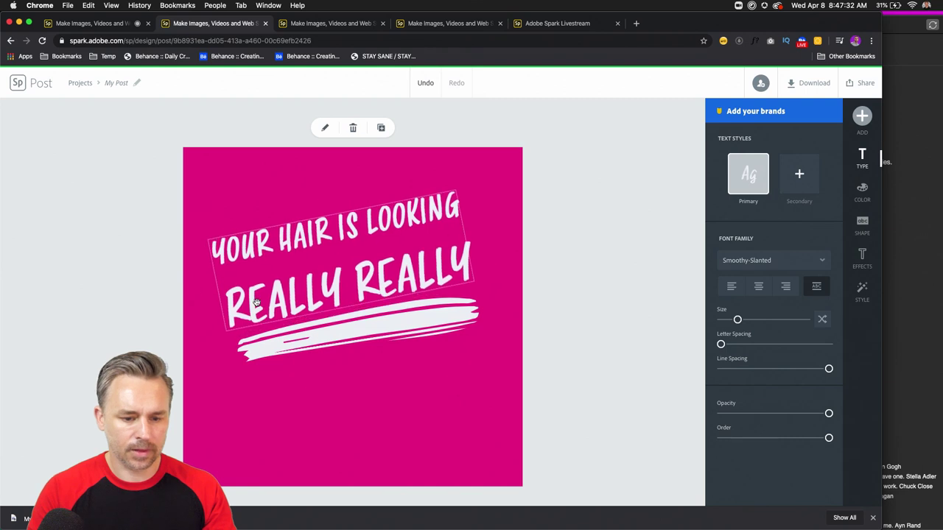
left_click(380, 129)
left_click_drag(314, 298, 328, 370)
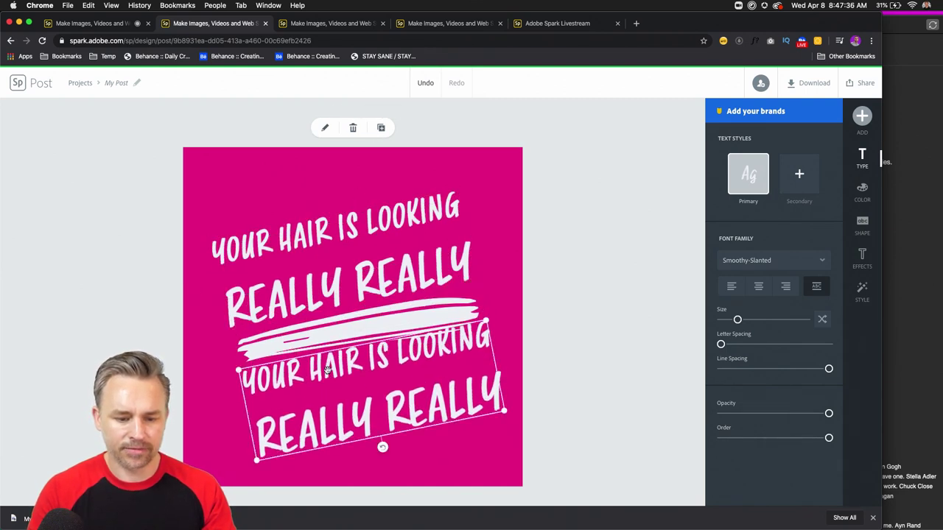
- Replace the duplicated headline's text with the copied "Good Today." beneath the brush stroke, and deselect the text
double_click(327, 370)
key("super+a")
key("super+v")
left_click(467, 324)
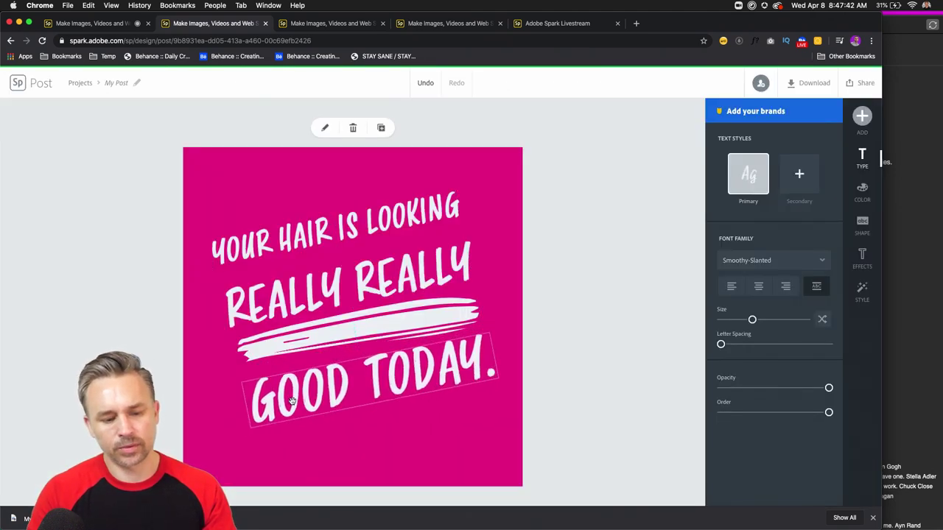
left_click(274, 177)
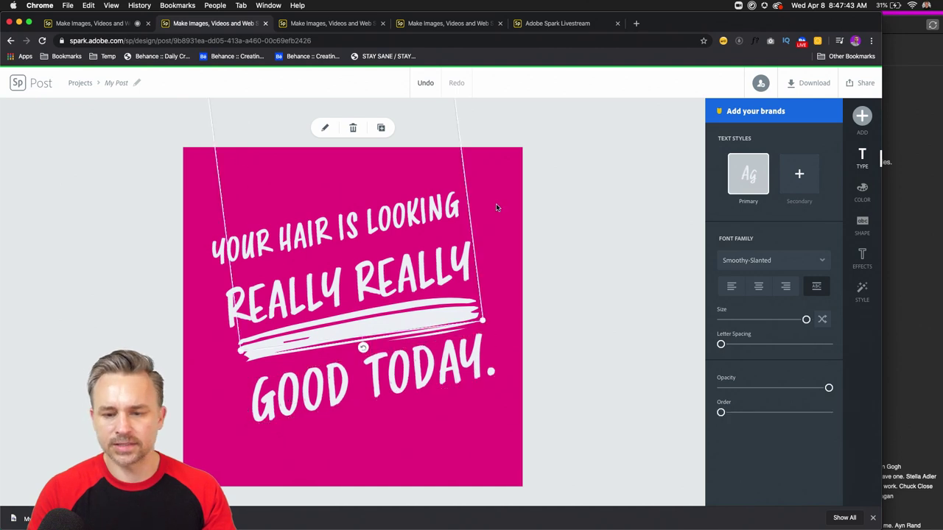
left_click(508, 156)
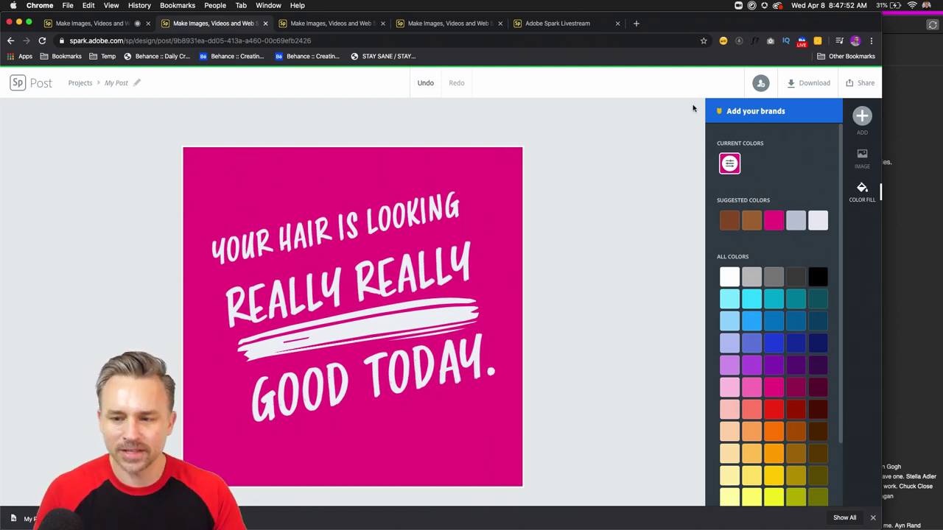
- Download the post as a JPG and move My Post.jpg from the Downloads folder in Finder to the Desktop
left_click(817, 86)
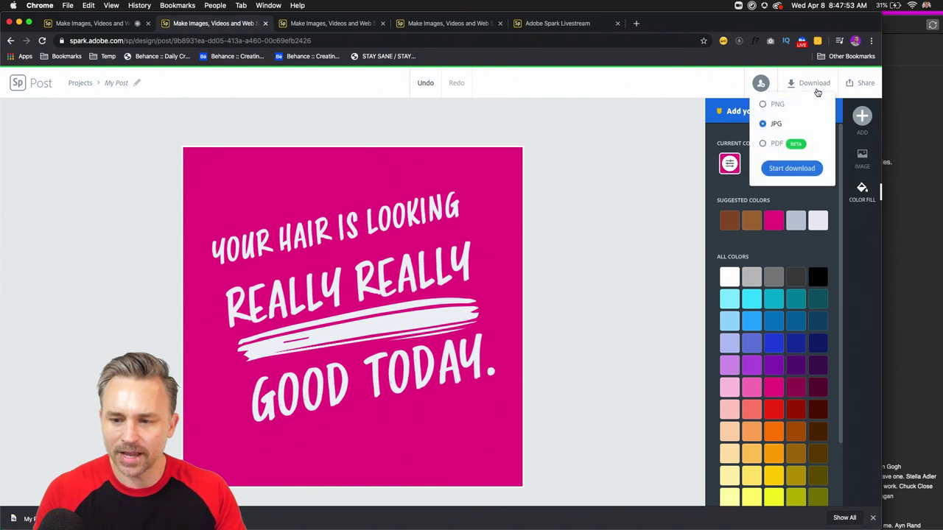
left_click(769, 170)
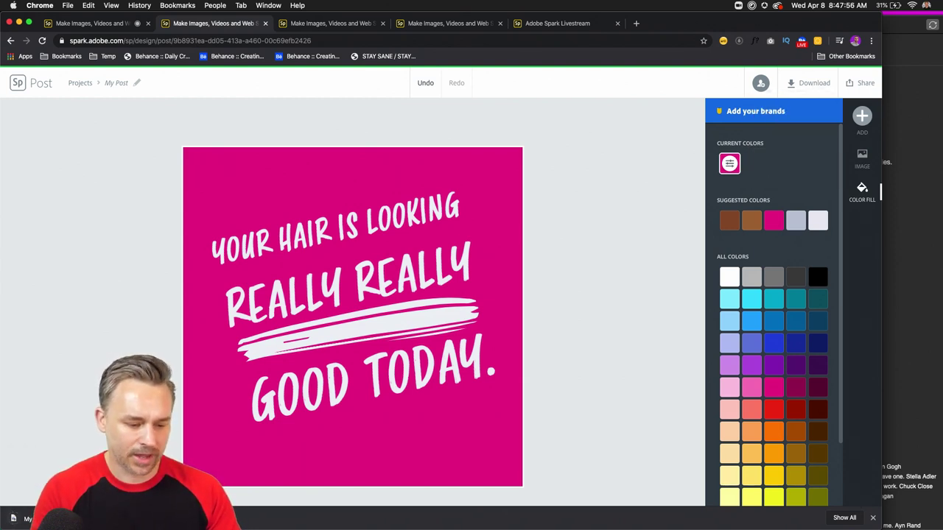
key("super+Tab")
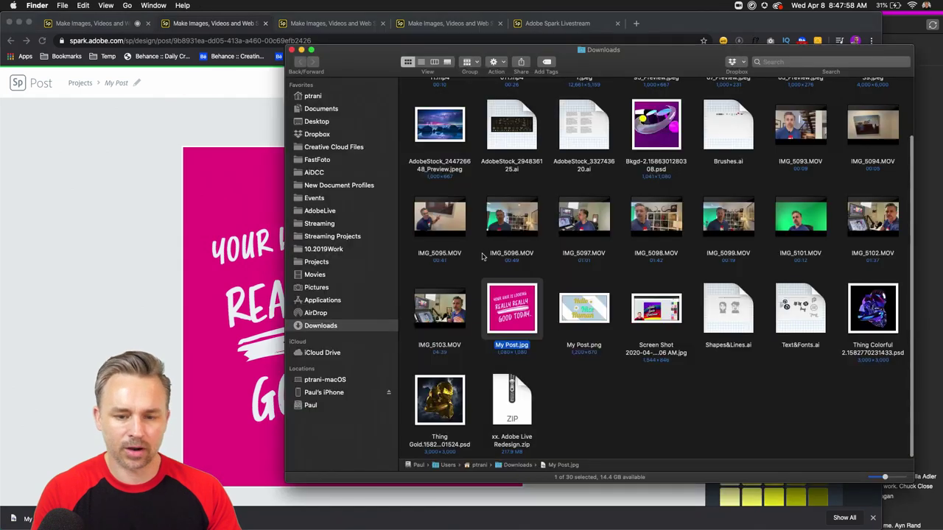
left_click_drag(512, 307, 326, 123)
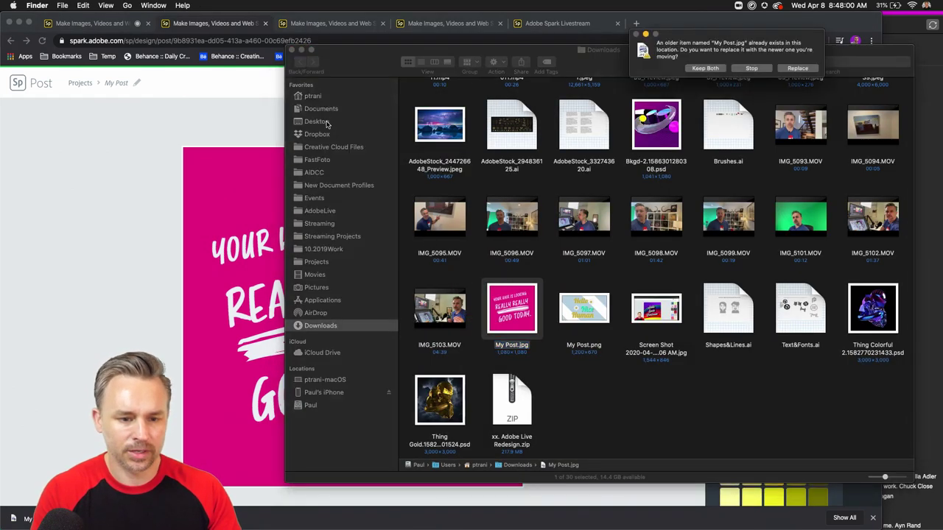
left_click(255, 134)
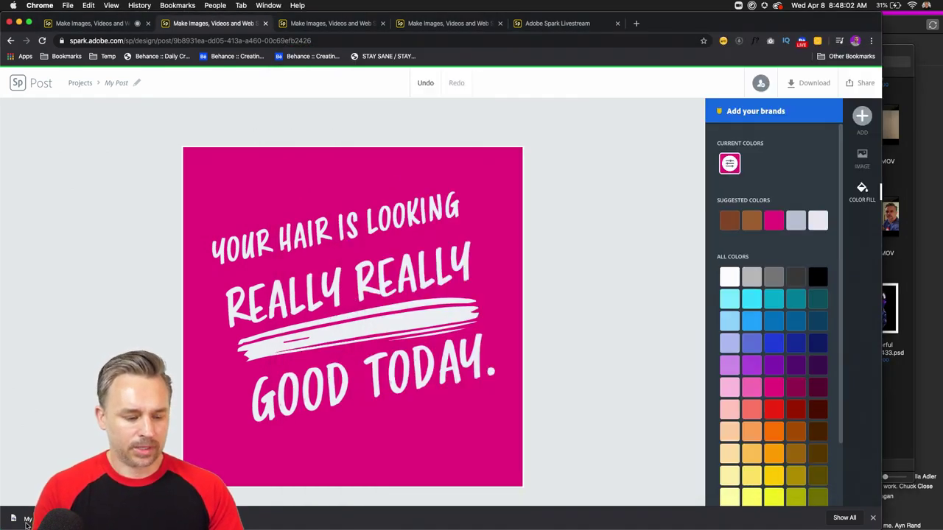
left_click(346, 283)
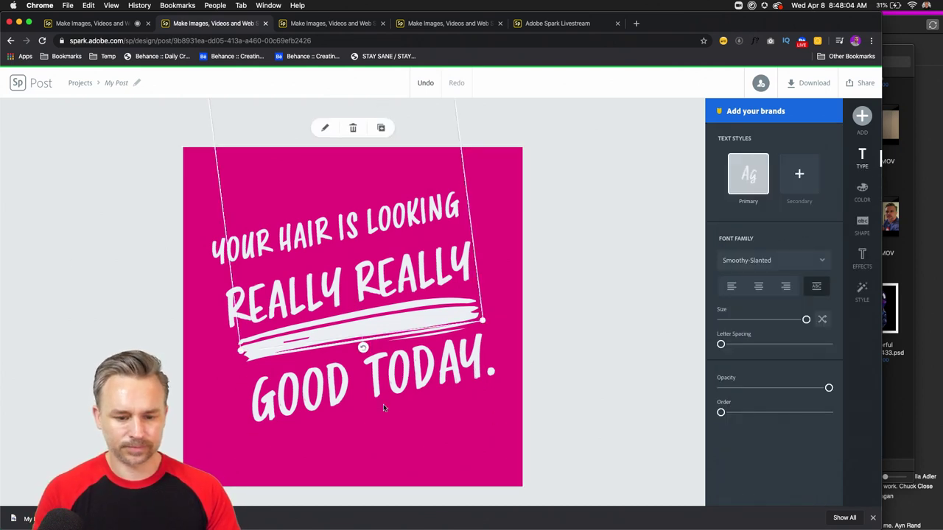
- Switch to Evernote and add the heading "Favorite Snacks for At Home Survival:" below "Lock on the Fridge." in the ideas note
mouse_move(280, 527)
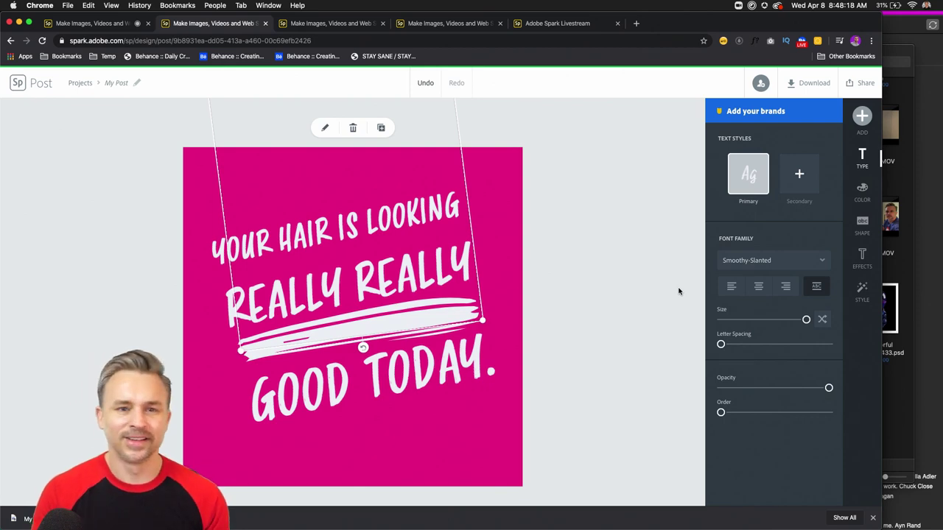
left_click(938, 274)
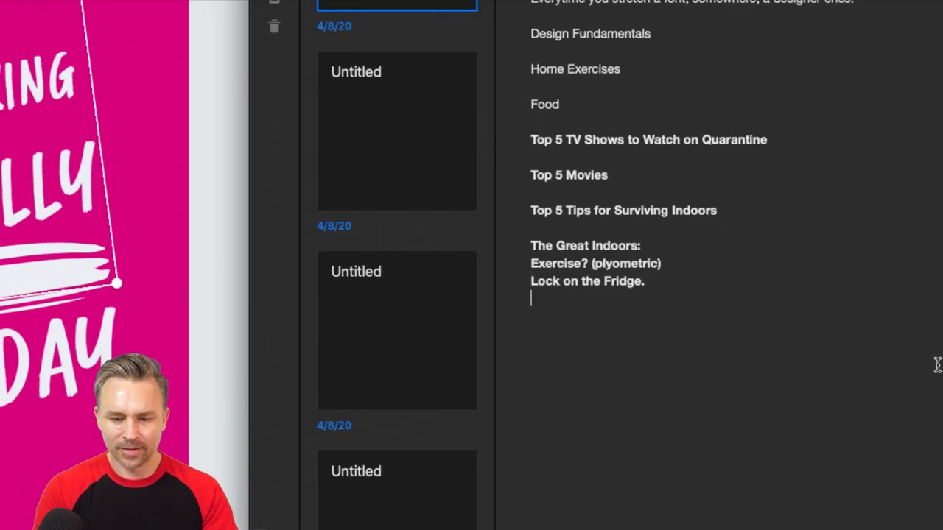
key("Return")
key("Return")
type("Favorite")
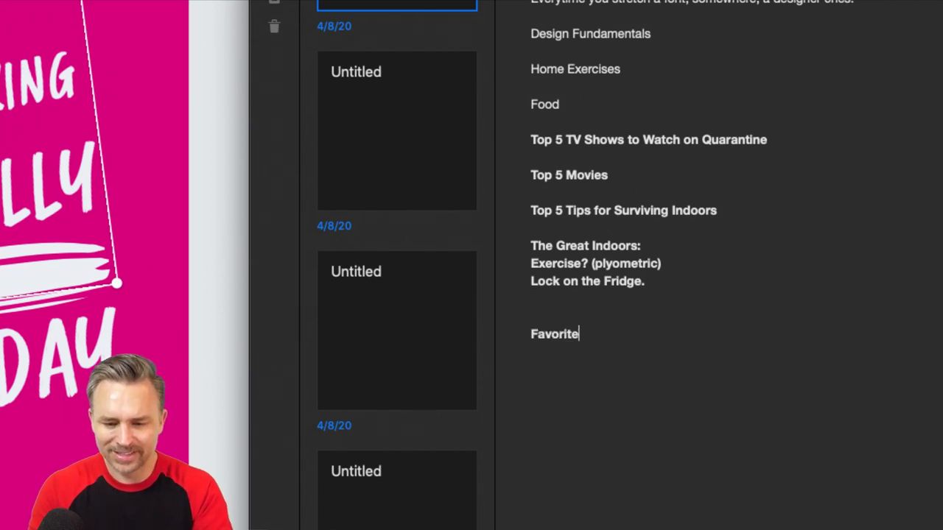
type(" Snacks for ")
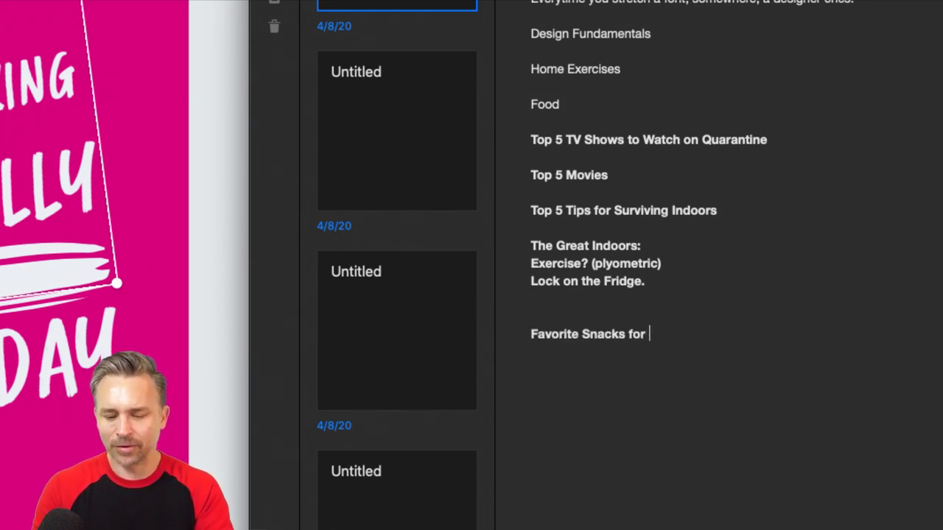
type("At Ho")
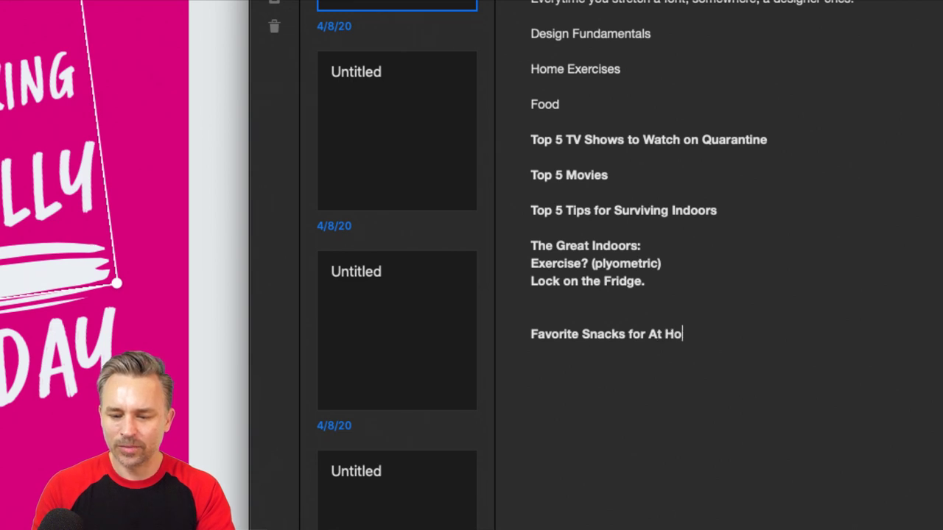
type("me Suriv")
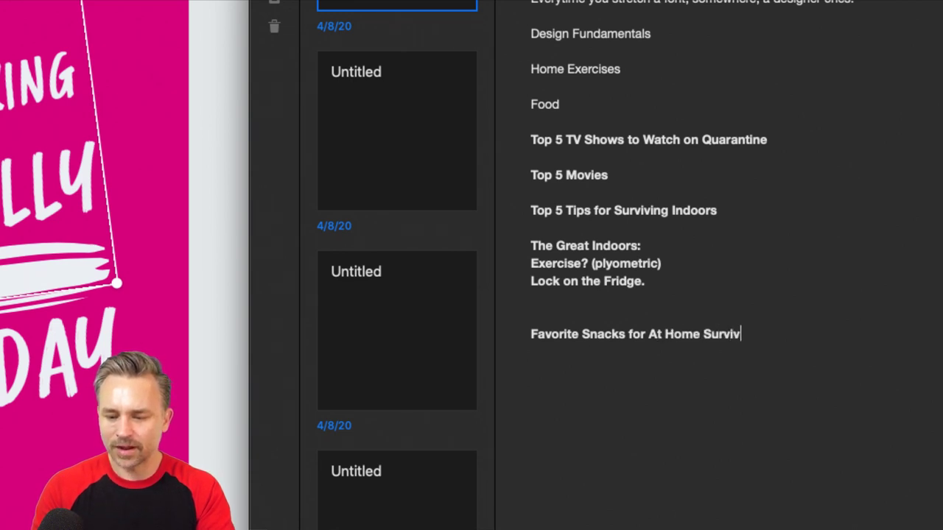
- List "Nutty Buddy Bars" and "Ice Cream in the closet" beneath the favorite snacks heading
type("Nutty Buddy")
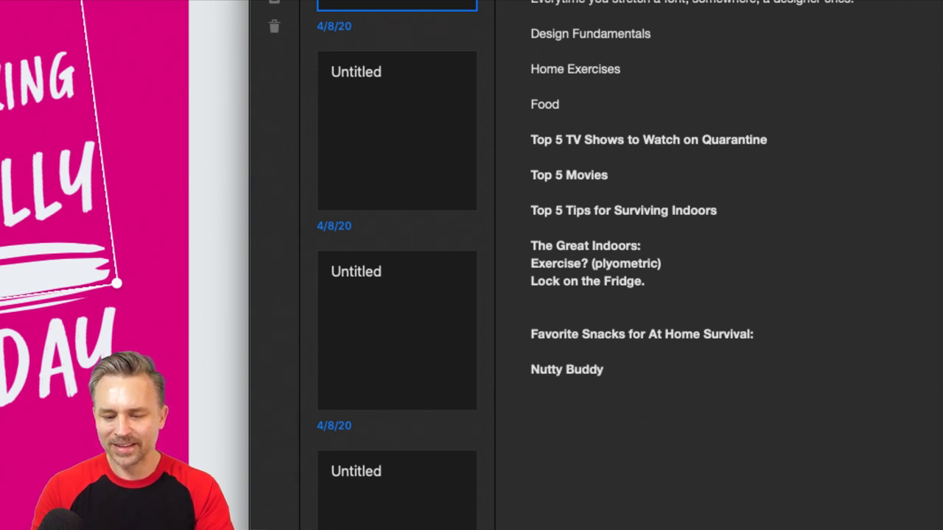
type("s")
key("BackSpace")
key("BackSpace")
type("ies")
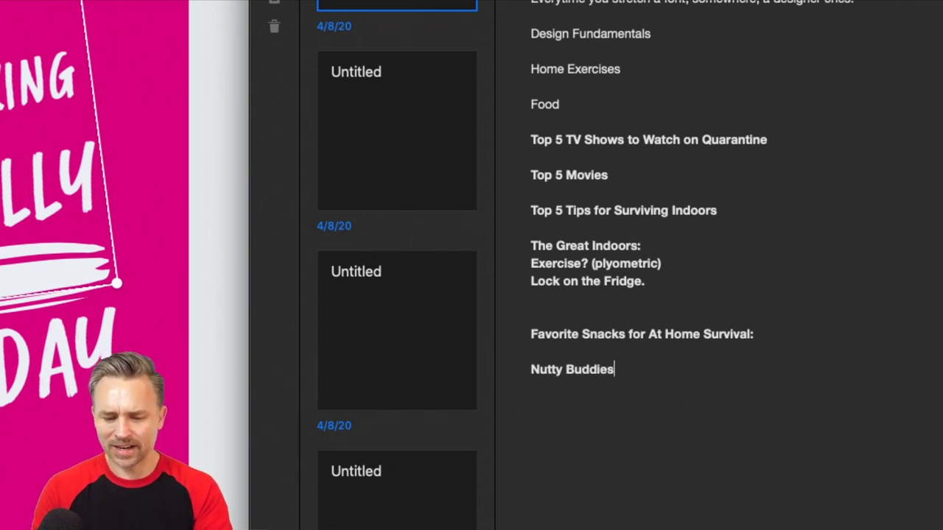
key("BackSpace")
key("BackSpace")
key("BackSpace")
type("y Bars")
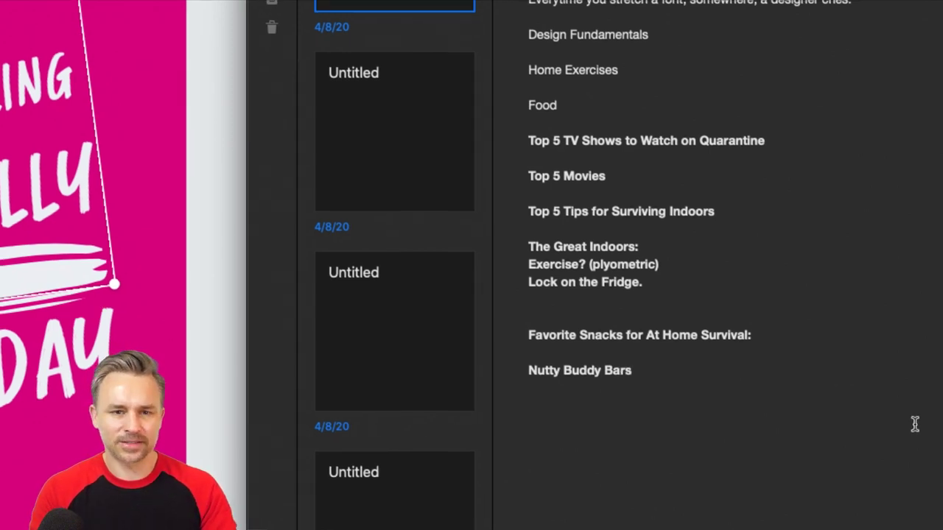
key("Return")
type("Ice Cream in the closet")
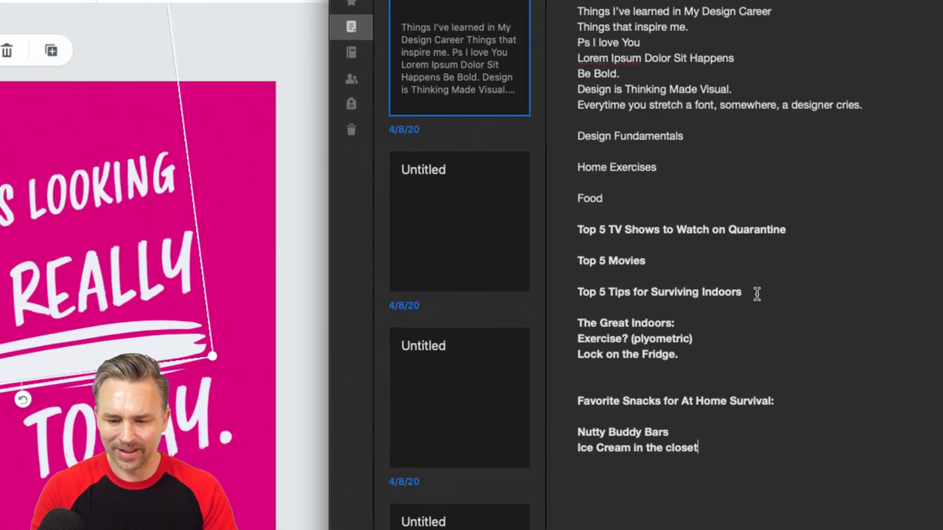
- End the "Top 5 Tips for Surviving Indoors" heading with a colon and add "Start talking to yourself. Sometimes you just have to consult an expert." beneath it
left_click(825, 280)
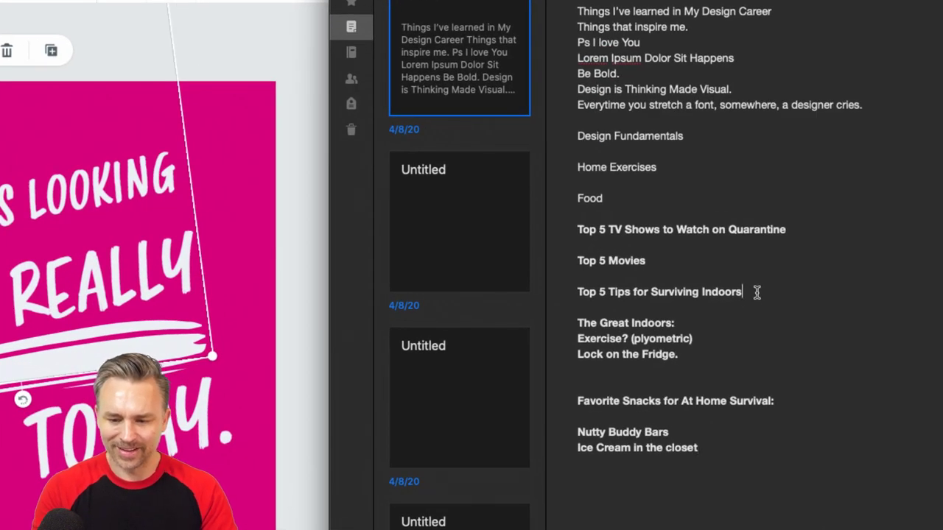
type(":")
key("Return")
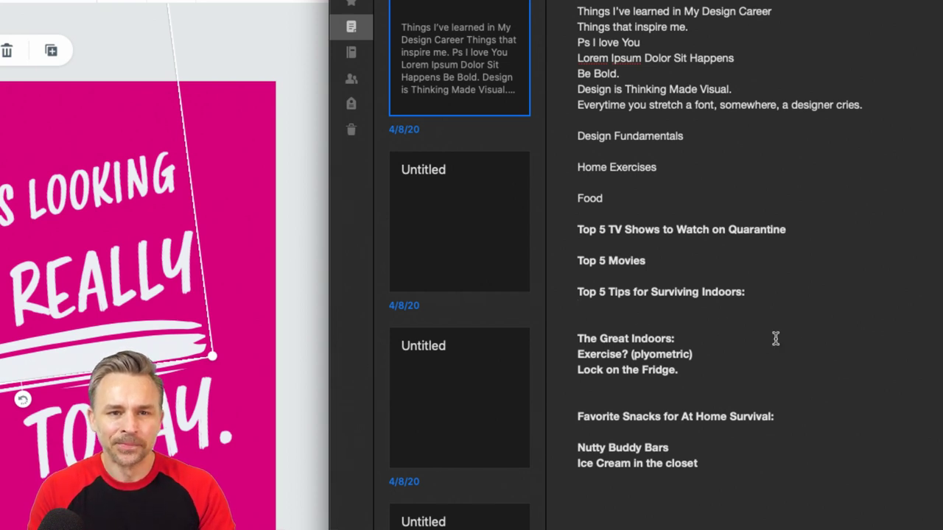
scroll(792, 343, "down", 1)
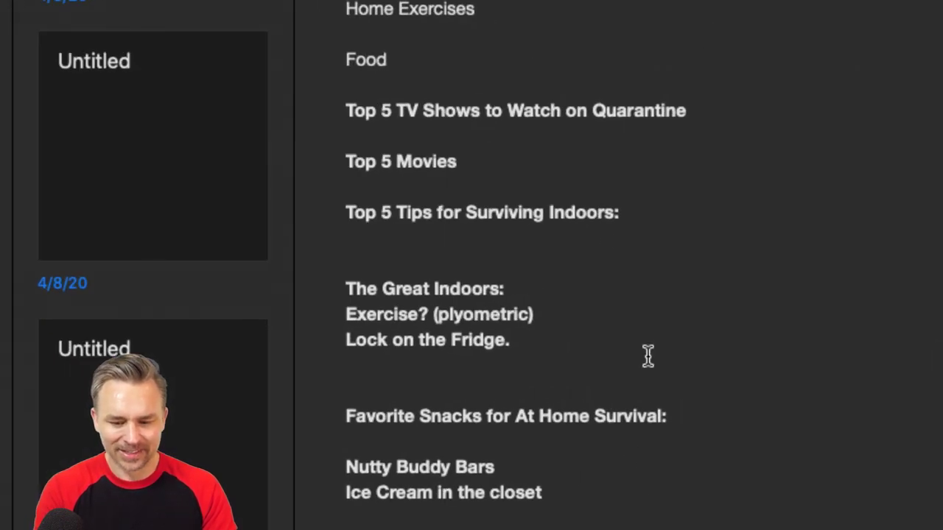
type("Sta")
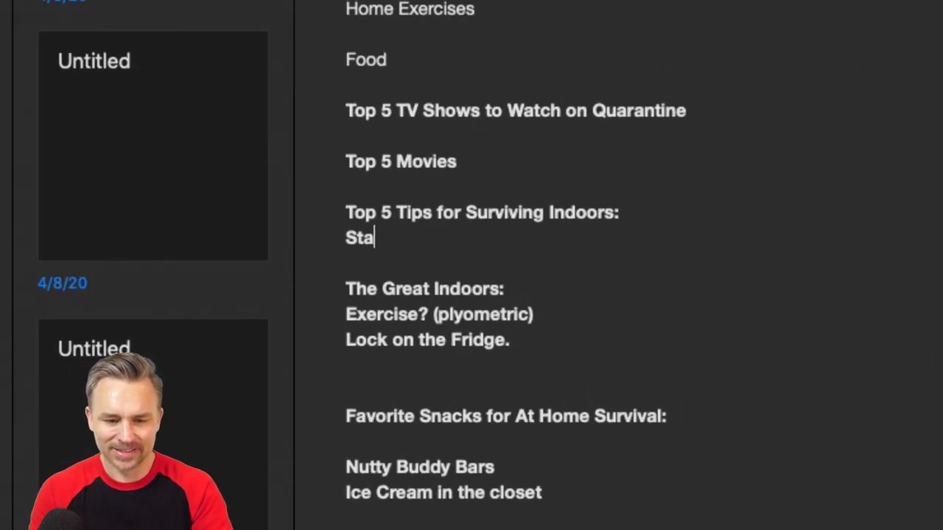
type("rt Talking to")
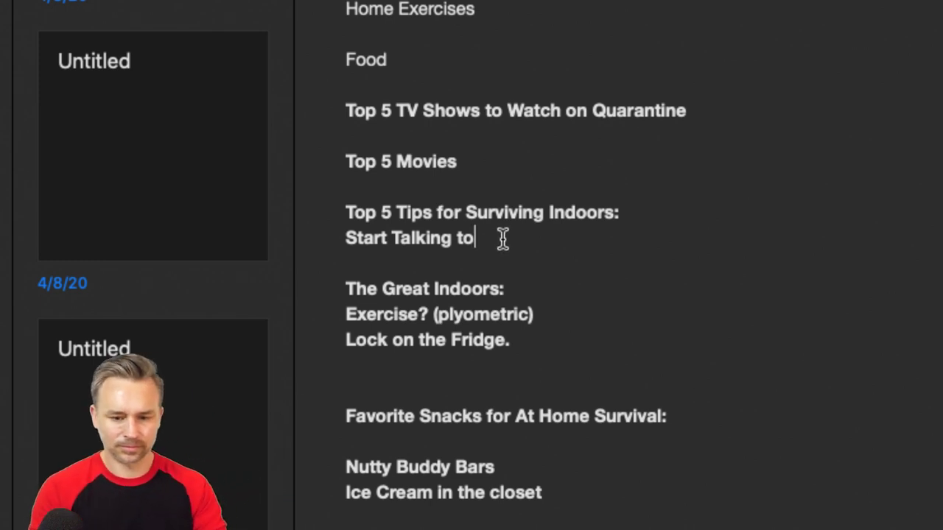
left_click_drag(501, 238, 329, 228)
type("Start talking to yourself. Sometimes you just have to consult an expert.")
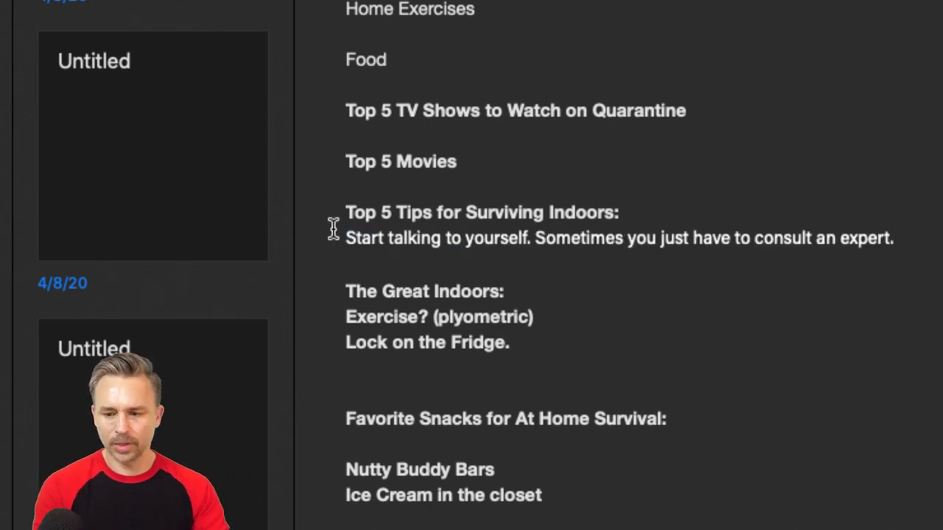
- Change the tips heading to "Top 5 Tips for Surviving the Great Indoors:" and delete the separate "The Great Indoors:" line with its blank lines
left_click(666, 218)
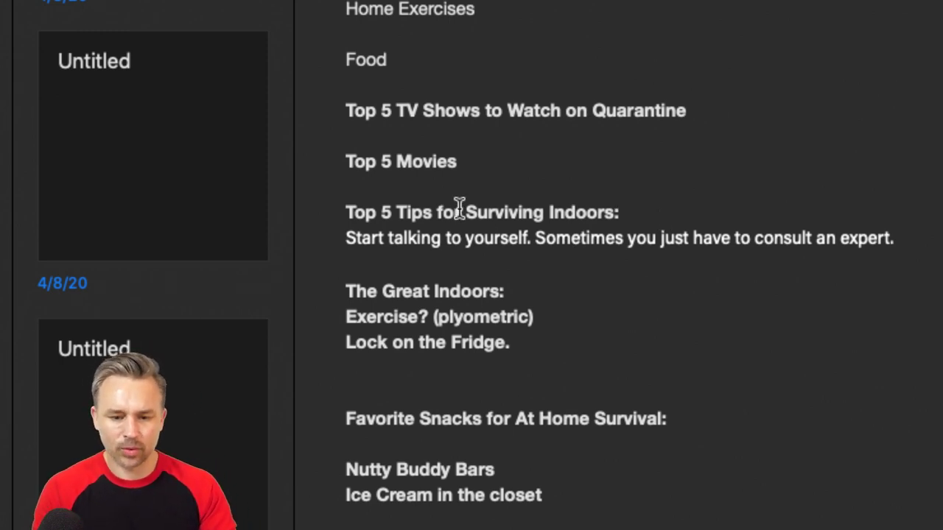
type("the Great")
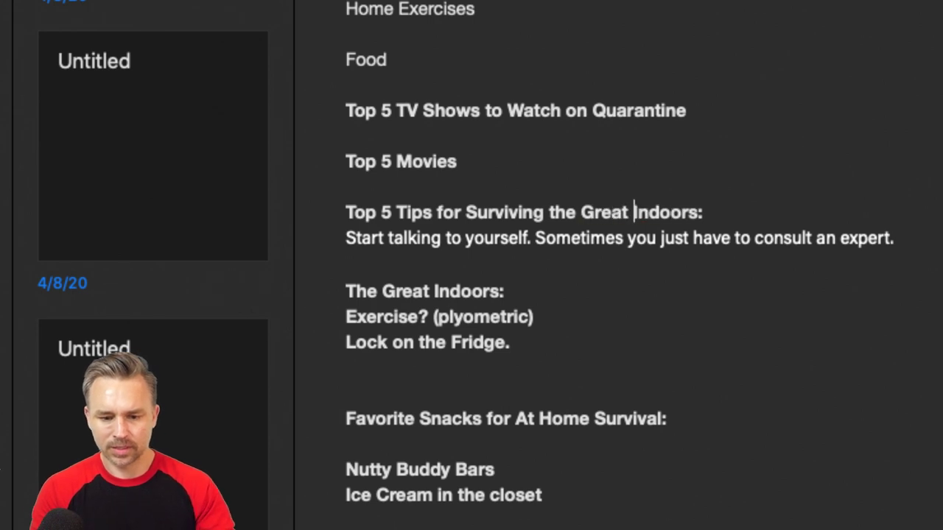
left_click_drag(504, 291, 339, 292)
key("BackSpace")
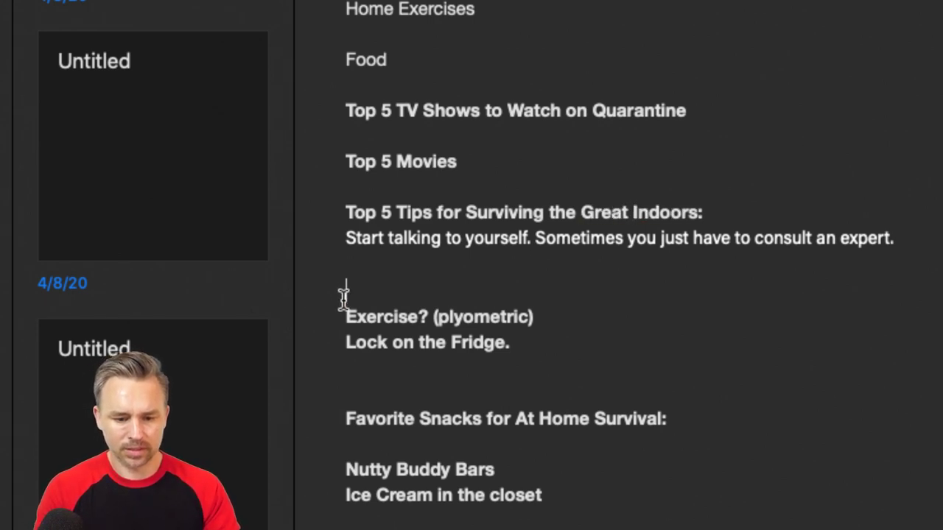
key("BackSpace")
key("BackSpace")
left_click(530, 295)
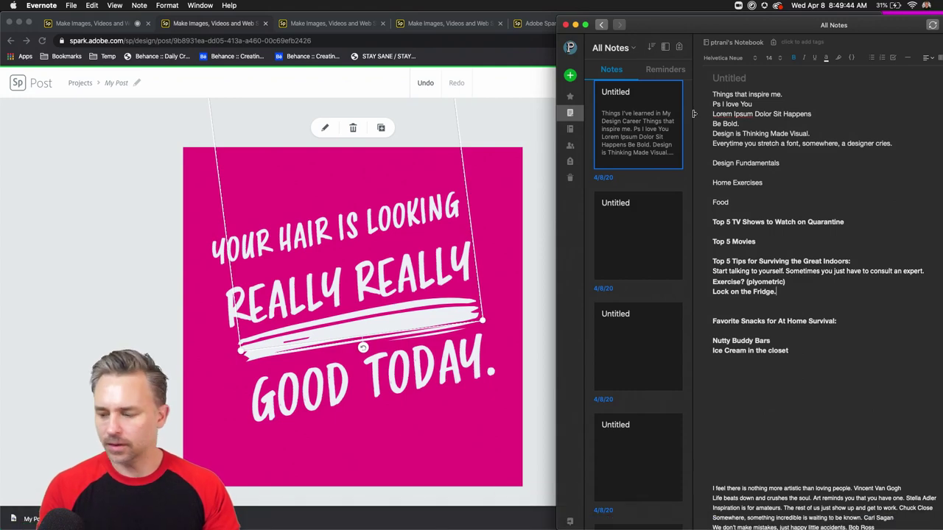
- Deselect the brush stroke in the Spark Post design and switch back to the ideas note in Evernote
left_click(131, 255)
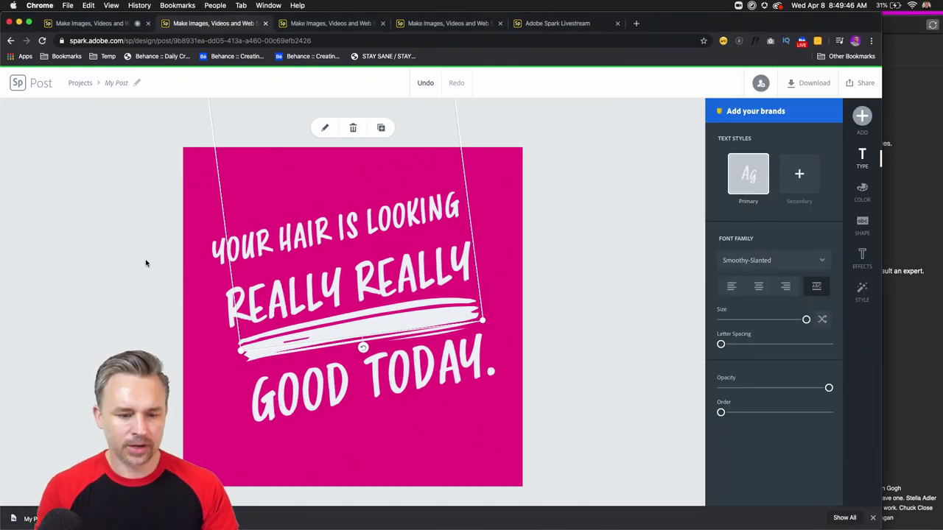
left_click(145, 263)
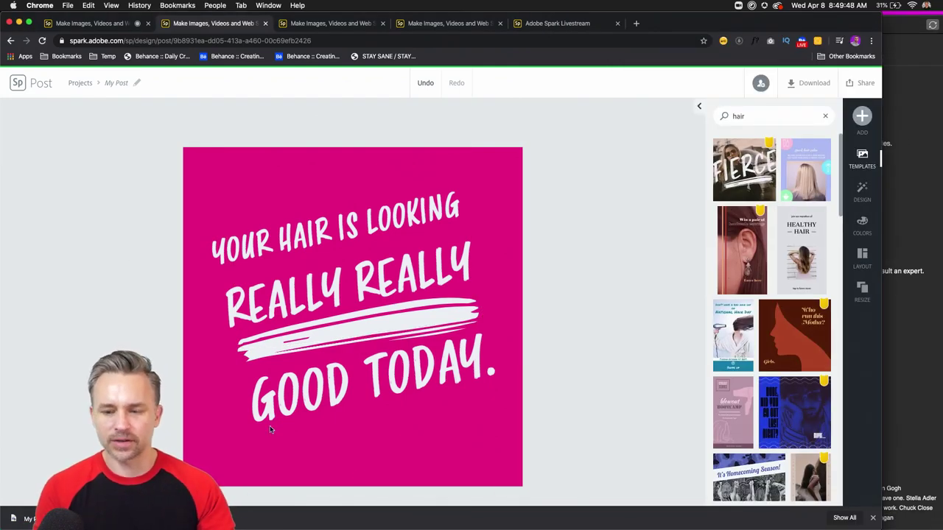
key("super+Tab")
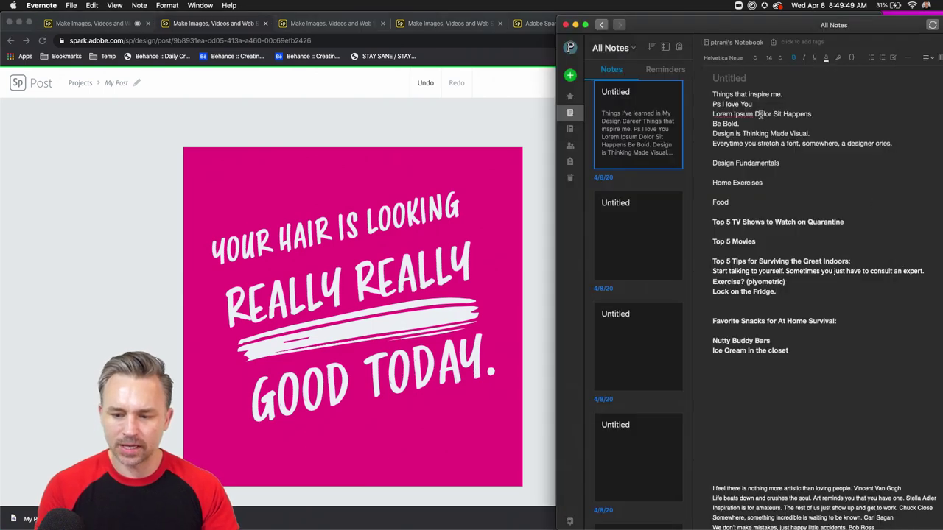
double_click(771, 33)
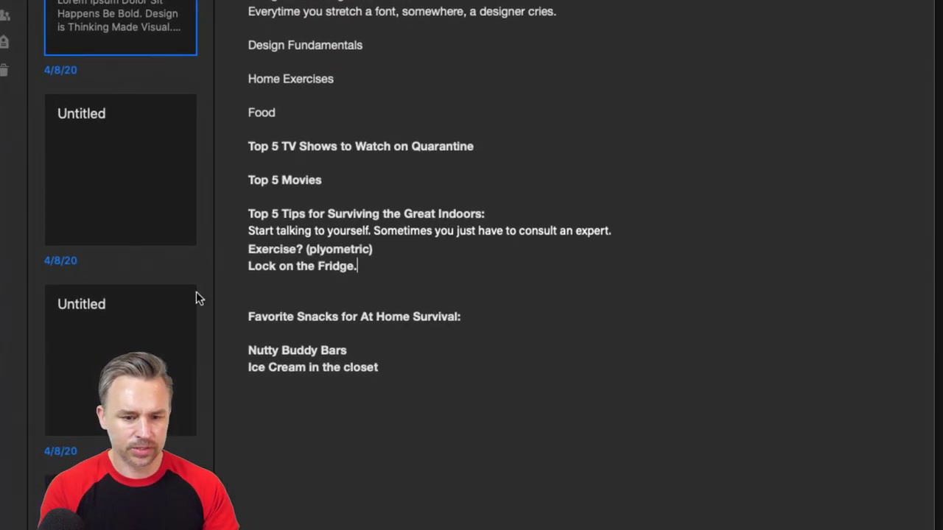
- Add the tip "Get in touch with old friends and relatives." beneath "Lock on the Fridge."
left_click(302, 281)
key("Return")
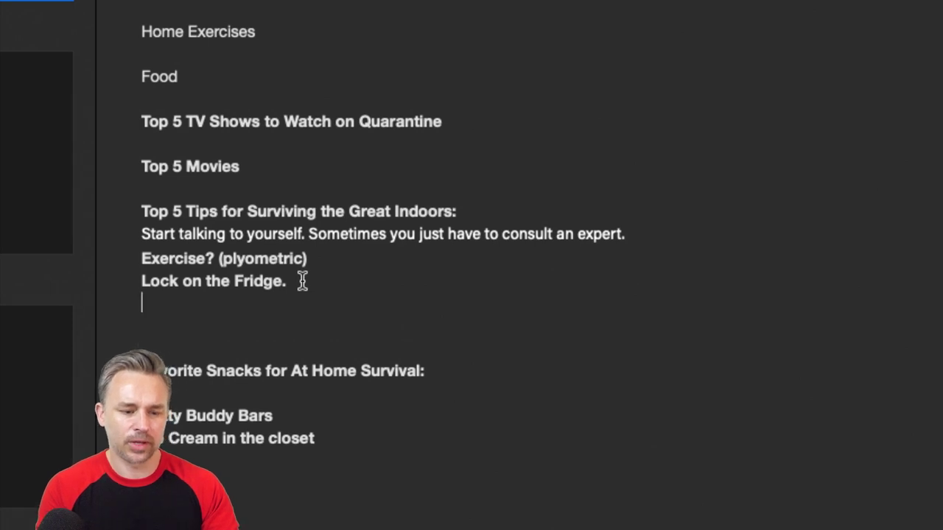
type("Get in touch with old re")
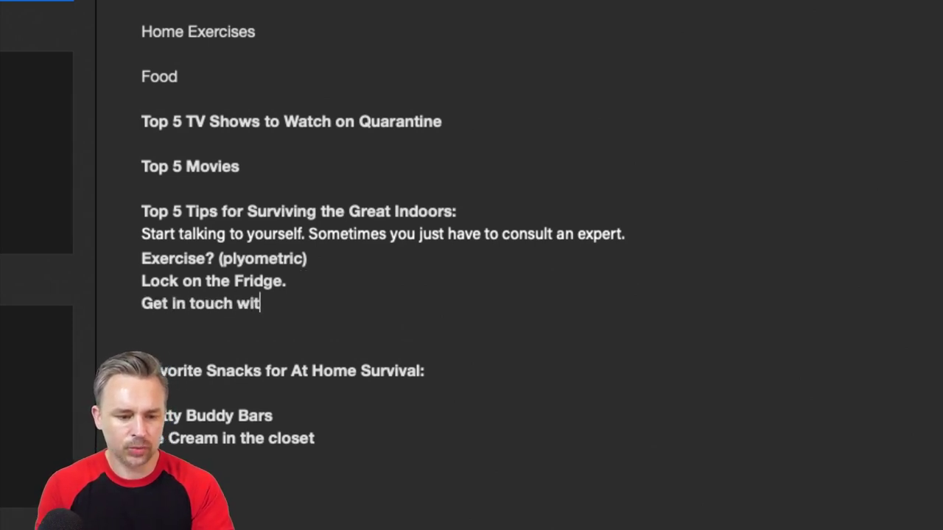
key("BackSpace")
key("BackSpace")
type("friends and relatives.")
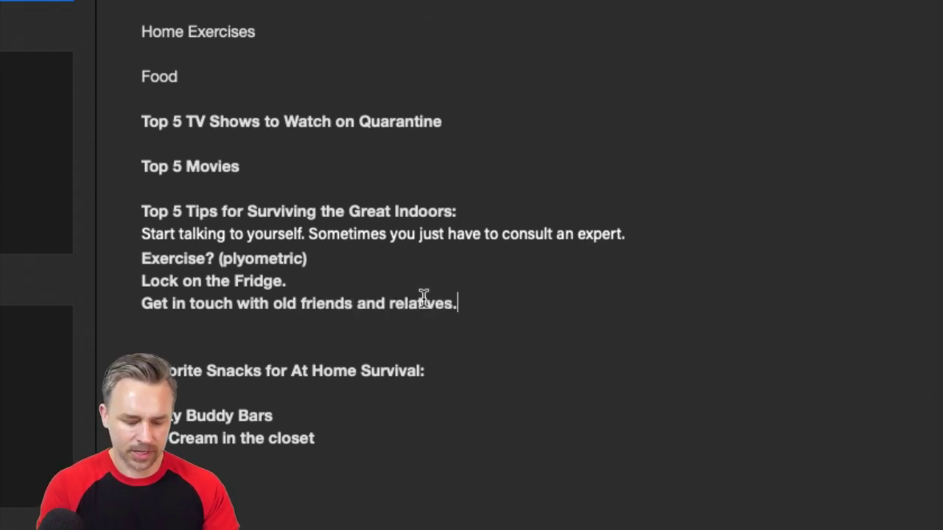
- Format the four survival tips as a bulleted list and minimize the Evernote window
left_click_drag(456, 305, 116, 242)
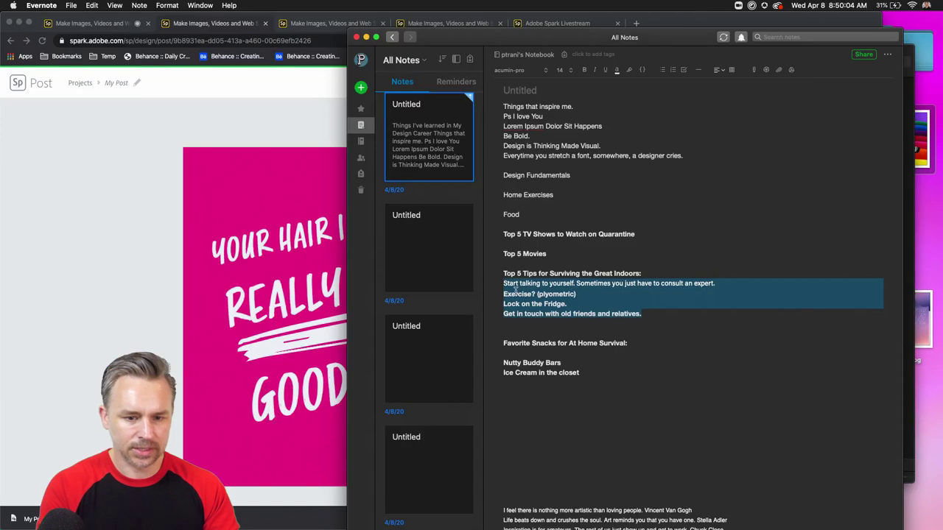
left_click(662, 69)
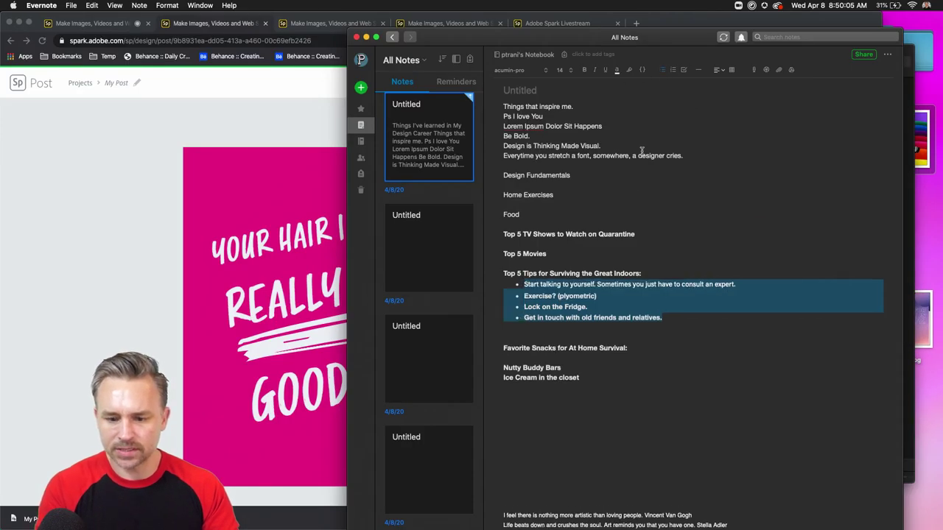
left_click(563, 333)
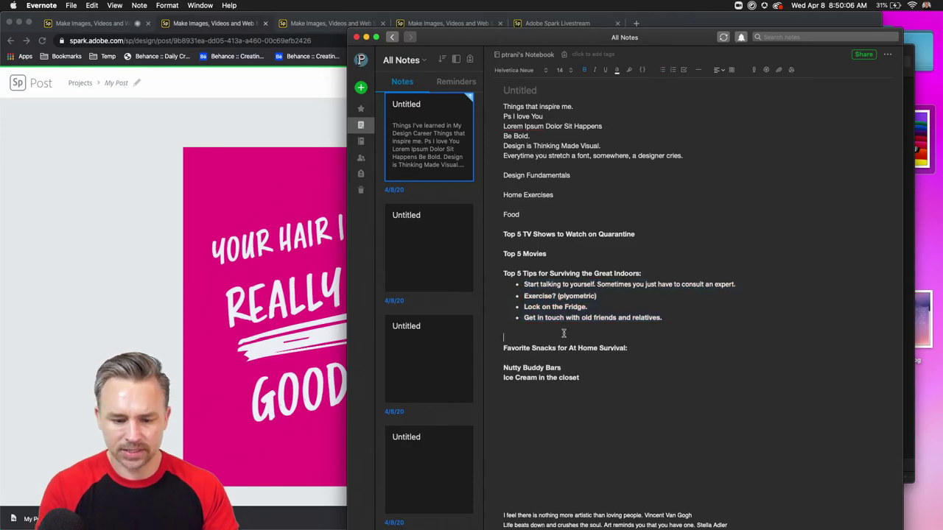
left_click(366, 37)
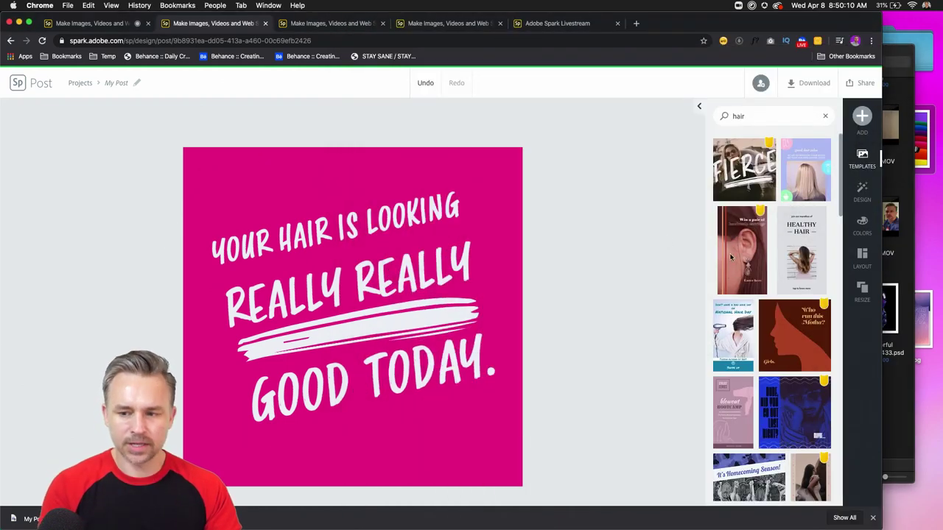
- Reopen the ideas note in Evernote and start a fifth bullet beneath the friends and relatives tip
mouse_move(398, 521)
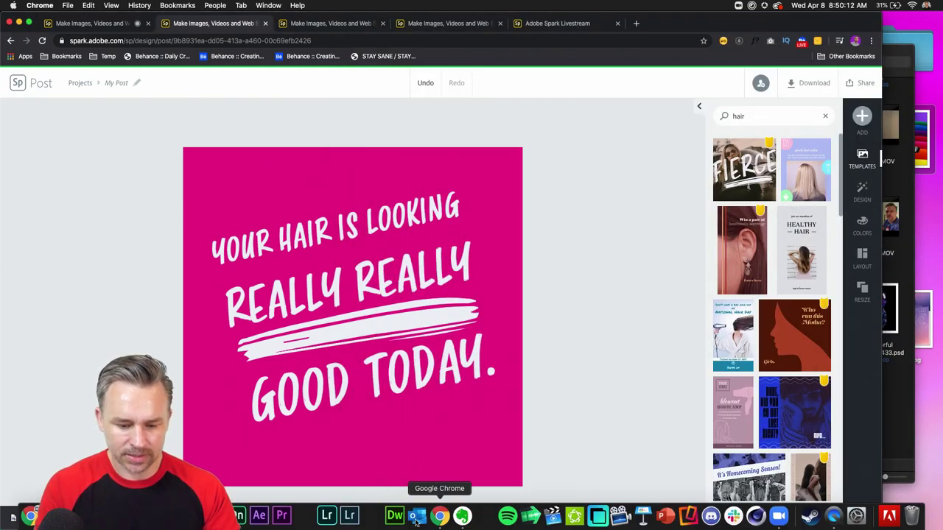
left_click(462, 516)
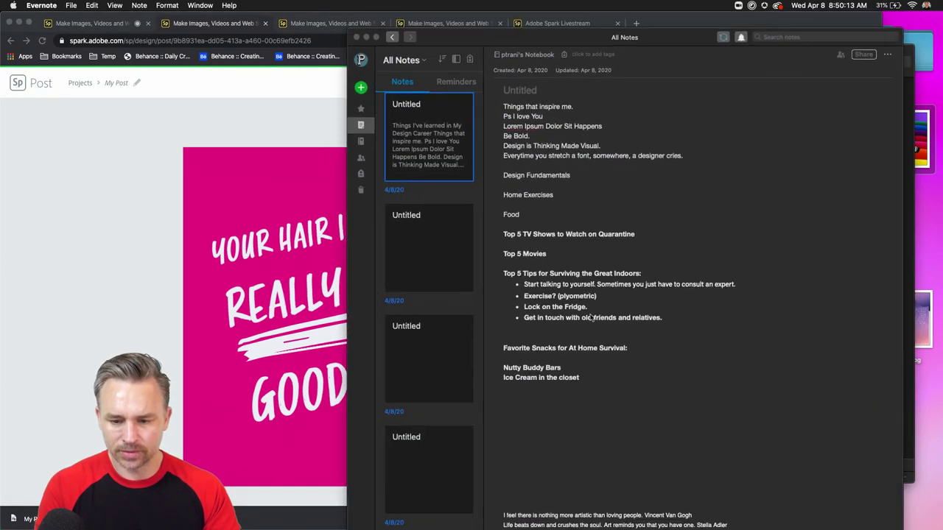
left_click(680, 316)
key("Return")
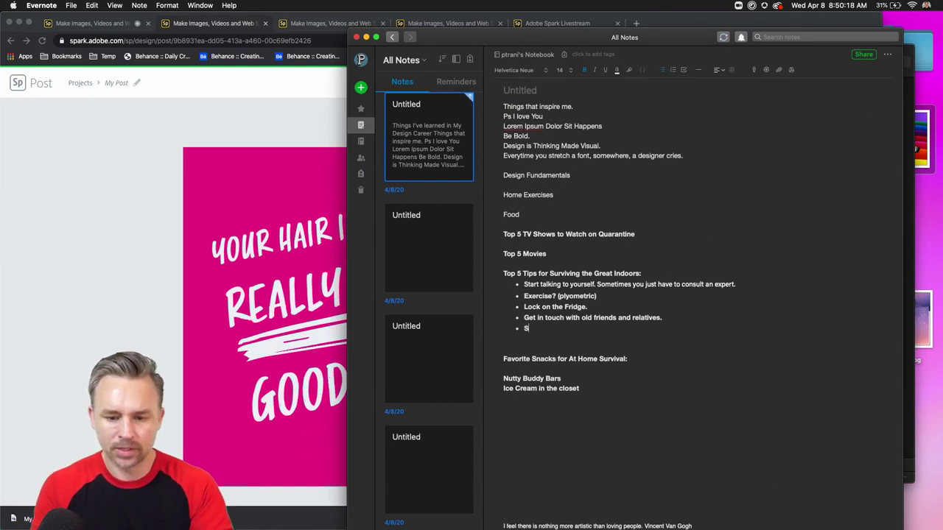
- Switch to the Spark Post hair design and change its background fill to red
left_click(180, 306)
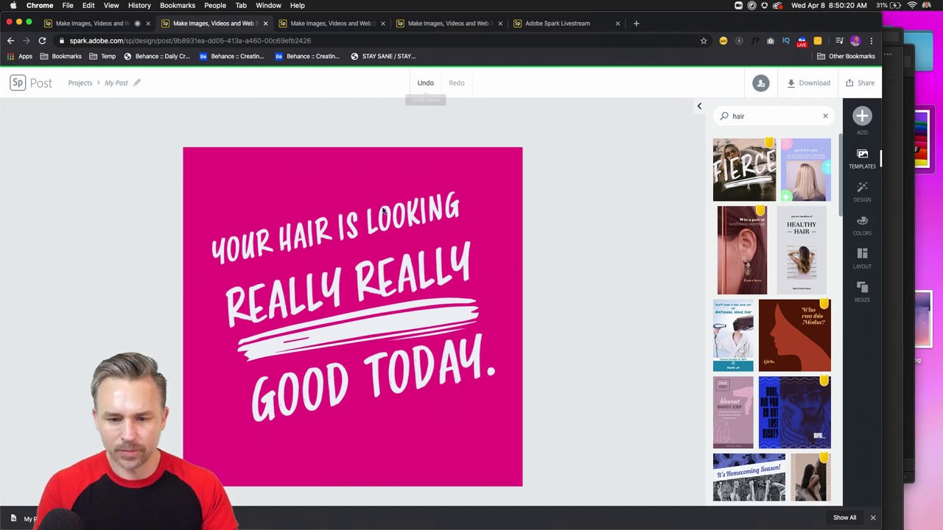
left_click(330, 171)
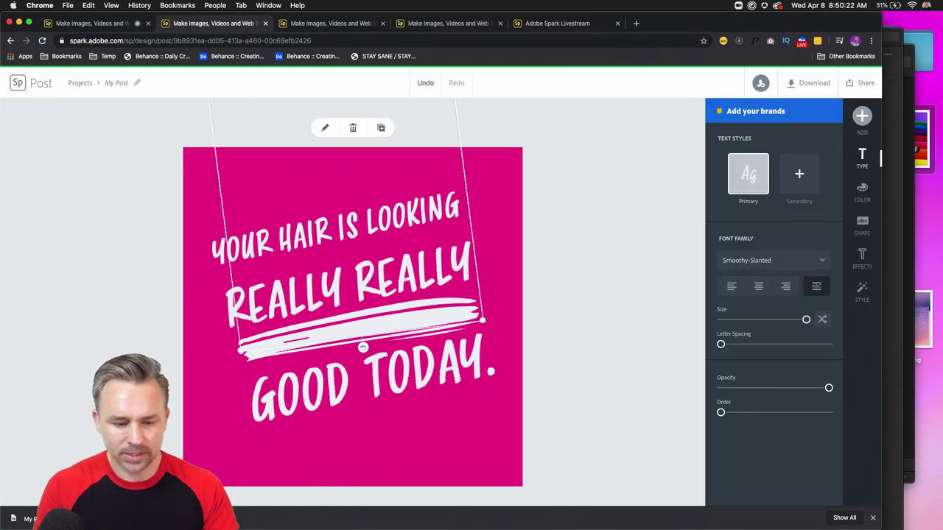
left_click(189, 455)
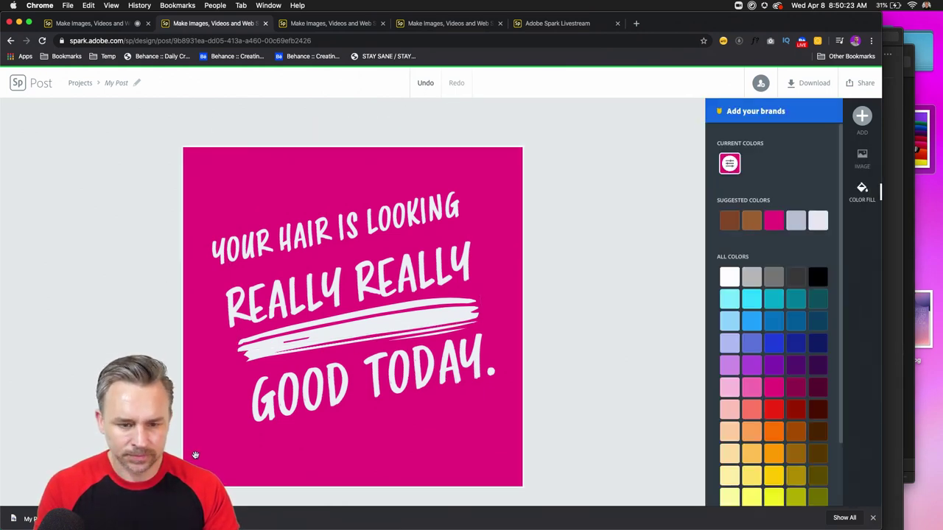
scroll(768, 383, "down", 2)
left_click(769, 352)
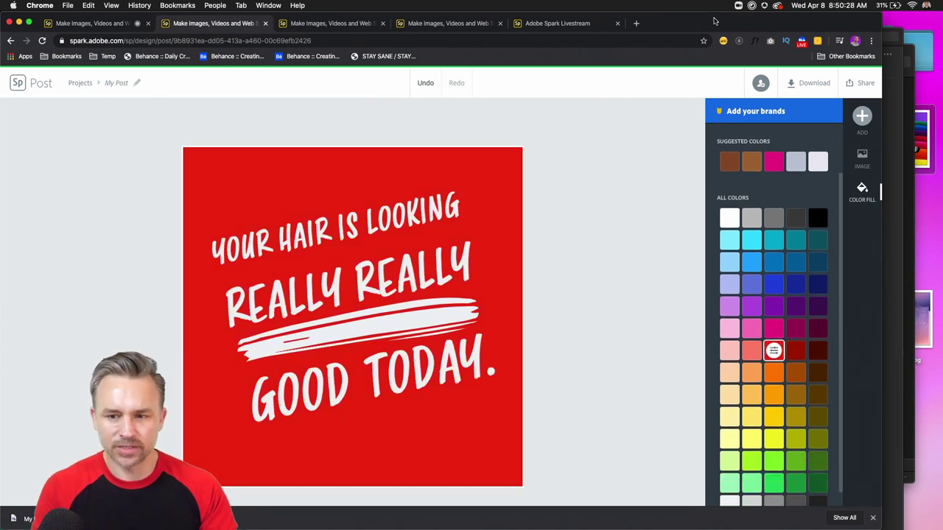
- Return to the Evernote note and complete the fifth bullet as "Send encouragement to someone."
left_click_drag(713, 21, 660, 22)
left_click(842, 198)
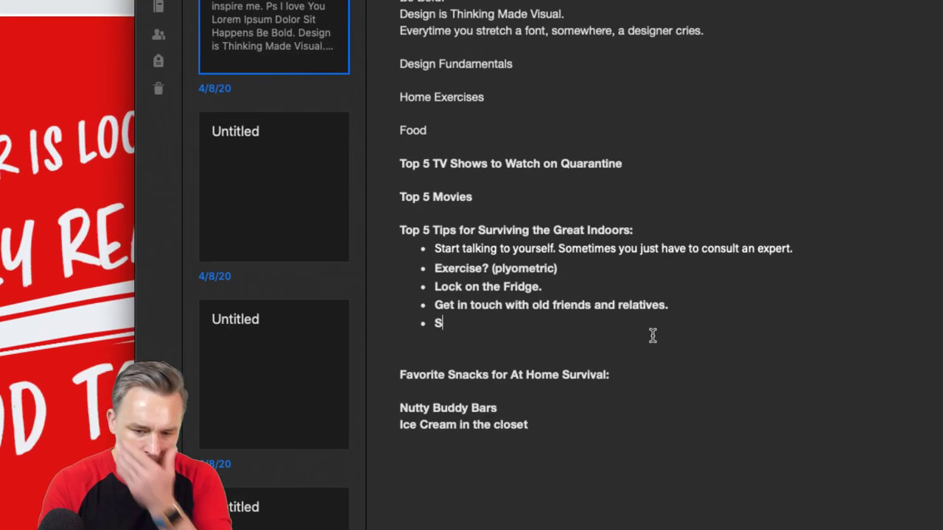
type("end encourrag")
key("BackSpace")
key("BackSpace")
type("agement")
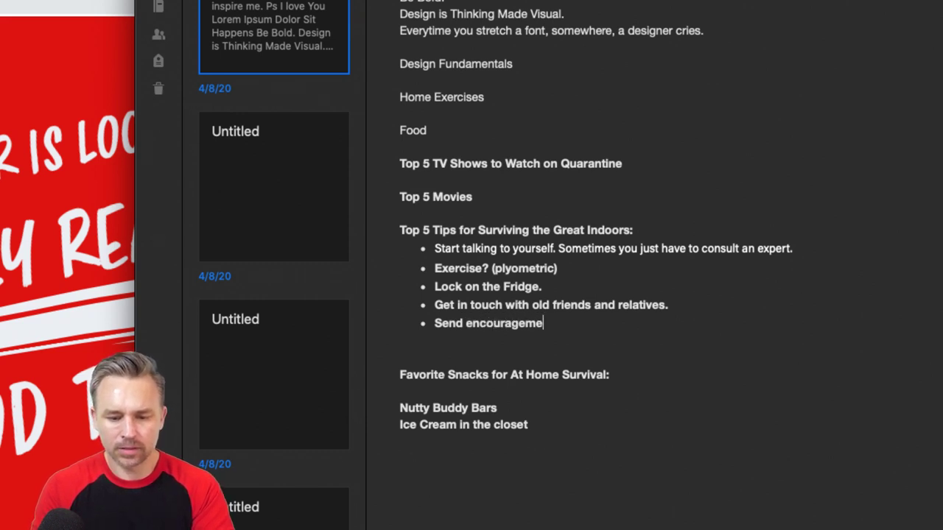
type(" to some")
type("ne.")
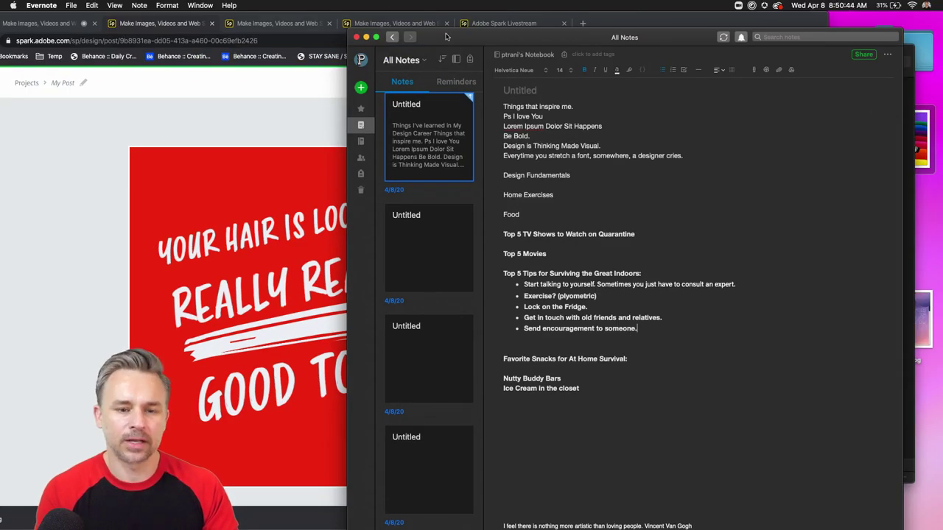
- Minimize Evernote and download the red hair post from Spark Post as a JPG
left_click_drag(446, 35, 475, 41)
left_click(394, 43)
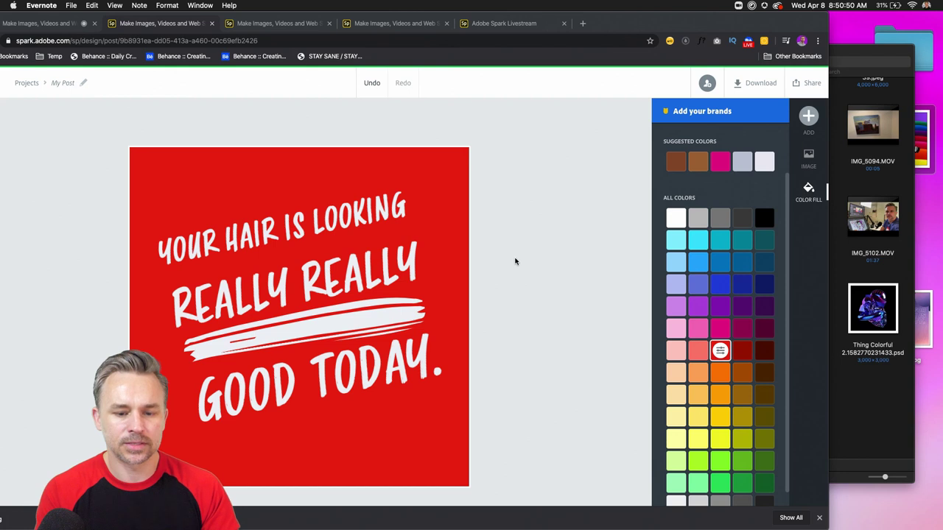
left_click(752, 90)
left_click(741, 85)
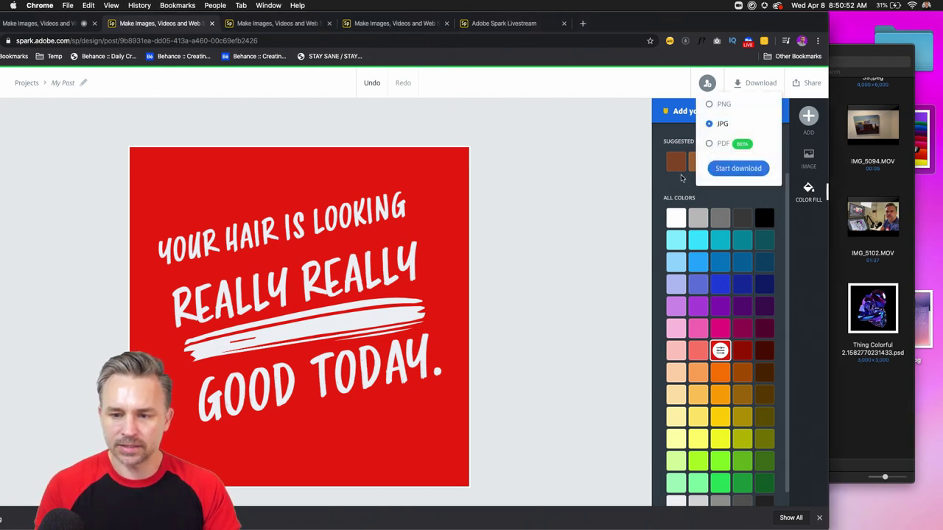
left_click(727, 169)
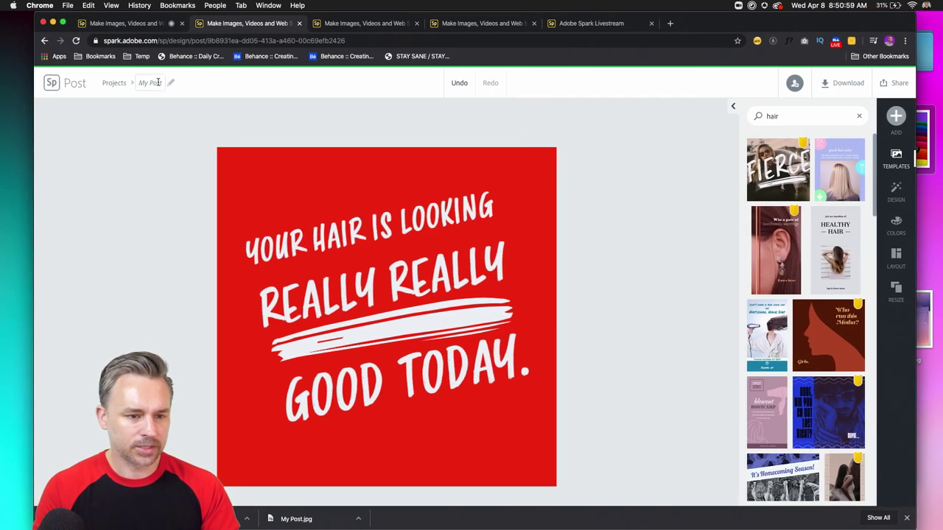
- Rename the Spark Post project as "Encouragement"
left_click(158, 83)
type("Encouragement")
key("Return")
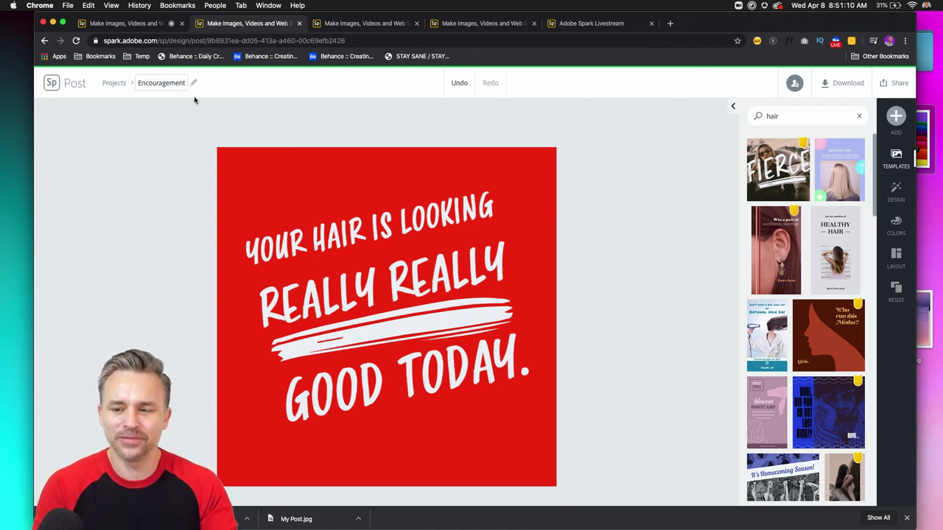
- Add a "Drunk Cooking" bullet to the survival tips in the Evernote note and minimize its window
mouse_move(372, 524)
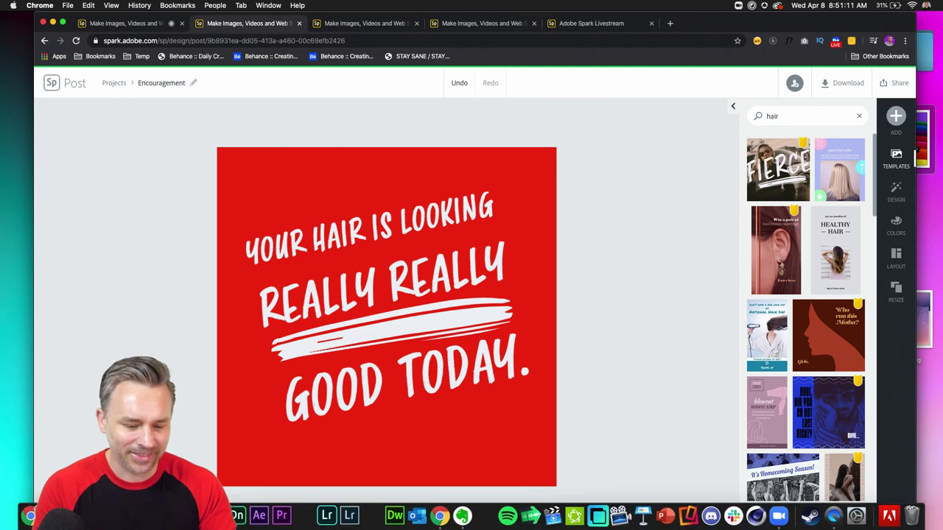
left_click(462, 516)
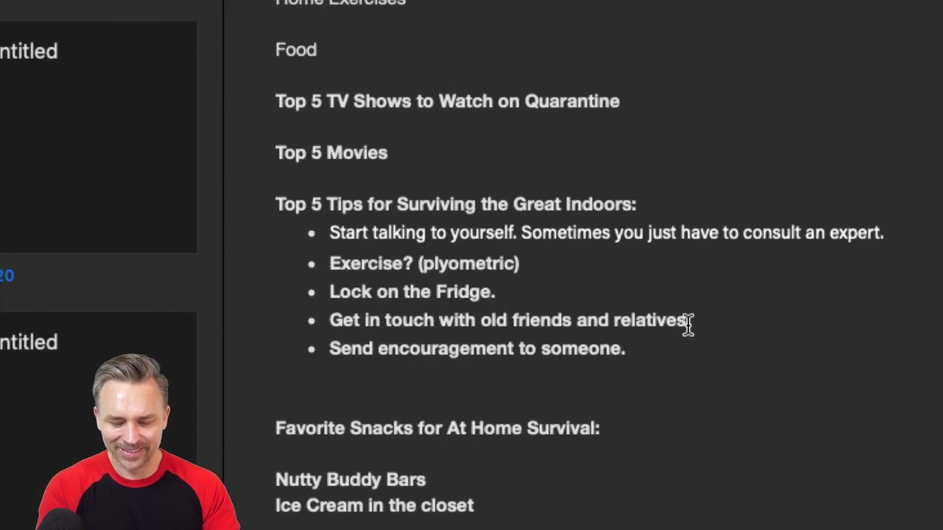
key("Return")
type("Drunk")
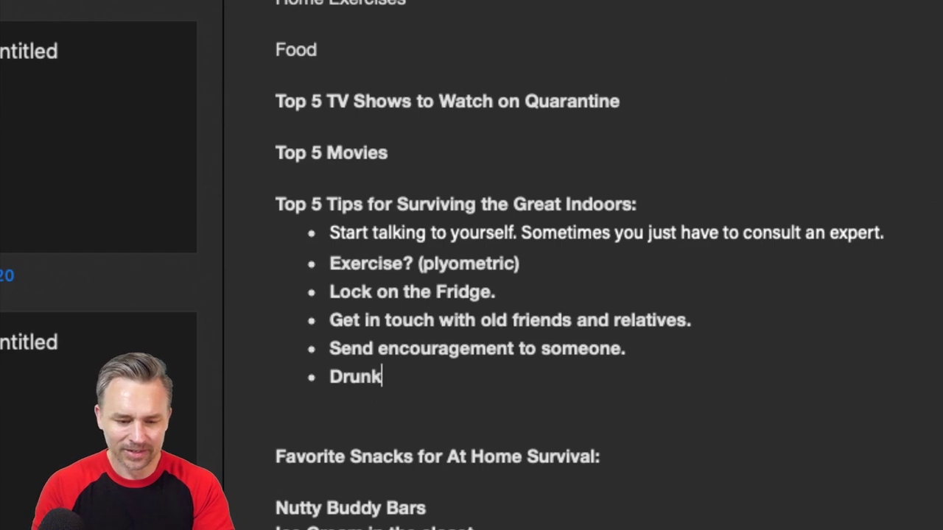
type(" Cooking")
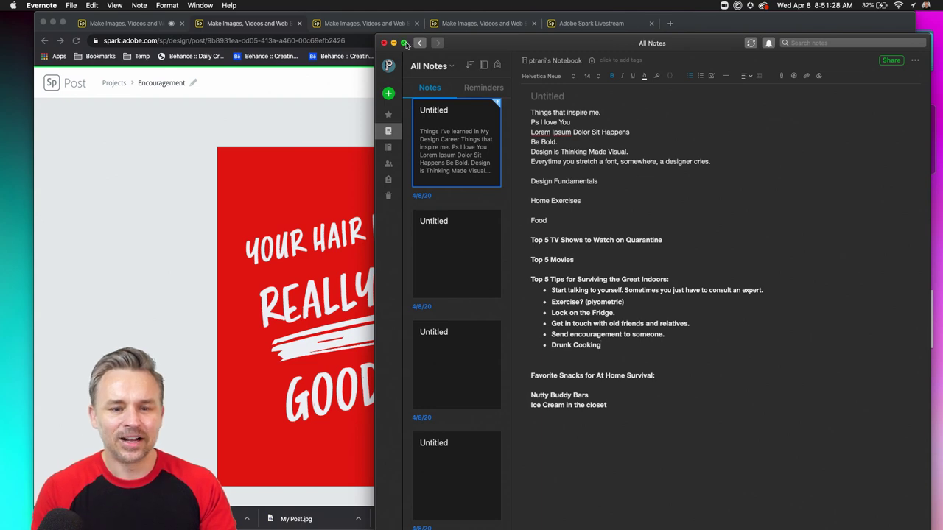
left_click(393, 43)
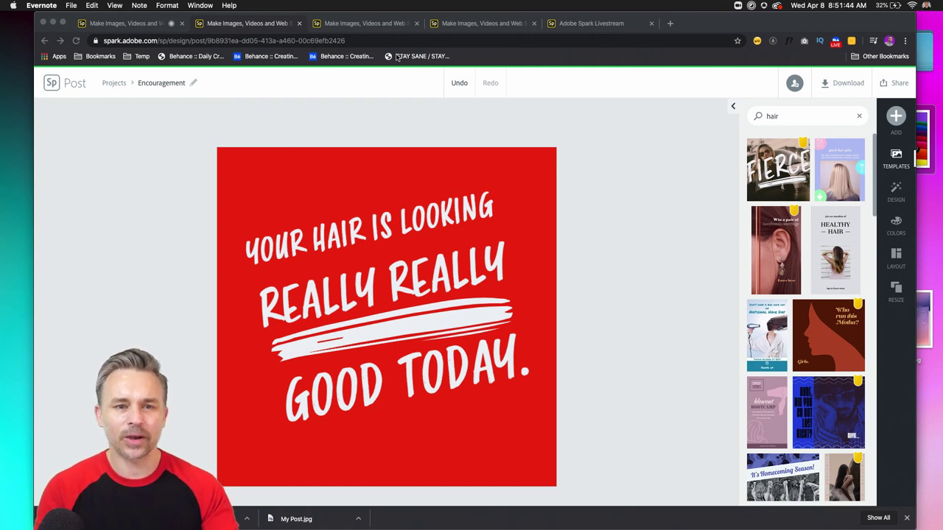
- Go back to the Spark projects overview and create a new blank Instagram post
left_click(106, 178)
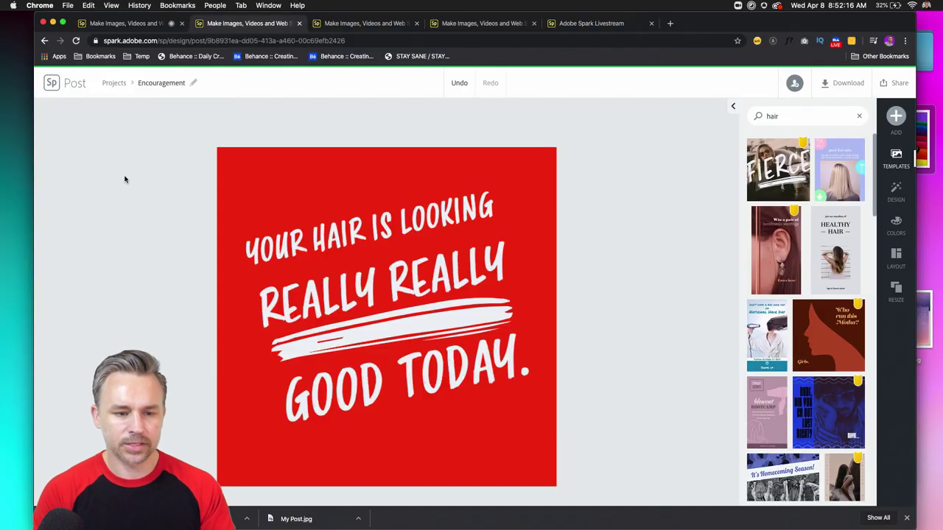
left_click(104, 84)
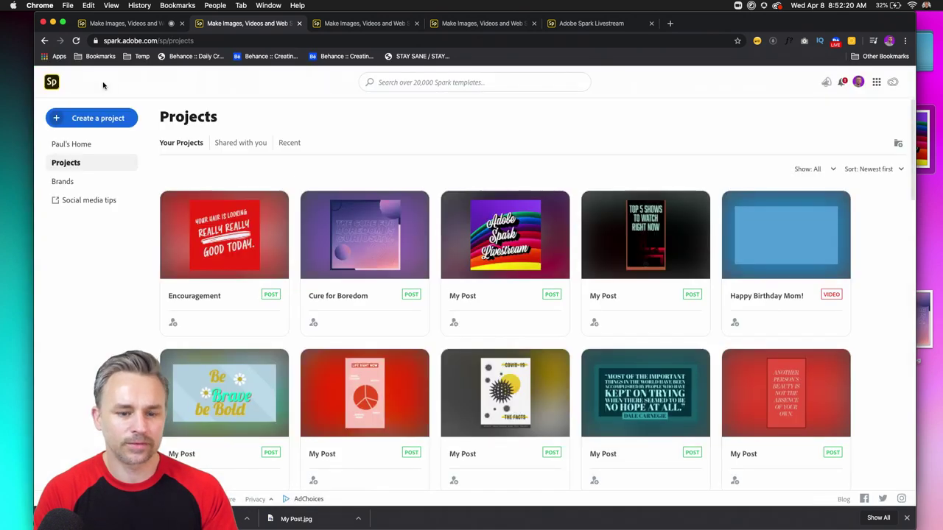
left_click(273, 207)
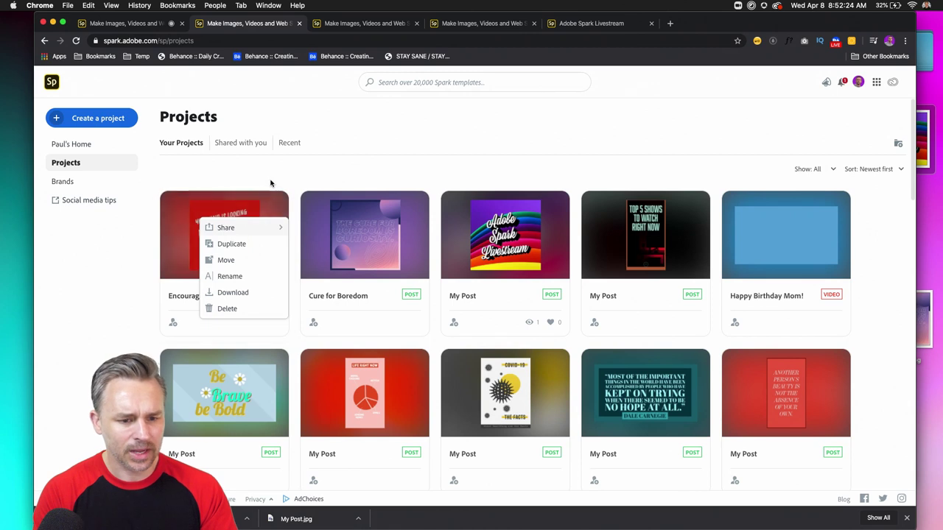
left_click(179, 153)
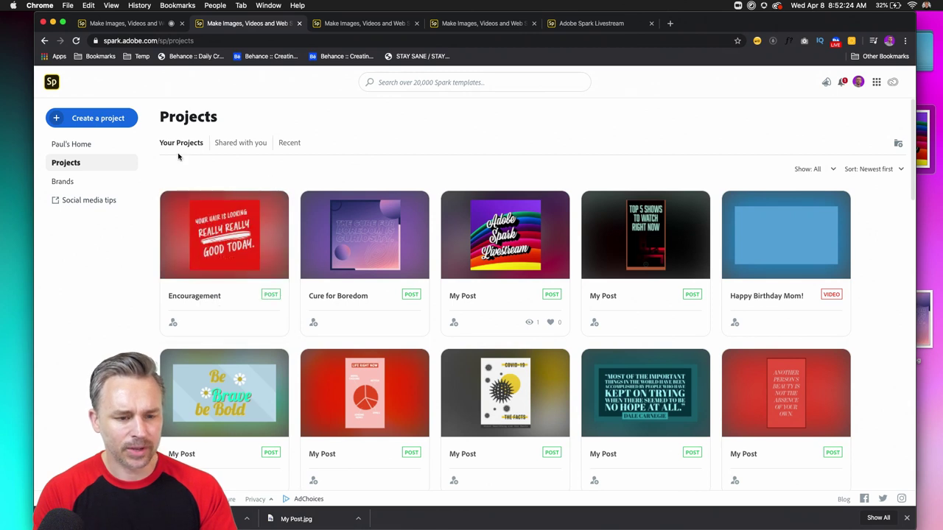
left_click(77, 120)
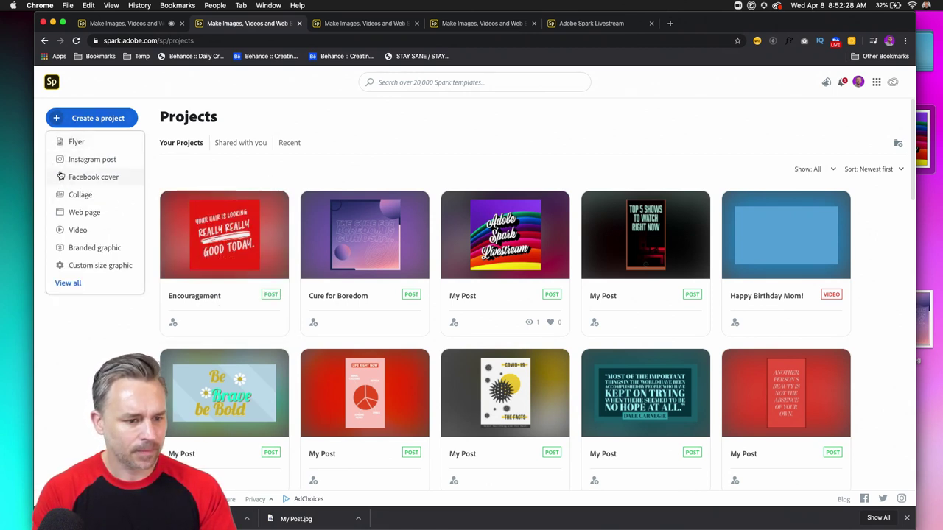
left_click(68, 158)
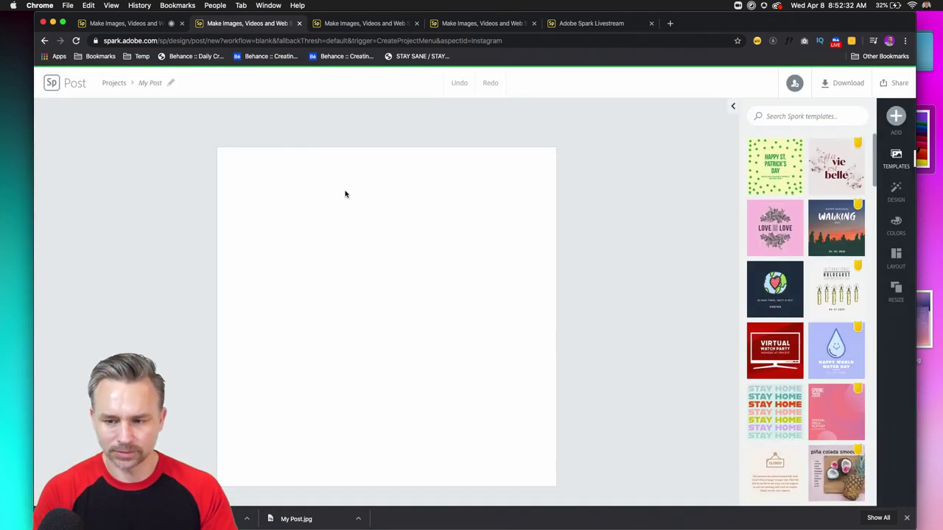
- Open the image sources for the blank post's background and choose to upload a photo
left_click(397, 227)
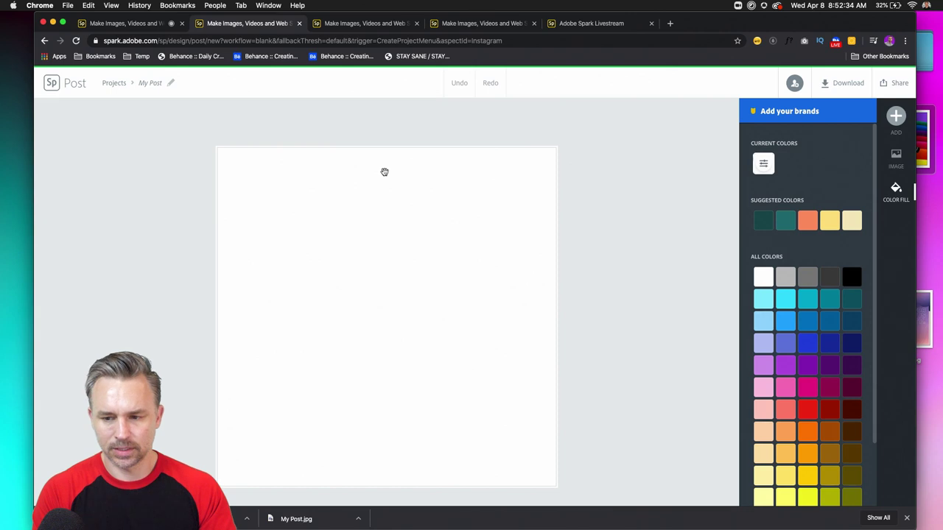
left_click(896, 156)
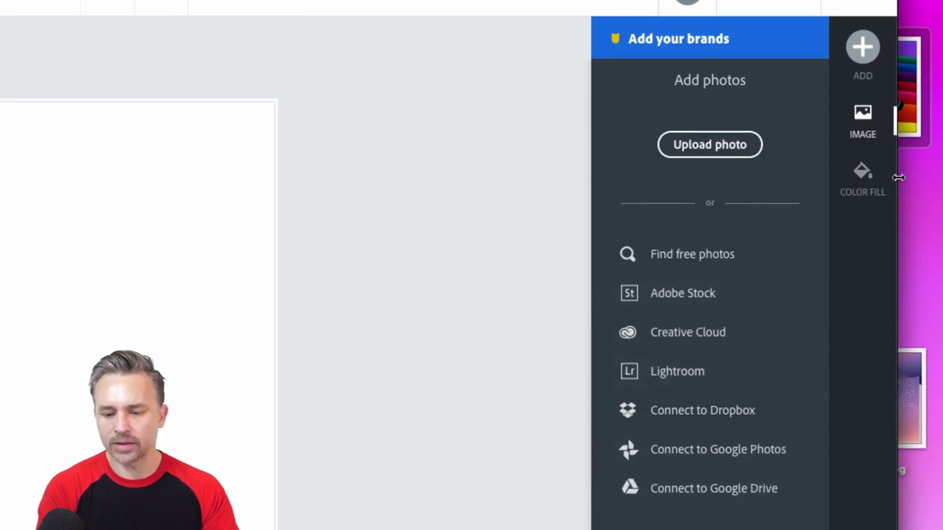
left_click(692, 150)
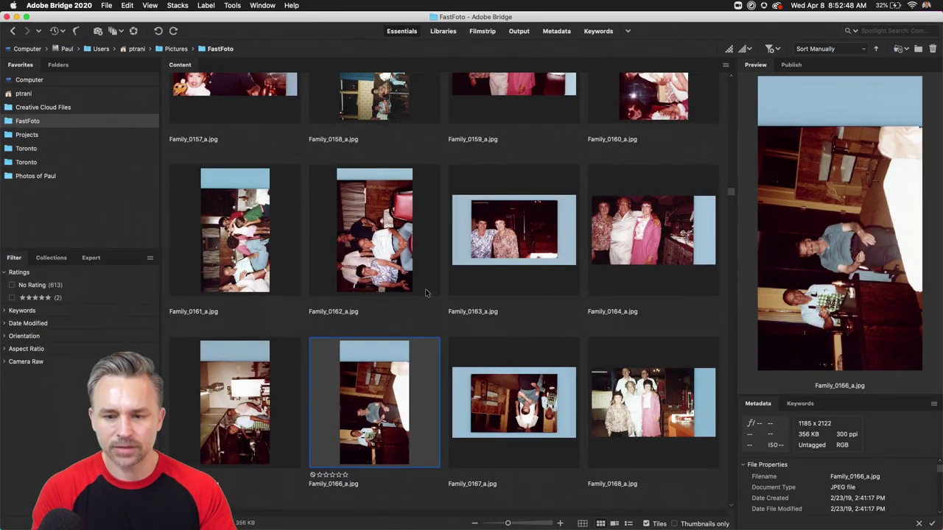
- Find the group photo Family_0125_a.jpg in Bridge's FastFoto folder and open it in Photoshop
scroll(427, 289, "up", 5)
scroll(425, 293, "up", 5)
scroll(426, 293, "up", 1)
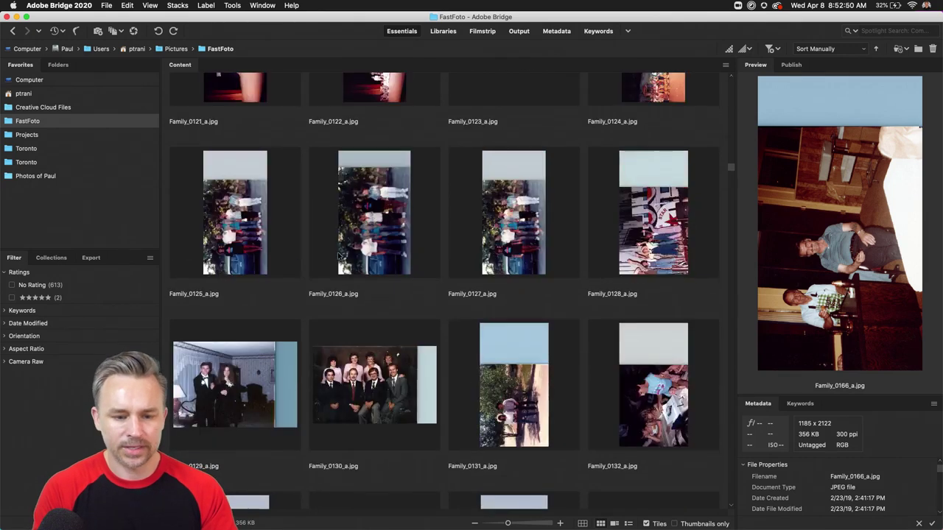
left_click(243, 274)
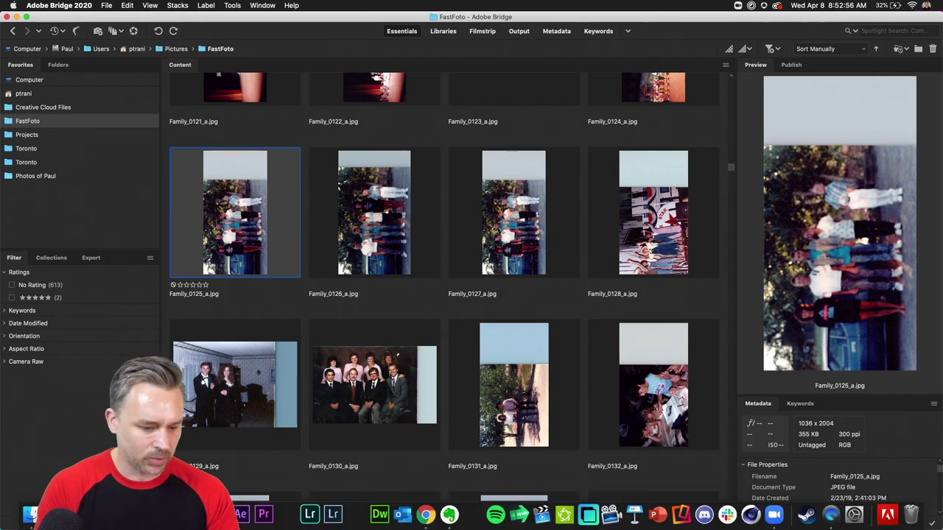
left_click(218, 514)
double_click(213, 285)
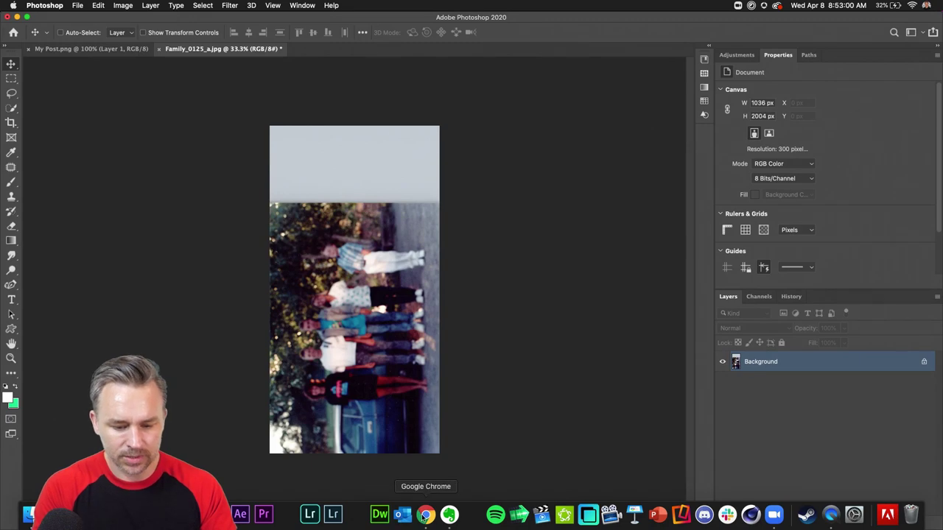
- Add the bullets "Make quarantinis" and "Go through old family photos." to the survival tips in the Evernote note
left_click(449, 514)
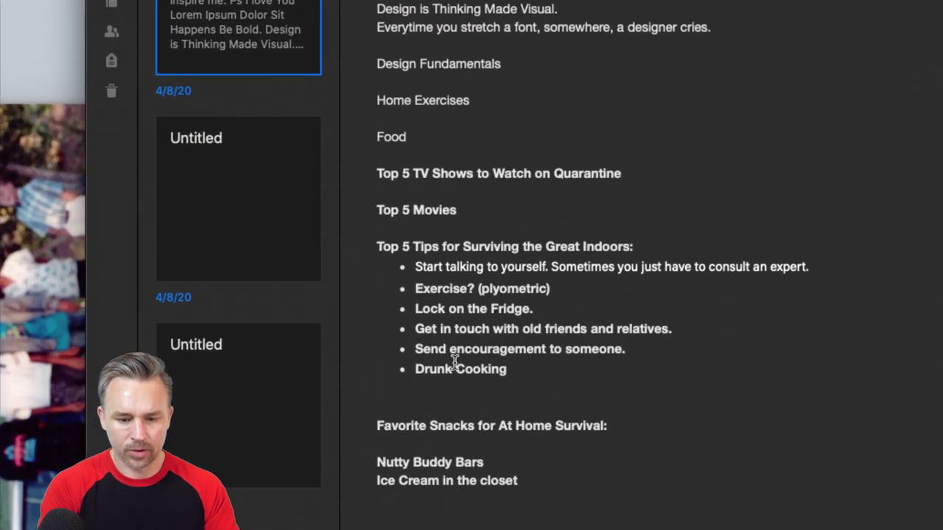
key("Return")
type("Make quarantinis")
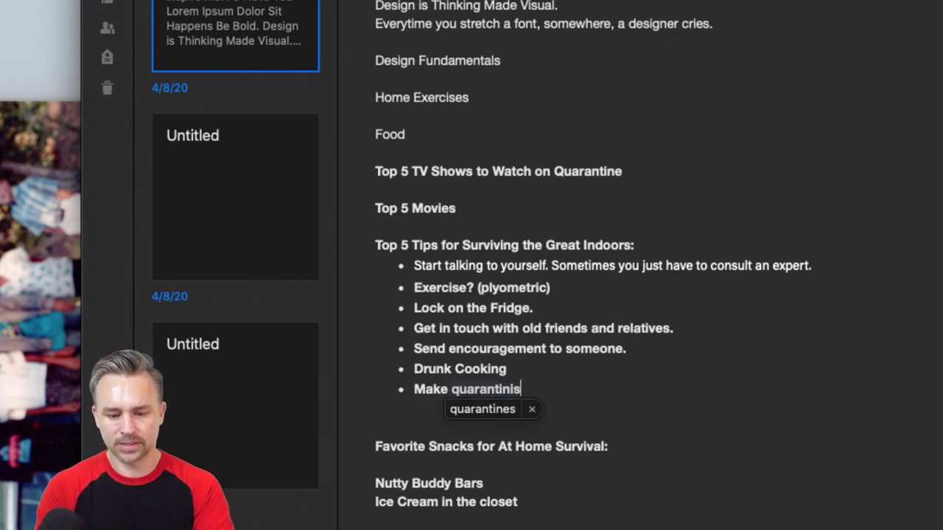
left_click(534, 411)
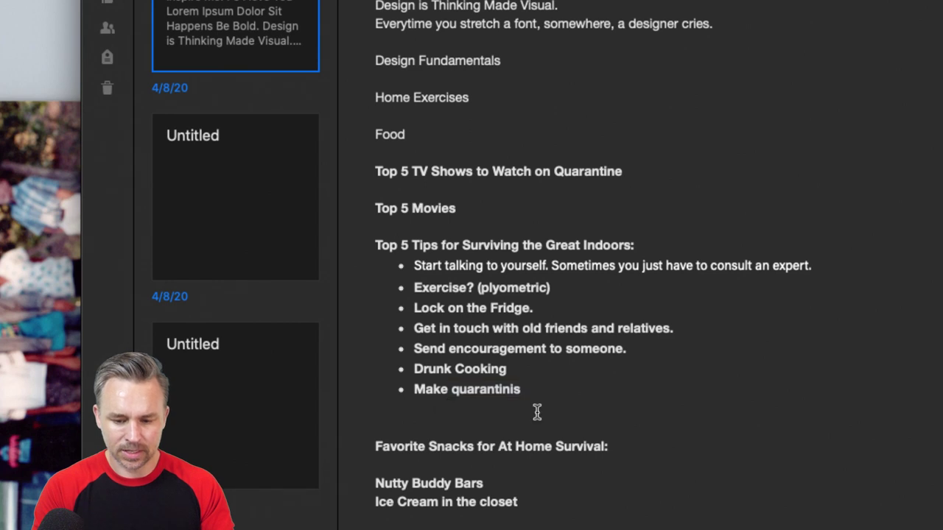
key("Return")
type("Go thr")
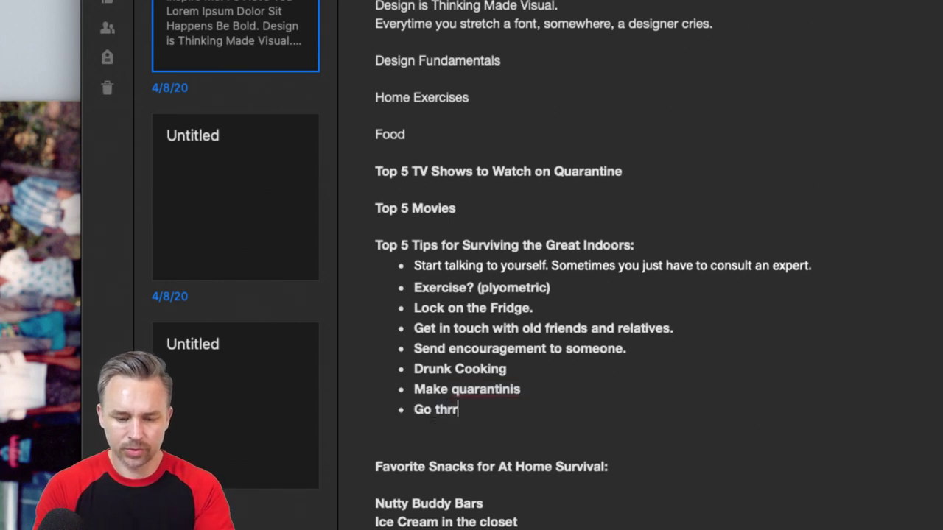
type("ough old family p")
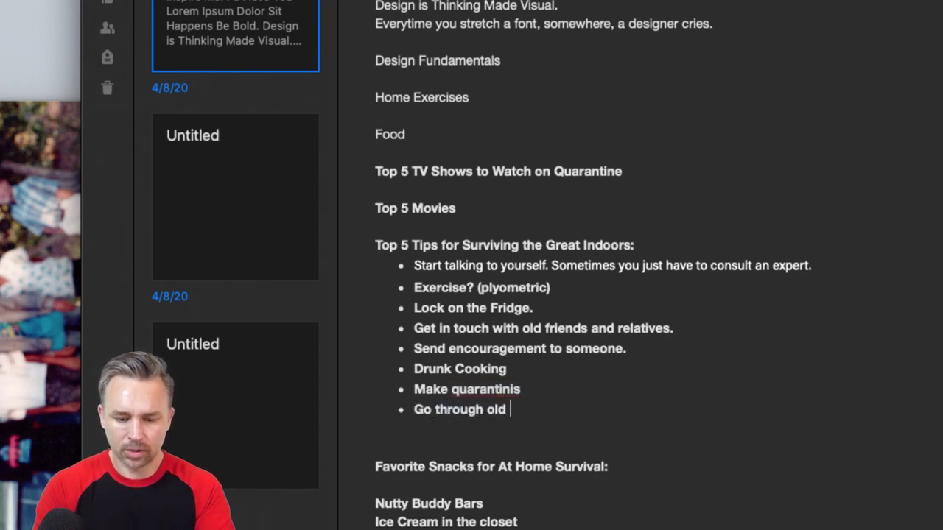
type("hotos.")
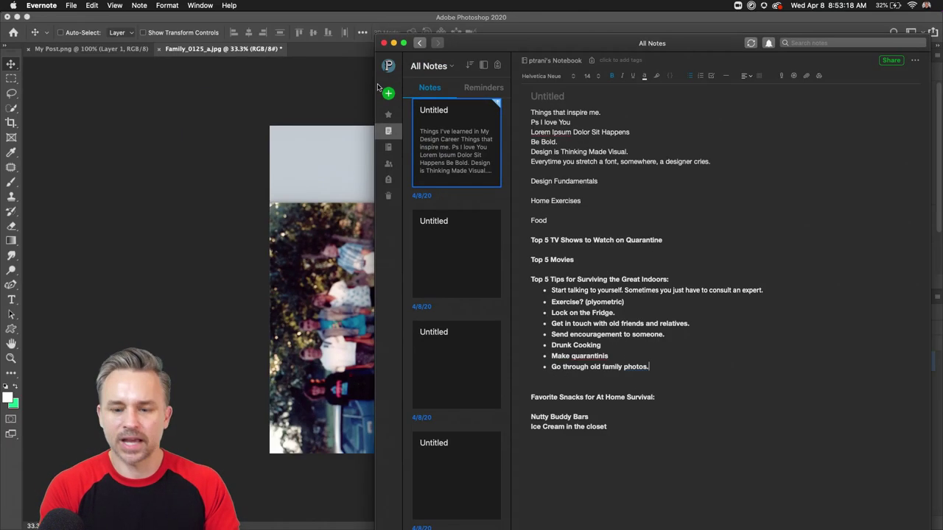
- Return to Photoshop and examine the people in the sideways group photo up close
left_click(202, 212)
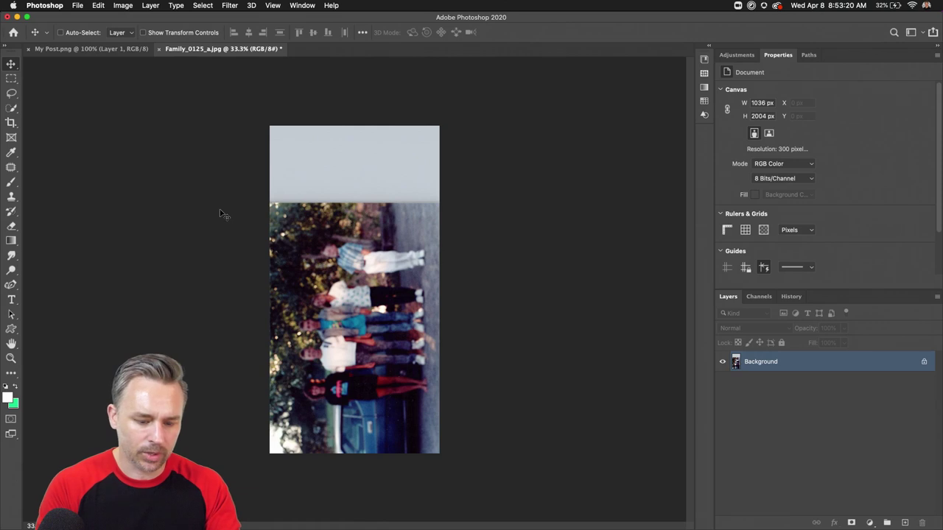
key("super+equal")
scroll(221, 324, "left", 3)
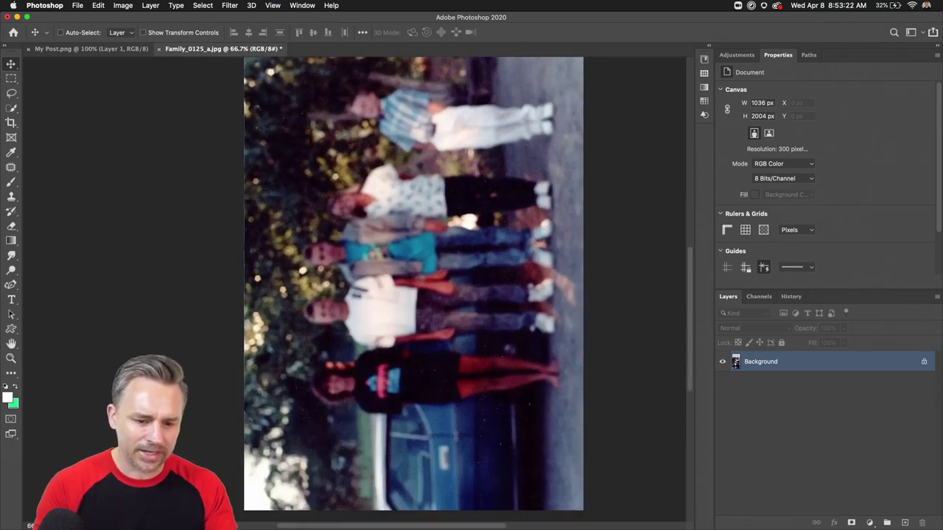
- Switch back to Bridge and preview Family_0126_a.jpg, Family_0127_a.jpg and Family_0128_a.jpg one after another at full screen
left_click(30, 514)
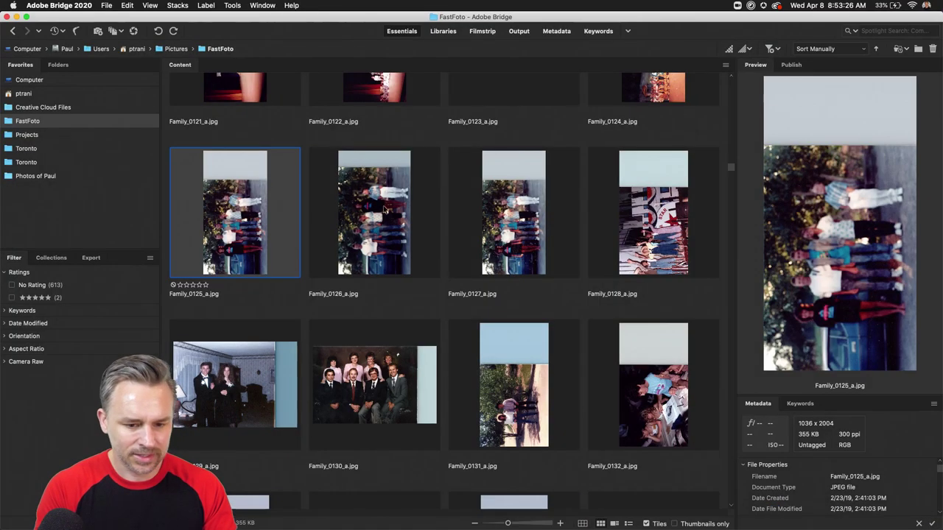
left_click(370, 242)
key("space")
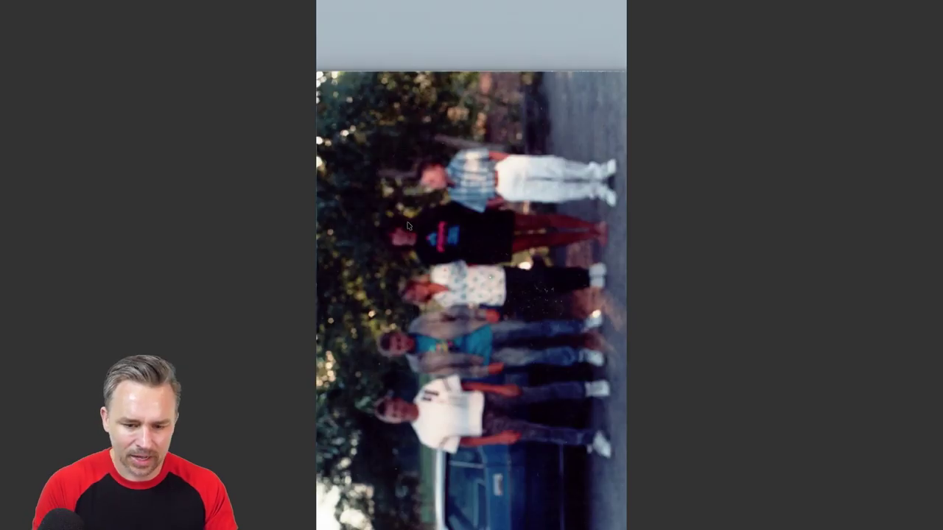
key("space")
key("Right")
key("space")
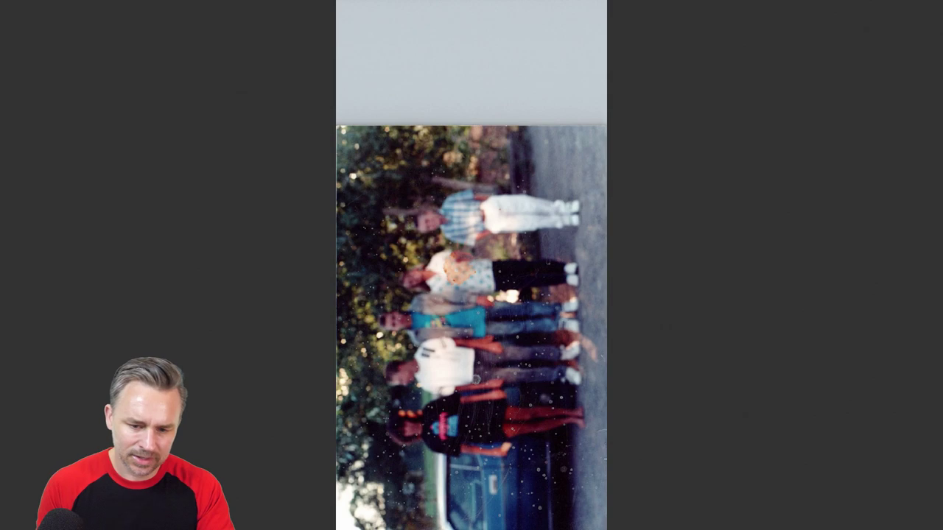
key("space")
key("Right")
key("space")
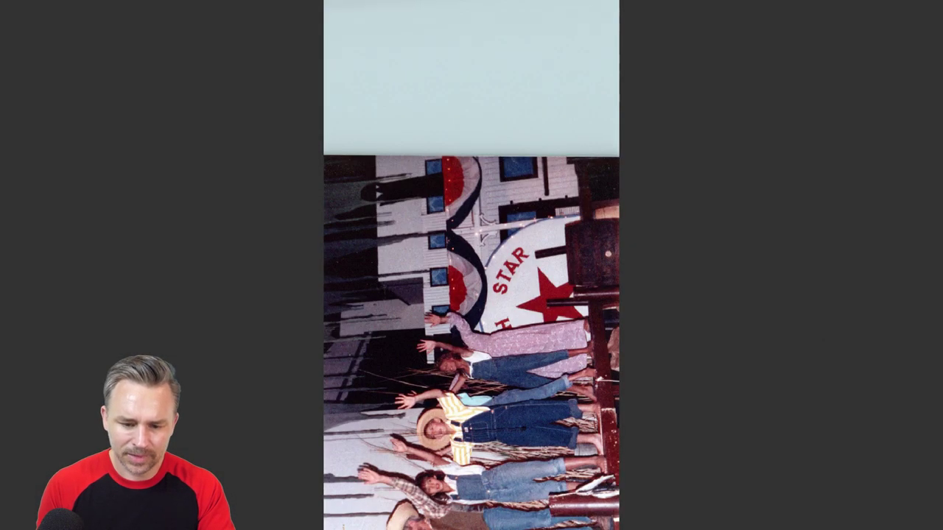
key("space")
- Find the car photo Family_0154_a.jpg further down the FastFoto folder and rate it five stars
scroll(452, 366, "down", 10)
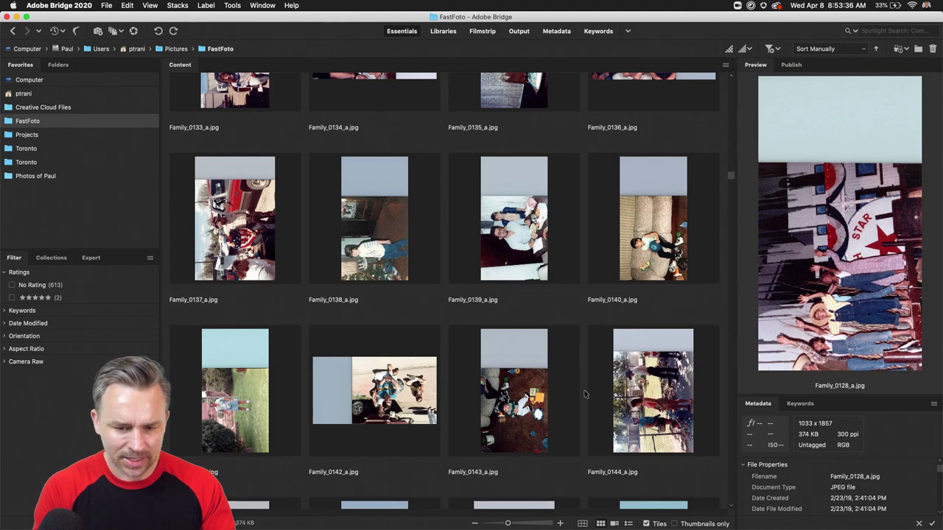
scroll(584, 395, "down", 10)
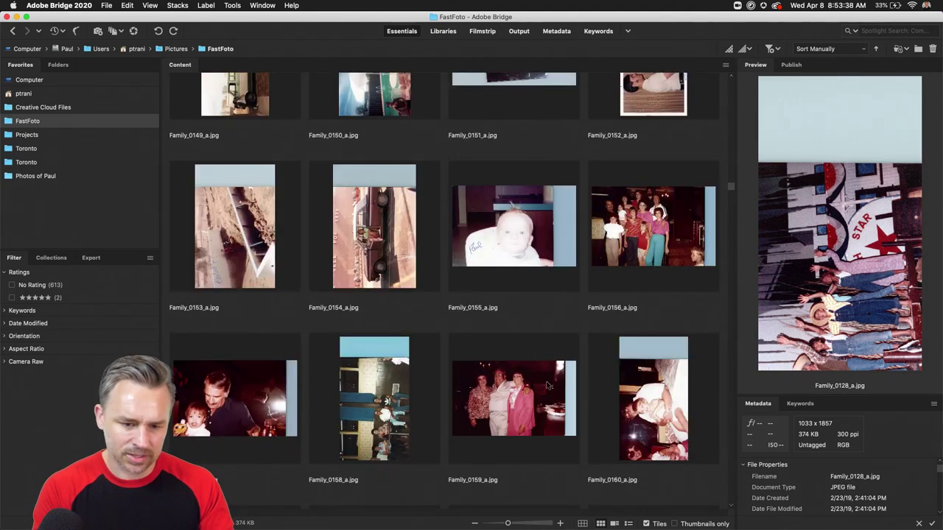
left_click(358, 281)
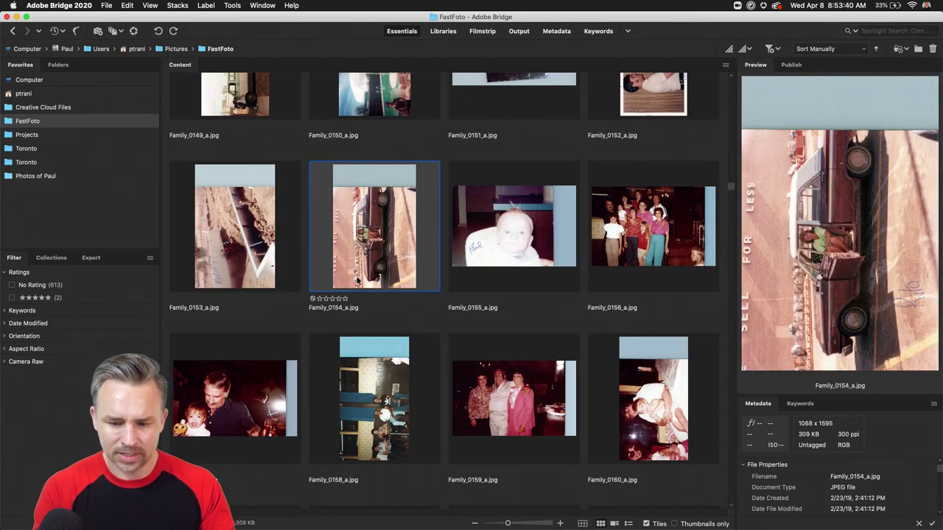
scroll(358, 281, "down", 2)
scroll(358, 281, "up", 2)
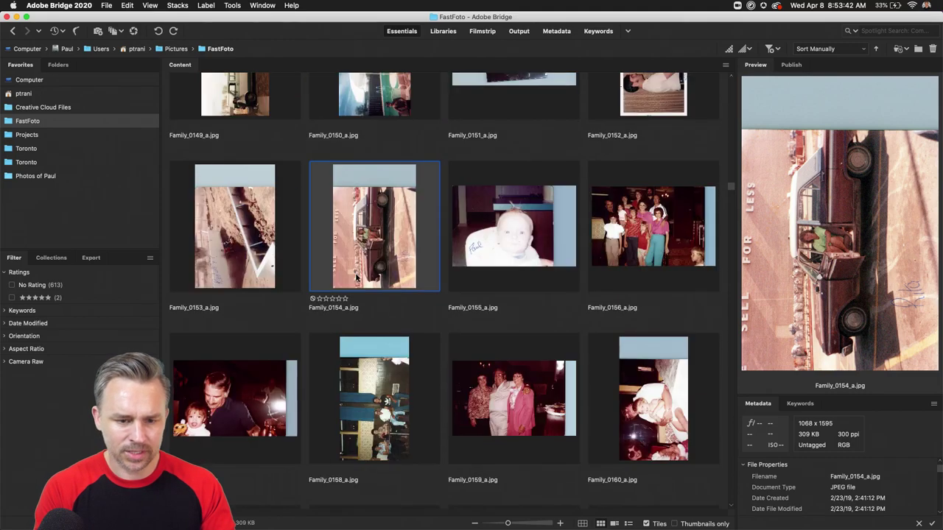
left_click(344, 298)
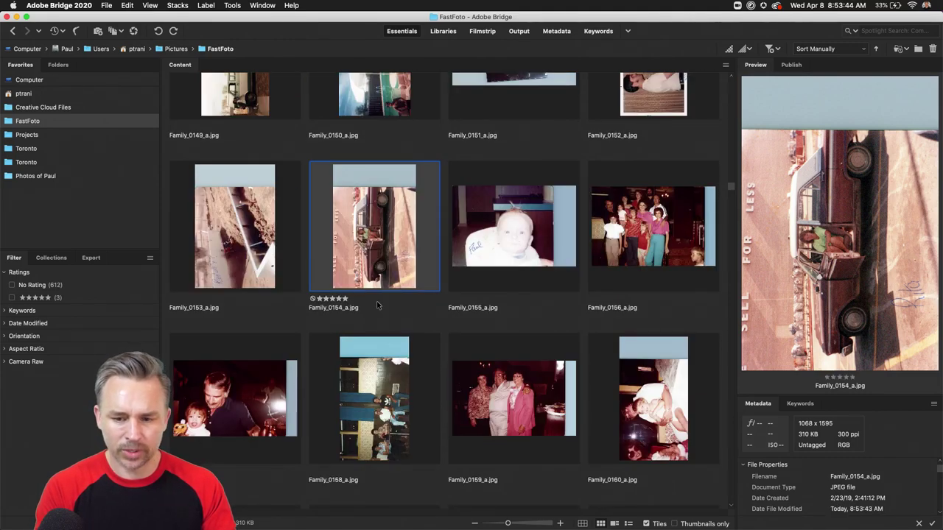
- Browse the following family photos as far as Family_0198_a.jpg and preview Family_0196_a.jpg at full screen
key("Down")
key("Down")
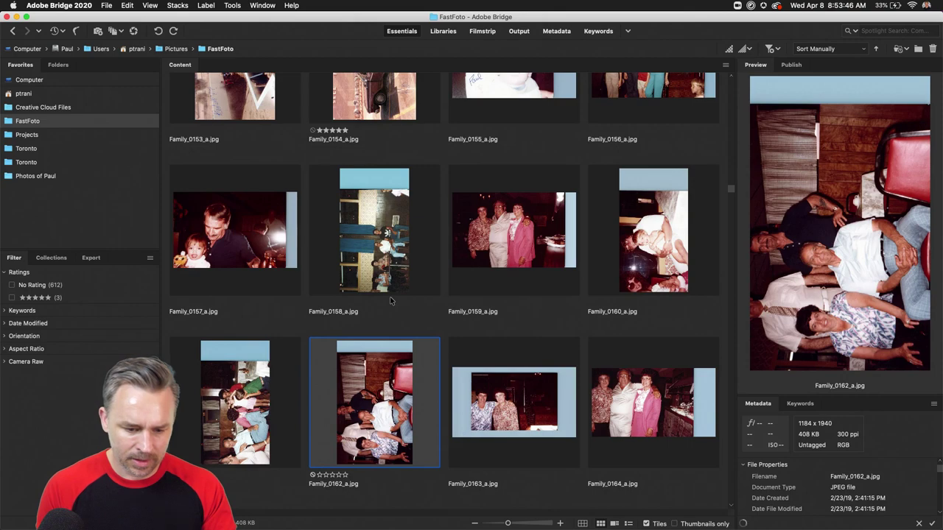
key("Down")
key("Down")
key("Down")
key("Down")
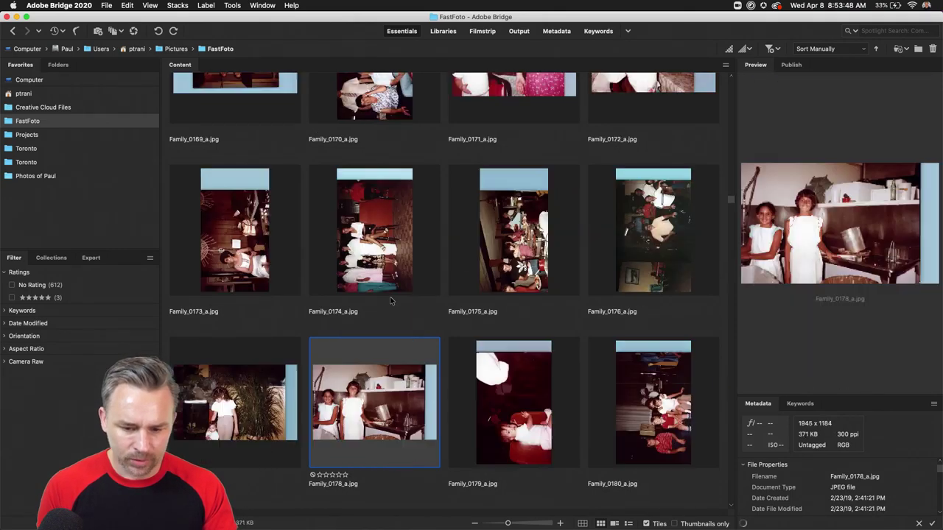
key("Down")
key("Down")
key("Down")
key("Down")
key("Down")
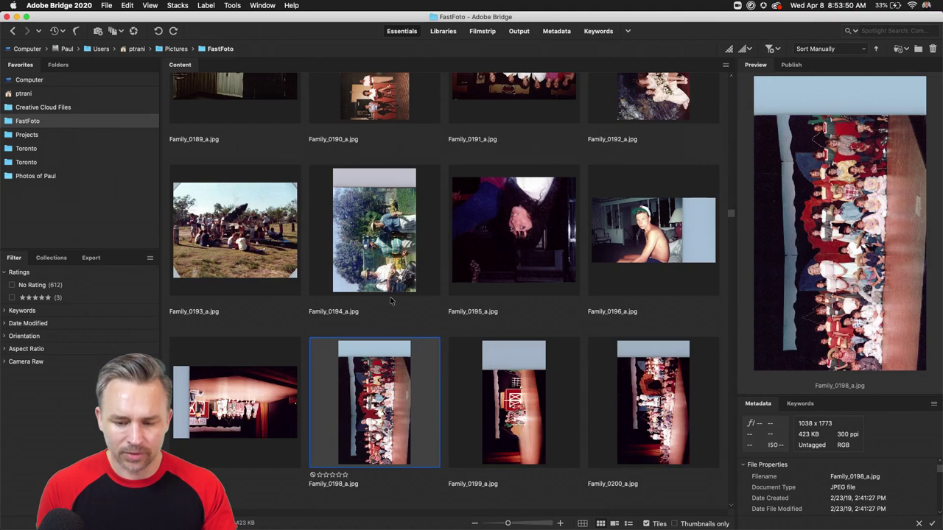
key("Up")
key("Right")
key("Right")
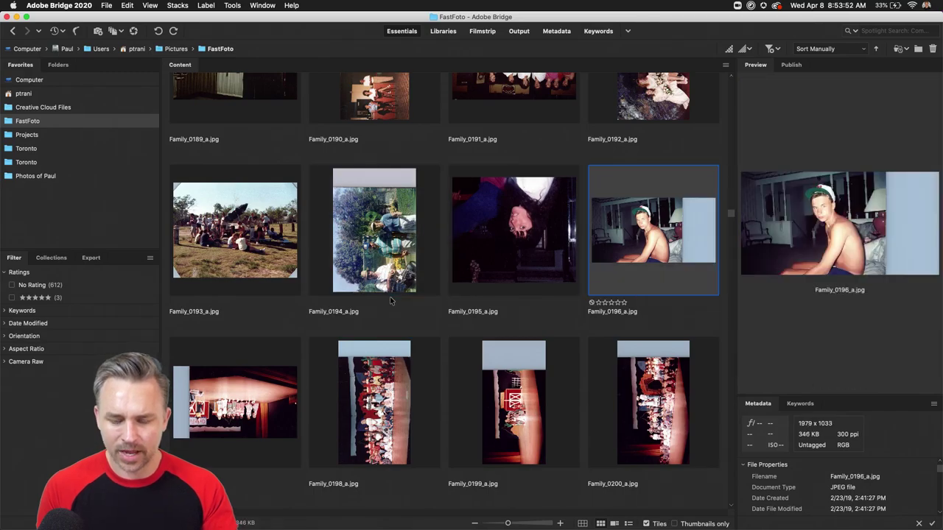
key("space")
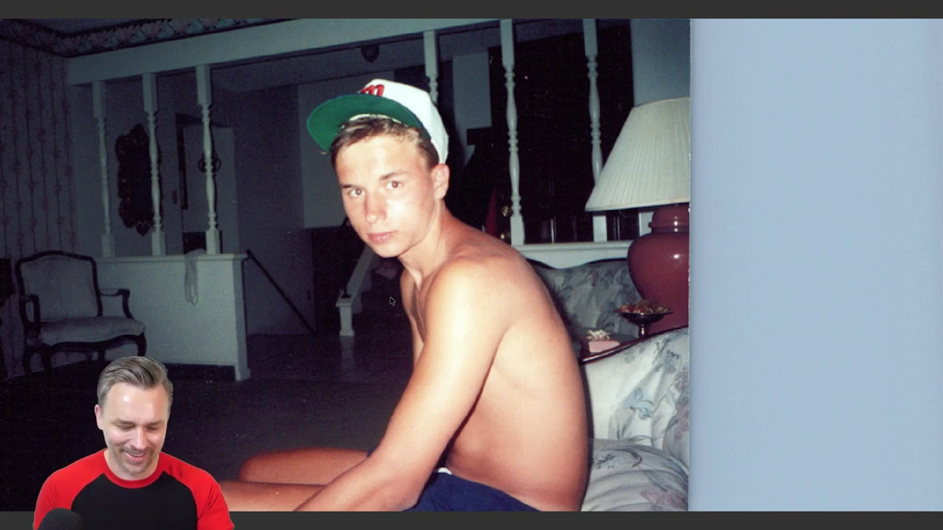
key("space")
- Look through the photos up to Family_0224_a.jpg and preview the group photo Family_0218_a.jpg at full screen
key("Down")
key("Down")
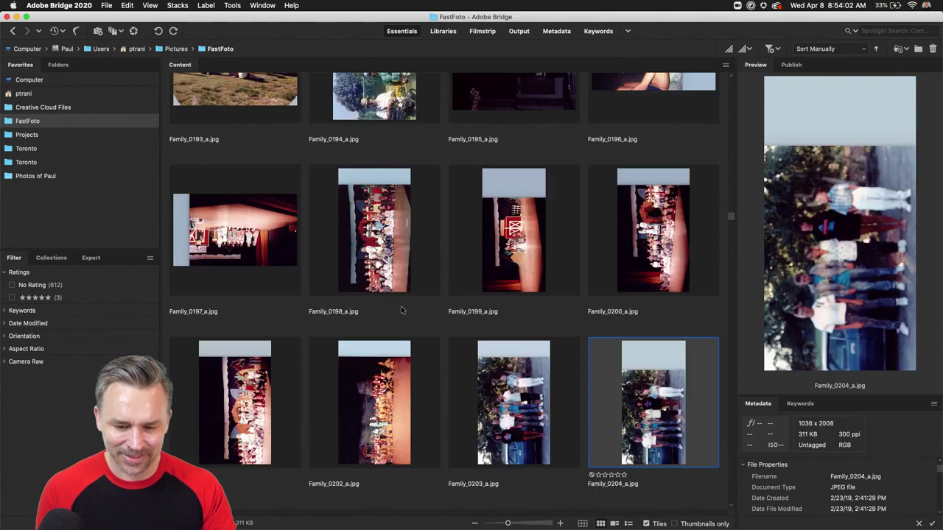
key("Down")
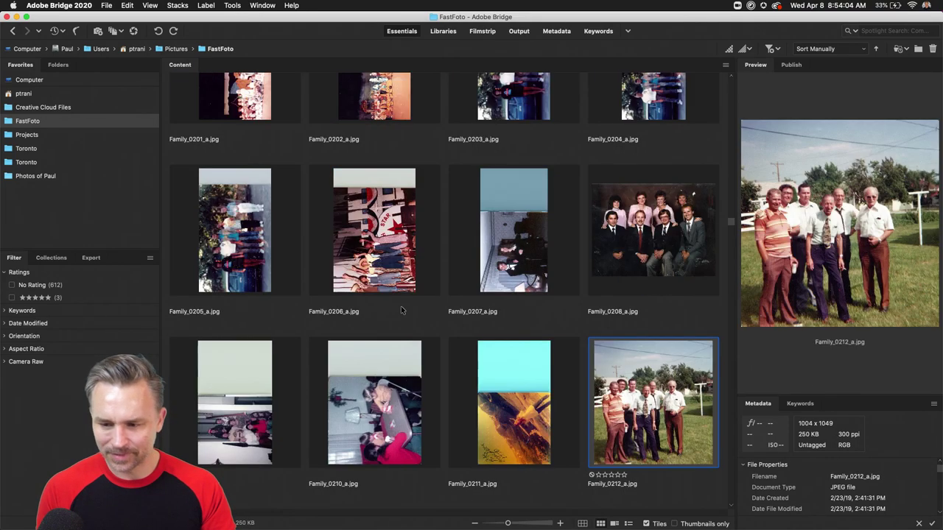
key("Down")
key("Down")
key("Down")
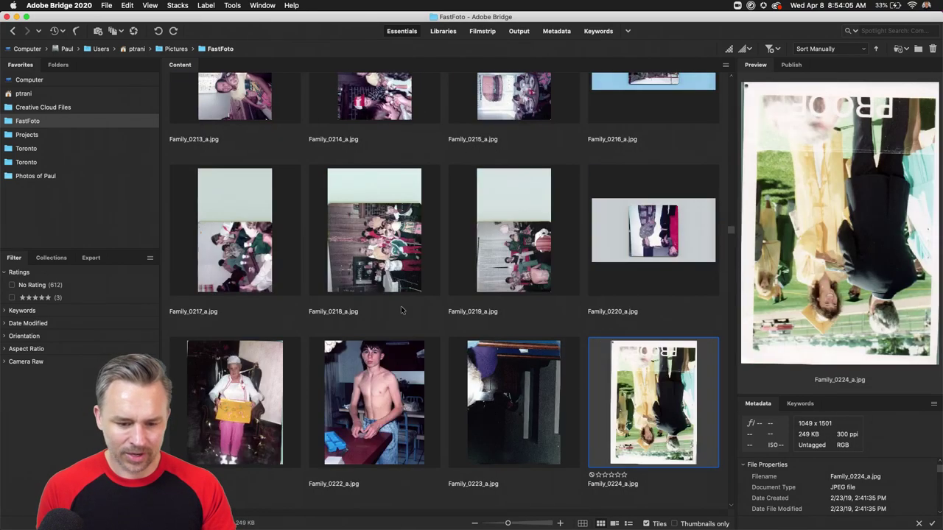
left_click(395, 261)
key("space")
key("space")
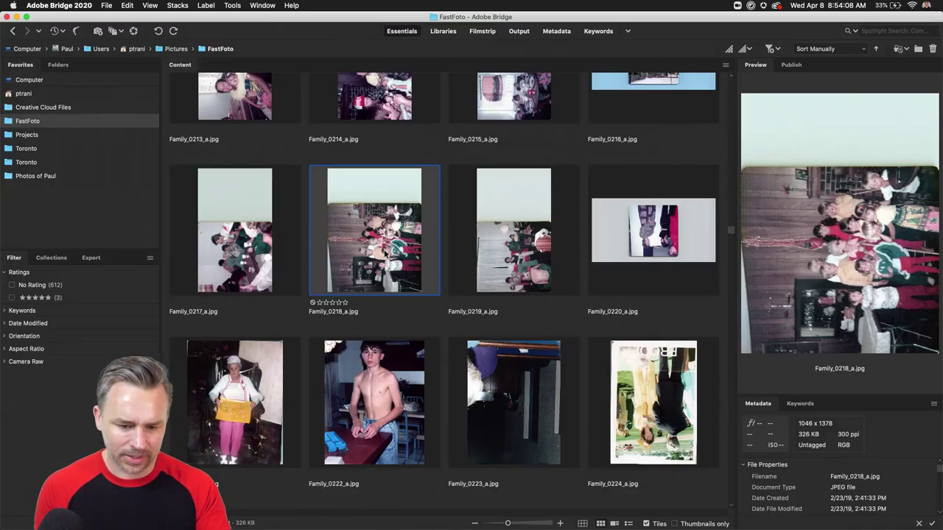
- Browse the family photos up to Family_0246_a.jpg and preview the cheerleader photo Family_0241_a.jpg at full screen
key("Down")
key("Down")
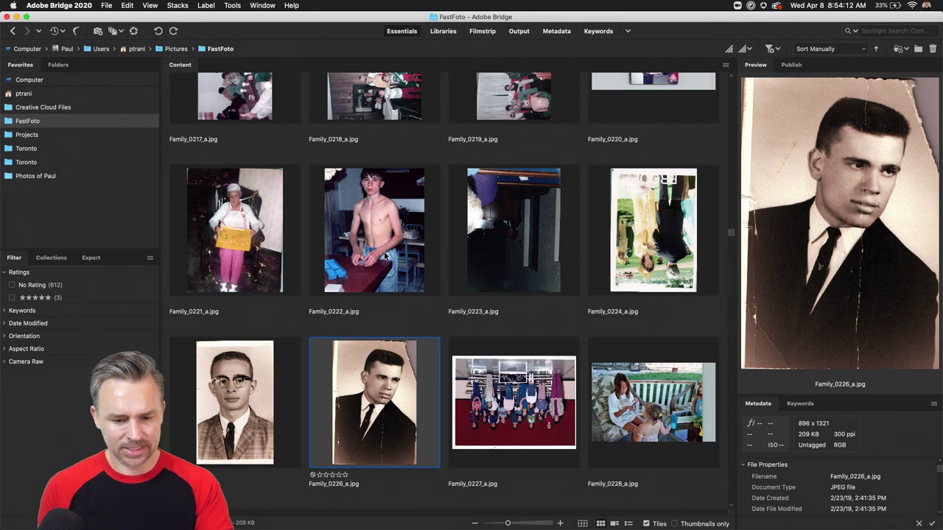
key("Down")
key("Down")
key("Down")
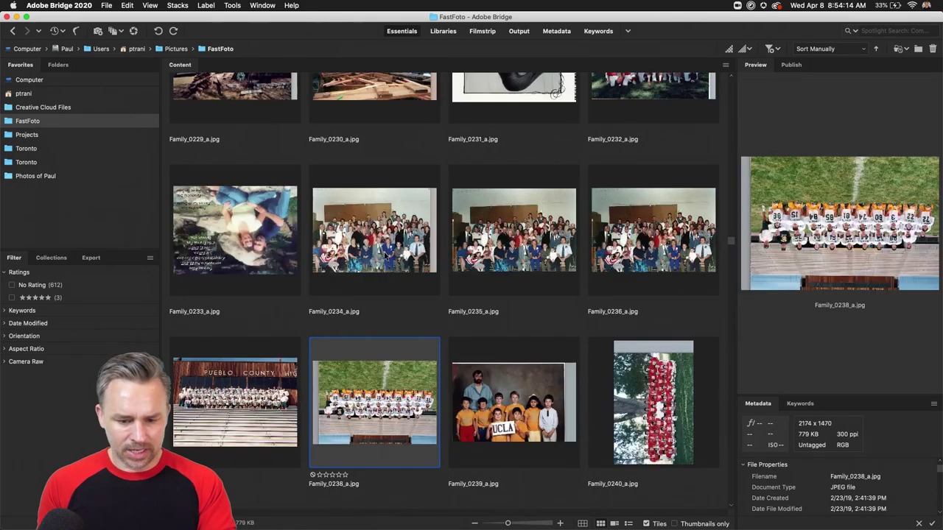
key("Down")
key("Down")
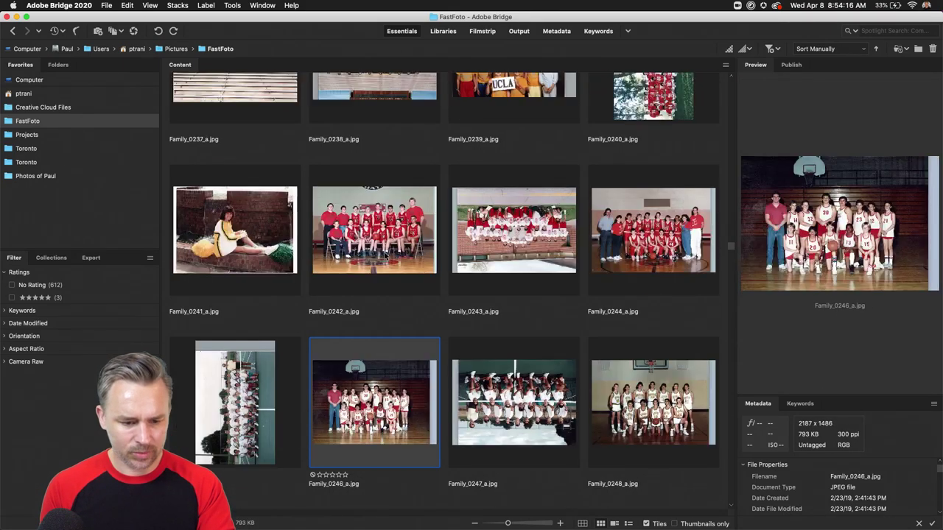
key("Up")
key("Left")
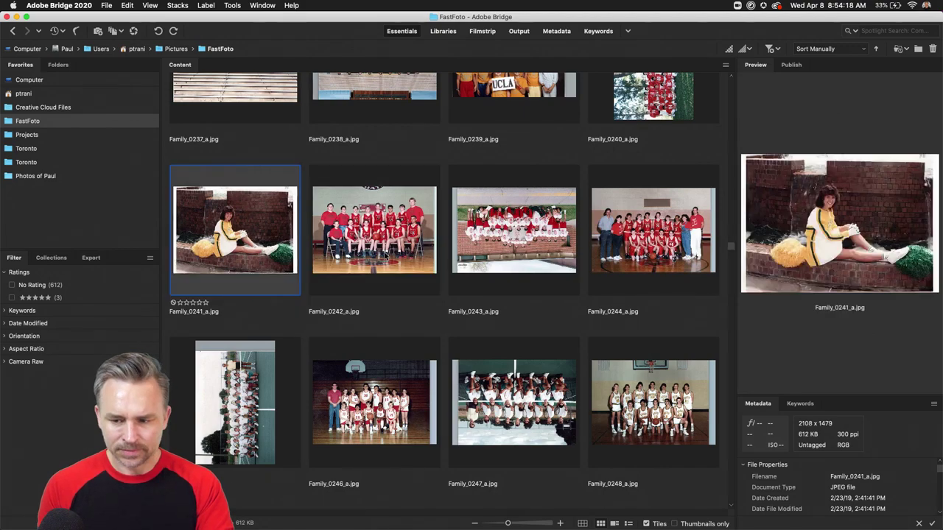
key("space")
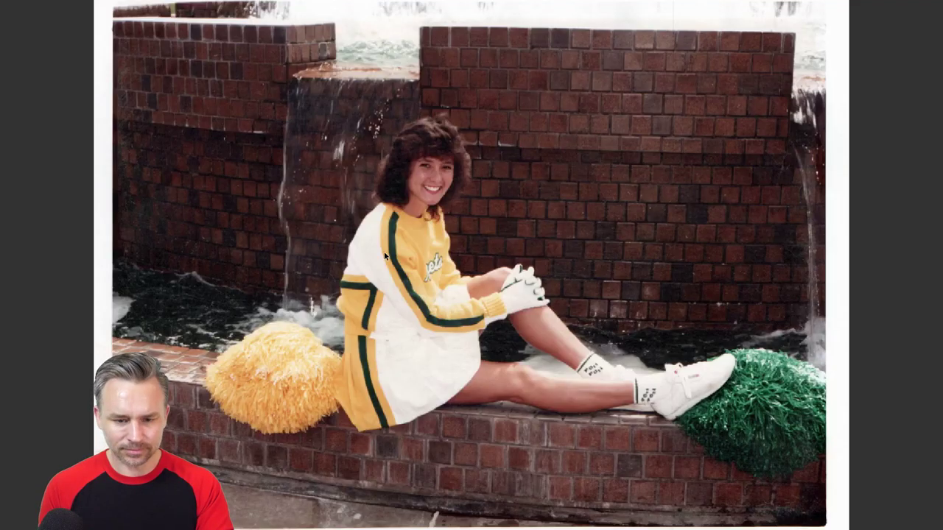
key("space")
- Look through the photos as far as Family_0265_a.jpg and preview the Christmas card portrait Family_0257_a.jpg at full screen
key("Down")
key("Down")
key("Down")
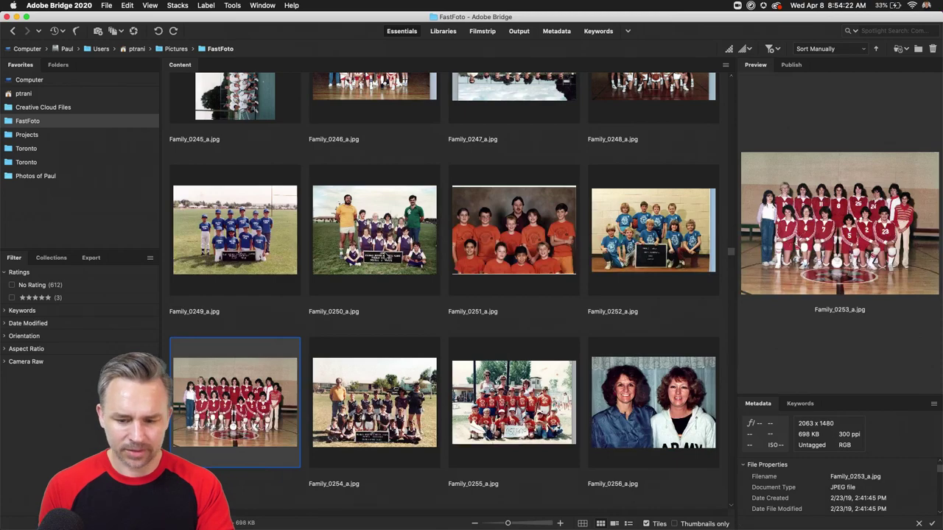
key("Down")
key("Down")
key("Down")
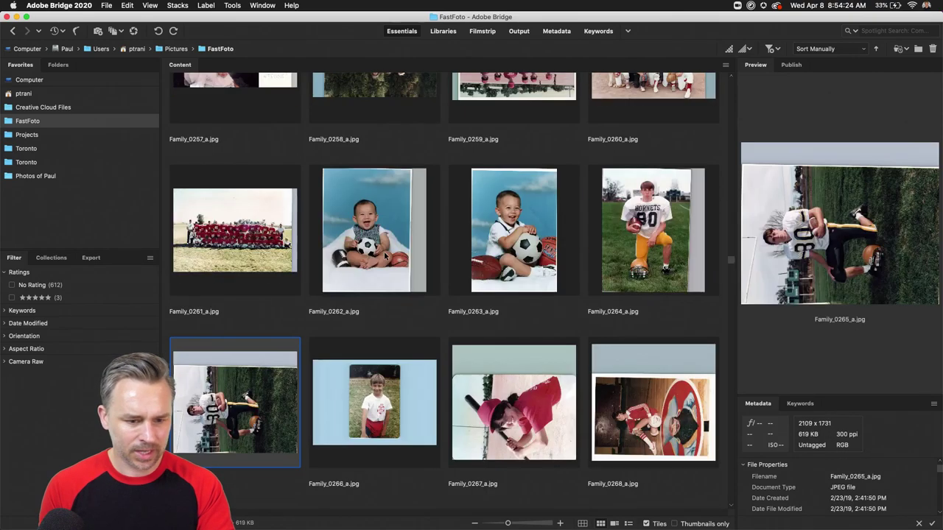
key("Up")
key("Up")
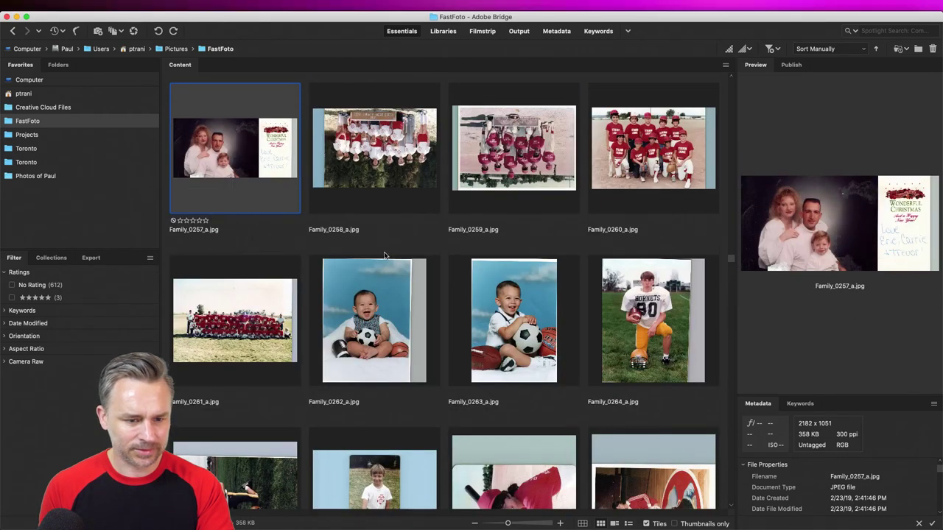
key("space")
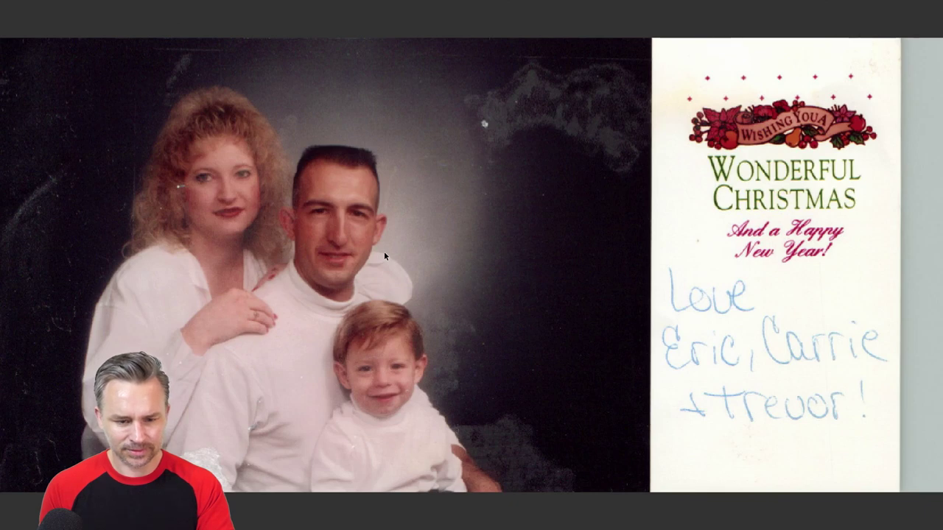
key("space")
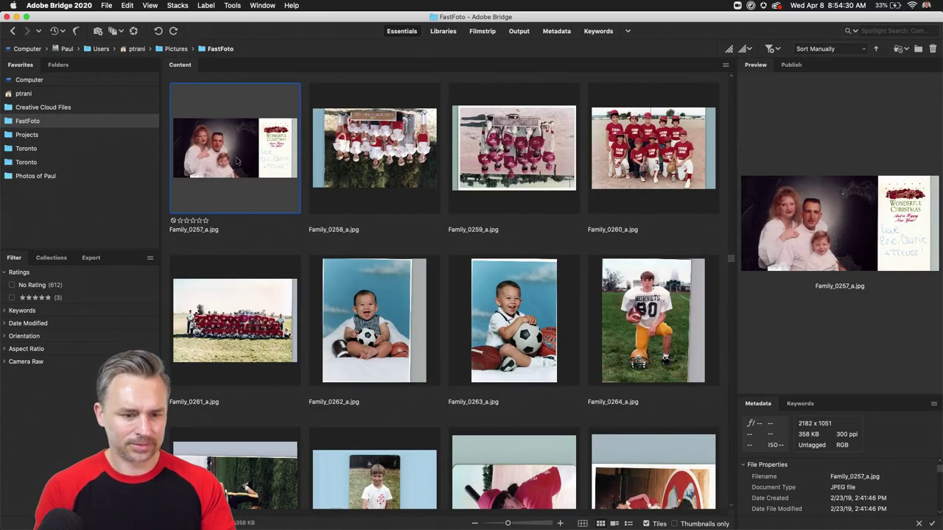
- Switch to Photoshop with Family_0257_a.jpg open and select only the portrait area, leaving out the Christmas greeting
mouse_move(198, 527)
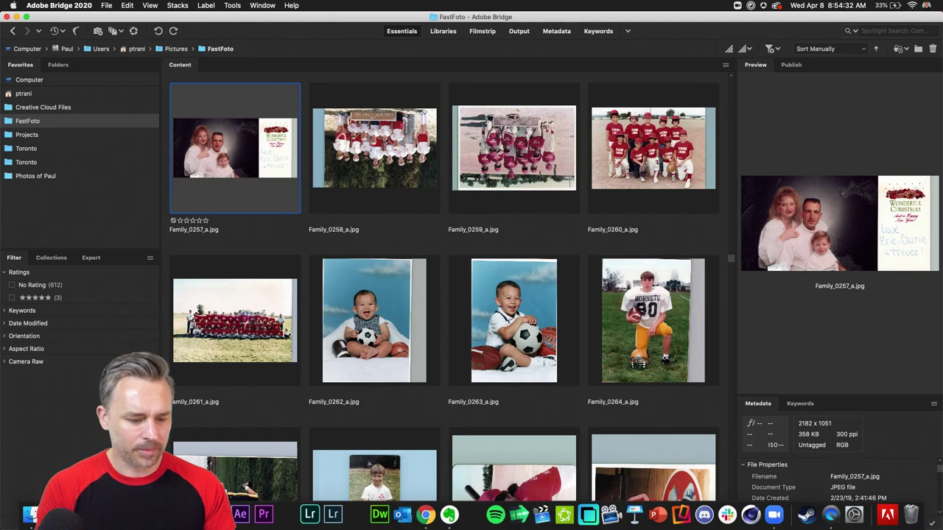
left_click(218, 514)
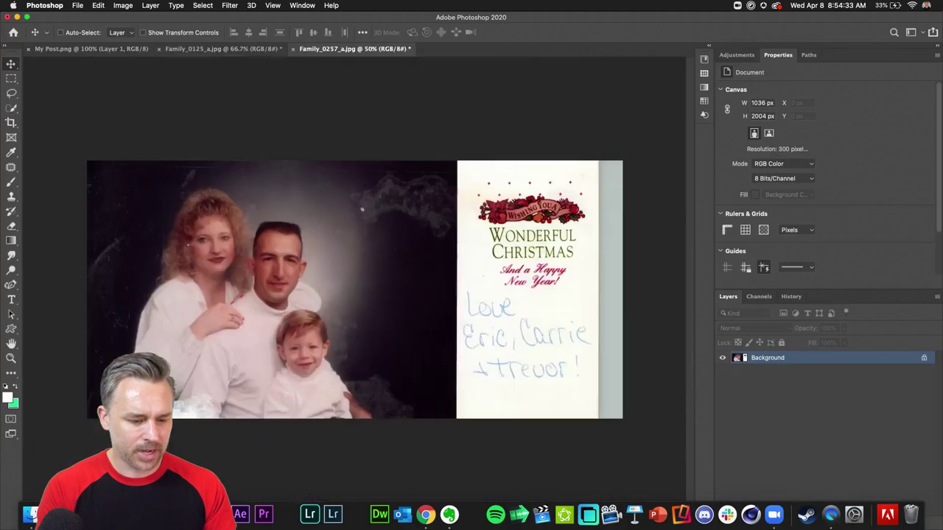
left_click(11, 78)
left_click_drag(83, 157, 440, 505)
- Copy the selected portrait into a new 1437 x 1051 px document
key("super+c")
key("super+n")
key("Return")
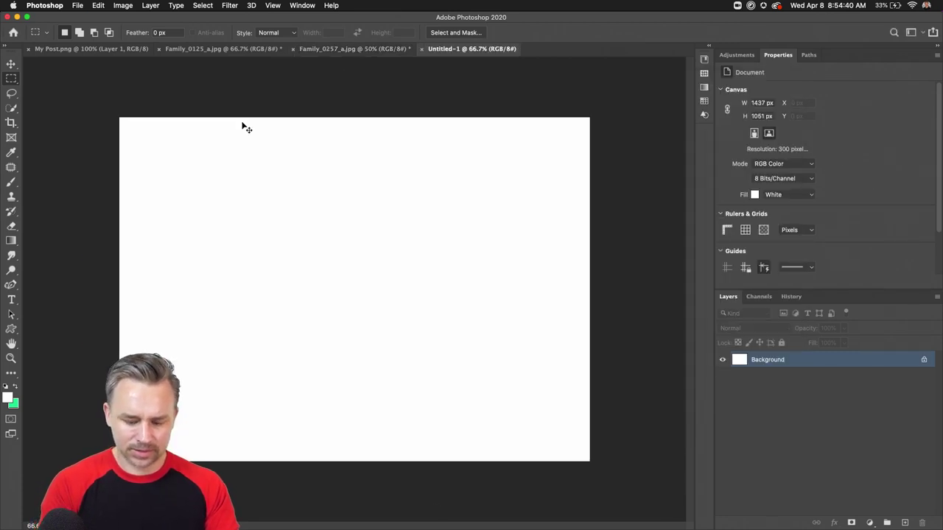
key("super+v")
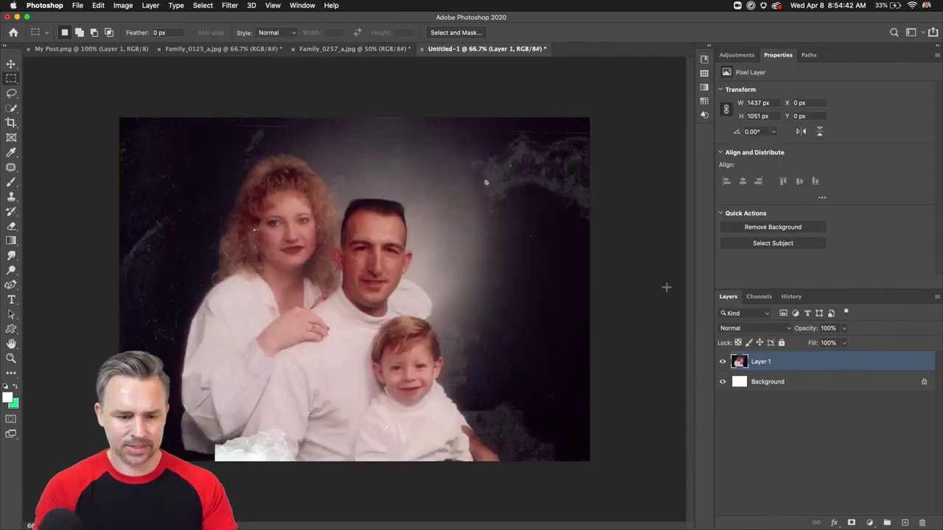
- Convert the pasted portrait layer to a smart object and apply Auto tone adjustments in the Camera Raw Filter
right_click(789, 362)
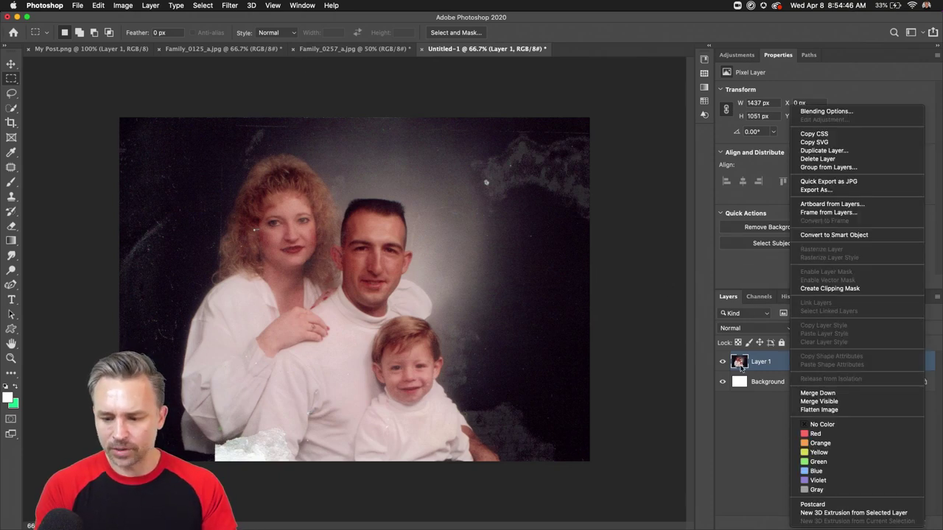
left_click(832, 235)
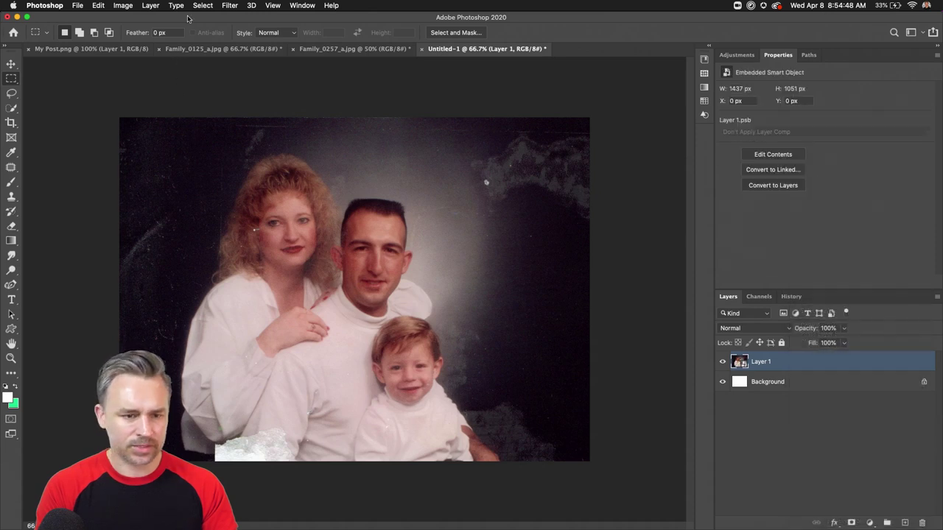
left_click(228, 6)
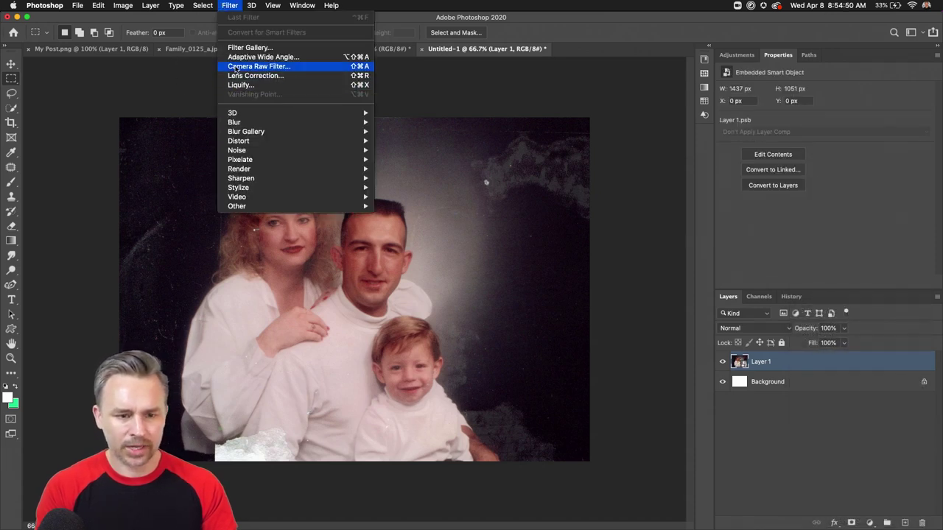
left_click(236, 67)
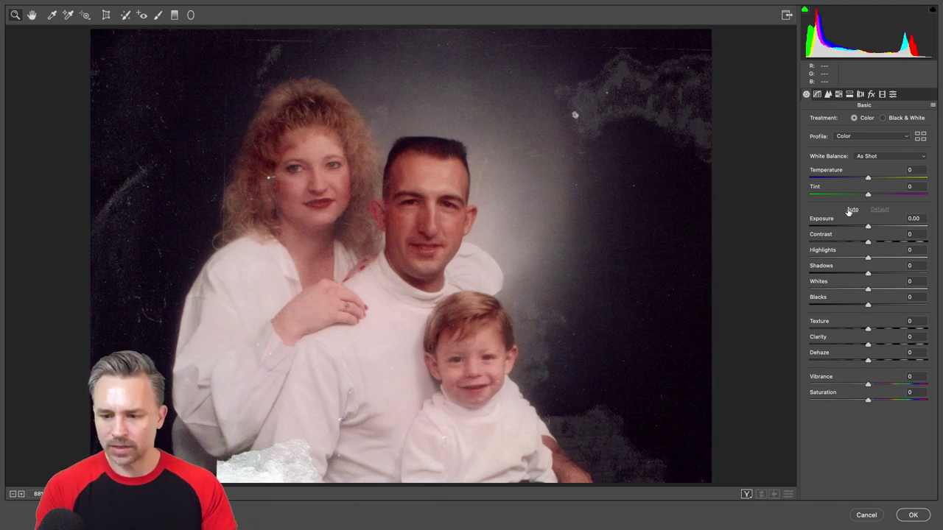
left_click(851, 210)
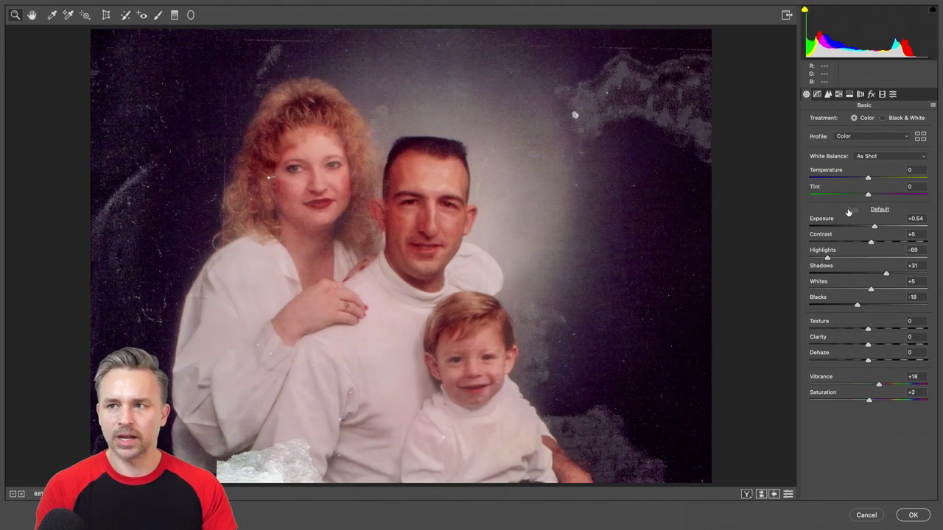
- Heal the white scratch beside the woman's eye with Spot Removal, using a smaller brush
left_click(125, 14)
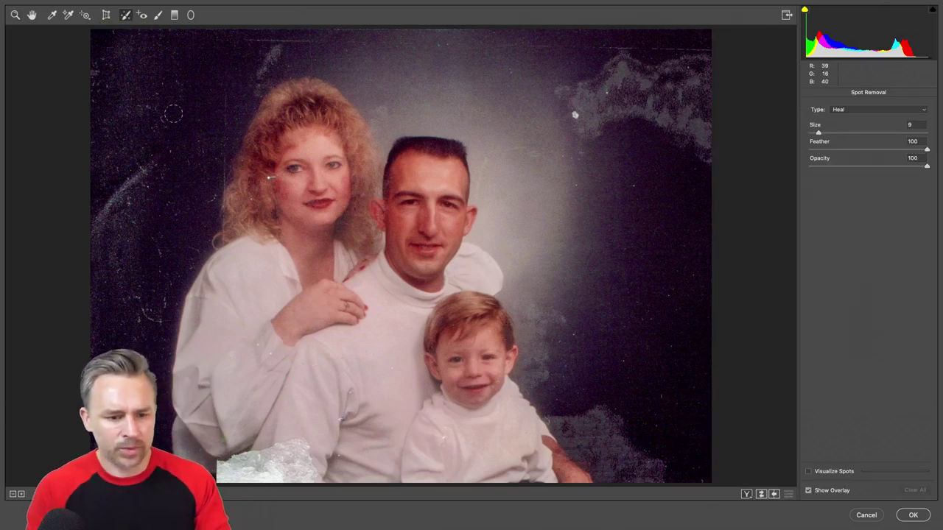
key("bracketleft")
key("bracketleft")
key("bracketleft")
left_click(271, 177)
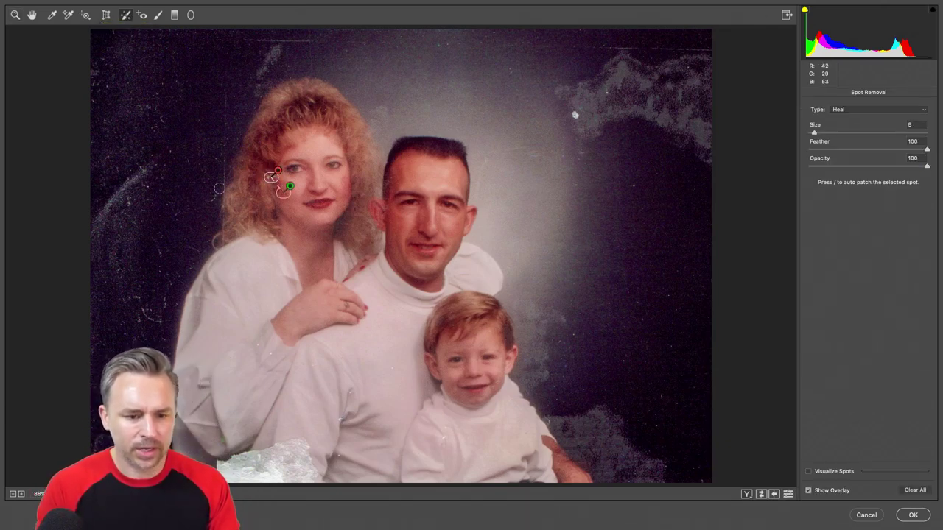
- Heal the stains and damaged patches across the dark background with larger Spot Removal brushes and apply the Camera Raw Filter
key("bracketright")
key("bracketright")
key("bracketright")
key("bracketright")
key("bracketright")
key("bracketright")
key("bracketright")
mouse_move(576, 116)
left_mouse_down()
mouse_move(566, 86)
mouse_move(601, 101)
left_mouse_up()
key("bracketright")
key("bracketright")
key("bracketright")
key("bracketright")
key("bracketright")
key("bracketright")
key("bracketright")
key("bracketright")
key("bracketright")
key("bracketright")
key("bracketright")
key("bracketright")
left_click_drag(586, 405, 645, 433)
mouse_move(154, 152)
left_mouse_down()
mouse_move(123, 151)
mouse_move(133, 92)
left_mouse_up()
mouse_move(617, 64)
left_mouse_down()
mouse_move(661, 50)
mouse_move(689, 133)
left_mouse_up()
left_click(912, 515)
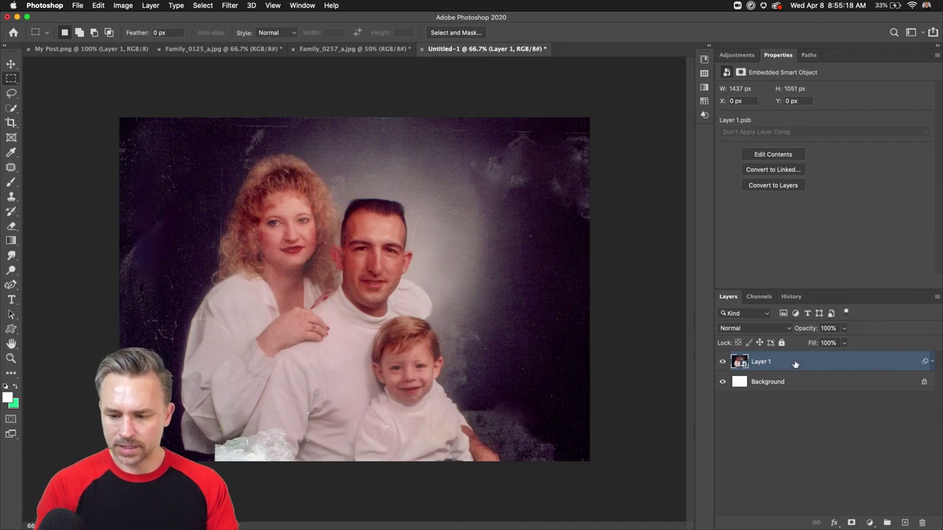
- Scale the portrait layer to about 115.5% and rotate it about -4.67° to straighten the family and crop out the damaged edge
key("ctrl+t")
left_click_drag(110, 110, 54, 106)
left_click_drag(602, 444, 627, 457)
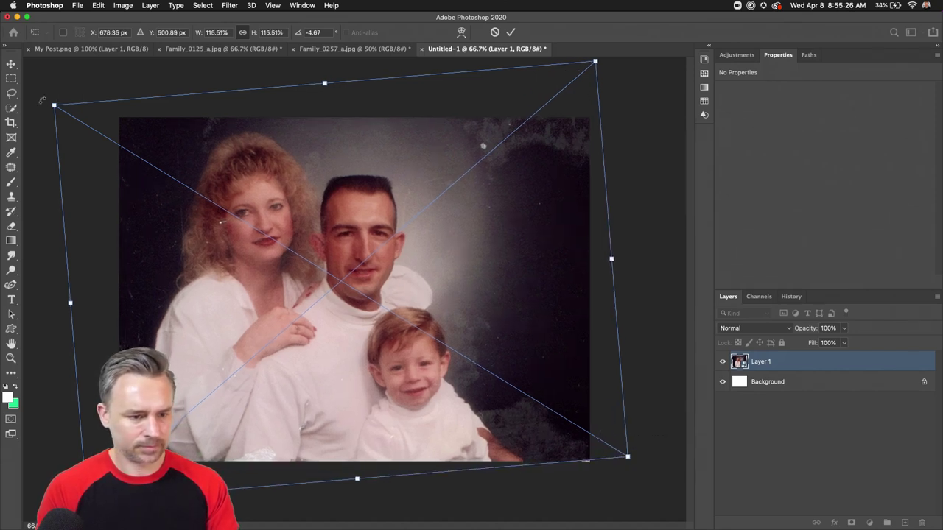
key("Return")
- Save the portrait for the web as a quality 70 JPEG on the Desktop, naming the file with the man's first name
key("super+alt+shift+s")
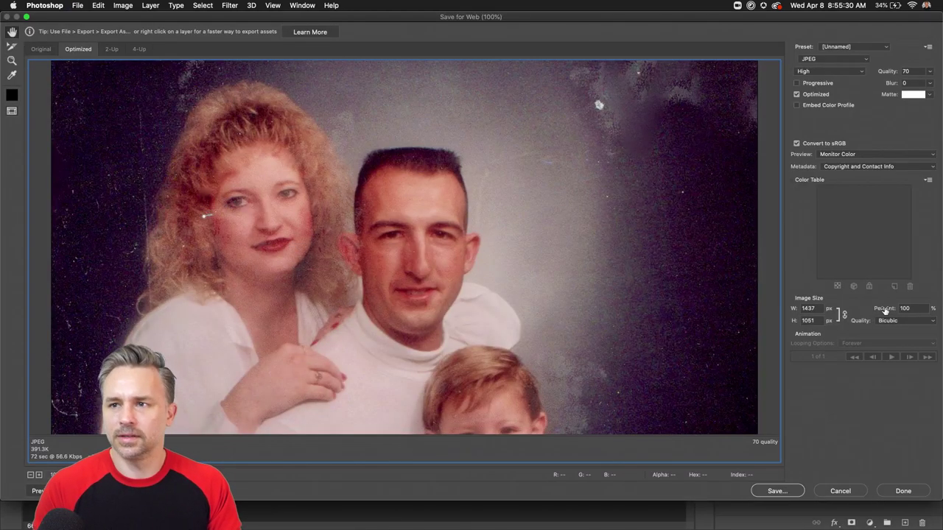
key("Return")
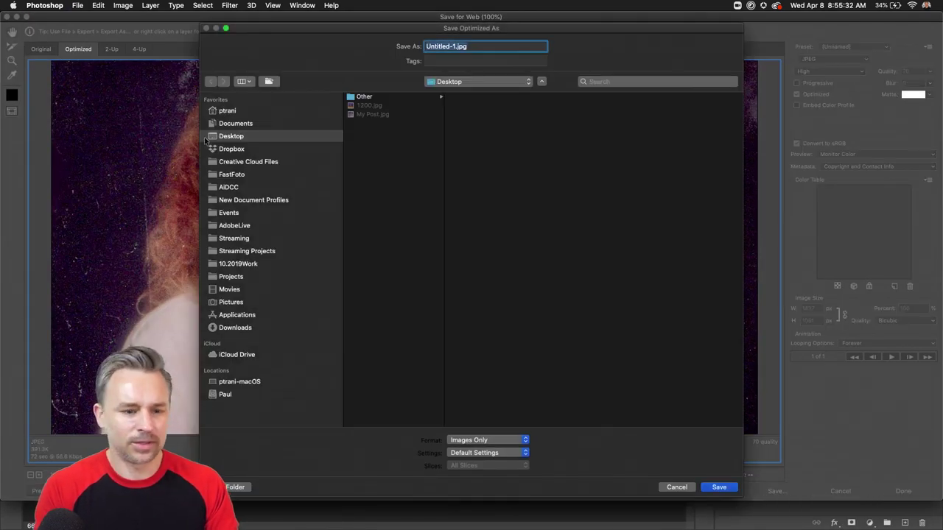
key("Left")
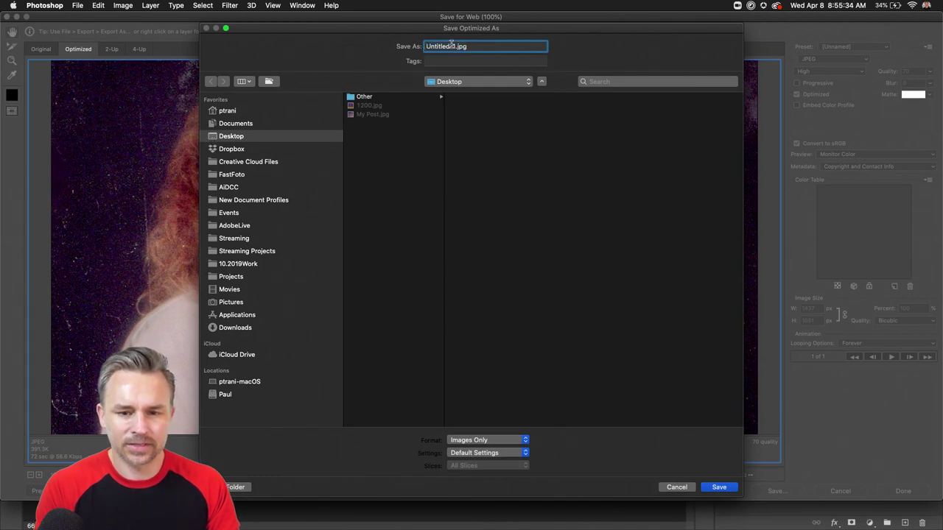
left_click_drag(454, 46, 425, 46)
type("Eric")
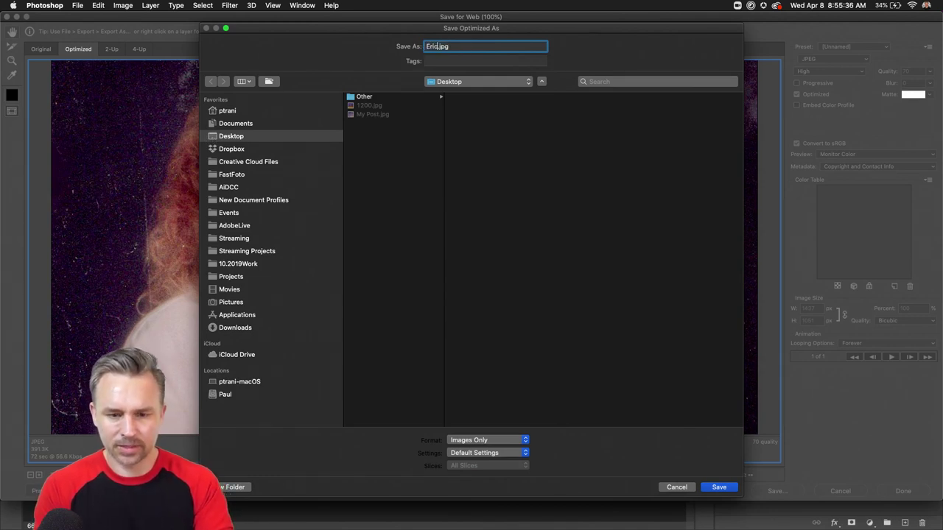
key("Return")
- Switch back to Spark Post in Chrome and add the exported portrait from the Desktop to the blank Instagram post
left_click(15, 17)
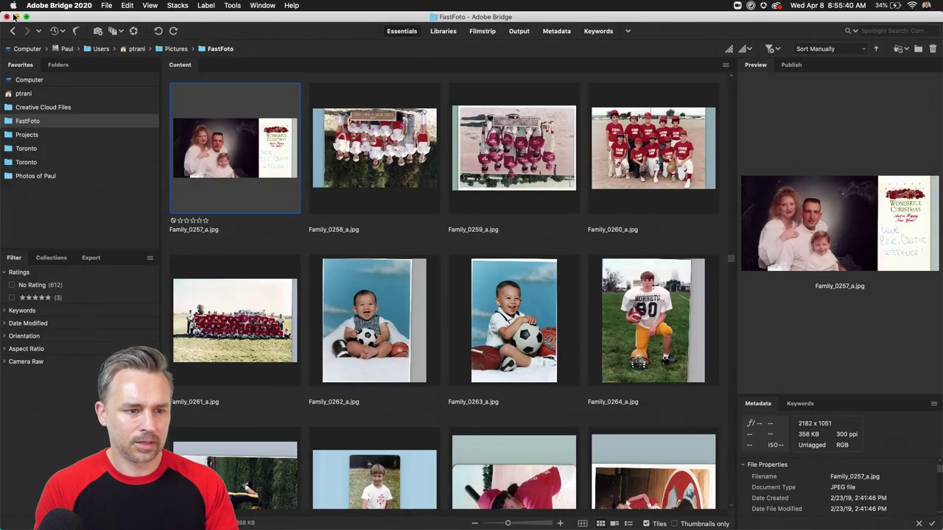
left_click(16, 17)
left_click(146, 162)
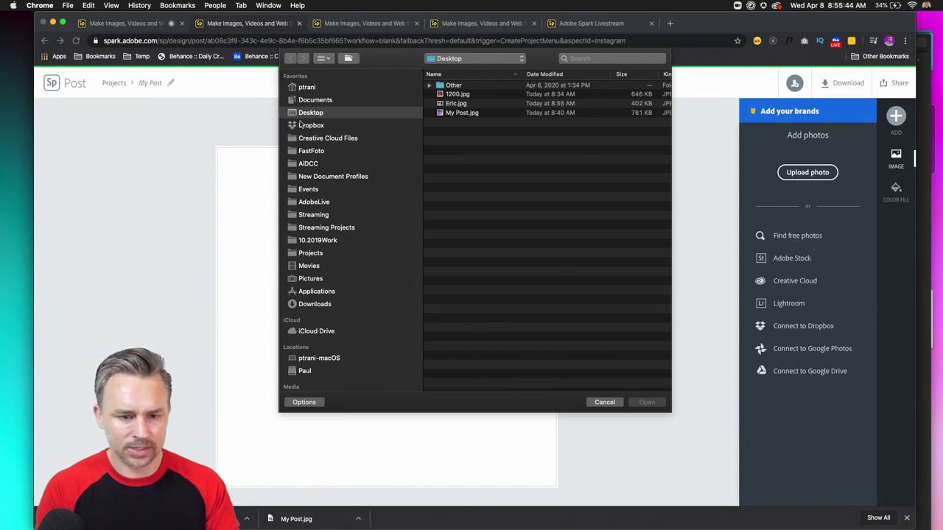
left_click(440, 104)
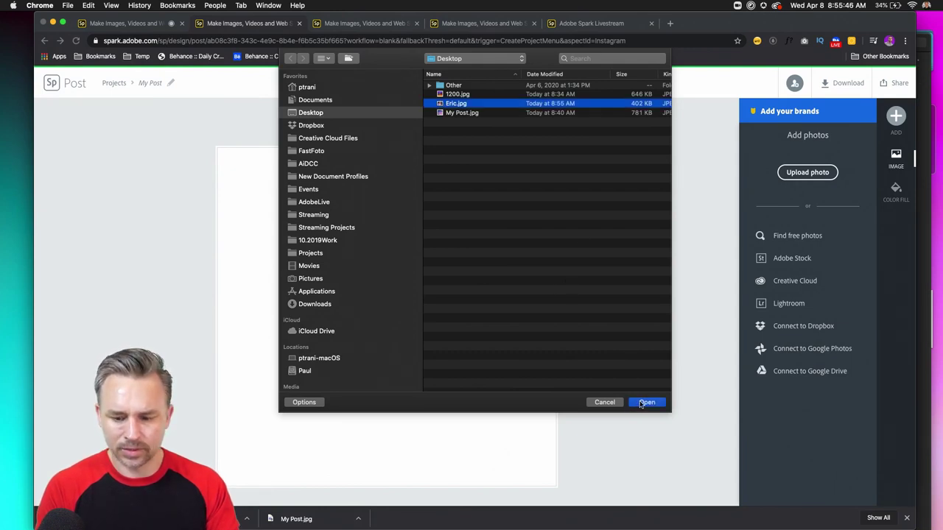
left_click(646, 402)
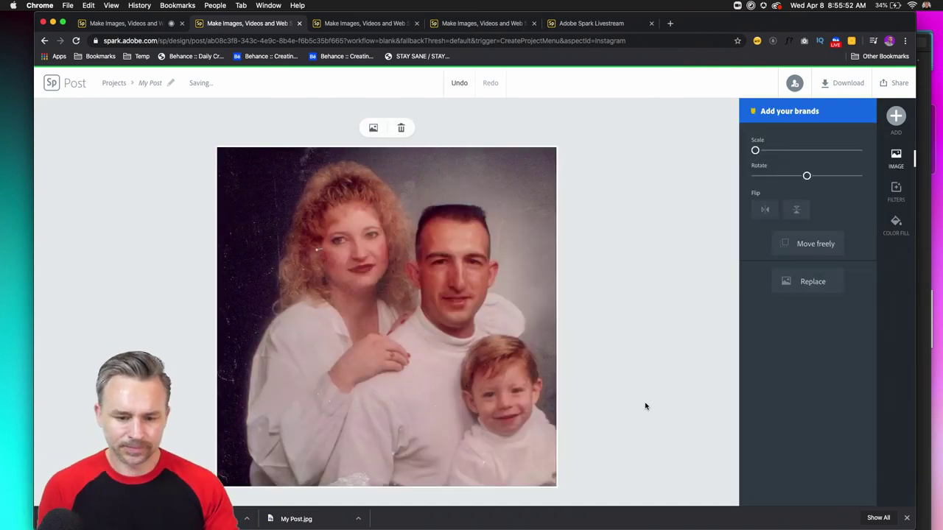
- Shift the portrait sideways within the square post so all three family members are centred, and keep it selected
left_click_drag(462, 328, 418, 333)
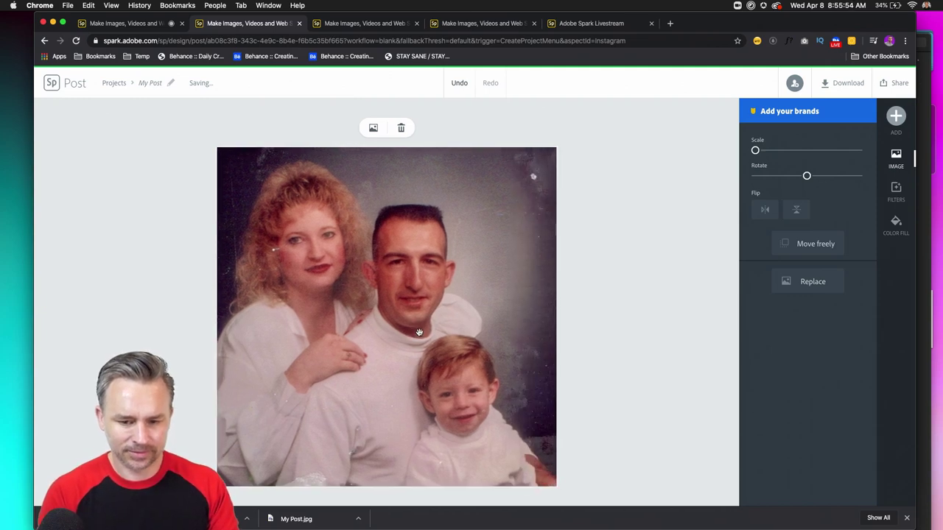
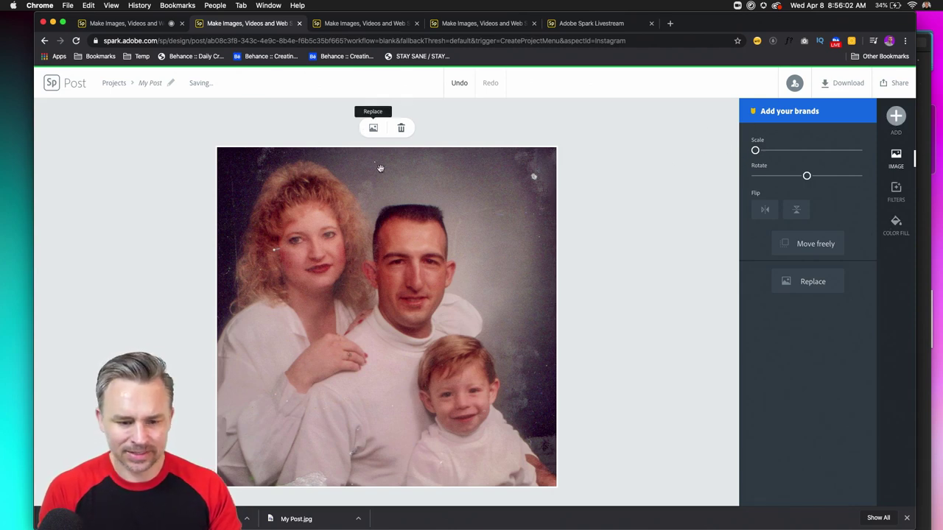
left_click(151, 169)
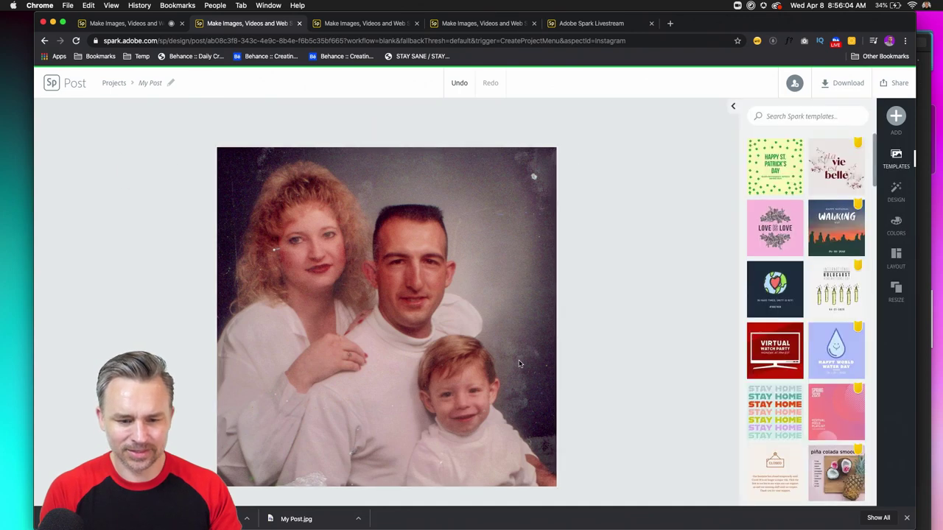
left_click(287, 237)
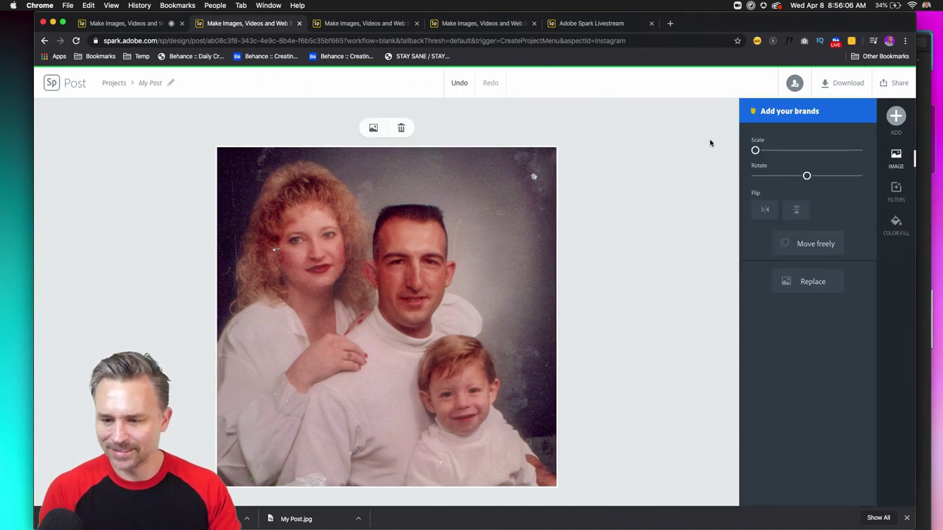
- Add the text "Perfect." to the post, shrink it slightly and place it above the man's head near the upper-right corner
left_click(895, 117)
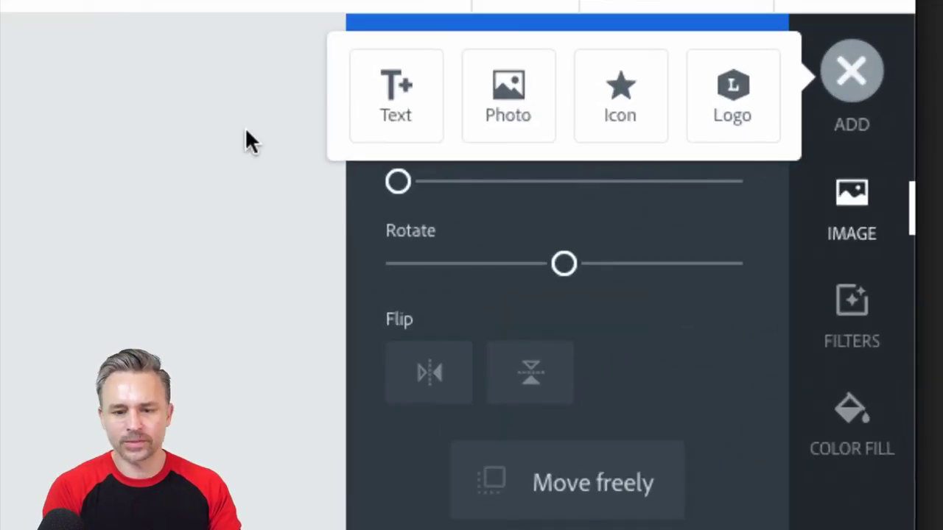
left_click(421, 112)
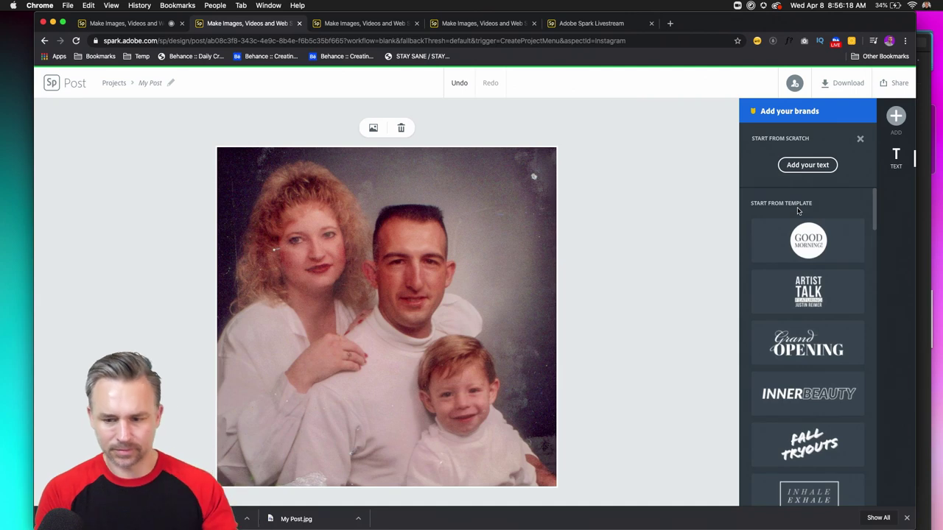
left_click(802, 165)
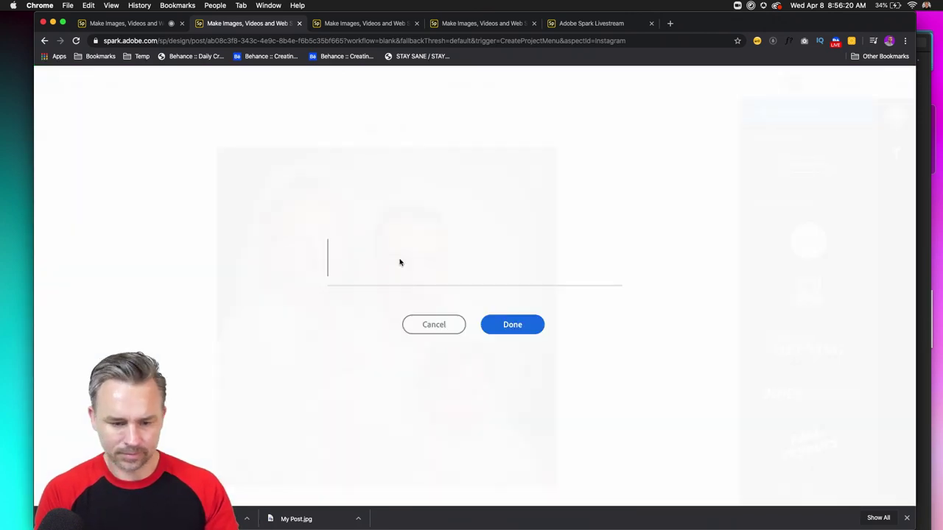
type("Perfect.")
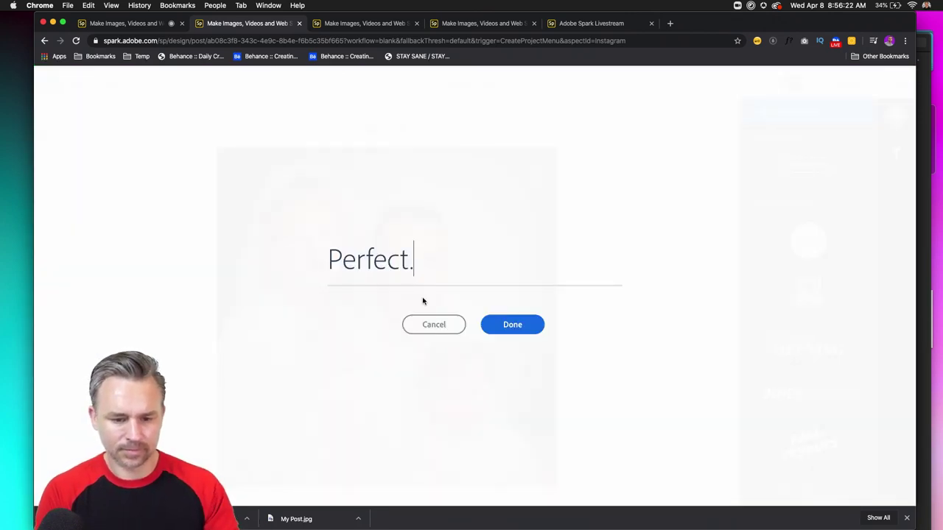
left_click(515, 328)
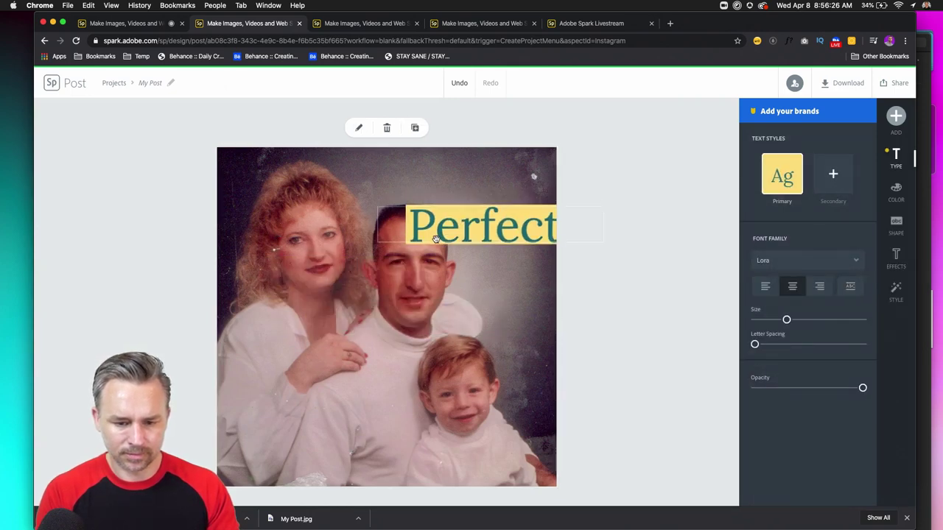
left_click_drag(424, 262, 450, 176)
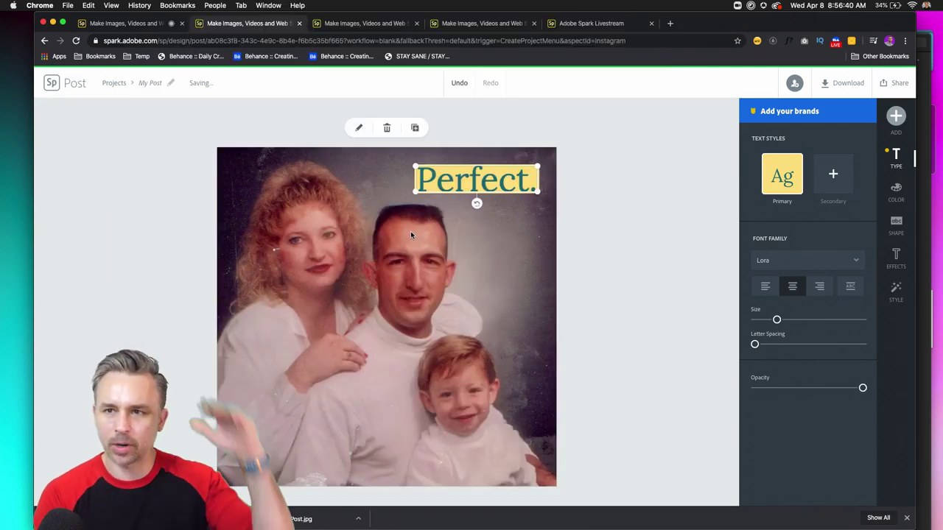
- Change the caption's wording to "Perfectly level"
double_click(482, 182)
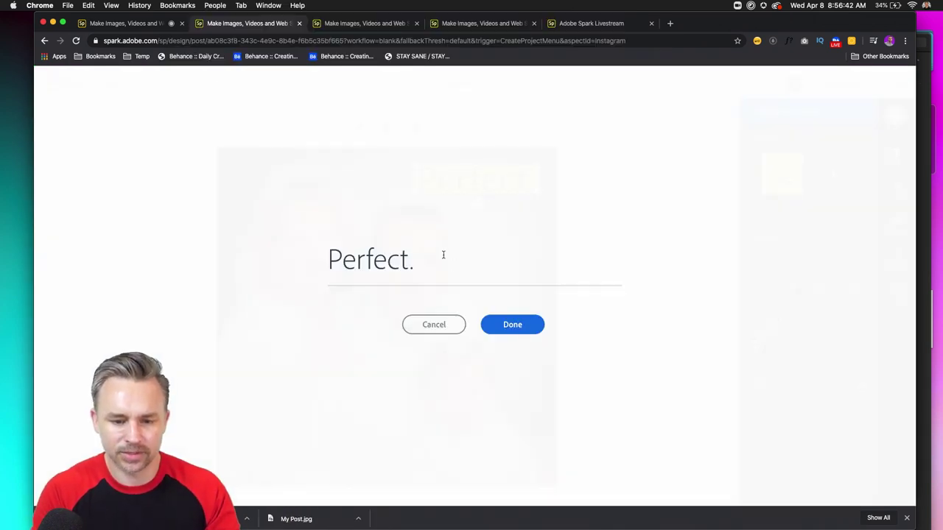
type("ly level")
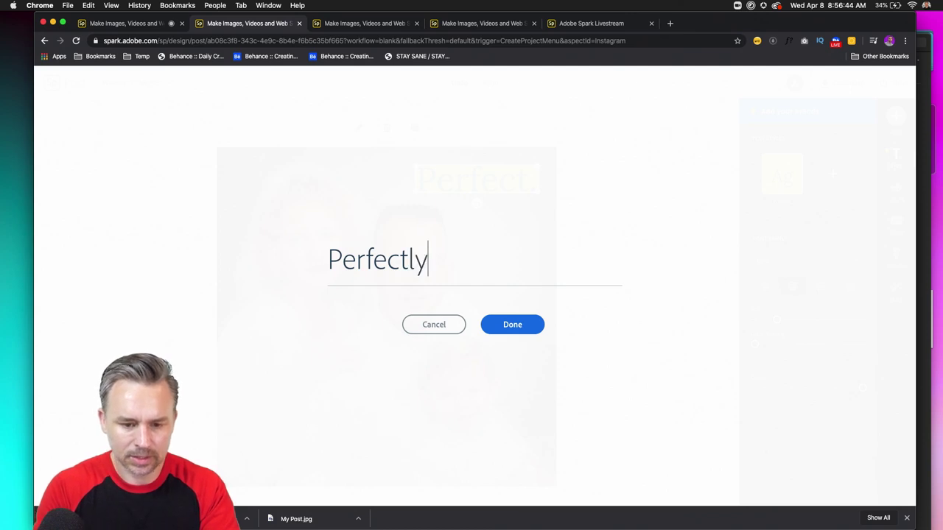
left_click(498, 331)
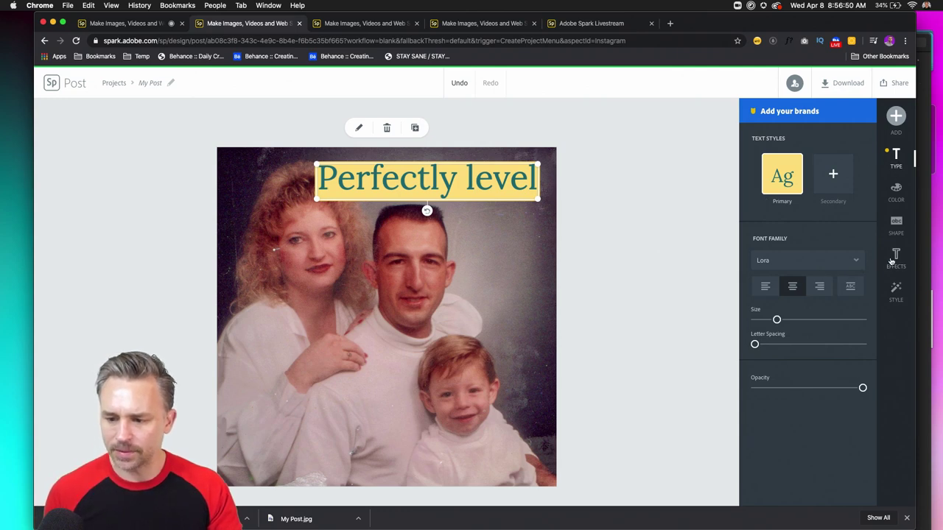
- Apply the suggested style with thin Megrim lettering on a slanted yellow band to the caption and make it smaller
left_click(896, 289)
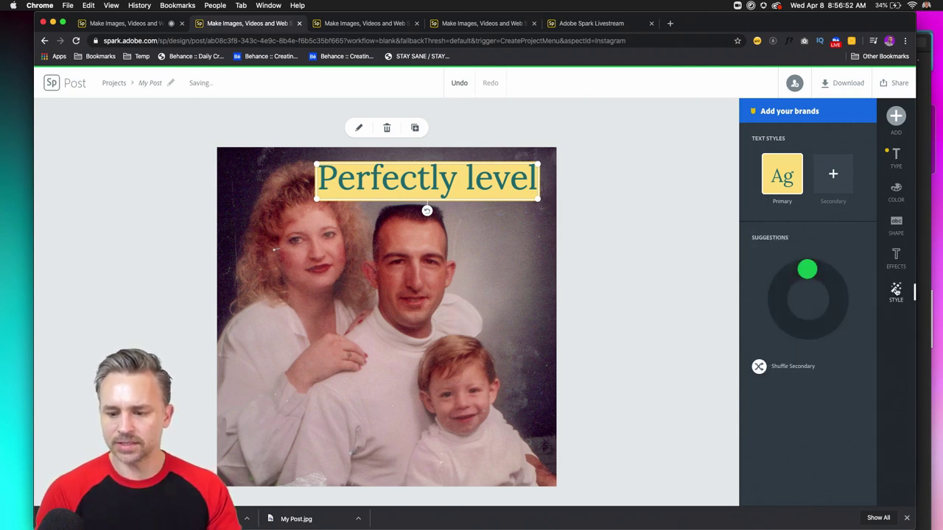
left_click(825, 277)
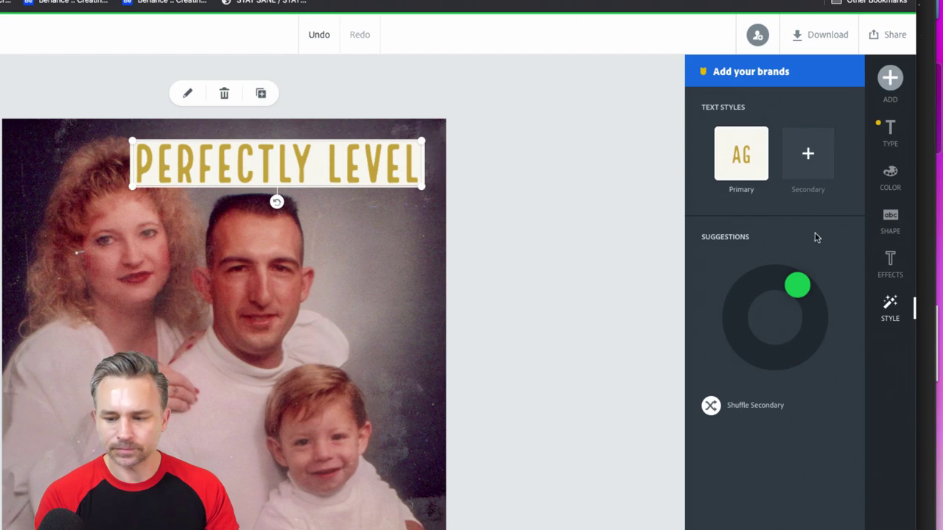
left_click_drag(797, 290, 757, 345)
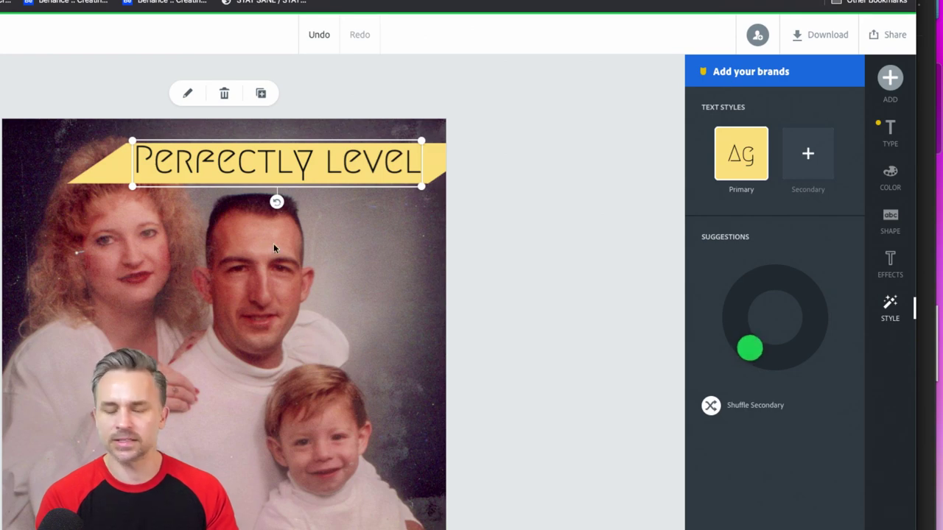
left_click_drag(133, 186, 236, 168)
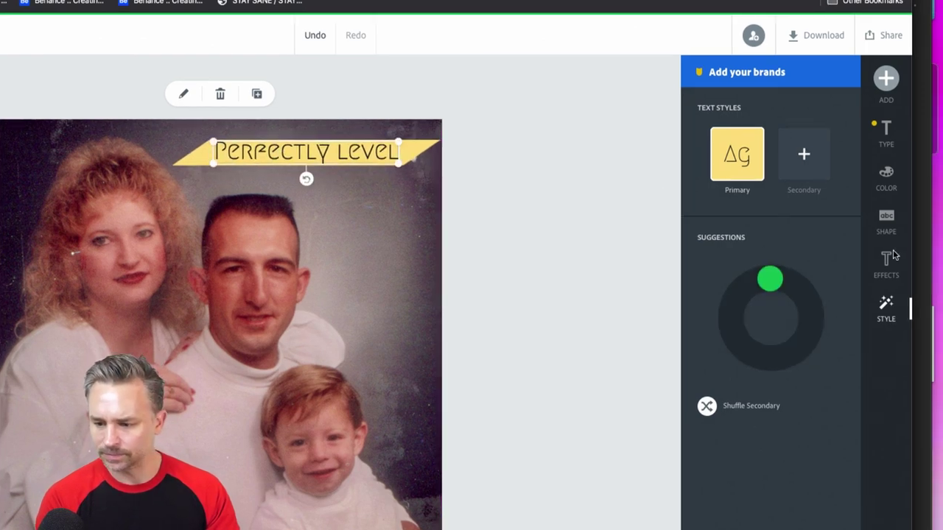
- Change the caption's shape to bracketed lines above and below the text and shift the caption slightly down and right
left_click(886, 219)
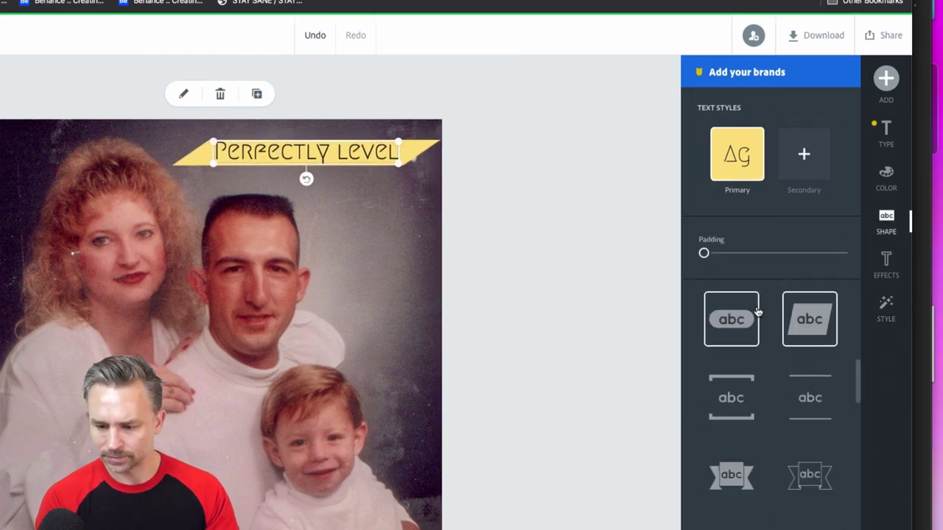
scroll(736, 368, "down", 1)
left_click(738, 367)
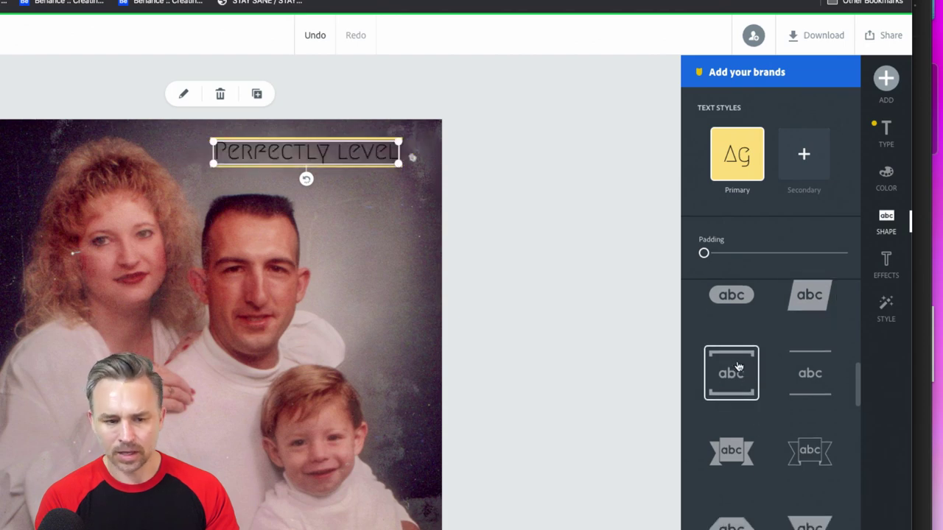
left_click(791, 304)
left_click(730, 376)
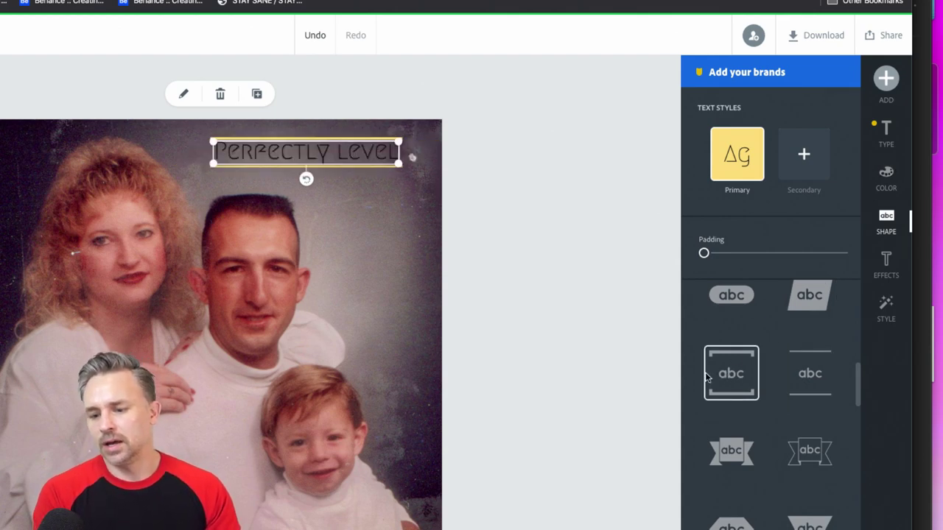
scroll(735, 359, "down", 2)
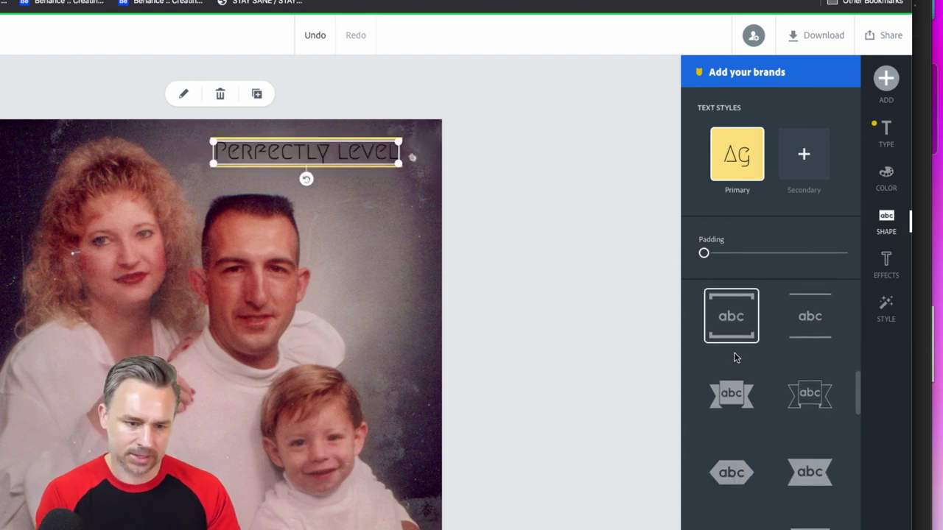
left_click_drag(258, 154, 267, 172)
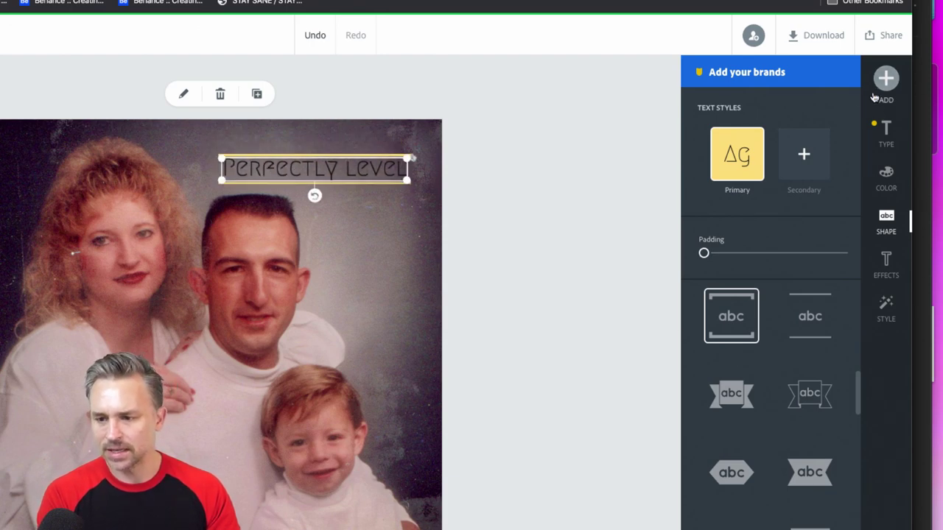
- Set the caption's text colour to white (#FFFFFF), keep the yellow lines, and deselect the caption
left_click(885, 179)
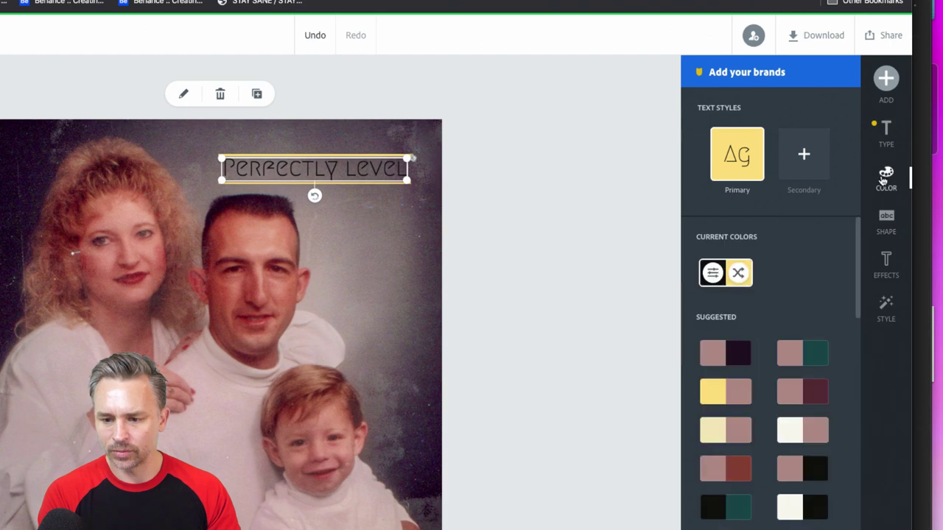
left_click(712, 274)
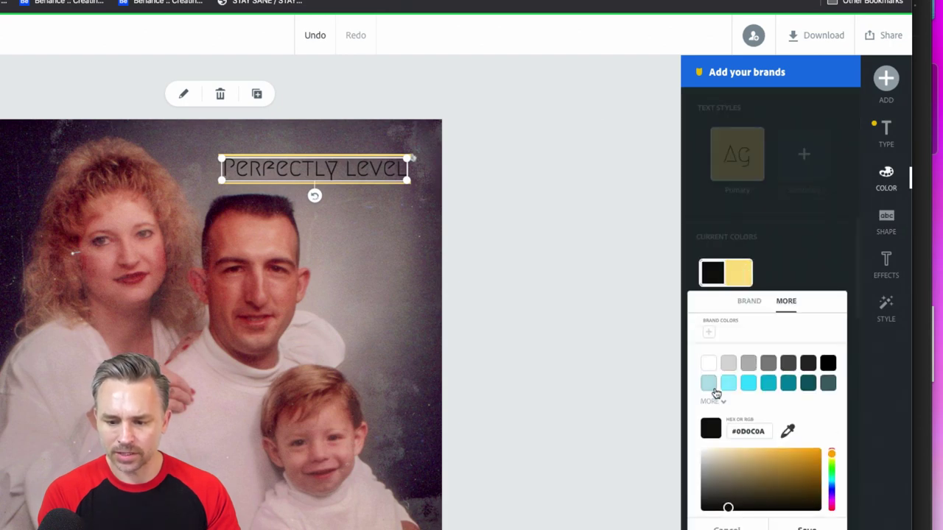
left_click(709, 365)
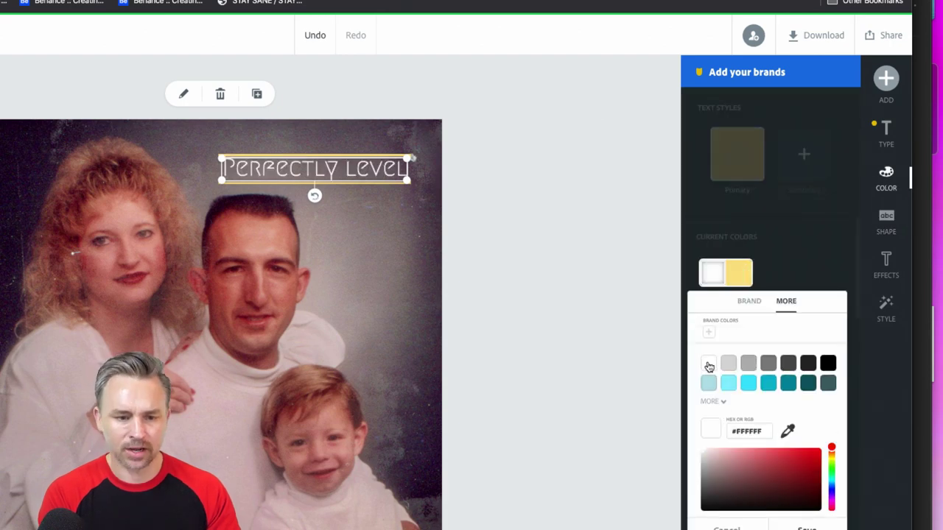
left_click(179, 163)
left_click(179, 163)
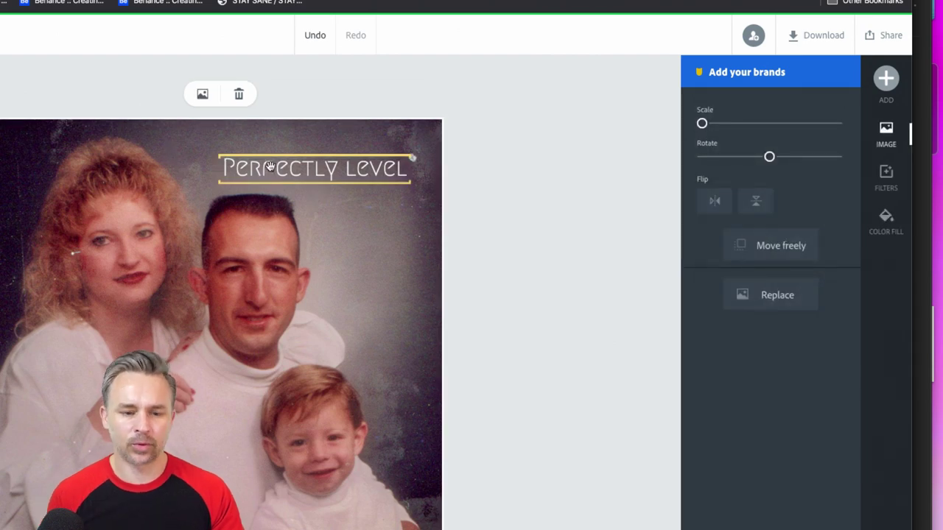
left_click(270, 166)
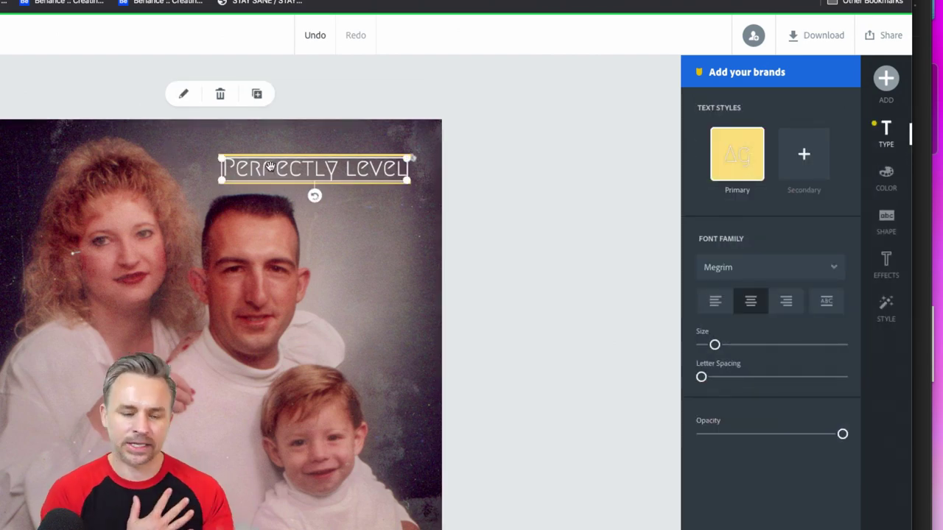
left_click(312, 145)
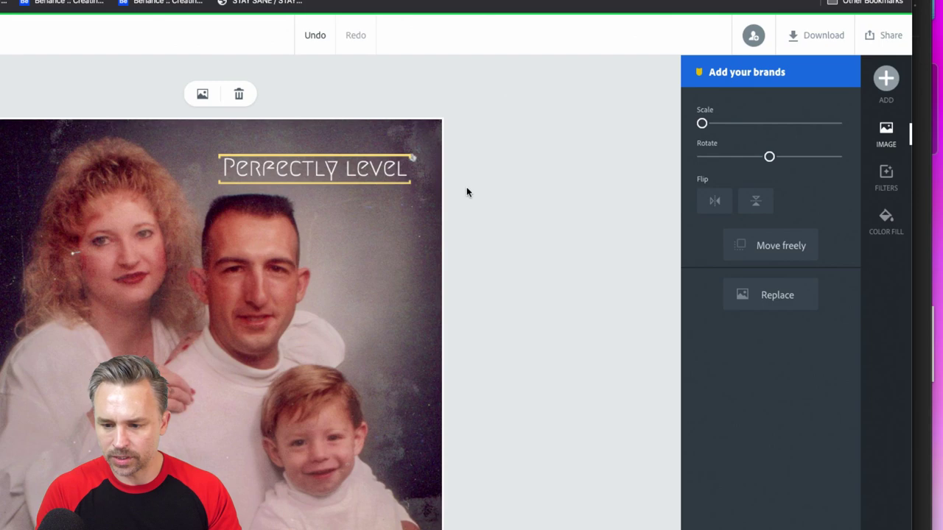
- Search the icon library for "star" and replace that search with "arrow"
left_click(886, 82)
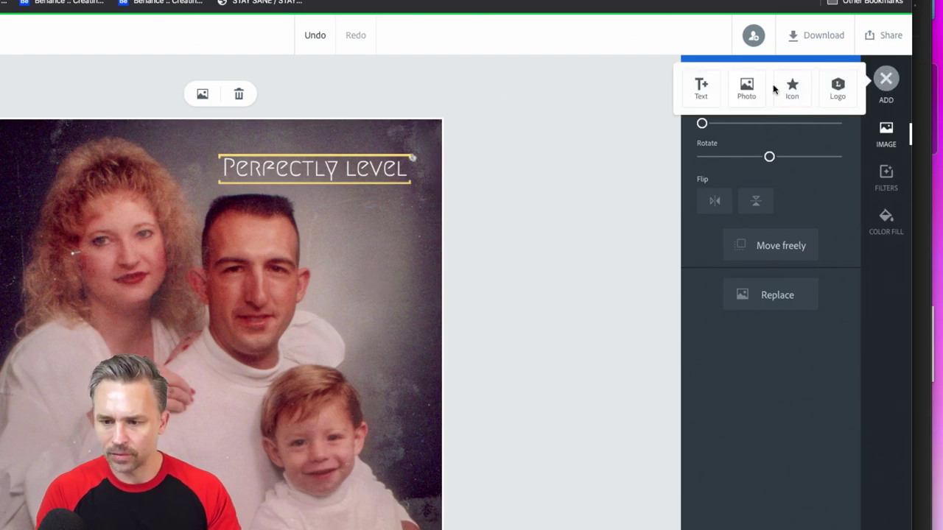
left_click(783, 106)
type("star")
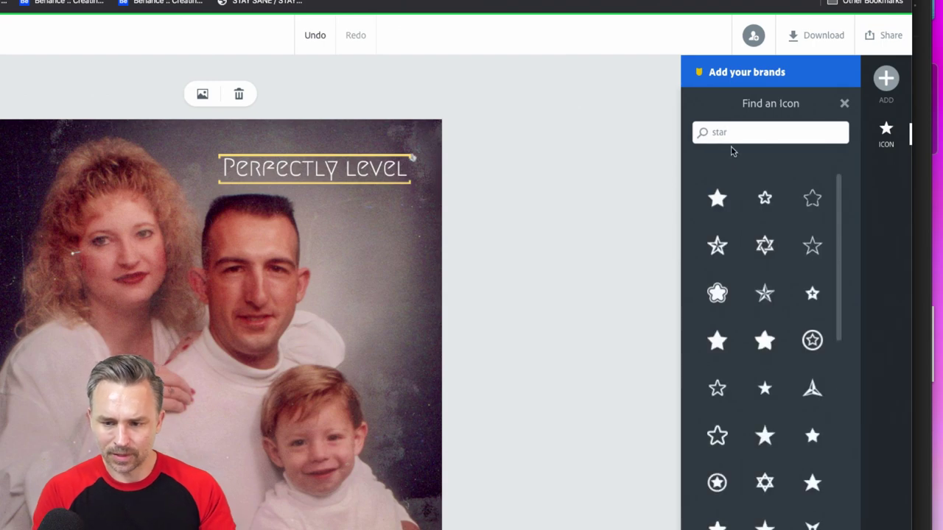
double_click(724, 134)
type("a")
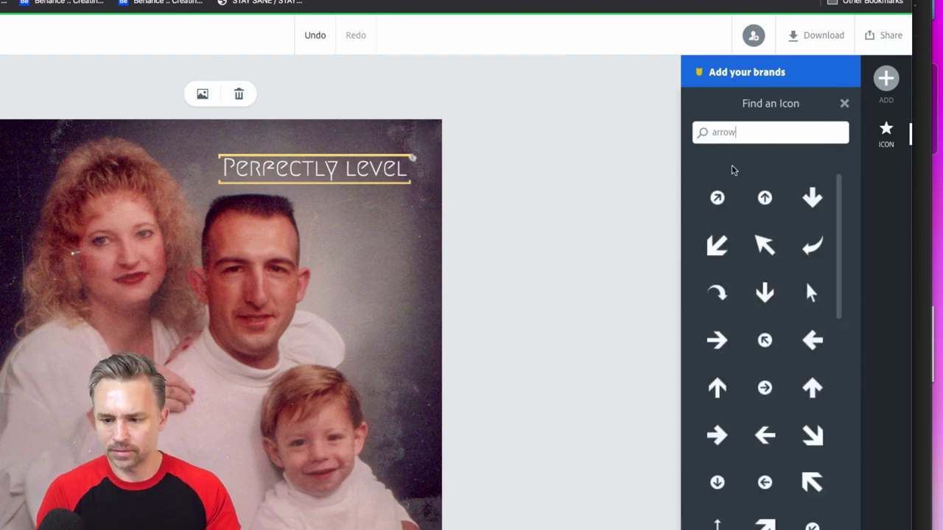
- Add the plain arrow icon pointing down-left, place it beneath the caption by the man's head and shrink it to a small size
scroll(762, 336, "down", 10)
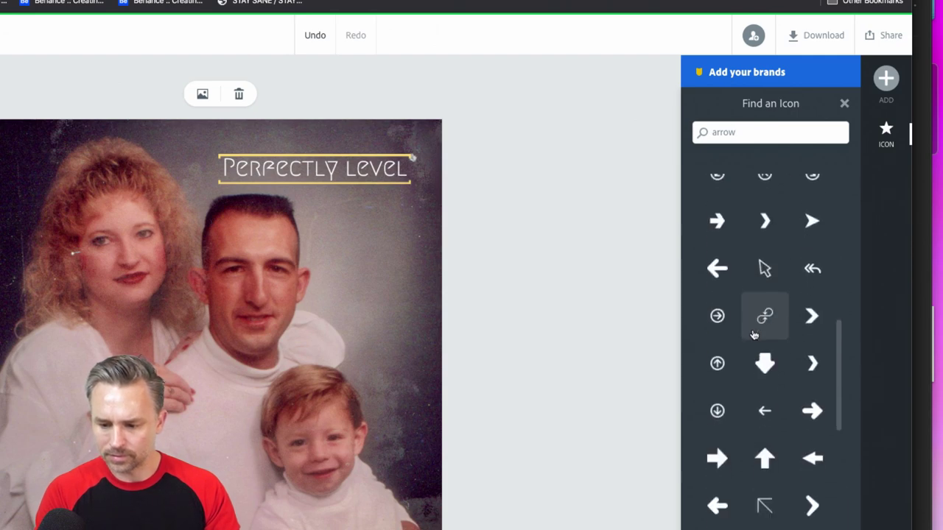
scroll(753, 335, "down", 12)
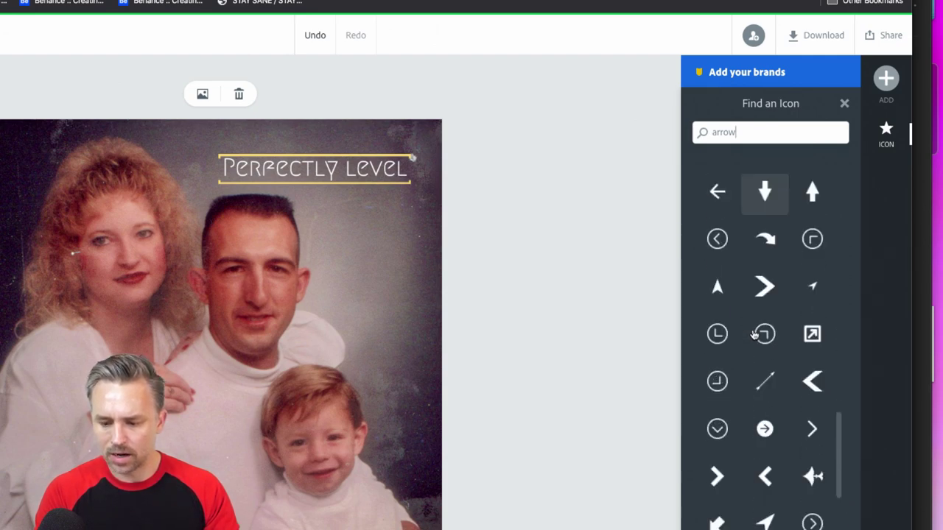
scroll(753, 335, "down", 5)
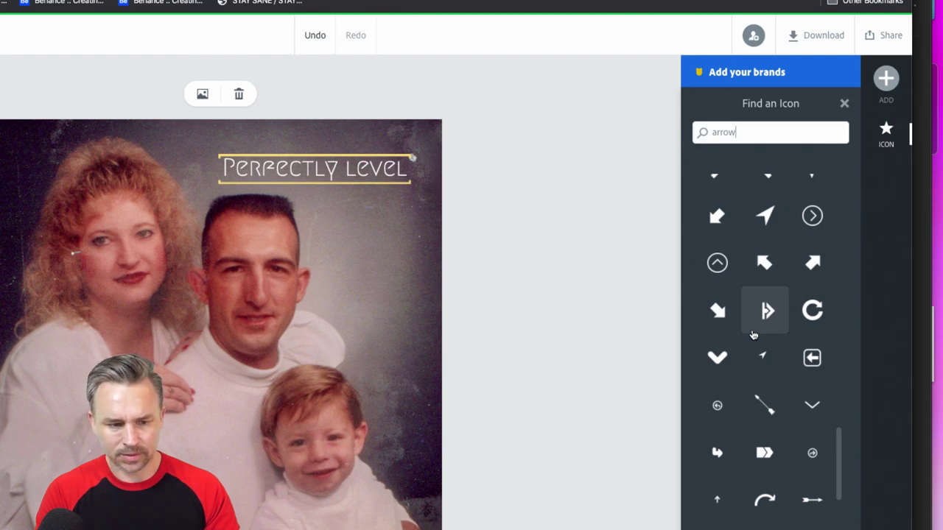
scroll(753, 335, "up", 20)
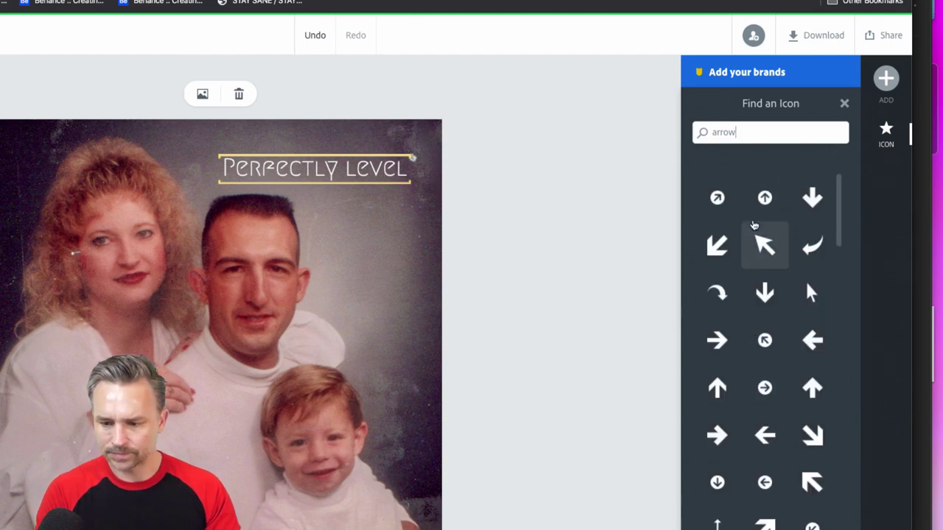
left_click(717, 245)
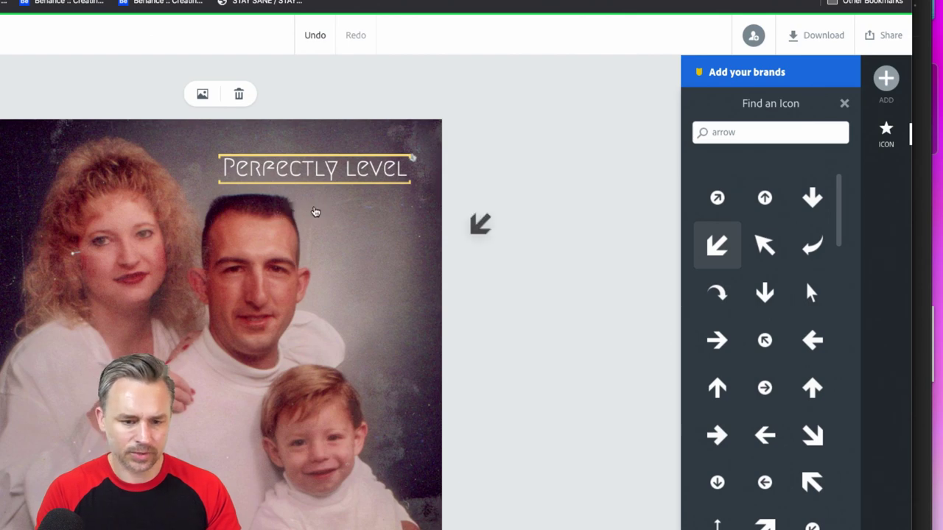
left_click(719, 252)
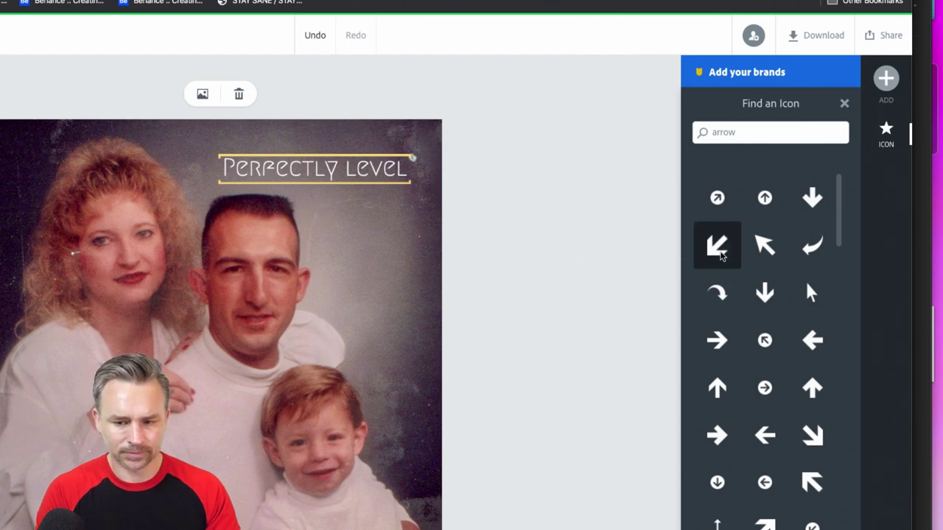
left_click_drag(410, 246, 315, 216)
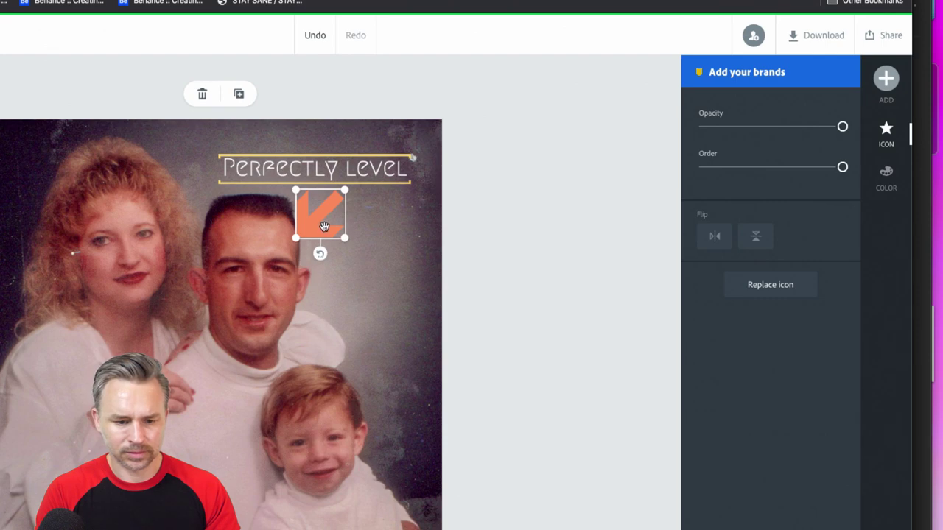
left_click_drag(345, 238, 290, 180)
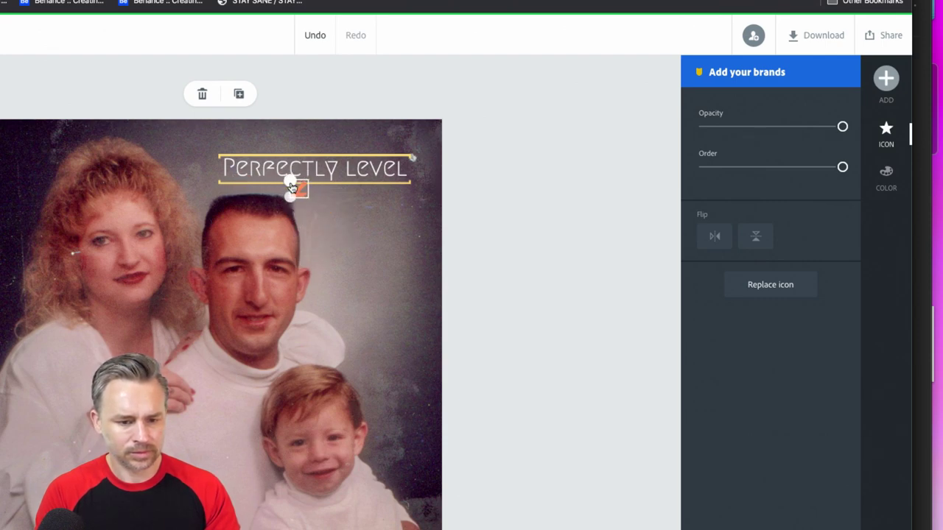
- Nudge the "Perfectly level" caption slightly up and adjust the small arrow icon in the gap above the man's hair
left_click(327, 160)
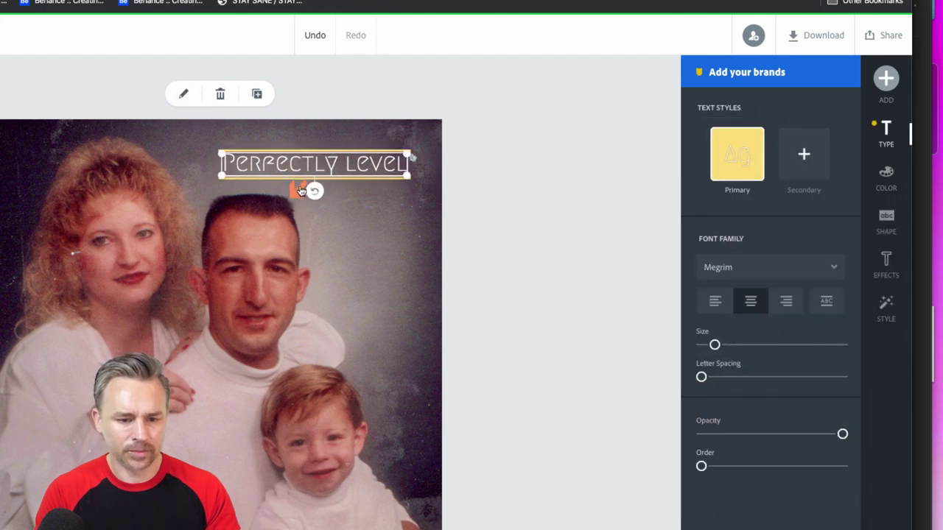
left_click(301, 190)
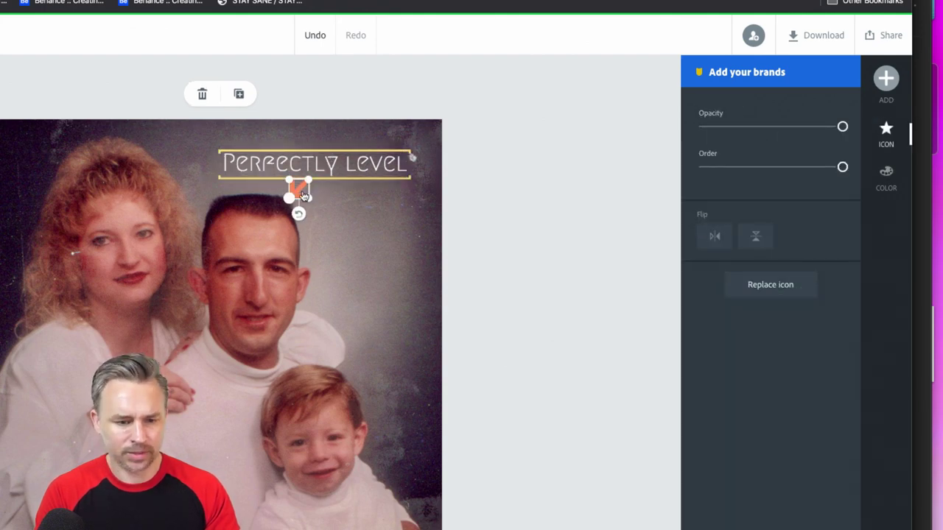
left_click_drag(289, 198, 292, 190)
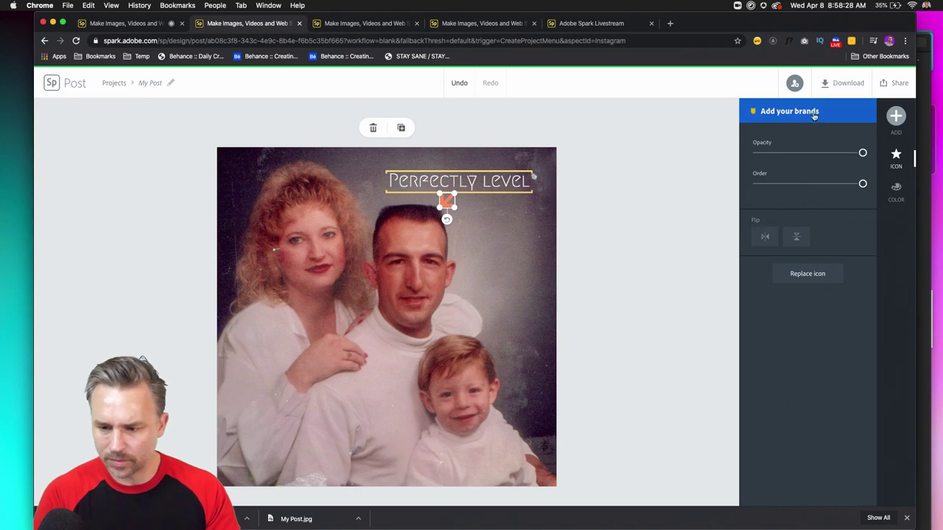
- Recolour the arrow icon with the suggested light yellow that matches the caption's lines, and deselect it
left_click(447, 203)
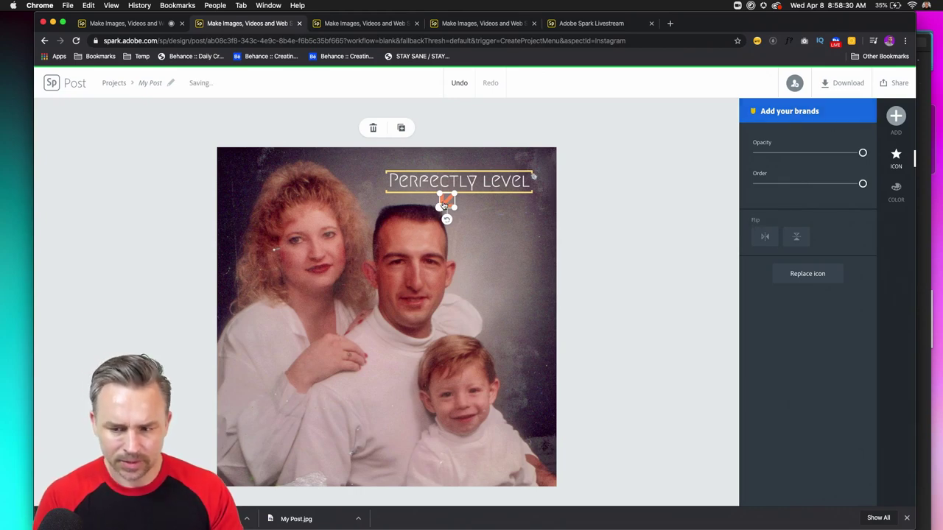
left_click(895, 190)
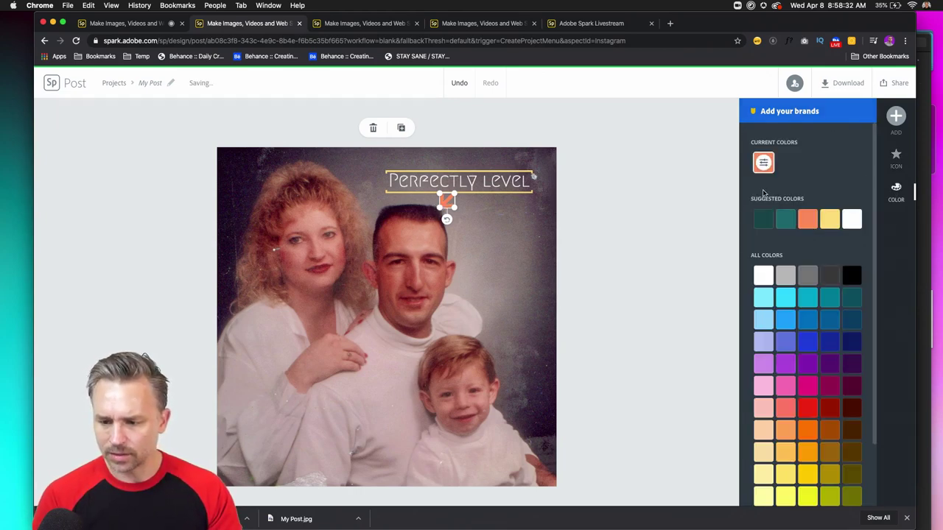
left_click(829, 219)
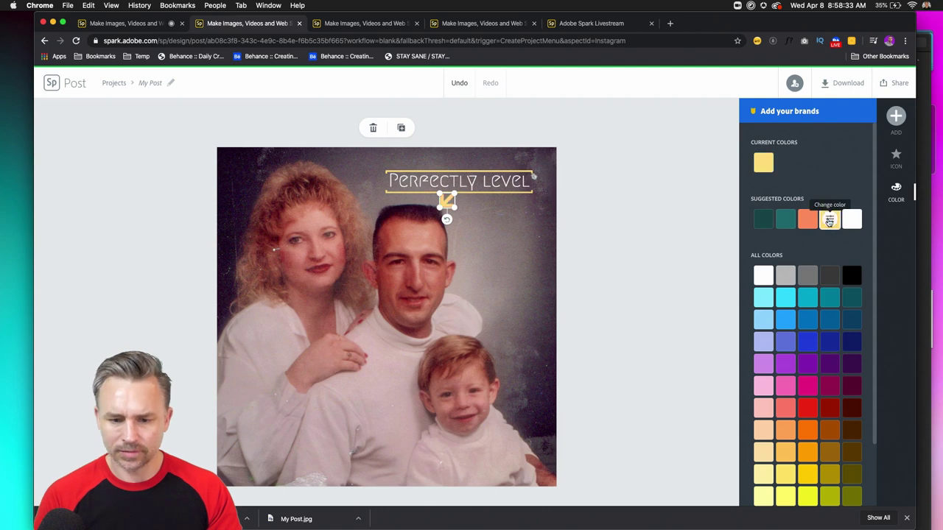
left_click(207, 162)
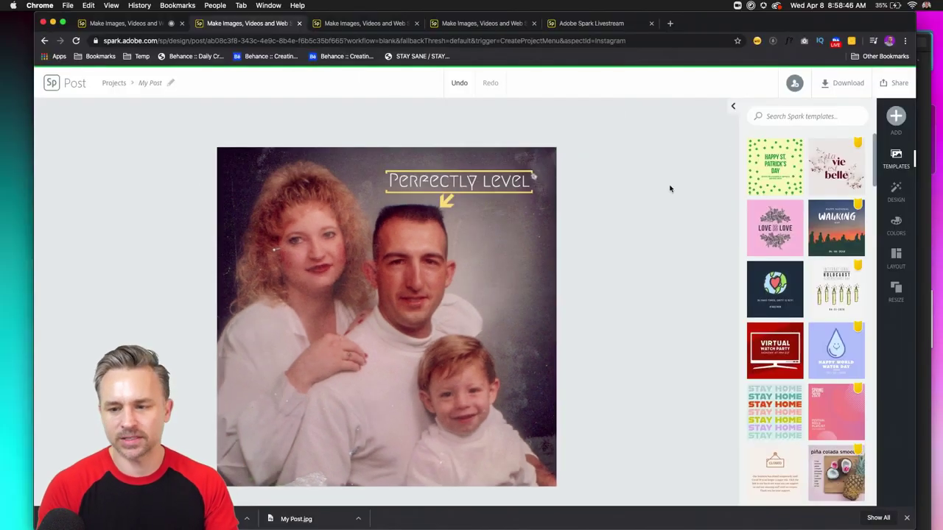
- Download the captioned family portrait as a JPG
left_click(840, 84)
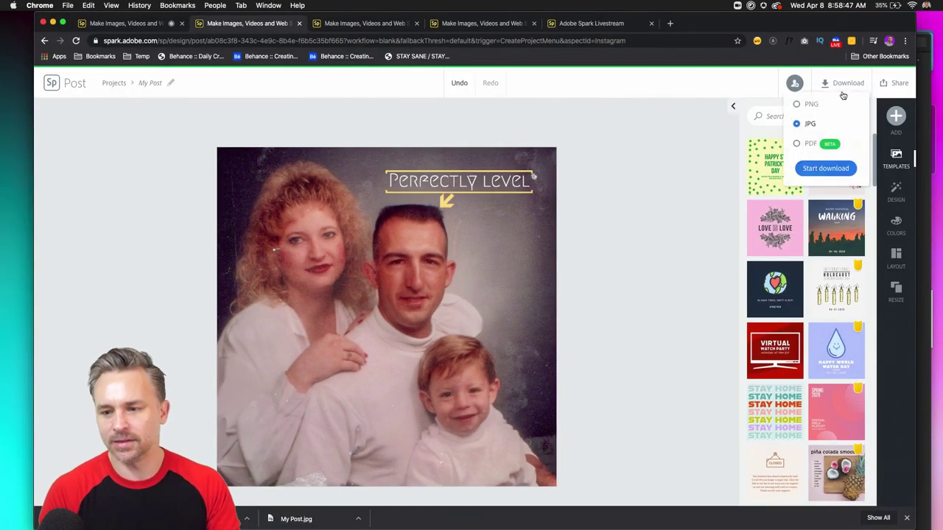
left_click(816, 169)
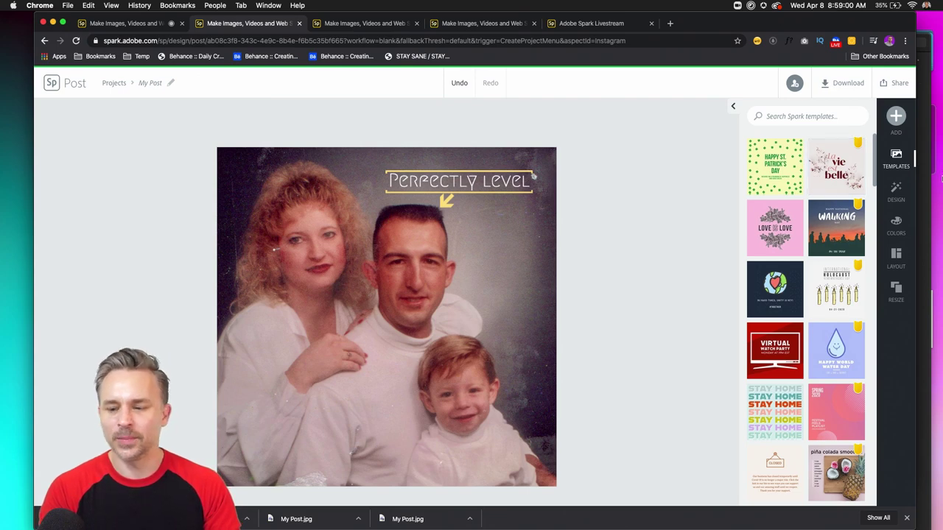
- Switch to the Evernote tips list, append "(Reconnecting)" to "Go through old family photos." and start a new bullet below it
key("super+Tab")
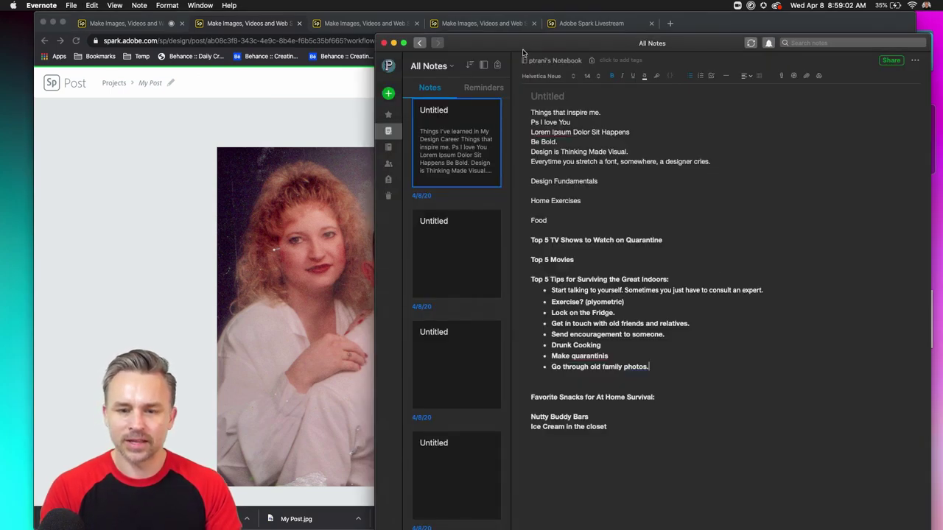
left_click_drag(522, 45, 598, 46)
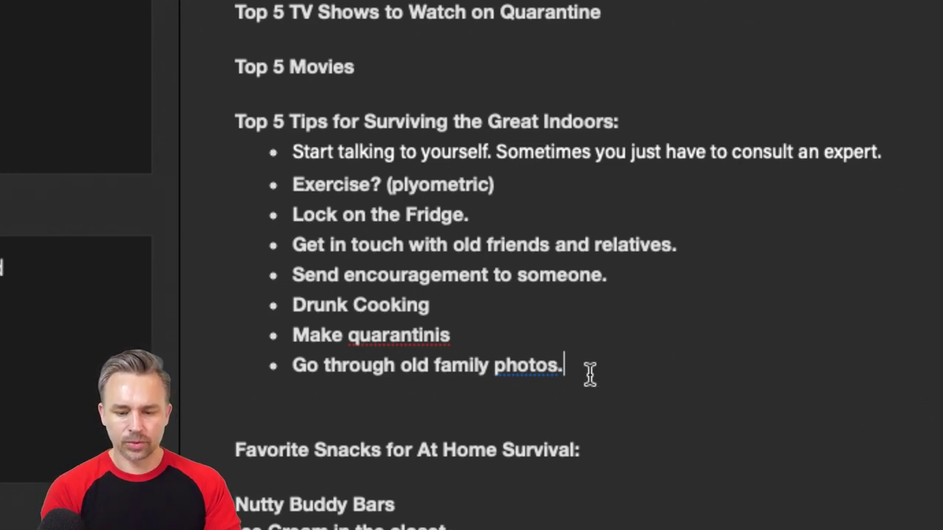
type("(")
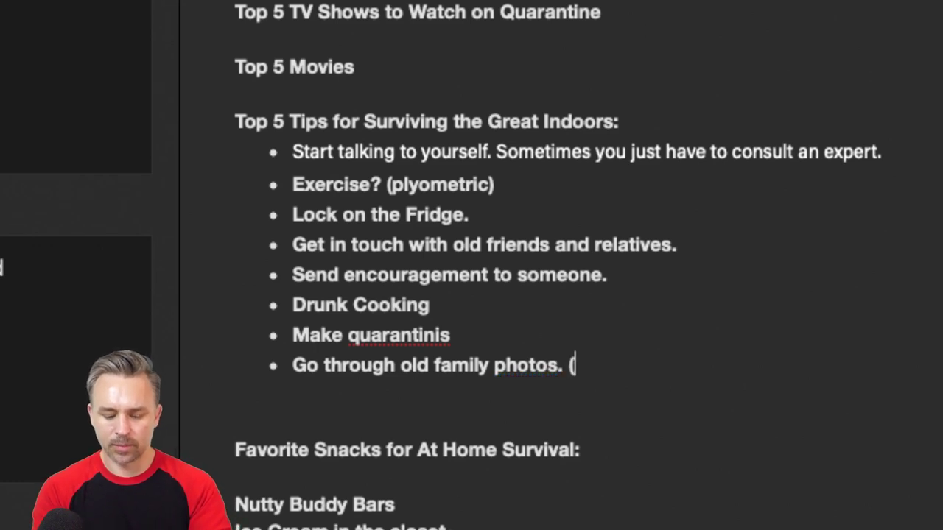
type("reconnecting)")
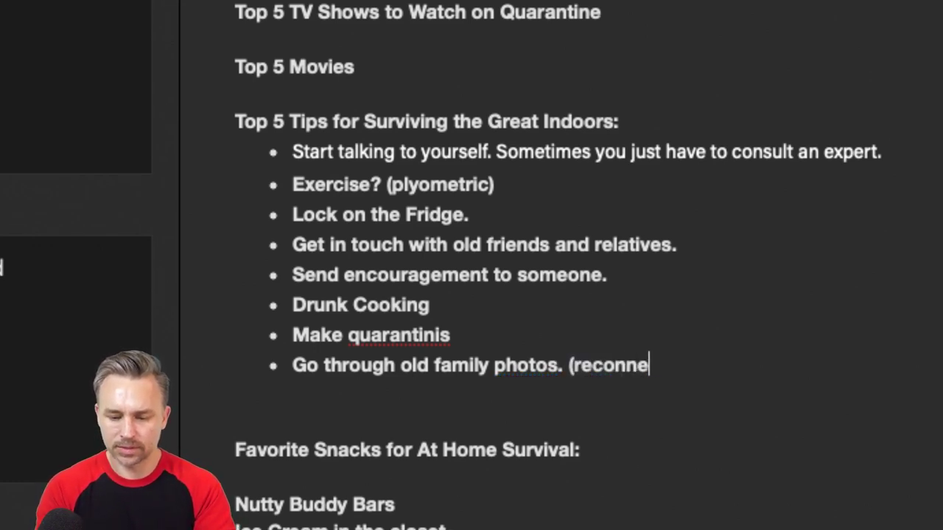
key("Return")
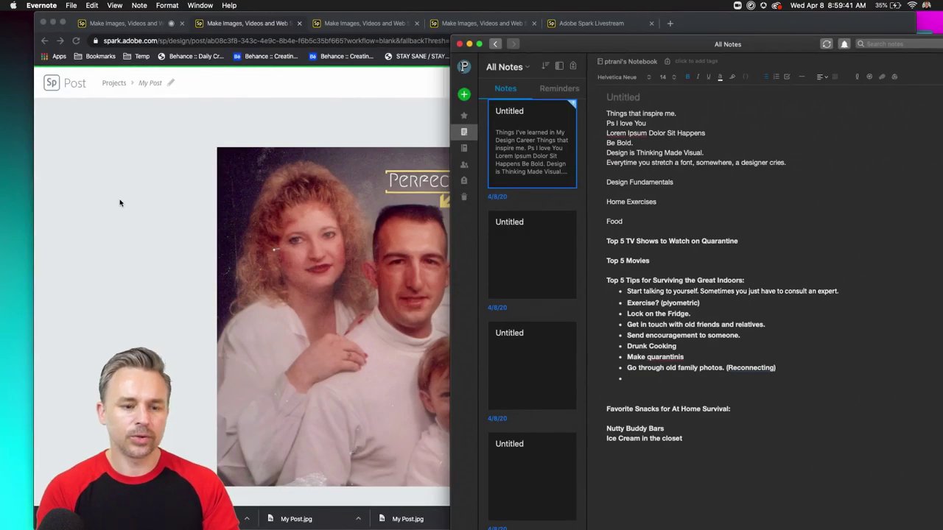
- Switch to the browser and rename the family photo post with the person's first name
left_click(120, 203)
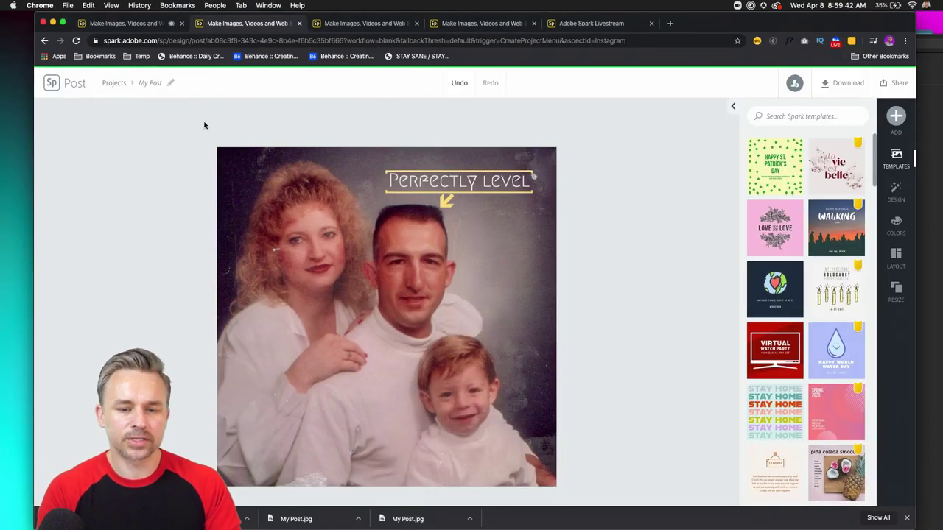
left_click(150, 83)
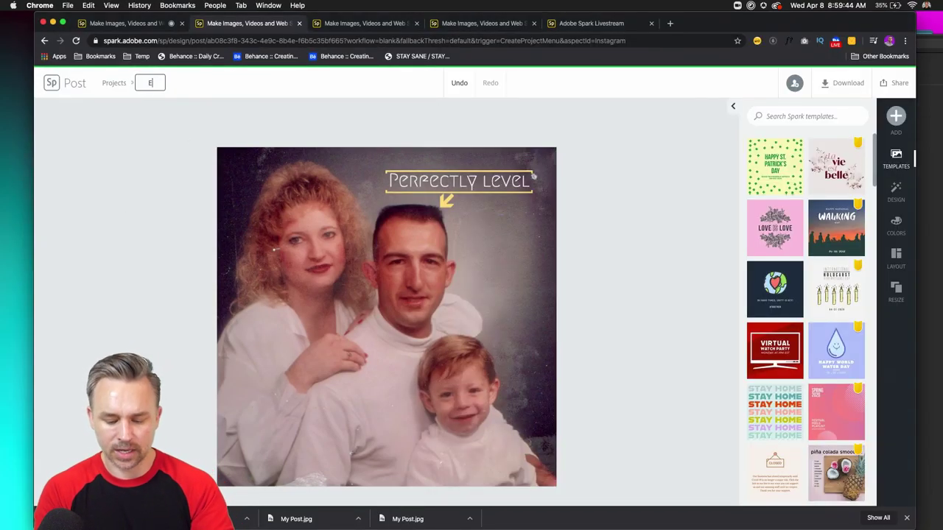
type("Eric")
left_click(155, 113)
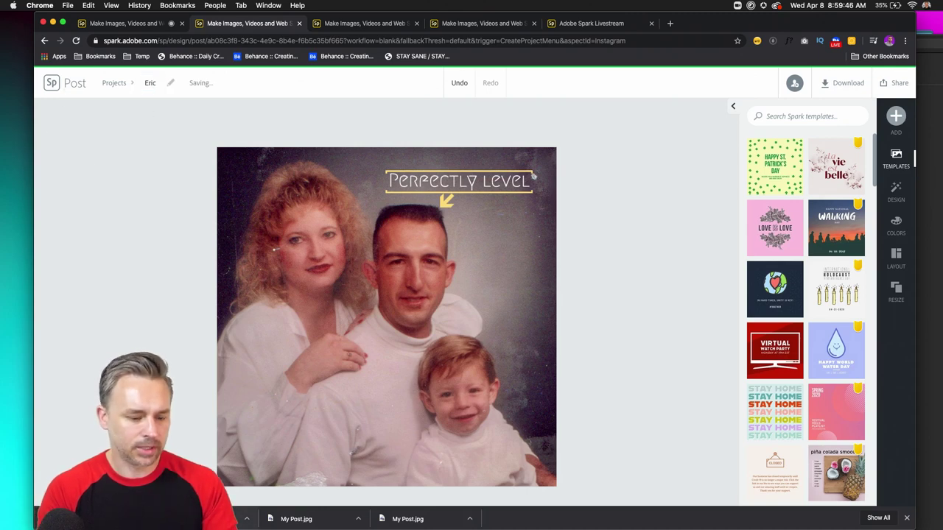
- Return to the projects overview and create a new web page project
left_click(109, 94)
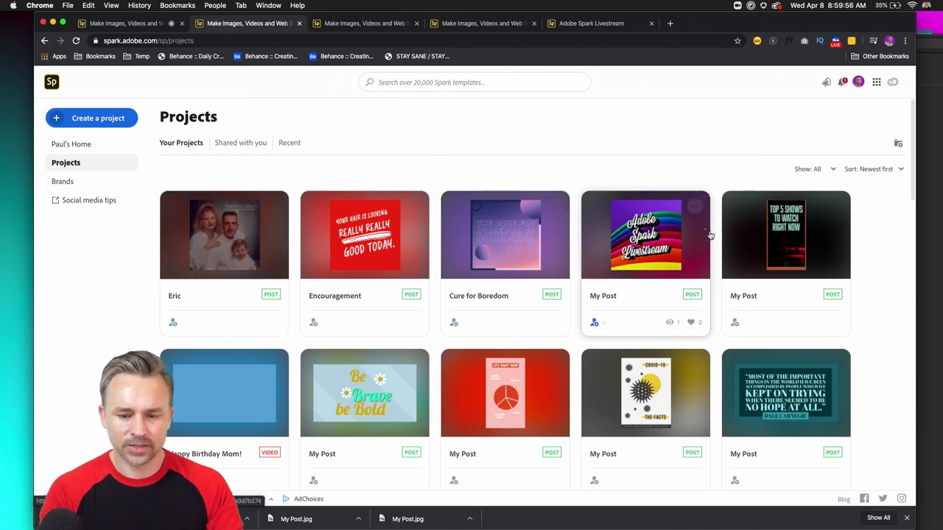
scroll(709, 225, "down", 3)
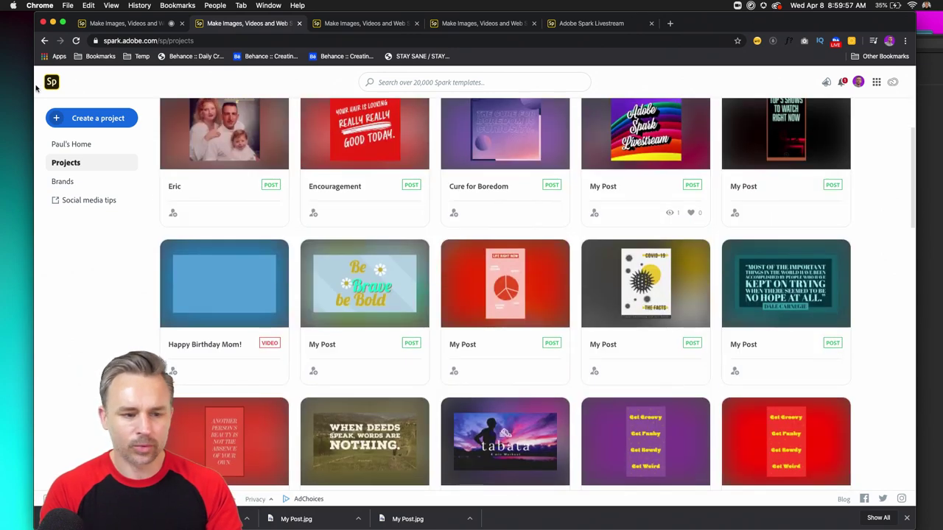
left_click(84, 123)
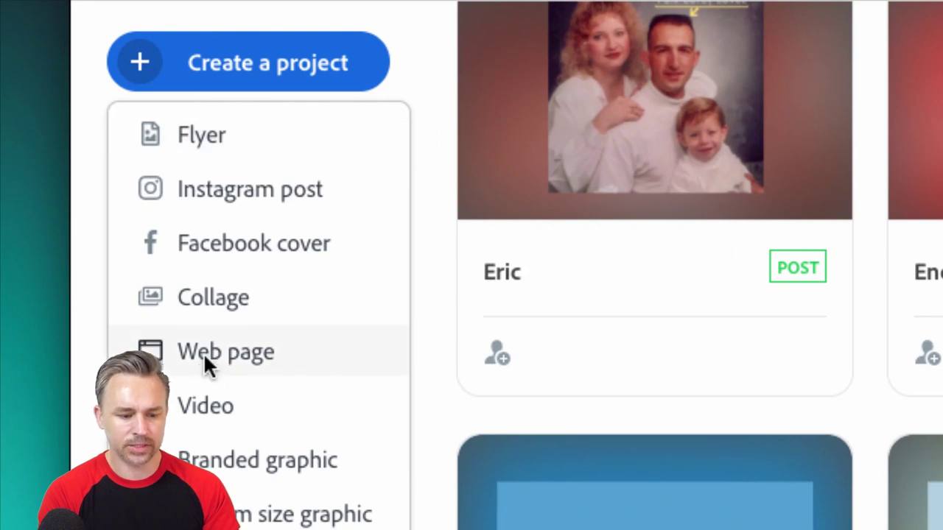
left_click(139, 284)
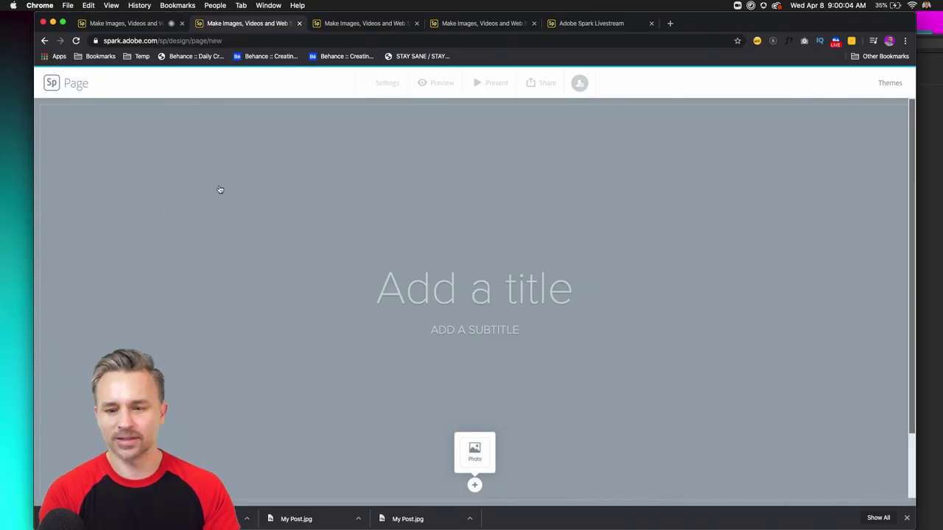
- Copy the heading "Top 5 Tips for Surviving the Great Indoors:" from the Evernote note into the web page's title
left_click(452, 287)
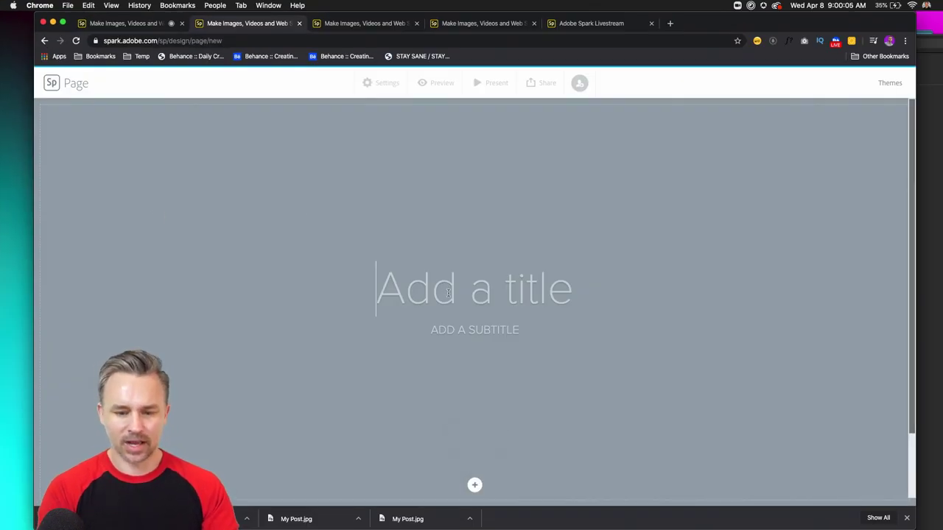
left_click(923, 103)
left_click_drag(761, 280, 599, 279)
key("super+c")
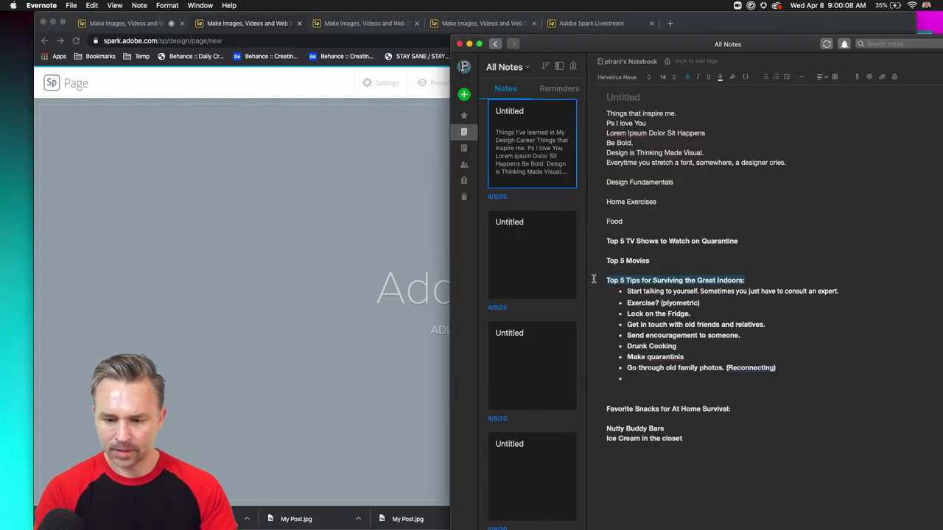
left_click(422, 280)
key("super+v")
- Trim the page title to "Tips for Surviving the Great Indoors" by removing "Top 5" and the final colon
left_click_drag(371, 265, 171, 262)
key("BackSpace")
left_click_drag(603, 313, 633, 318)
key("BackSpace")
- Enter "MY SPRING OF 2020" as the page's subtitle
left_click(458, 358)
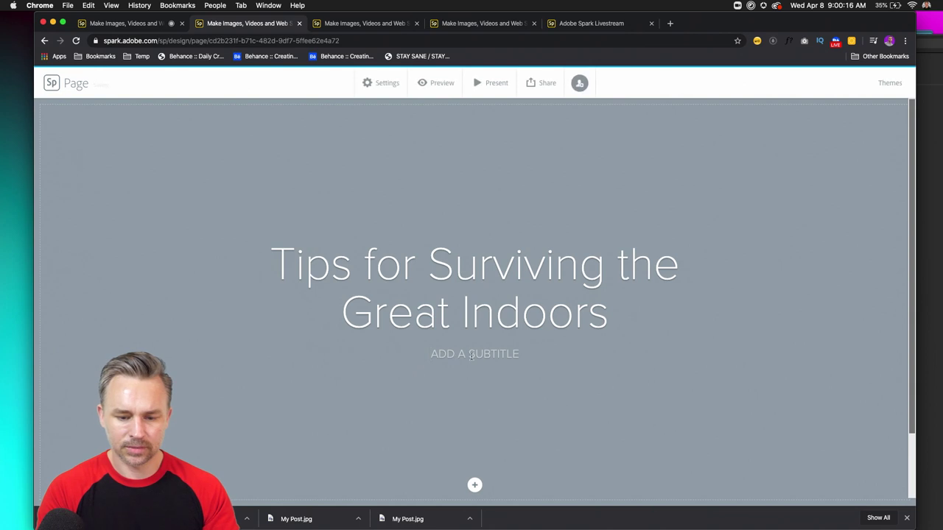
type("MY ")
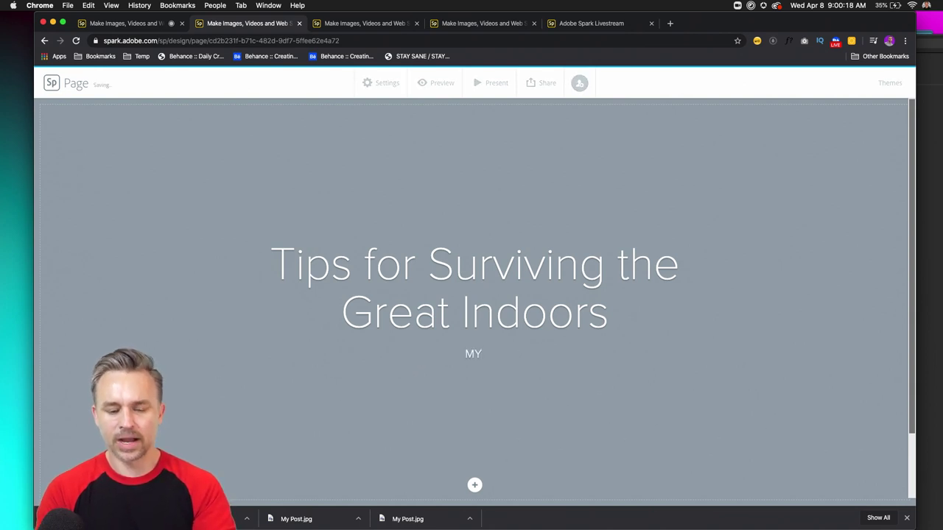
type("SPRING OF ")
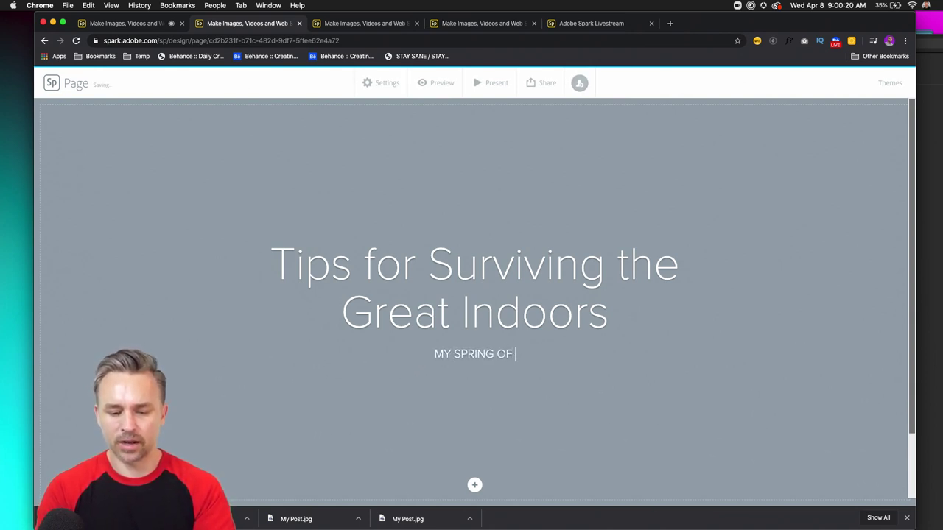
type("2020")
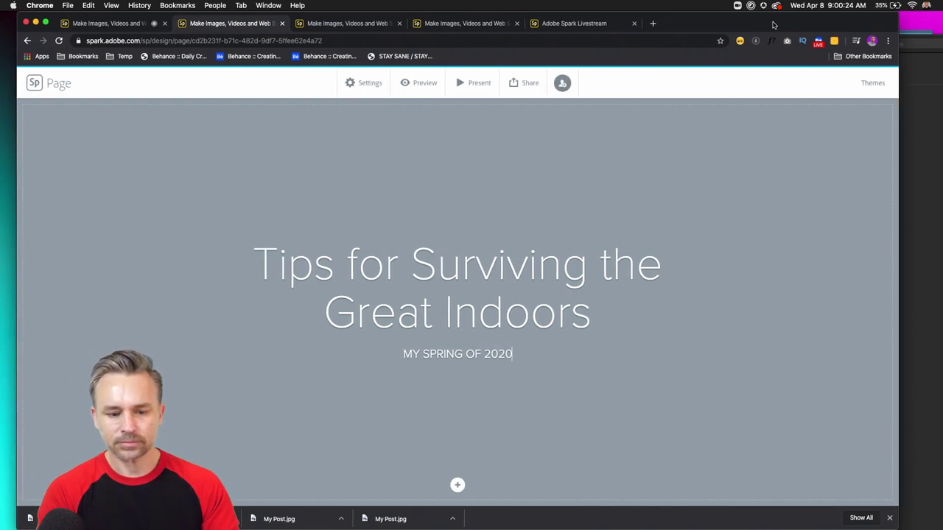
- Search the free photos for "indoor" and set the lounge photo with green chairs and a black lamp as the title background
scroll(449, 410, "down", 2)
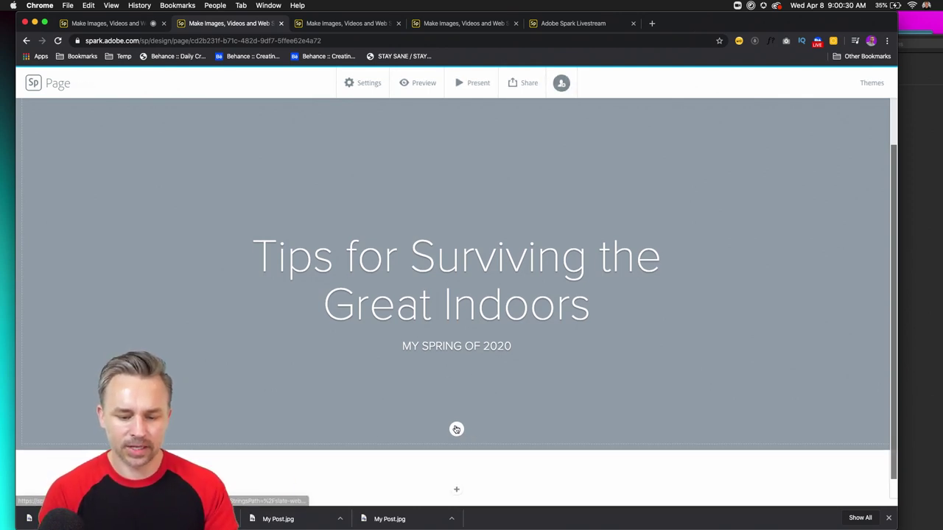
left_click(456, 428)
left_click(452, 449)
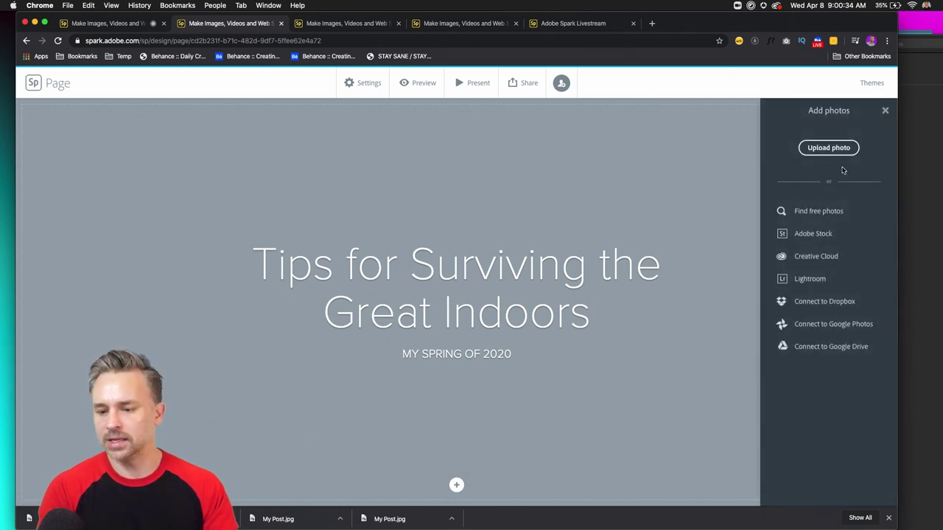
left_click(804, 212)
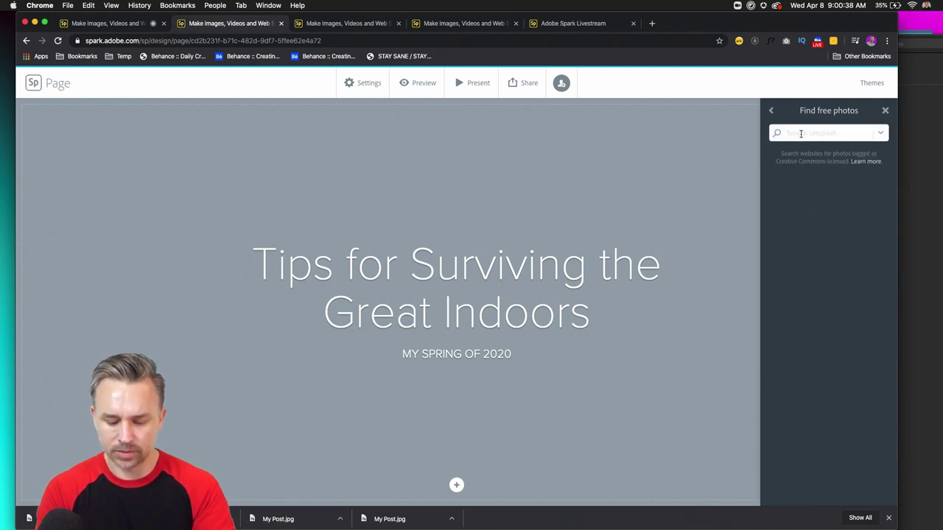
type("In")
key("Return")
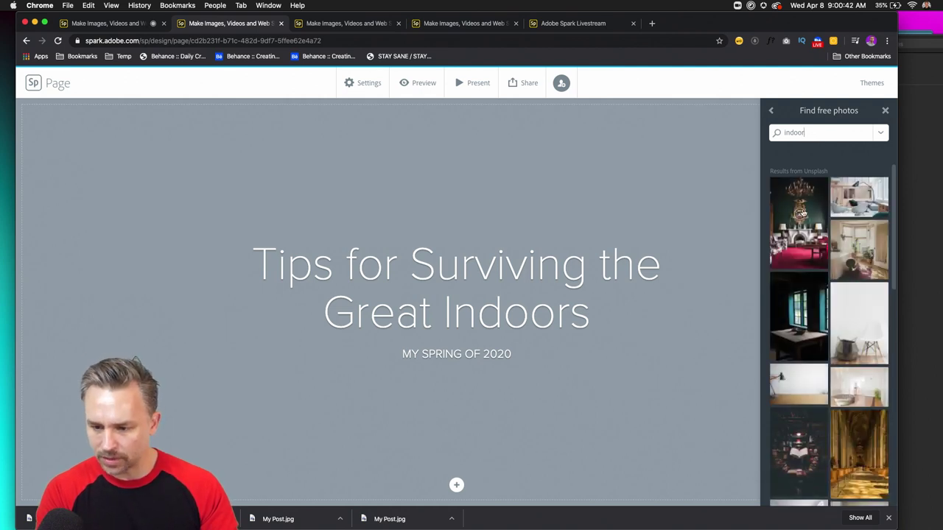
left_click(852, 200)
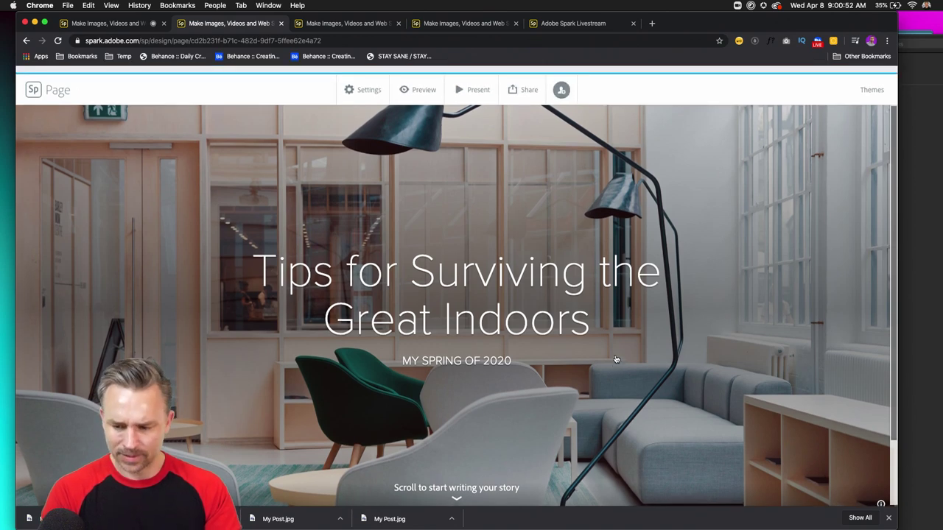
scroll(616, 359, "down", 2)
scroll(490, 430, "up", 2)
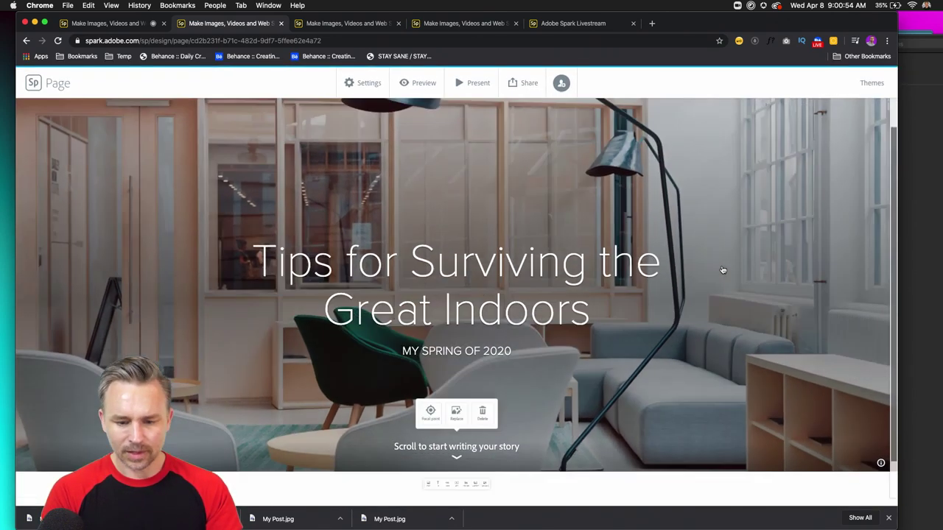
- Replace the title background with the photo of a wooden desk and yellow chair, and close the photo search
left_click(455, 451)
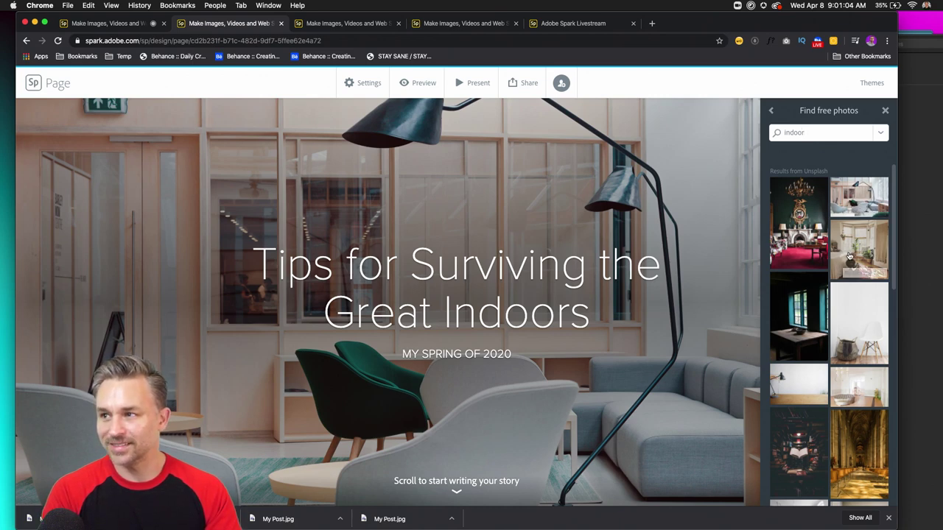
scroll(848, 255, "down", 5)
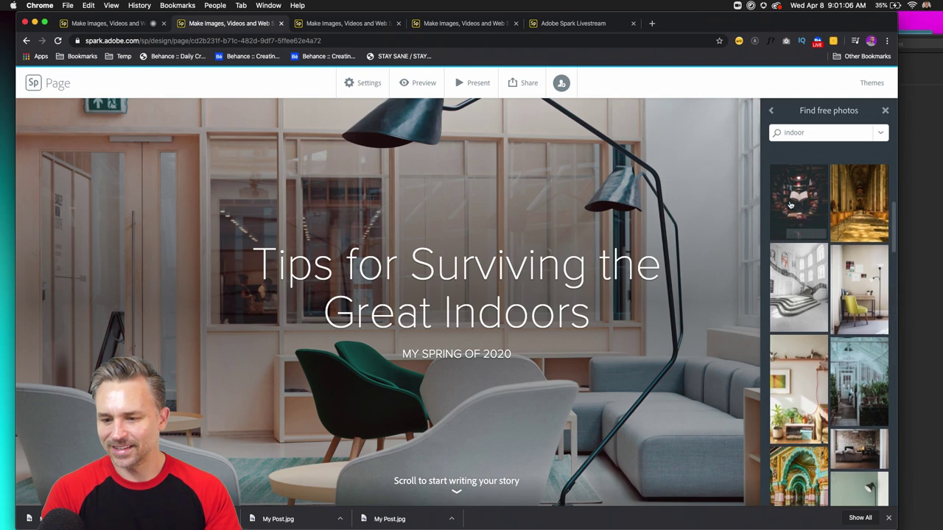
scroll(847, 309, "down", 2)
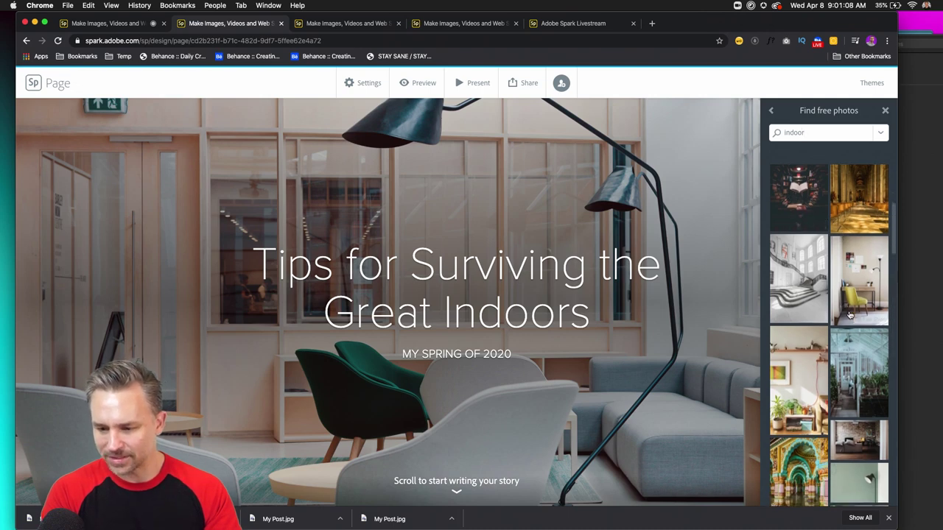
left_click(849, 281)
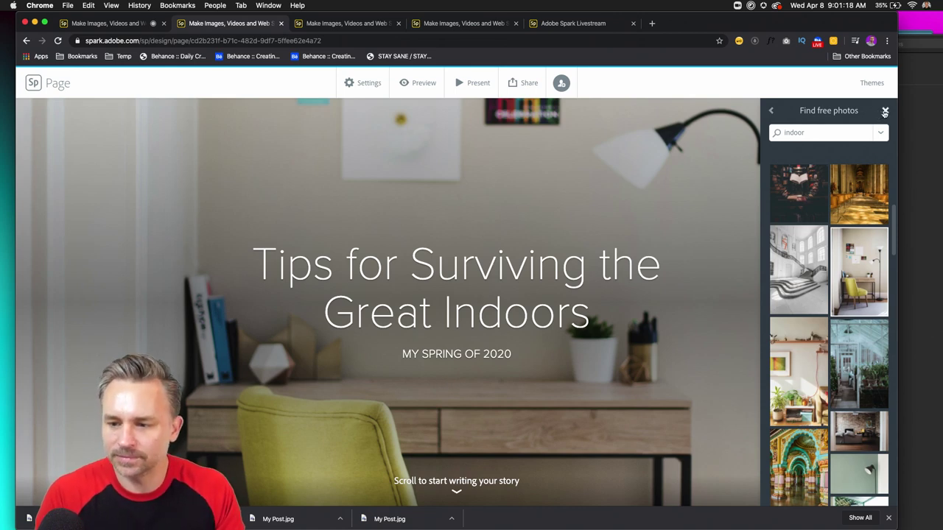
left_click(884, 110)
- Add a text section below the title with "here's my top tips." followed by the "Lorem ipsum dolor amet flannel" placeholder paragraph
scroll(322, 253, "down", 1)
scroll(321, 252, "down", 2)
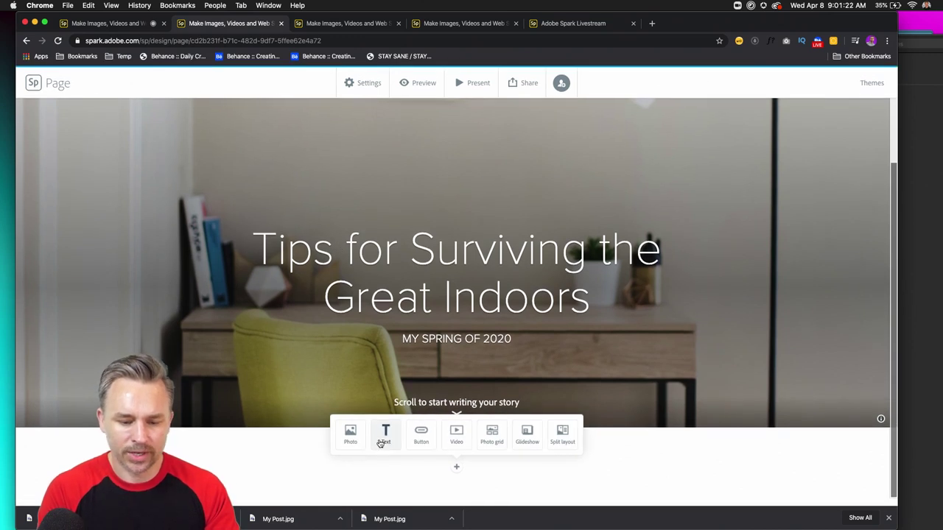
left_click(386, 436)
type("here's my top tips. I")
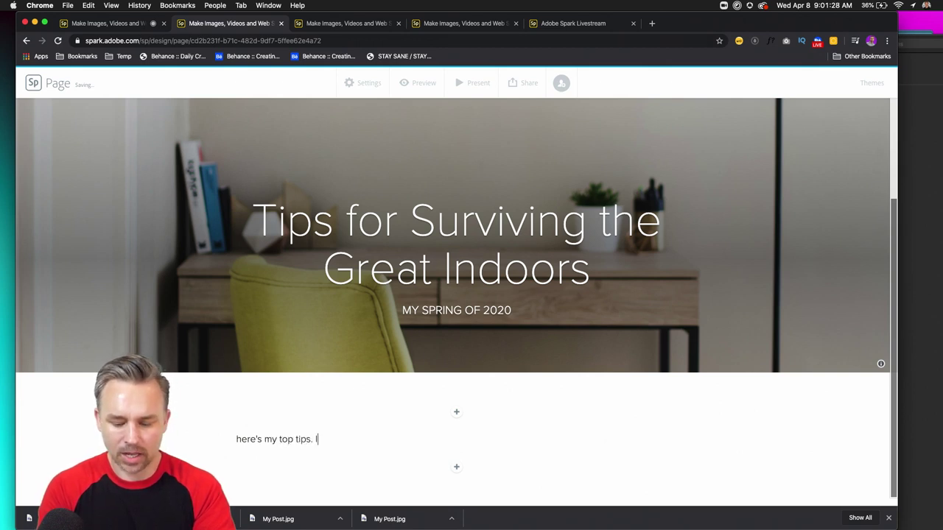
key("BackSpace")
key("BackSpace")
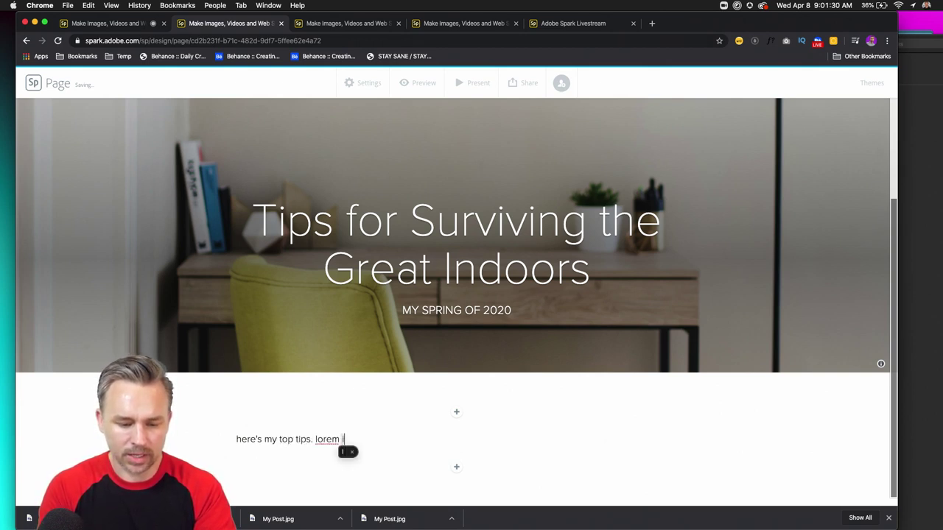
key("BackSpace")
key("BackSpace")
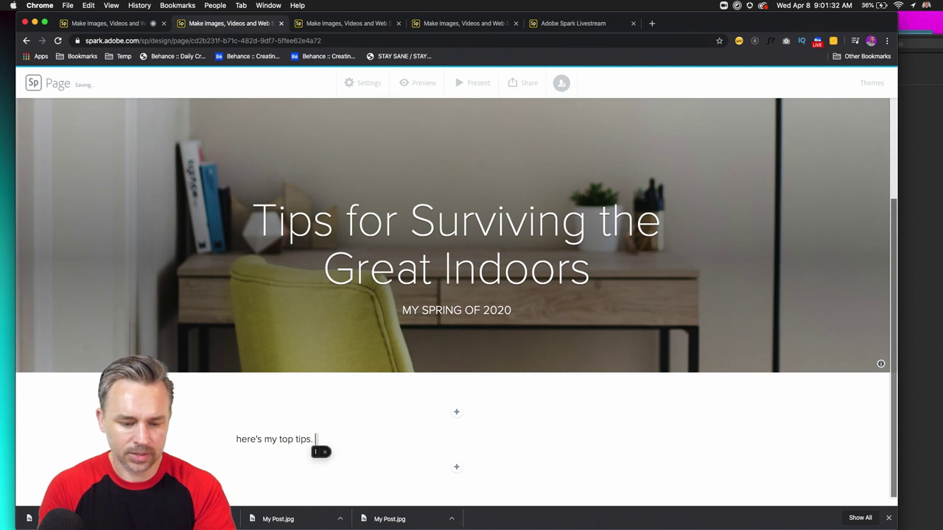
type("Lorem ipsum dolor amet flannel direct trade brunch, mumblecore cray shabby chic celiac forage. Keytar actually yuccie edison bulb. Mumblecore shaman butcher, copper mug blue bottle godard kale chips seitan knausgaard farm-to-table pok pok portland kogi sartorial. Meggings bicycle rights banh mi pickled. Single-origin coffee gochujang ugh vexillologist glossier banjo iceland flexitarian activated charcoal. Chambray ennui truffaut edison bulb butcher la croix yr. Franzen kitsch vice flannel la croix YOLO.")
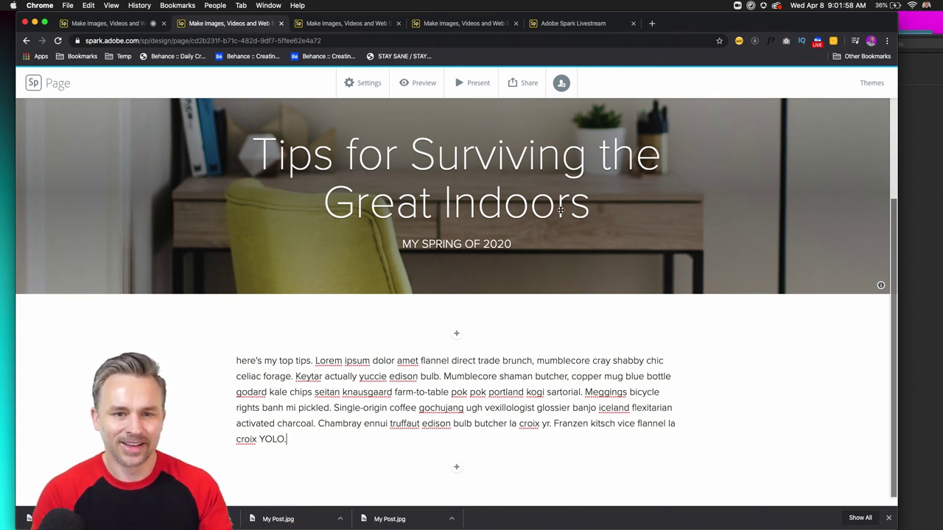
left_click(483, 372)
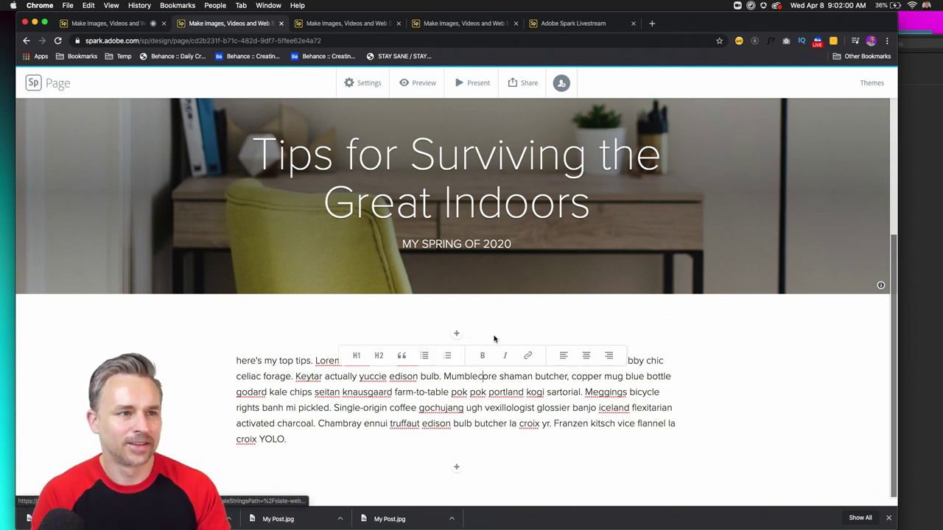
left_click(416, 439)
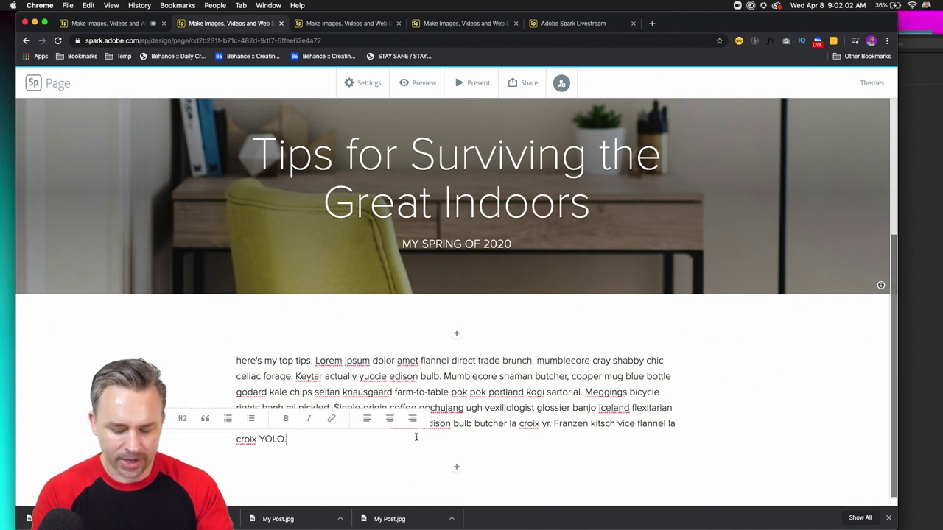
- Open TextExpander, examine the contents and abbreviation of the "loremm" snippet, and close its window
key("super+space")
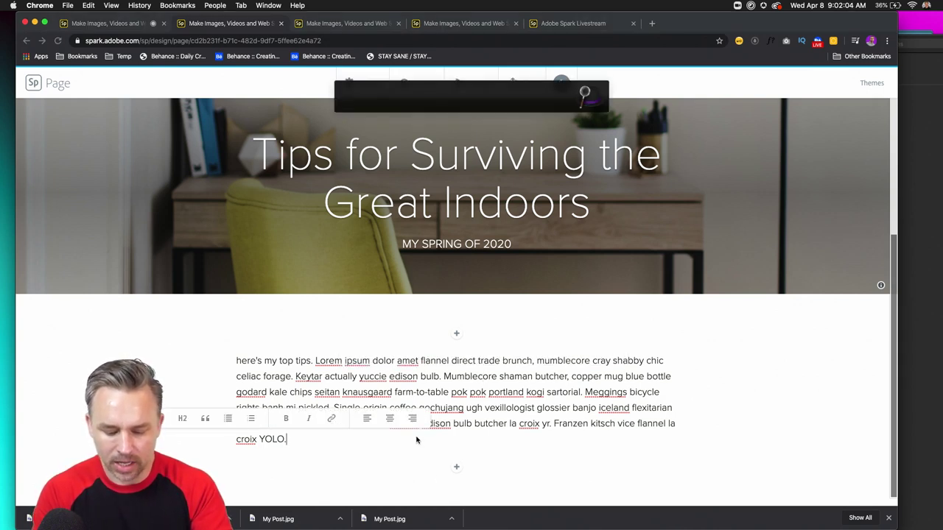
type("text")
key("Return")
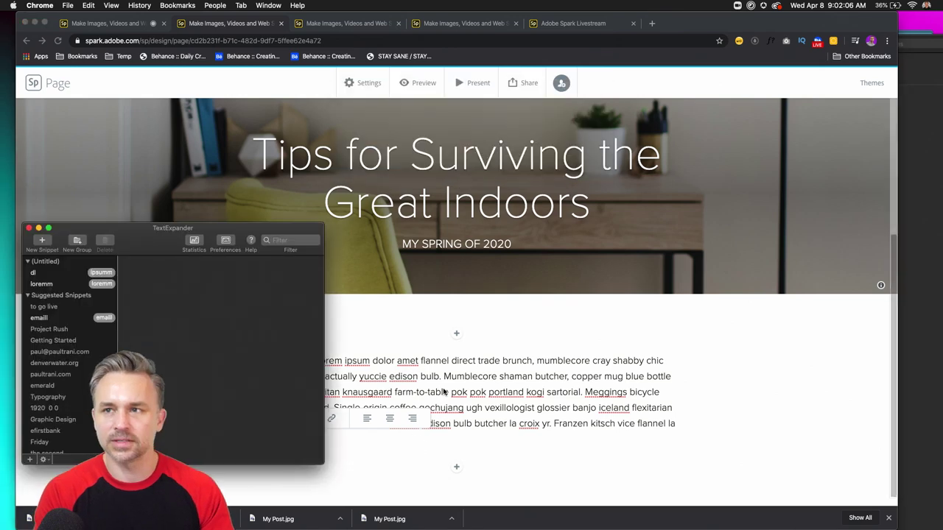
left_click(39, 285)
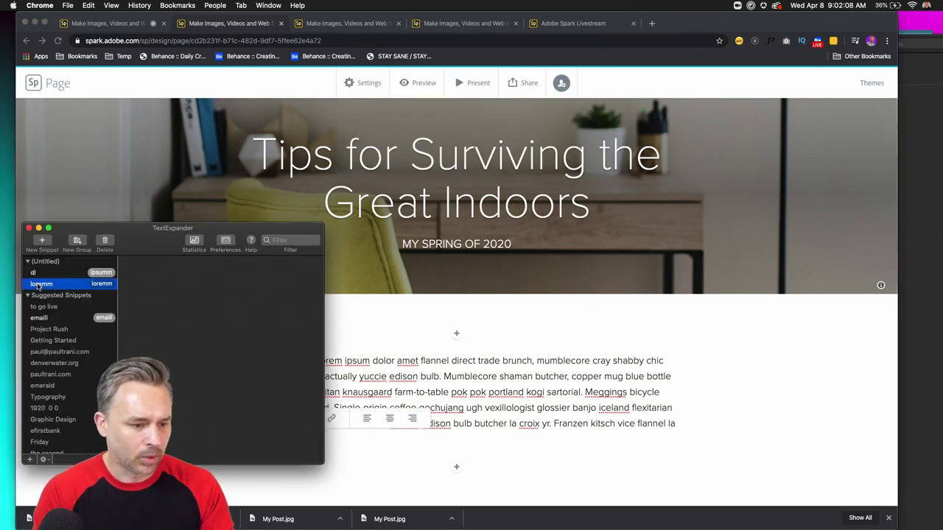
left_click_drag(146, 241, 561, 247)
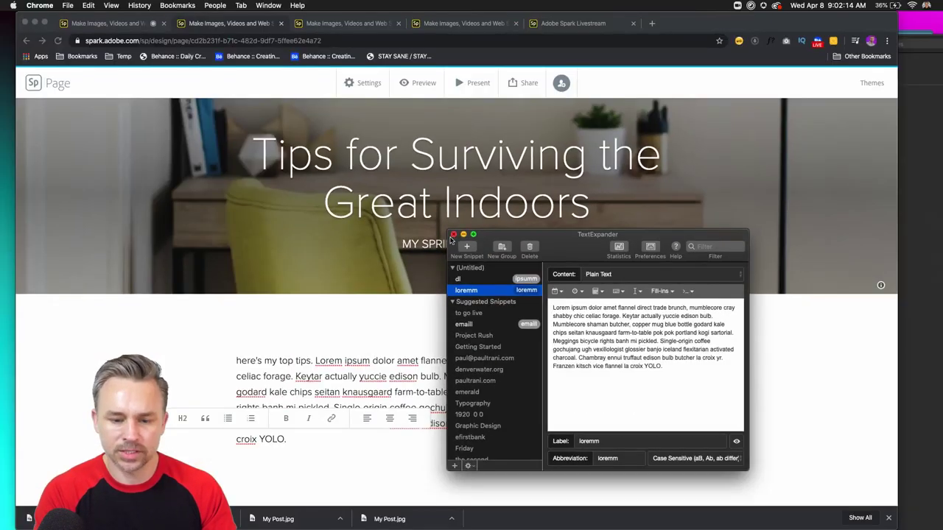
left_click(453, 235)
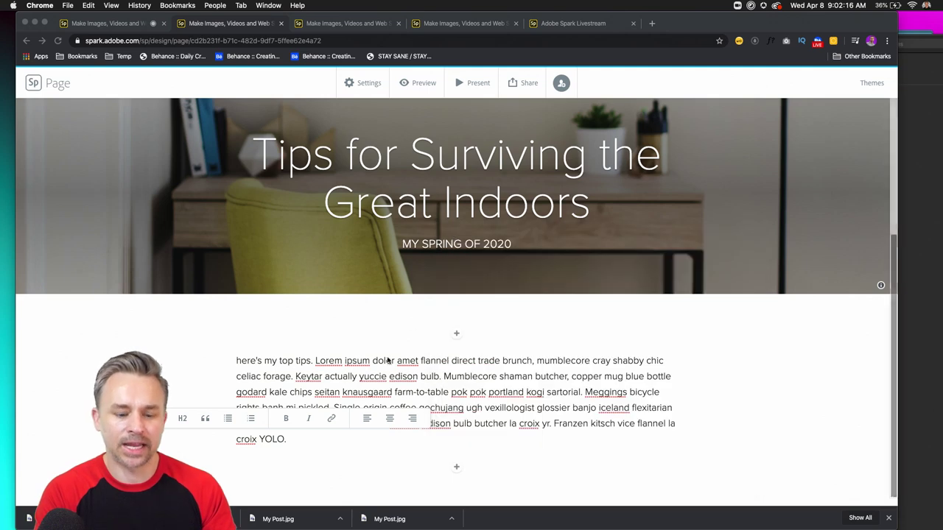
scroll(455, 441, "down", 1)
scroll(455, 435, "up", 1)
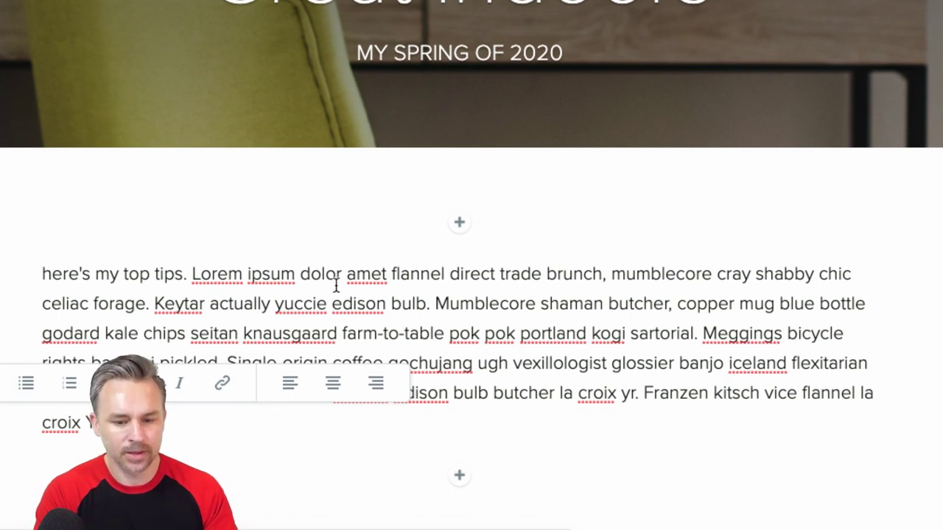
double_click(415, 274)
double_click(519, 274)
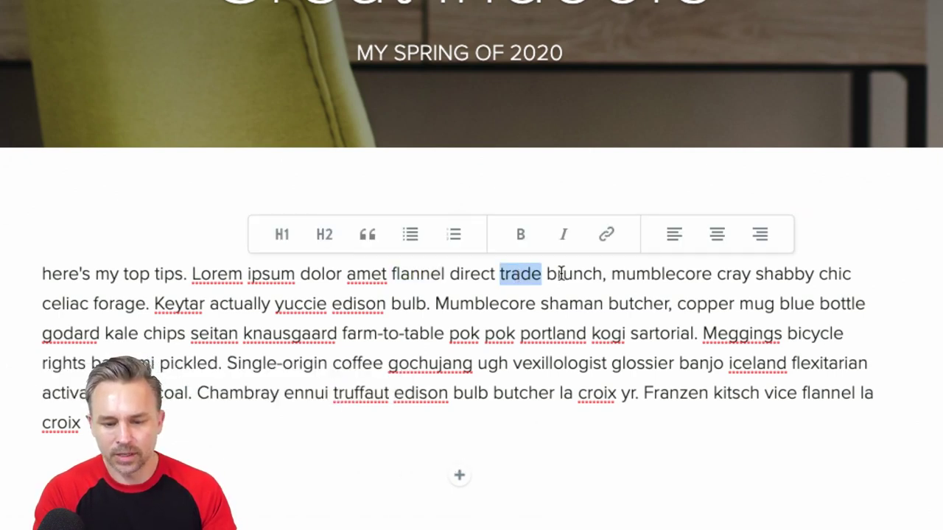
double_click(573, 274)
double_click(644, 274)
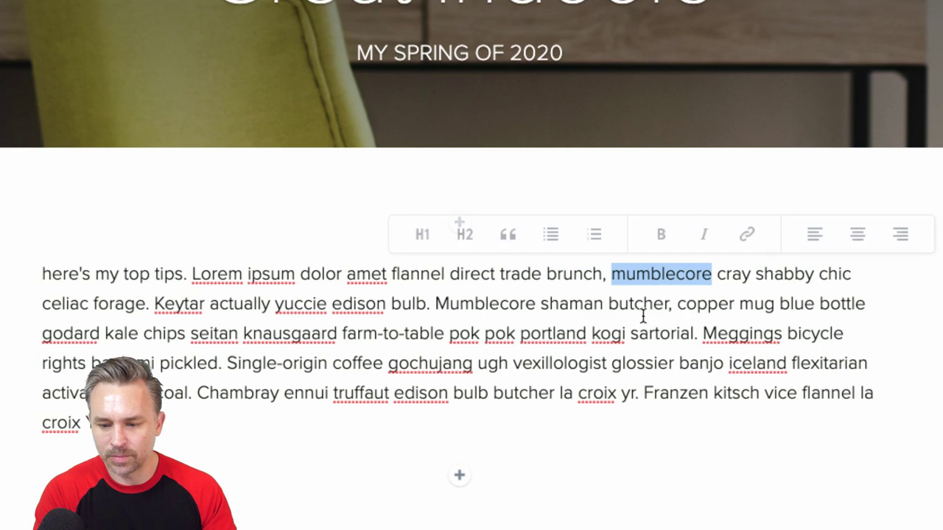
double_click(703, 304)
double_click(756, 304)
left_click(67, 456)
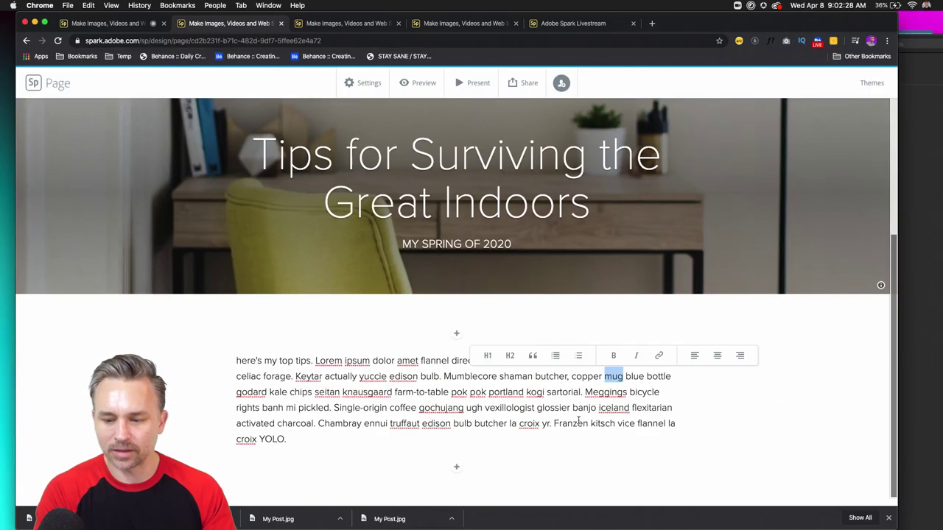
- Add a new empty text section directly below the placeholder paragraph
left_click(294, 439)
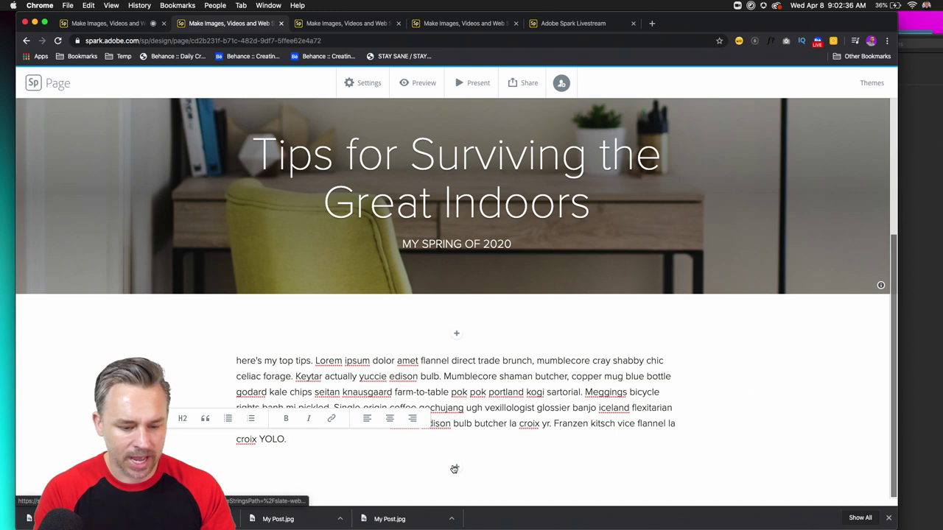
key("Return")
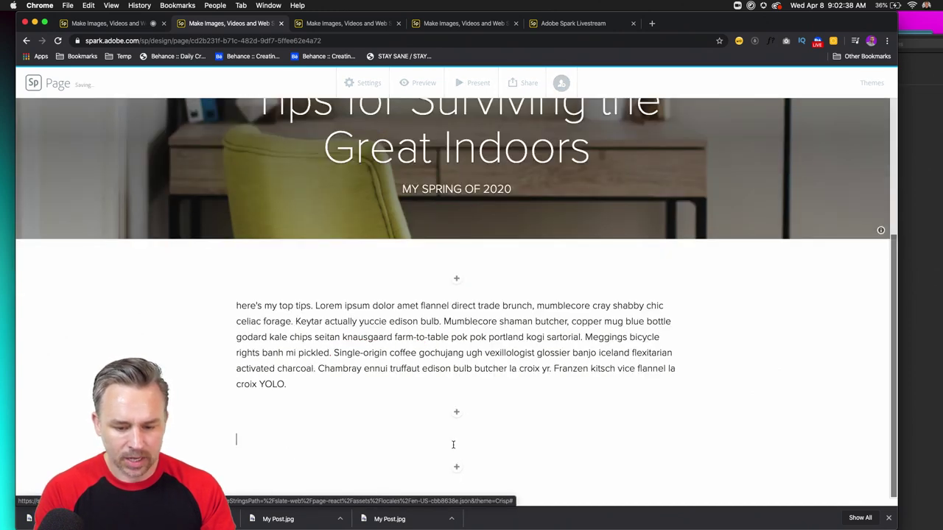
left_click(456, 469)
left_click(386, 434)
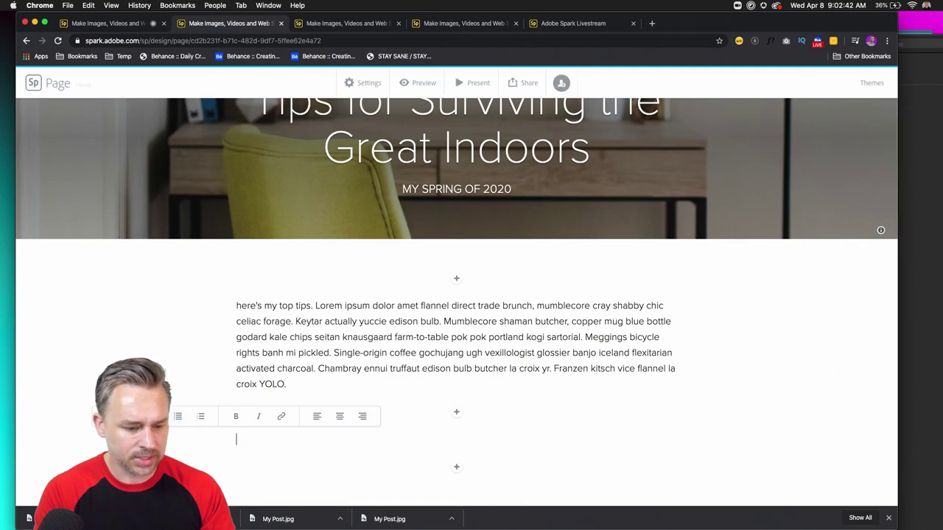
- Copy the tip "Get in touch with old friends and relatives." from the Evernote note into the new text section of the Spark page as a heading
left_click(938, 171)
left_click(650, 313)
left_click_drag(702, 317, 604, 317)
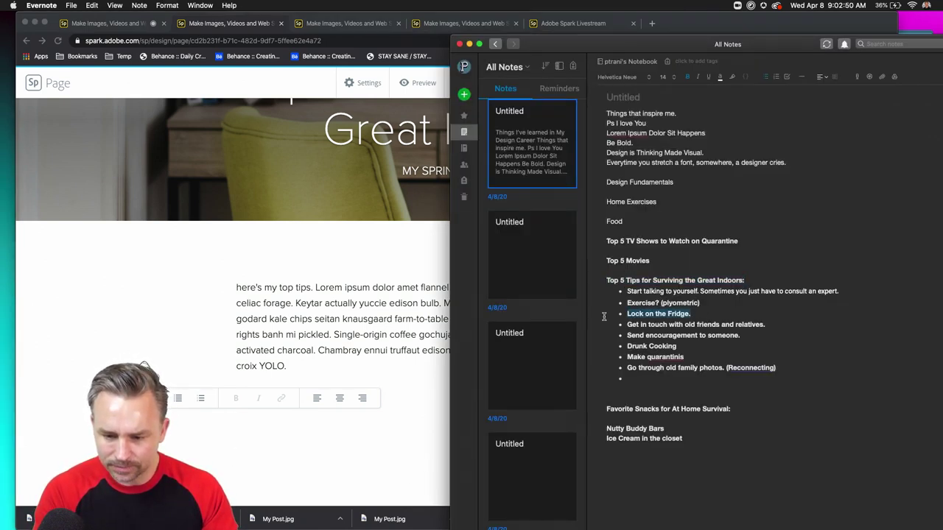
left_click_drag(771, 326, 590, 326)
key("super+c")
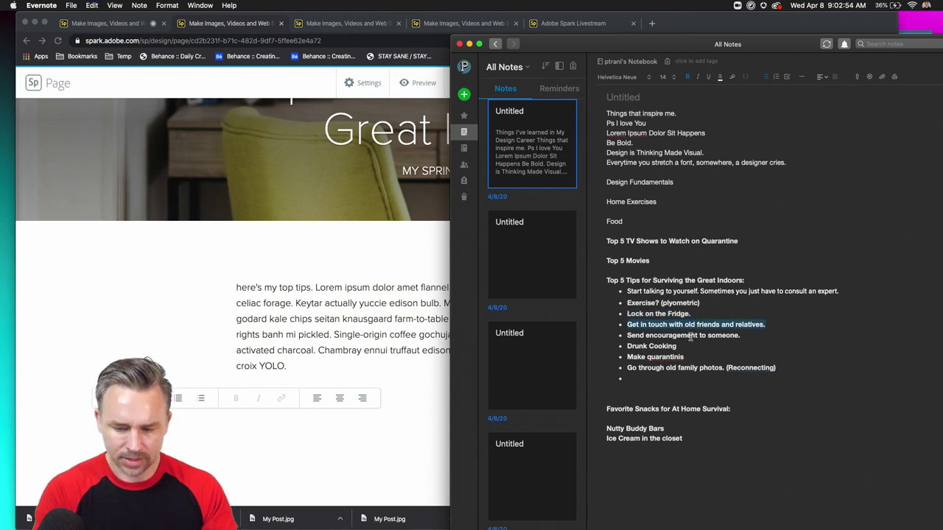
key("super+Tab")
left_click(273, 467)
key("super+v")
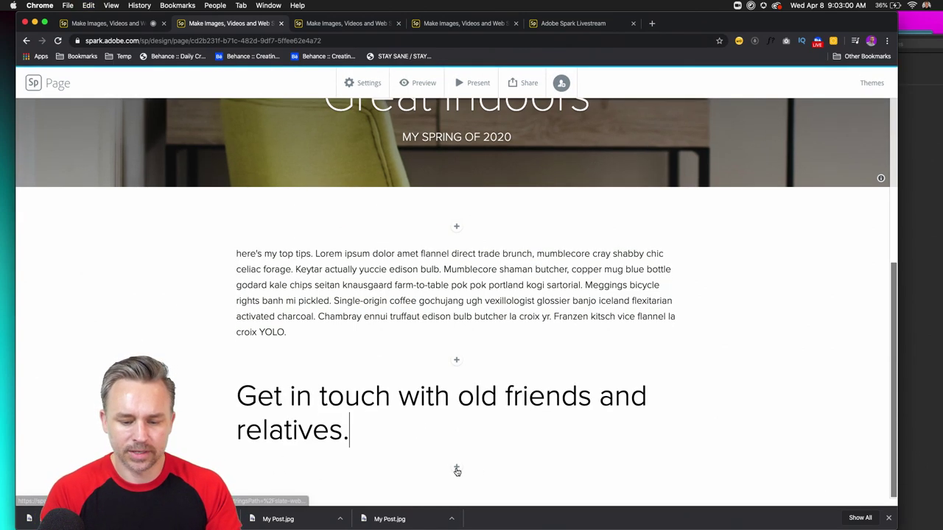
left_click(456, 470)
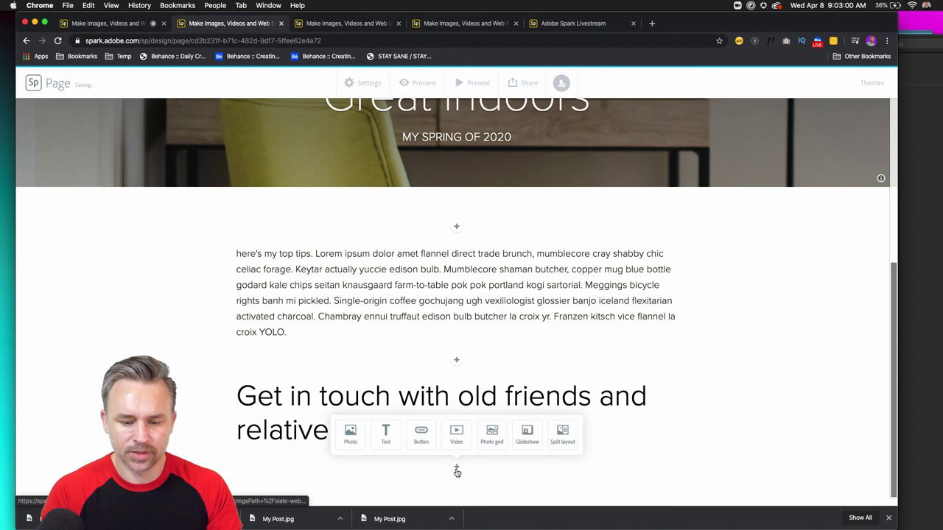
left_click(350, 436)
left_click(814, 131)
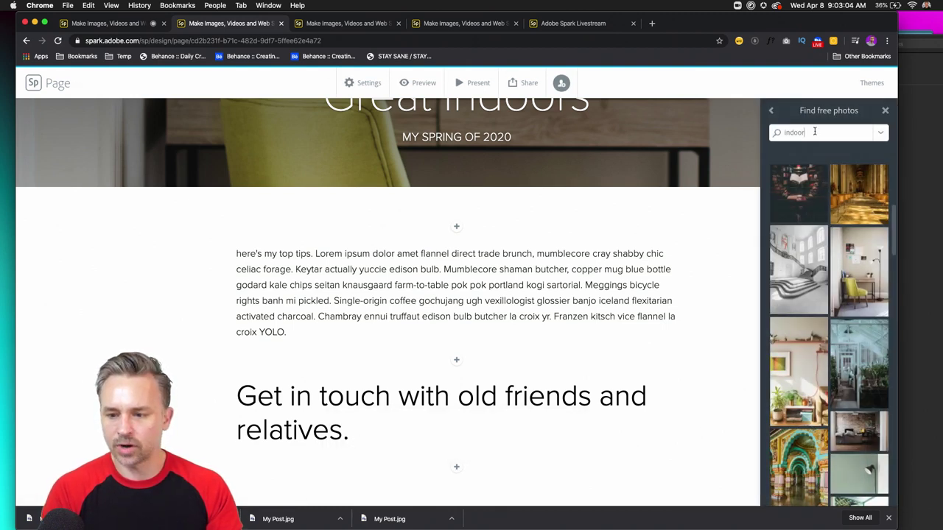
left_click(885, 110)
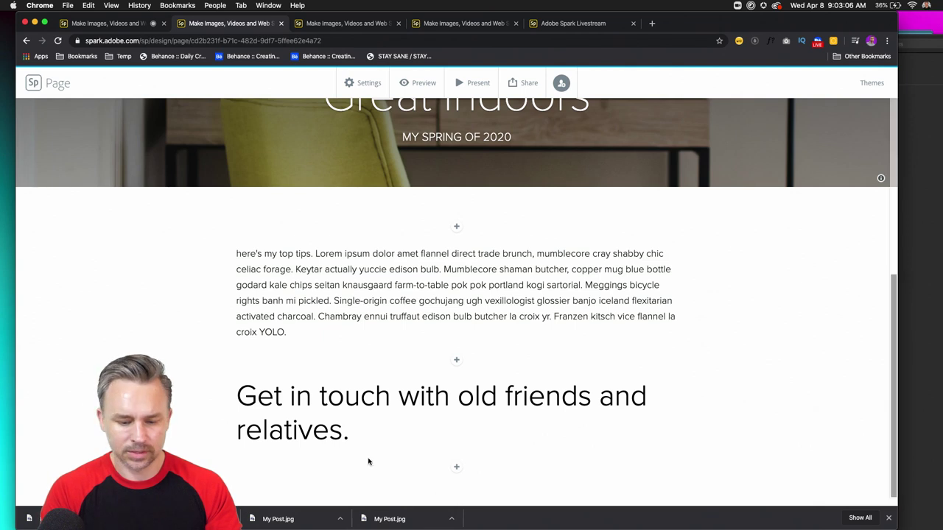
- Start adding a photo section below the tip heading and open the file chooser for uploading a photo
left_click(457, 469)
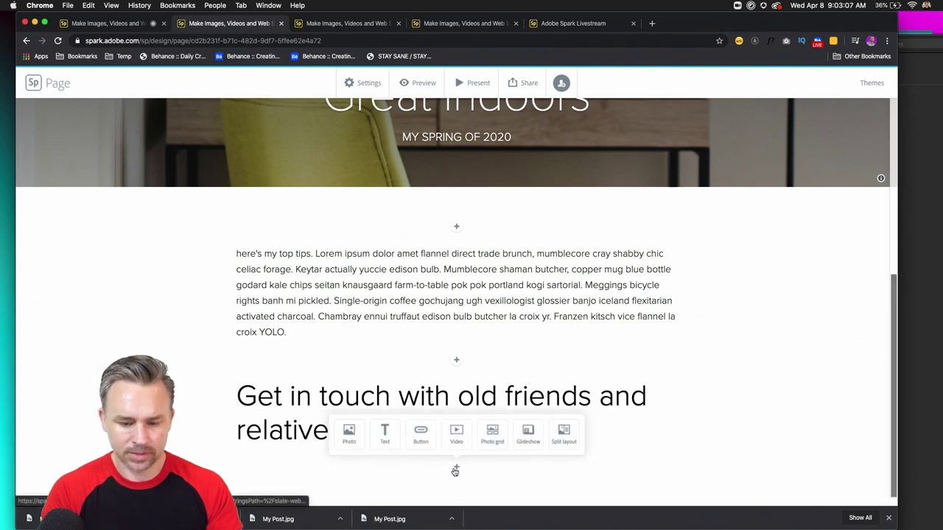
left_click(354, 435)
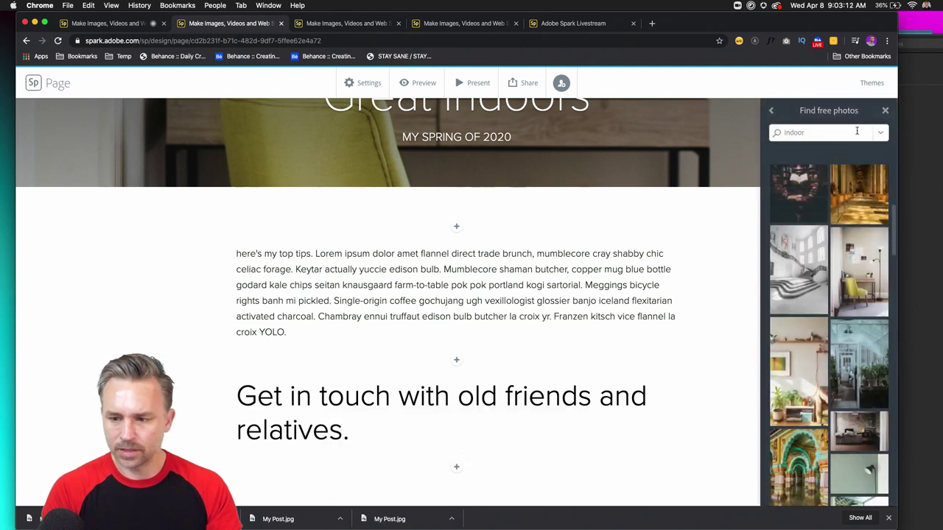
left_click(772, 111)
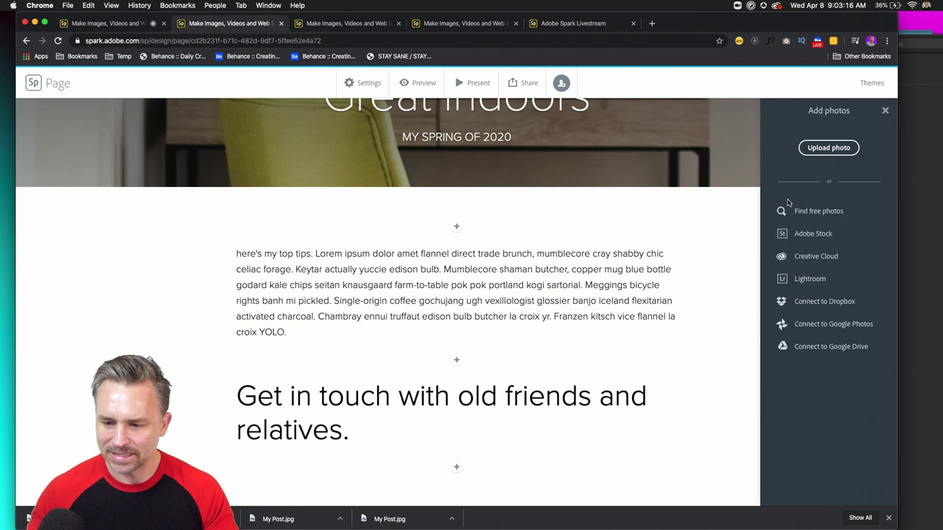
left_click(818, 153)
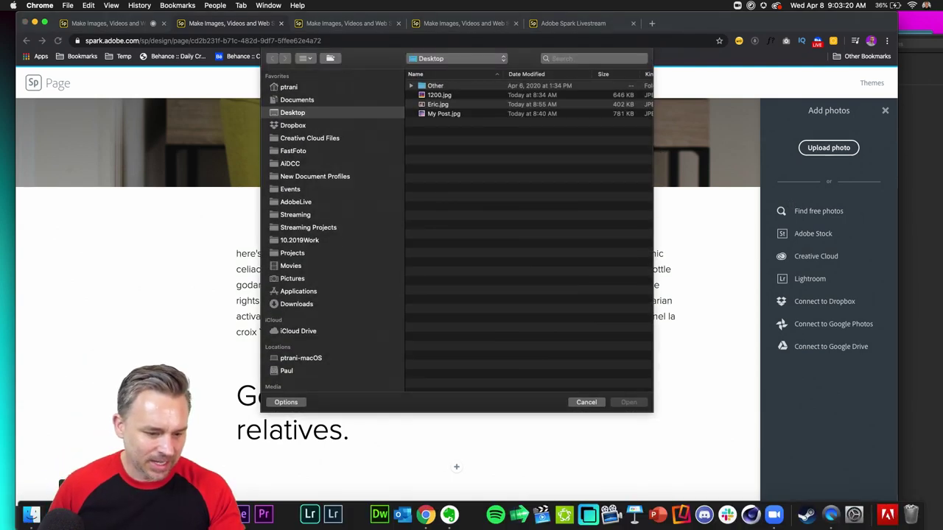
- Switch to Adobe Bridge and compare the similar large family group photos in the FastFoto folder at full-screen size
left_click(221, 514)
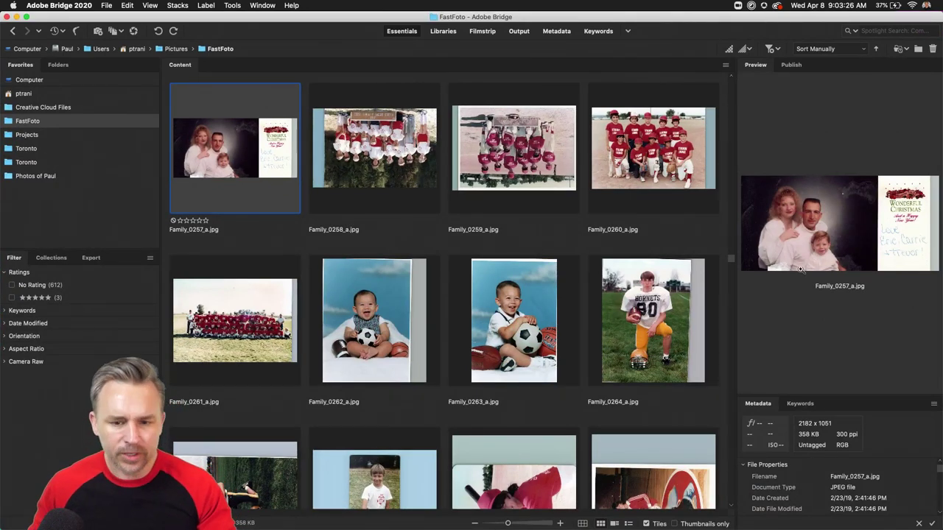
scroll(507, 246, "down", 10)
scroll(456, 214, "down", 3)
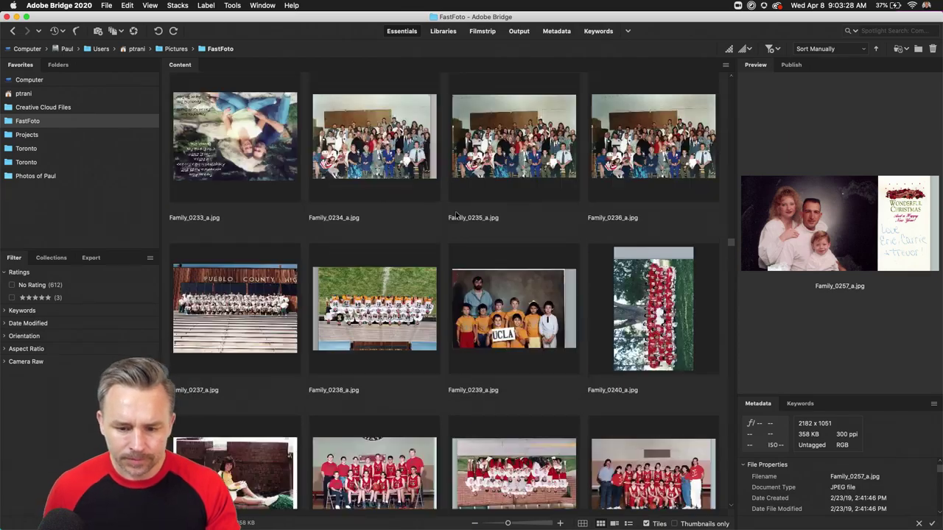
left_click(542, 153)
key("space")
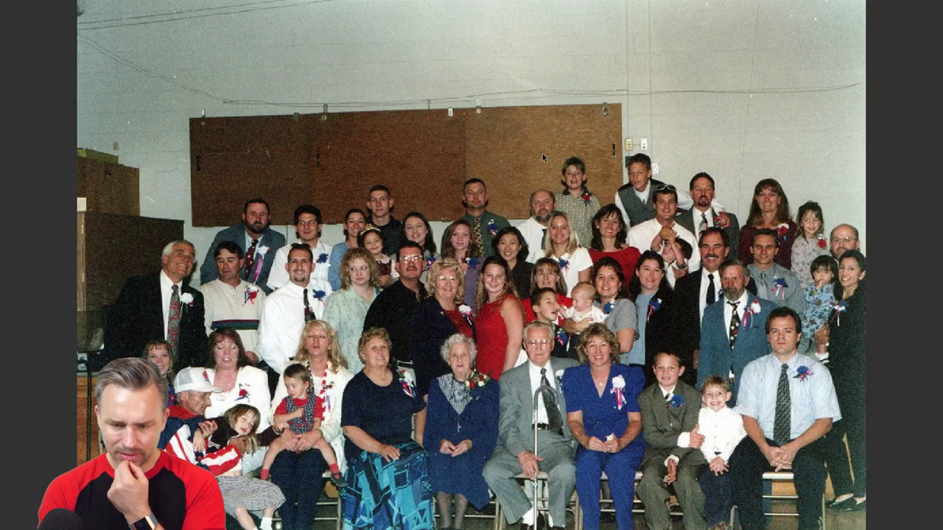
key("space")
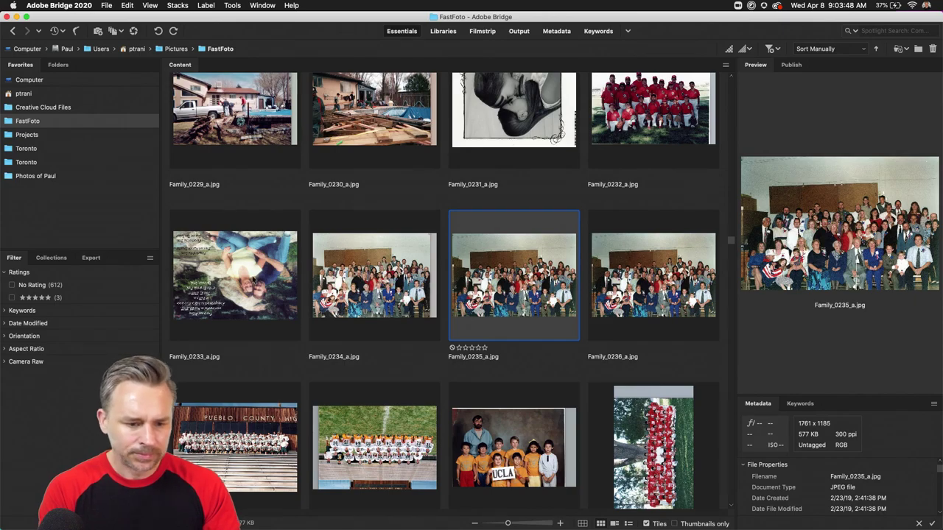
left_click(221, 276)
key("space")
key("space")
left_click(520, 280)
key("space")
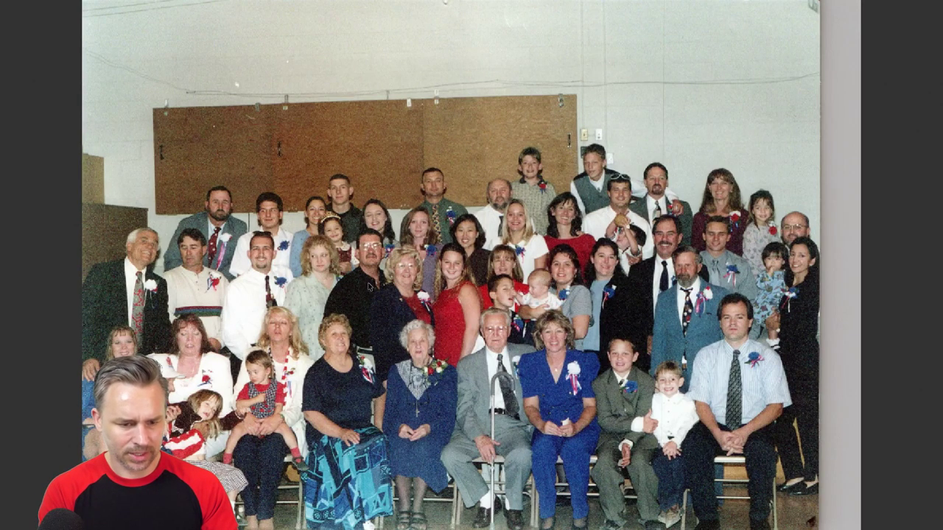
key("space")
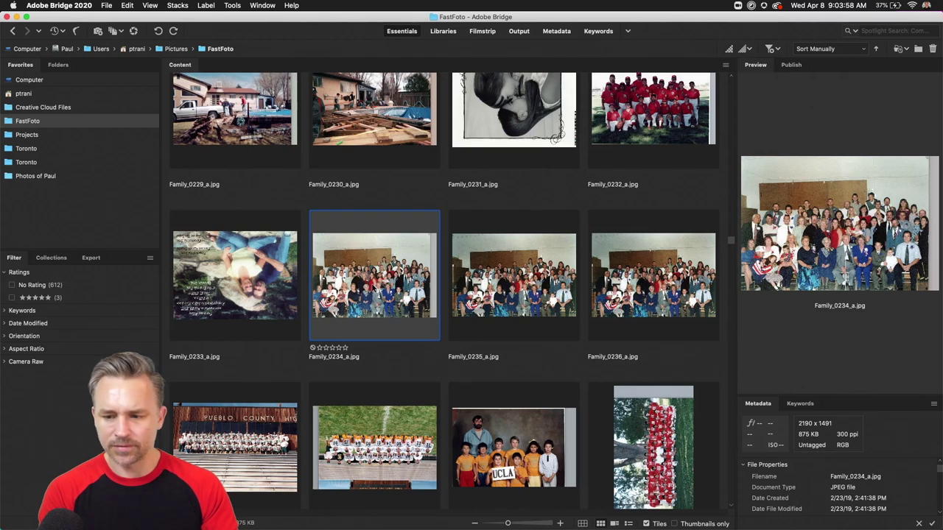
- Open Family_0234_a.jpg in Photoshop and crop it to the group, about 2068 × 1133 px, trimming the upper wall and the grey scanned edge
left_click_drag(381, 291, 214, 516)
key("super+o")
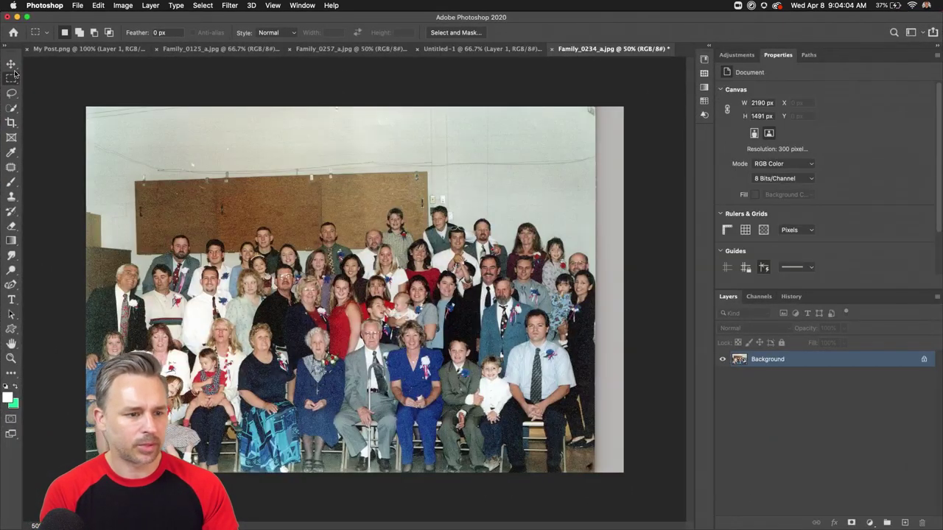
key("Return")
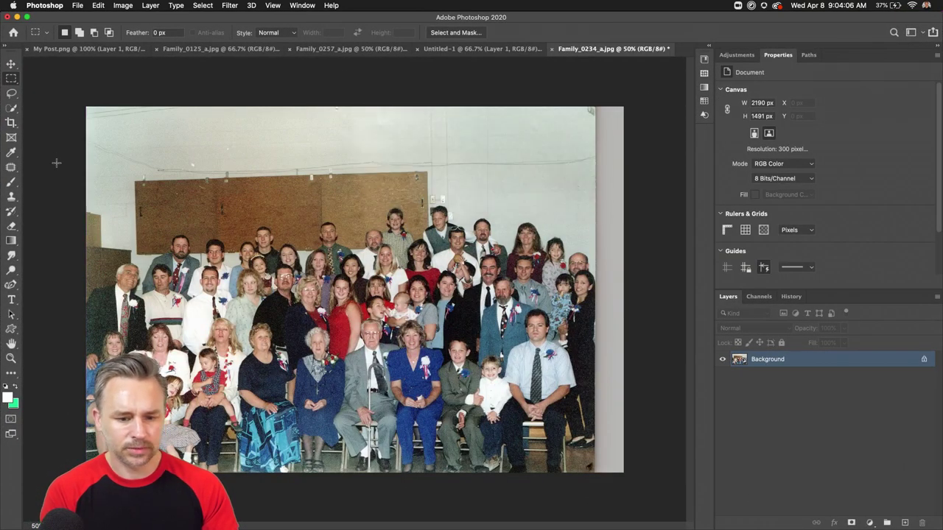
left_click_drag(87, 152, 589, 471)
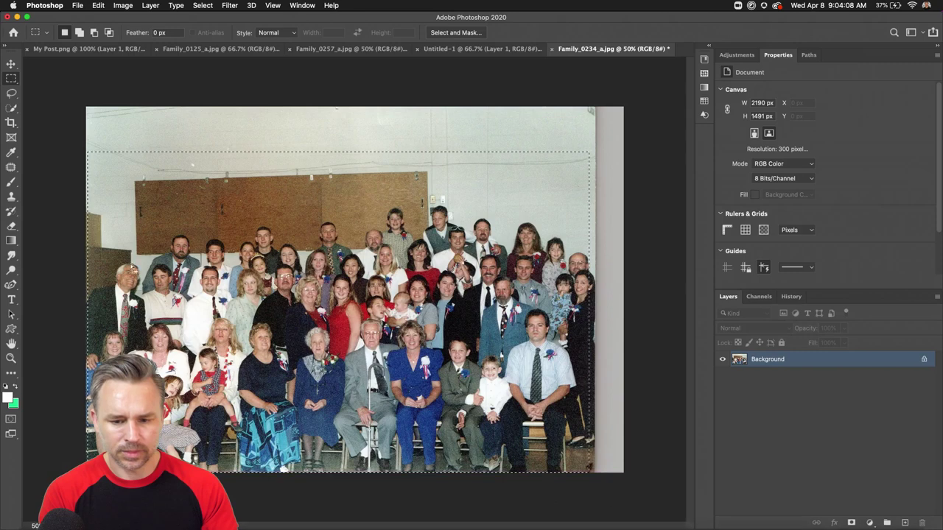
key("Return")
left_click_drag(82, 179, 593, 529)
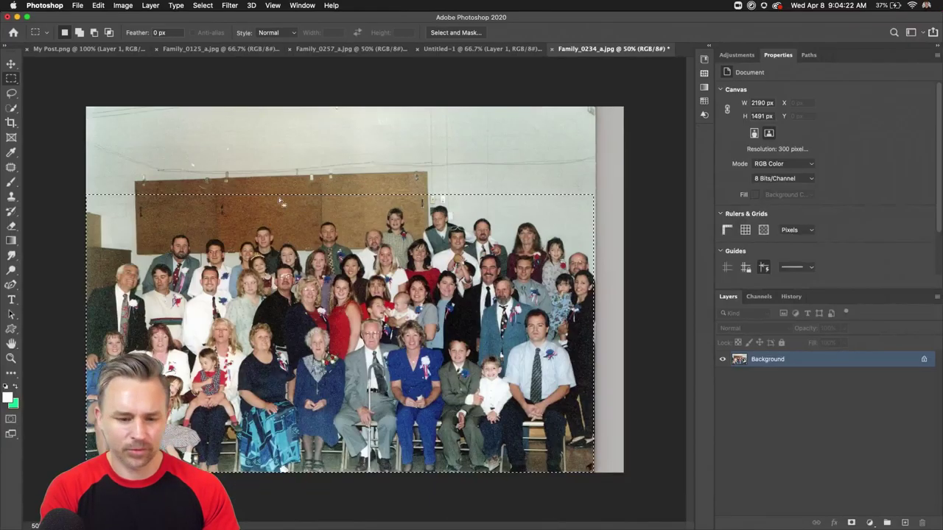
left_click(122, 6)
left_click(137, 112)
- Save the cropped photo for web on the Desktop as Family_0234_a.jpg, a high-quality JPEG at quality 70
key("alt+shift+super+s")
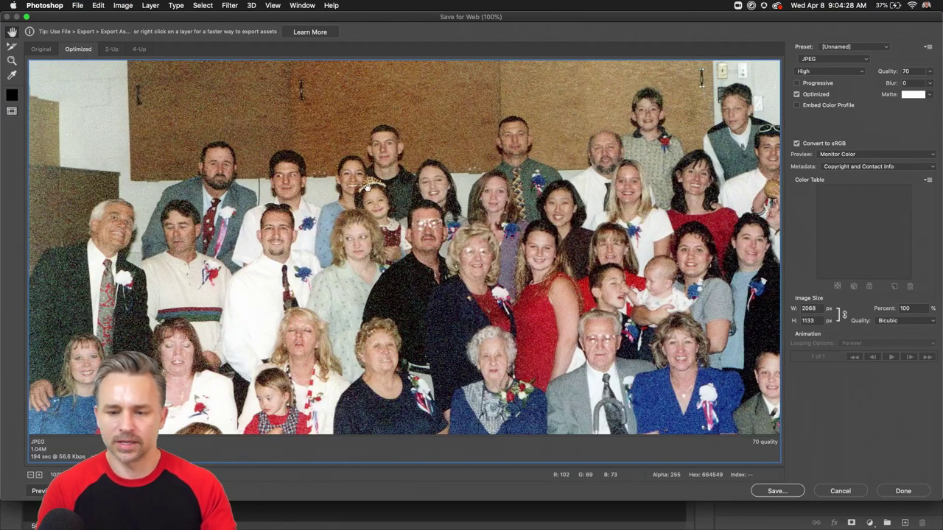
key("Return")
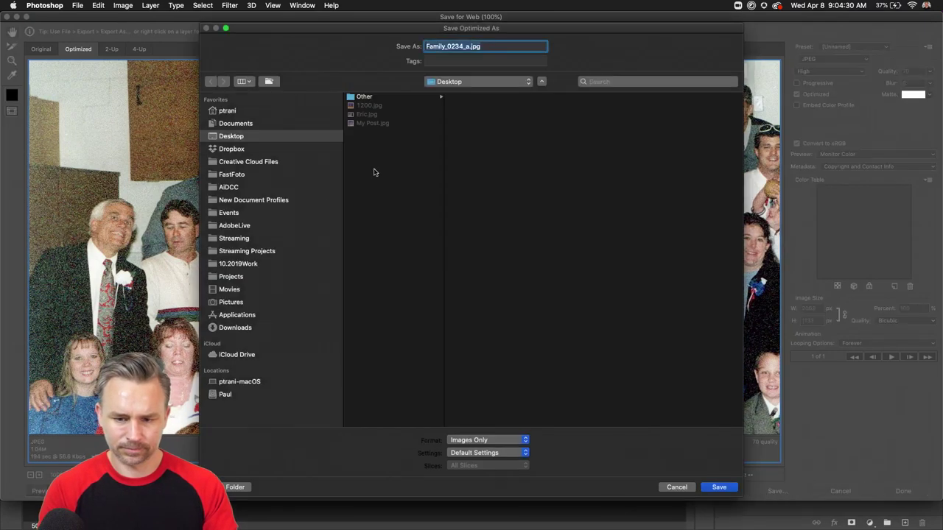
key("Return")
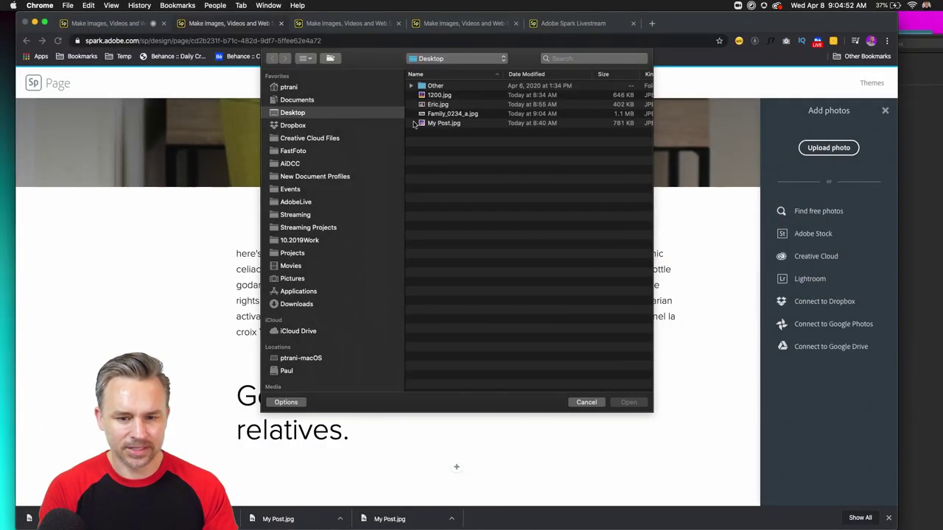
- Back in Chrome, upload Family_0234_a.jpg from the Desktop into the photo section below the tip heading
left_click(442, 114)
left_click(628, 402)
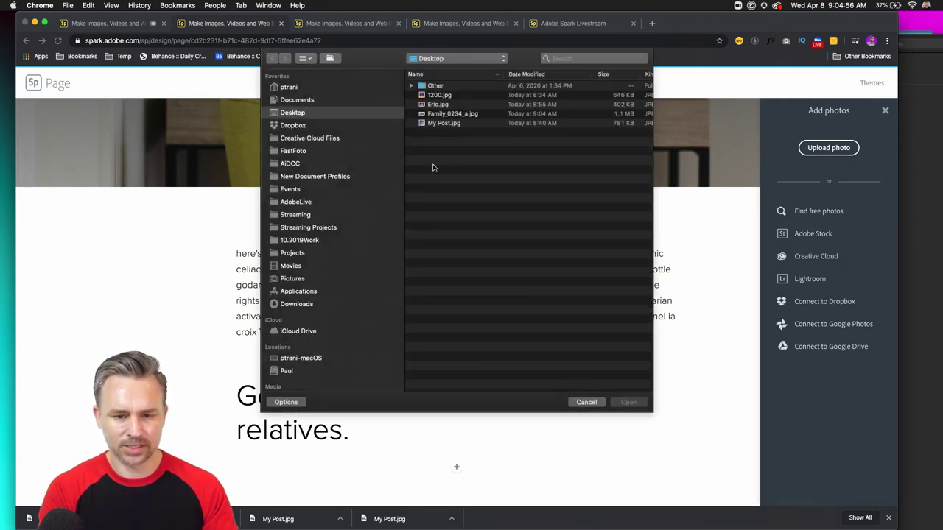
left_click(440, 114)
key("Return")
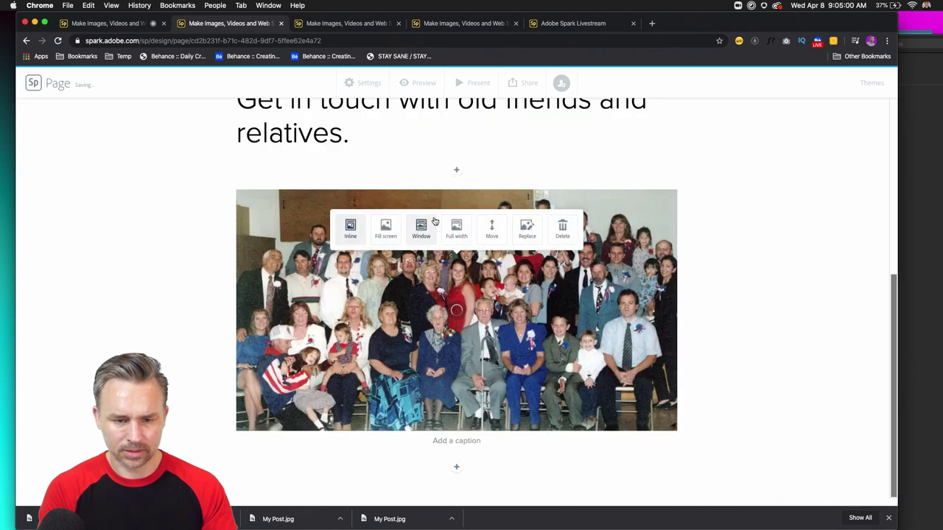
- Try the Full width layout on the family group photo, switch it to the Window layout, and check the scrolling effect
left_click(457, 229)
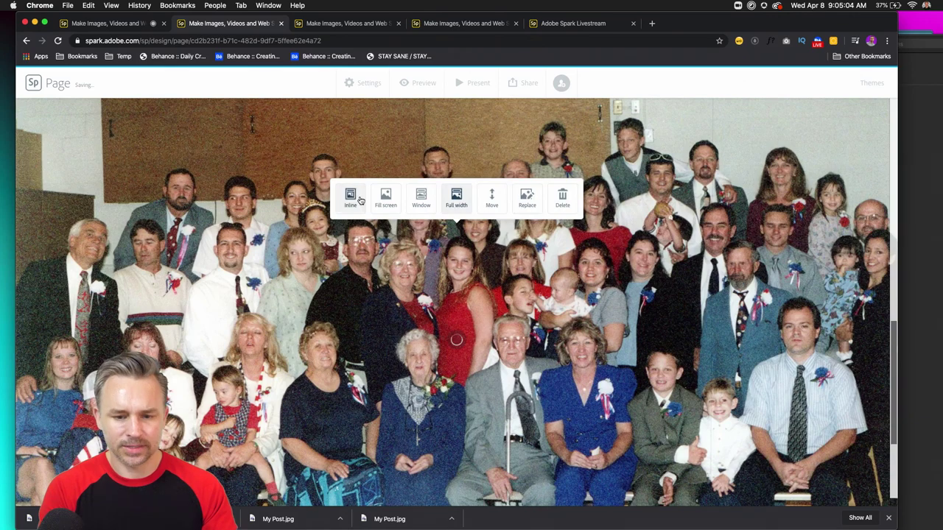
left_click(421, 197)
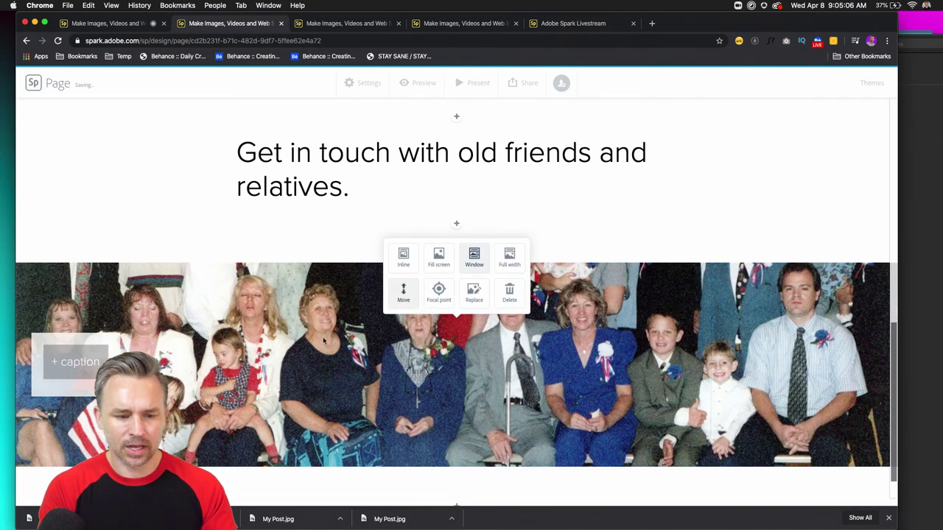
scroll(317, 300, "down", 2)
scroll(316, 300, "up", 5)
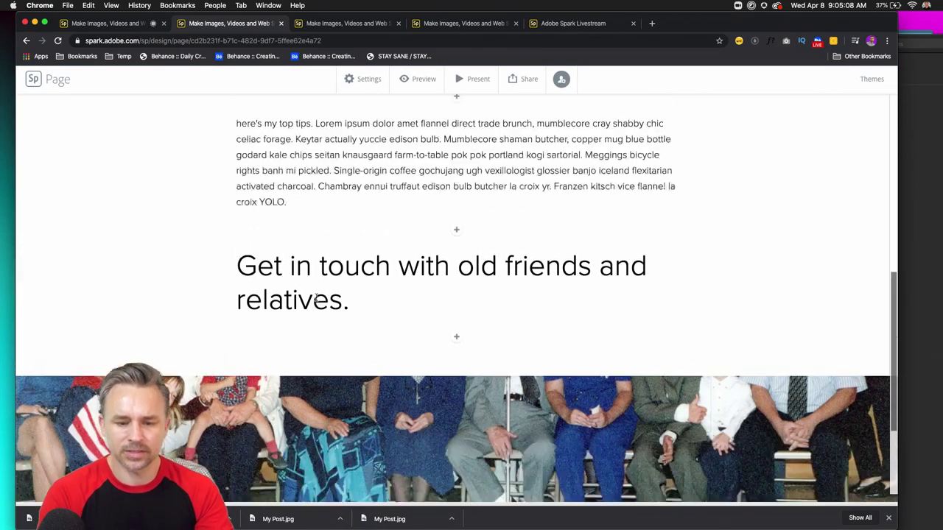
- Copy the heading "Get in touch with old friends and relatives." and delete it from above the family photo
scroll(374, 242, "down", 5)
scroll(395, 246, "up", 6)
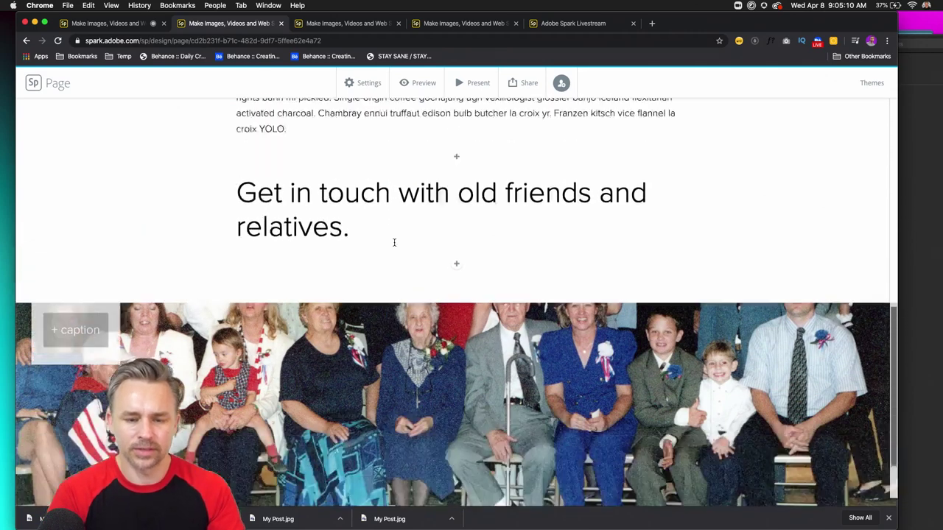
left_click(353, 315)
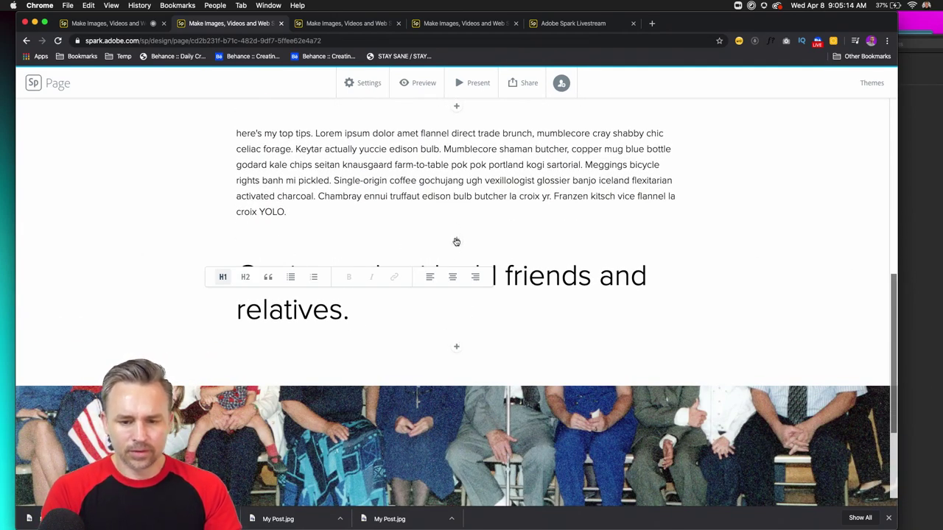
left_click(384, 338)
left_click_drag(392, 336, 233, 272)
key("super+c")
key("BackSpace")
key("BackSpace")
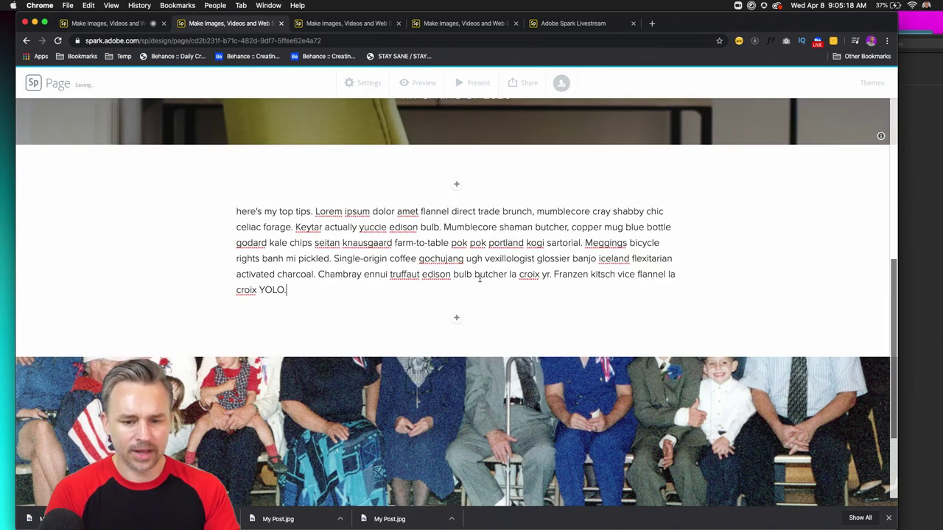
- Add a text section below the family photo, paste the copied tip heading into it and format it as H1
scroll(455, 331, "down", 3)
left_click(455, 469)
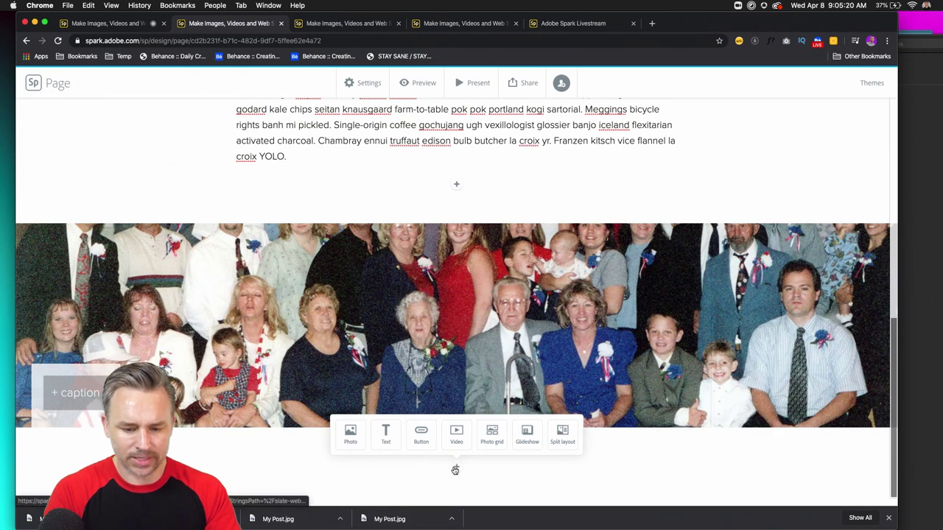
left_click(385, 435)
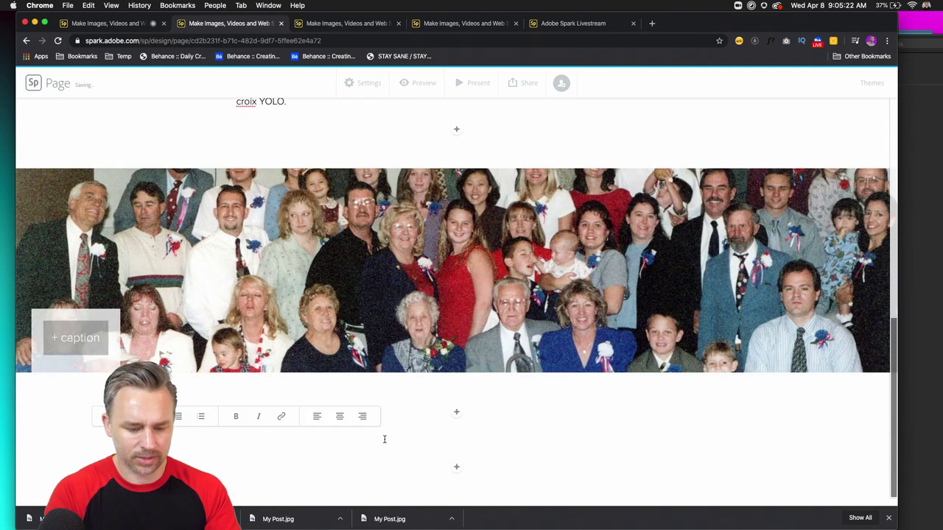
key("super+v")
left_click_drag(422, 442, 231, 440)
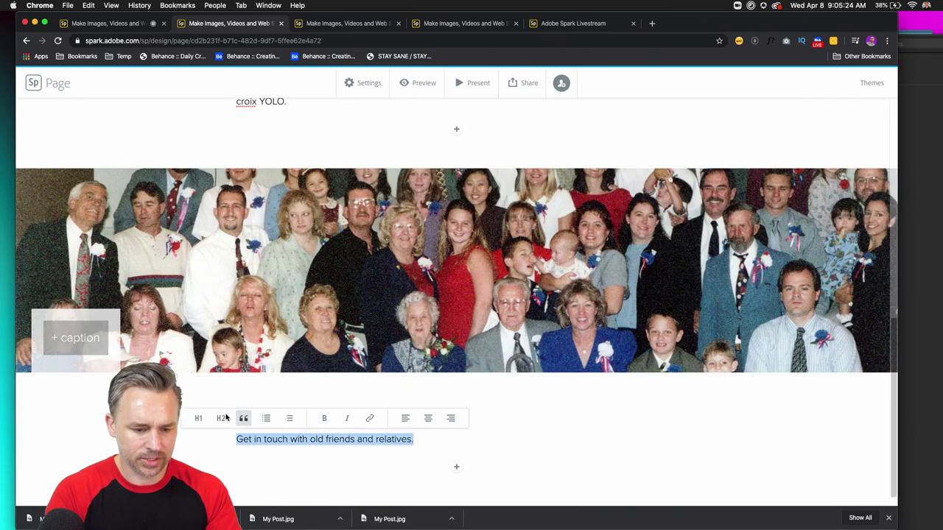
left_click(199, 419)
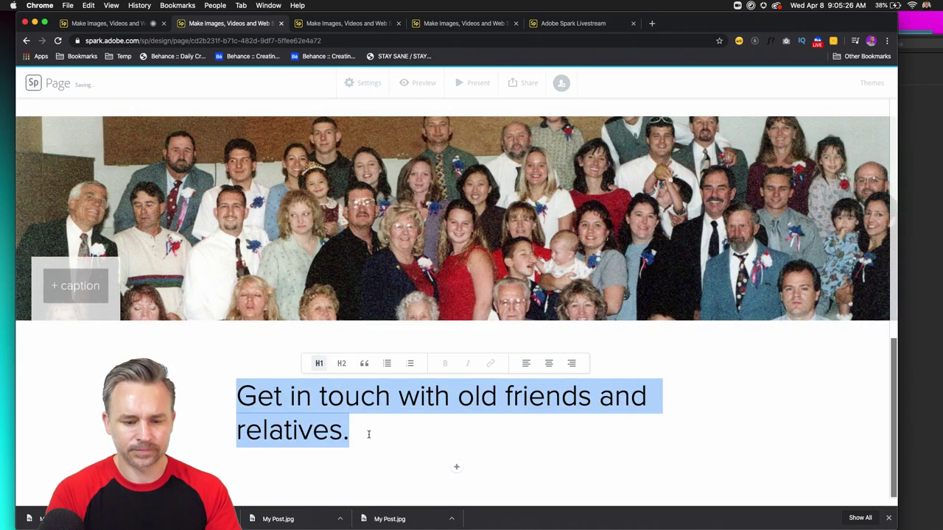
left_click(368, 434)
- Add a Lorem ipsum placeholder paragraph below the tip heading by entering the text shortcut "ipsum"
key("Return")
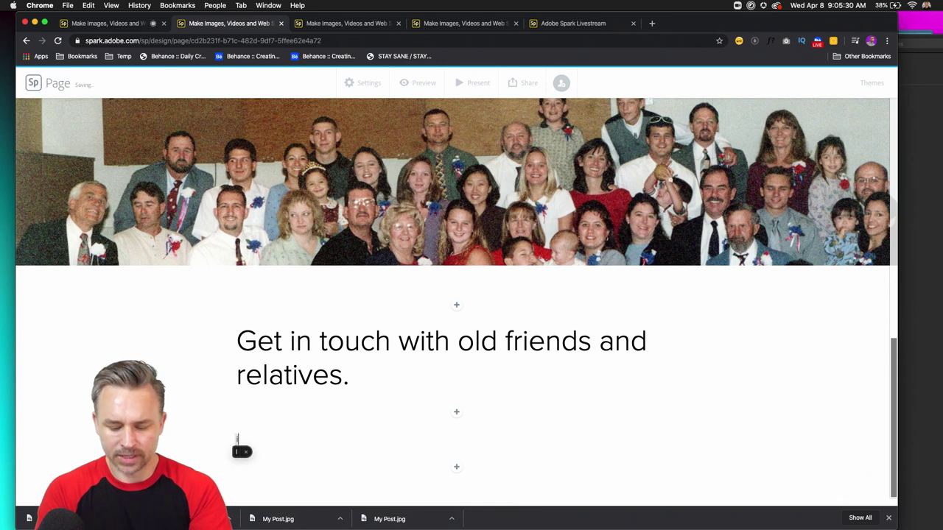
type("ipsum")
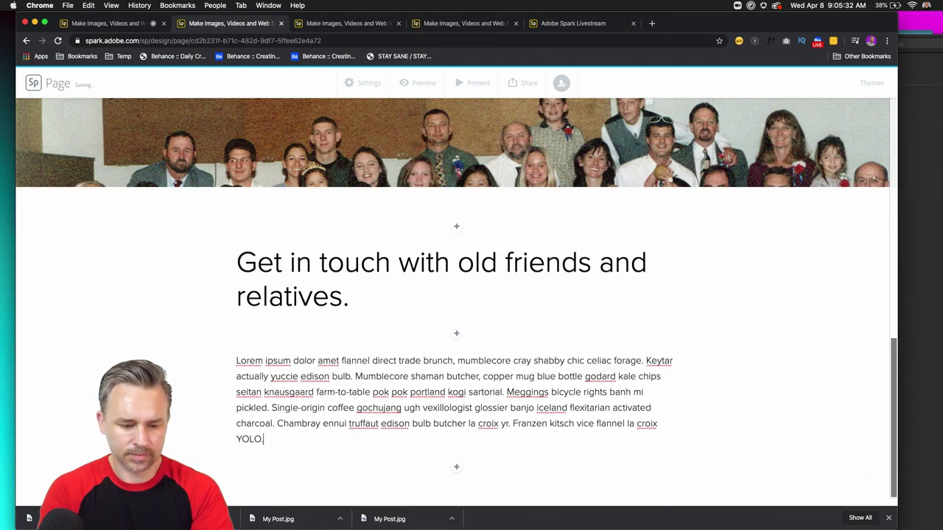
- Try the "ipsum" text shortcut in a second paragraph below the placeholder text, and delete the text it inserts
left_click(457, 470)
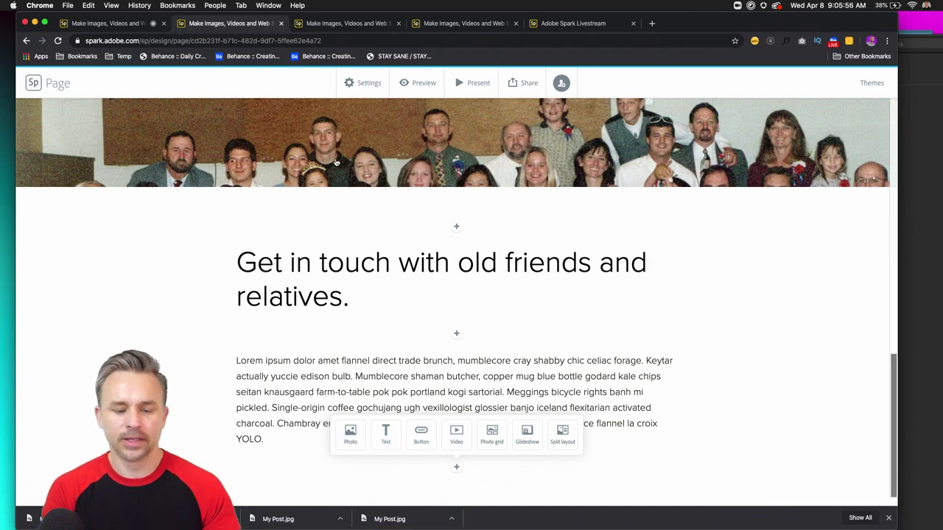
left_click(270, 440)
key("Return")
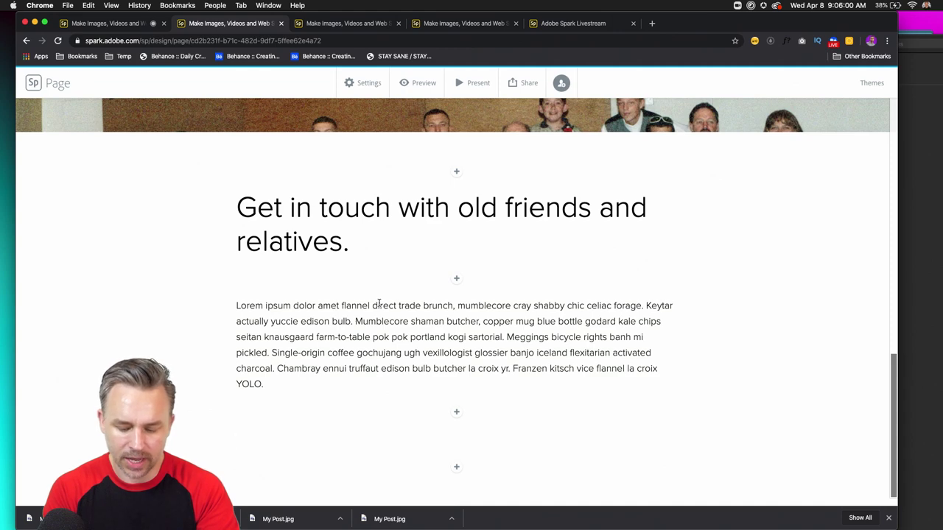
type("ipsum")
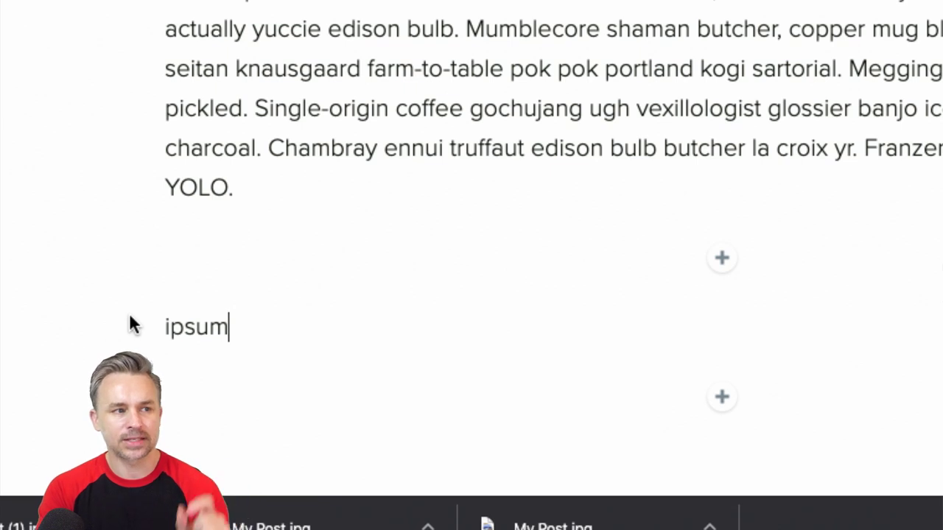
key("BackSpace")
key("BackSpace")
key("BackSpace")
key("BackSpace")
key("BackSpace")
key("BackSpace")
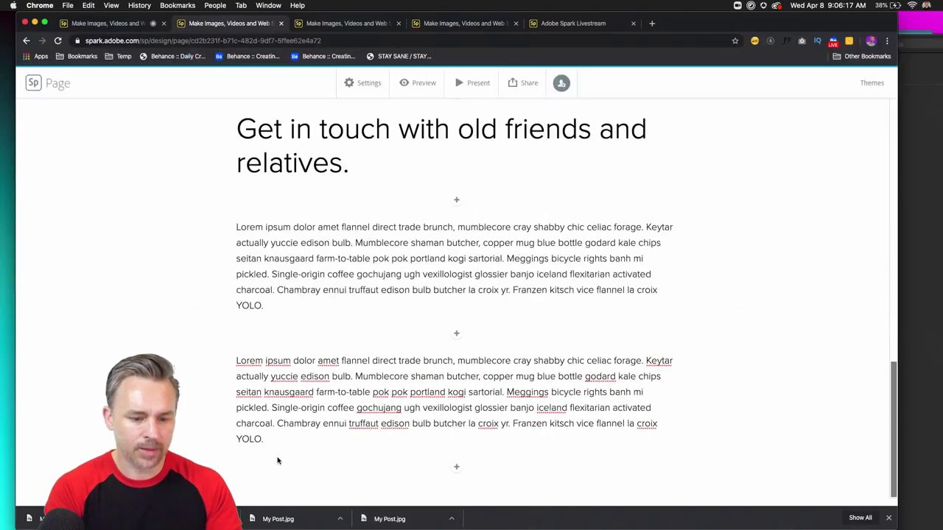
left_click_drag(277, 442, 213, 364)
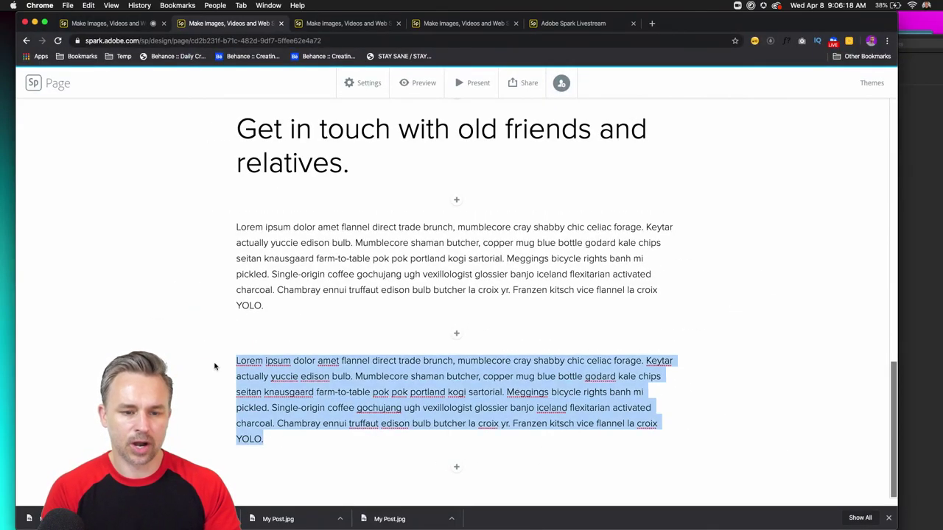
key("BackSpace")
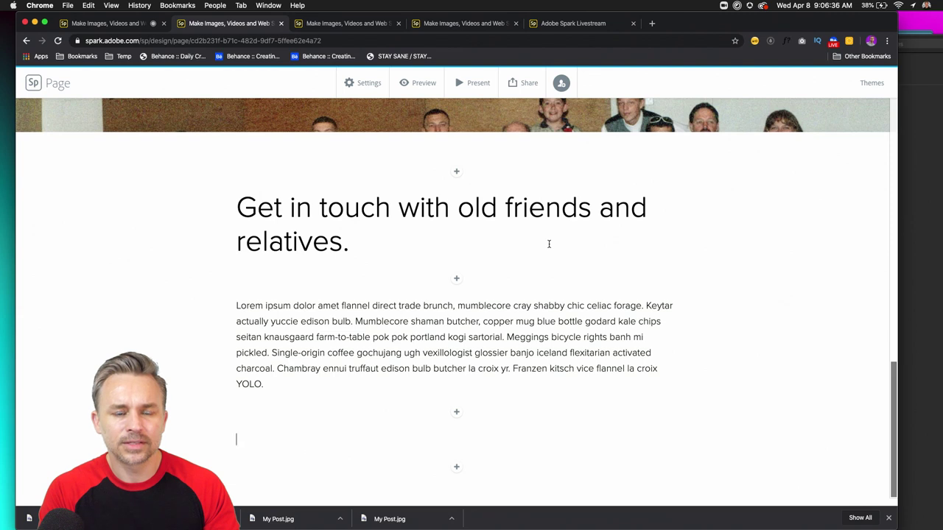
- Review the Top 5 Tips list in Evernote, and back in Chrome remove the empty paragraph below the placeholder text
left_click(912, 224)
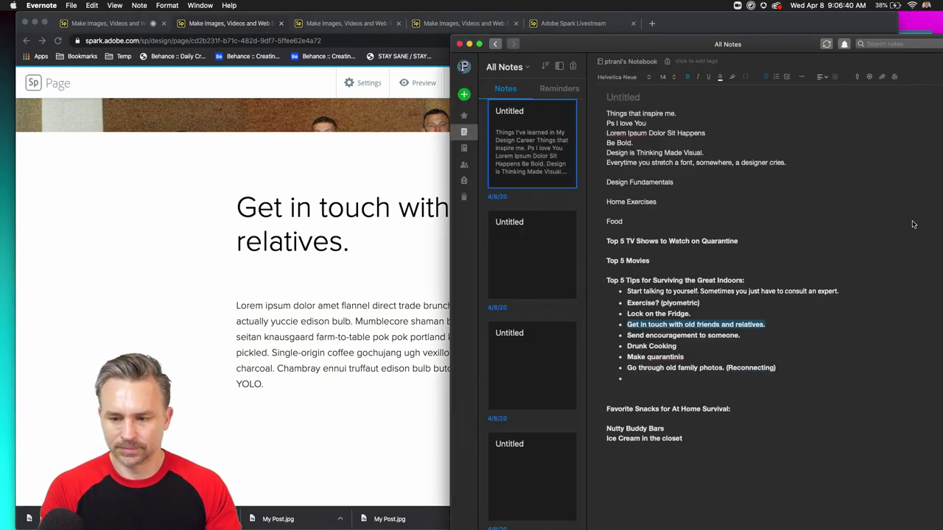
left_click(685, 350)
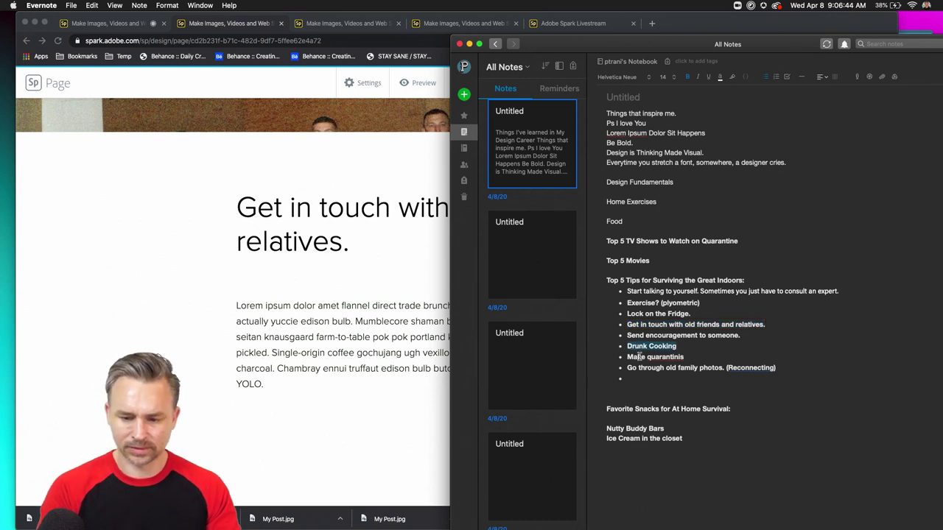
left_click(711, 312)
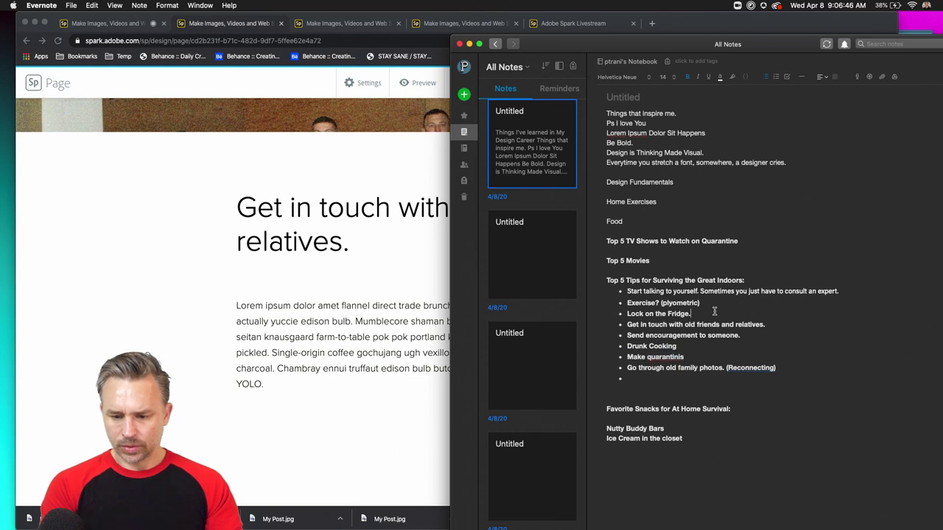
left_click(291, 394)
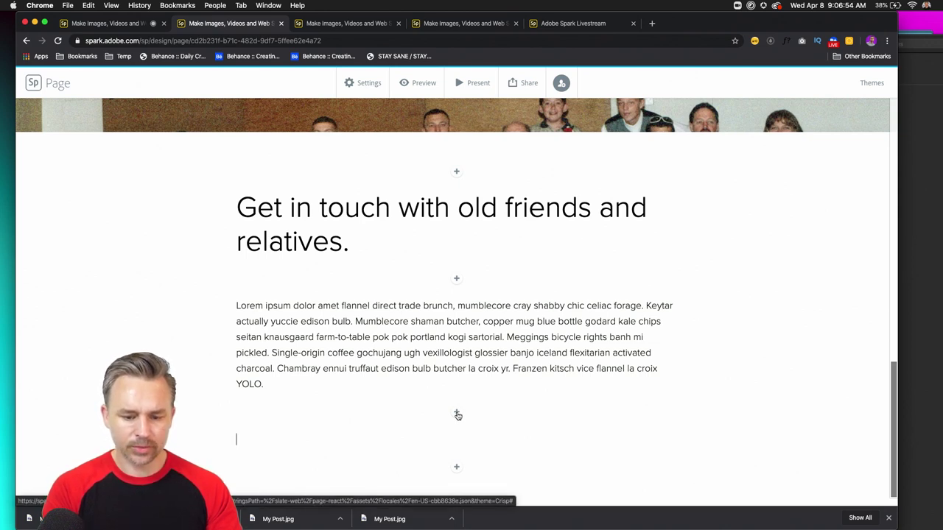
key("BackSpace")
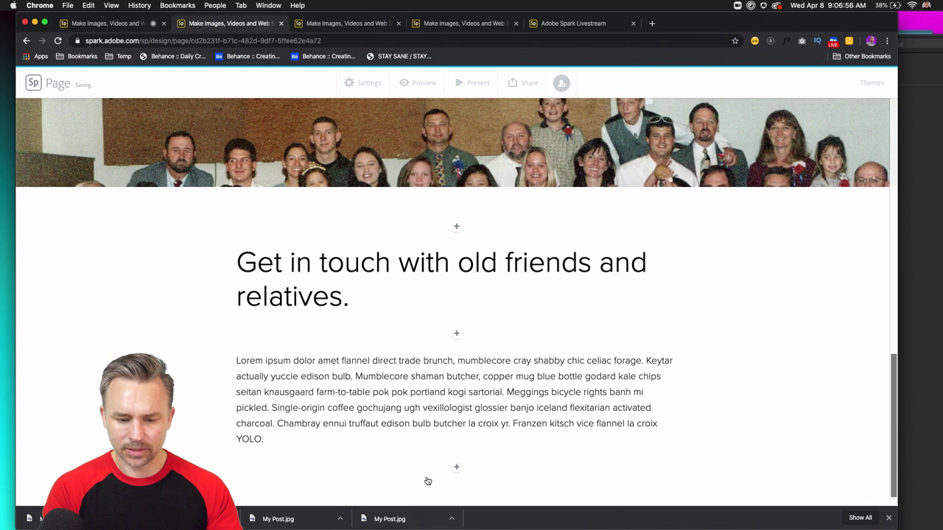
- Start a photo section below the placeholder text and search the free photos for "tv"
left_click(456, 469)
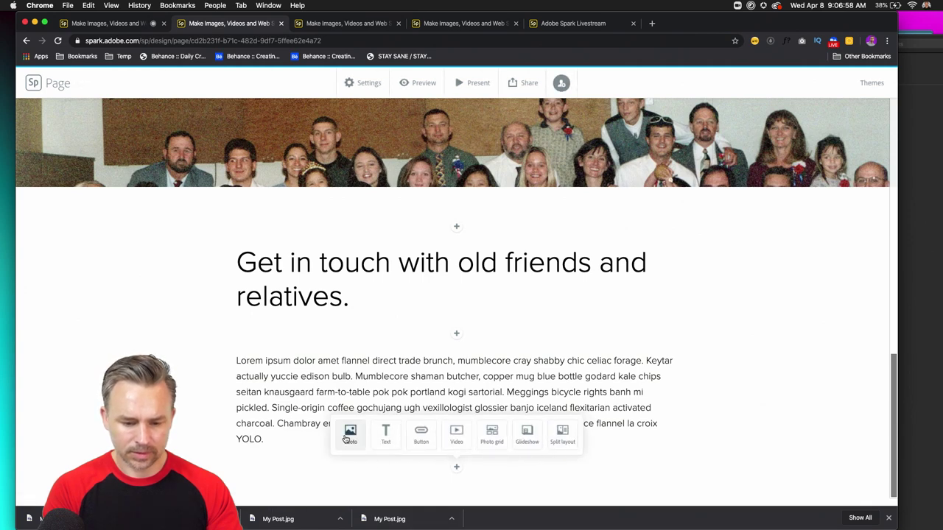
left_click(346, 433)
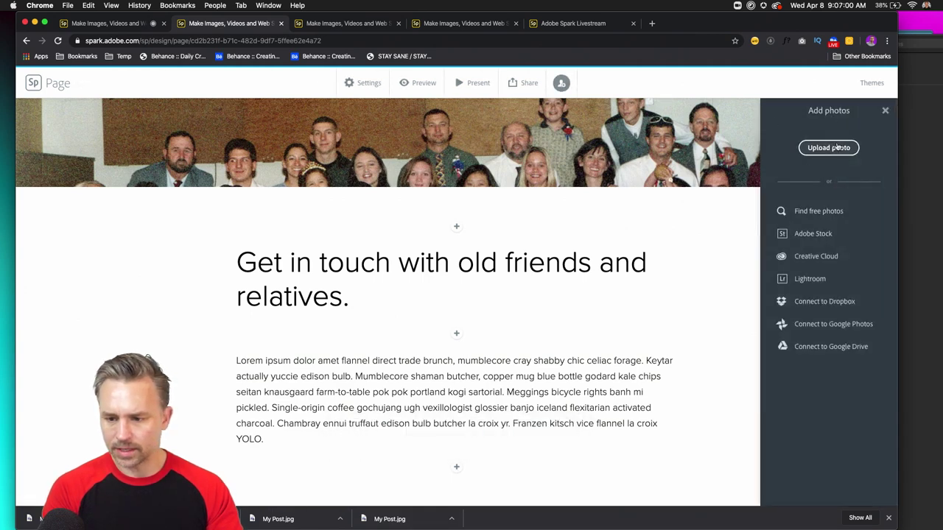
left_click(810, 210)
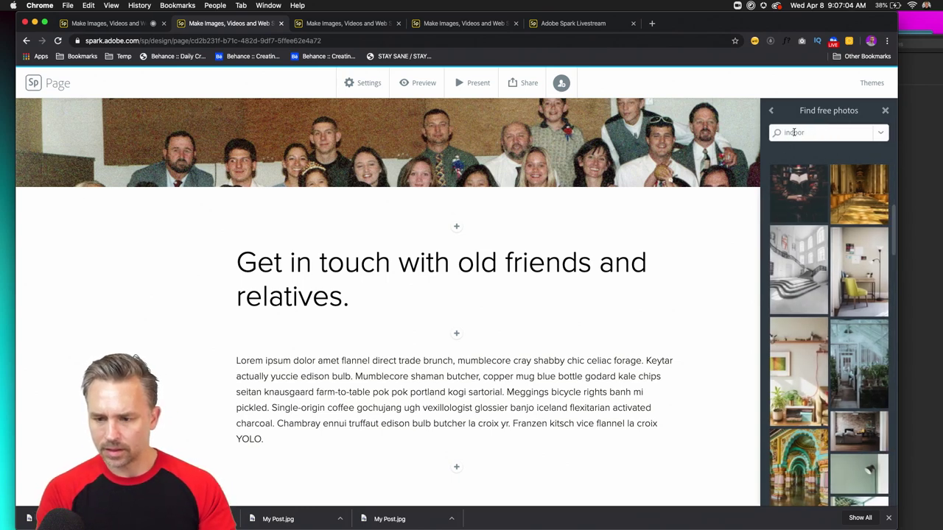
key("Return")
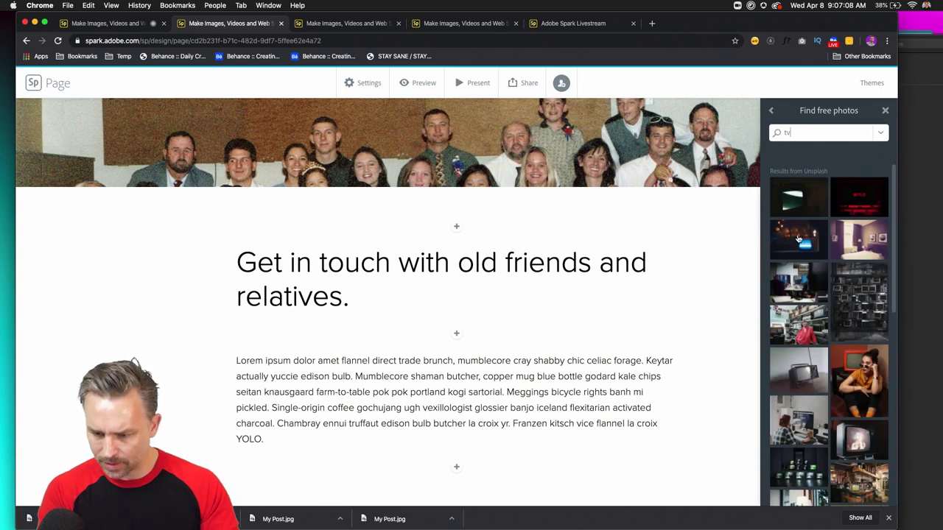
scroll(798, 238, "down", 3)
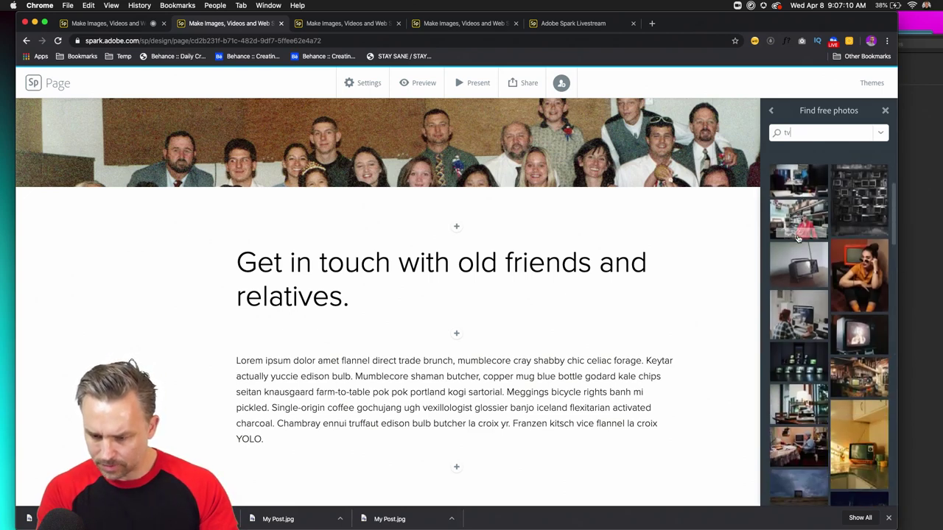
- Change the free photo search to "tv couch" and insert the photo of a person watching TV in a dark, red-lit room
left_click(792, 133)
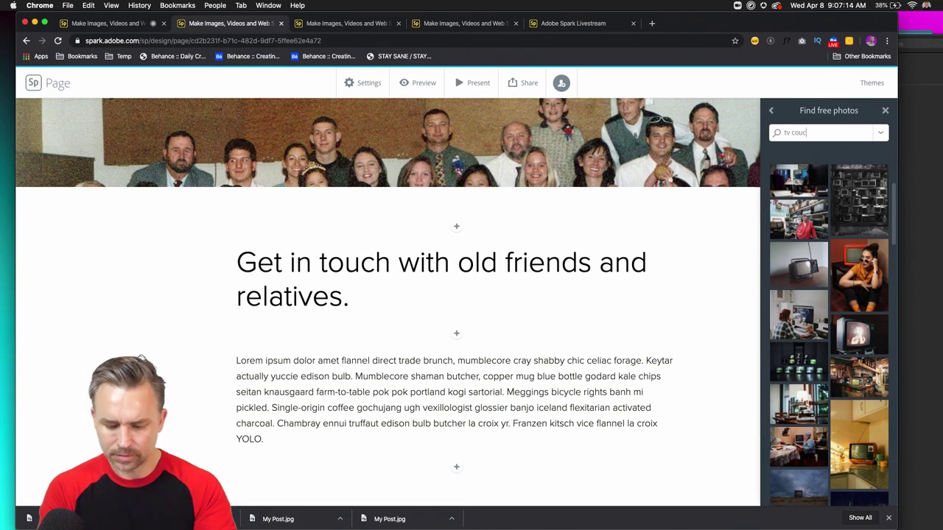
type("couch")
key("Return")
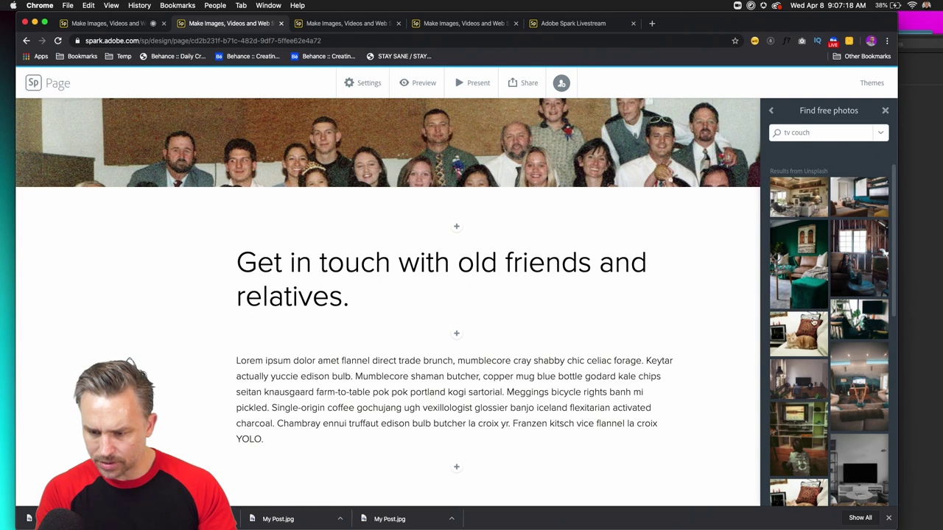
scroll(852, 394, "down", 1)
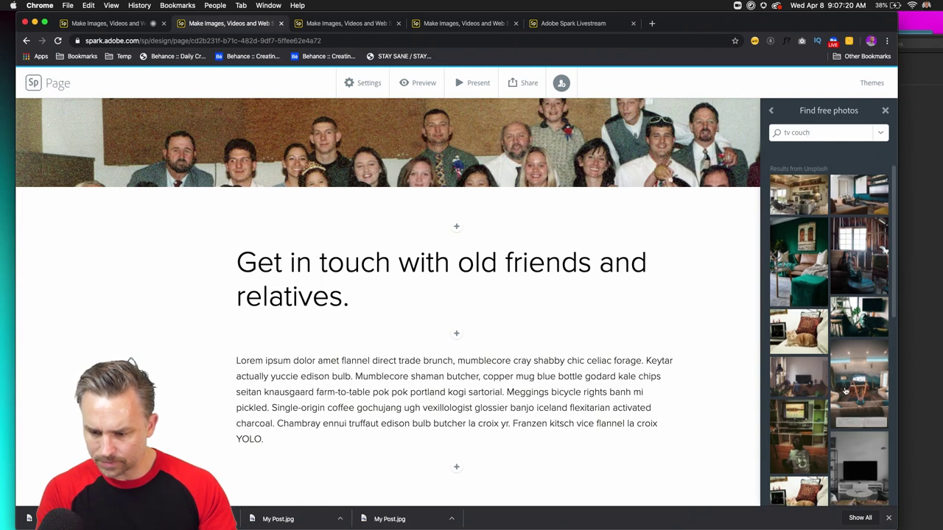
scroll(864, 411, "down", 4)
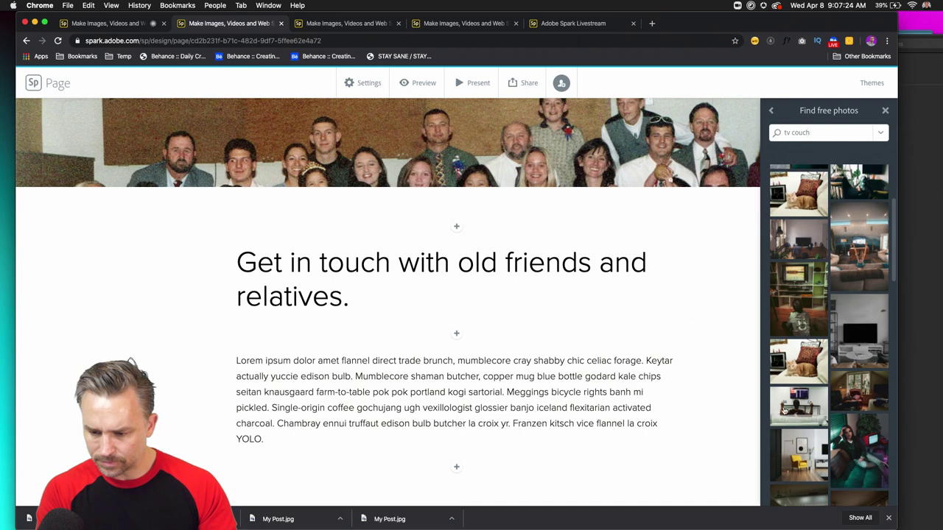
scroll(786, 299, "down", 10)
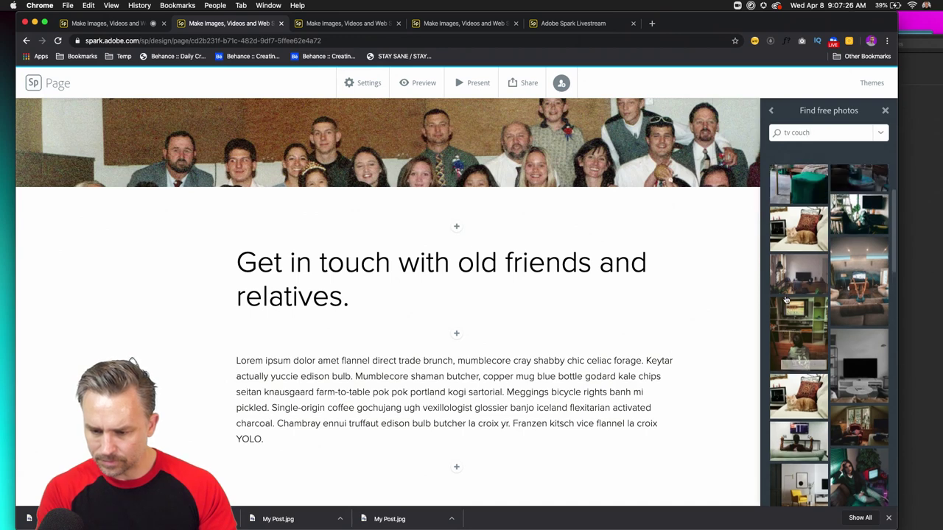
scroll(792, 282, "down", 6)
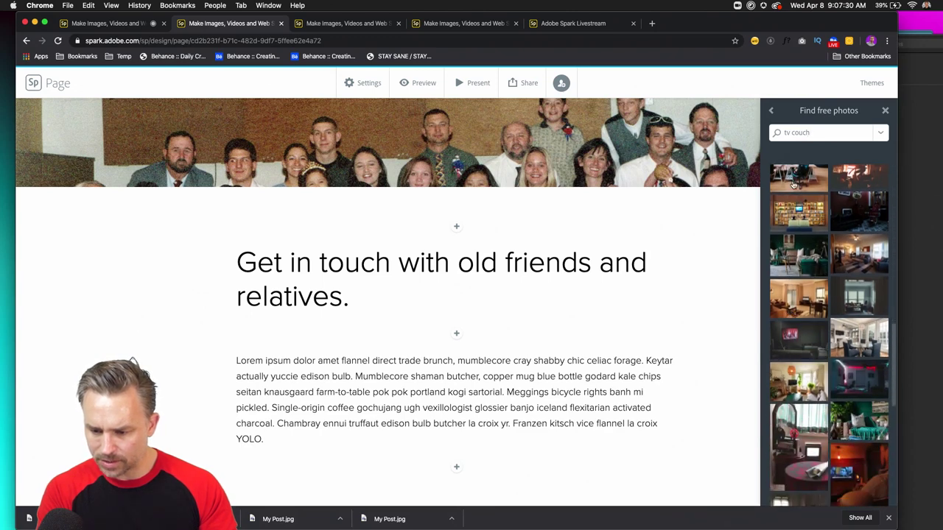
left_click(855, 381)
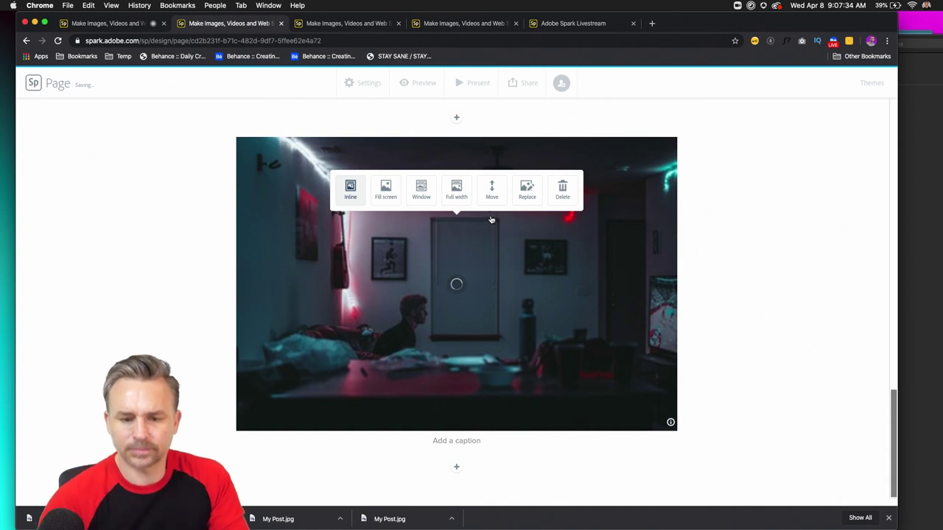
- Try the Full width layout on the TV-watching photo and switch it to the Window layout
left_click(456, 188)
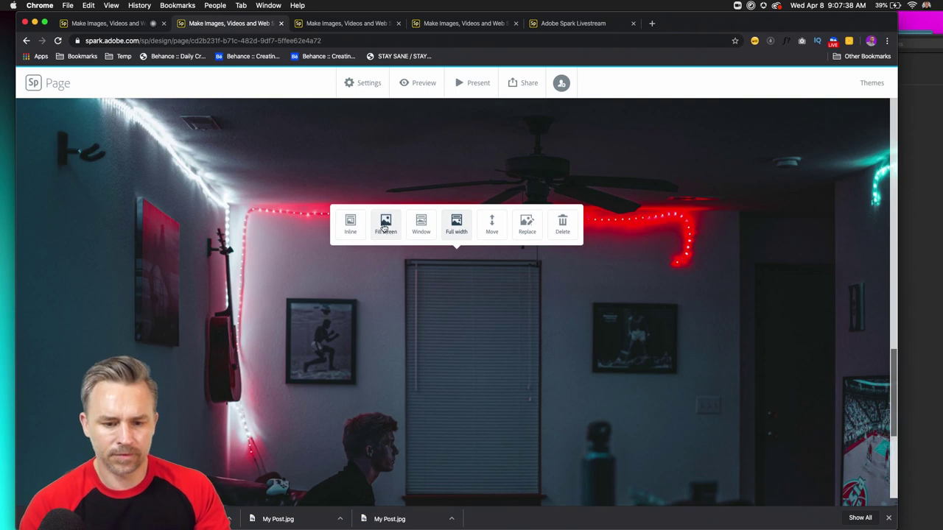
left_click(423, 224)
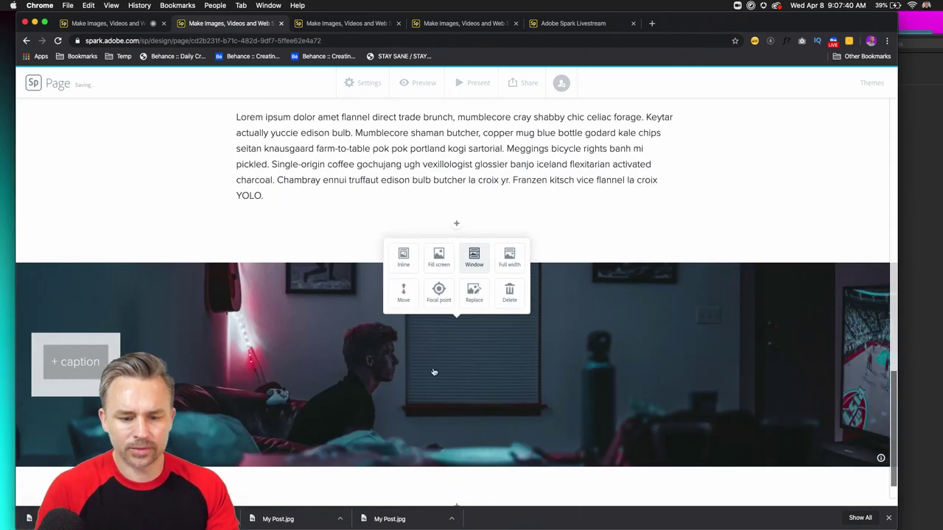
- Add the text "Top 5 TV Shows to Watch" below the TV-watching photo and format it as an H1 heading
scroll(428, 370, "down", 2)
left_click(456, 466)
left_click(384, 435)
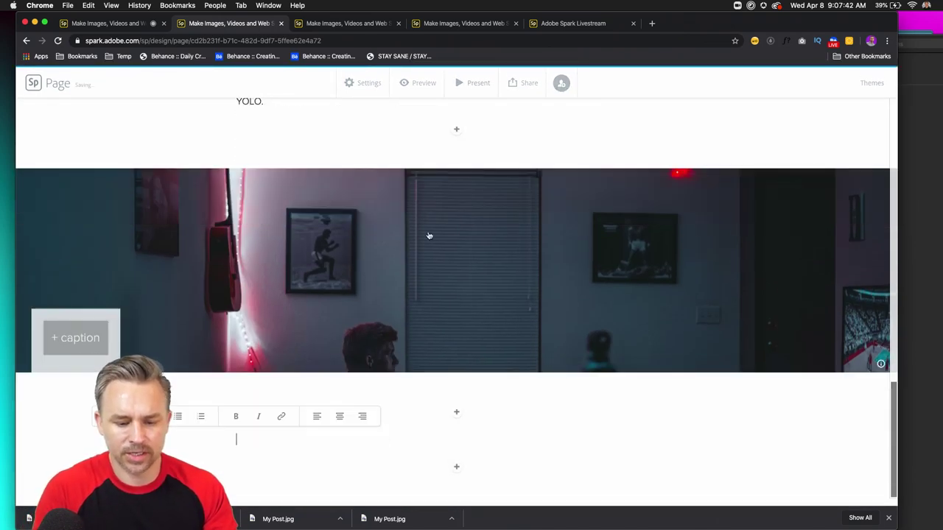
type("Top 5 TV Show")
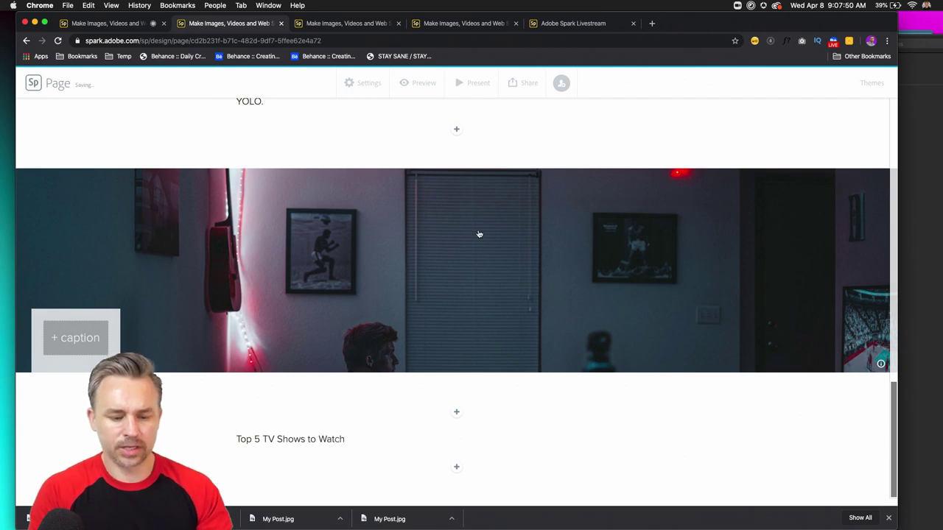
type("s to Watch")
key("Return")
key("BackSpace")
left_click_drag(346, 439, 235, 439)
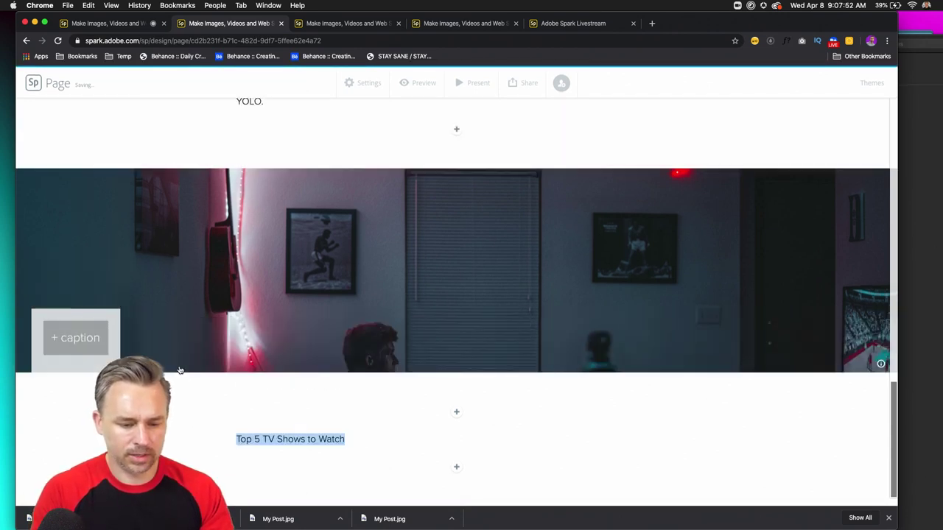
left_click(171, 422)
left_click(457, 466)
left_click(385, 434)
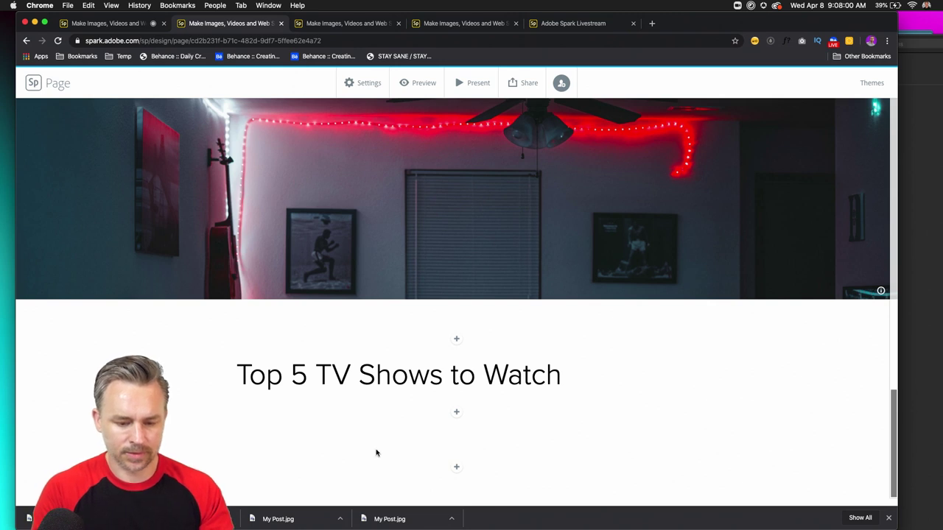
key("BackSpace")
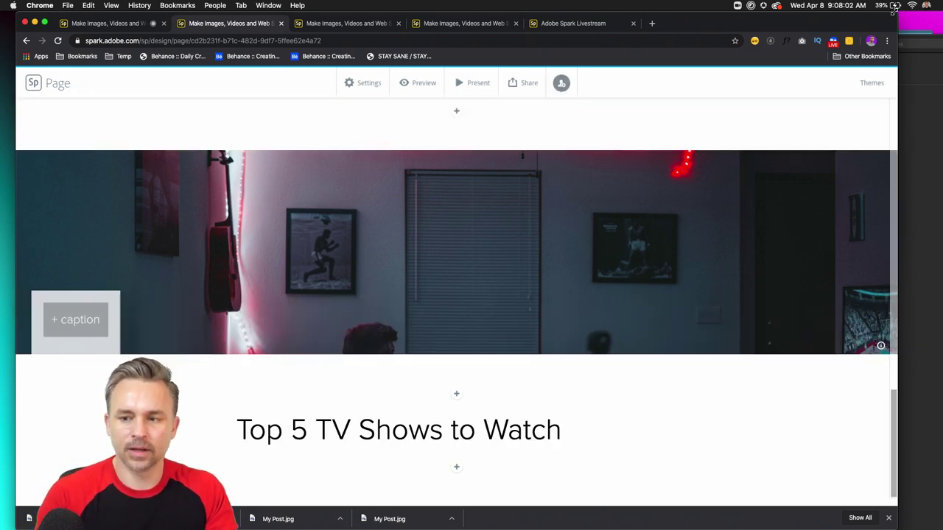
left_click(538, 431)
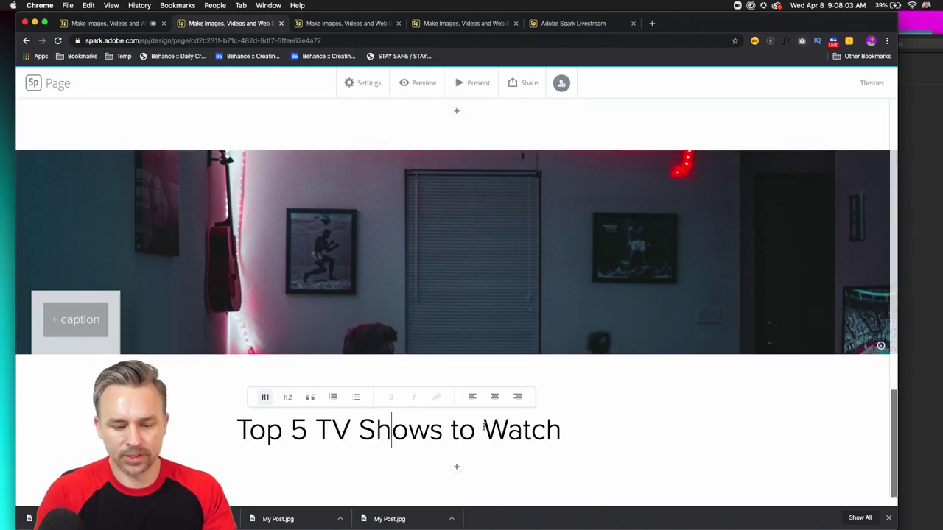
left_click(545, 431)
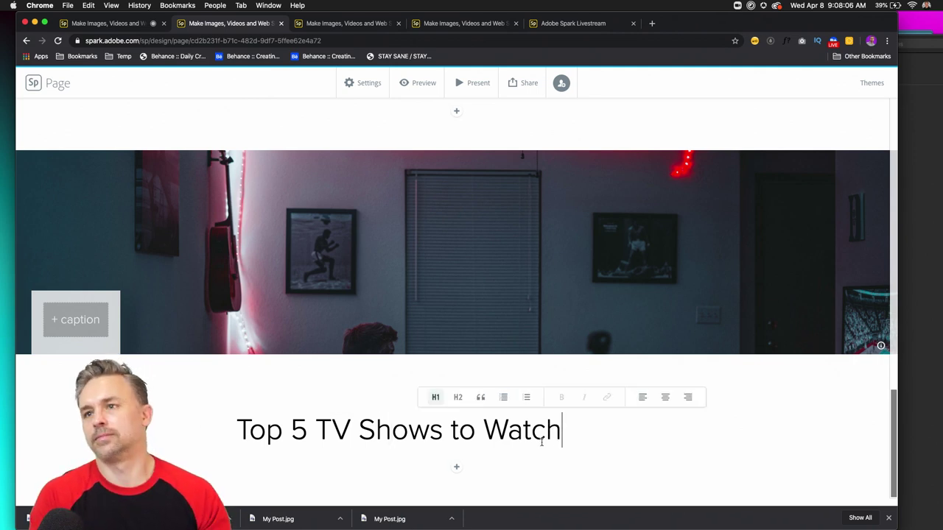
left_click(559, 444)
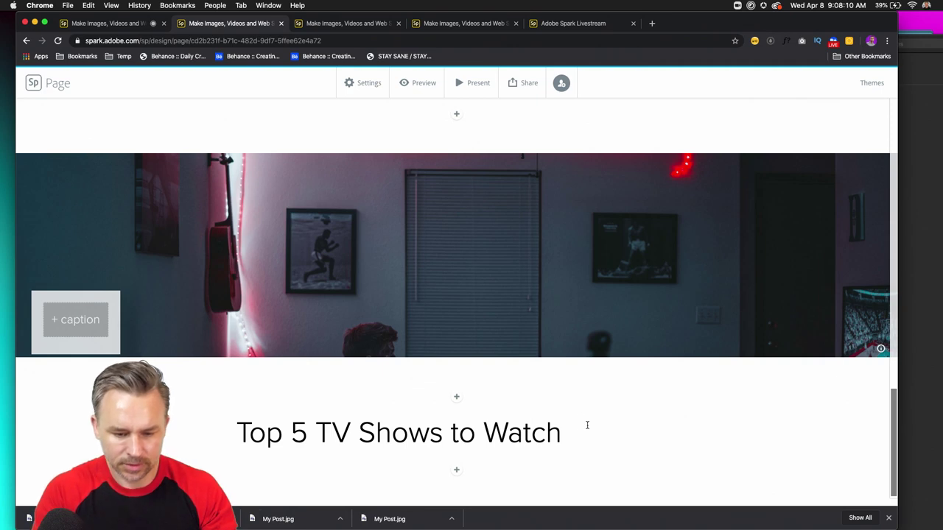
- Add a text section below the TV shows heading and start a numbered list with "Ozark" as its first item
left_click(455, 470)
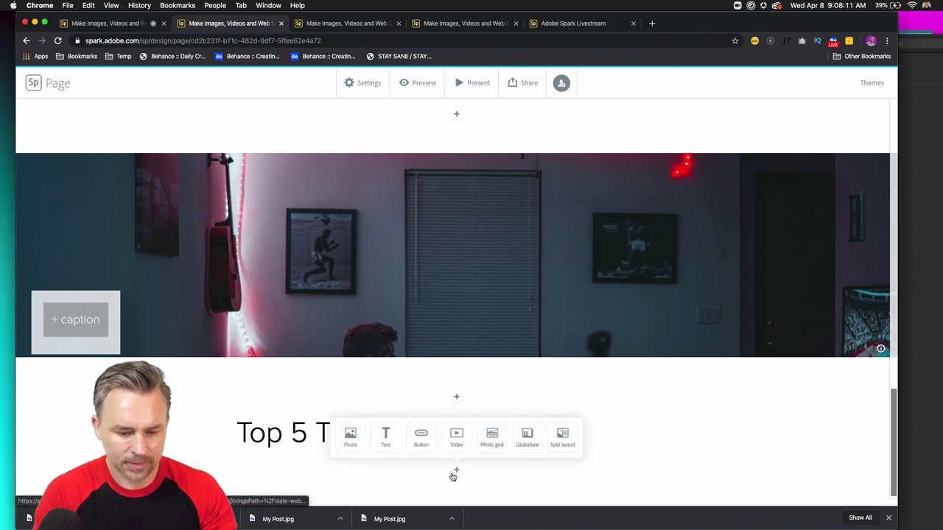
left_click(375, 435)
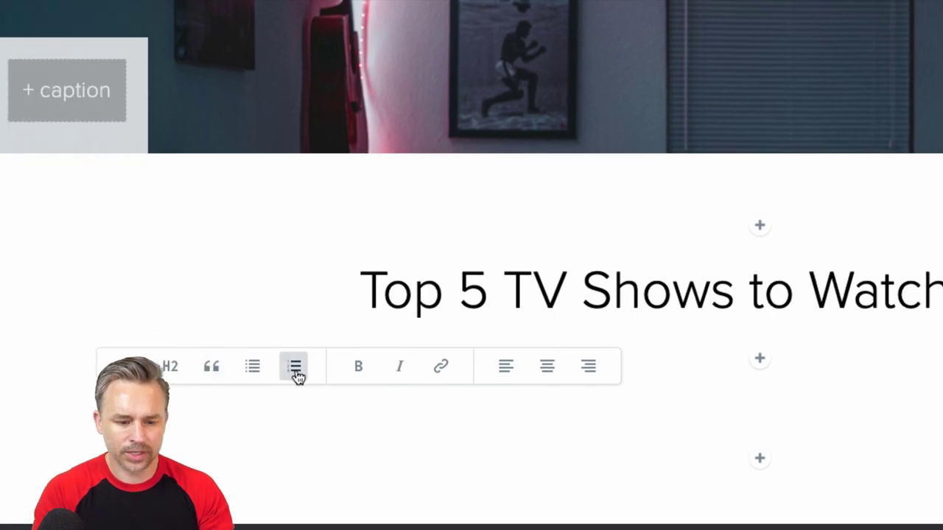
left_click(296, 374)
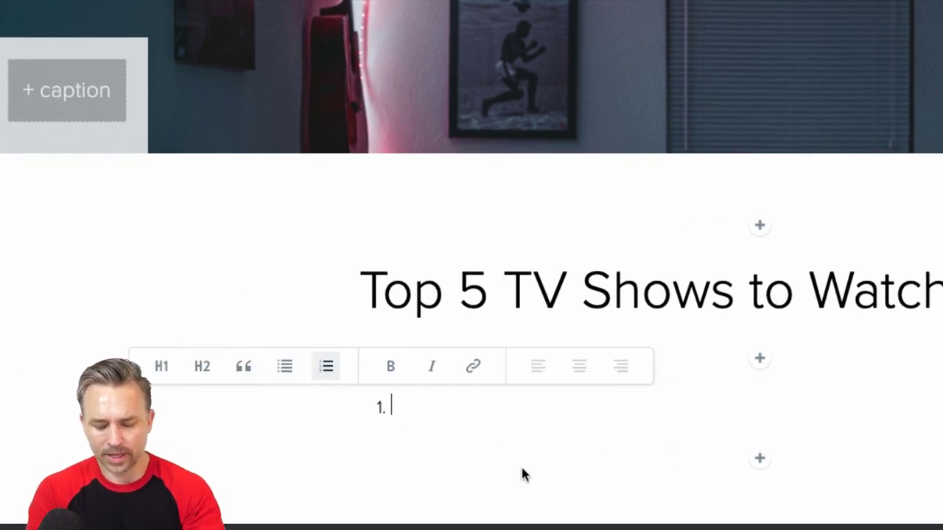
type("Ozark")
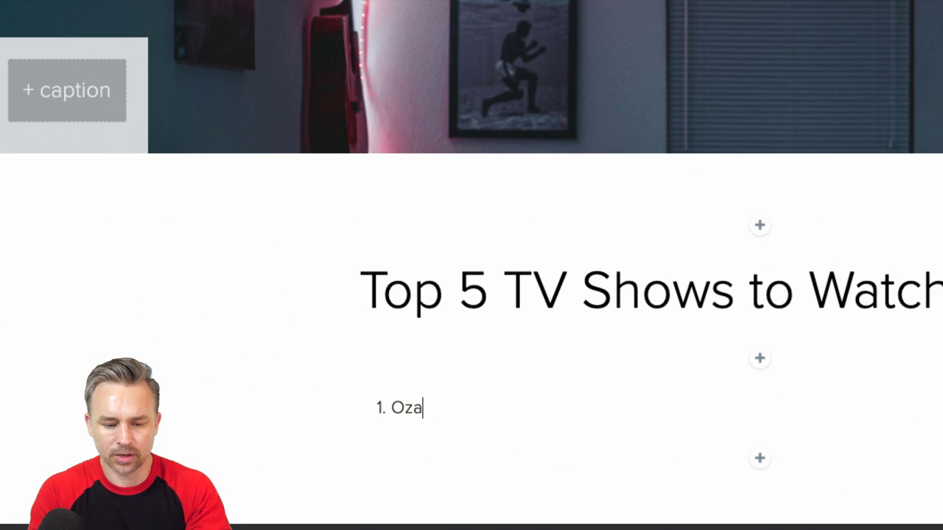
key("Return")
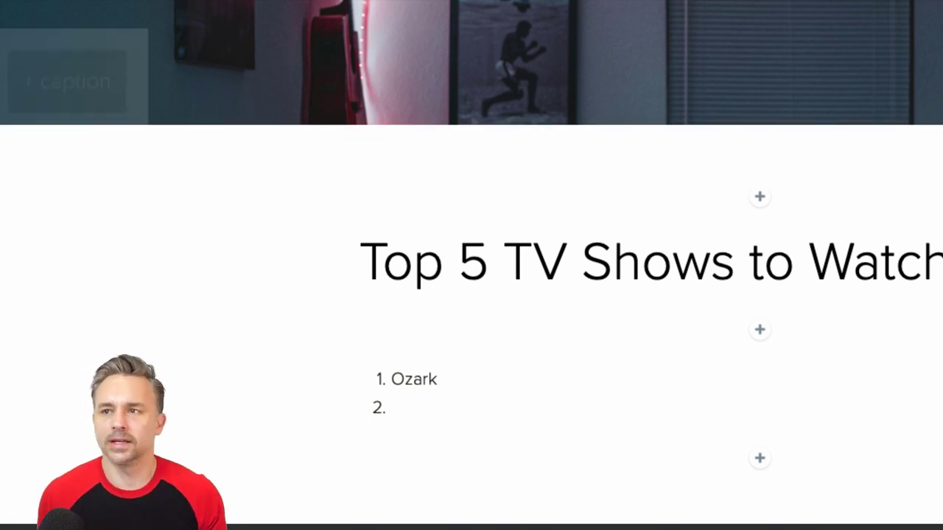
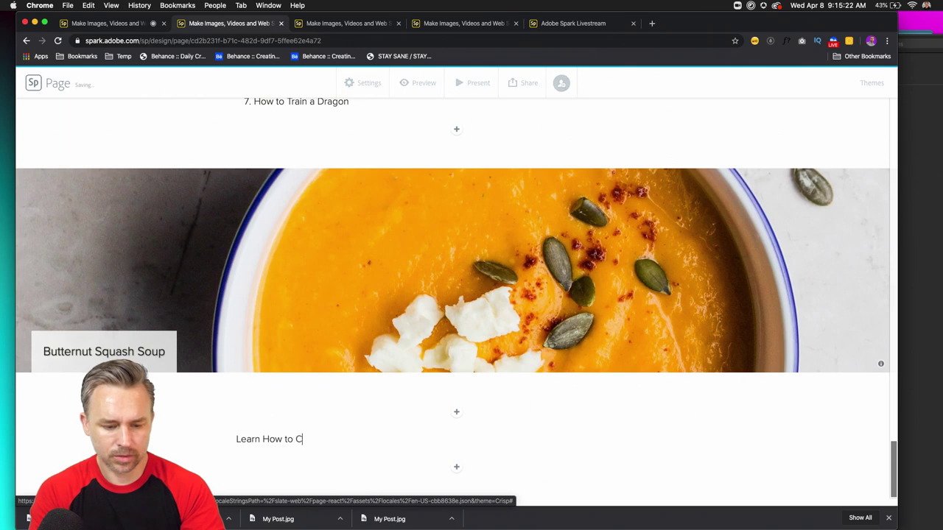
- Format the "Learn How to Cook" text below the soup photo as a centered H1 heading
left_click_drag(338, 441, 239, 451)
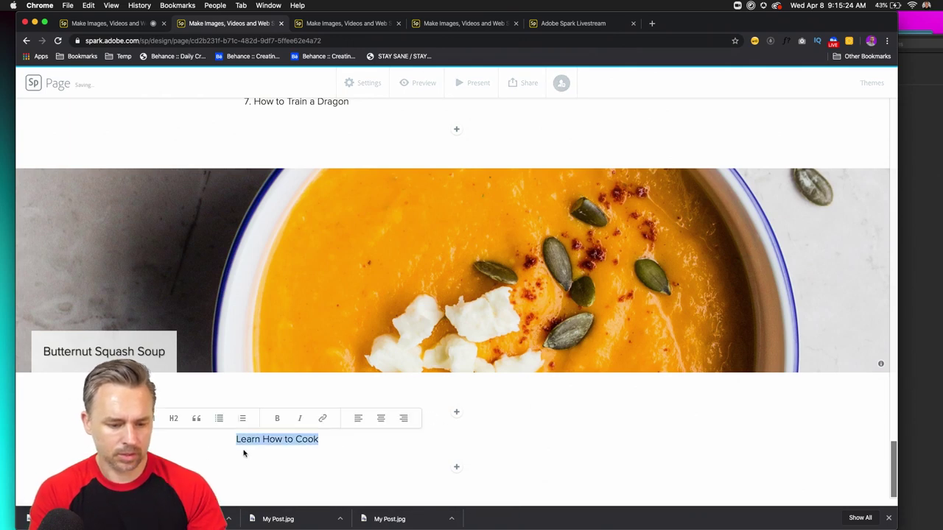
left_click(151, 418)
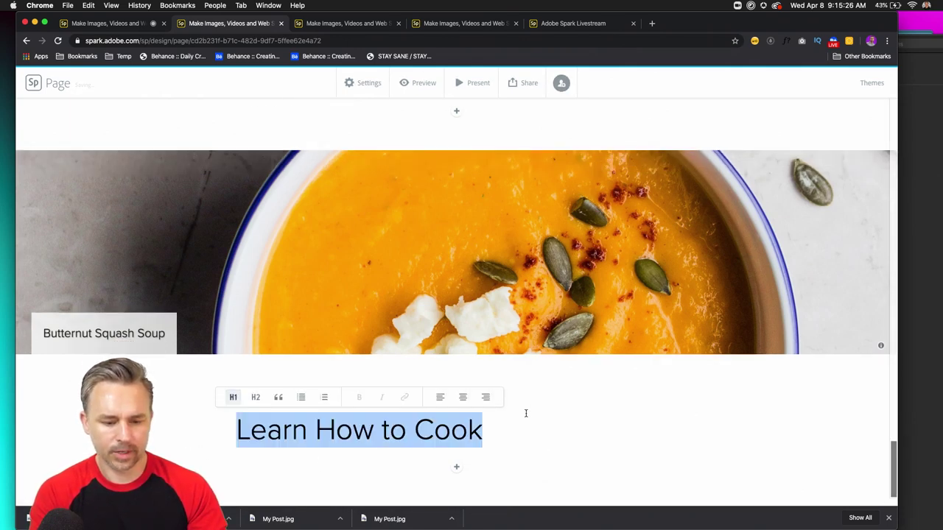
left_click(462, 397)
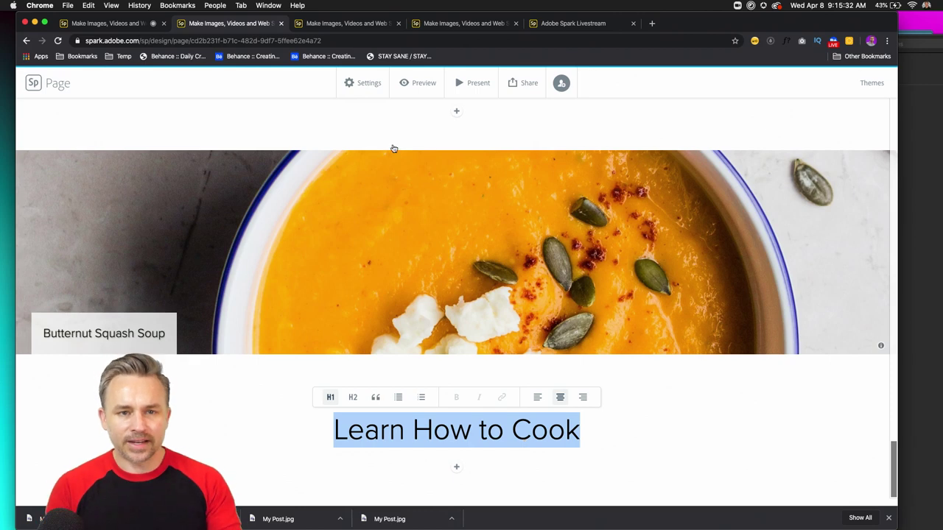
- Add "Sandlot" as the eighth item of the numbered movie list
scroll(364, 255, "up", 5)
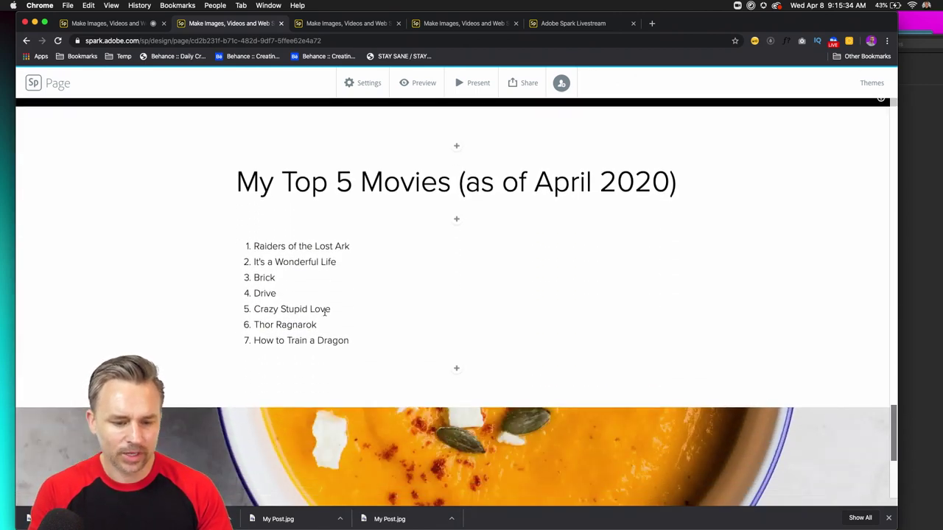
left_click(348, 335)
key("Return")
type("Ssan")
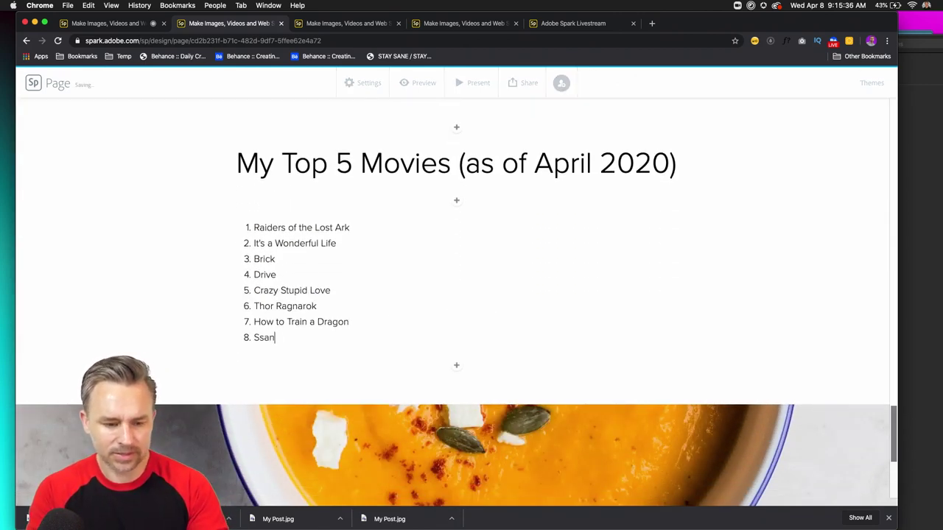
key("BackSpace")
key("BackSpace")
key("BackSpace")
type("andlot")
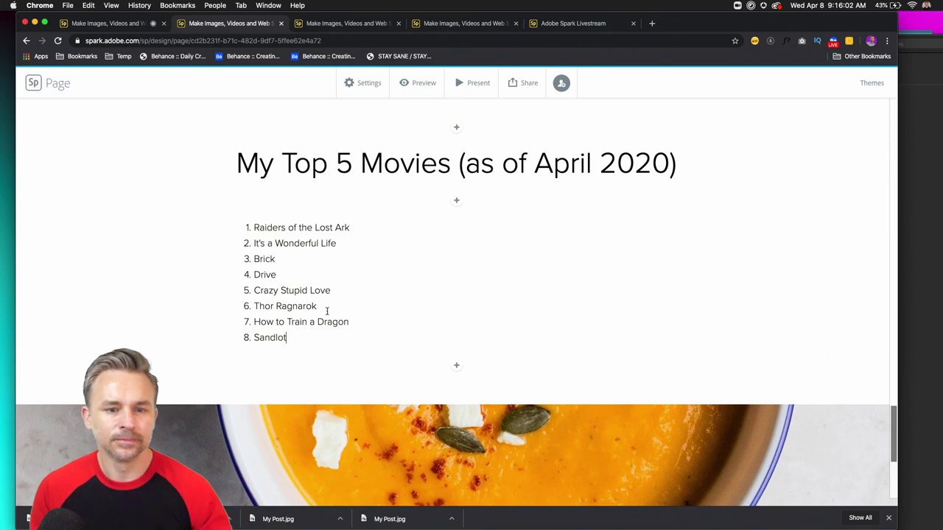
- Add a text section below the "Learn How to Cook" heading and fill it with the "Lorem ipsum dolor amet flannel" placeholder paragraph
scroll(376, 231, "down", 4)
left_click(385, 435)
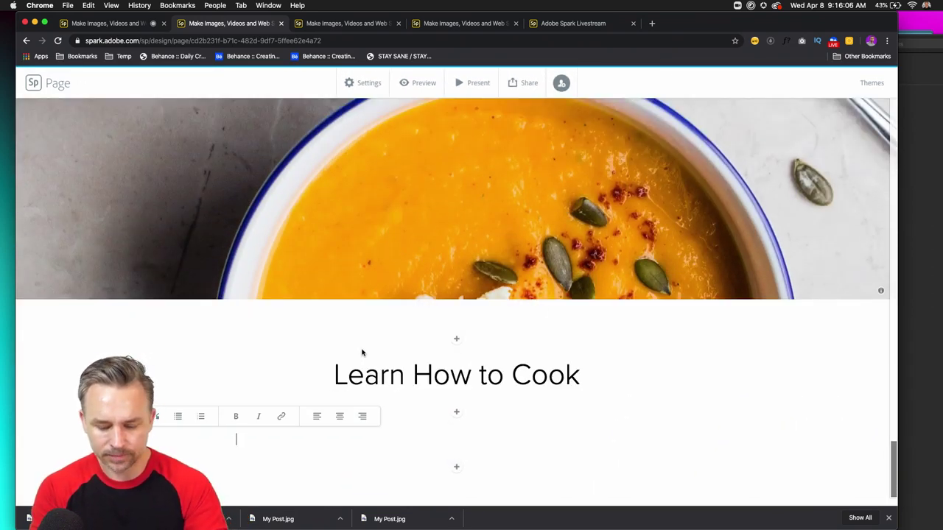
type("Lorem ipsum dolor amet flannel direct trade brunch, mumblecore cray shabby chic celiac forage. Keytar actually yuccie edison bulb. Mumblecore shaman butcher, copper mug blue bottle godard kale chips seitan knausgaard farm-to-table pok pok portland kogi sartorial. Meggings bicycle rights banh mi pickled. Single-origin coffee gochujang ugh vexillologist glossier banjo iceland flexitarian activated charcoal. Chambray ennui truffaut edison bulb butcher la croix yr. Franzen kitsch vice flannel la croix YOLO.")
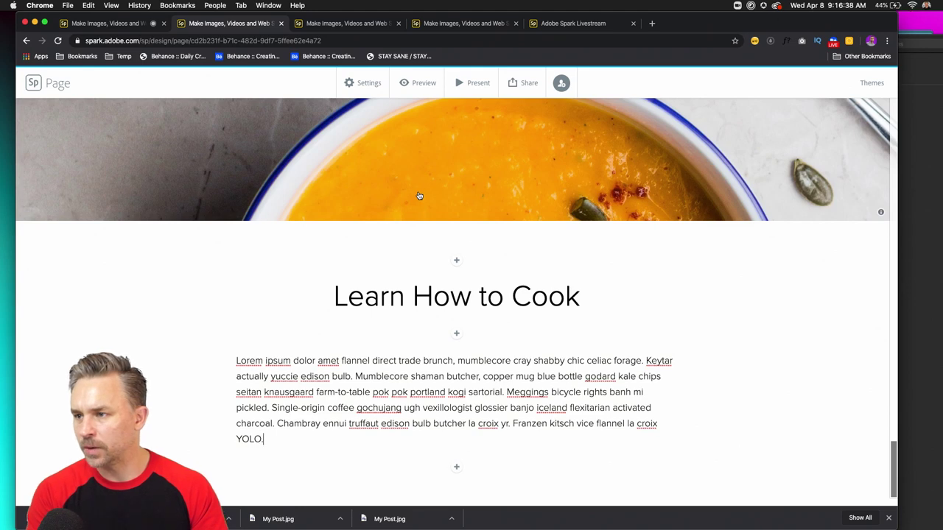
- Add "The Hunters" after "Black Mirror" in the numbered TV shows list
scroll(435, 283, "down", 20)
scroll(435, 286, "up", 3)
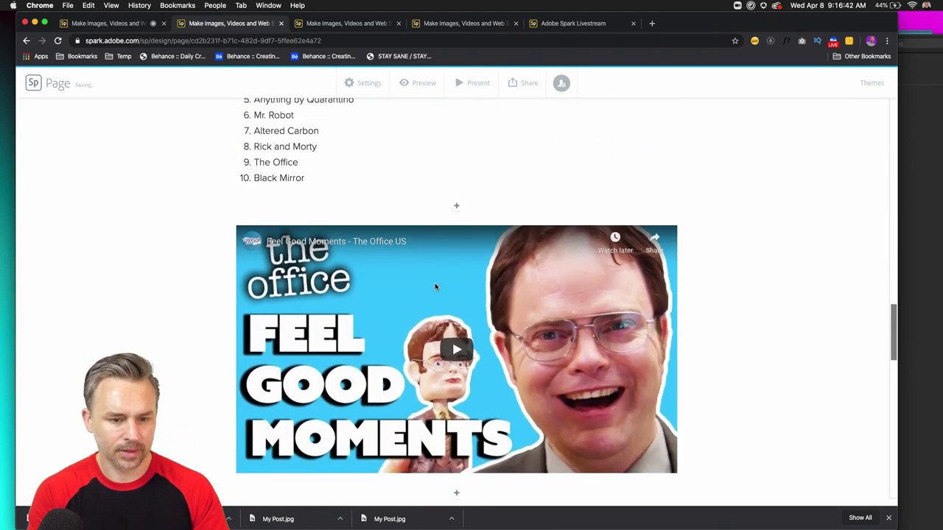
scroll(435, 286, "up", 3)
left_click(310, 325)
key("Return")
type("The Hunters")
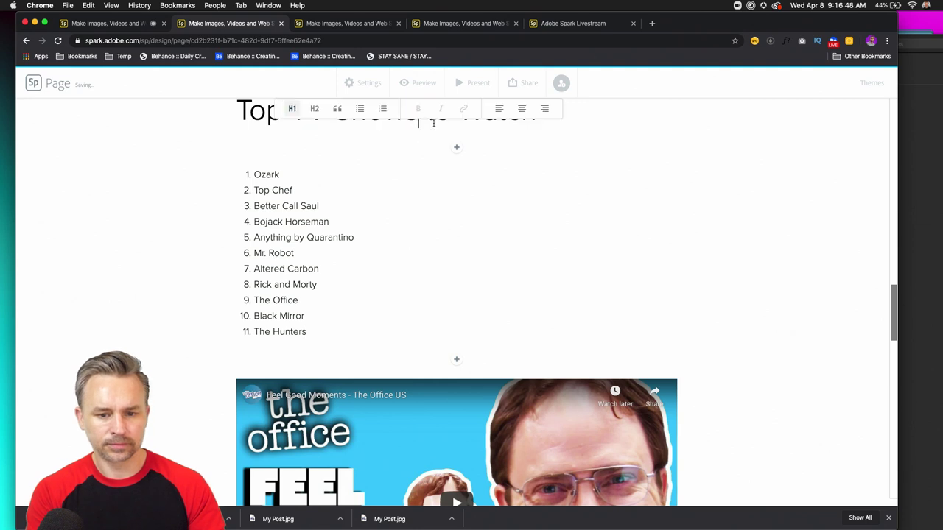
- Center the "Top TV Shows to Watch" heading
scroll(404, 144, "up", 1)
left_click_drag(535, 154, 236, 151)
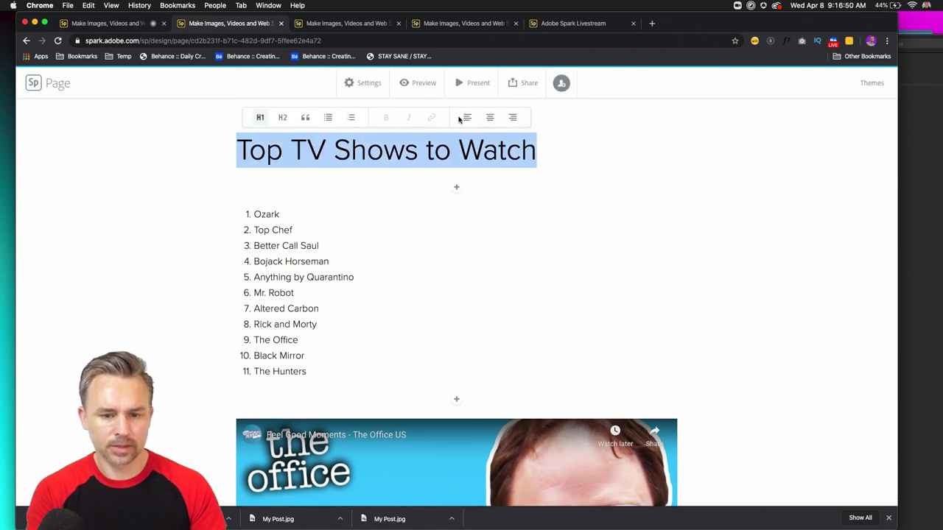
left_click(488, 117)
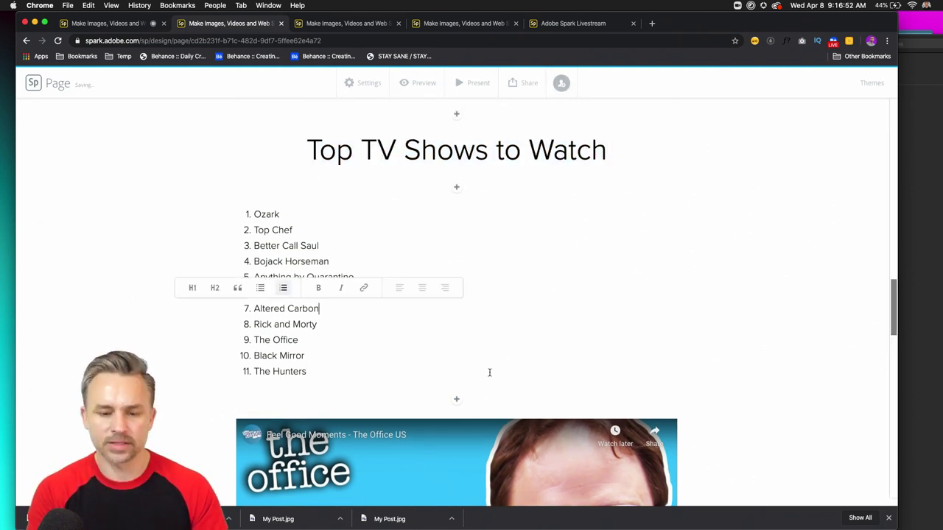
- Try left and right alignment on the "Learn How to Cook" heading and return it to centered
scroll(490, 373, "down", 15)
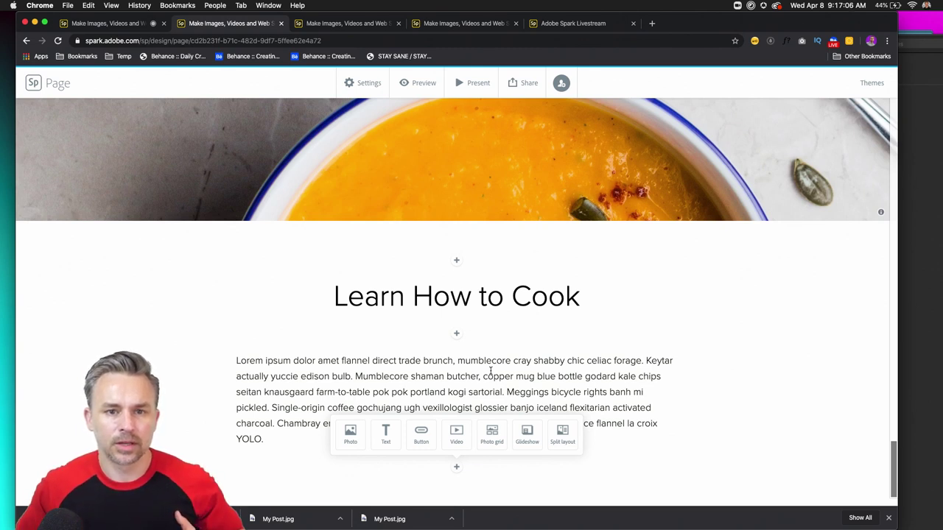
left_click(403, 298)
left_click(488, 296)
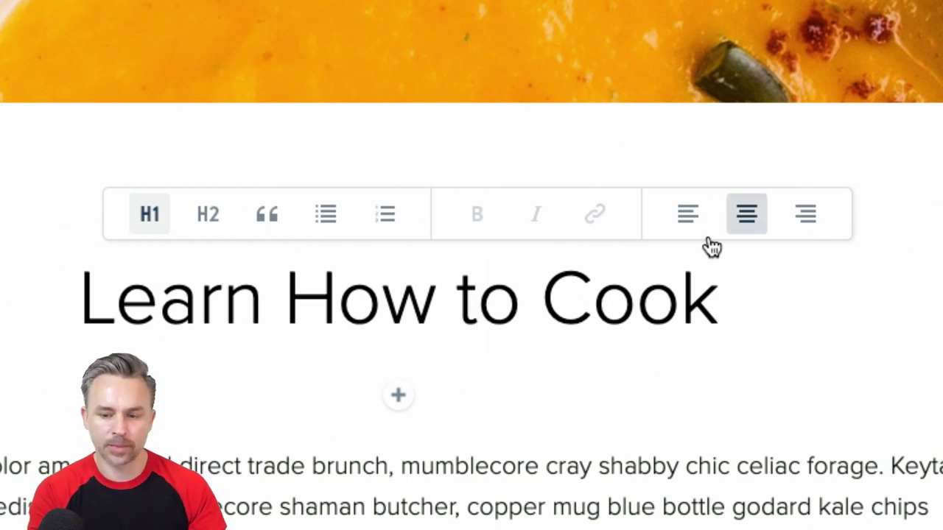
left_click(684, 227)
left_click(486, 219)
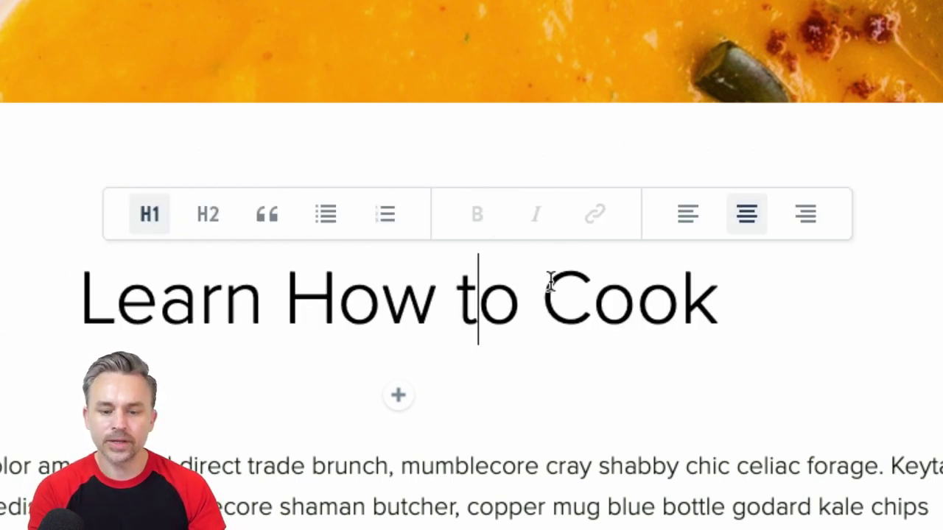
left_click_drag(727, 312, 78, 309)
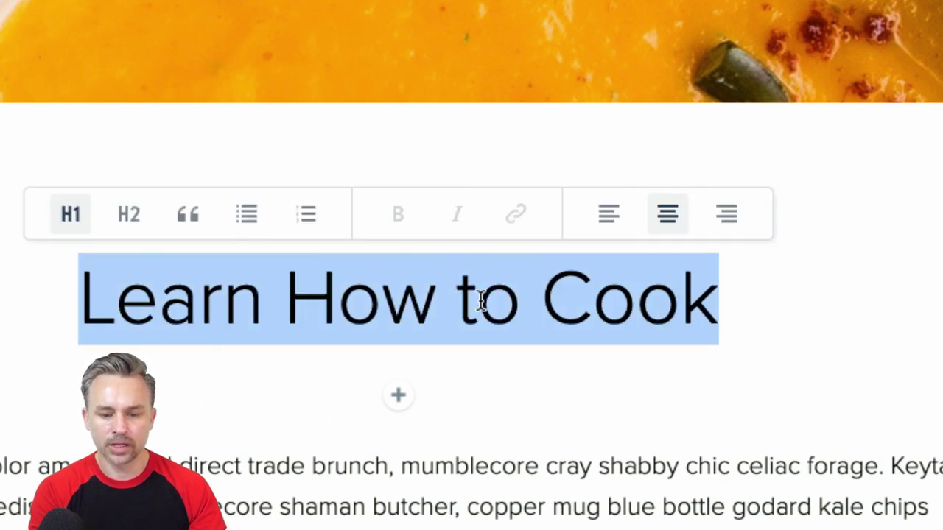
left_click(479, 301)
left_click(789, 217)
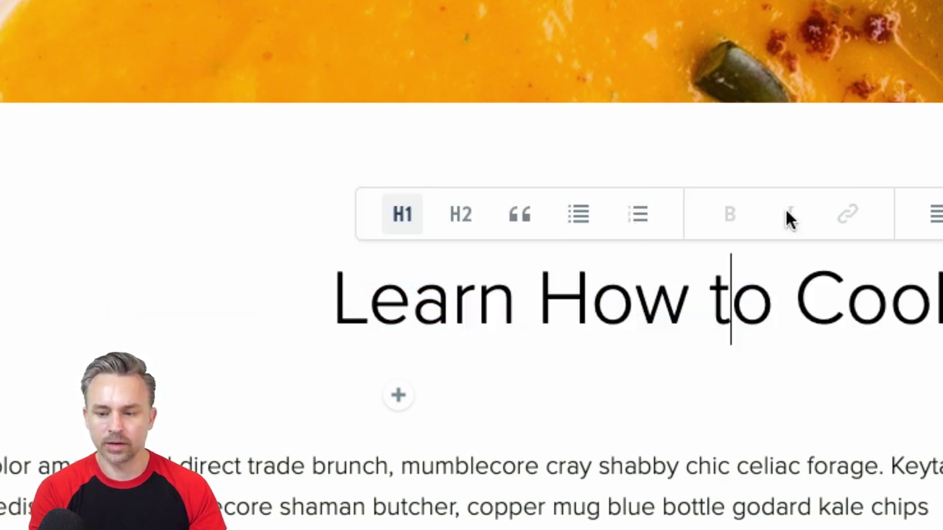
left_click(934, 218)
left_click(494, 216)
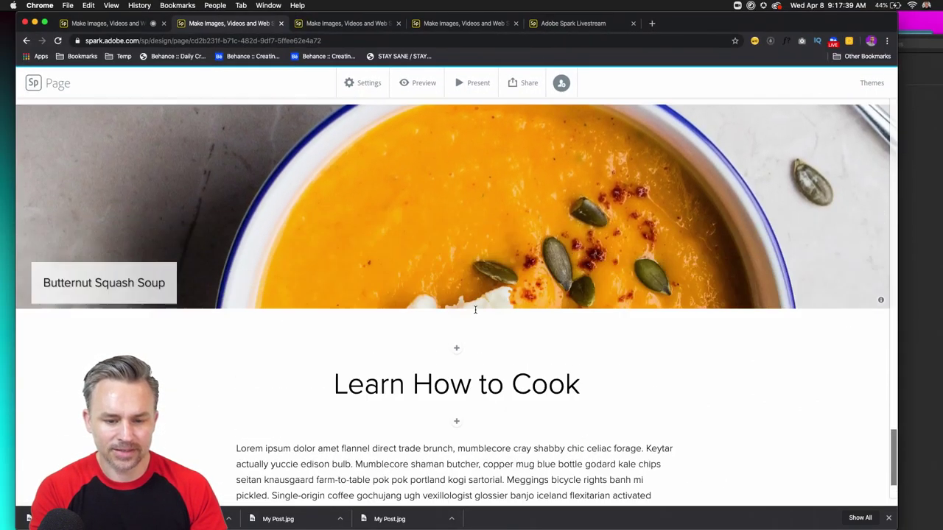
- In the "My Top 5 Movies" heading, remove the 5 and insert "of All Time" after "Movies"
scroll(452, 333, "down", 10)
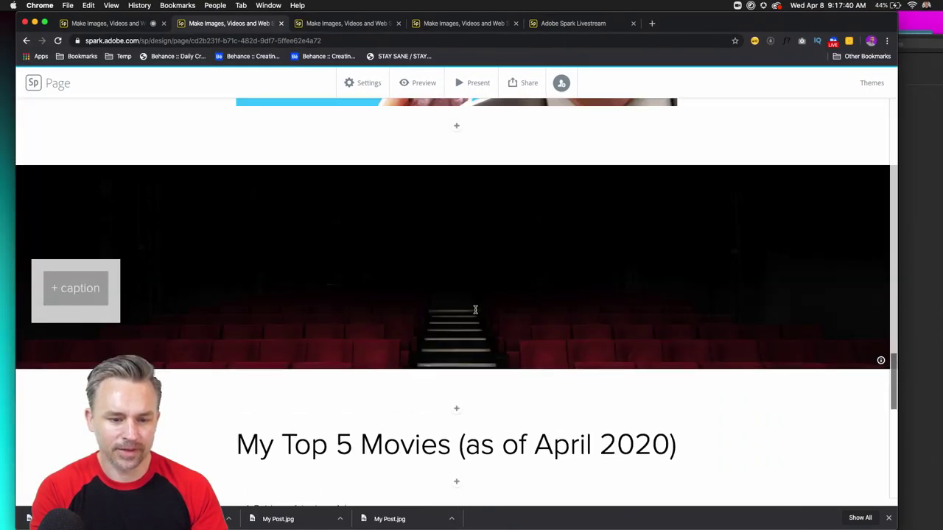
left_click(350, 216)
key("BackSpace")
key("BackSpace")
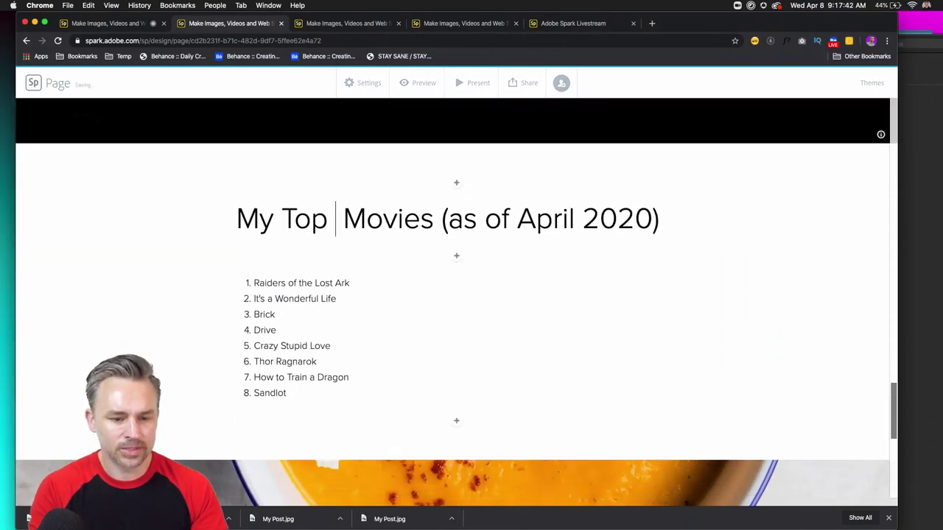
left_click(429, 218)
type("of All Ti")
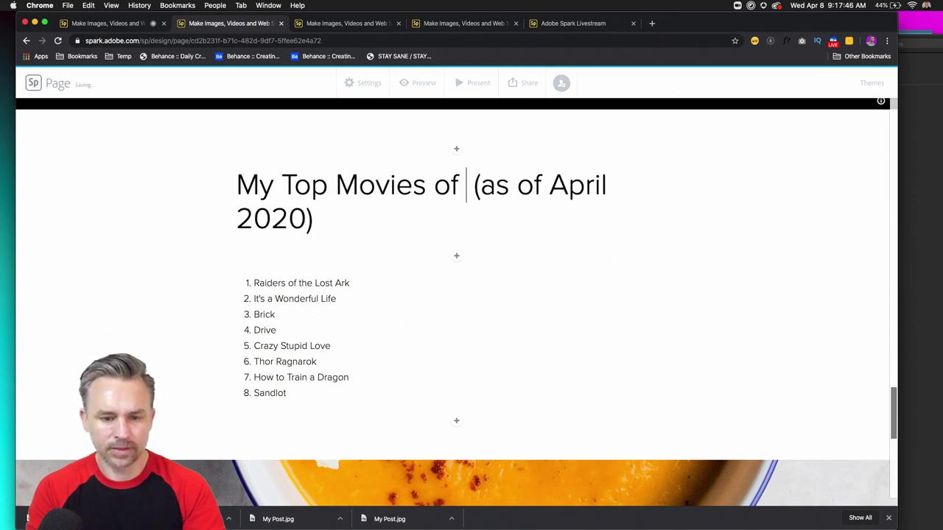
type("me")
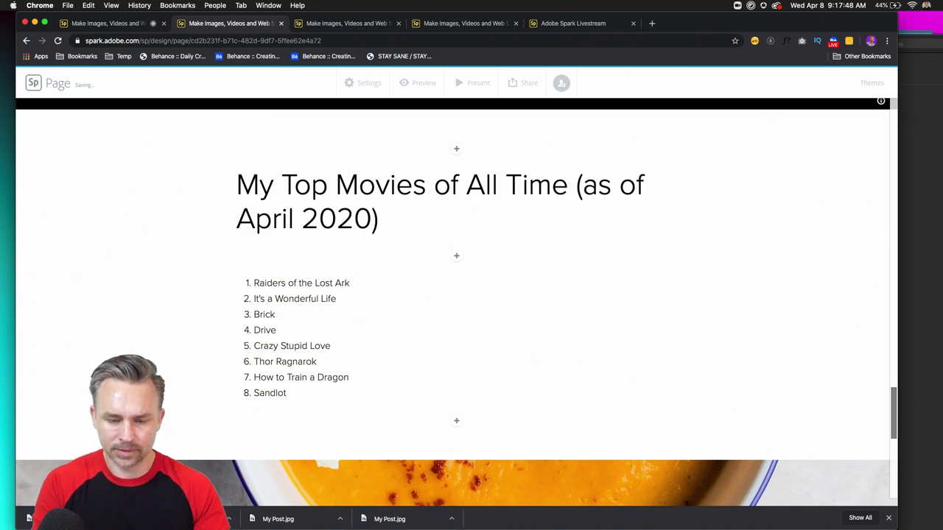
- Split "(as of April 2020)" off the movies heading and delete that text along with its empty line
key("Return")
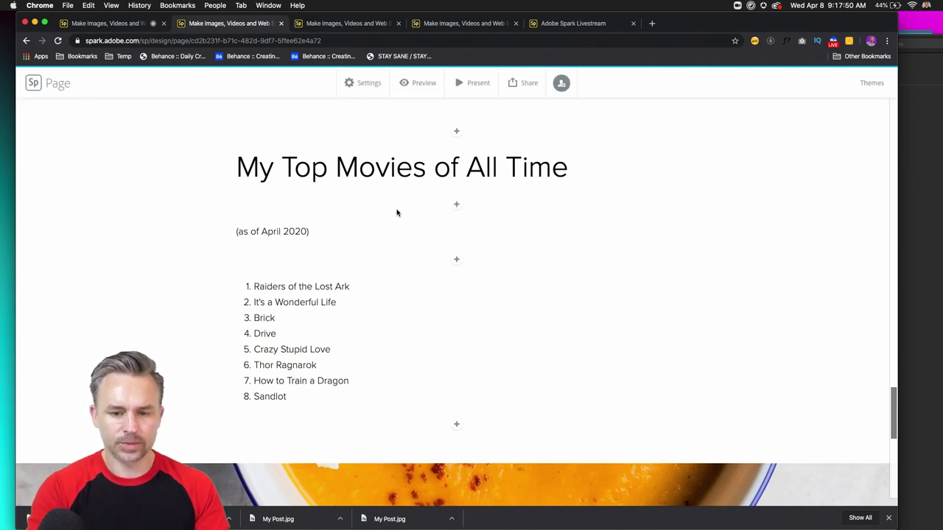
left_click_drag(330, 231, 179, 233)
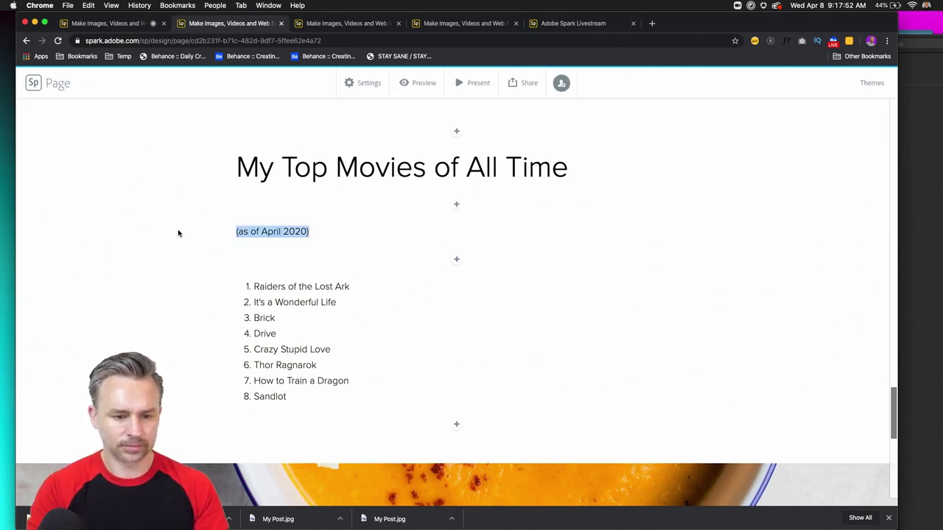
key("BackSpace")
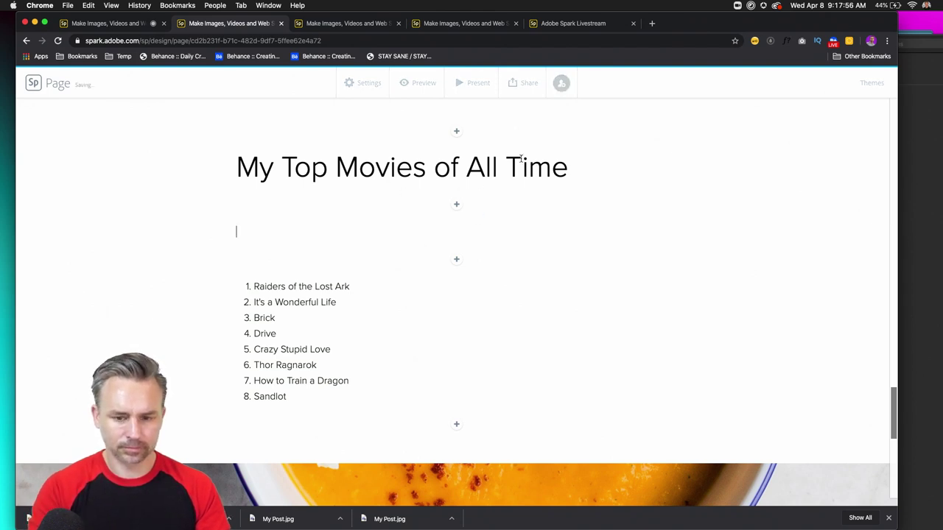
key("BackSpace")
- Center the "My Top Movies of All Time" heading
key("shift+Left")
key("shift+Left")
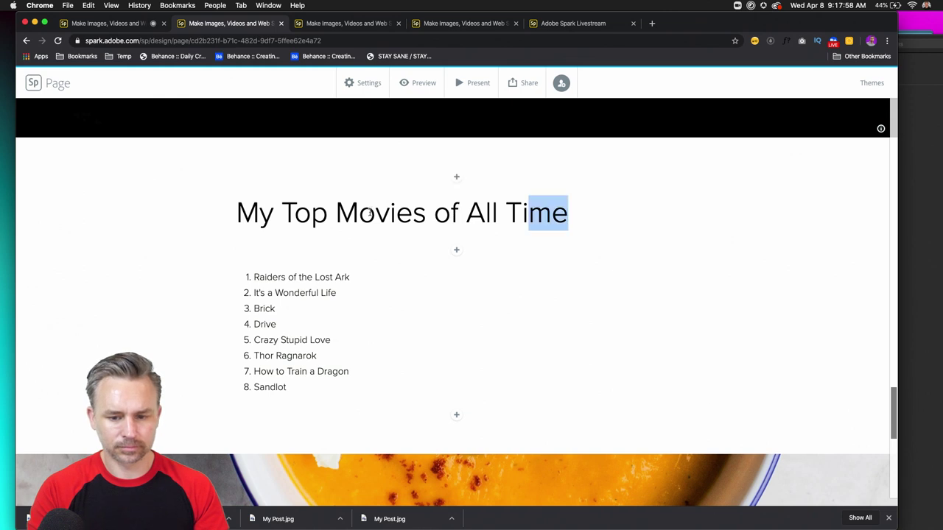
key("shift+super+Left")
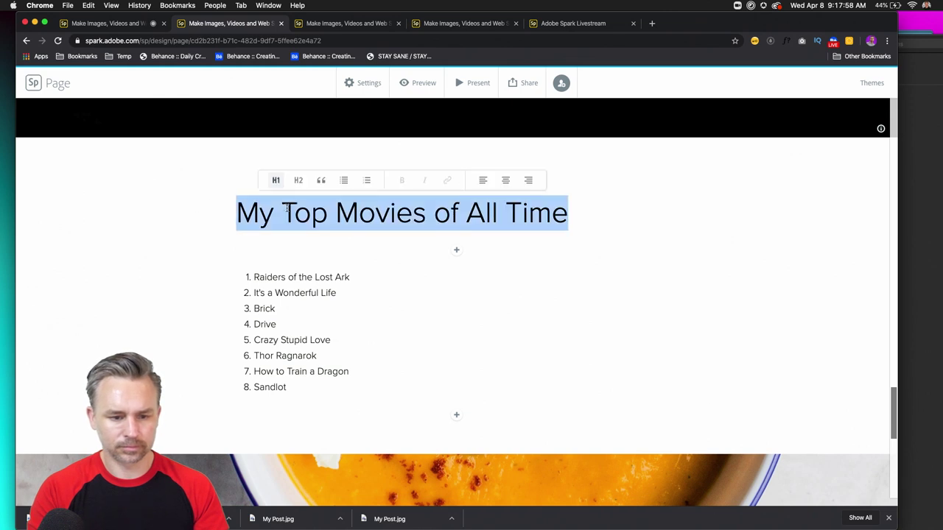
left_click(505, 182)
left_click(374, 334)
left_click(423, 207)
- Review the page's sections, ending below the paragraph under "Get in touch with old friends and relatives."
scroll(427, 210, "up", 10)
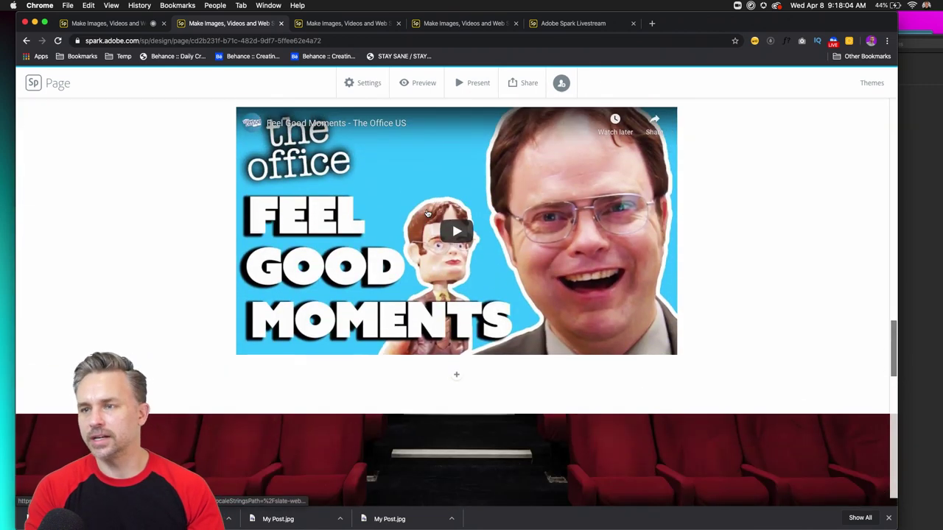
scroll(427, 213, "up", 8)
scroll(449, 214, "down", 10)
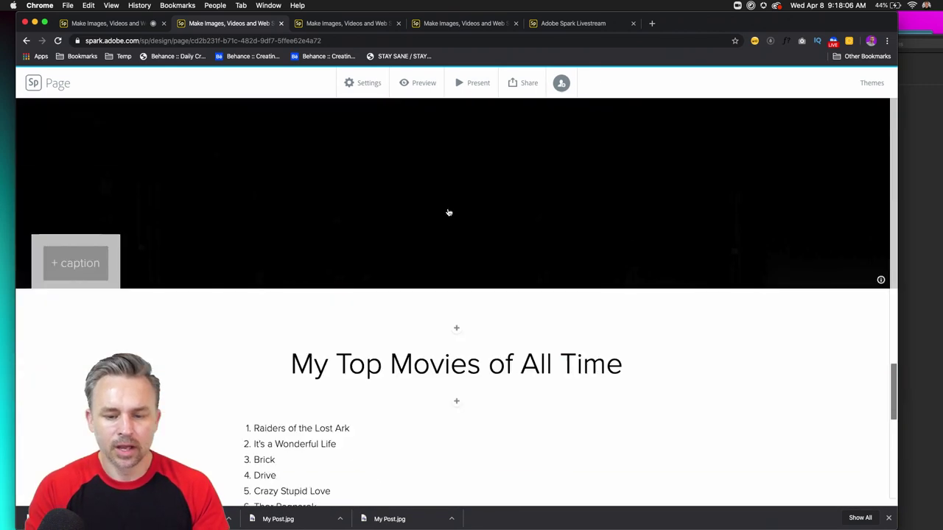
scroll(453, 213, "down", 15)
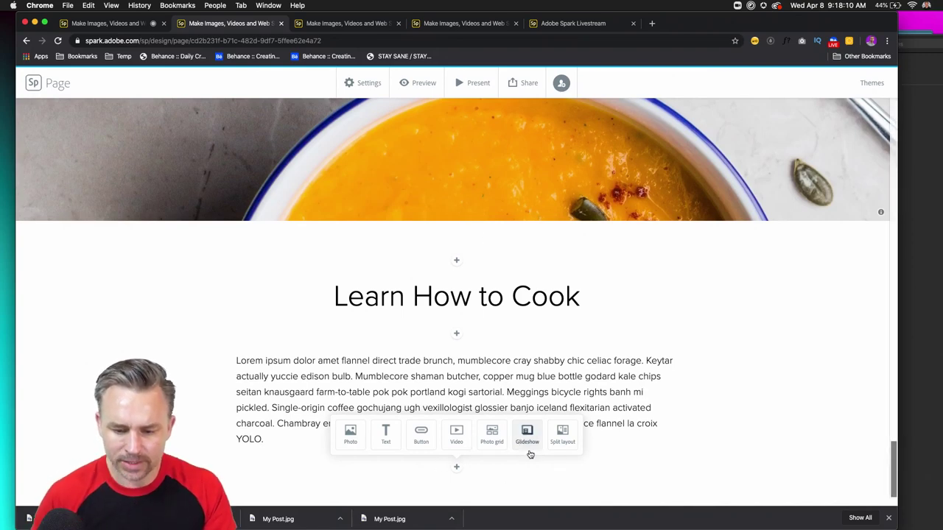
scroll(527, 460, "up", 20)
scroll(530, 440, "up", 10)
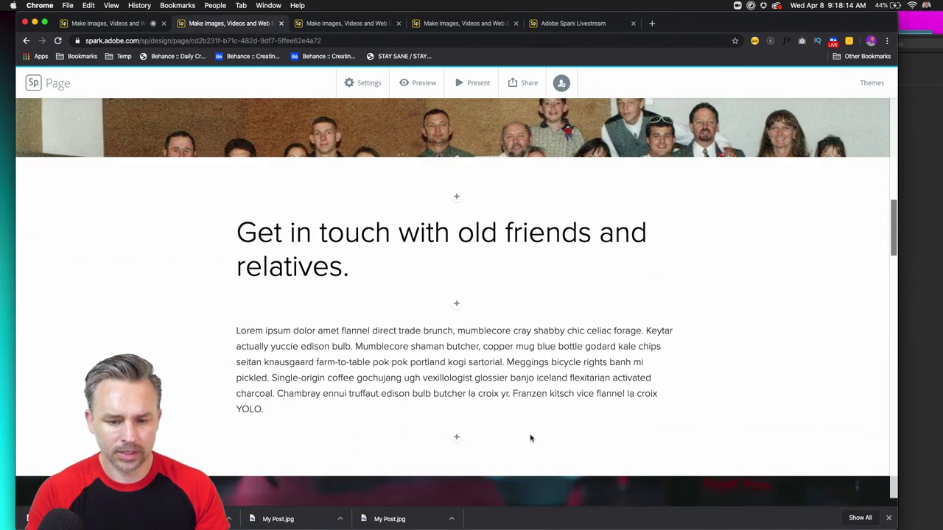
scroll(446, 309, "down", 1)
left_click(455, 400)
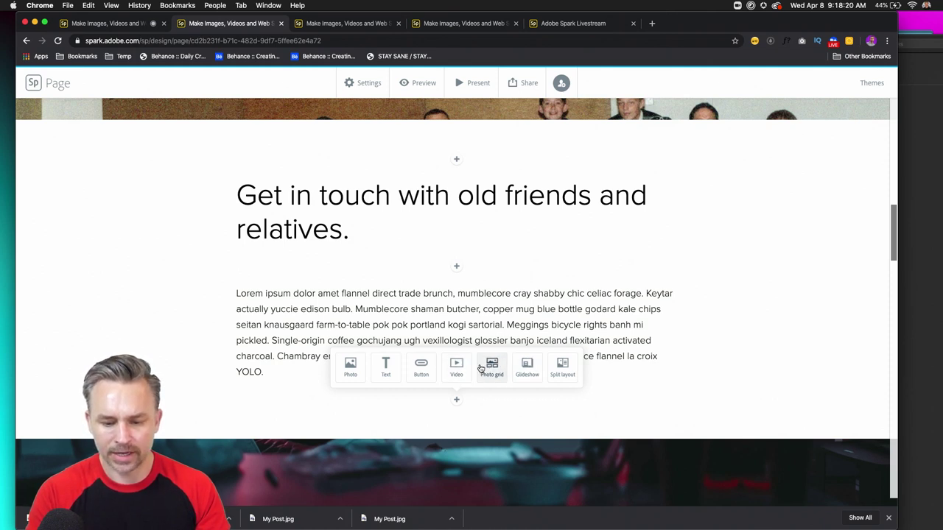
left_click(486, 366)
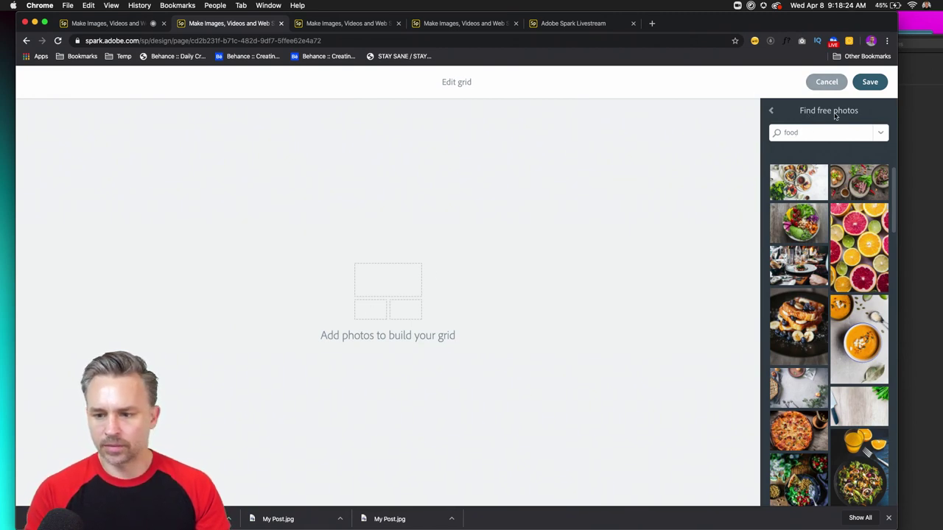
left_click(769, 111)
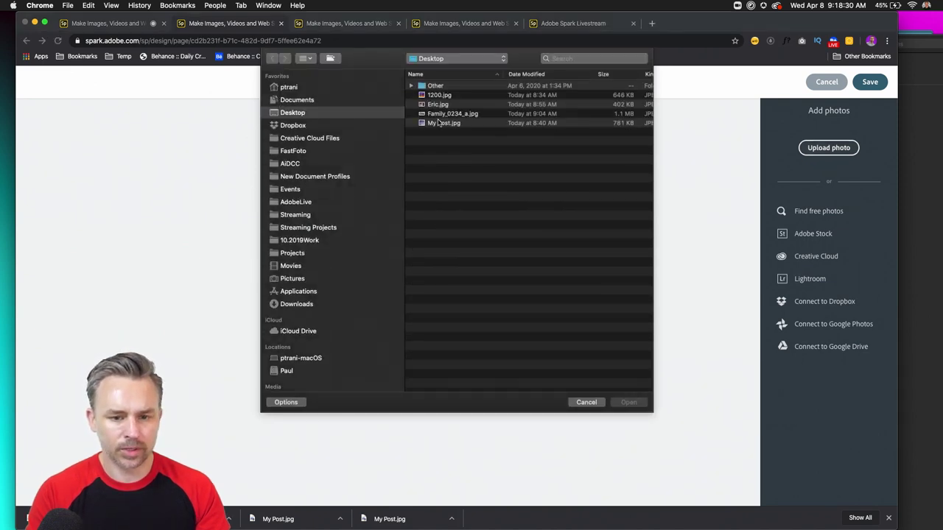
left_click(440, 104)
left_click(627, 403)
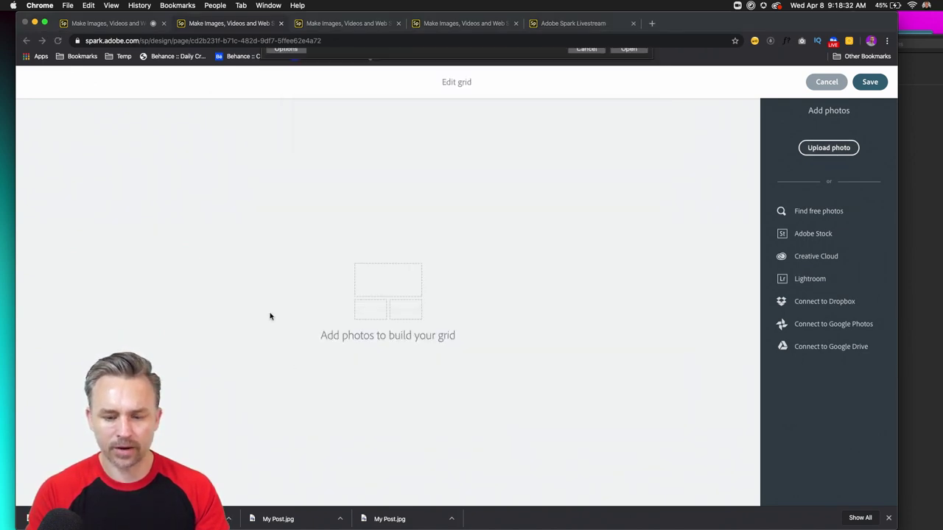
left_click(276, 317)
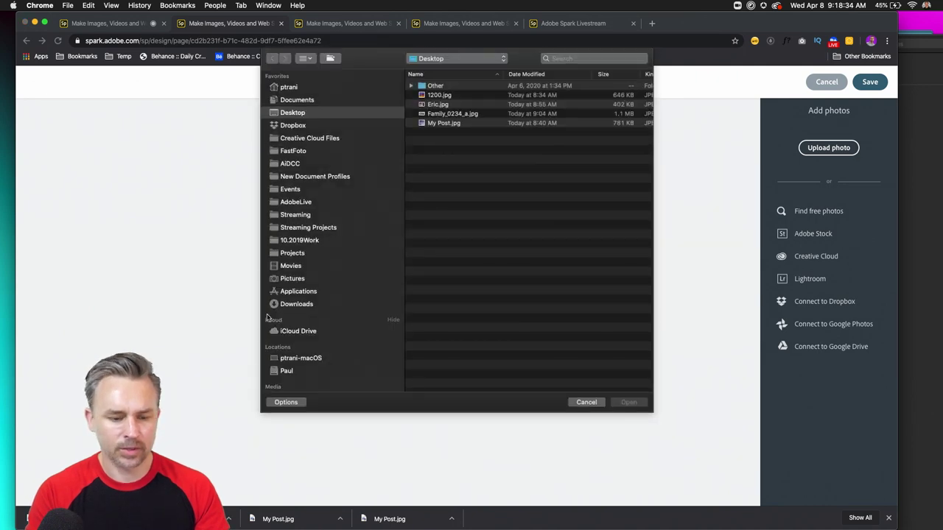
left_click(426, 114)
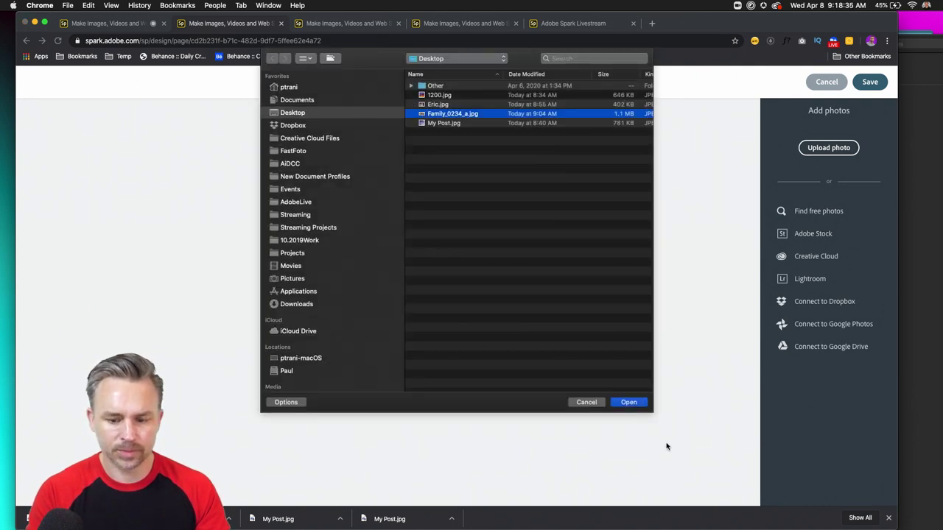
left_click(627, 402)
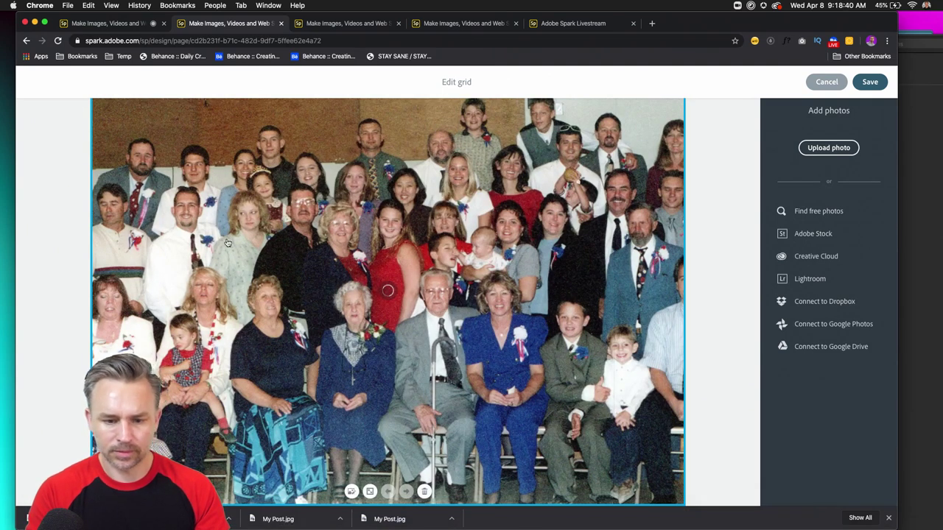
scroll(221, 243, "up", 2)
scroll(420, 303, "down", 2)
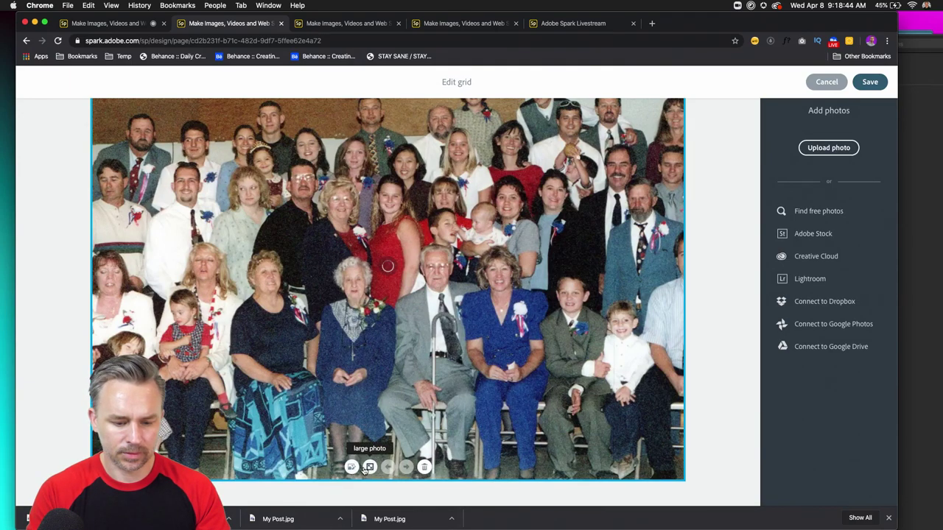
scroll(351, 442, "up", 2)
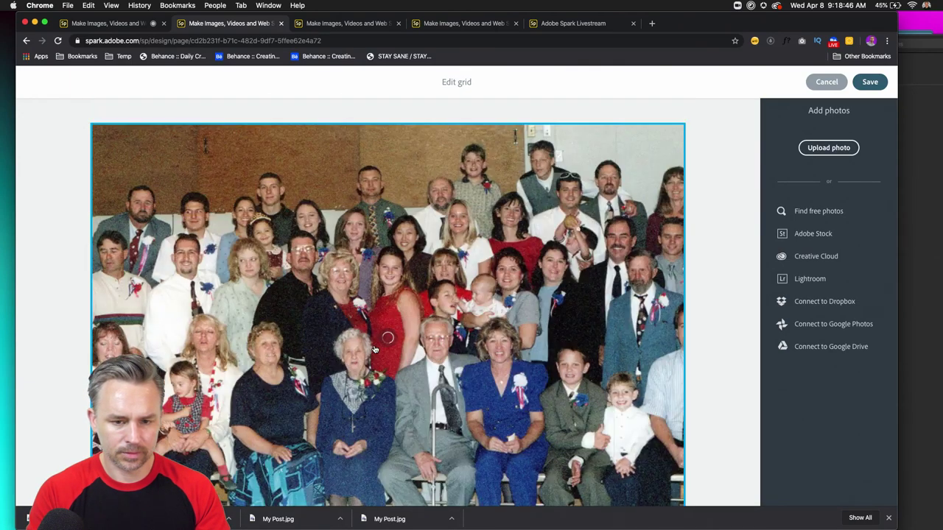
scroll(729, 162, "down", 1)
scroll(733, 169, "down", 2)
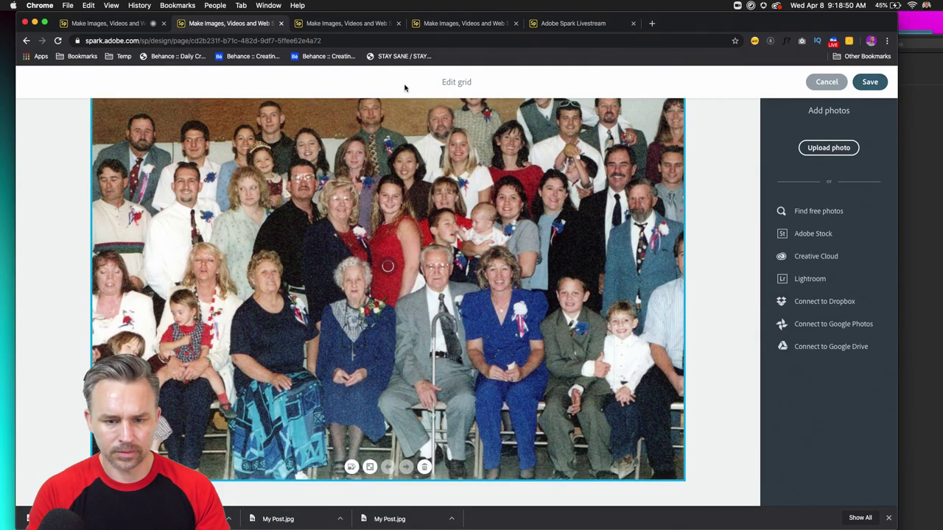
scroll(423, 238, "up", 2)
scroll(423, 238, "down", 2)
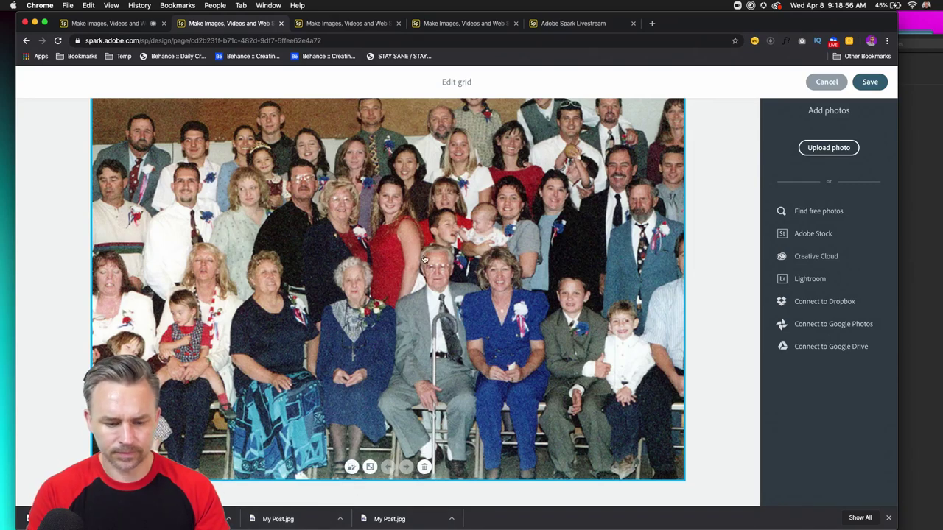
scroll(537, 181, "up", 1)
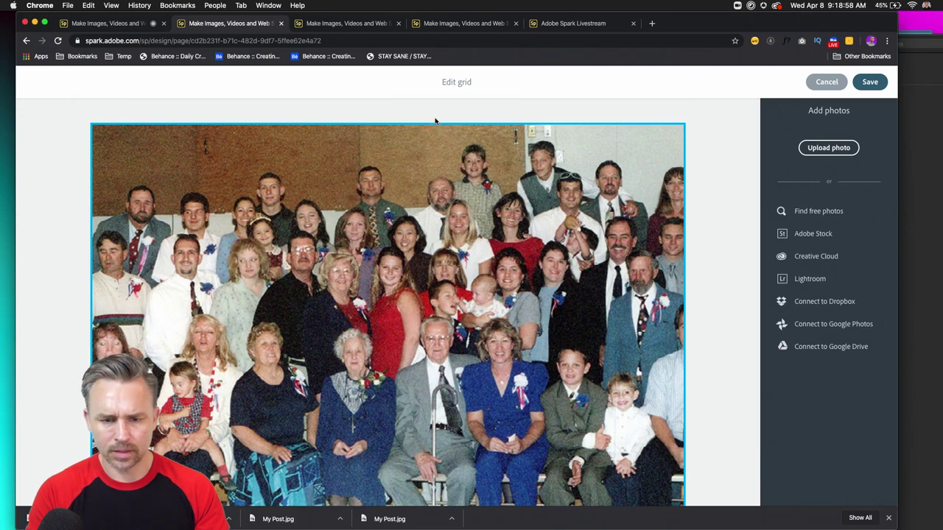
left_click(827, 83)
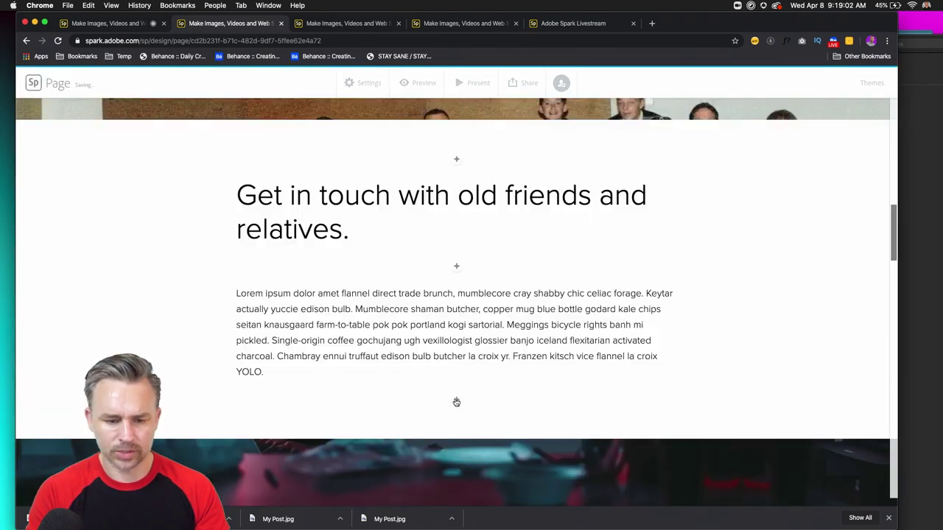
- Insert a photo grid below the paragraph about old friends and relatives and upload all four JPG images from the Desktop folder
left_click(456, 403)
left_click(491, 368)
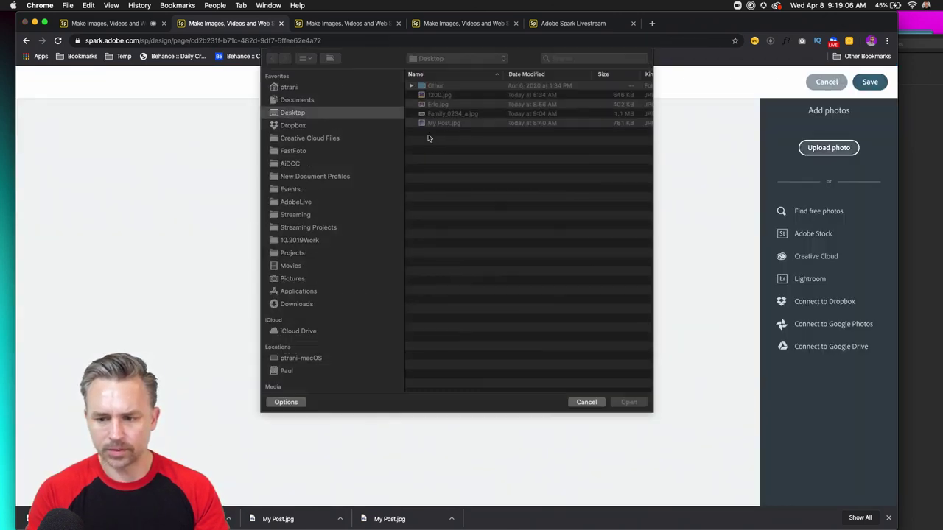
left_click(428, 114)
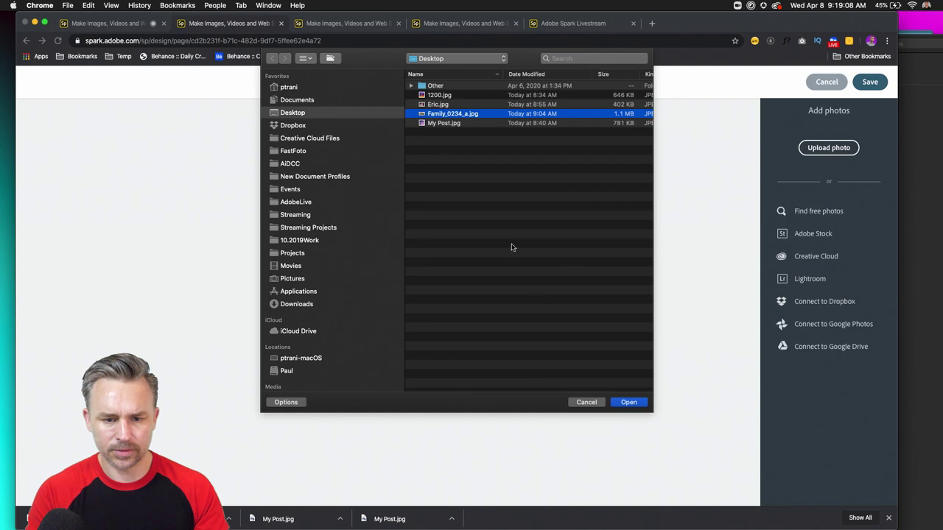
left_click(628, 402)
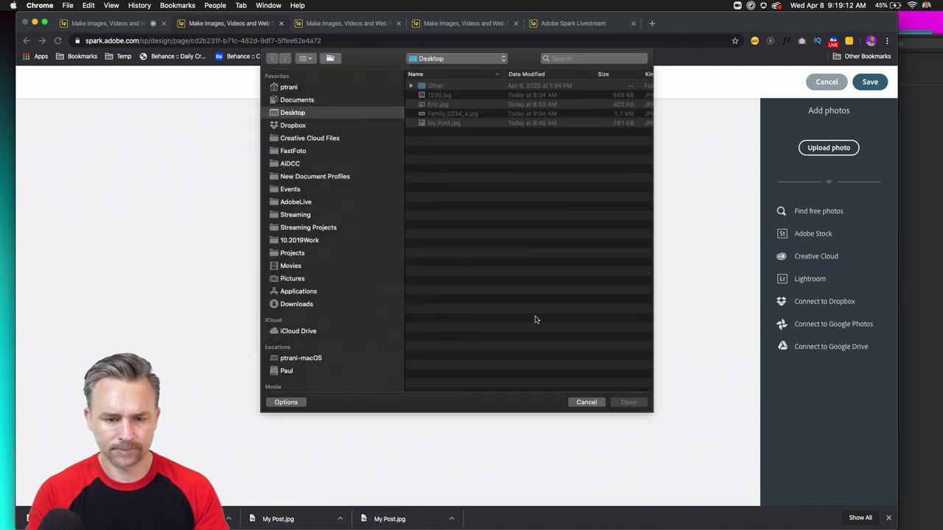
left_click(418, 116)
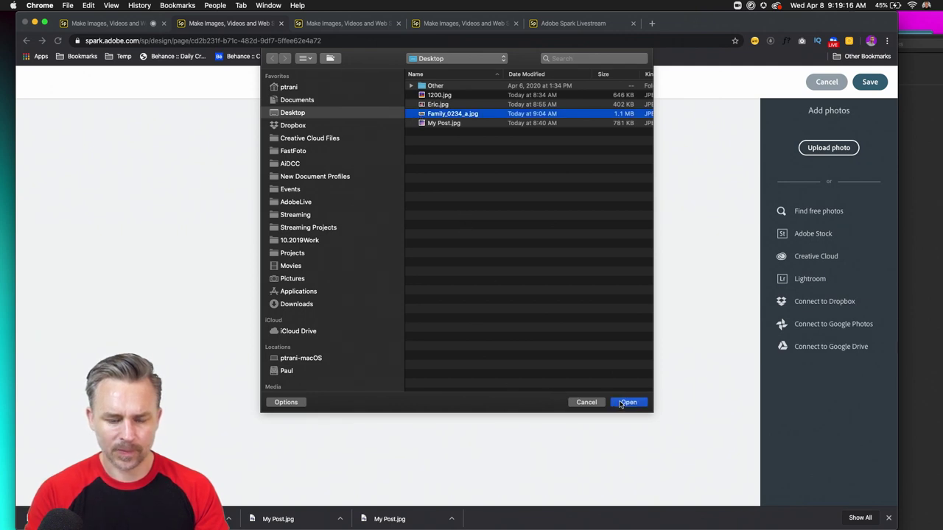
left_click_drag(490, 270, 471, 93)
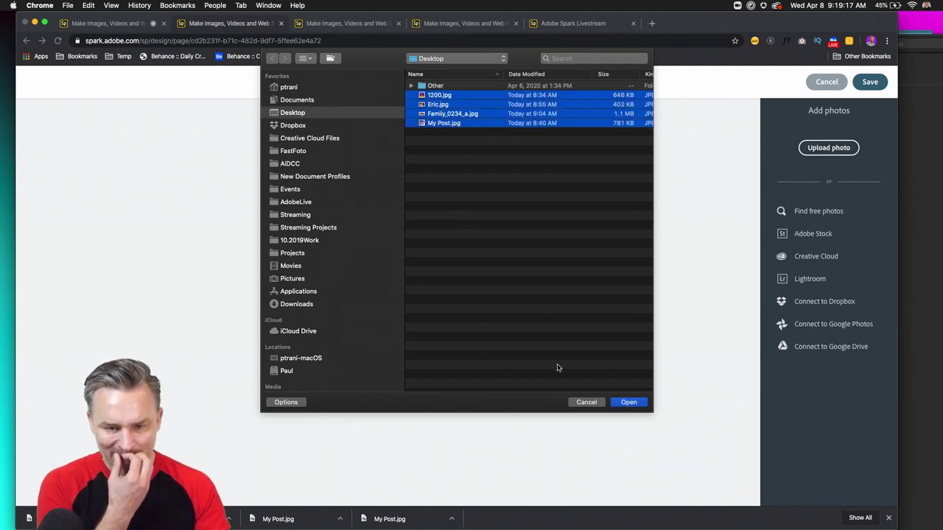
left_click(621, 402)
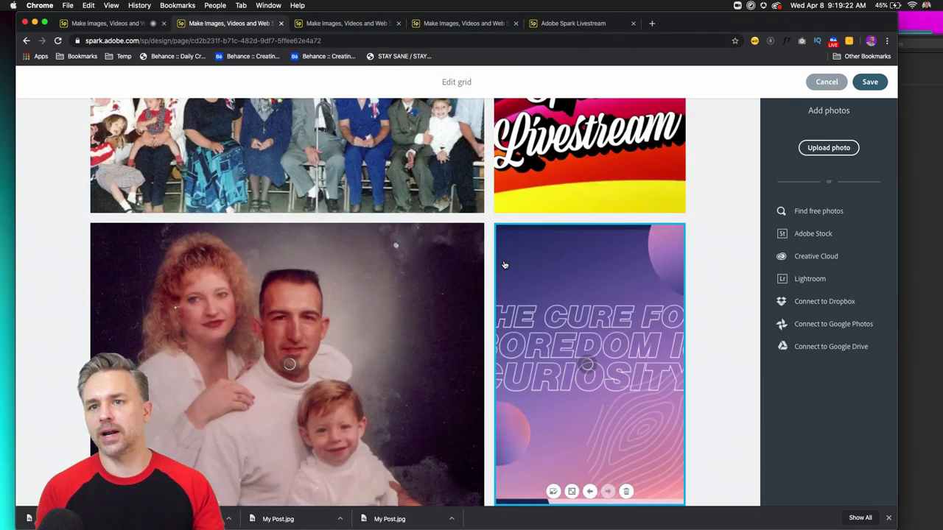
- Switch to Finder to examine the family photos in the FastFoto folder, and return to Chrome
mouse_move(471, 525)
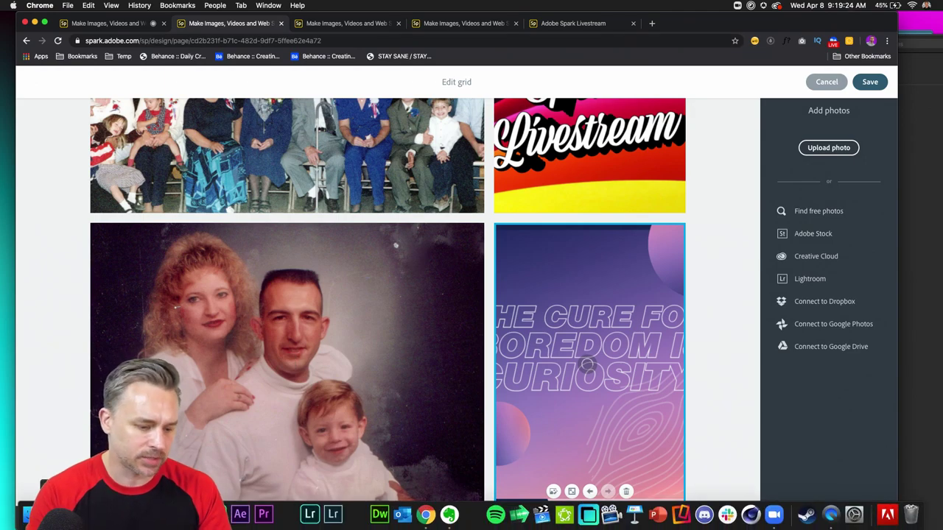
left_click(29, 514)
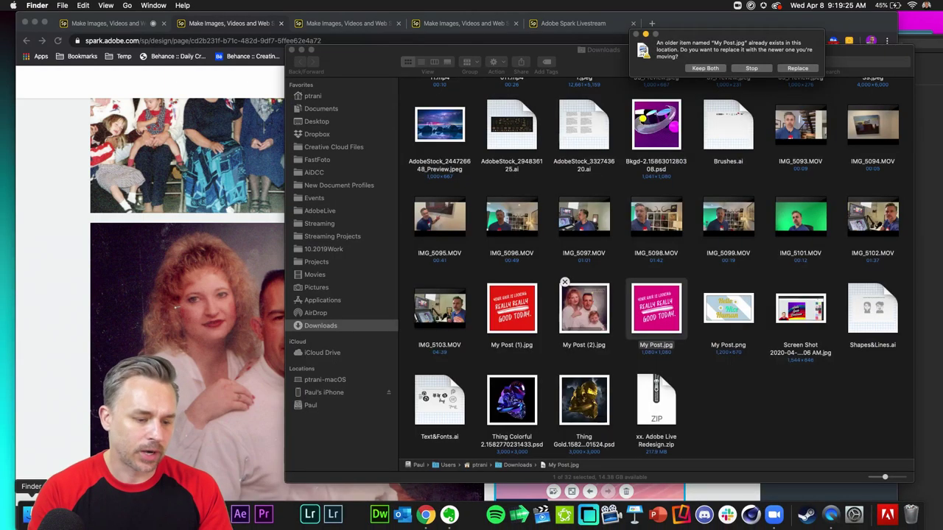
left_click(309, 159)
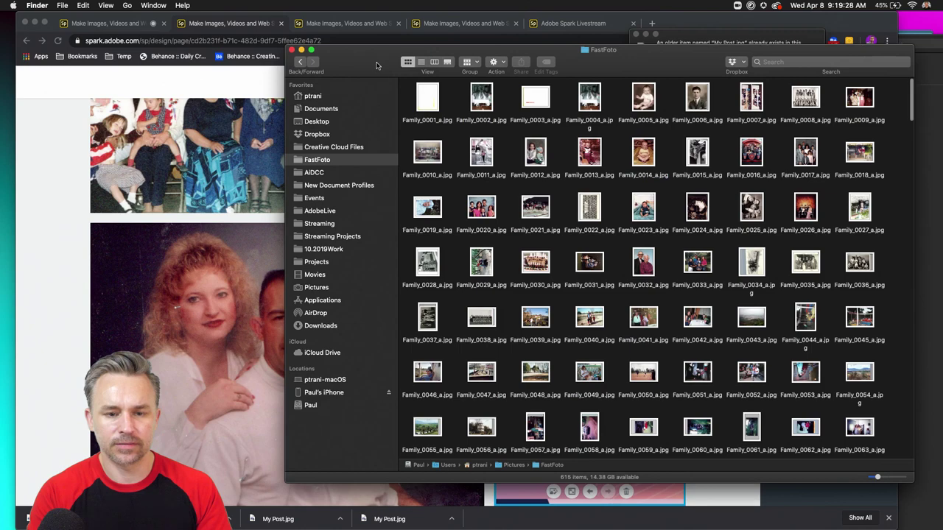
left_click_drag(377, 58, 313, 53)
left_click(18, 257)
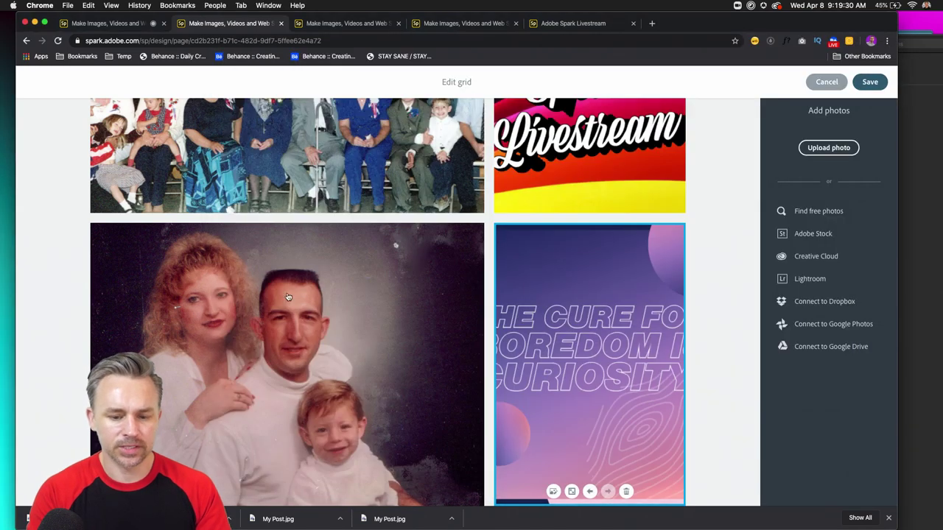
- Discard the current photo grid and insert a new one below the paragraph about old friends and relatives
scroll(473, 196, "up", 4)
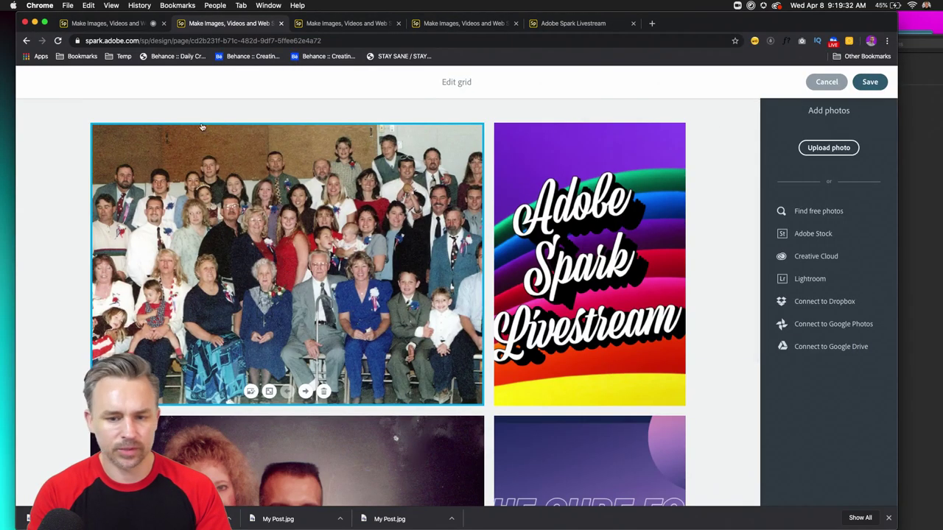
left_click(827, 87)
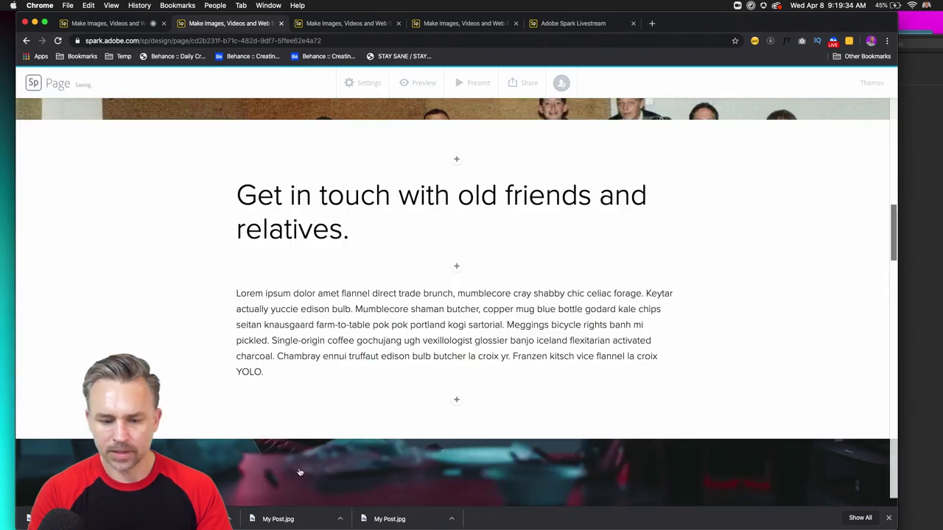
left_click(456, 401)
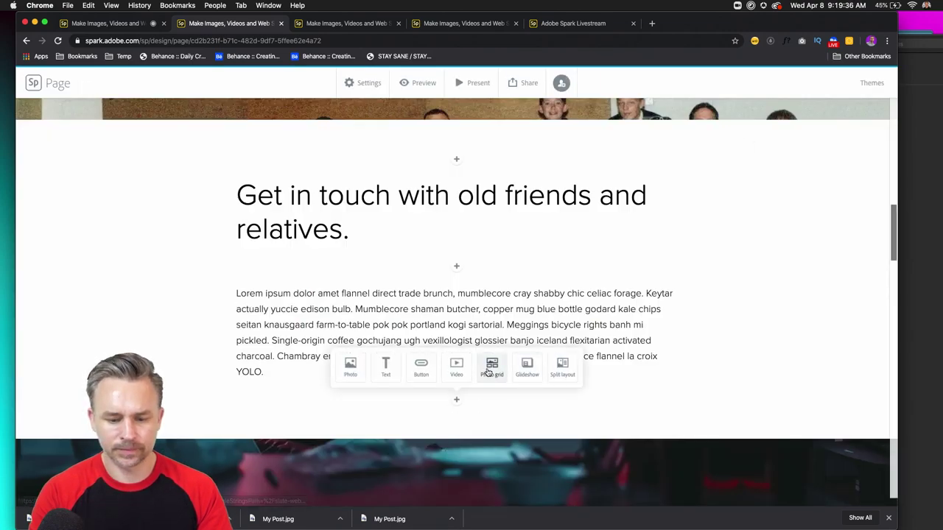
left_click(490, 366)
- Open the FastFoto folder for a photo upload and display its files as icons
left_click(817, 147)
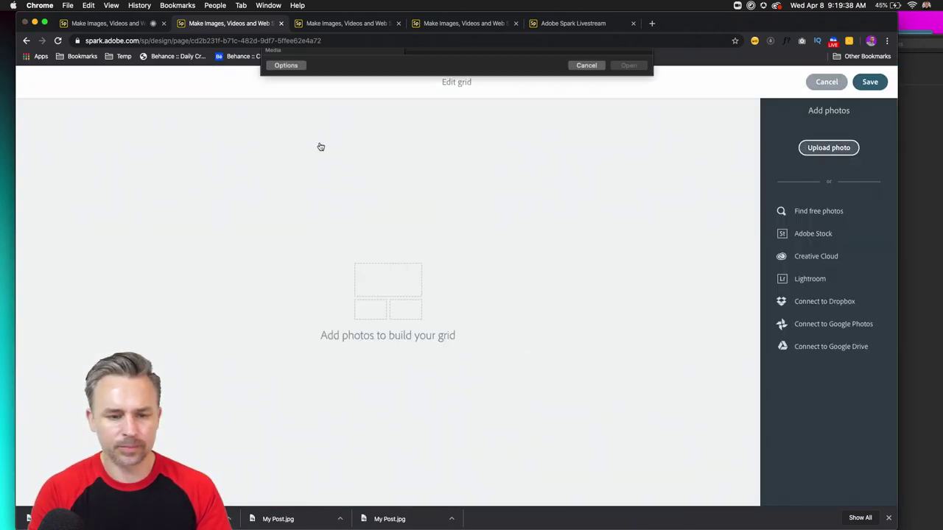
left_click(288, 151)
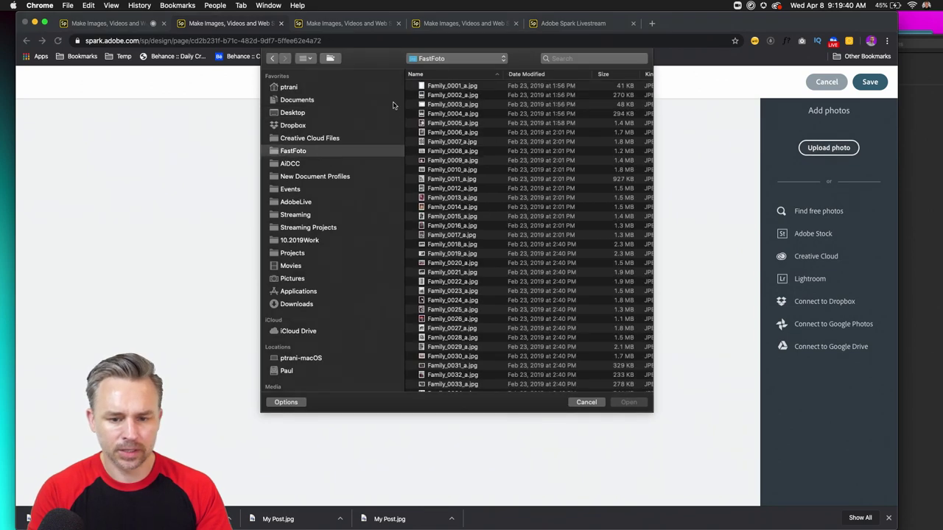
left_click(307, 59)
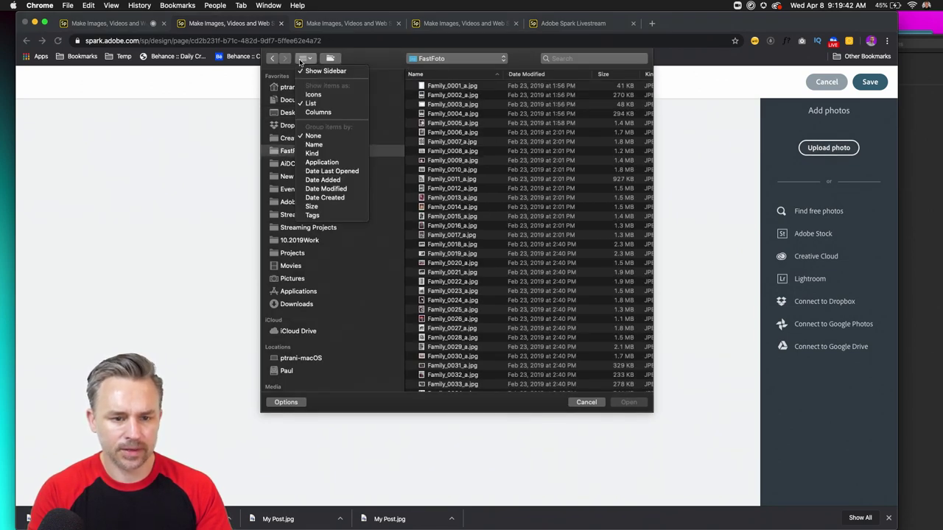
left_click(310, 95)
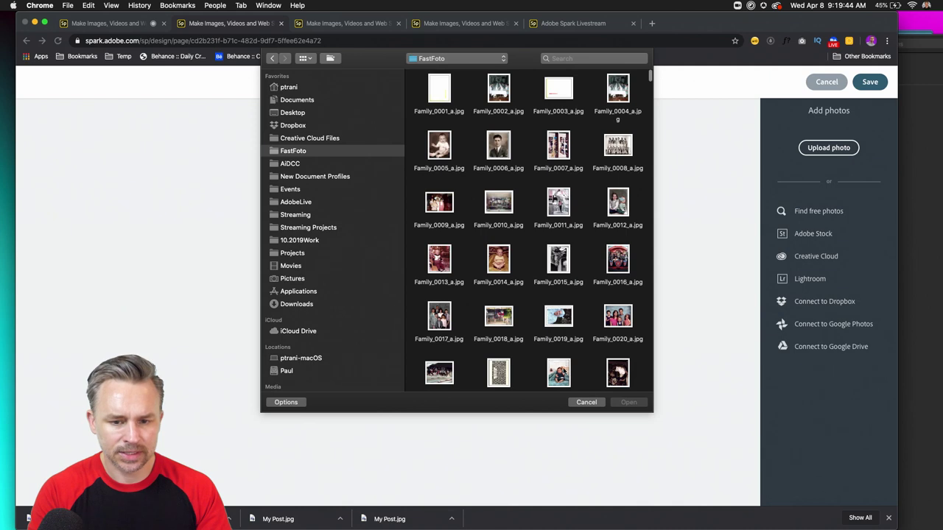
- Select Family_0005_a.jpg, Family_0006_a.jpg, Family_0009_a.jpg, Family_0013_a.jpg, Family_0016_a.jpg and Family_0020_a.jpg for the grid
left_click(442, 146)
left_click(493, 151, "super")
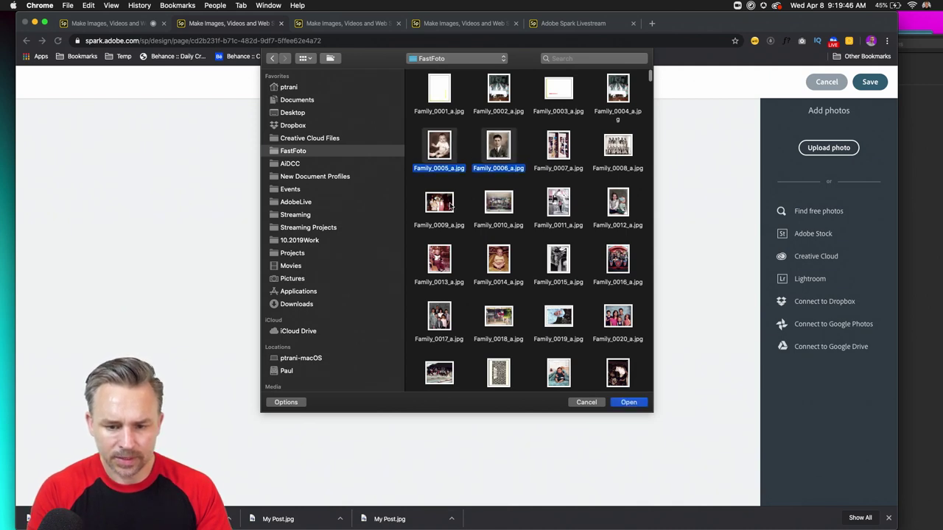
left_click(445, 205, "super")
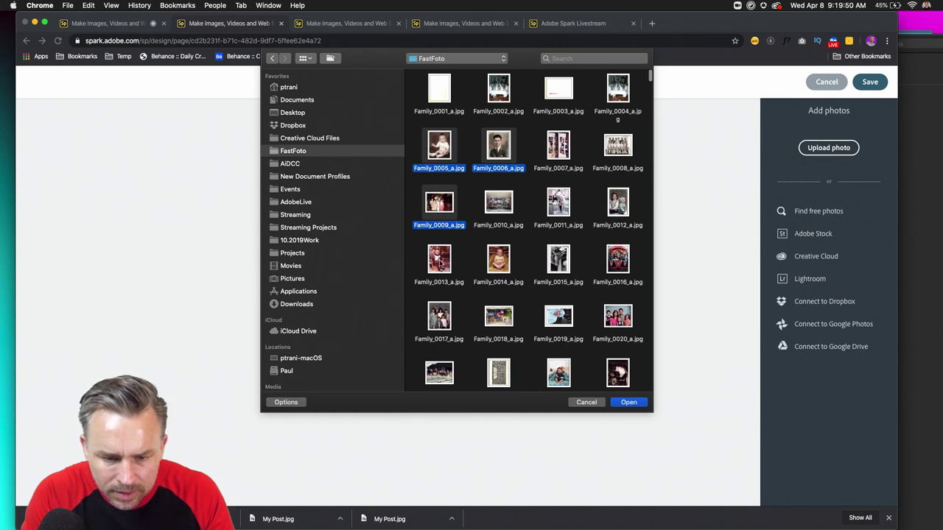
left_click(440, 266, "super")
left_click(615, 267, "super")
left_click(618, 321, "super")
- Add Family_0023_a.jpg, Family_0026_a.jpg, Family_0032_a.jpg and Family_0039_a.jpg to the selected photos
scroll(589, 294, "down", 4)
left_click(566, 227, "super")
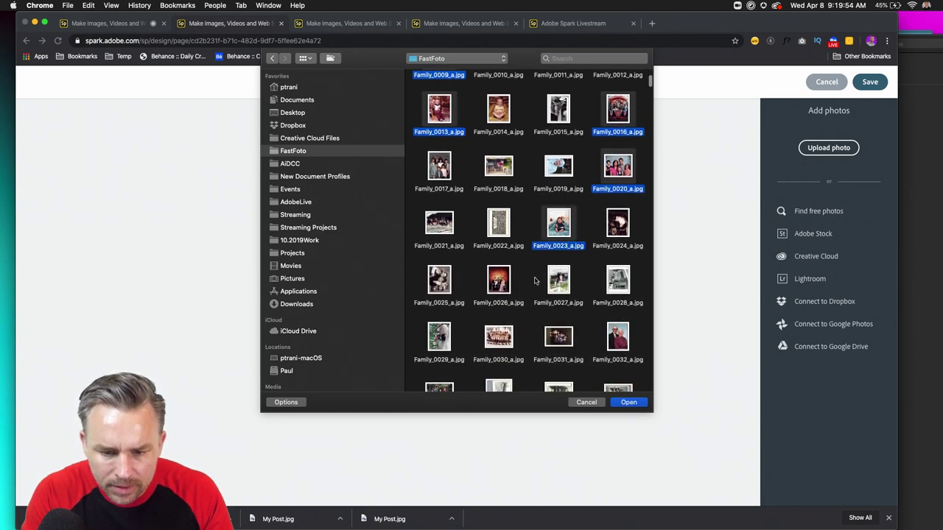
left_click(492, 283, "super")
scroll(499, 294, "down", 3)
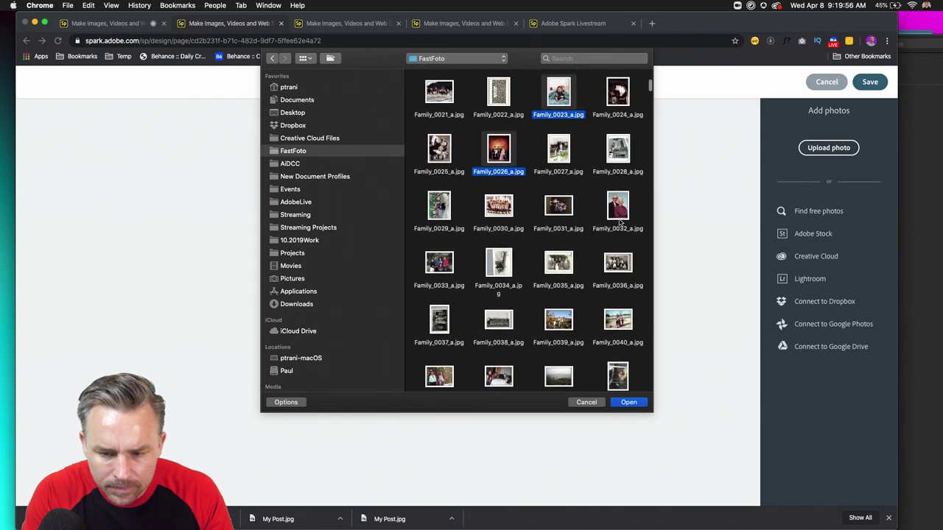
left_click(620, 214, "super")
scroll(548, 242, "down", 2)
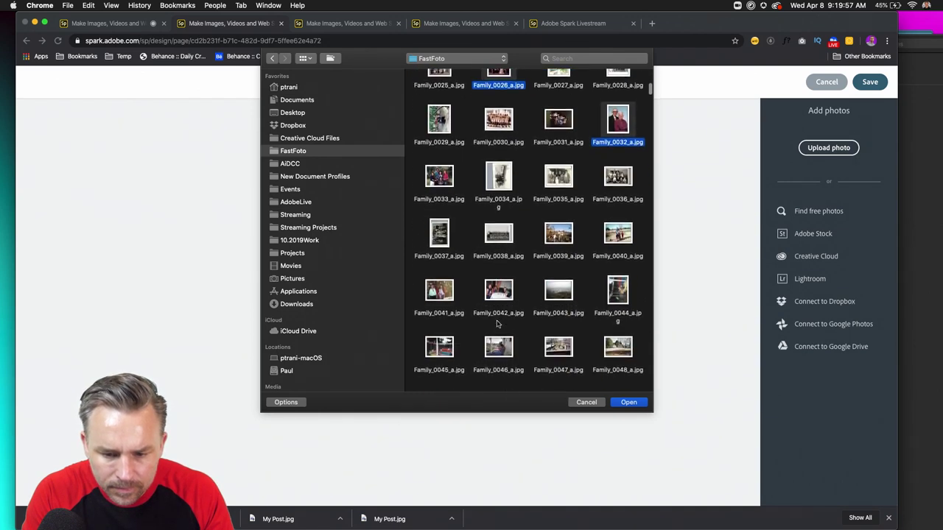
left_click(554, 235, "super")
- Add Family_0063_a.jpg and Family_0068_a.jpg to the selection and try to upload all the selected photos to the grid
scroll(549, 243, "down", 4)
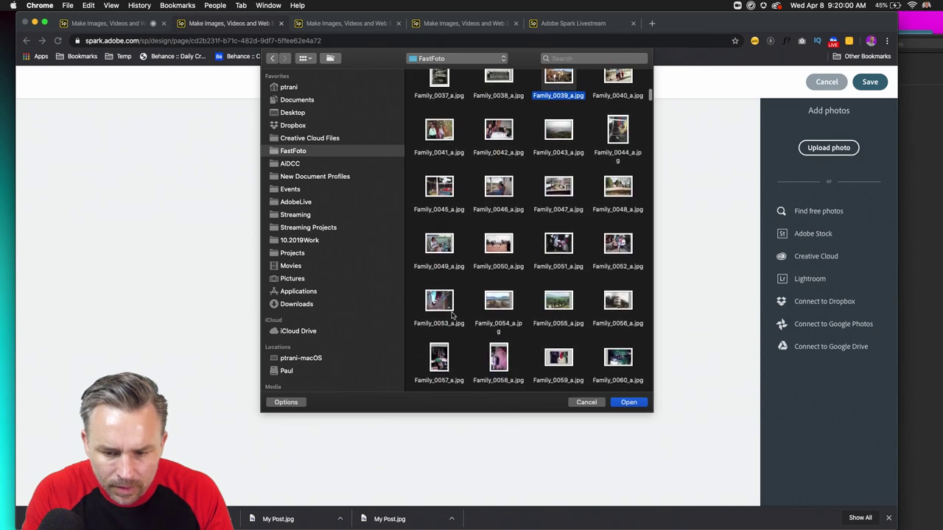
scroll(465, 318, "down", 5)
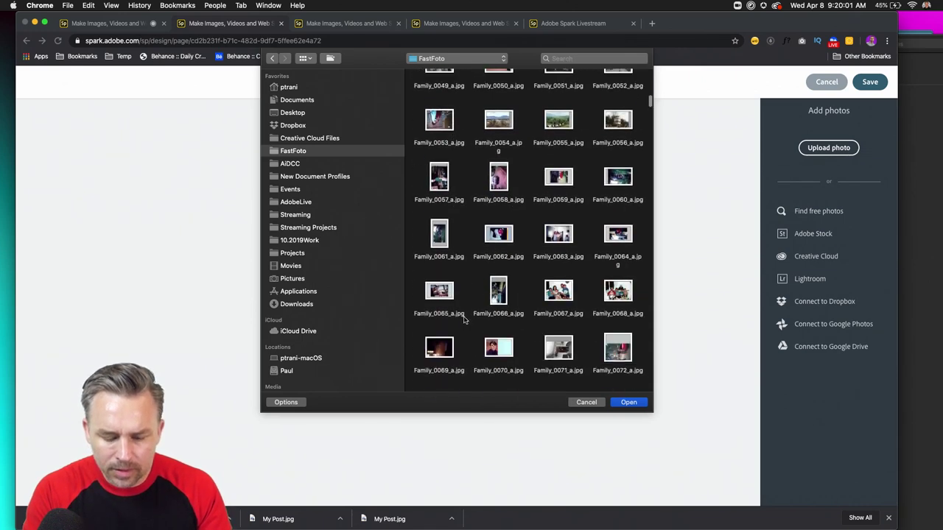
left_click(548, 239, "super")
left_click(624, 297, "super")
scroll(611, 302, "down", 6)
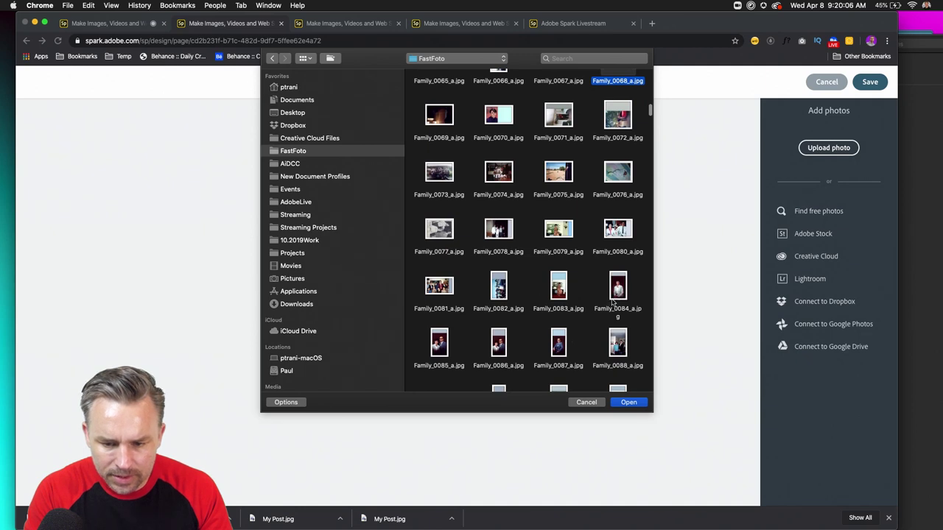
scroll(612, 302, "down", 5)
scroll(600, 305, "down", 4)
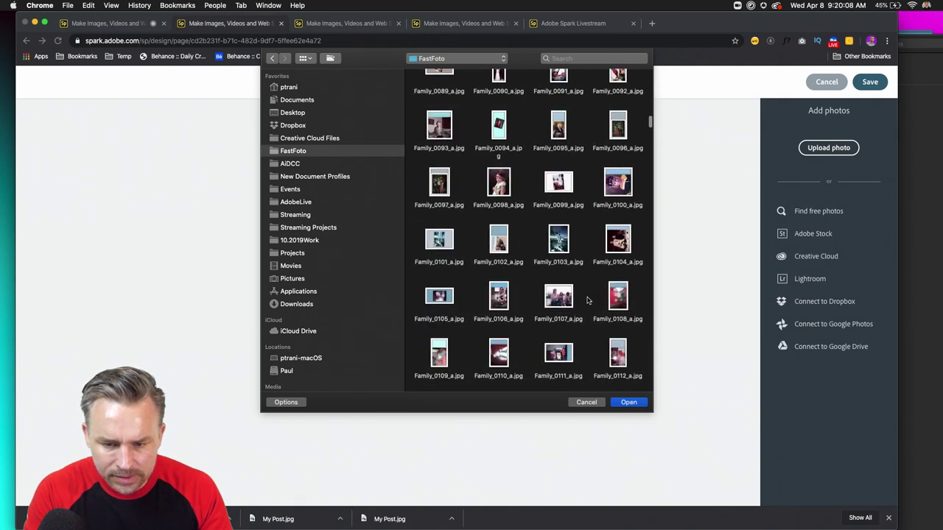
left_click(628, 402)
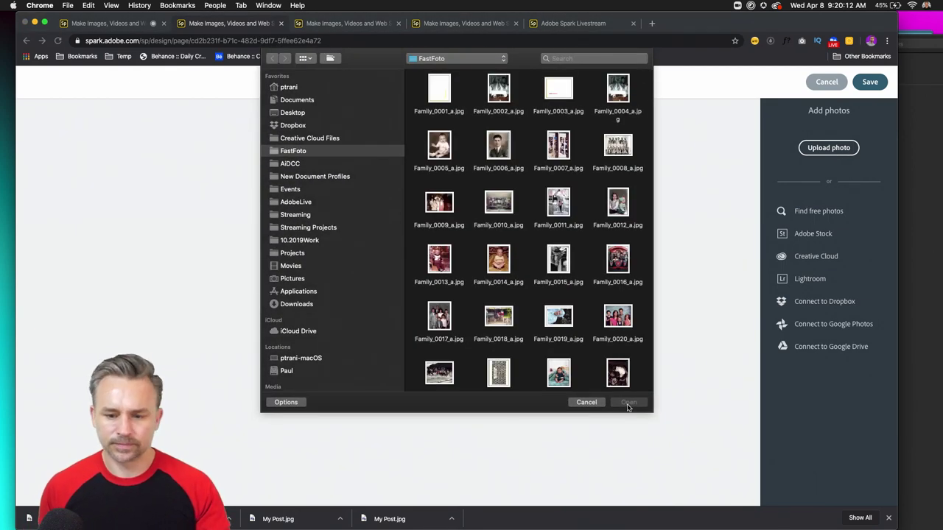
scroll(498, 265, "down", 20)
left_click(501, 283)
scroll(525, 305, "down", 10)
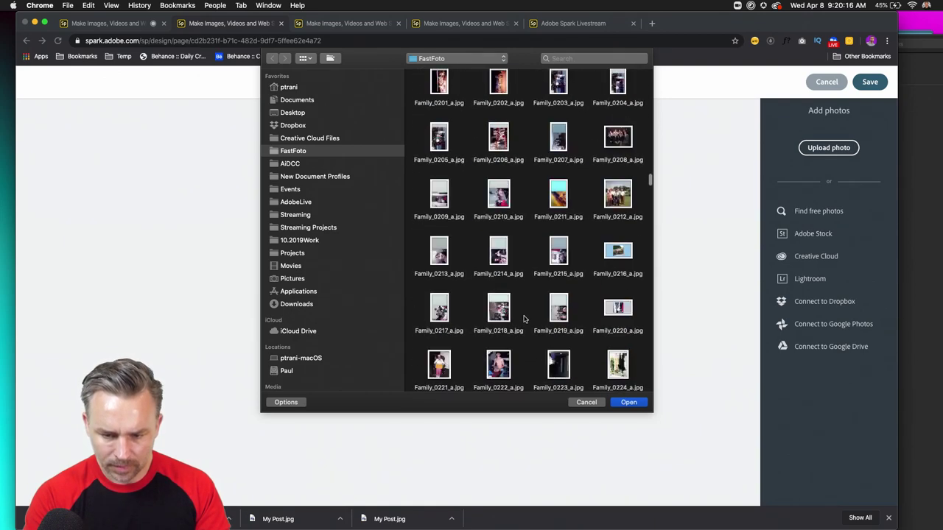
left_click(581, 403)
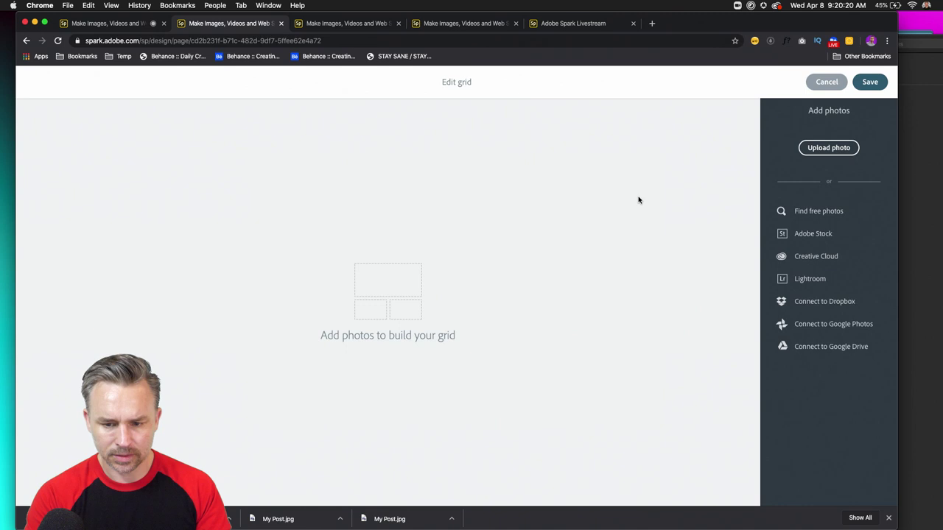
- Try to upload Family_0005_a.jpg, Family_0006_a.jpg, Family_0009_a.jpg, Family_0013_a.jpg, Family_0014_a.jpg, Family_0016_a.jpg and Family_0020_a.jpg from FastFoto to the photo grid
left_click(816, 149)
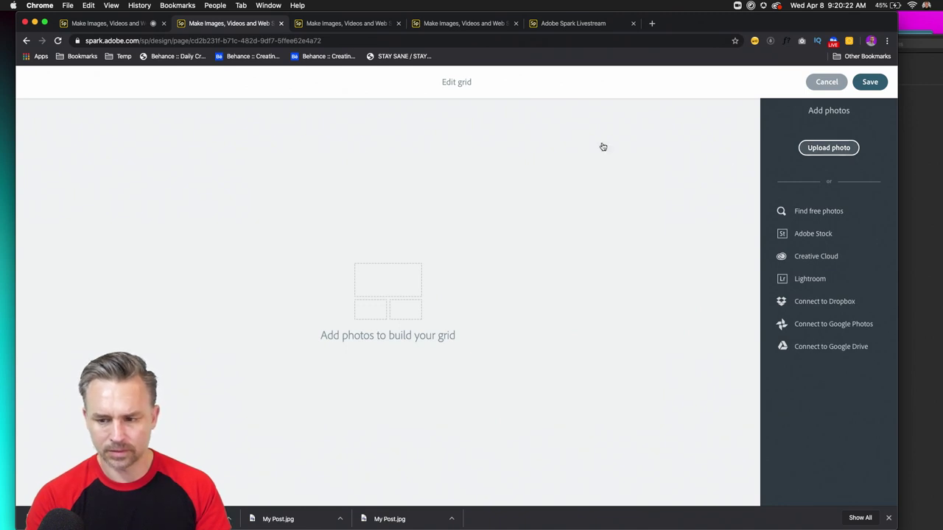
left_click_drag(420, 136, 517, 184)
left_click(433, 206, "super")
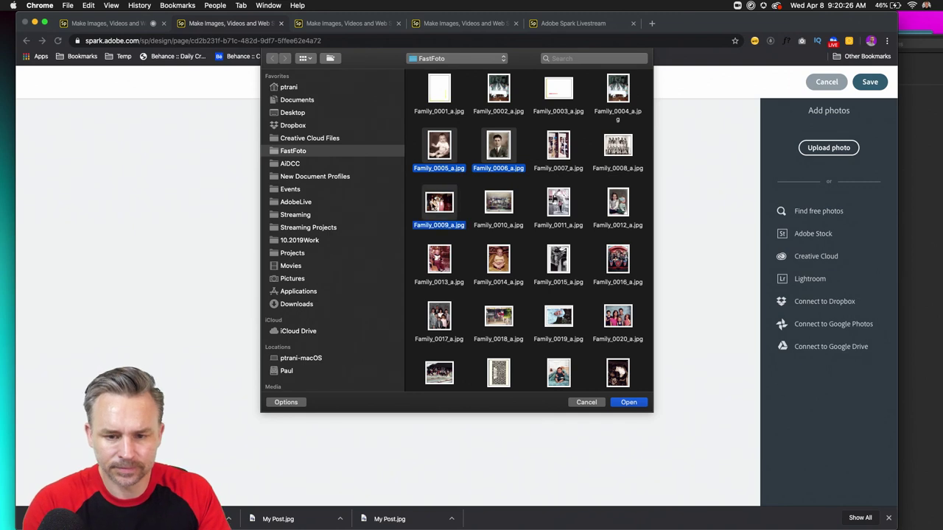
left_click(621, 261, "super")
left_click(506, 270, "super")
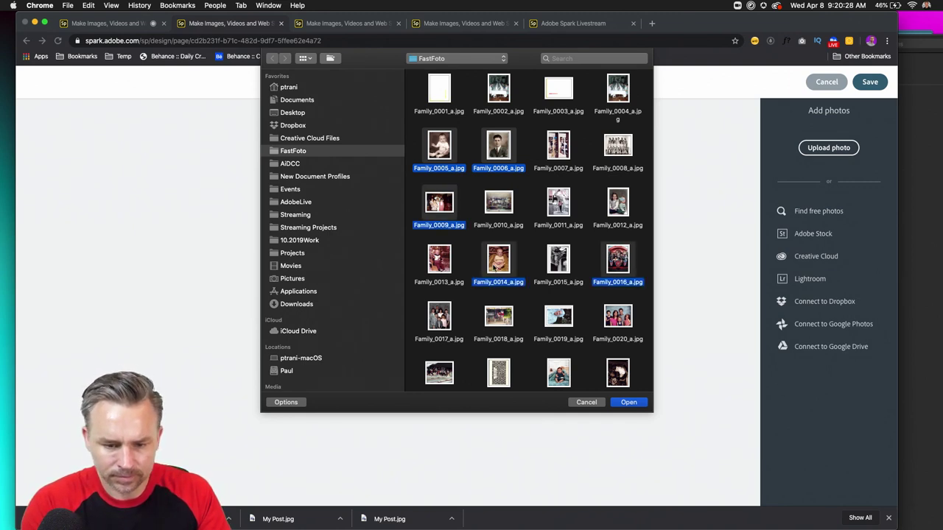
left_click(446, 267, "super")
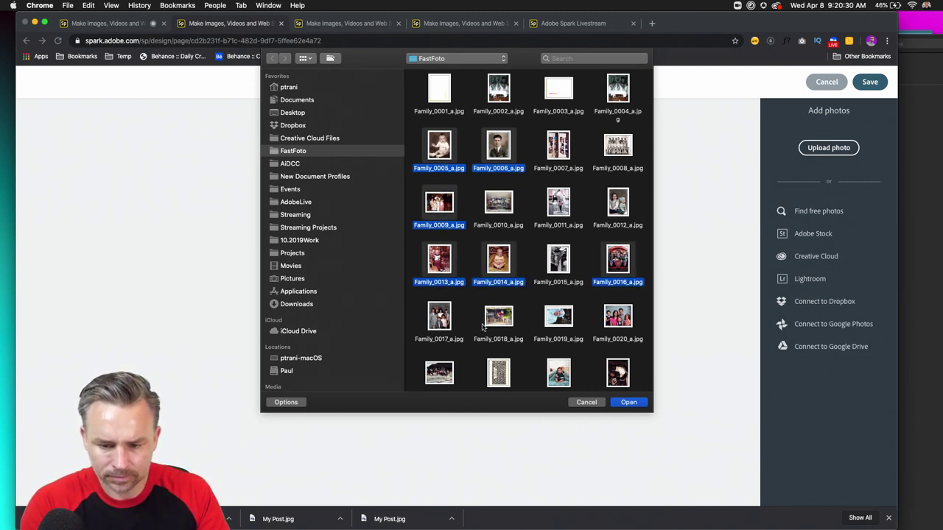
left_click(611, 324, "super")
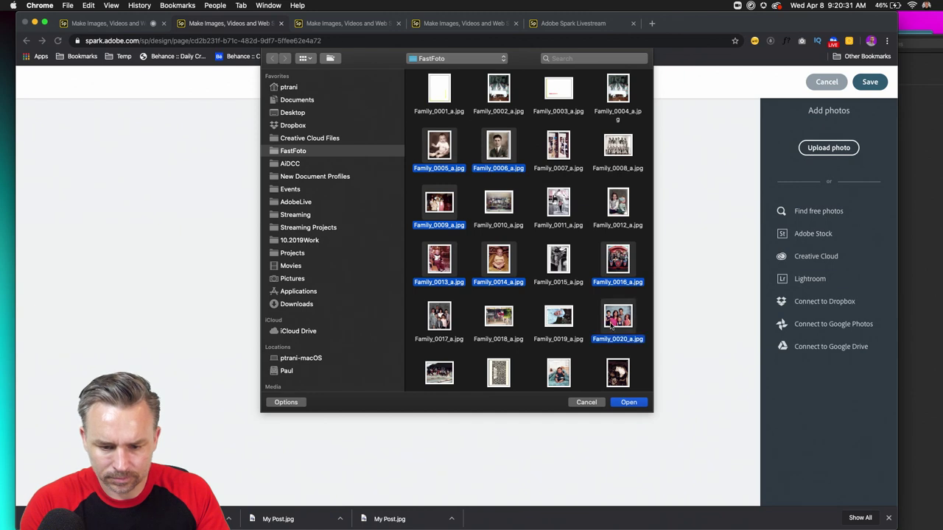
left_click(629, 403)
- Upload Family_0017_a.jpg, Family_0023_a.jpg, Family_0026_a.jpg and Family_0032_a.jpg from FastFoto into the photo grid
left_click(464, 219)
left_click(439, 324)
key("Up")
key("Up")
scroll(450, 332, "down", 1)
left_click(556, 226, "super")
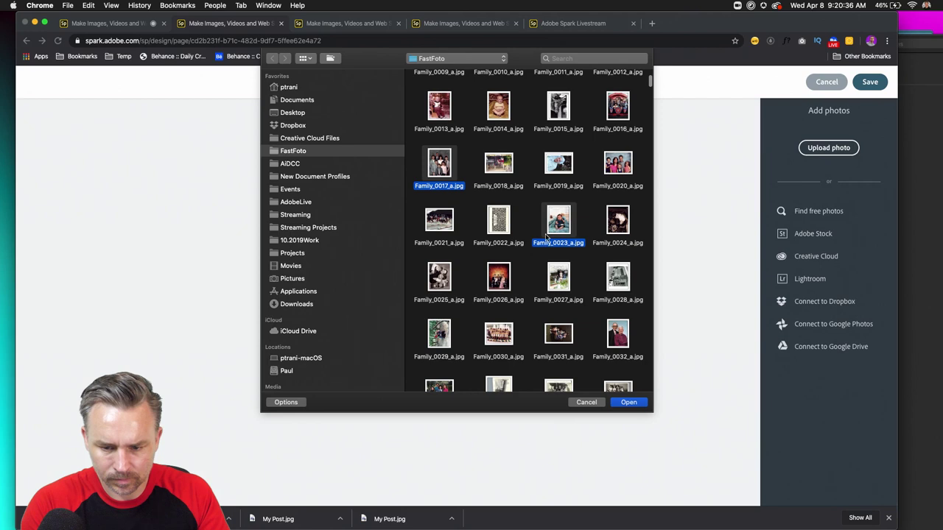
left_click(499, 278, "super")
left_click(618, 335, "super")
scroll(566, 337, "down", 4)
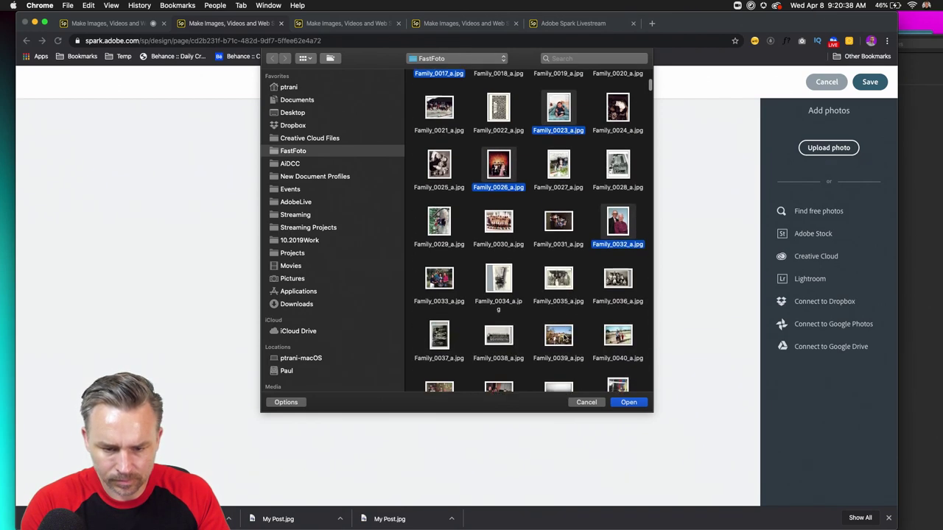
left_click(627, 402)
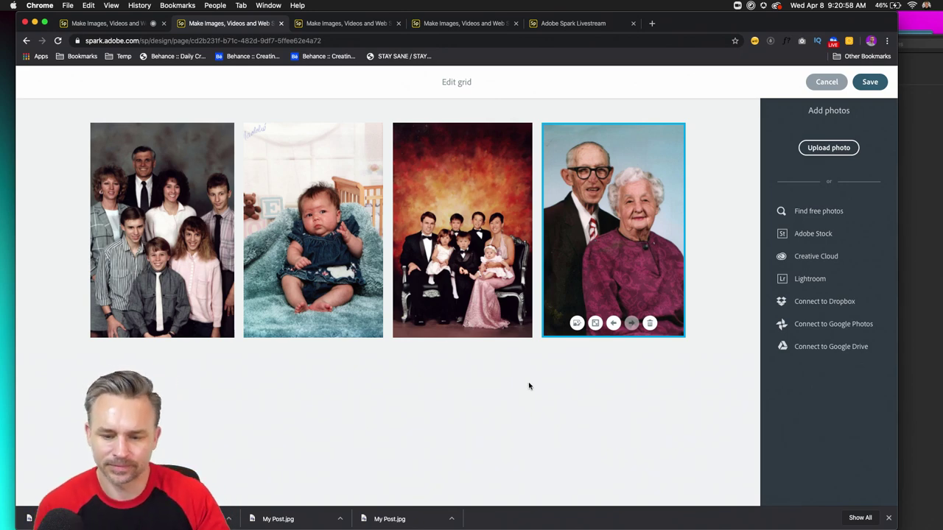
- Try to upload Family_0013_a.jpg, Family_0014_a.jpg and Family_0006_a.jpg from FastFoto to the photo grid
left_click(829, 148)
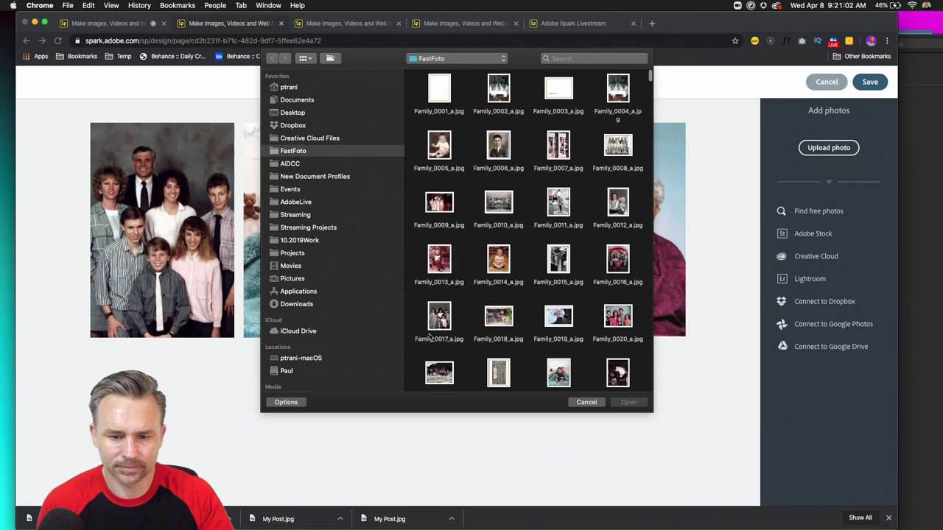
left_click(447, 335)
left_click(438, 259)
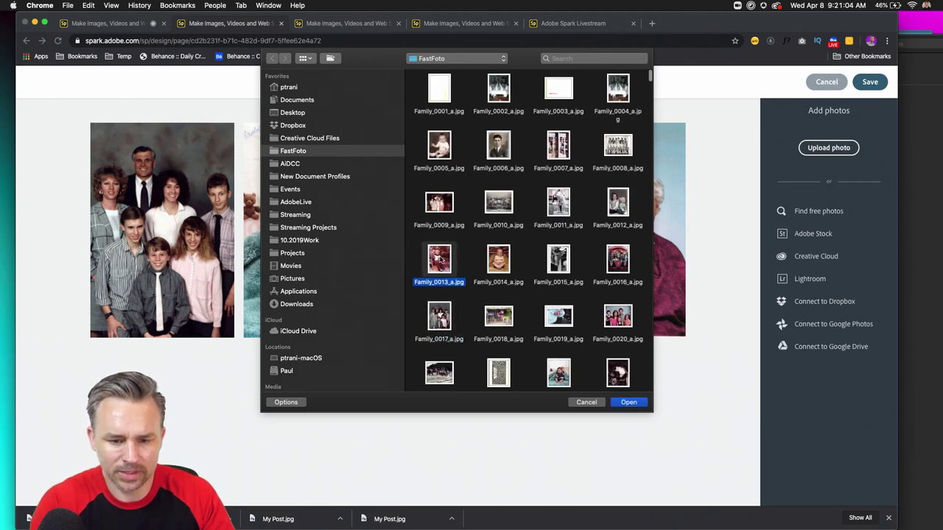
left_click(498, 259, "super")
left_click(497, 148, "super")
left_click(620, 403)
left_click(621, 403)
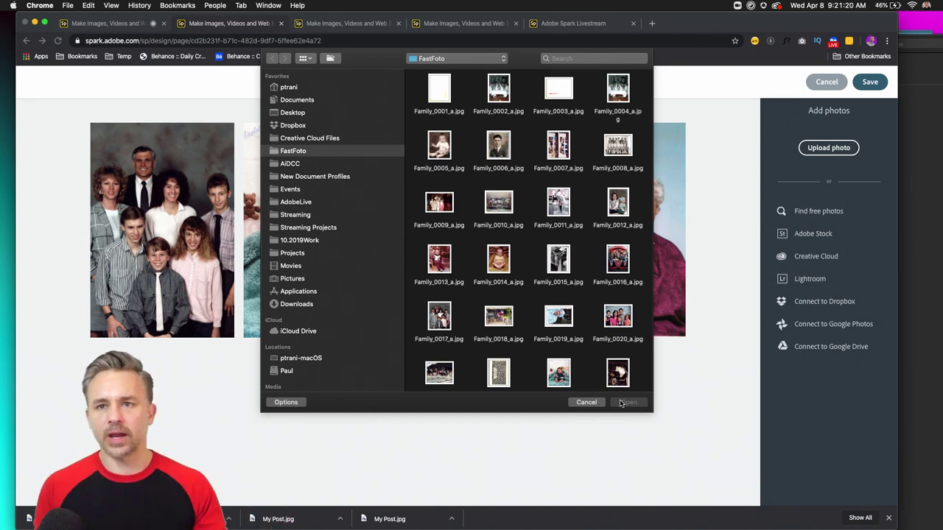
- Upload Family_0067_a.jpg and Family_0068_a.jpg from FastFoto into the photo grid
scroll(494, 339, "down", 10)
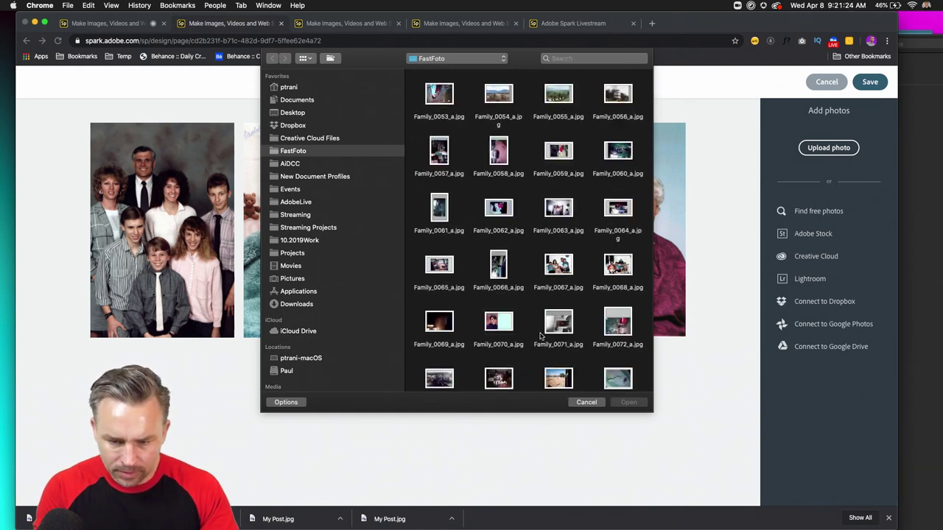
left_click(558, 265)
left_click(619, 270, "shift")
left_click(623, 402)
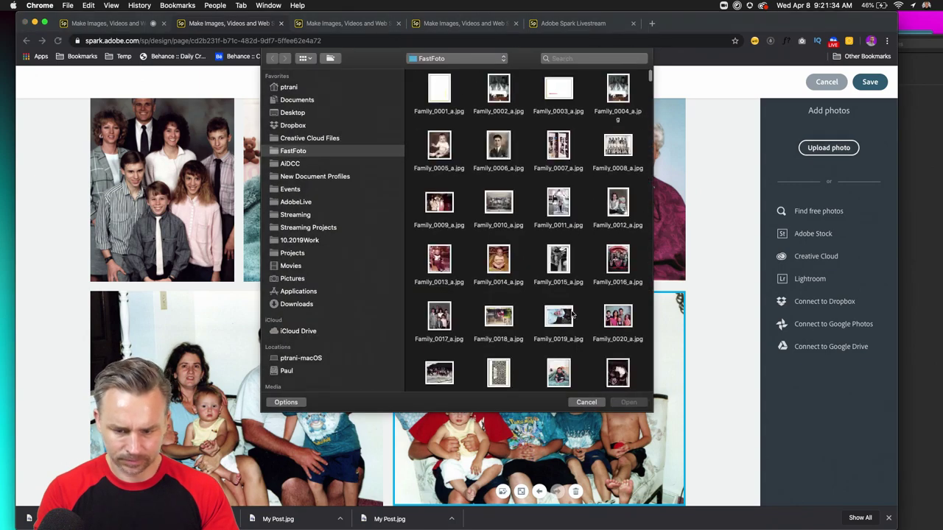
- Upload Family_0016_a.jpg and Family_0020_a.jpg from FastFoto into the photo grid
left_click(617, 317)
left_click(617, 259, "super")
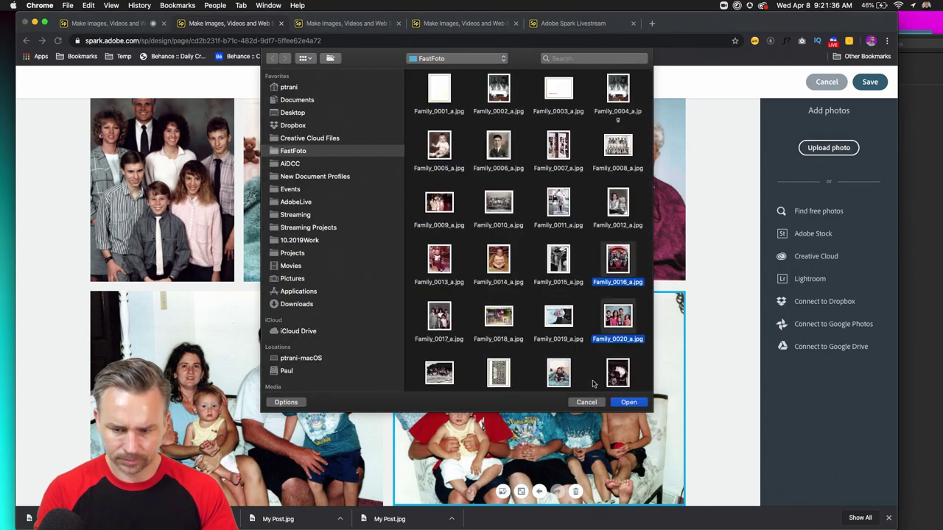
left_click(623, 402)
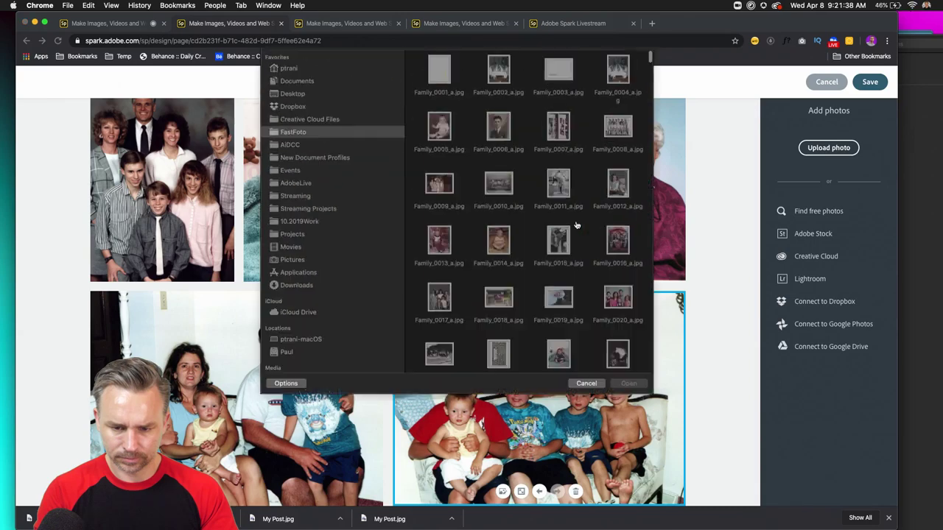
left_click(617, 271)
left_click(616, 320, "super")
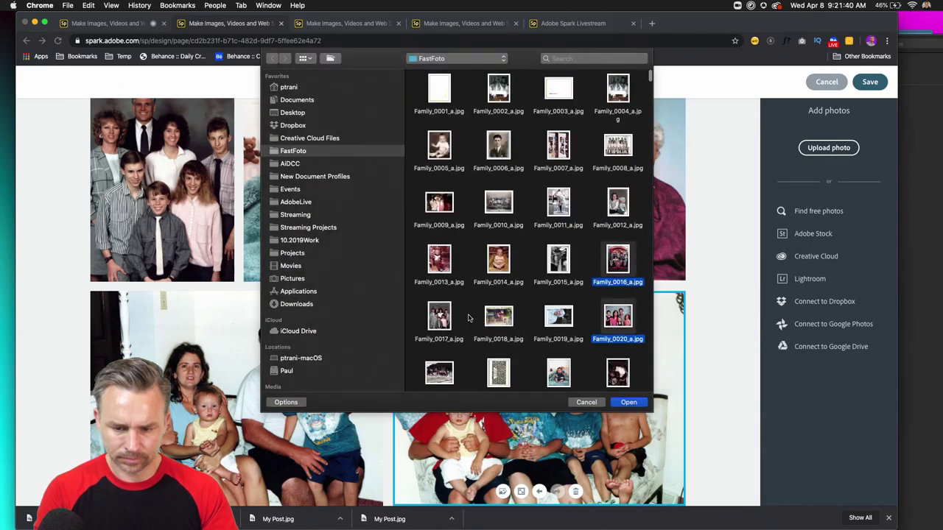
left_click(628, 402)
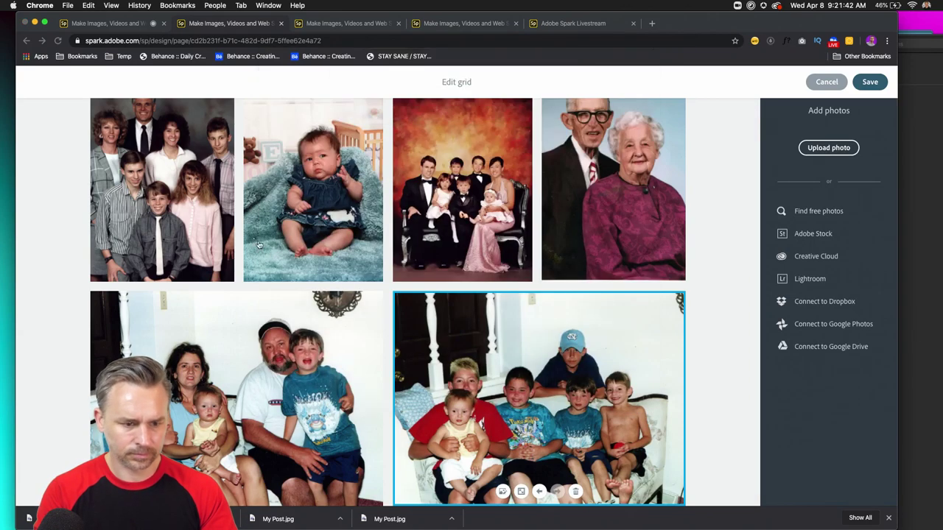
- Check the arrangement of all the uploaded family photos and save the photo grid
scroll(254, 243, "down", 5)
scroll(254, 243, "down", 2)
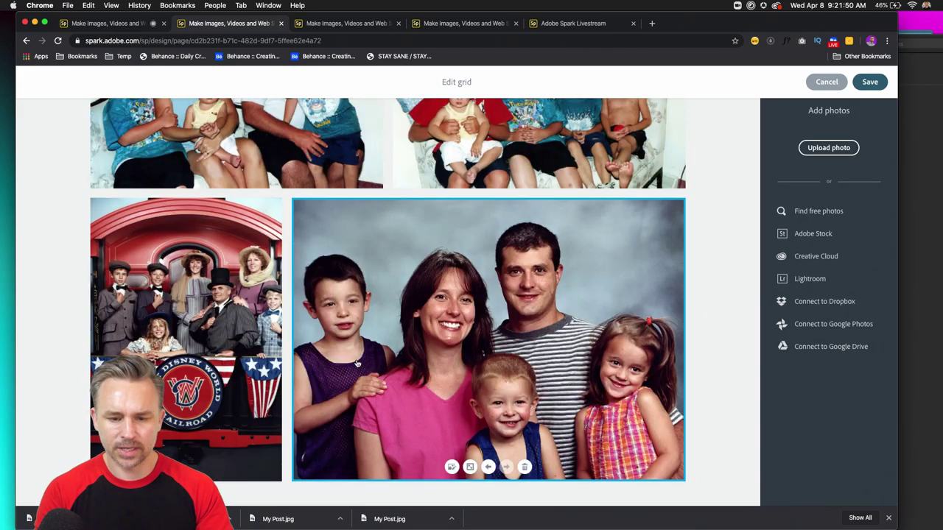
scroll(309, 221, "up", 5)
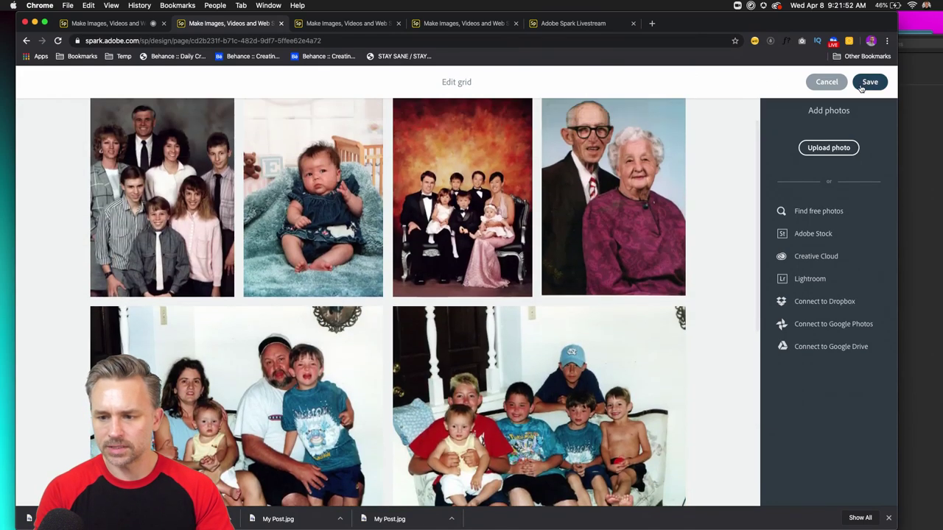
left_click(869, 81)
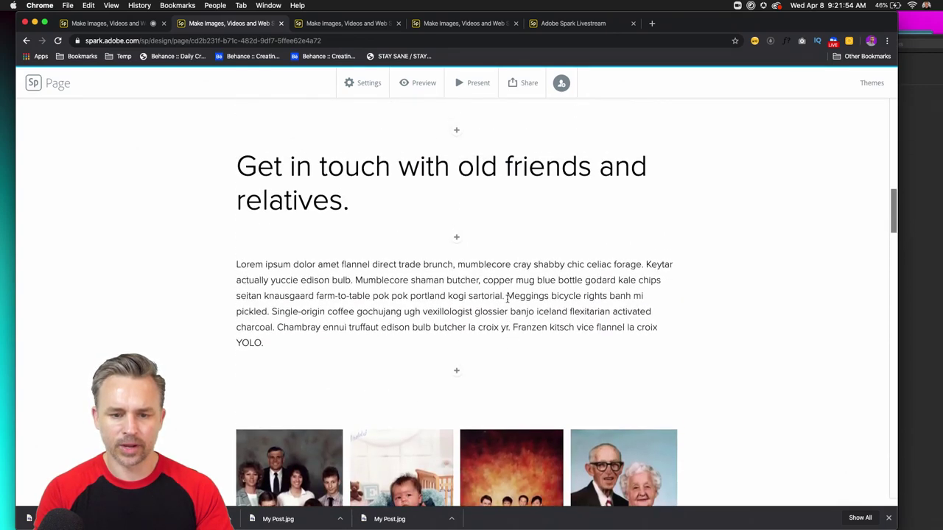
- Review the saved photo grid and the page's sharing options, and start presenting the page
scroll(512, 296, "down", 2)
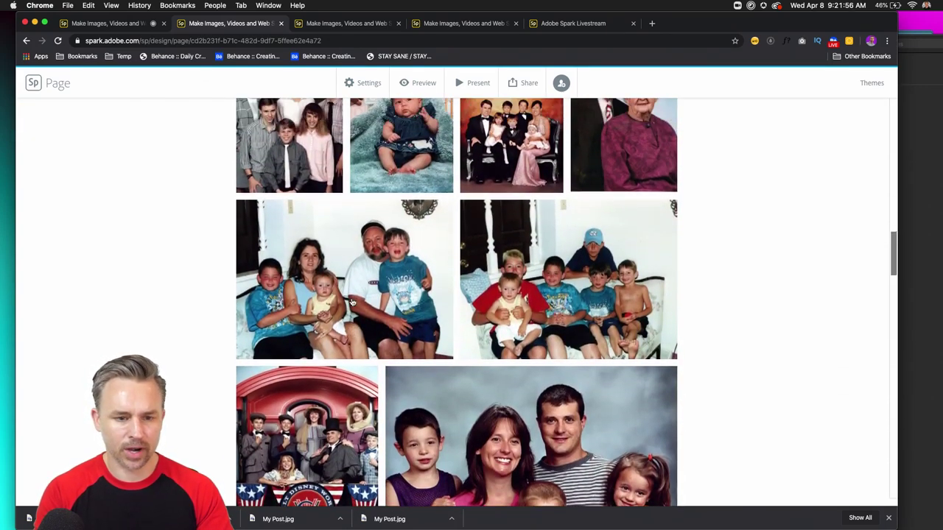
mouse_move(288, 207)
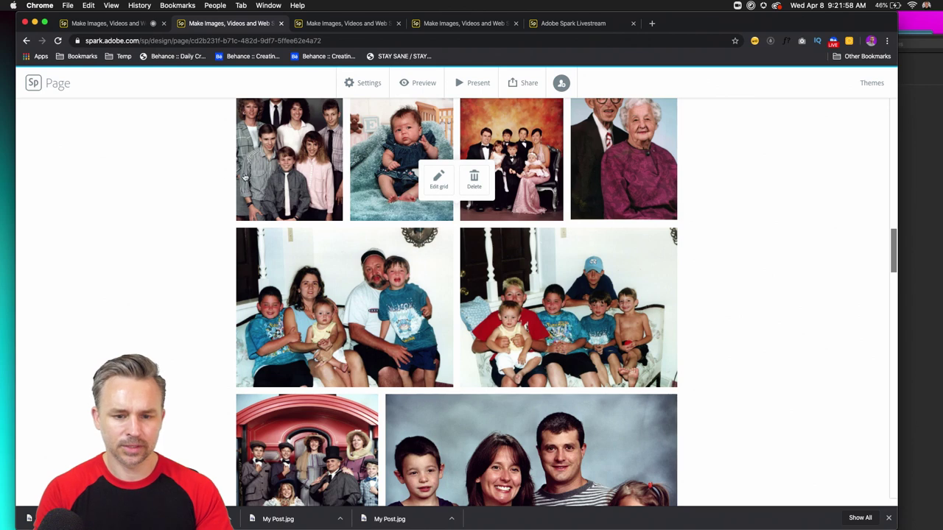
left_click(518, 83)
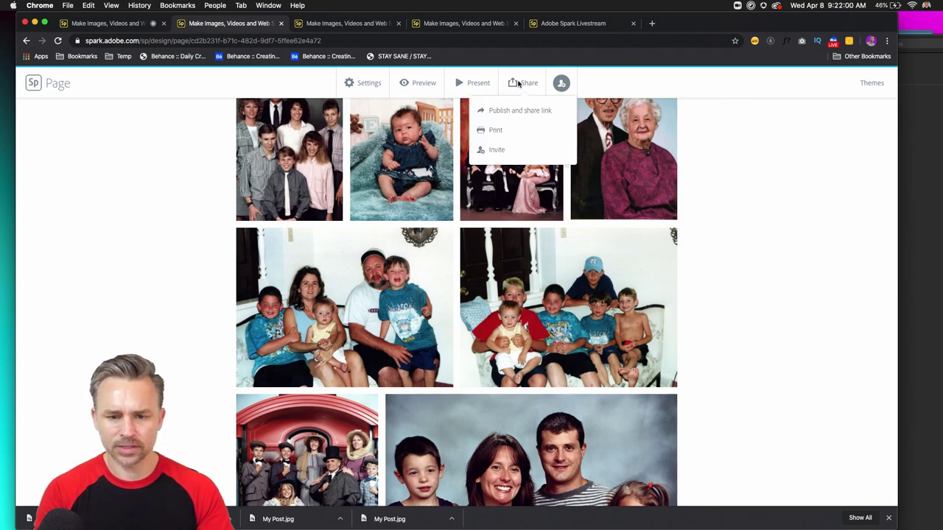
left_click(486, 83)
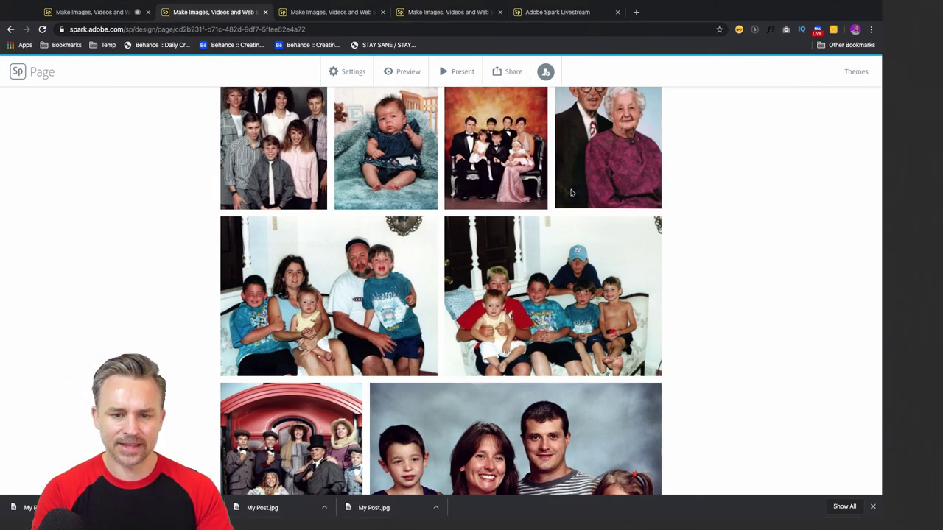
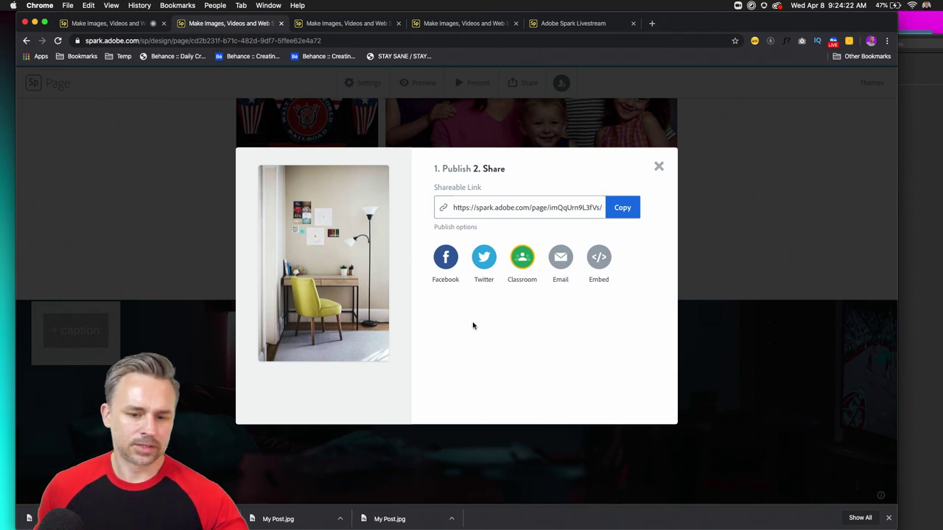
- Copy the published page's shareable link and close the sharing dialog
left_click(622, 209)
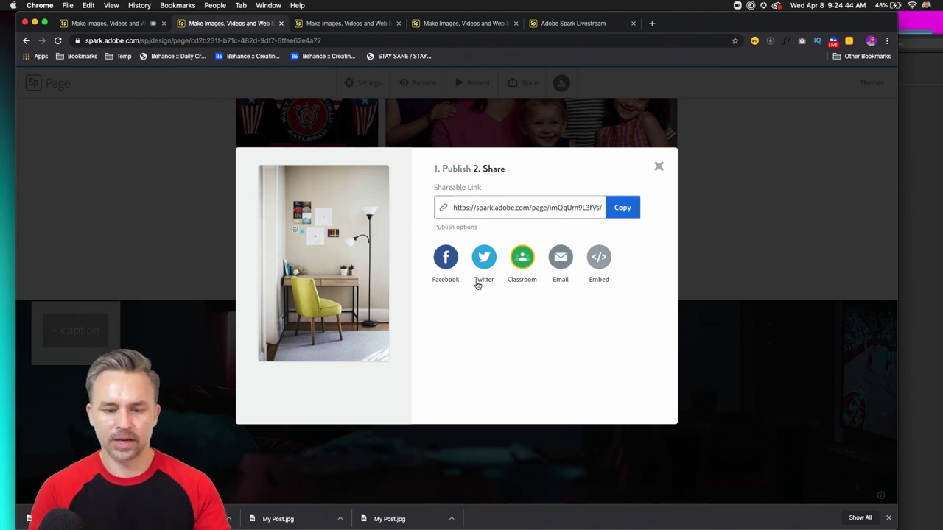
left_click(659, 166)
scroll(455, 236, "down", 15)
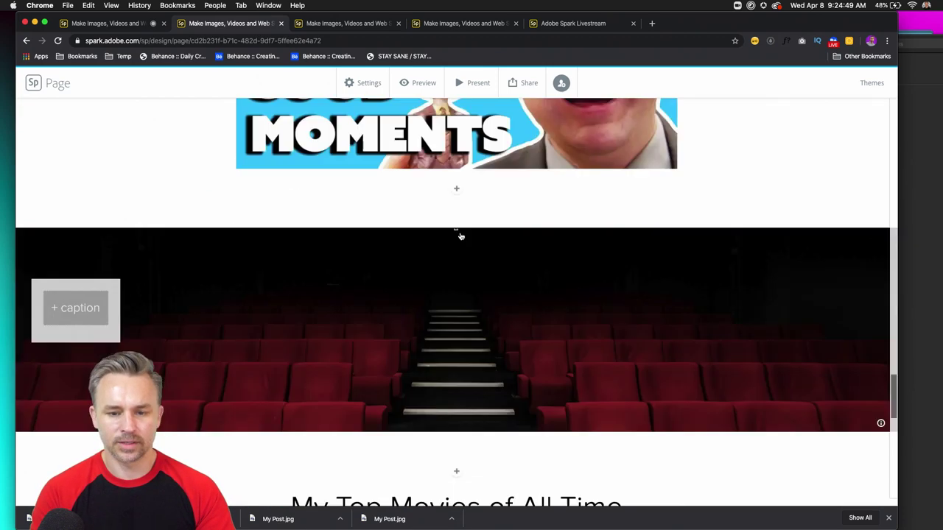
scroll(460, 236, "down", 10)
mouse_move(457, 445)
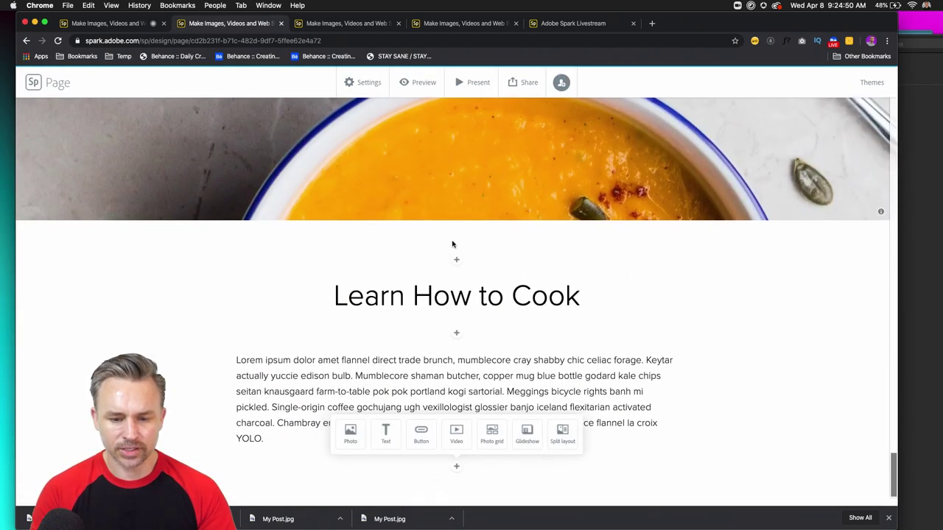
left_click(521, 437)
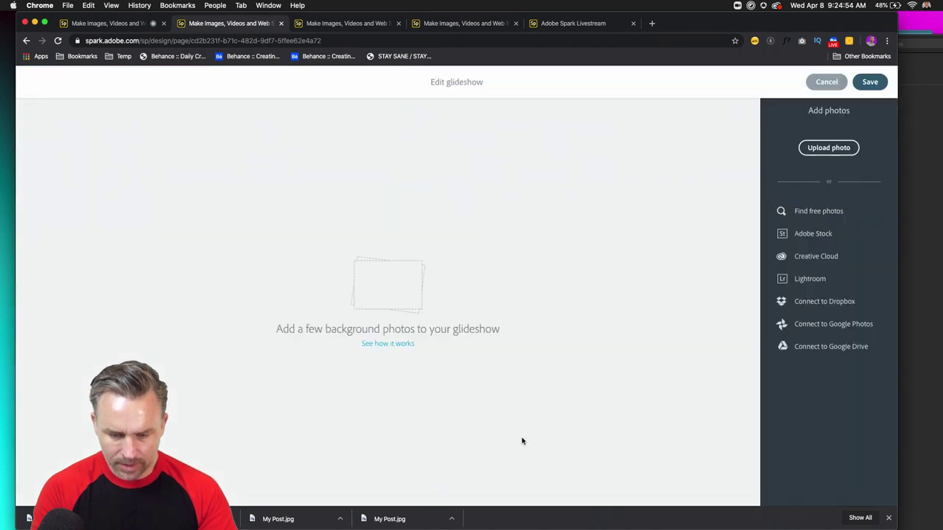
left_click(826, 82)
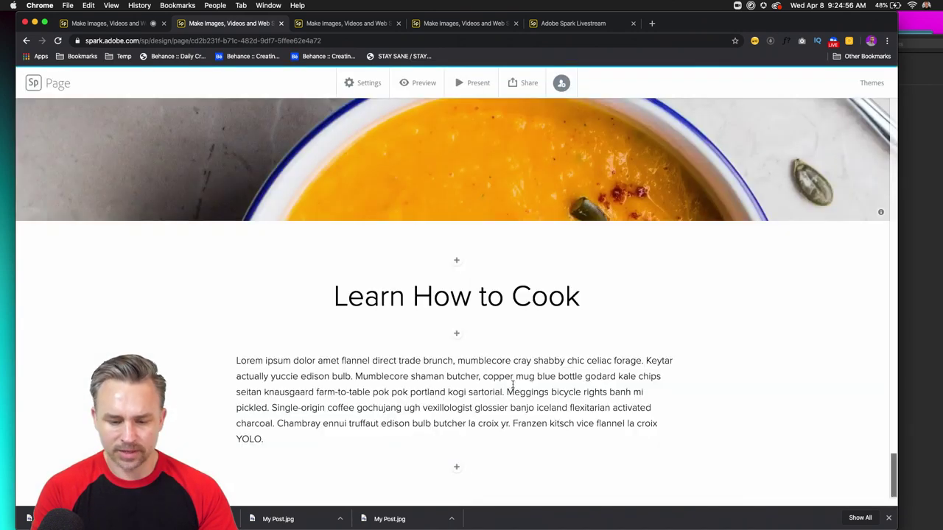
- Add a split layout below the Learn How to Cook text, with a text block on its blank half
mouse_move(457, 467)
left_click(563, 435)
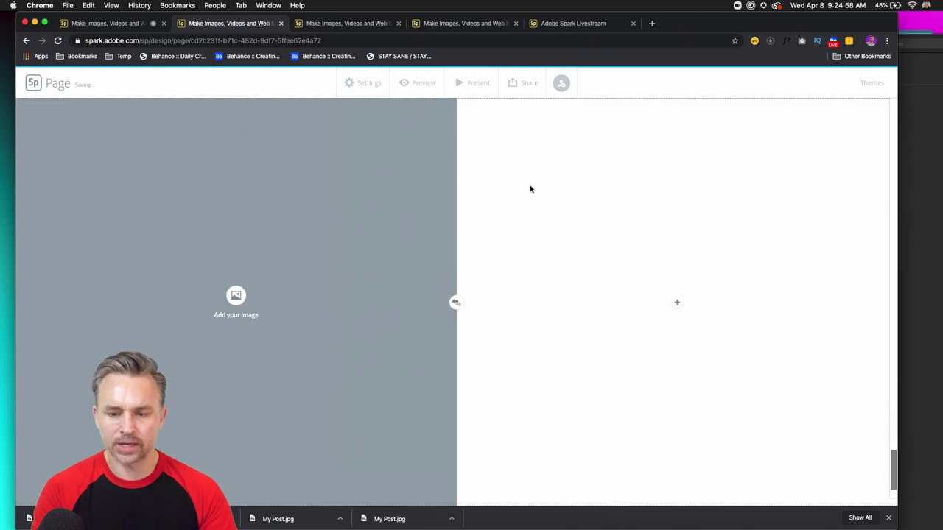
left_click(676, 302)
left_click(657, 271)
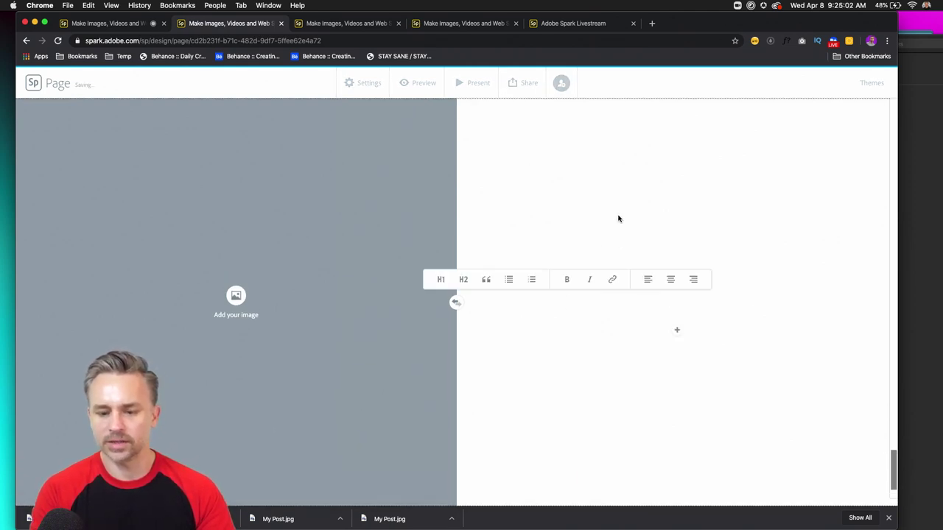
- Write "Recipe for Something:" and "Do this and that." as two paragraphs in the split layout
type("Sm")
key("BackSpace")
key("BackSpace")
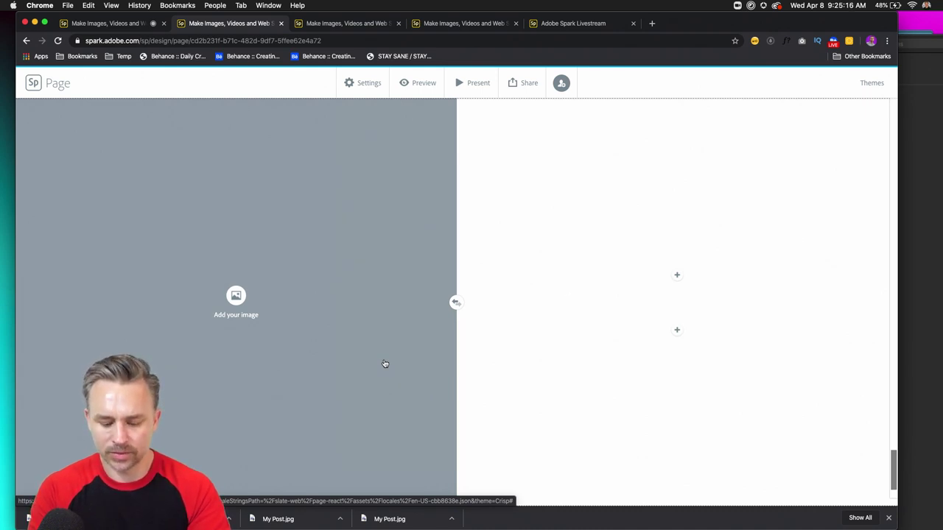
type("Recipe for ")
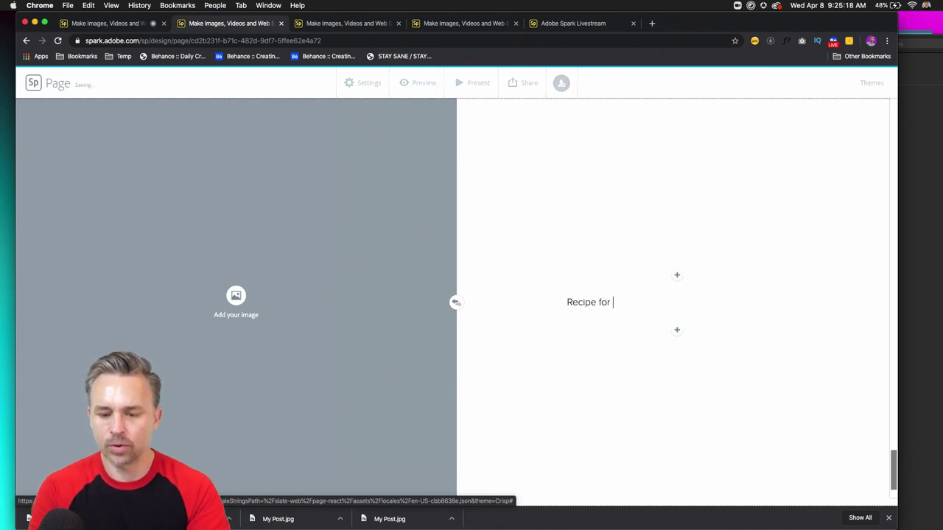
type("Something:")
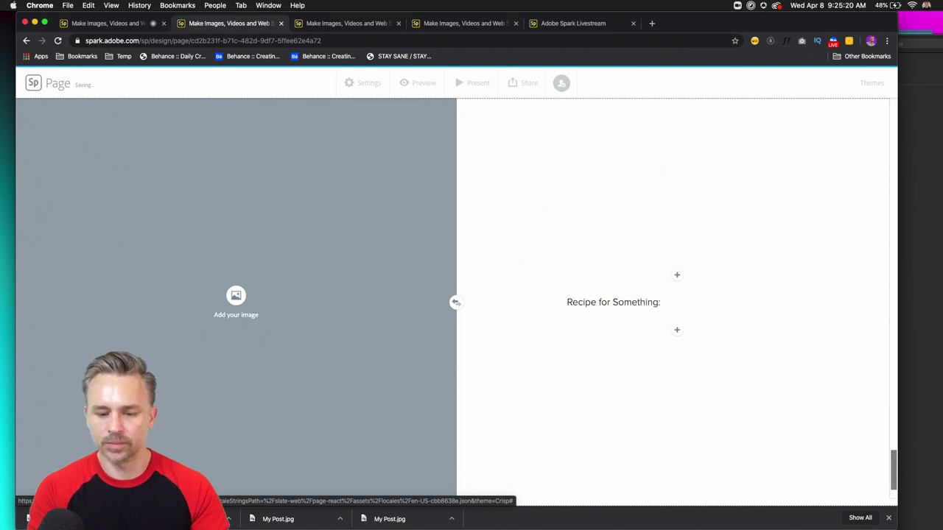
key("Return")
type("Bo")
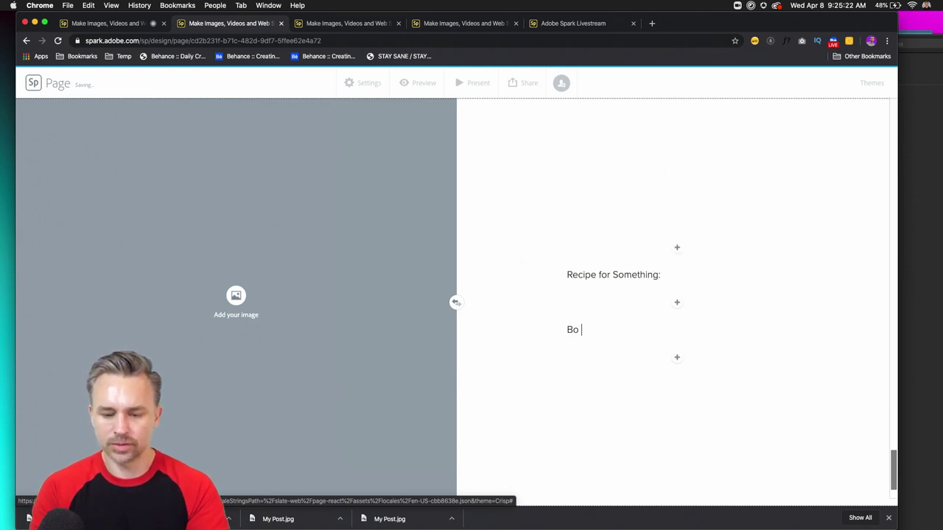
type("Do this and that.")
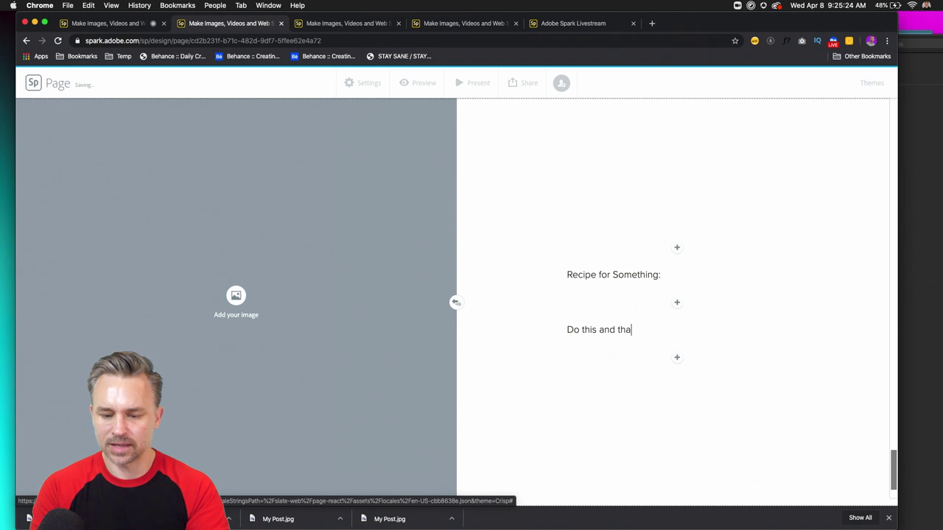
- Search the free photos for "baking" and add the photo of cut brownies as the split layout's image
left_click(243, 315)
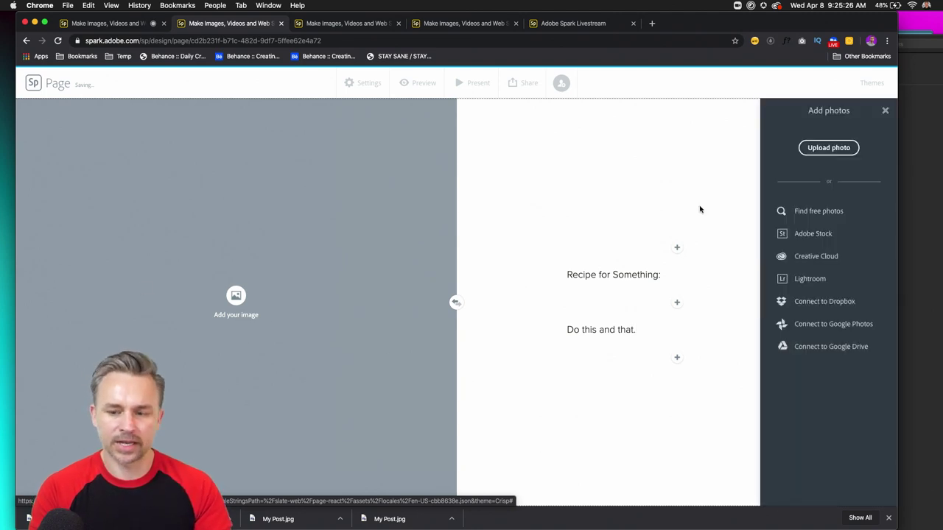
left_click(807, 211)
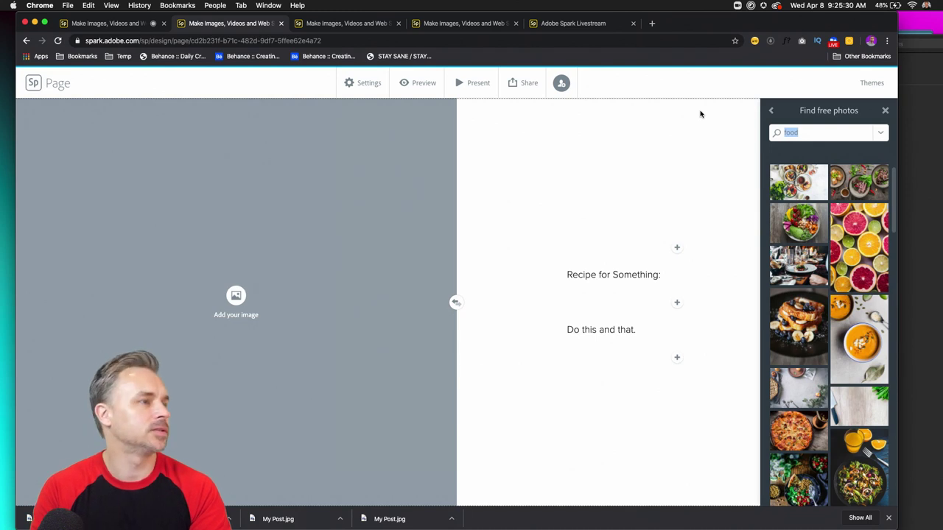
type("baking")
key("Return")
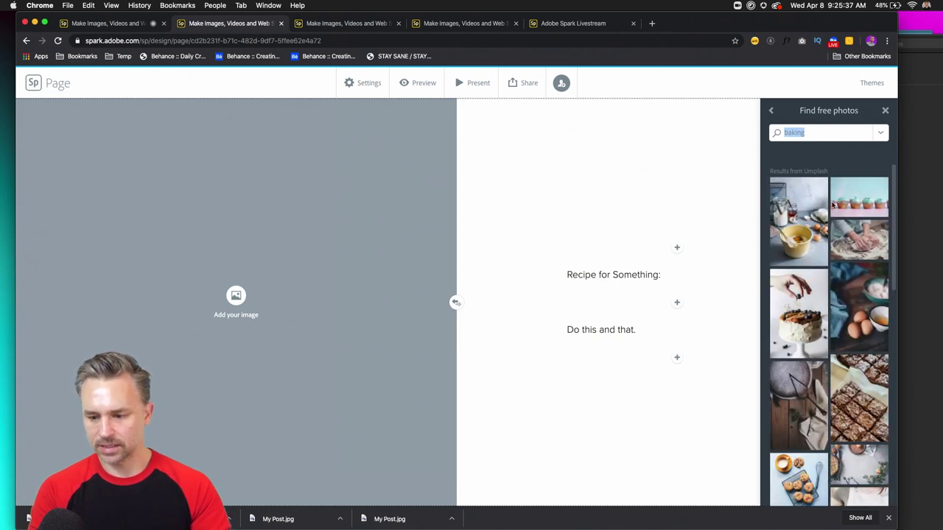
left_click(858, 416)
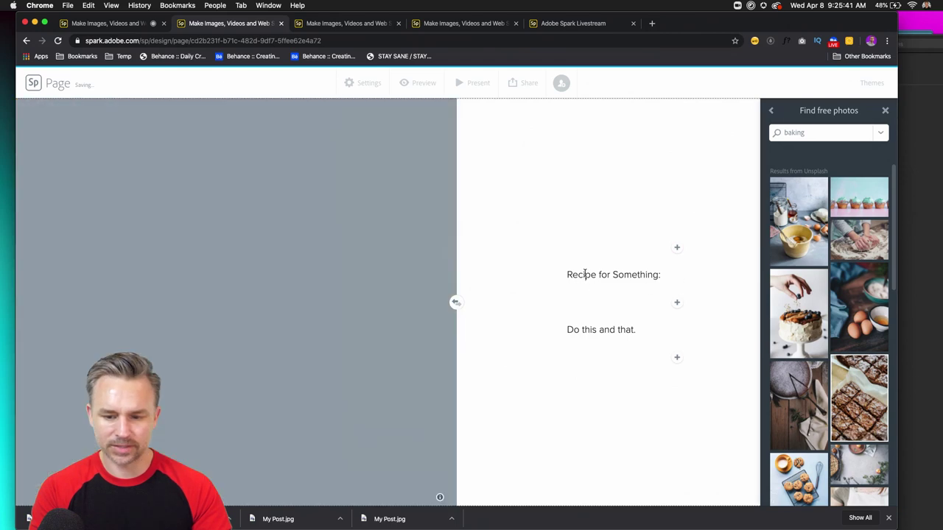
- Replace the "Recipe for Something:" line in the split layout with "Walnut Brownies:"
left_click(585, 274)
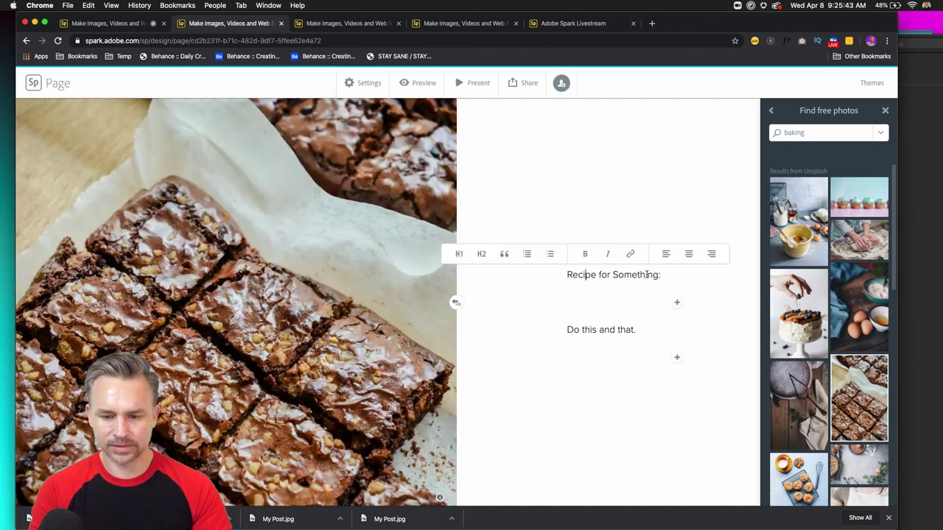
left_click_drag(662, 275, 546, 277)
type("Wal")
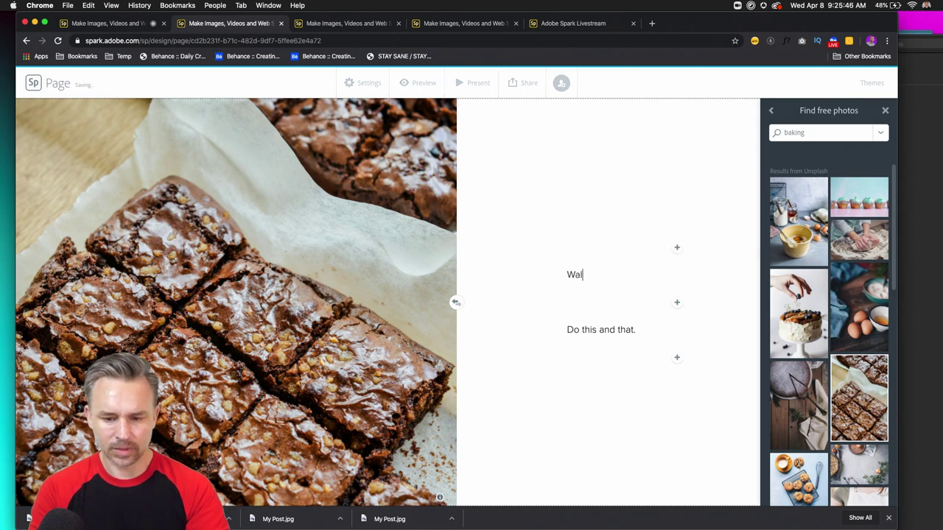
type("nut Brownies:")
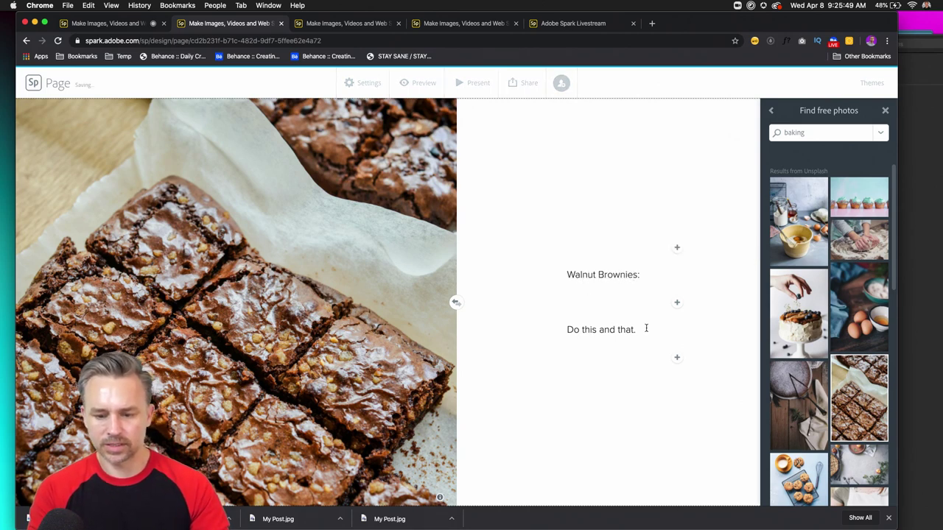
- Turn the "Do this and that." line in the split layout into a numbered list
left_click_drag(646, 328, 493, 330)
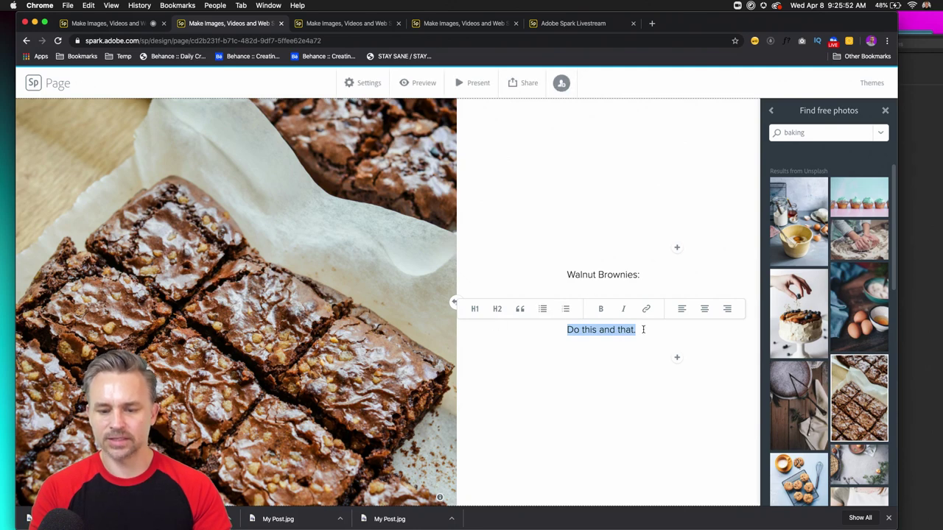
left_click(566, 311)
left_click(669, 331)
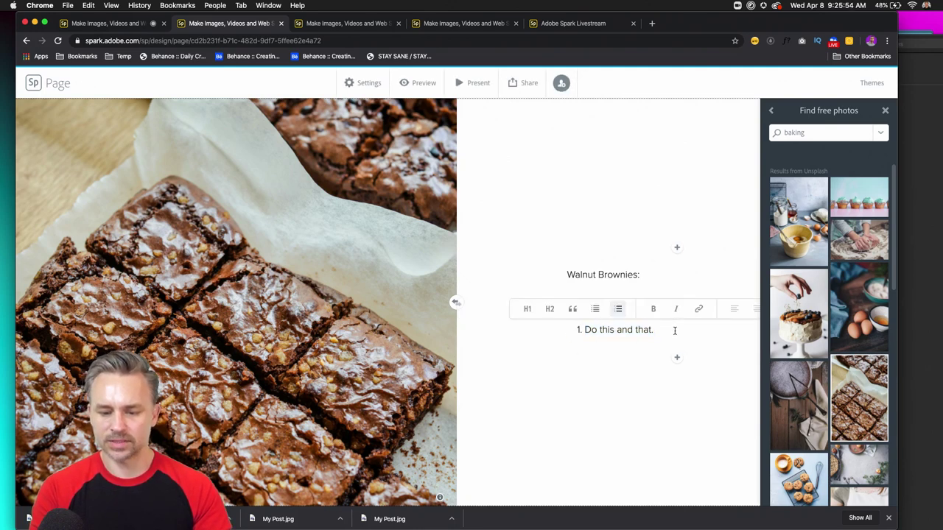
key("Escape")
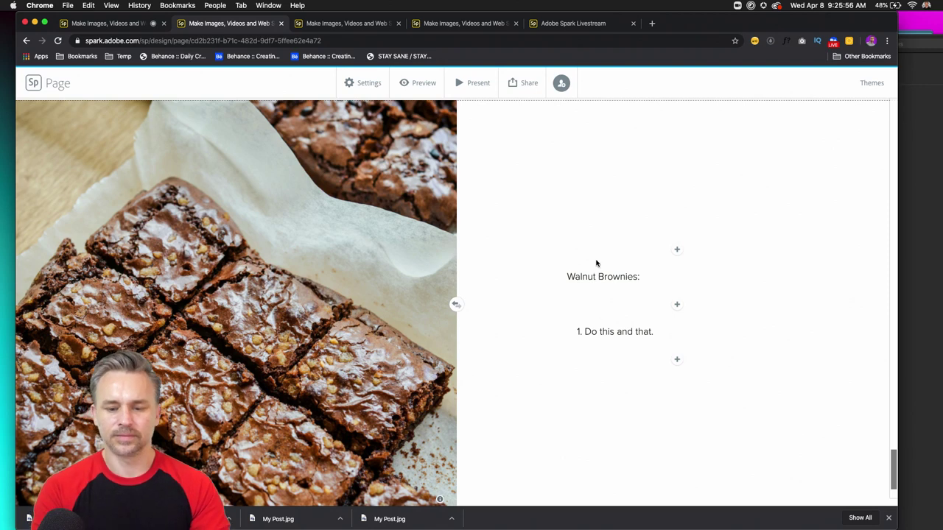
- Extend the split layout's title to "Walnut Brownies Recipe:" and format it as a centred H2 heading
left_click(641, 277)
key("BackSpace")
type("Recipe:")
key("super+shift+Left")
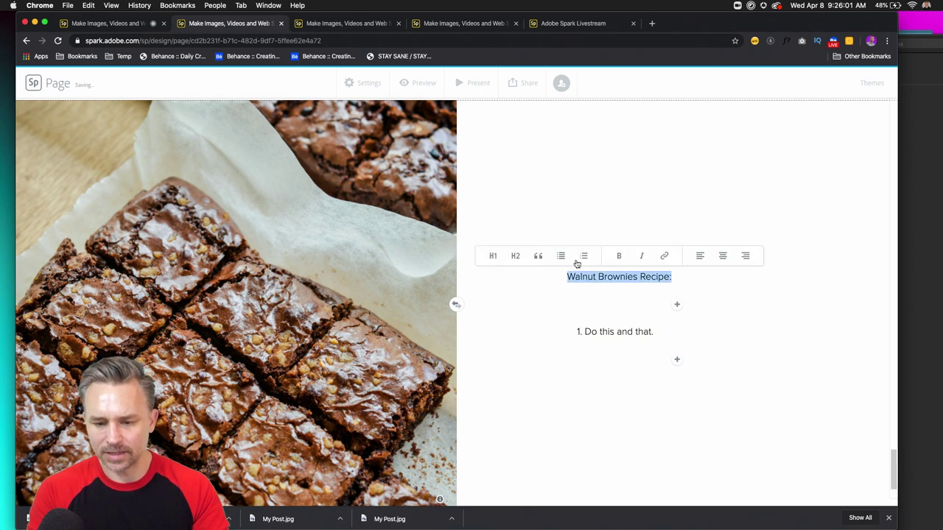
left_click(515, 255)
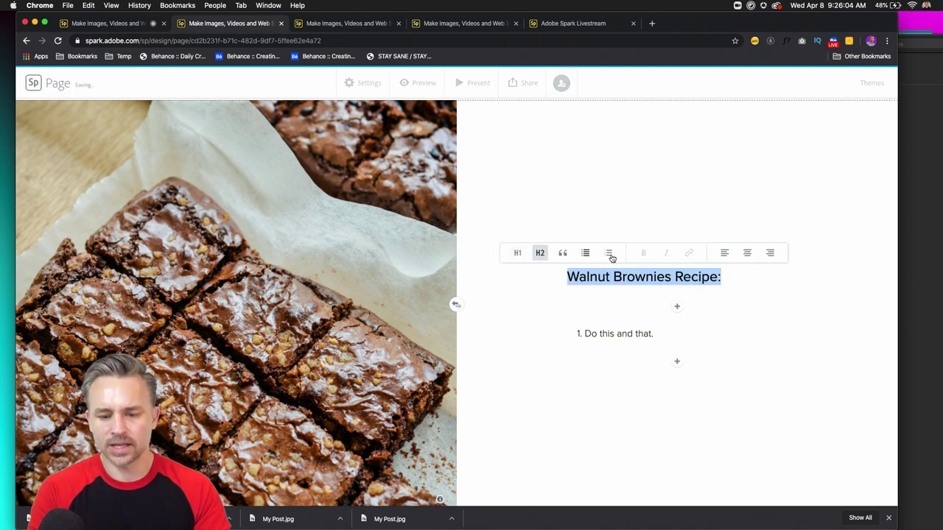
left_click(747, 253)
- Add a second item to the recipe's numbered list, filled with the "Lorem ipsum dolor amet flannel direct trade brunch" placeholder paragraph
left_click(646, 331)
triple_click(665, 332)
left_click(670, 334)
key("Return")
type("sho")
key("BackSpace")
key("BackSpace")
key("BackSpace")
type("Lorem ipsum dolor amet flannel direct trade brunch, mumblecore cray shabby chic celiac forage. Keytar actually yuccie edison bulb. Mumblecore shaman butcher, copper mug blue bottle godard kale chips seitan knausgaard farm-to-table pok pok portland kogi sartorial. Meggings bicycle rights banh mi pickled. Single-origin coffee gochujang ugh vexillologist glossier banjo iceland flexitarian activated charcoal. Chambray ennui truffaut edison bulb butcher la croix yr. Franzen kitsch vice flannel la croix YOLO.")
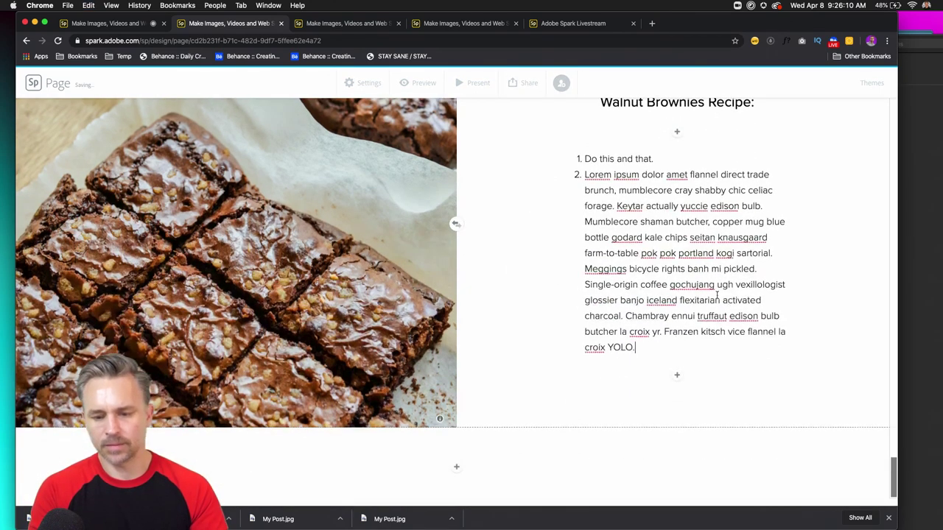
- Split the placeholder paragraph into list items 2 to 6, breaking before "Keytar", "pok pok", "gochujang" and "flexitarian"
key("Return")
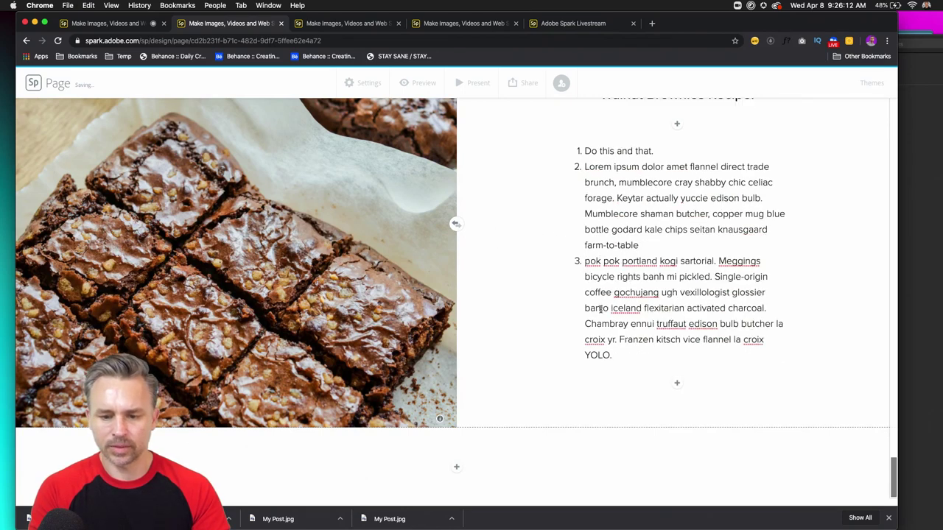
left_click(642, 308)
key("Return")
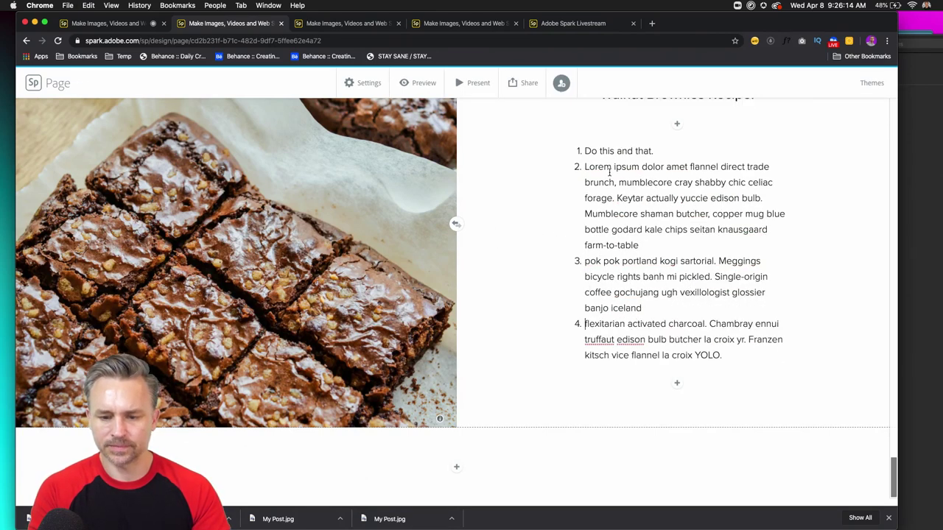
left_click(616, 198)
key("Return")
left_click(615, 297)
key("Return")
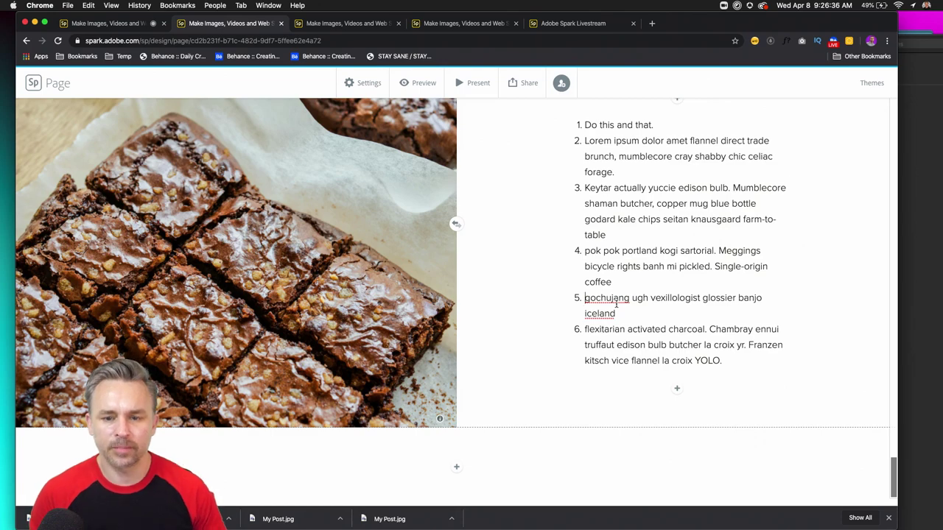
- Add a text block below the Learn How to Cook paragraph and start a numbered list there with "Perfect Bacon"
scroll(509, 184, "up", 10)
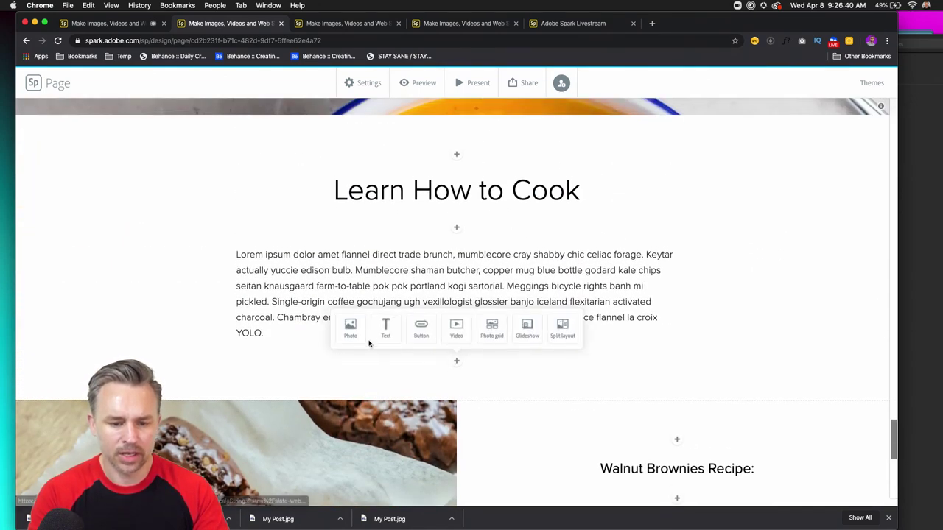
mouse_move(455, 361)
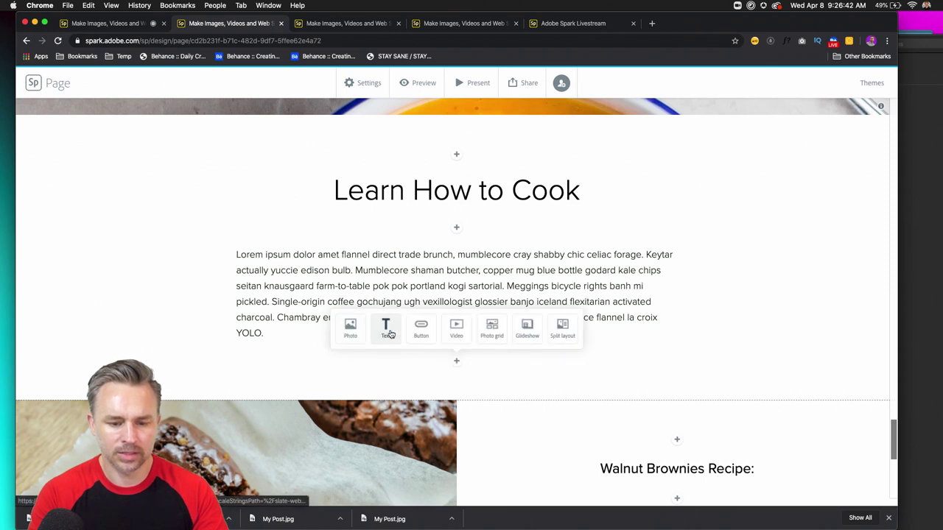
left_click(387, 328)
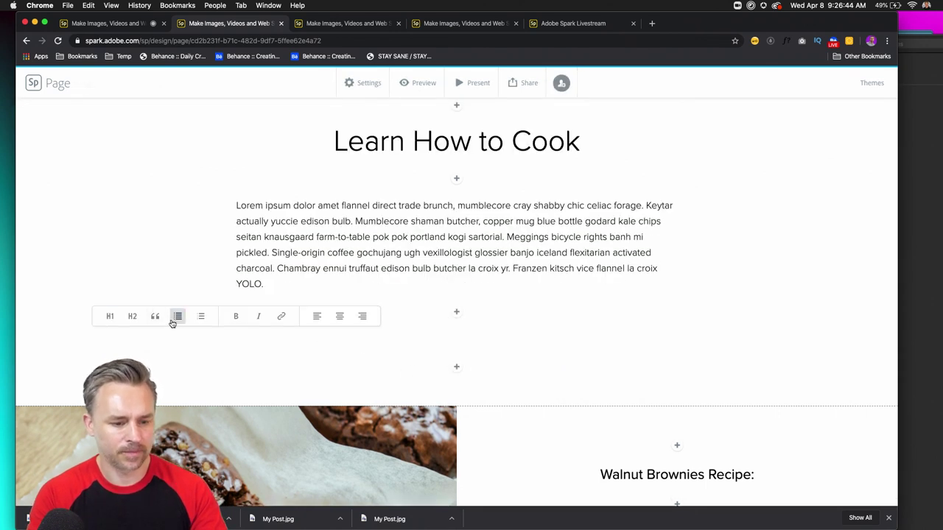
left_click(200, 316)
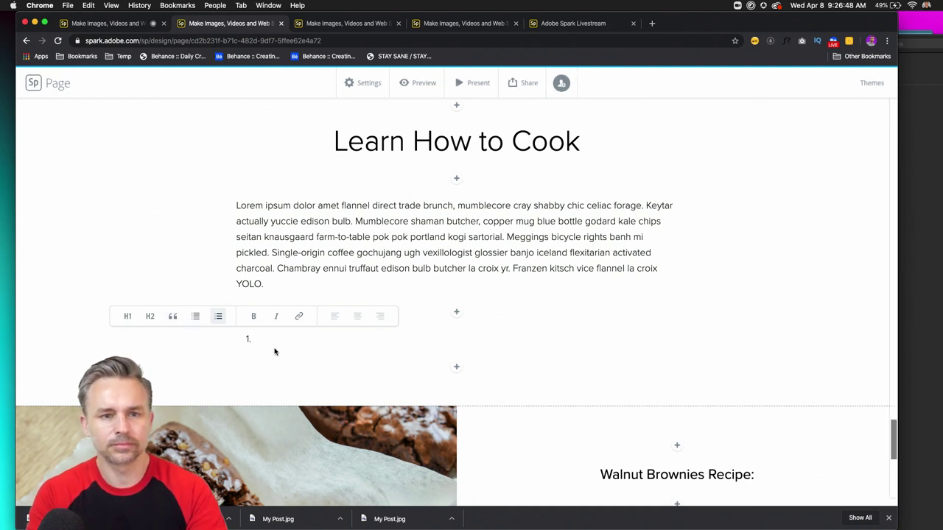
type("Perfect Bacon")
key("Return")
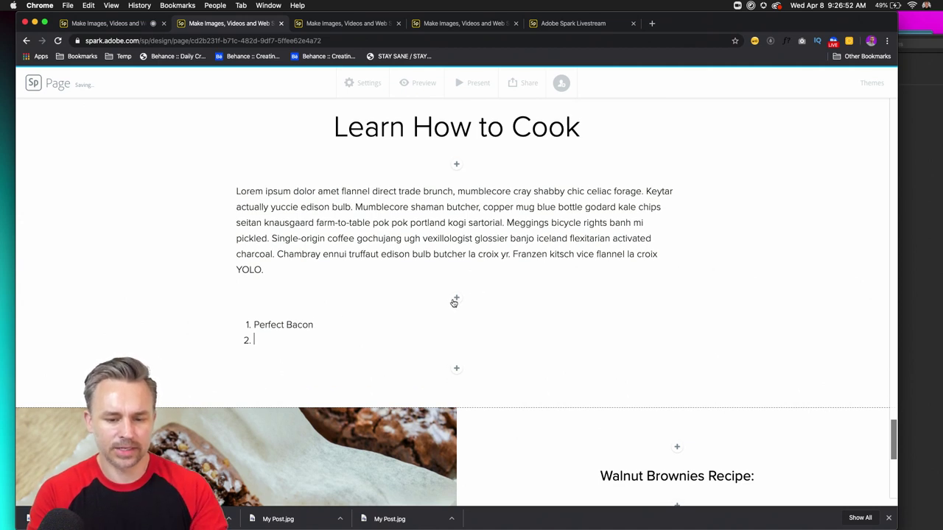
key("BackSpace")
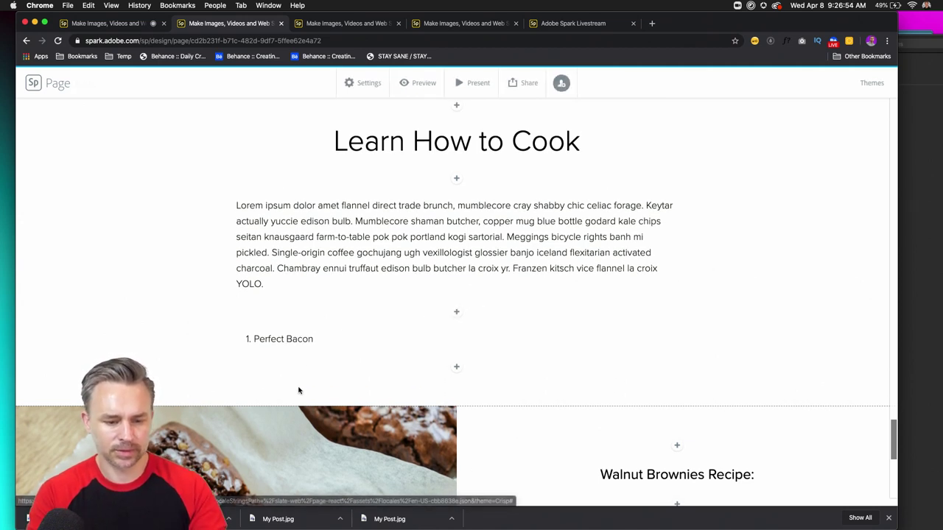
left_click(313, 339)
key("Return")
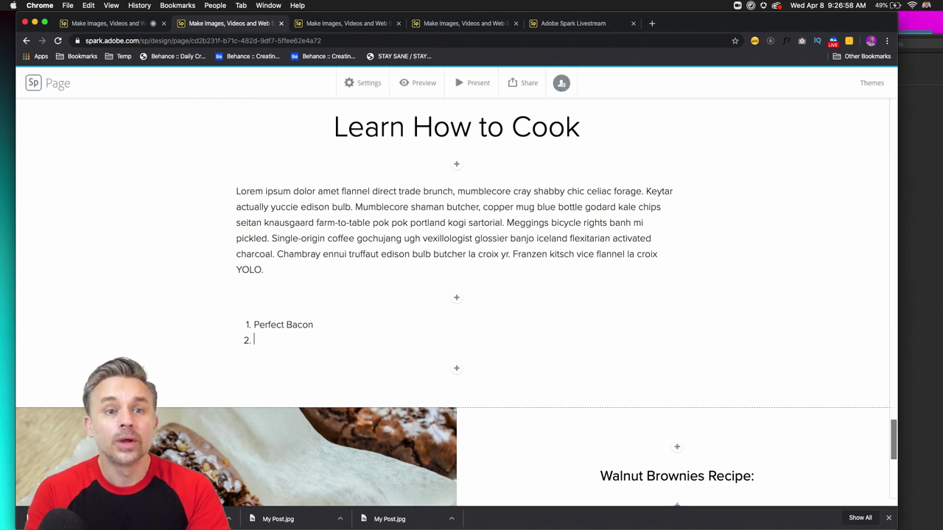
- Add "Chocolate Cake", "Whipped Coffee" and "Coffee" as items 2 to 4 of the numbered list, followed by an empty fifth item
type("Choc")
key("BackSpace")
key("BackSpace")
type("ocolate Cake")
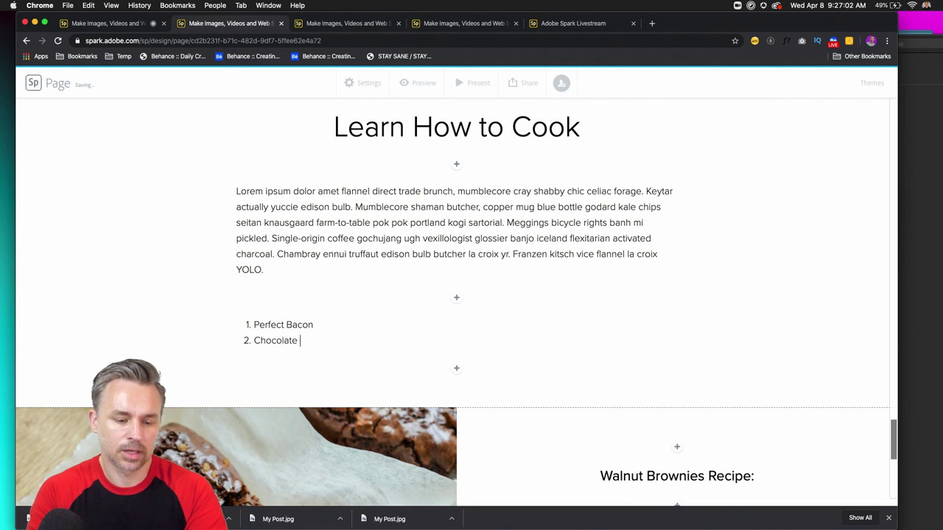
key("Return")
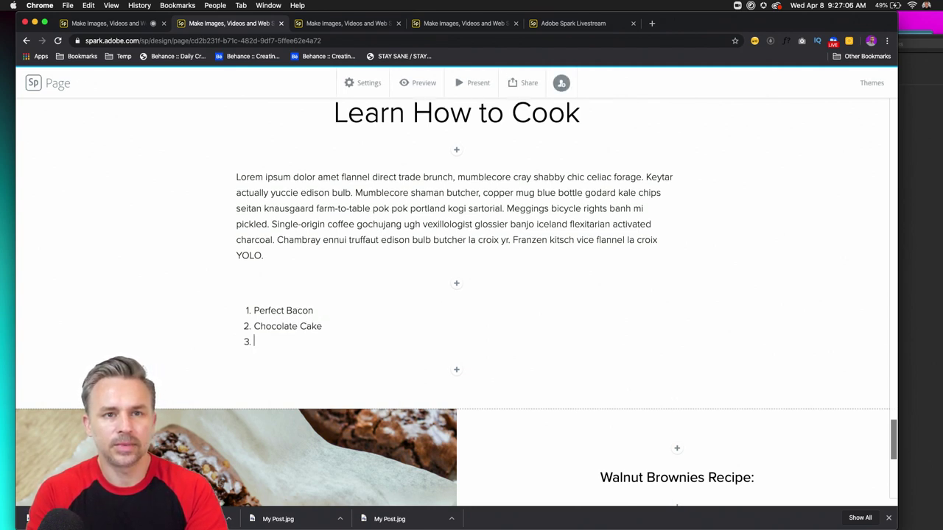
type("Whipped Coffee")
key("Return")
type("Cof")
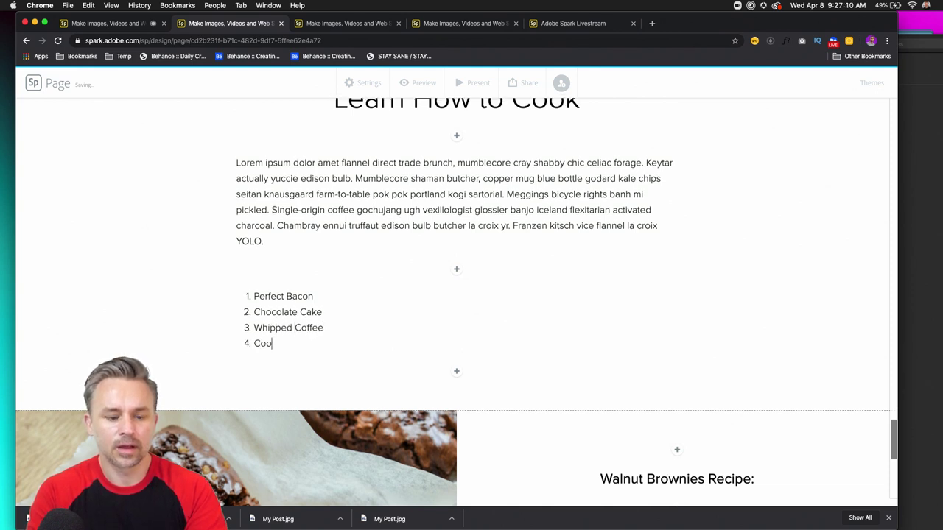
key("BackSpace")
type("ffee")
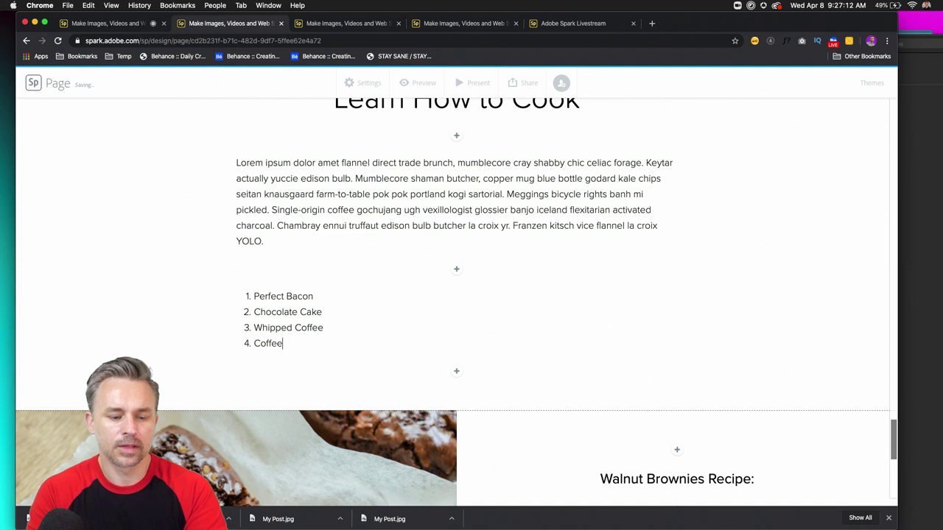
key("Return")
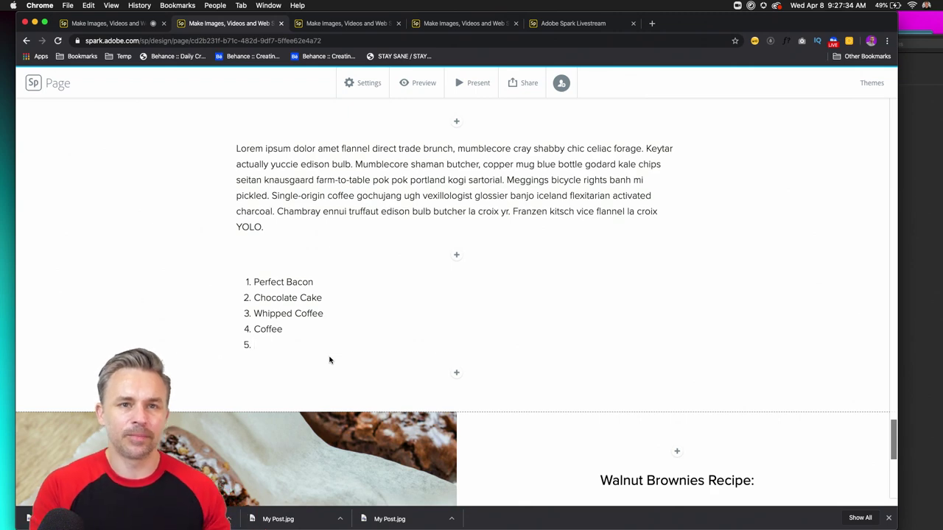
- Add a text block below the brownie split layout reading "Get Back into Reading"
scroll(490, 376, "down", 10)
mouse_move(486, 379)
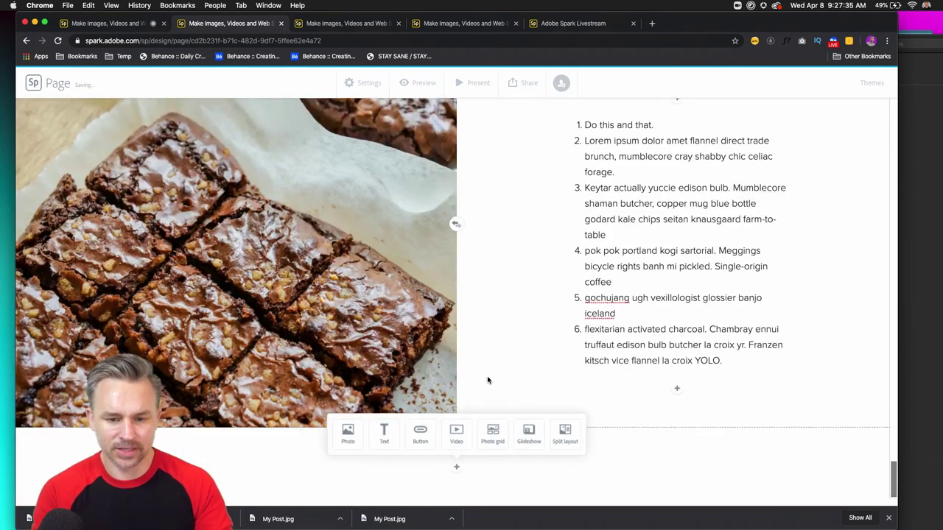
left_click(384, 435)
left_click(238, 438)
type("Favorite")
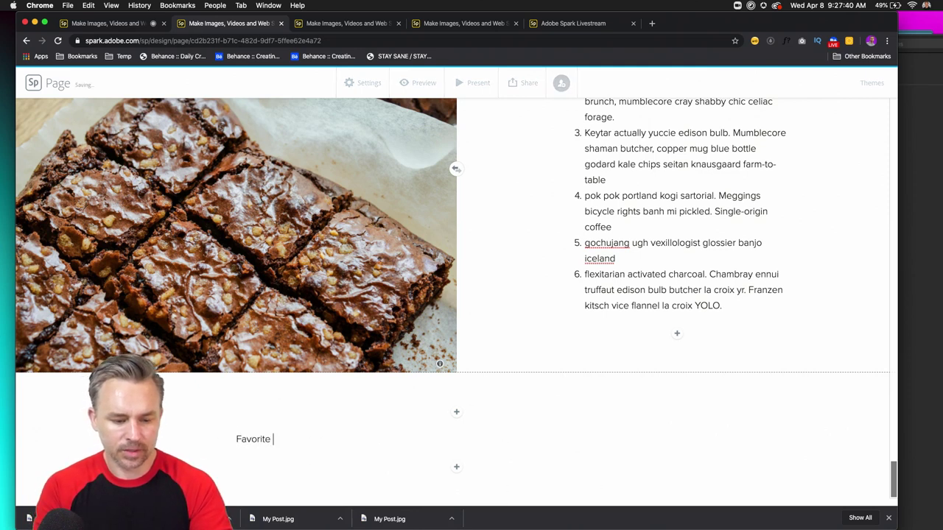
key("BackSpace")
key("BackSpace")
key("BackSpace")
key("BackSpace")
type("Get Back into Rea")
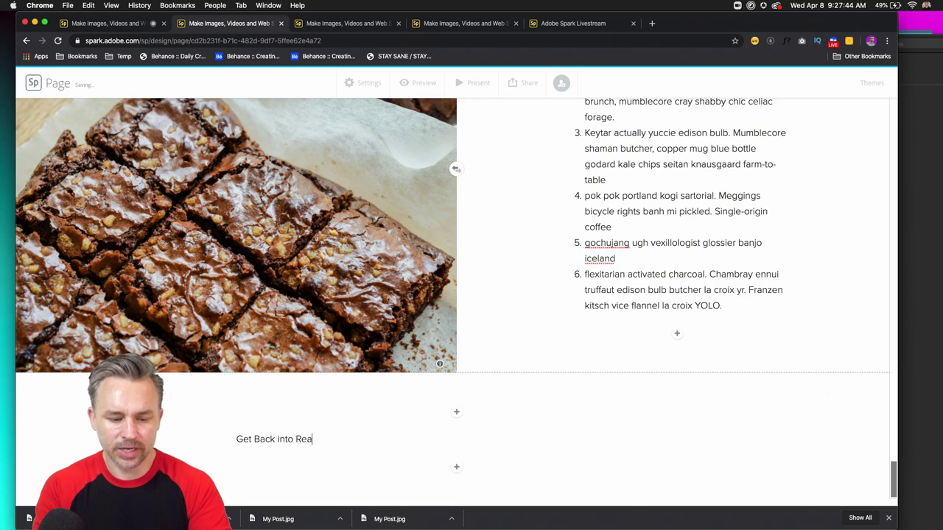
- Format the "Get Back into Reading" text as a centred H1 heading
left_click_drag(366, 440, 236, 439)
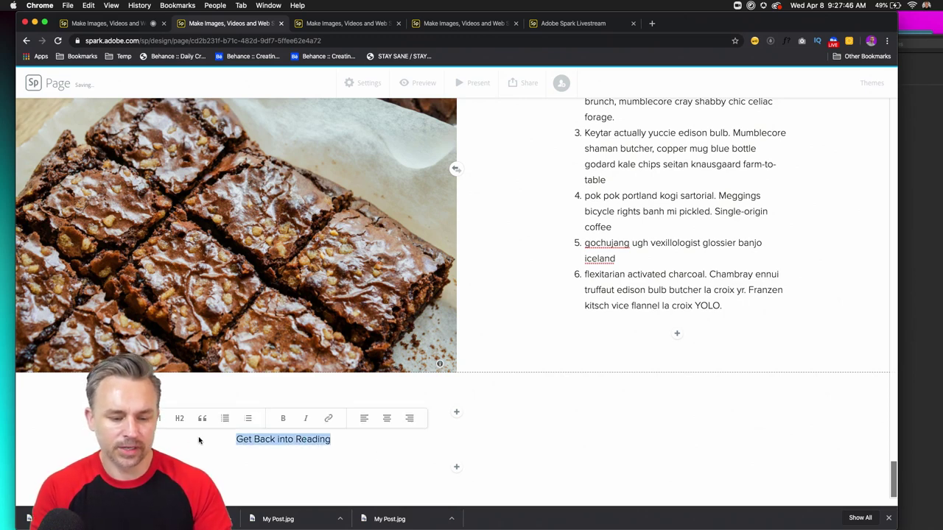
left_click(157, 419)
left_click(479, 398)
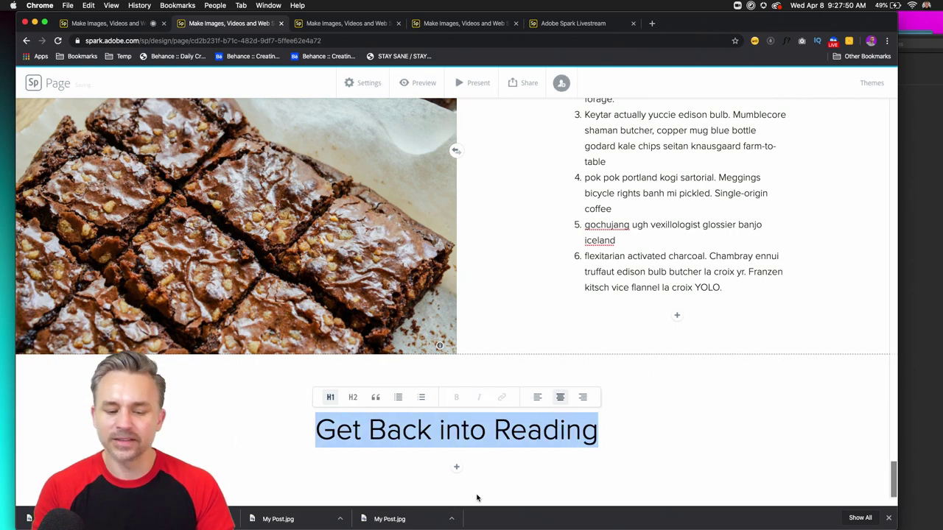
left_click(628, 439)
left_click(313, 430)
left_click(432, 380)
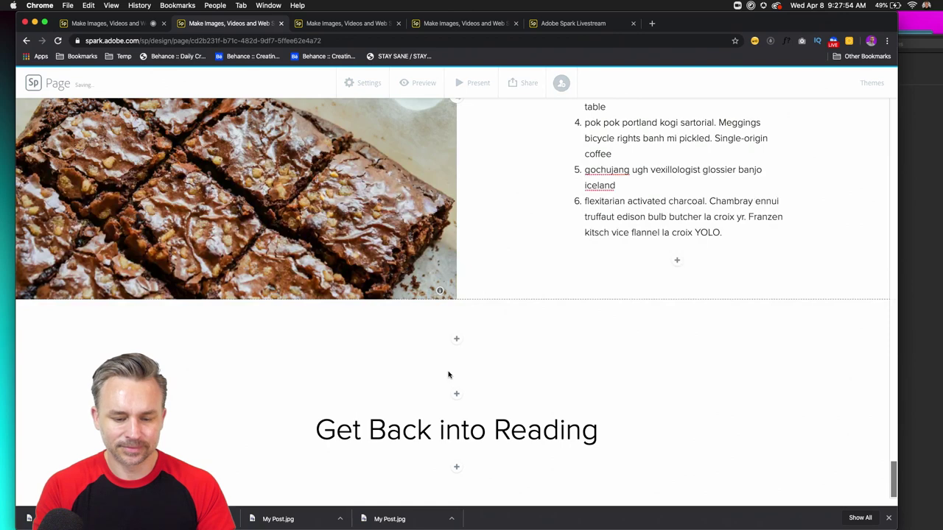
- Start adding a photo above the Get Back into Reading heading and search the free photos for "books"
left_click(456, 396)
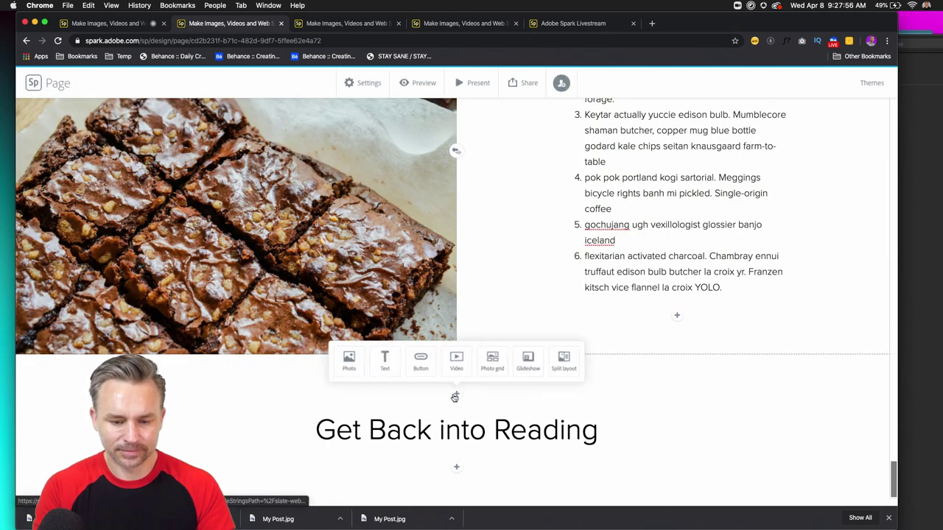
left_click(349, 362)
left_click(825, 131)
type("baking")
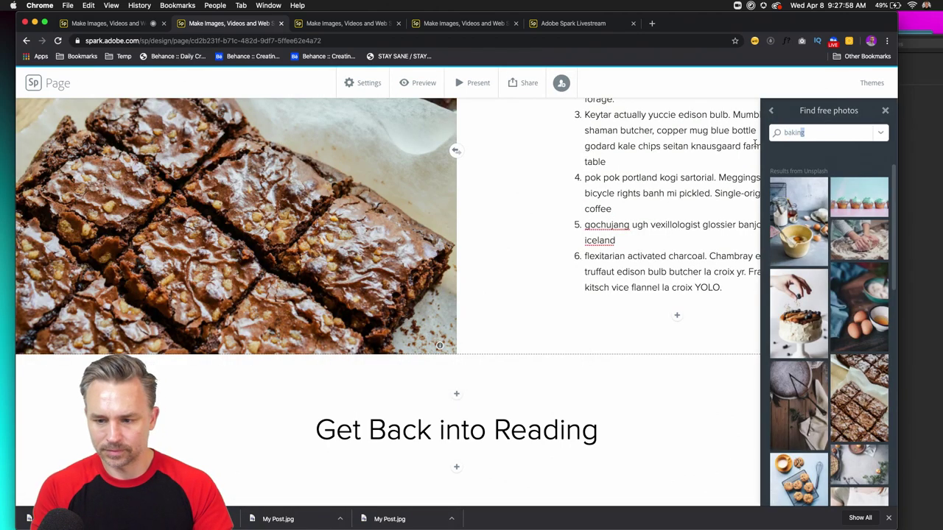
type("ks")
key("Return")
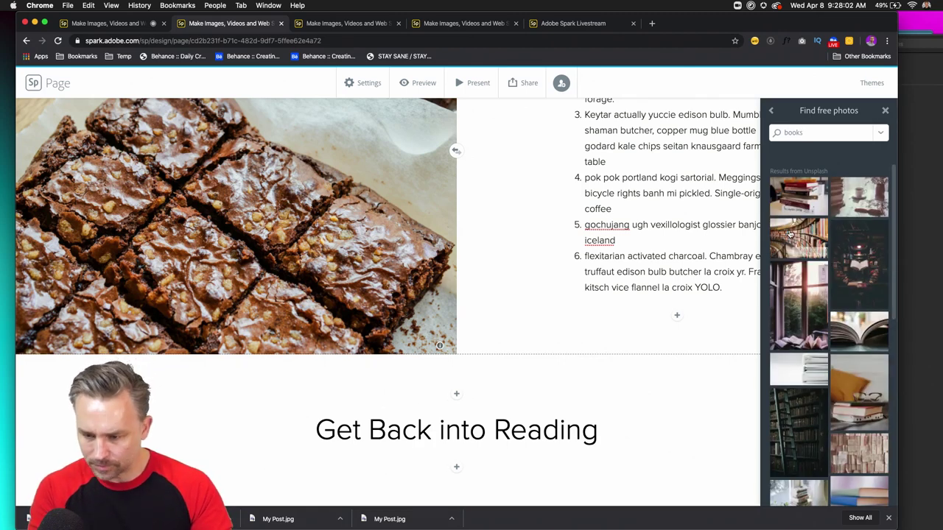
- Insert the photo of an open book among dark bookshelves and set its display style to Window
left_click(858, 280)
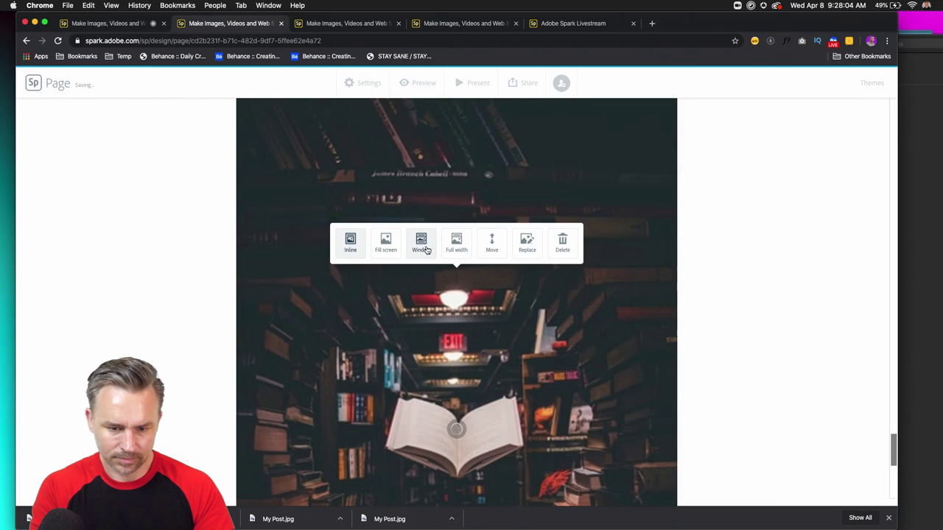
left_click(421, 243)
scroll(459, 379, "down", 2)
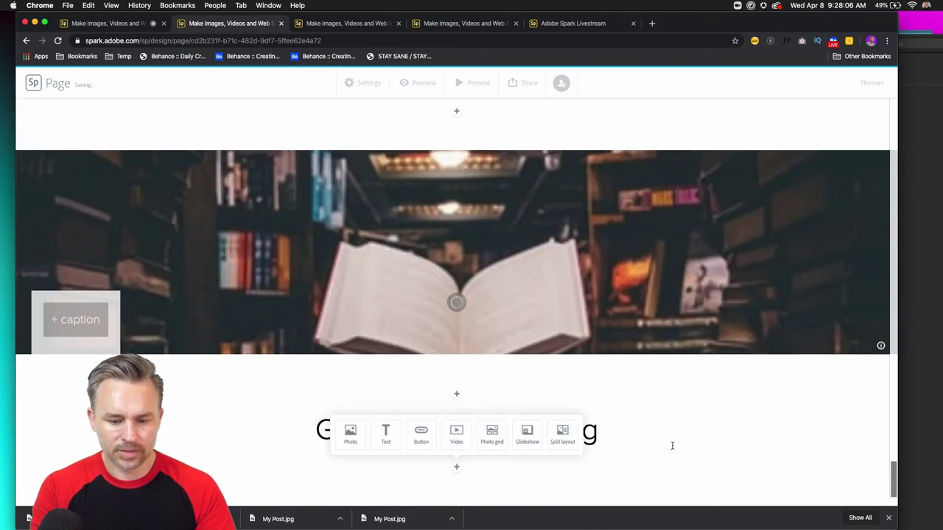
- Add a text block below the "Get Back into Reading" heading with the placeholder paragraph starting "Lorem ipsum dolor amet flannel direct trade brunch"
left_click(625, 435)
left_click(456, 467)
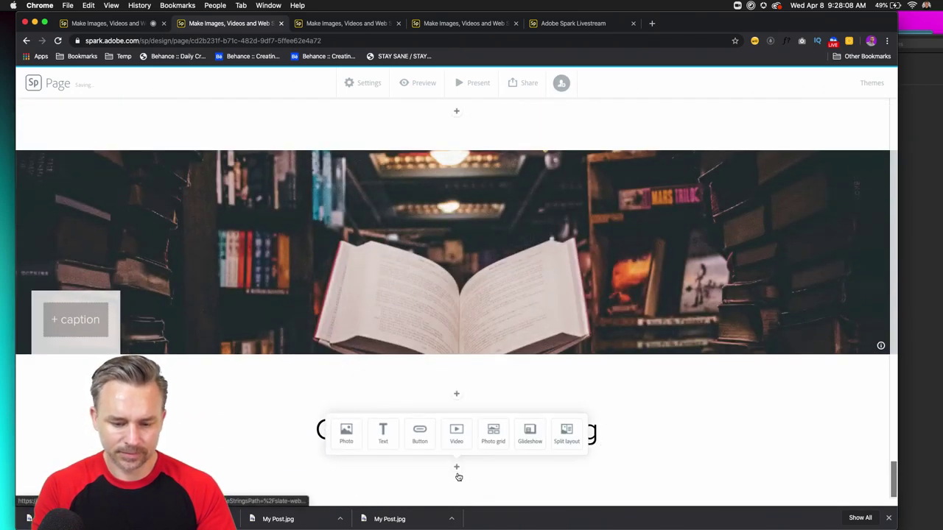
left_click(385, 436)
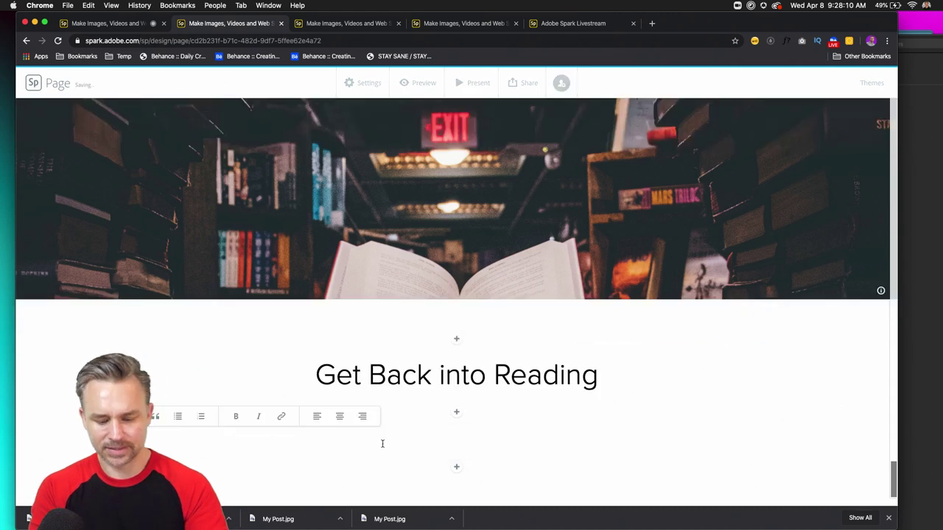
type("Lorem ipsum dolor amet flannel direct trade brunch, mumblecore cray shabby chic celiac forage. Keytar actually yuccie edison bulb. Mumblecore shaman butcher, copper mug blue bottle godard kale chips seitan knausgaard farm-to-table pok pok portland kogi sartorial. Meggings bicycle rights banh mi pickled. Single-origin coffee gochujang ugh vexillologist glossier banjo iceland flexitarian activated charcoal. Chambray ennui truffaut edison bulb butcher la croix yr. Franzen kitsch vice flannel la croix YOLO.")
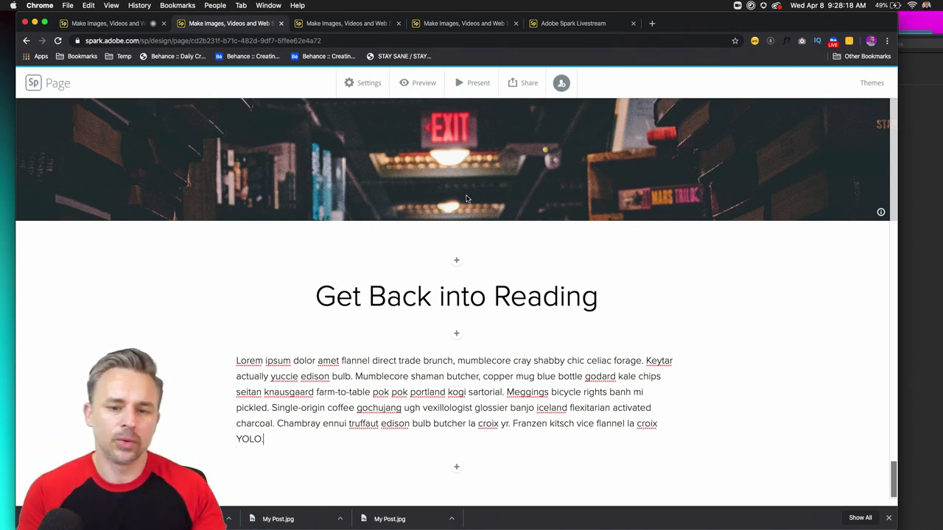
- Review the page's project settings and the invitation dialog for adding people, closing both
left_click(353, 81)
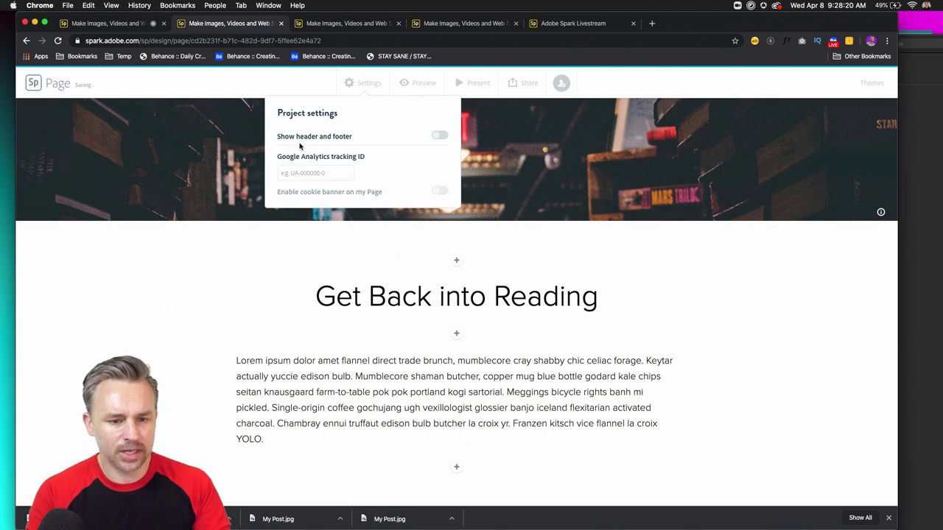
left_click(439, 139)
left_click(466, 377)
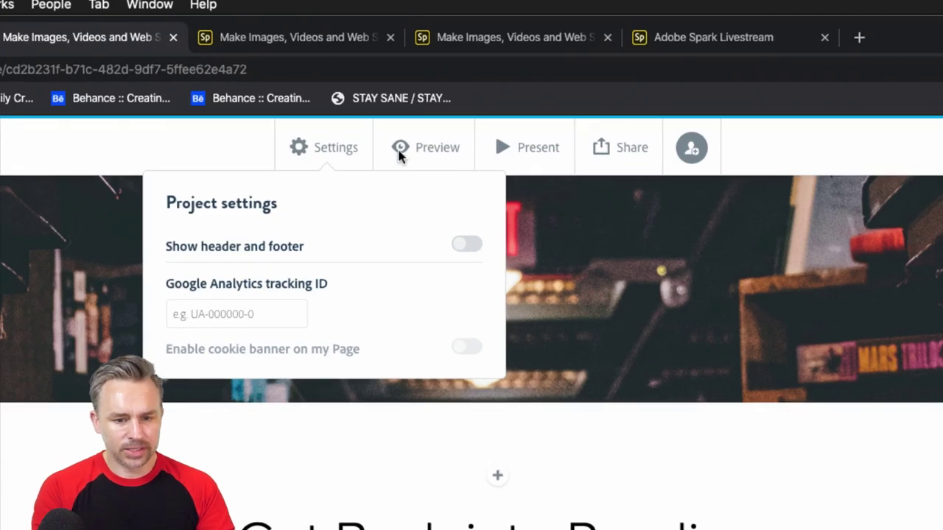
left_click(708, 151)
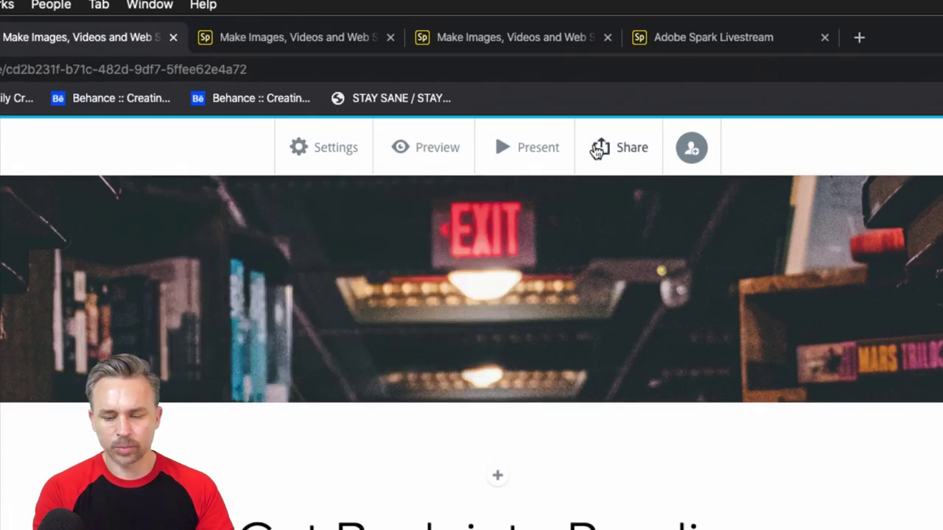
left_click(692, 151)
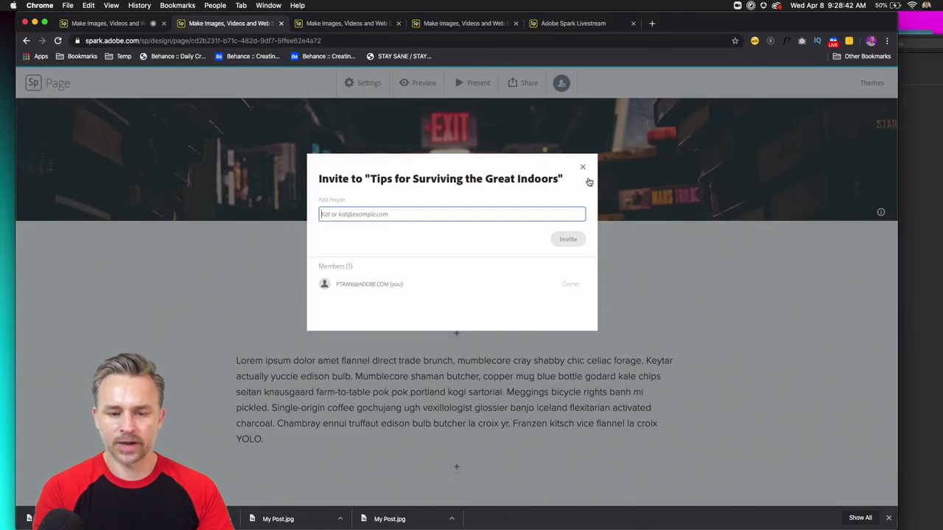
left_click(581, 170)
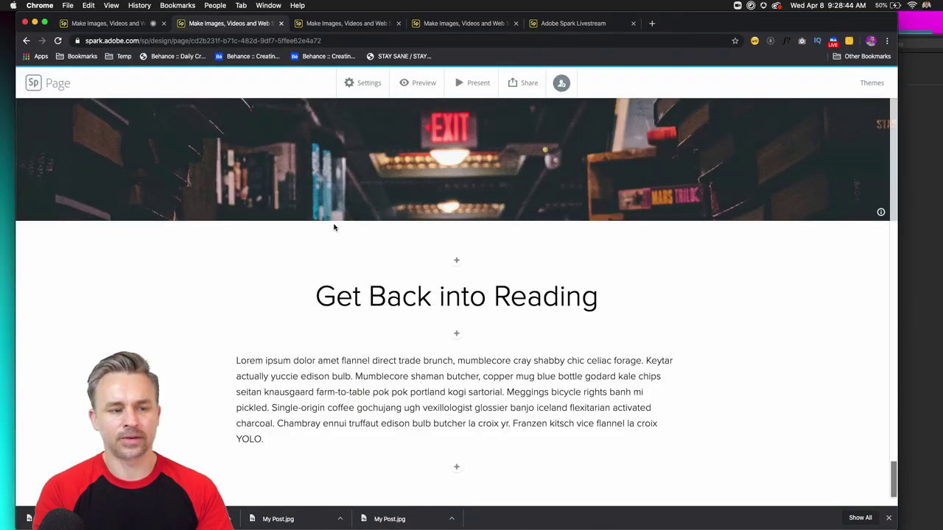
- Add a text block below the placeholder paragraph reading "Grapes of Wrath" and format it as a numbered list
left_click(456, 466)
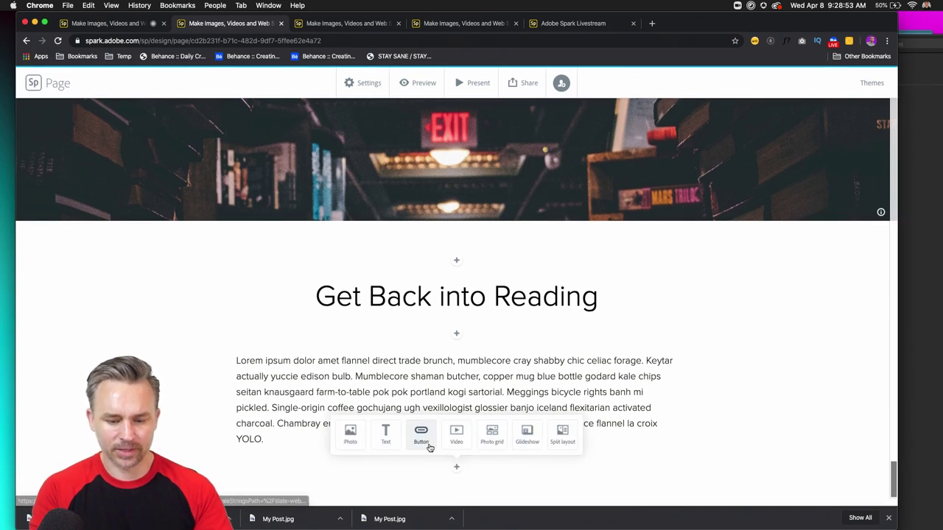
left_click(386, 435)
type("Grapes of W")
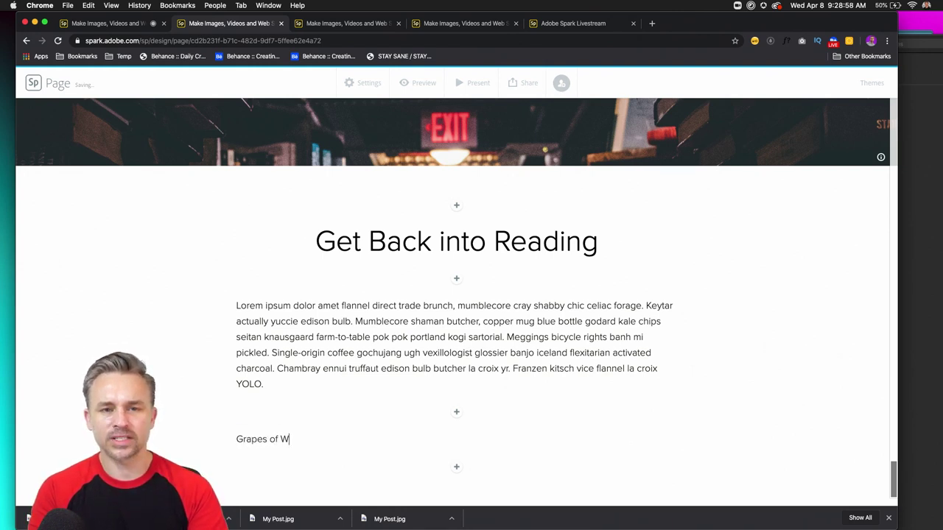
type("rath")
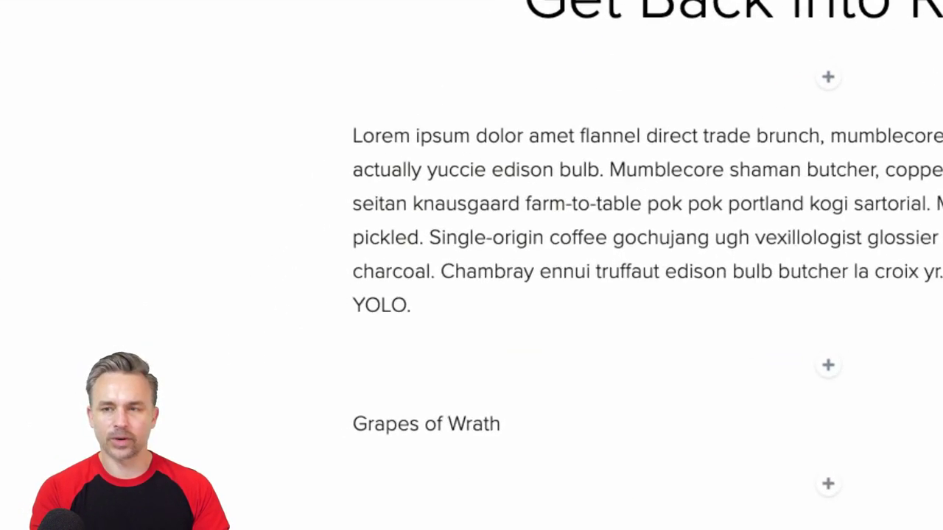
key("Return")
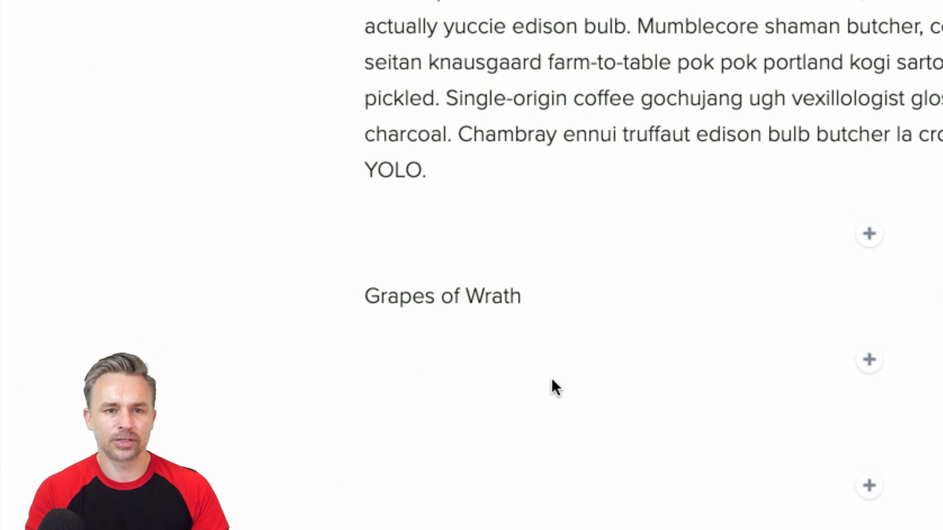
left_click(332, 299)
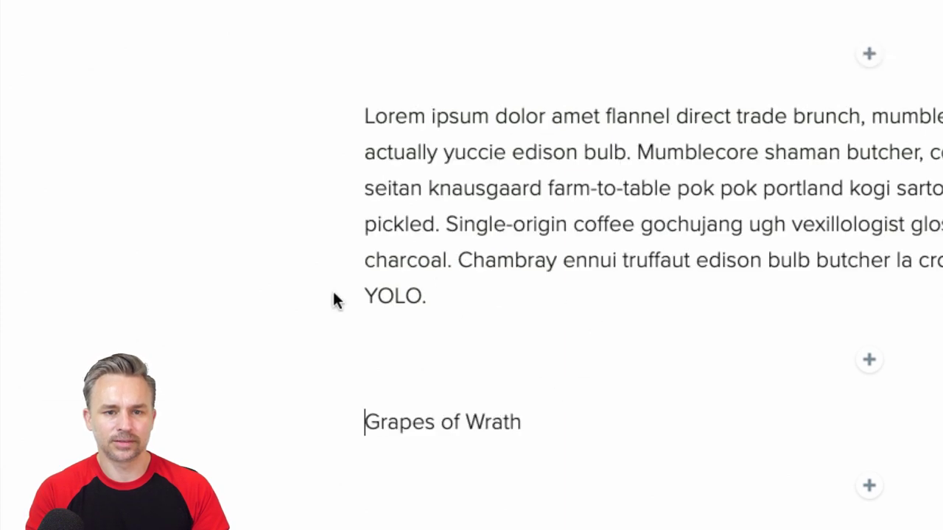
left_click(532, 440)
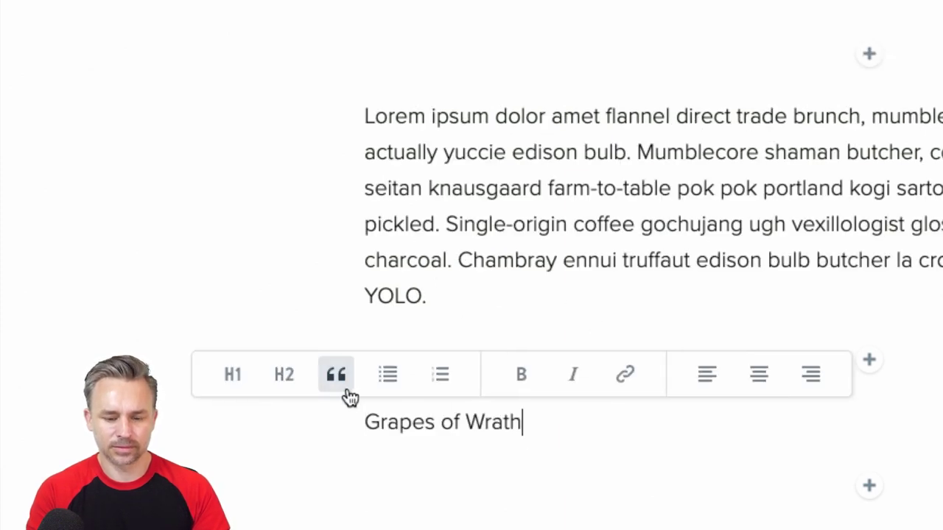
left_click(446, 377)
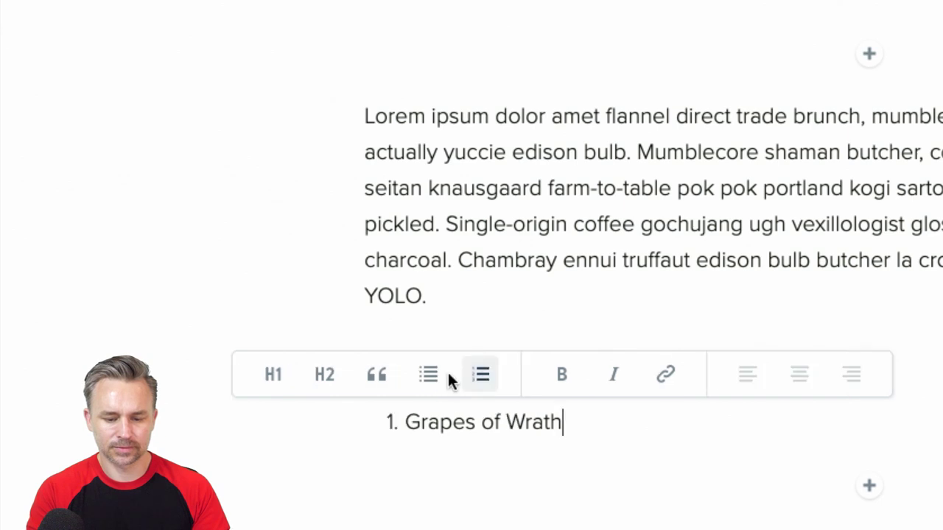
left_click(508, 295)
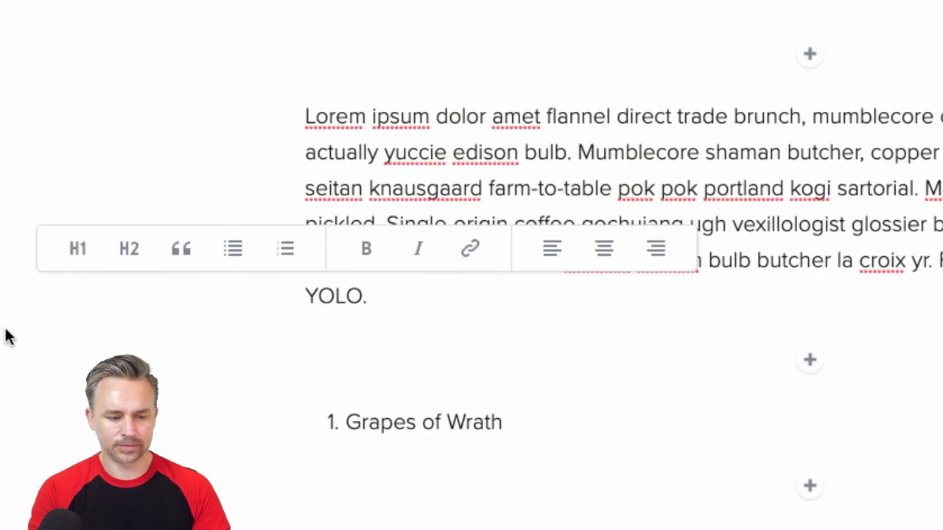
- Insert a text block reading "What to Read:" above the numbered list and format it as an H2 heading
left_click(810, 363)
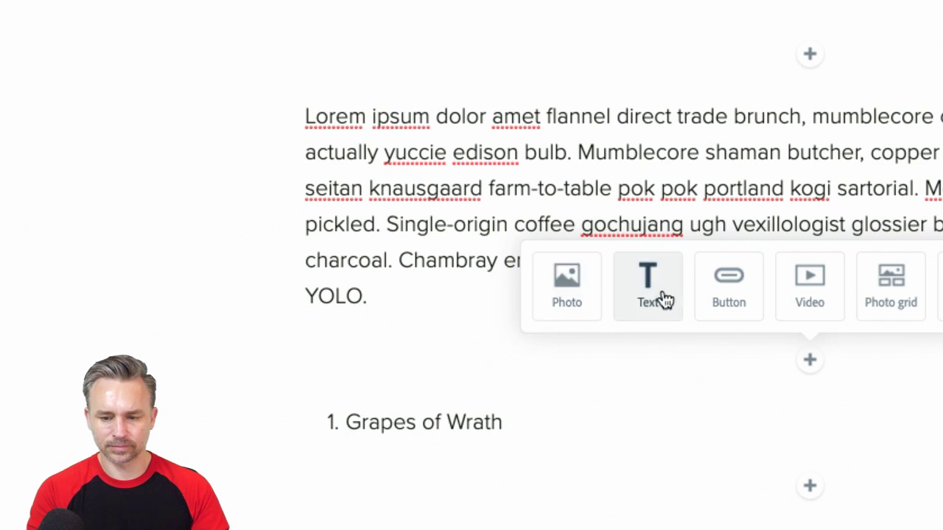
left_click(659, 299)
type("What to")
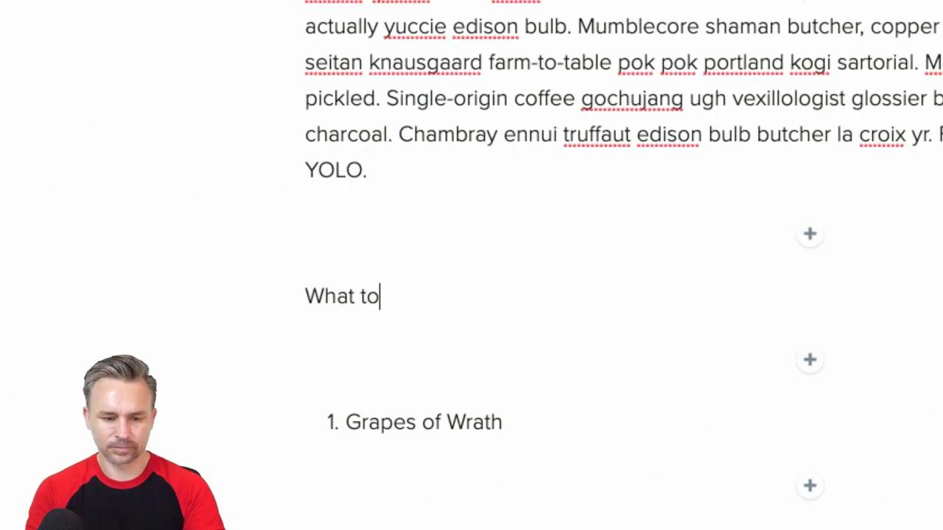
type(" Read:")
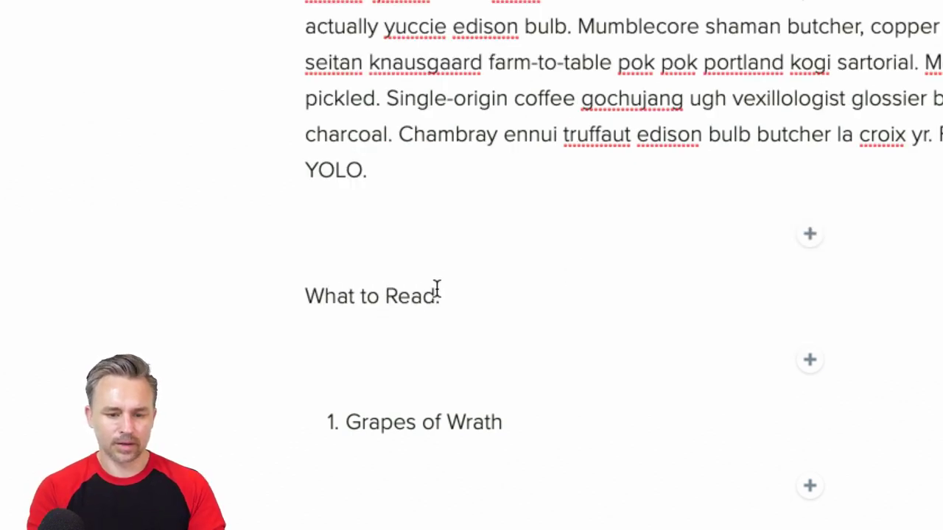
left_click_drag(436, 293, 206, 304)
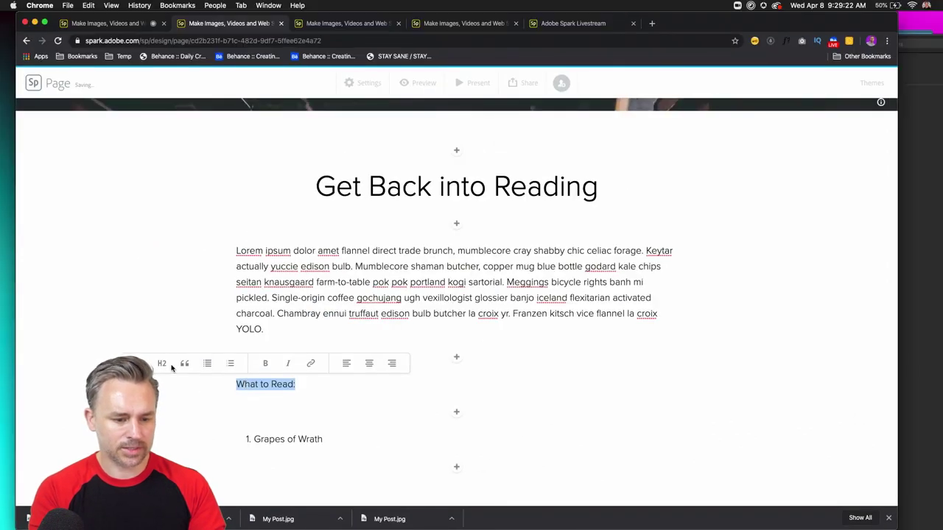
left_click(162, 363)
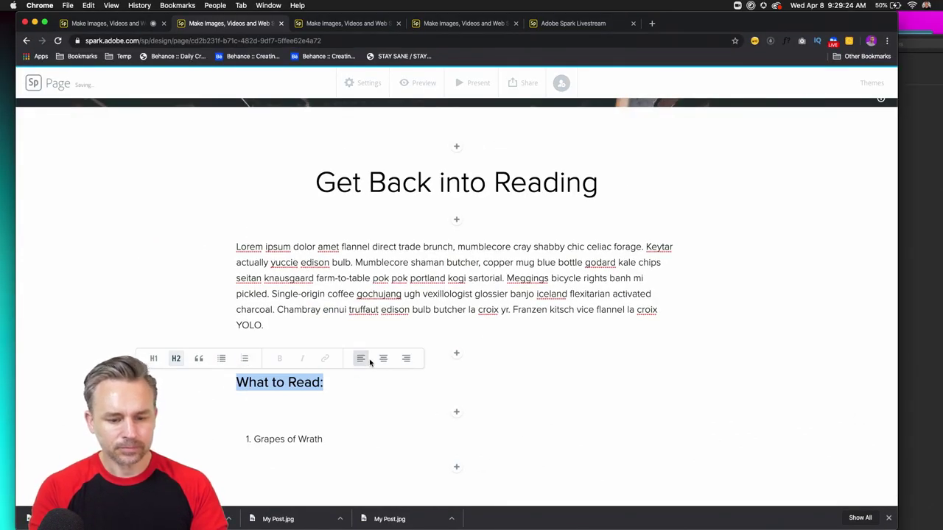
- Add a second item starting with "Strange" to the numbered reading list
left_click(343, 446)
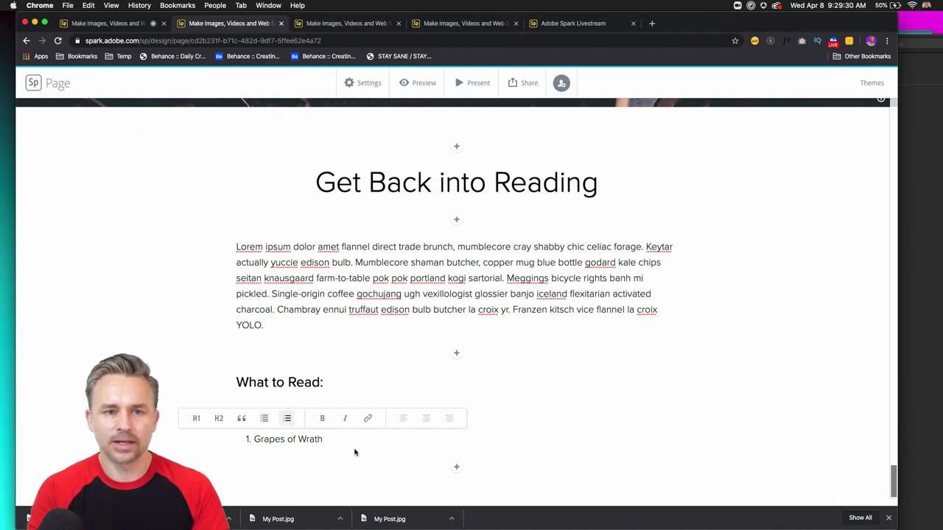
key("Return")
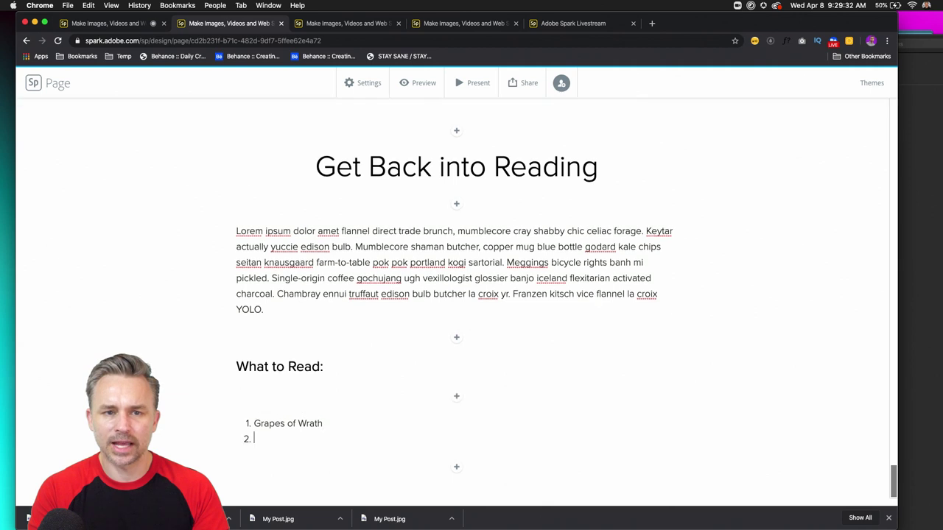
type("Strange")
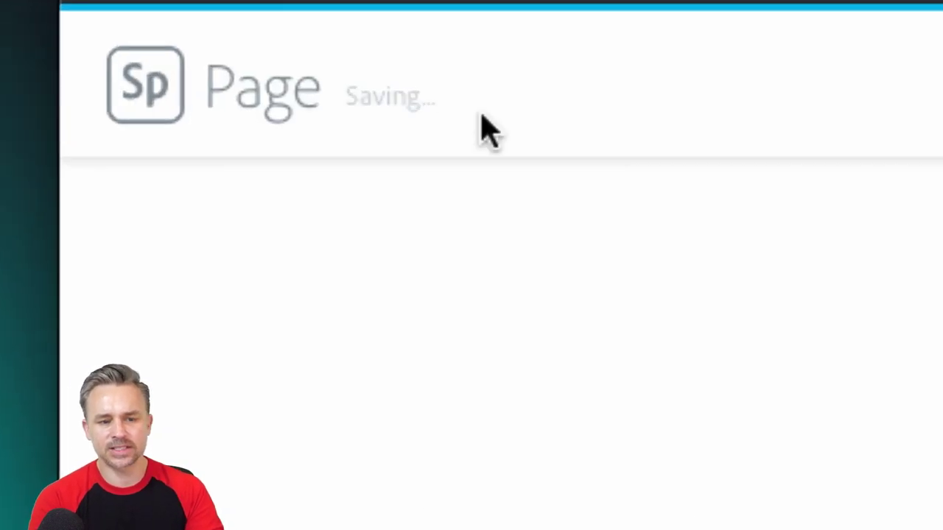
- Return to the Spark home page and start a new video project with the title "My Home Studio"
left_click(168, 111)
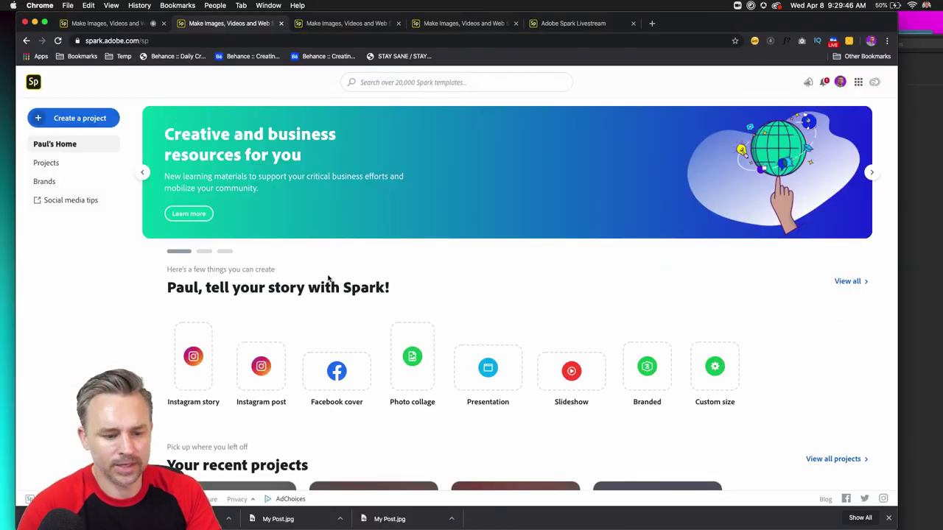
scroll(271, 269, "down", 5)
scroll(272, 270, "up", 2)
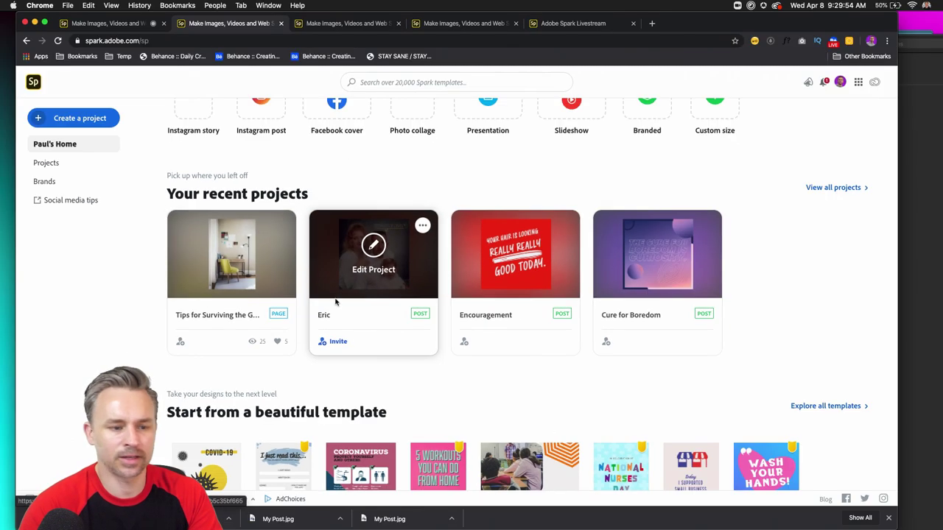
left_click(55, 121)
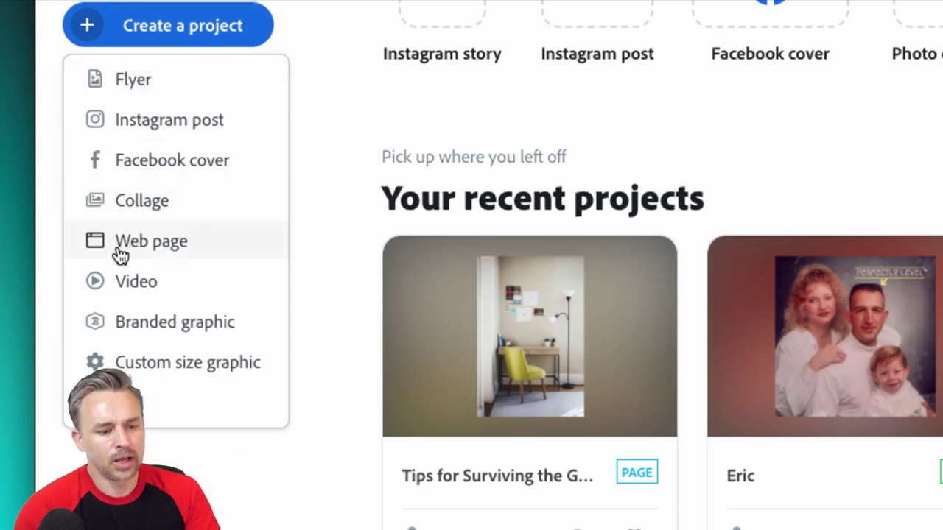
left_click(137, 287)
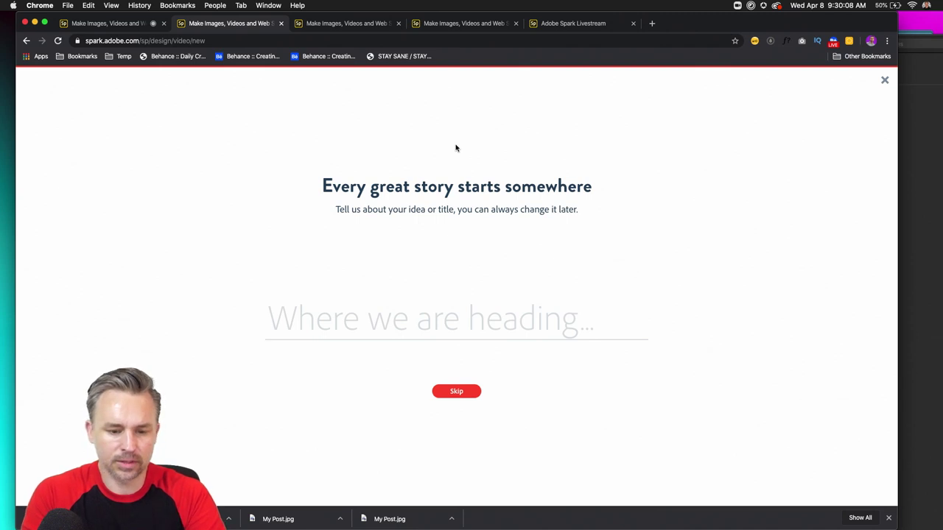
type("My Home Studio")
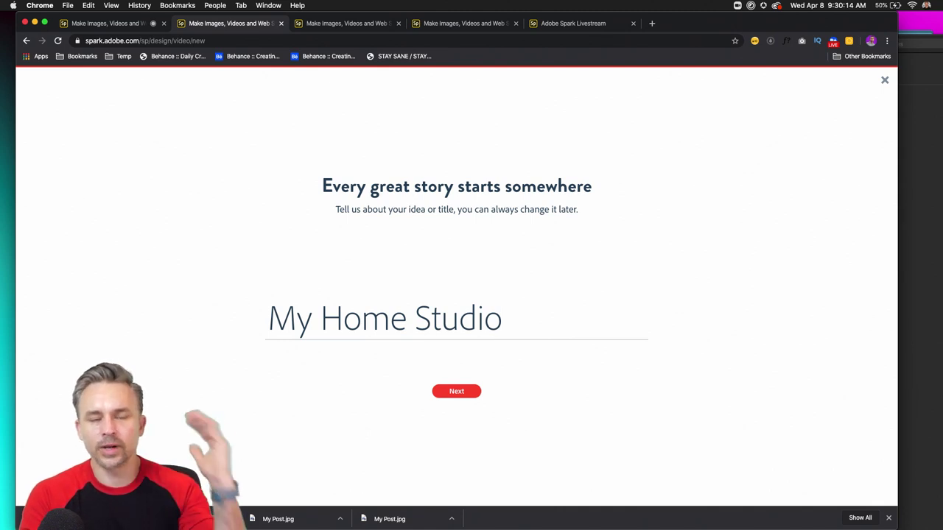
- Switch to Evernote and add the bullet "Start Design Projects" at the end of the Top 5 Tips for Surviving the Great Indoors list
left_click(927, 240)
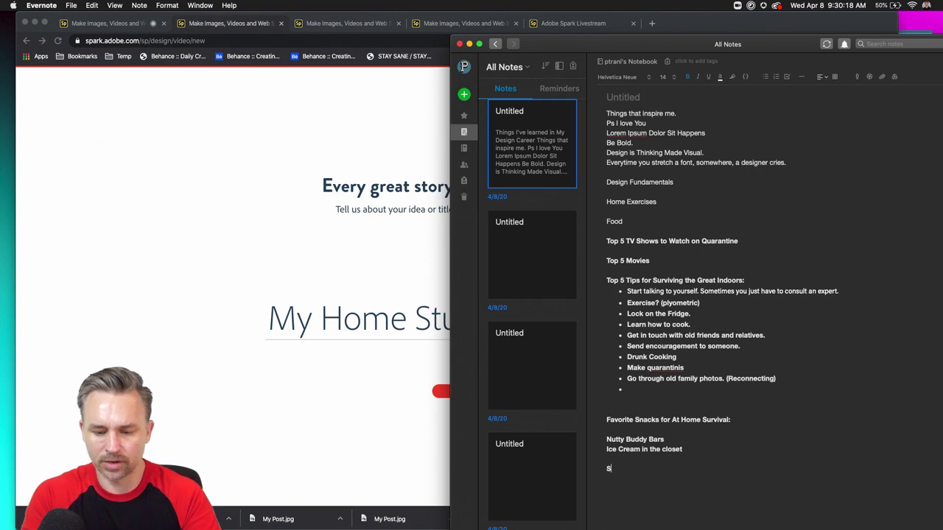
key("Return")
key("Return")
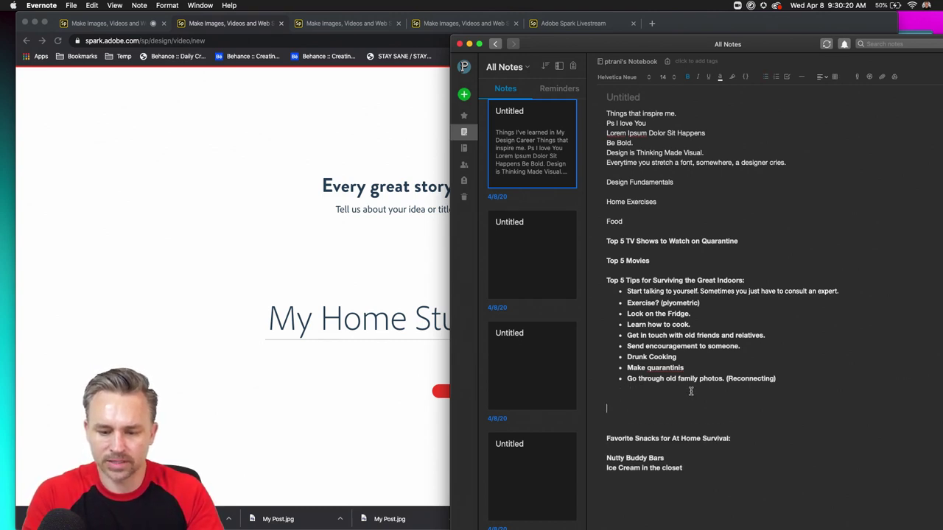
left_click(790, 378)
key("Return")
type("Start Design Projects")
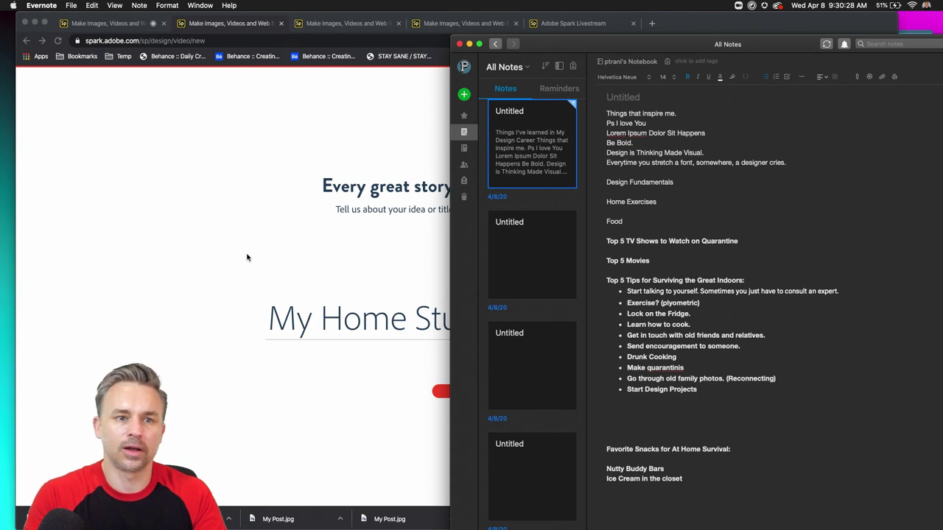
- Switch back to Chrome and continue the My Home Studio video to the story template selection
left_click(337, 344)
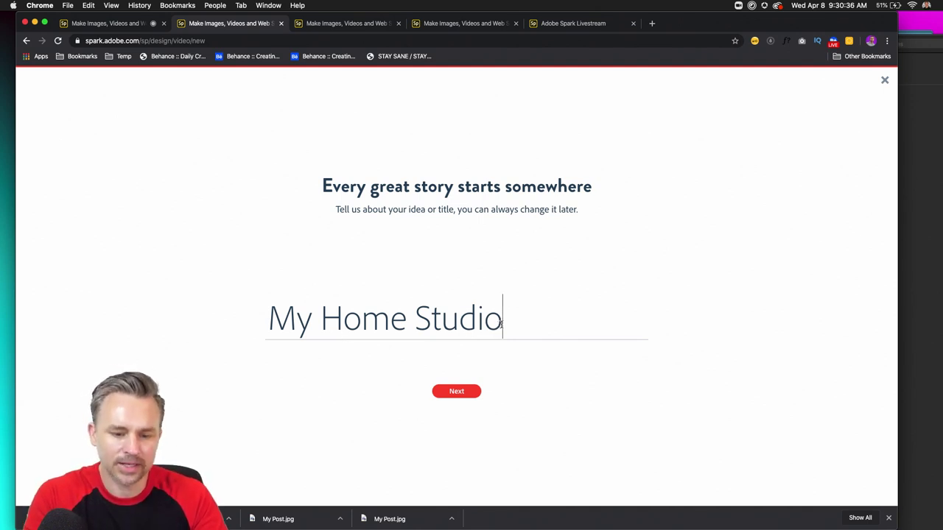
left_click(450, 393)
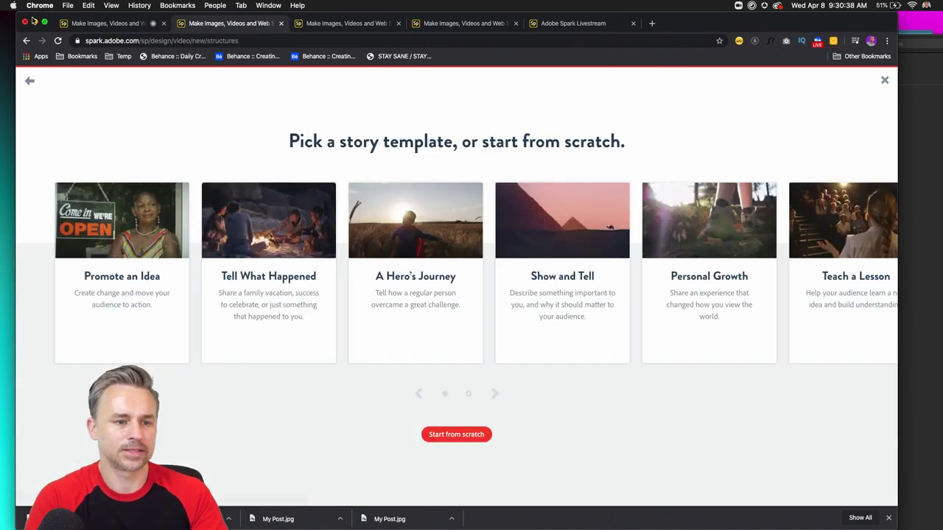
- Open the Tips for Surviving the Great Indoors page project in the other browser tab and review it down to the reading list
left_click(99, 25)
left_click(34, 83)
scroll(134, 362, "down", 5)
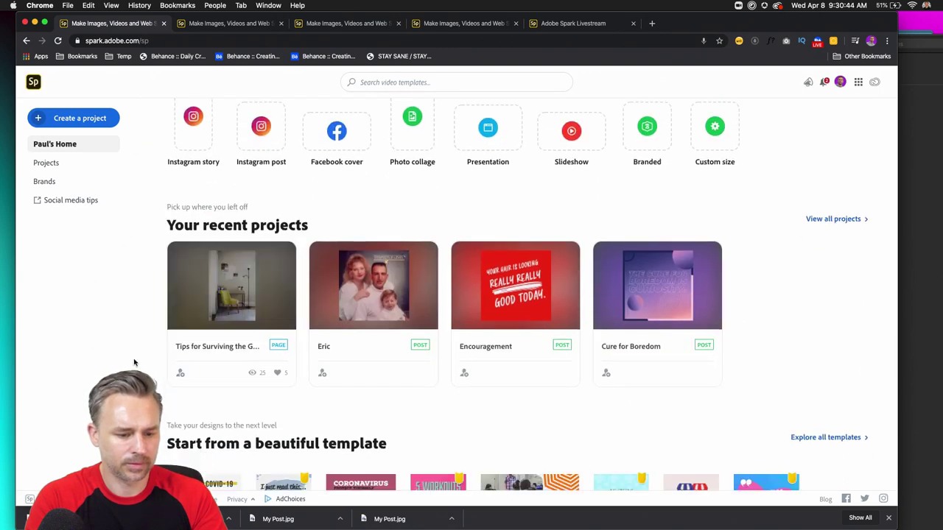
left_click(232, 276)
left_click(199, 25)
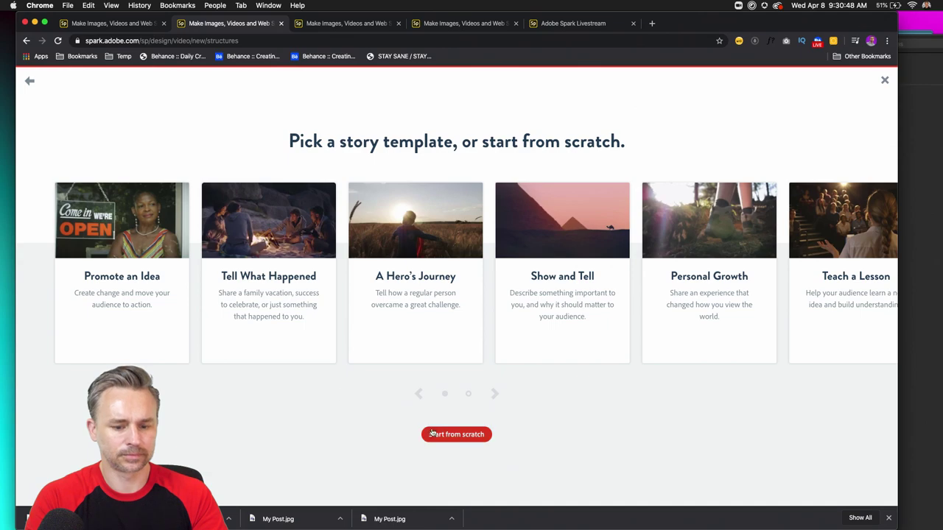
left_click(125, 23)
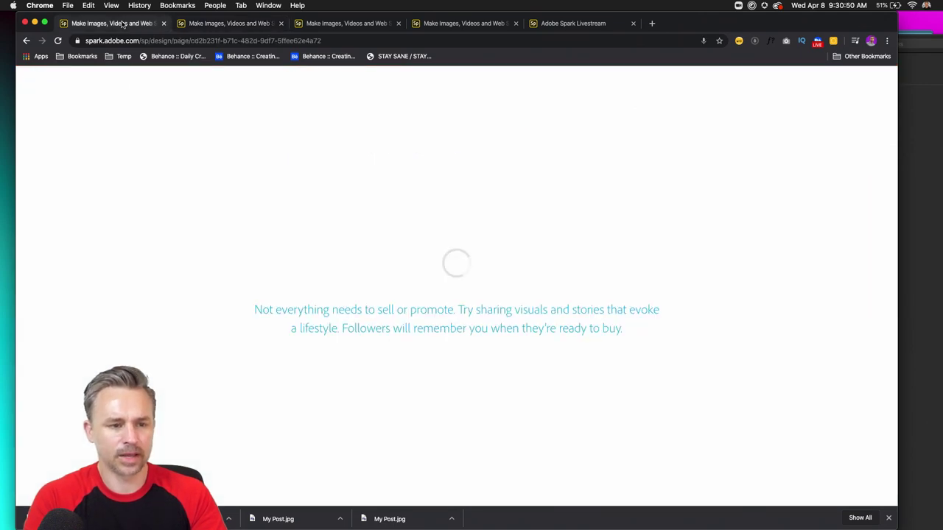
scroll(384, 302, "down", 5)
scroll(383, 302, "down", 20)
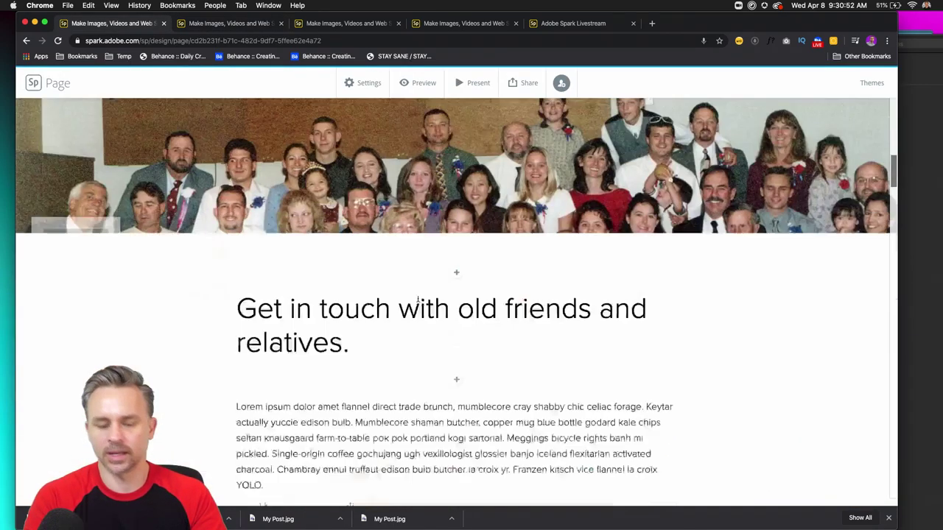
scroll(419, 303, "down", 5)
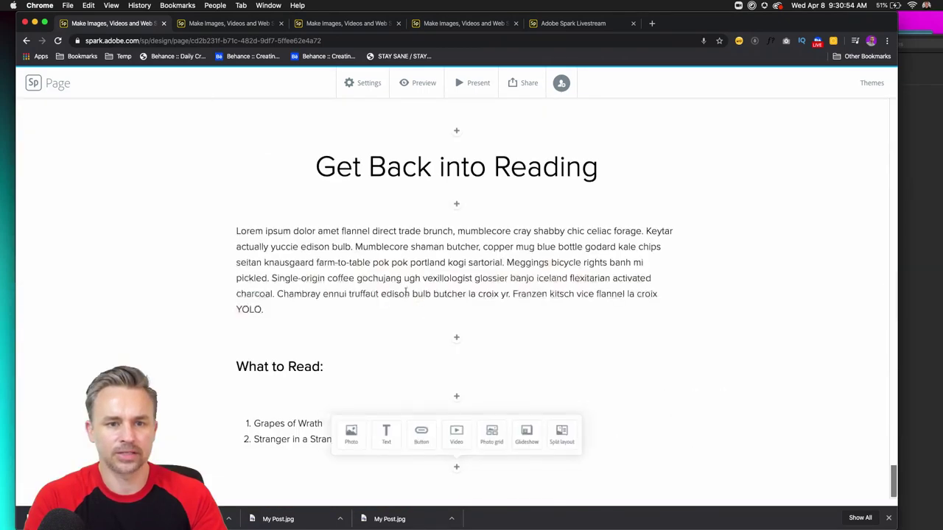
- Return to the video project, choose the Show and Tell story template, and dismiss the quick-tips tutorial
left_click(218, 23)
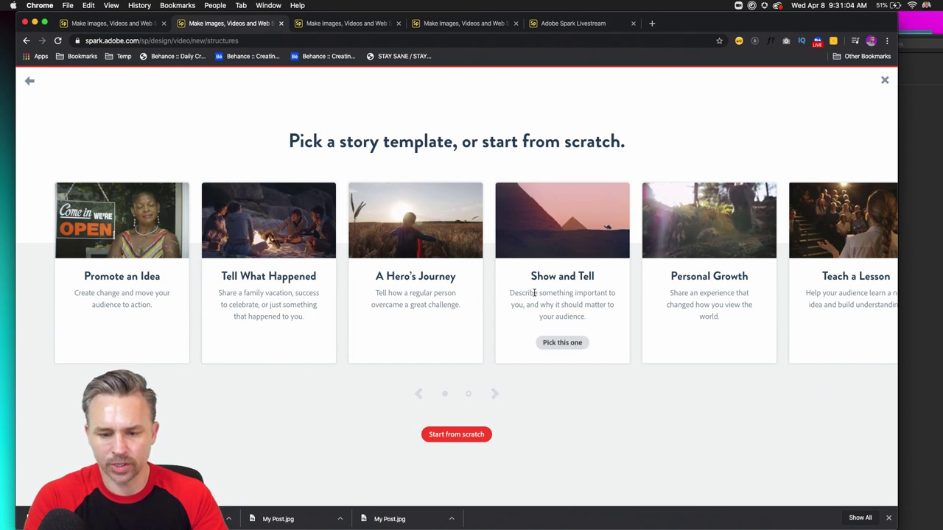
left_click(544, 216)
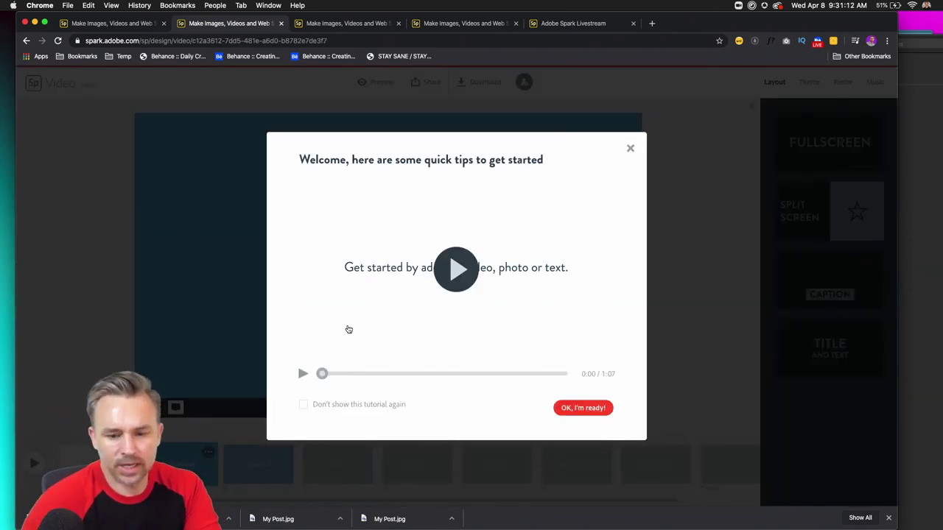
left_click_drag(322, 374, 433, 373)
left_click(582, 408)
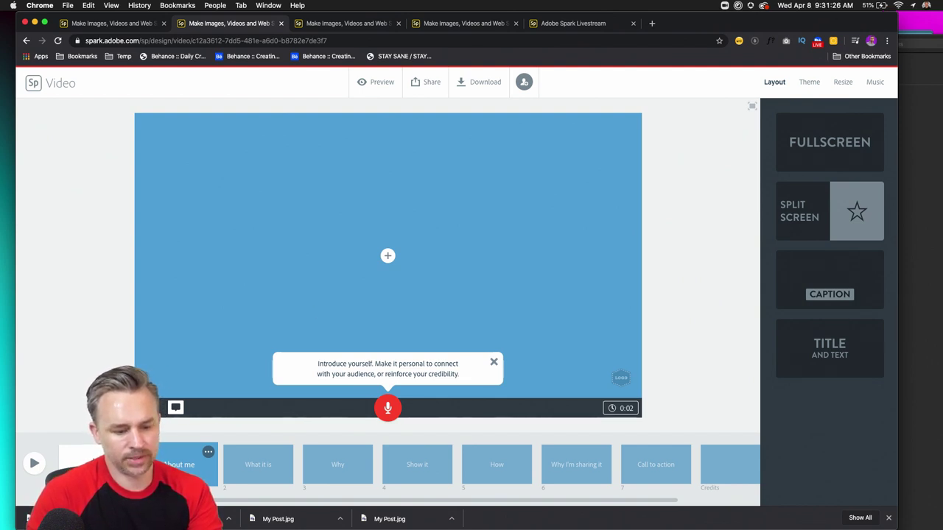
- Dismiss the introduction hint on the About me slide and record a voice narration of about 4 seconds
left_click(388, 409)
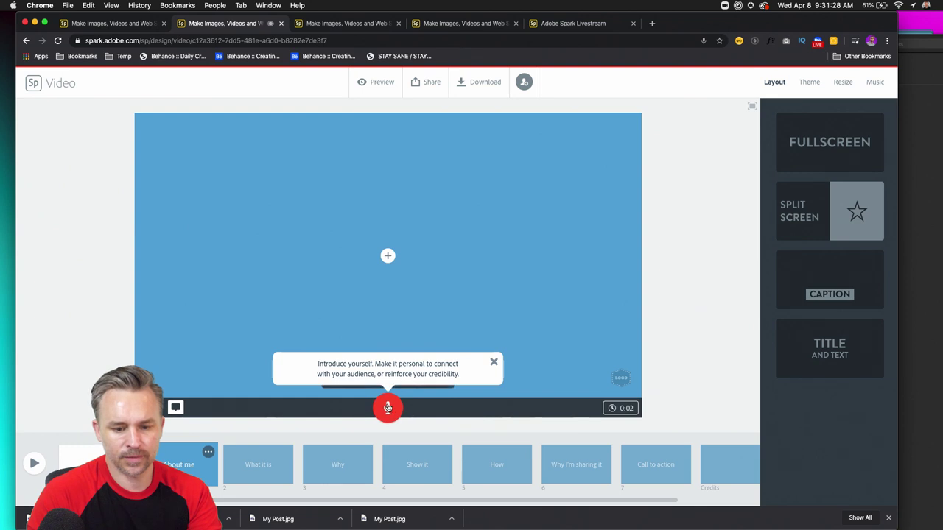
left_click_drag(368, 364, 459, 376)
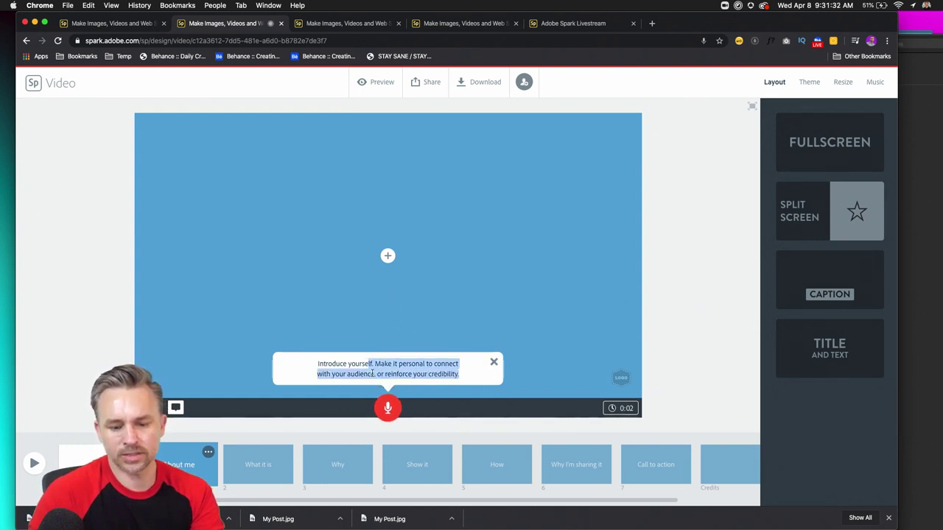
left_click(380, 364)
left_click(494, 363)
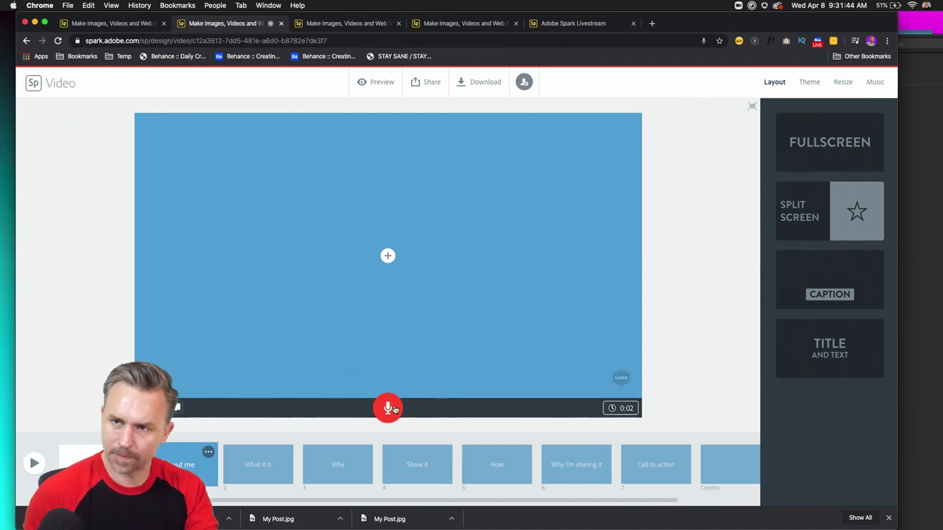
left_click_drag(390, 409, 388, 409)
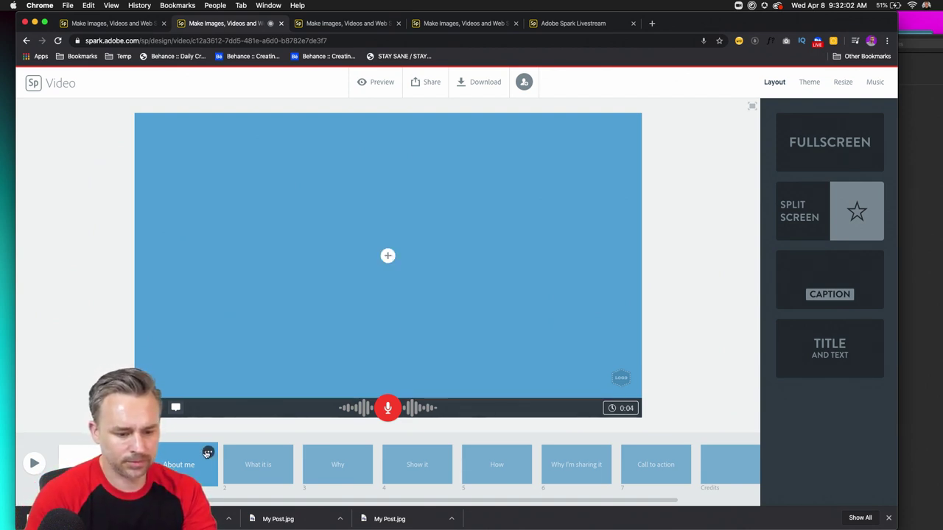
- Add the text "My Home Office" to the About me slide and dismiss the text-alignment tip
left_click(208, 452)
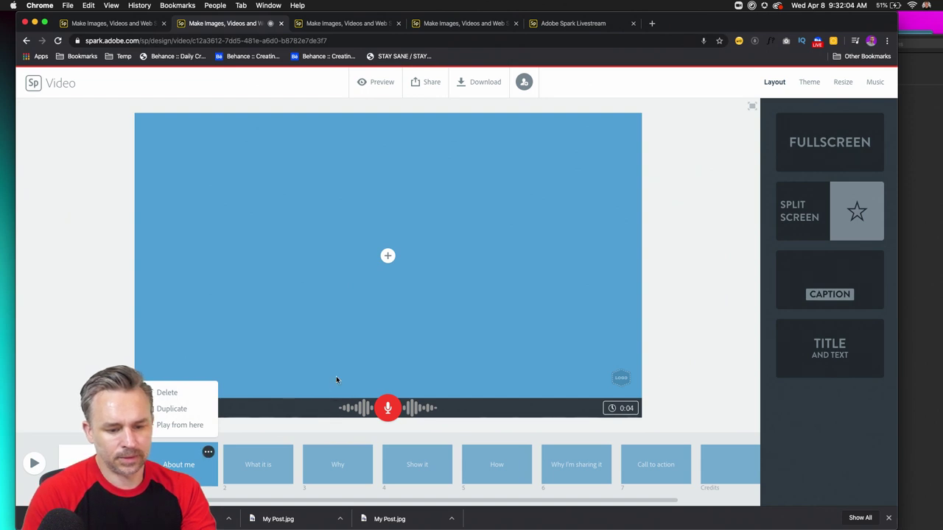
left_click(389, 256)
left_click(366, 222)
type("m")
key("BackSpace")
type("My Home Office")
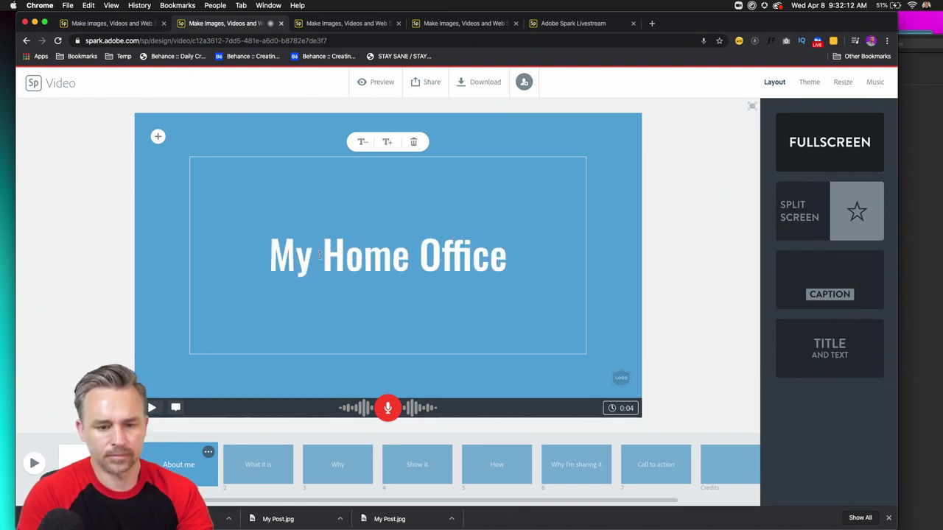
key("shift+Left")
key("shift+Left")
key("shift+Left")
key("shift+super+Left")
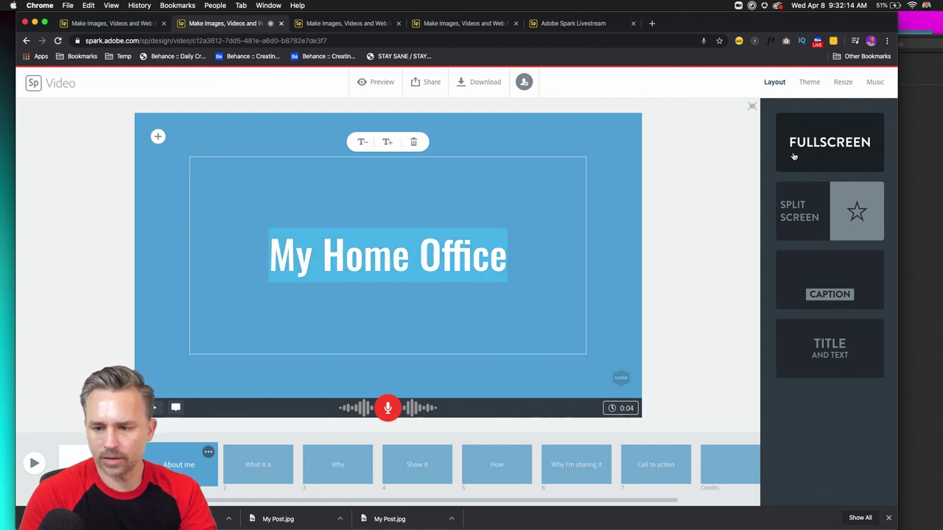
key("Escape")
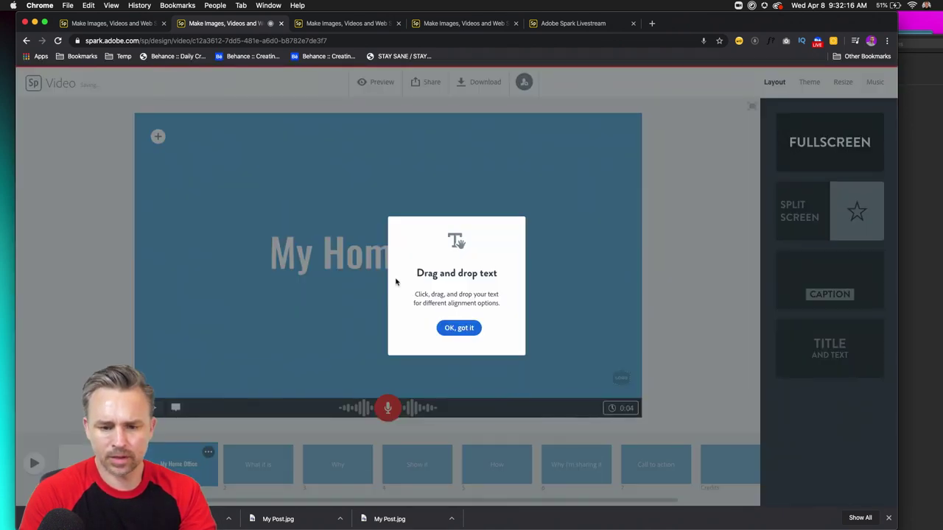
left_click(457, 329)
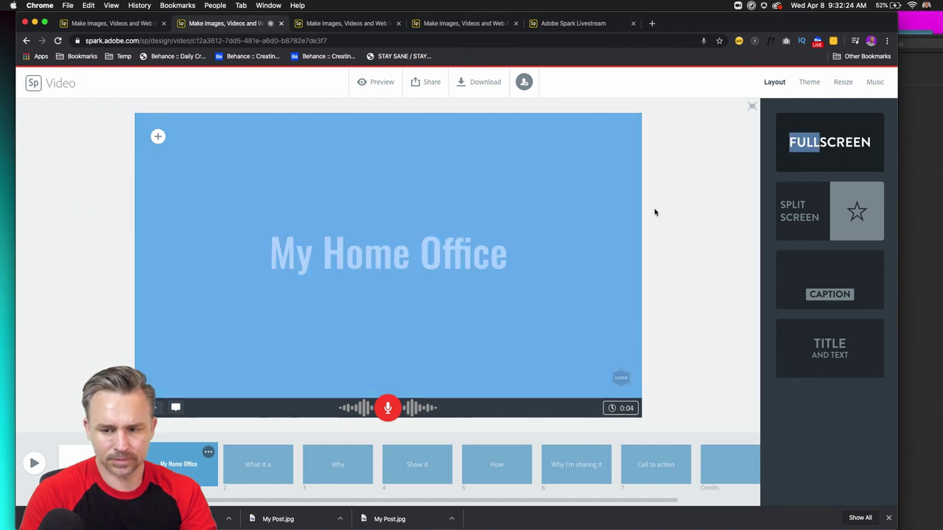
- Apply the Elevate theme to the video and dismiss the theme color tip
left_click(355, 256)
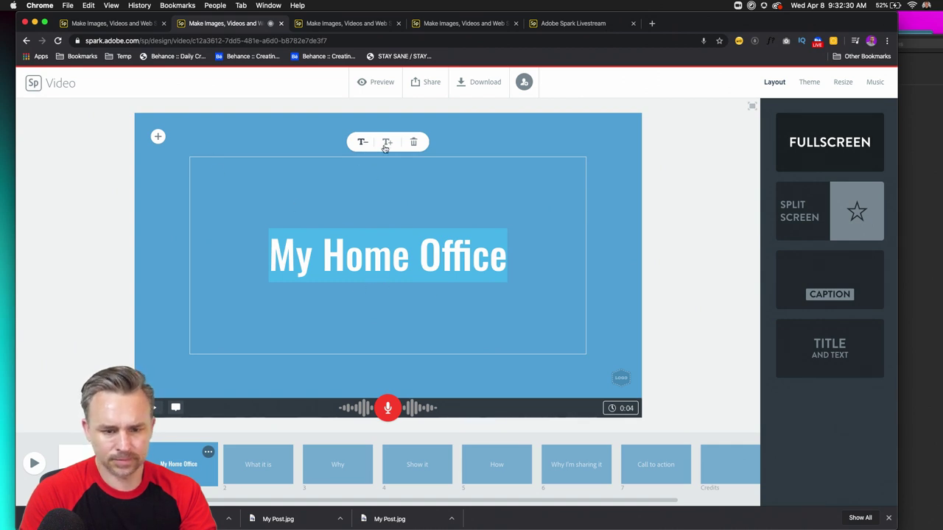
left_click(806, 85)
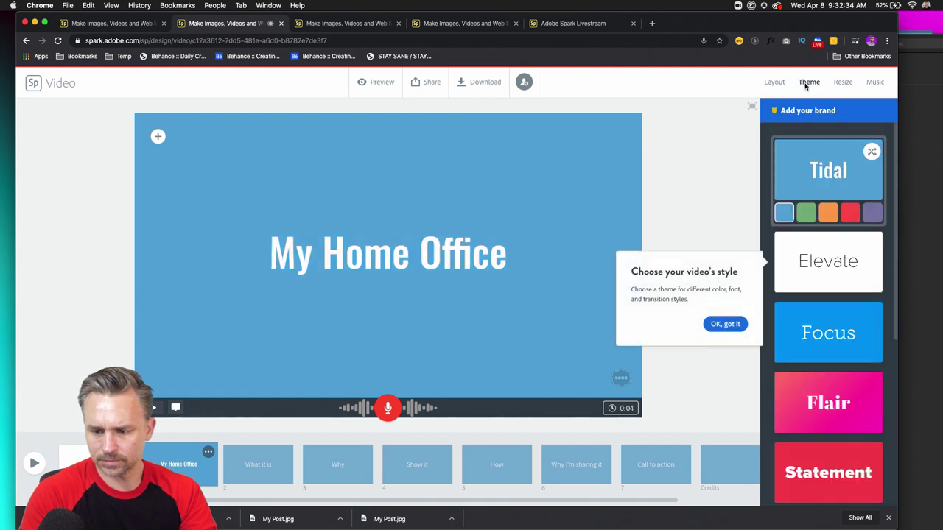
left_click(819, 260)
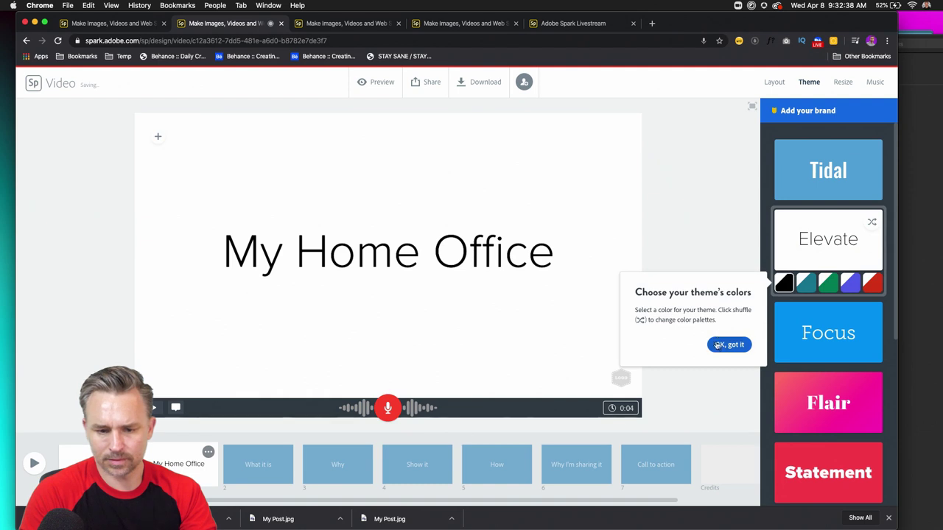
left_click(720, 347)
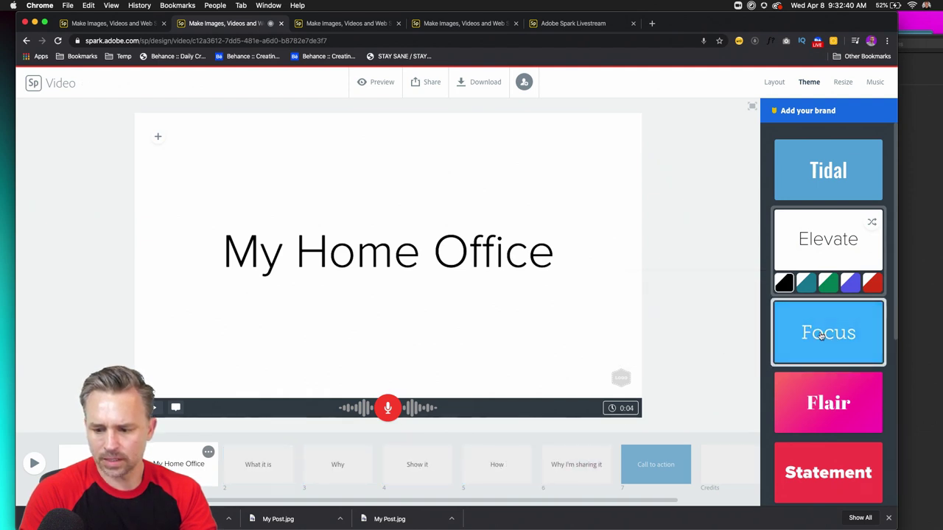
- Apply the Flair theme to the whole video, after trying the Focus theme
left_click(821, 335)
left_click(819, 409)
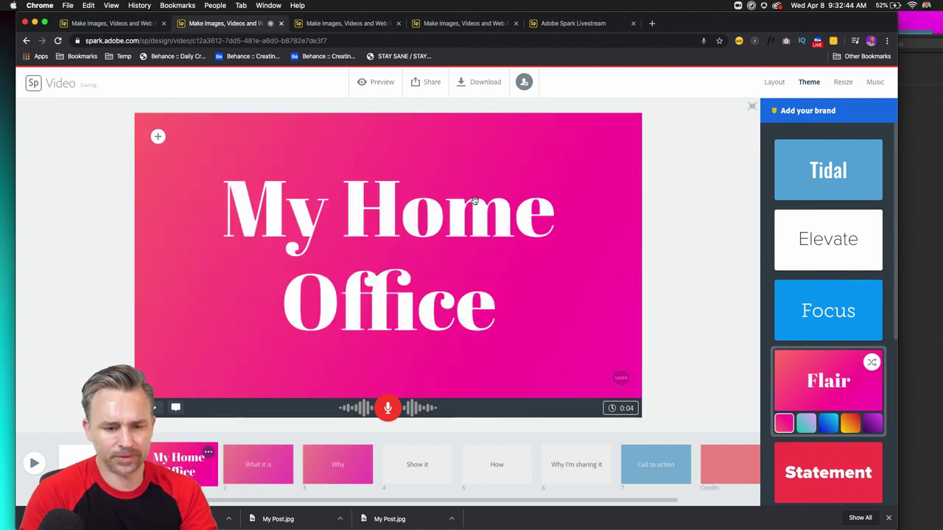
left_click(344, 311)
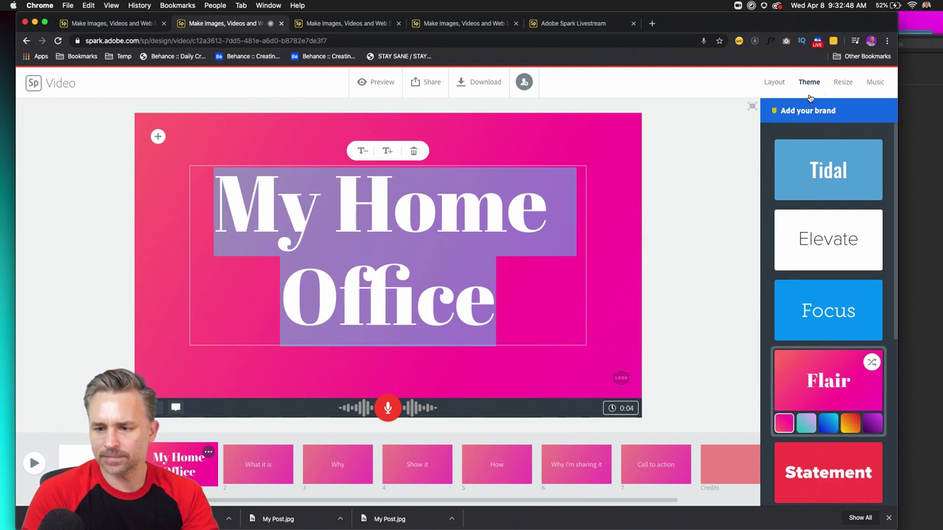
left_click(774, 83)
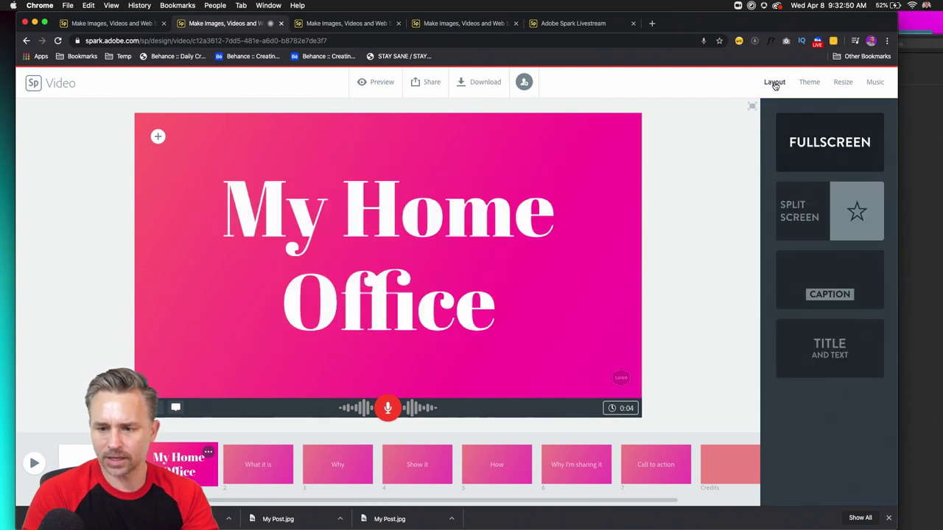
left_click(349, 212)
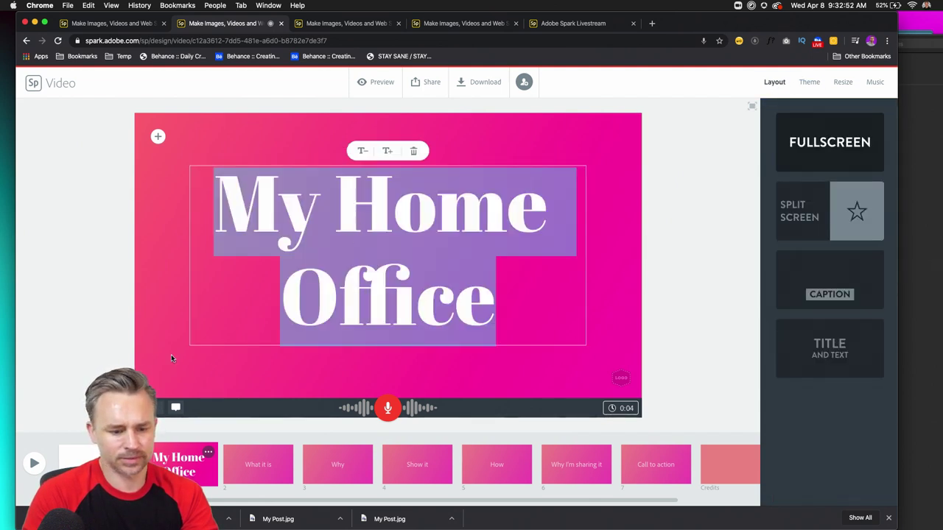
left_click(81, 358)
left_click(325, 237)
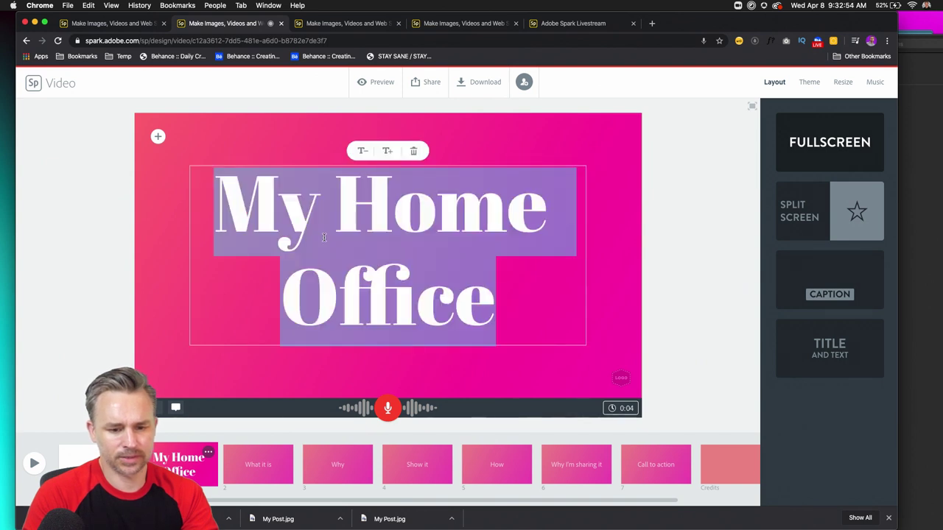
- Deselect the title and begin adding an uploaded photo to the My Home Office slide
left_click(158, 225)
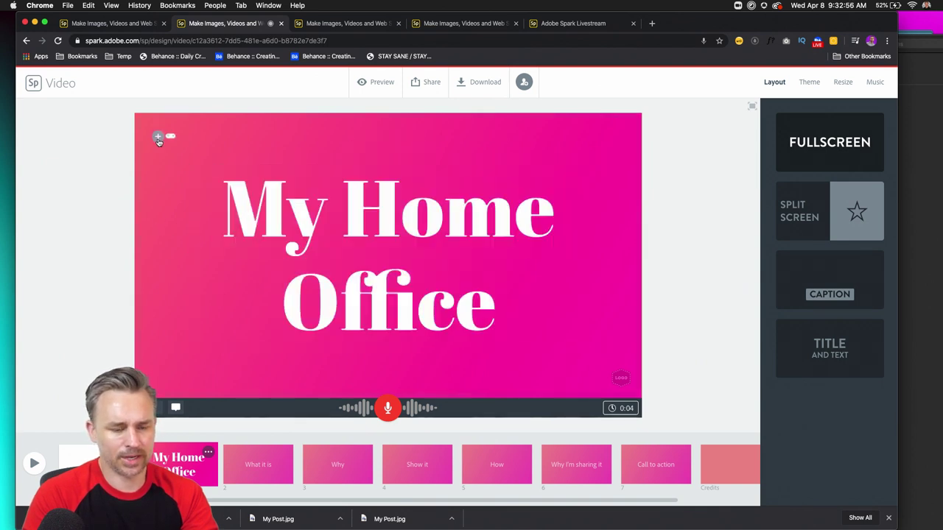
left_click(237, 134)
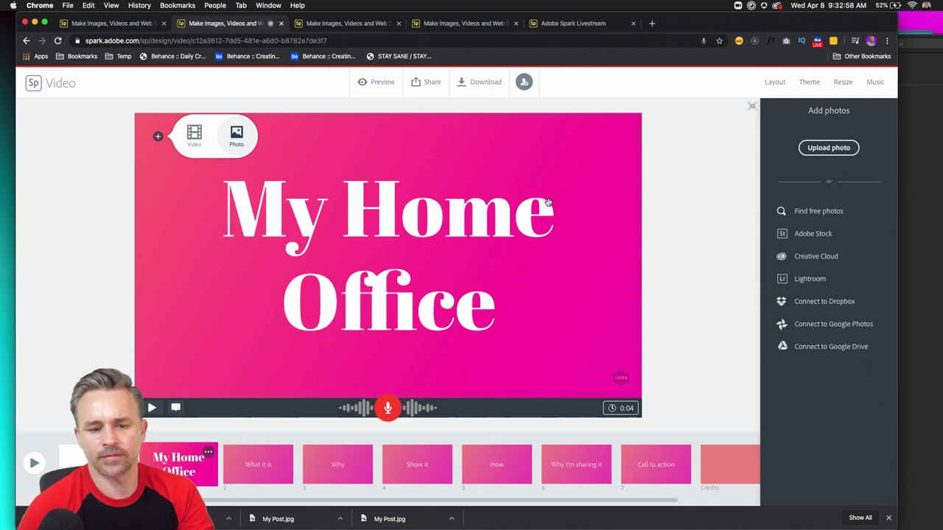
left_click(829, 147)
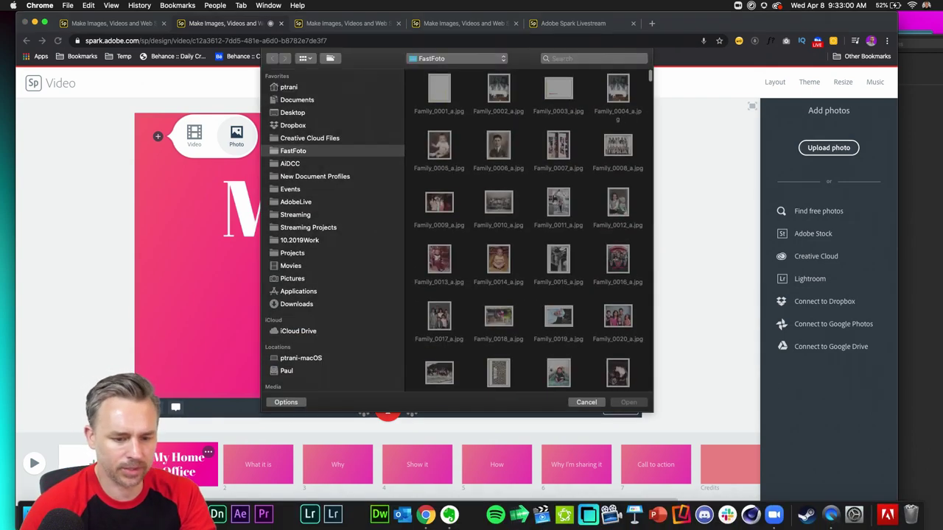
- Switch to Finder, open the Downloads folder and preview IMG_5096.MOV, scrubbing through it to look for a cover frame
left_click(31, 515)
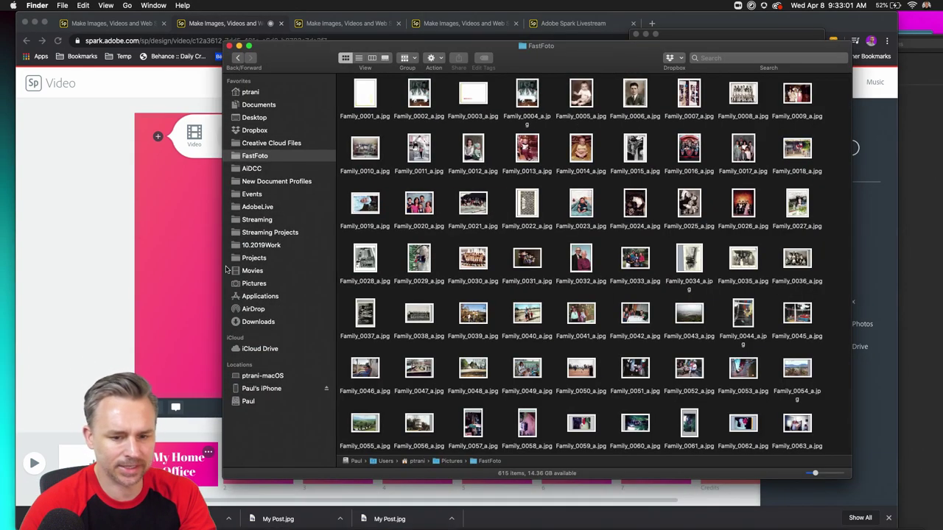
left_click(243, 321)
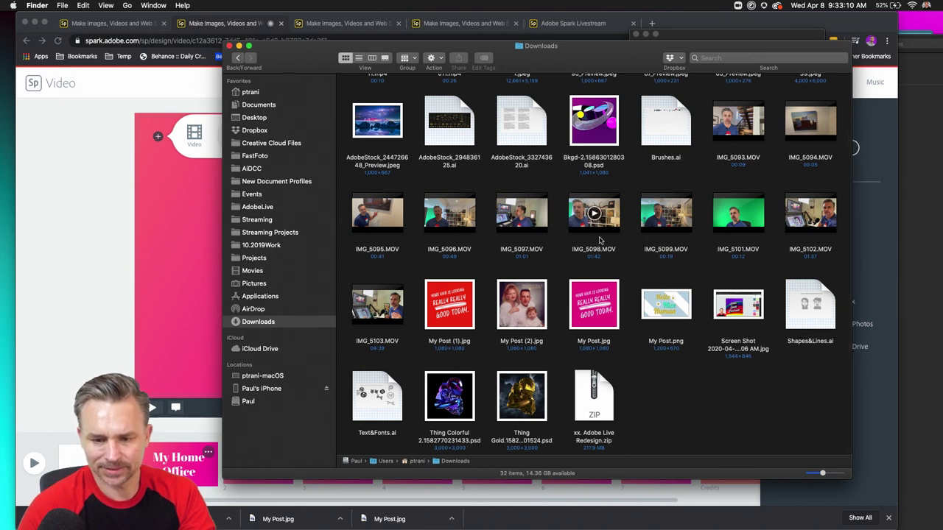
left_click(436, 225)
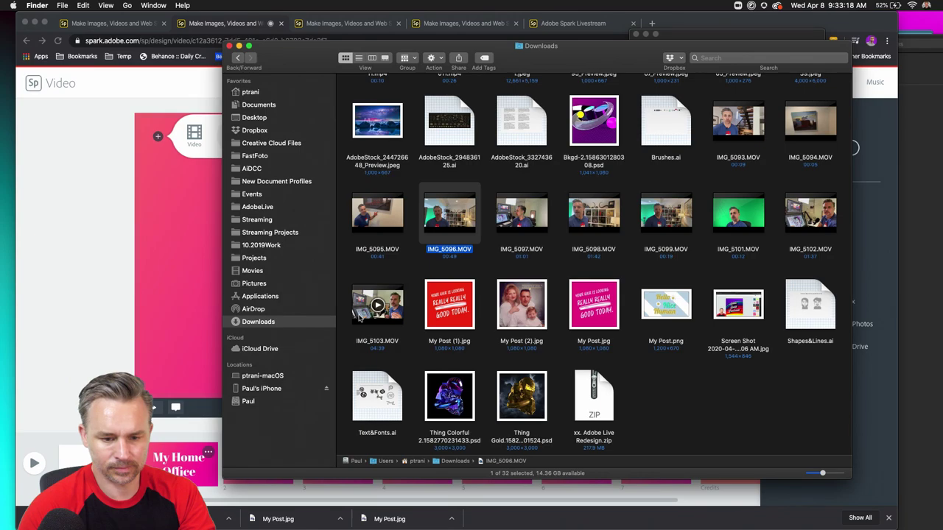
key("space")
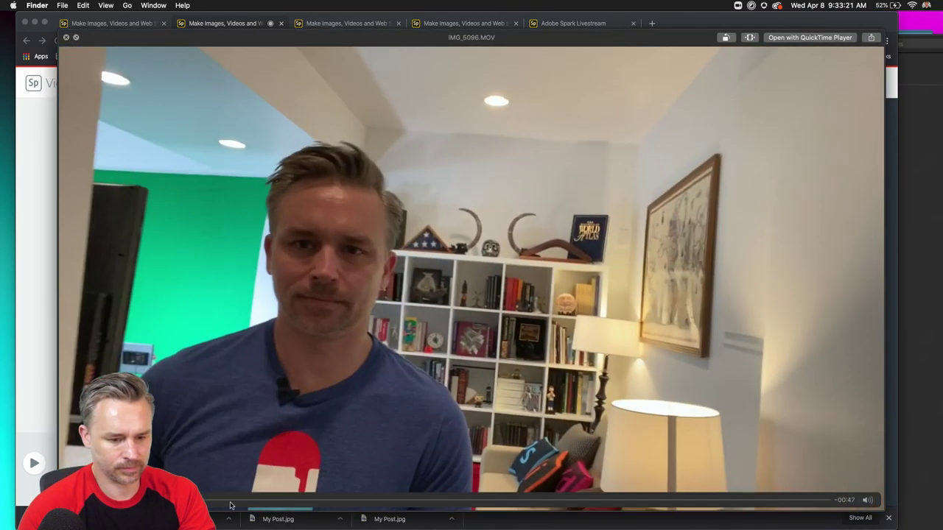
left_click(302, 499)
left_click_drag(302, 499, 390, 490)
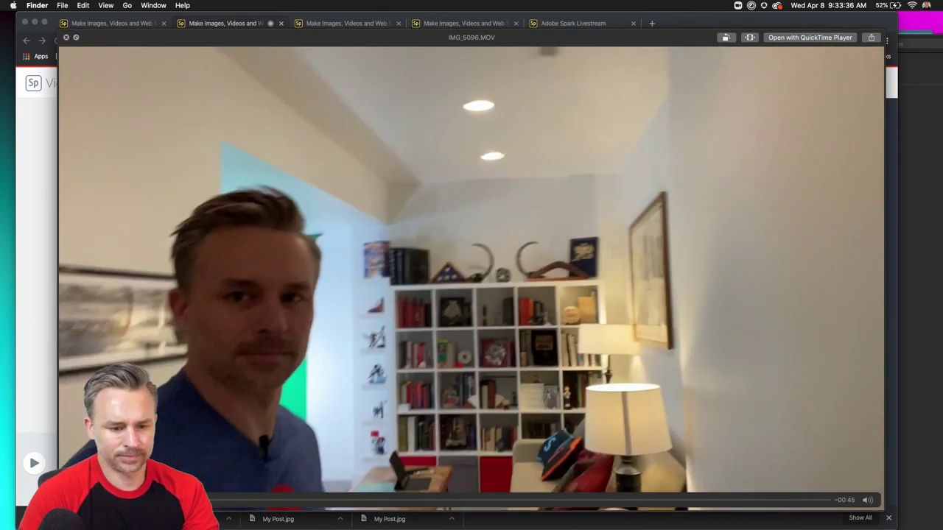
left_click(66, 38)
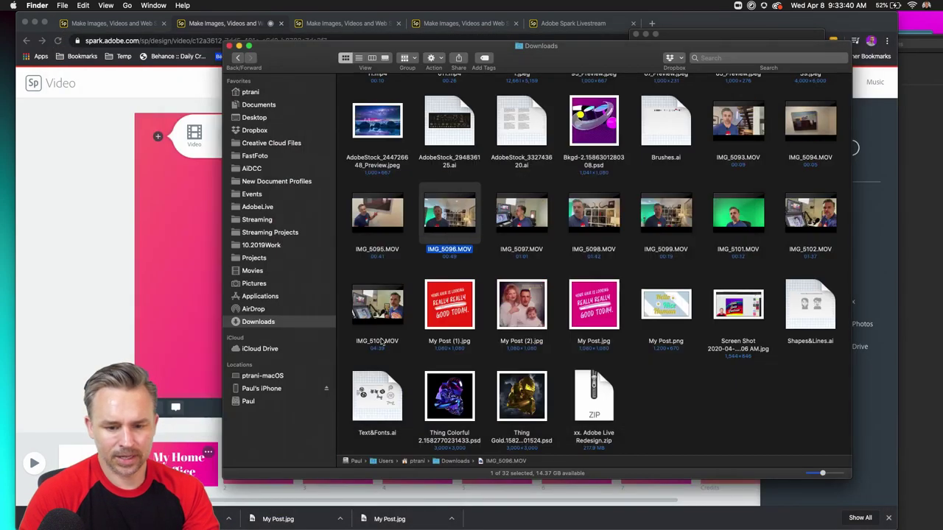
- Open IMG_5098.MOV in QuickTime Player and move to the frame at 00:13 showing the M.C. Escher pop-up book
left_click(377, 304)
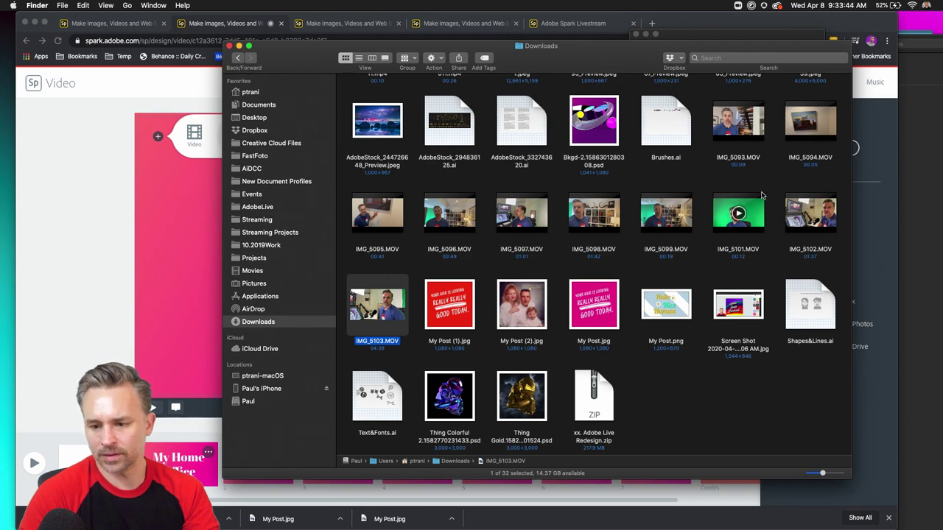
double_click(582, 227)
left_click_drag(403, 439, 424, 438)
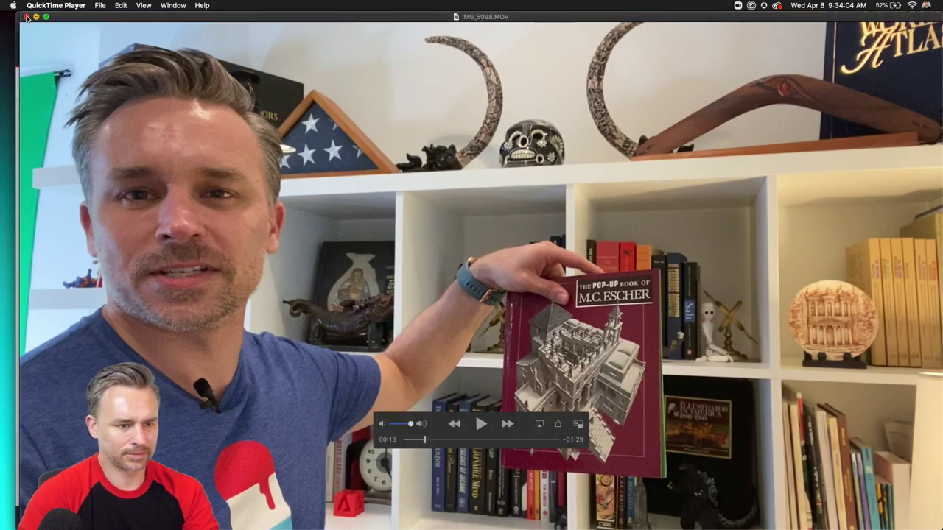
- Switch to Photoshop, create a 1920 x 1080 px document at 72 ppi from the Clipboard preset and paste the video frame
left_click(221, 513)
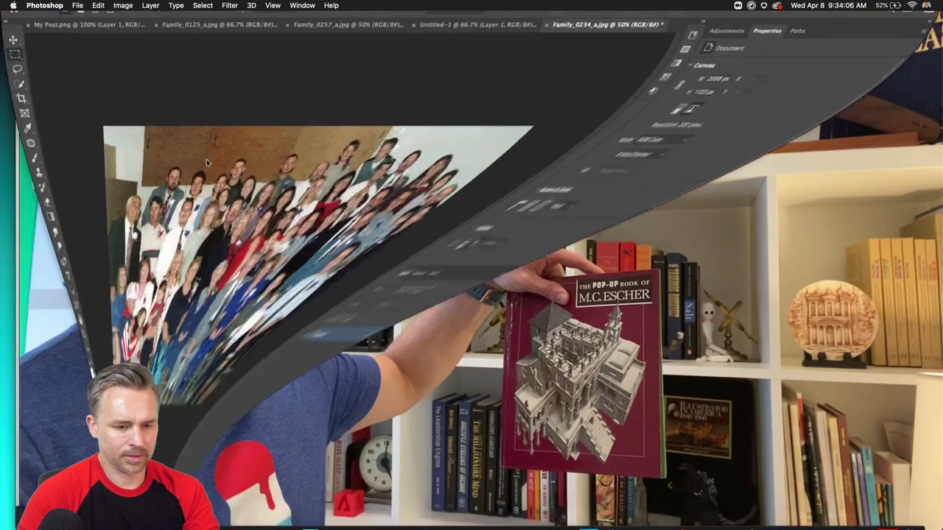
key("super+n")
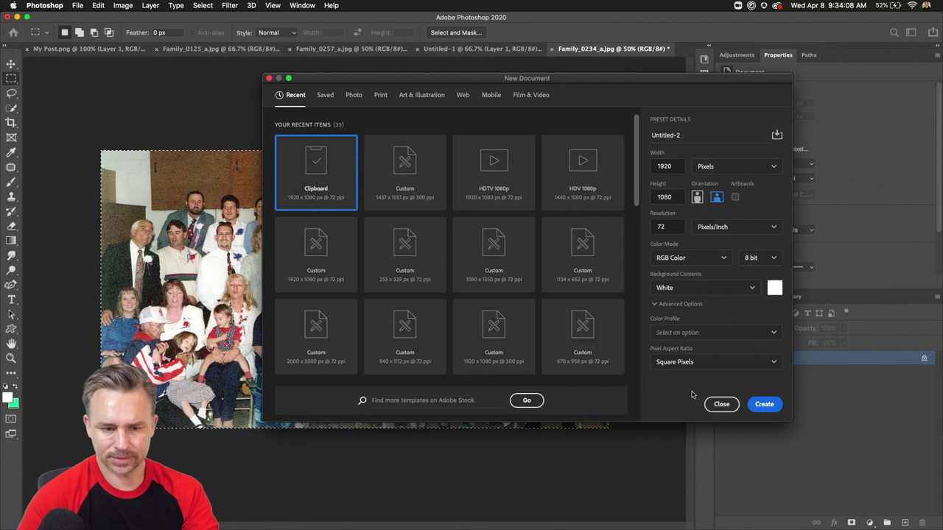
left_click(759, 404)
key("super+v")
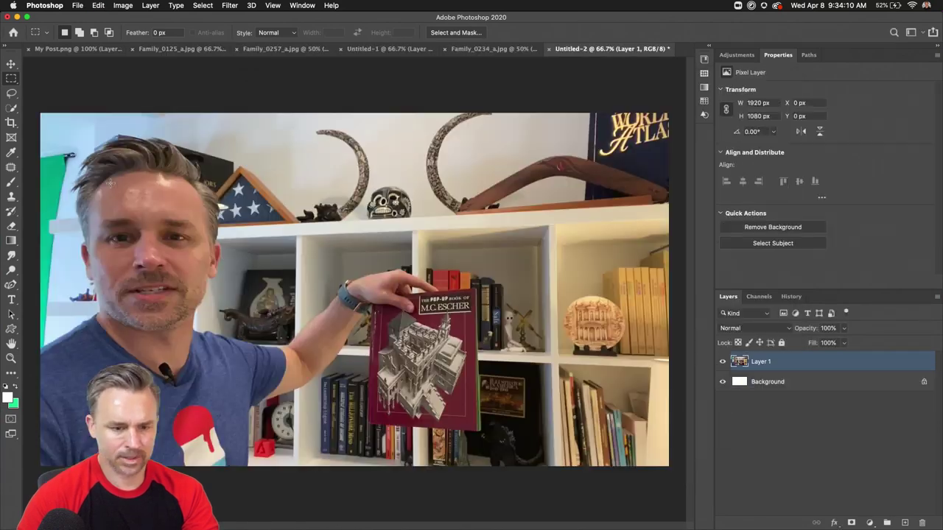
left_click(15, 15)
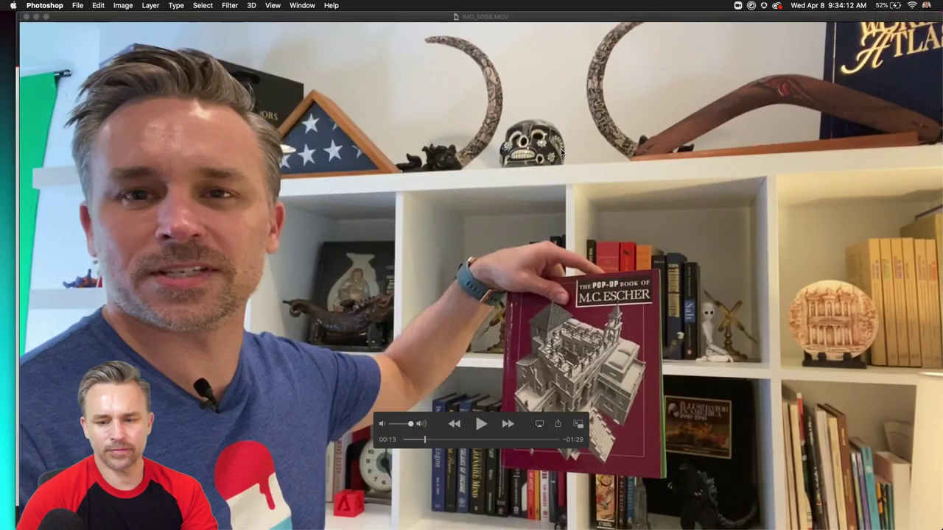
left_click(151, 18)
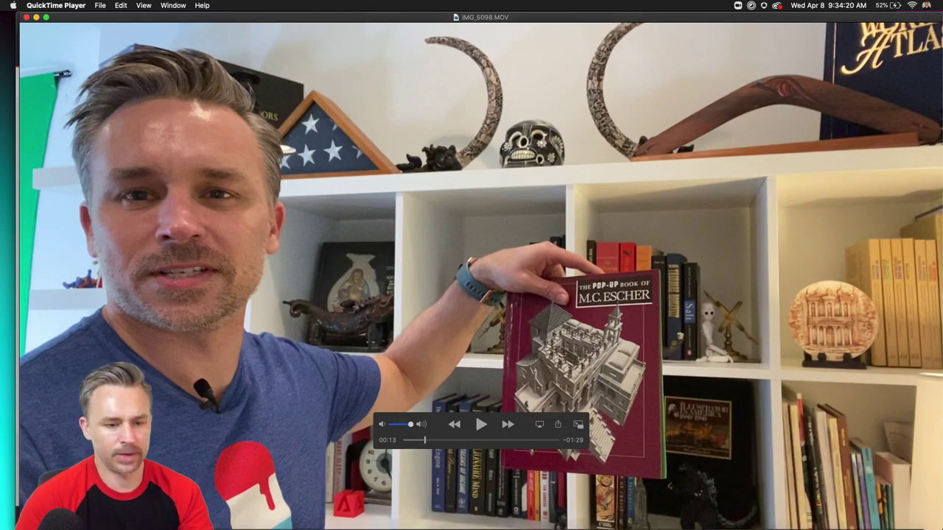
left_click(194, 514)
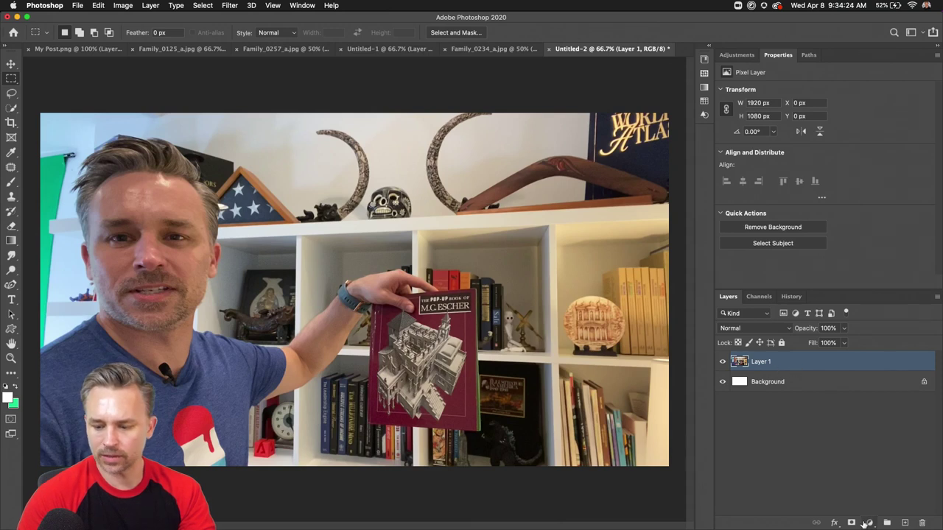
- Add a Gradient Map adjustment layer above the pasted frame and bring up its gradient presets in an enlarged list
left_click(866, 522)
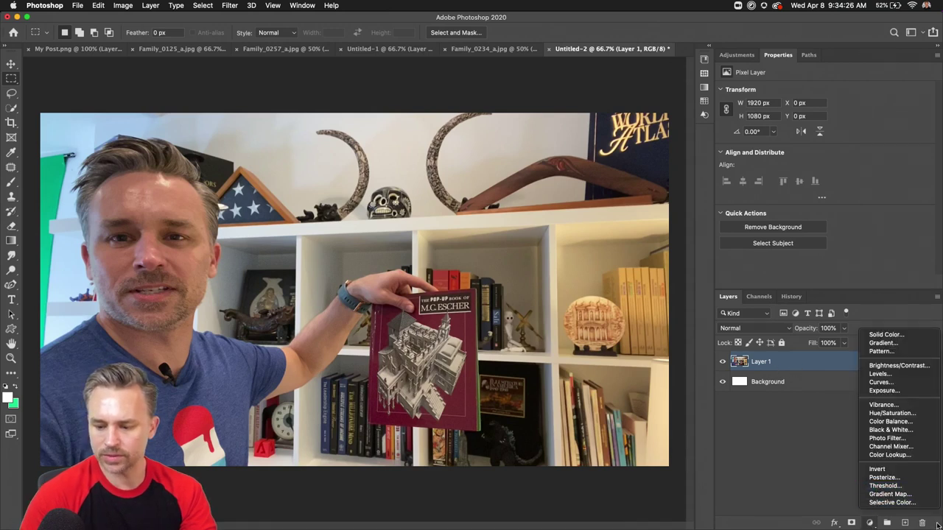
left_click(891, 494)
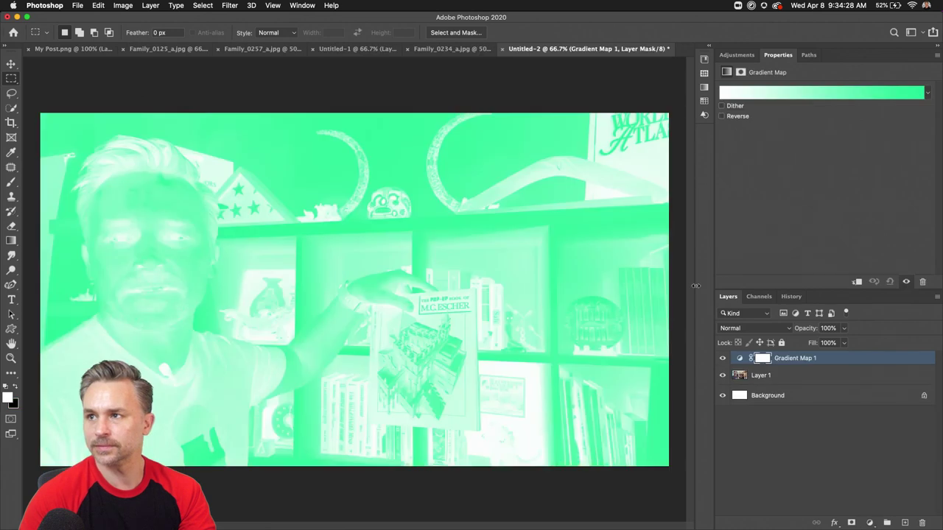
left_click(929, 94)
left_click_drag(886, 171, 923, 430)
scroll(827, 211, "down", 5)
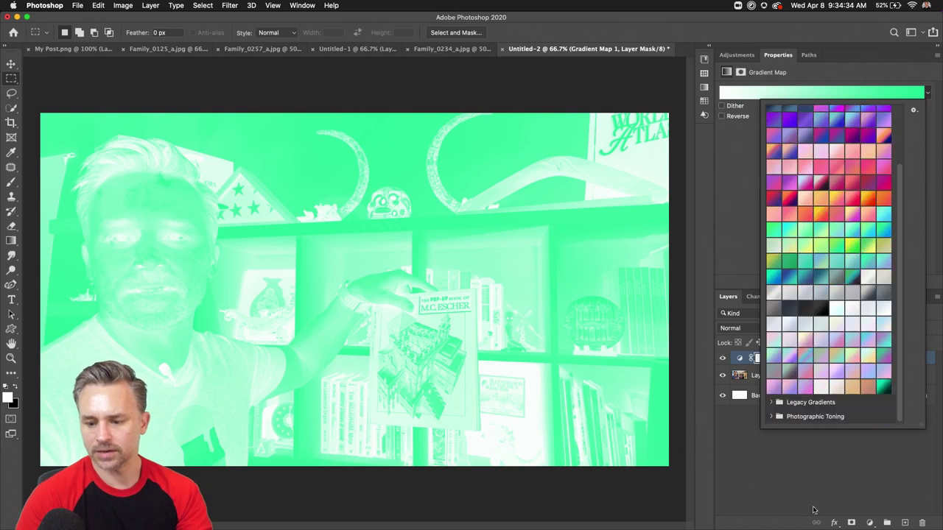
- Recolor the frame with the Blue 1 gradient from the Photographic Toning presets, comparing it with another toning gradient
left_click(769, 417)
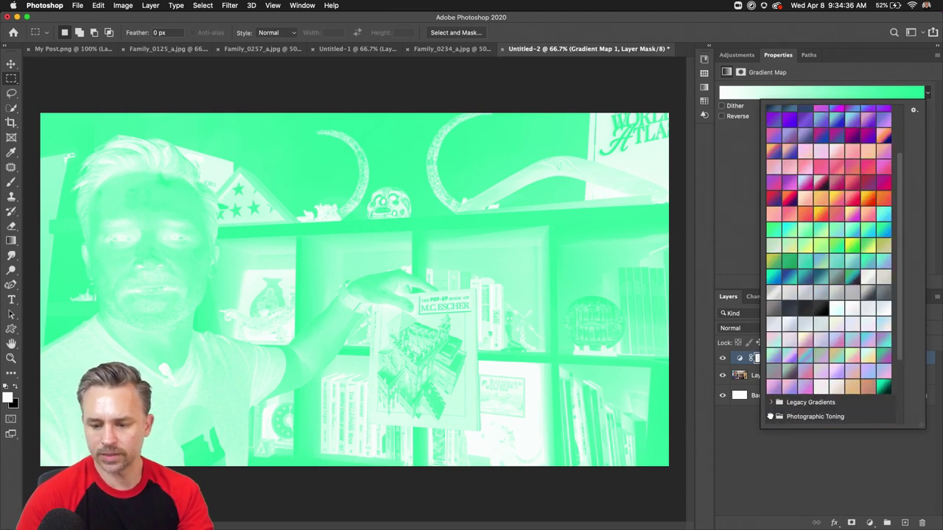
left_click(782, 356)
left_click(783, 368)
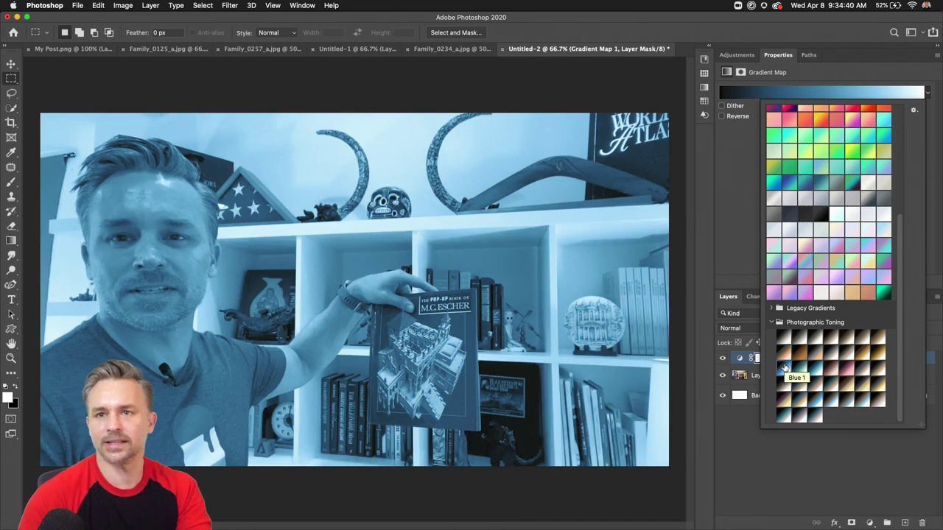
left_click(801, 389)
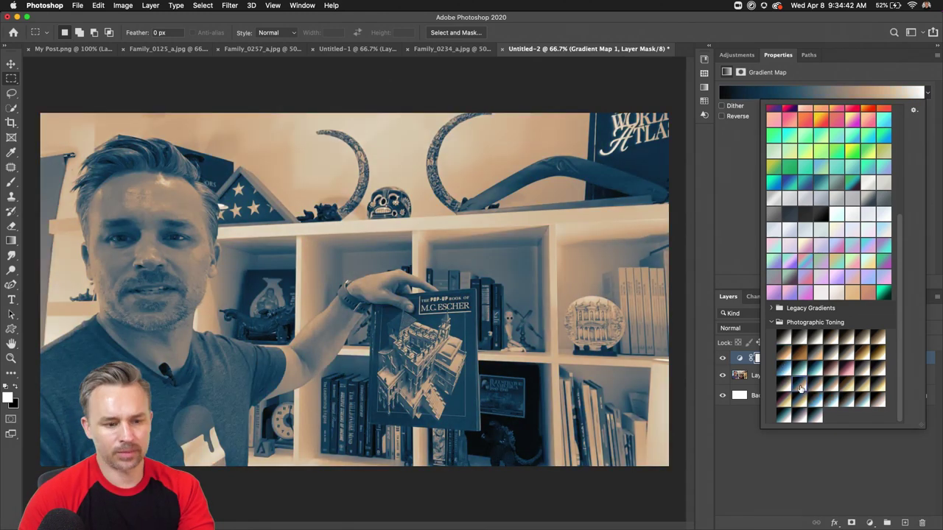
left_click(782, 372)
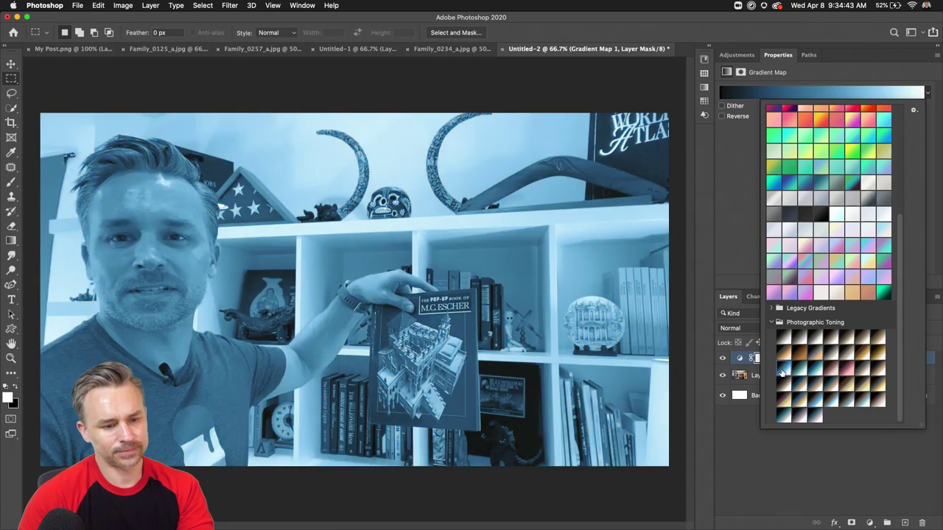
left_click(820, 475)
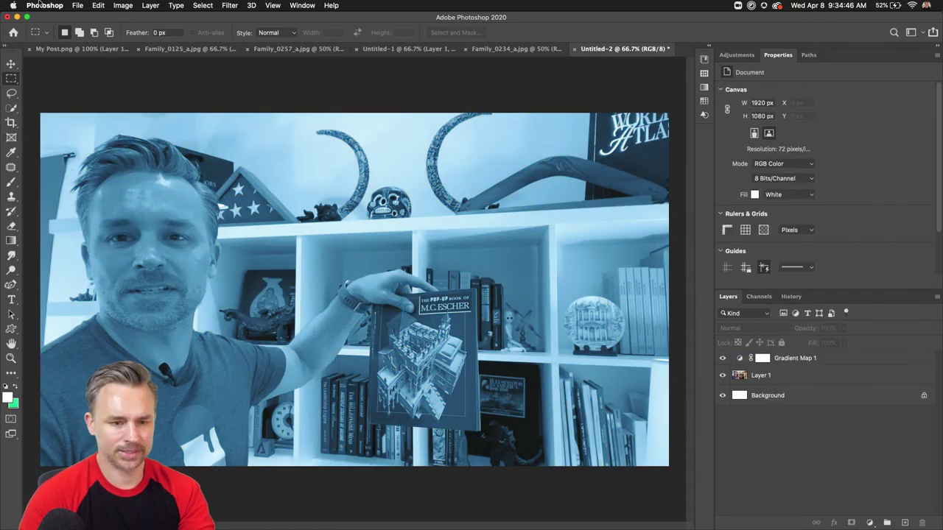
- Export the image with Save for Web as a High quality JPEG named cover.jpg on the Desktop
key("super+alt+shift+s")
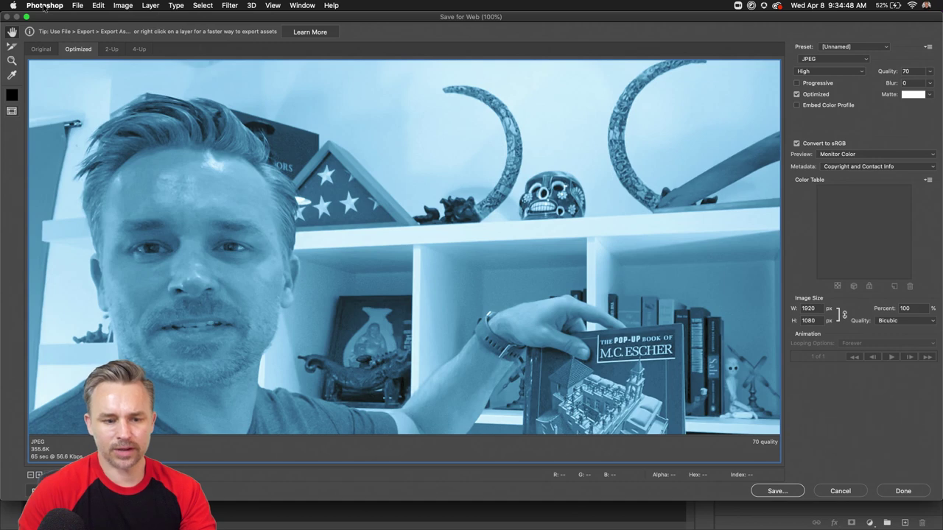
key("Return")
type("cover.jpg")
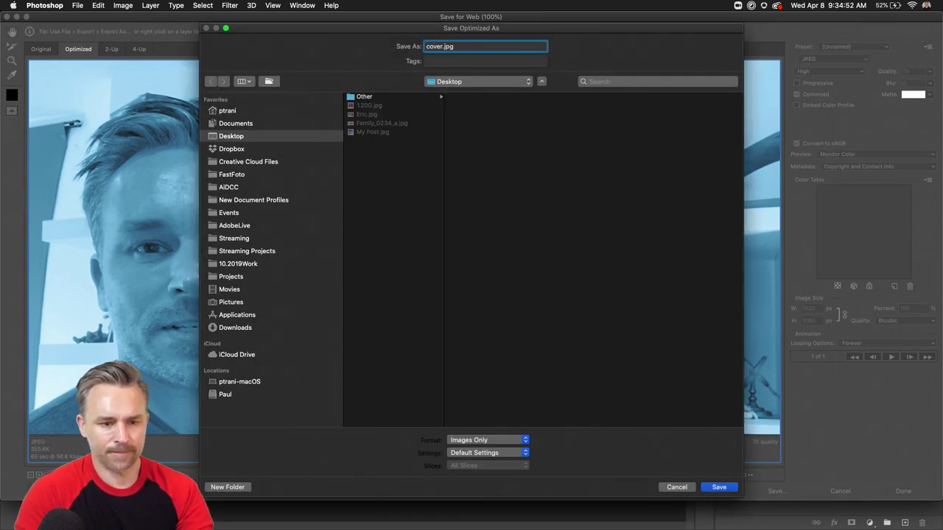
key("Return")
- Minimize Photoshop, close the IMG_5098.MOV clip and switch back to the photo upload dialog in Chrome
left_click(16, 17)
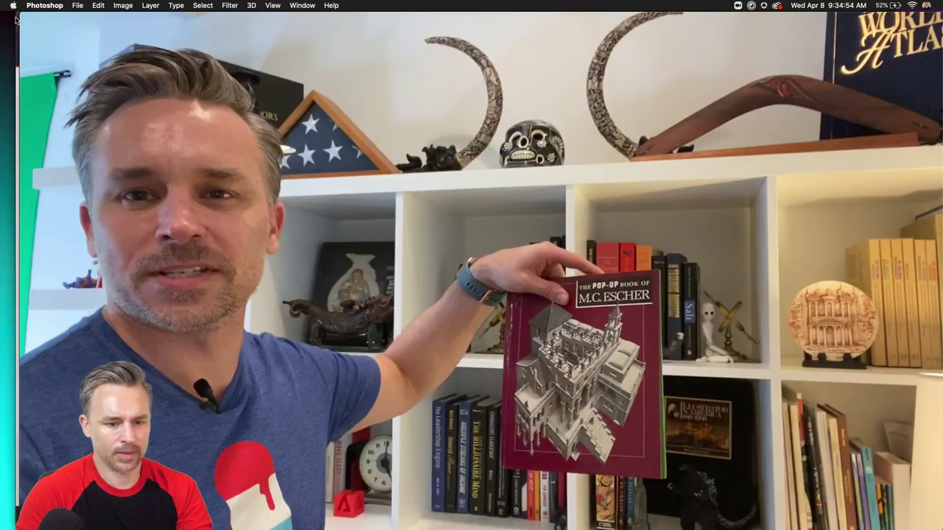
left_click(31, 51)
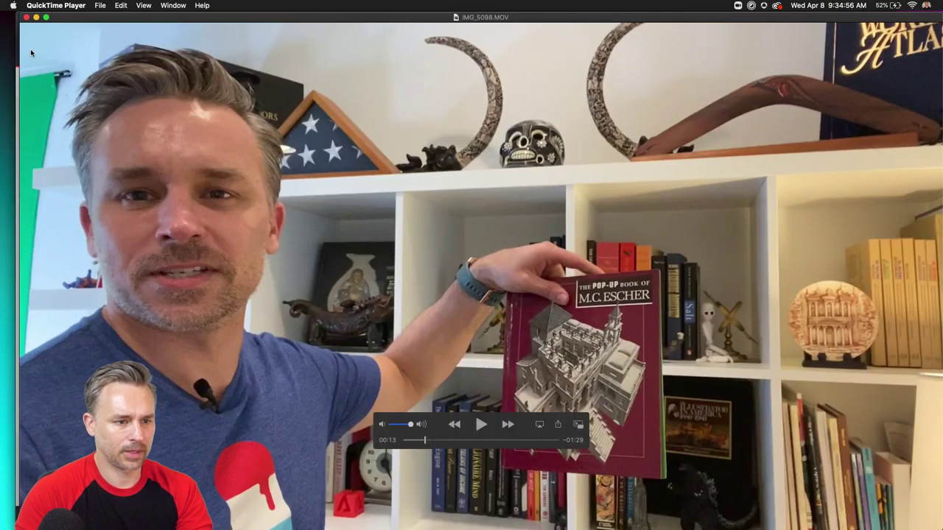
left_click(26, 16)
left_click(180, 323)
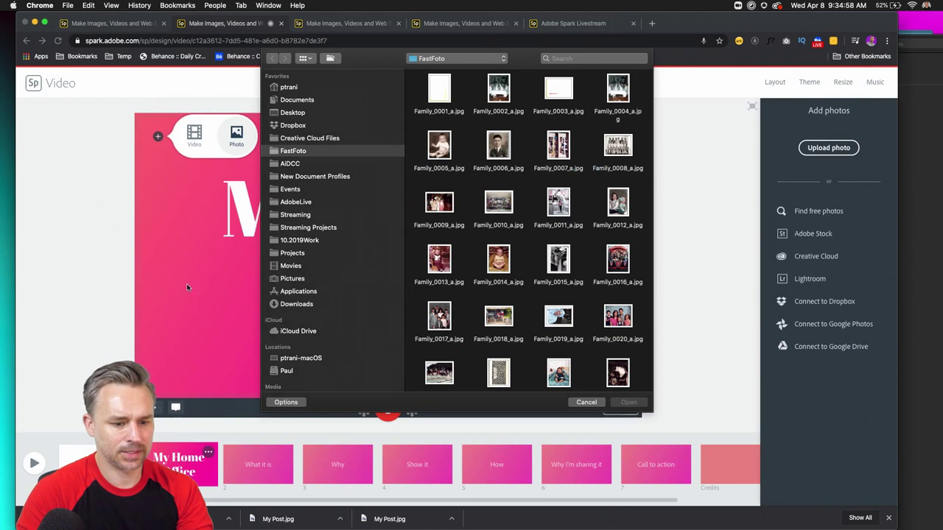
- Try to upload cover.jpg from the Desktop as the title slide's photo, and close the file dialog
left_click(402, 112)
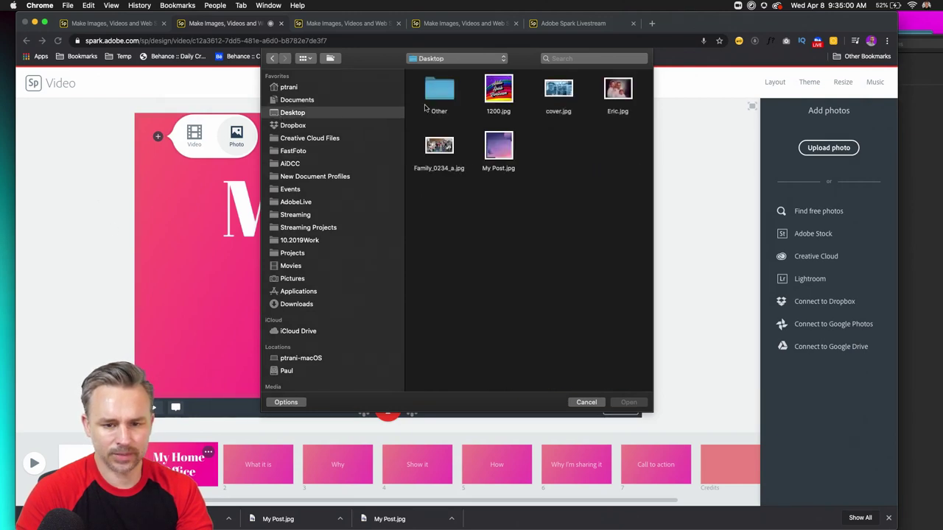
left_click(561, 90)
left_click(627, 403)
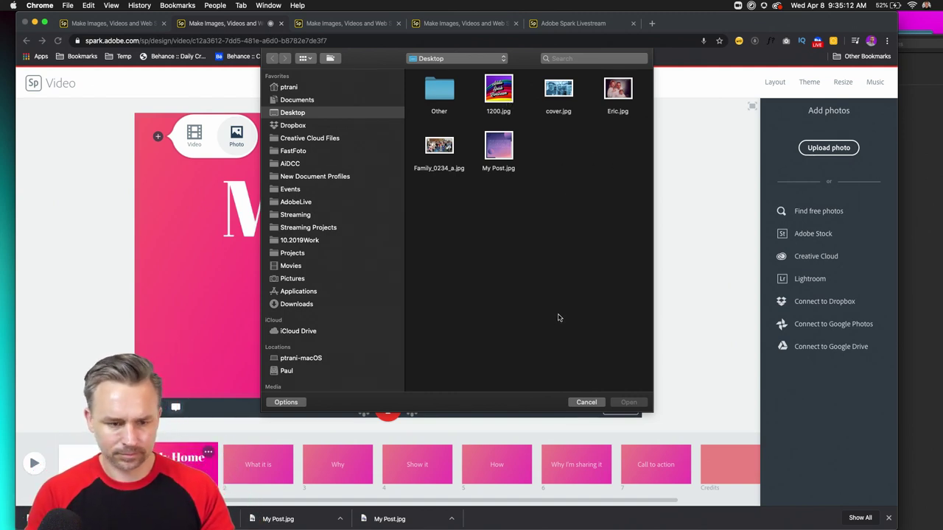
left_click(580, 403)
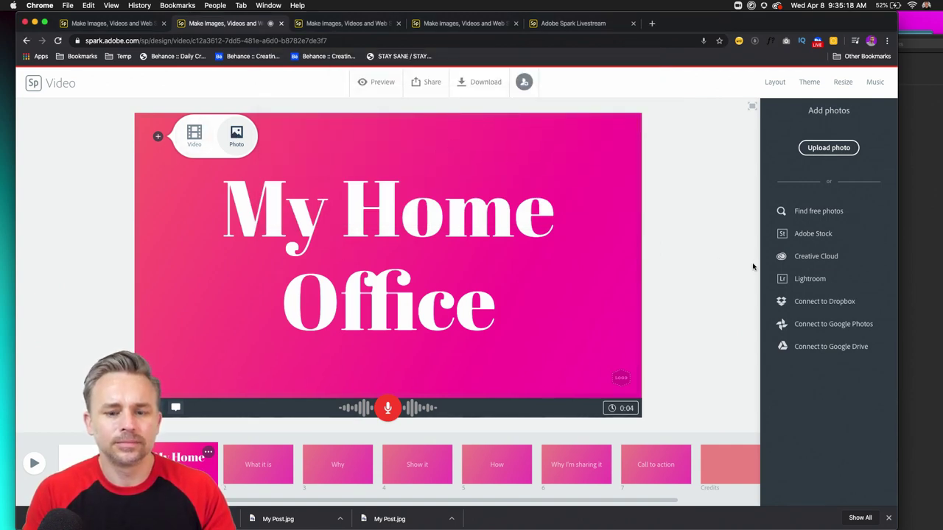
left_click(688, 270)
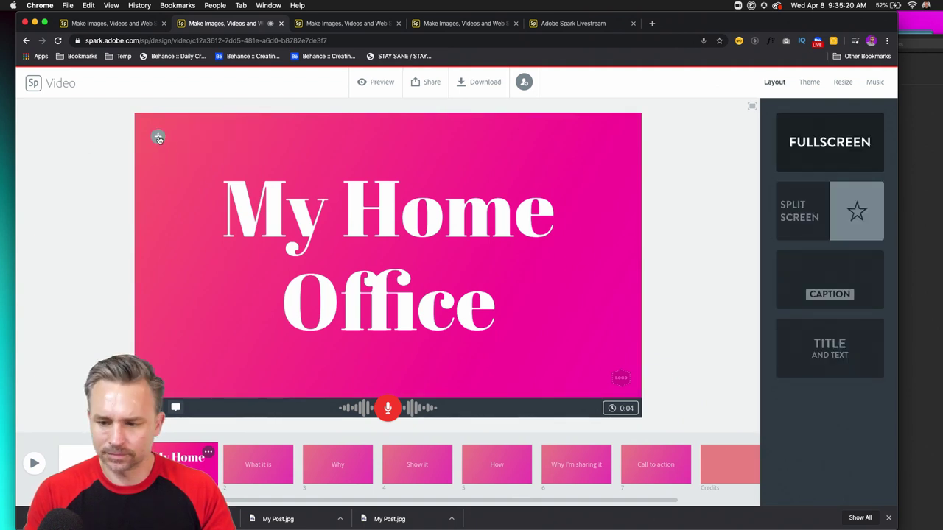
- Add cover.jpg from the Desktop as the background photo of the My Home Office title slide
mouse_move(158, 138)
left_click(235, 135)
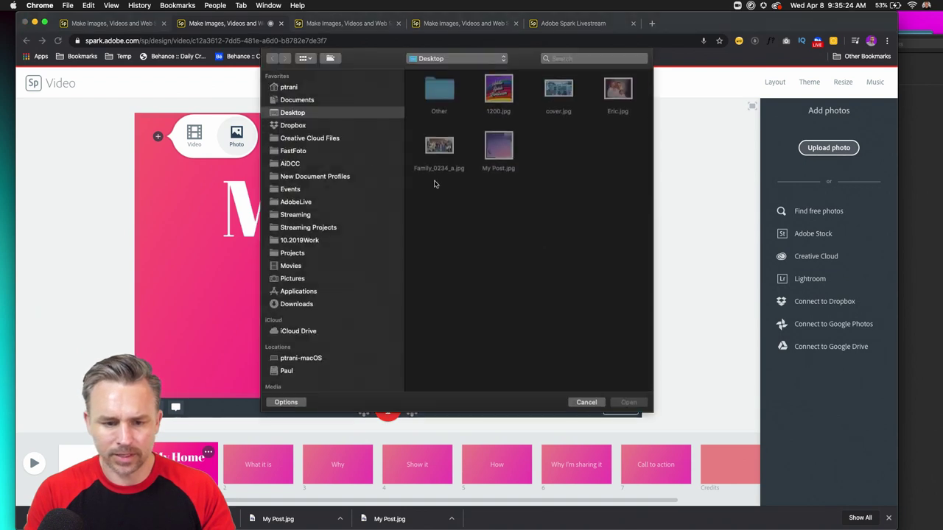
left_click(559, 92)
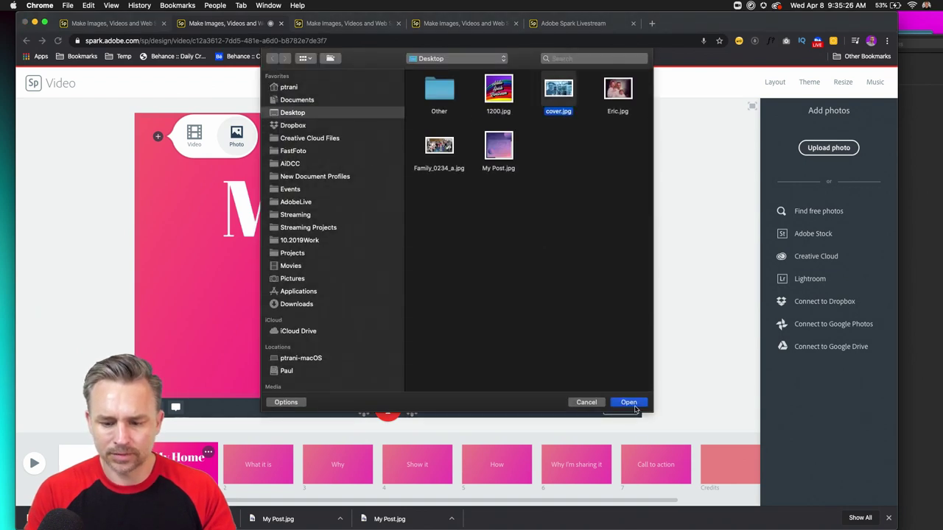
left_click(629, 402)
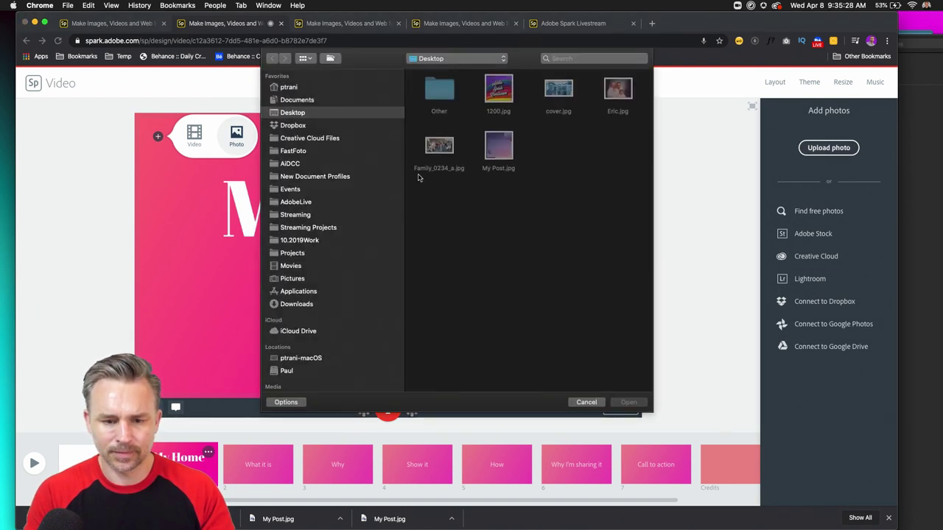
left_click(548, 100)
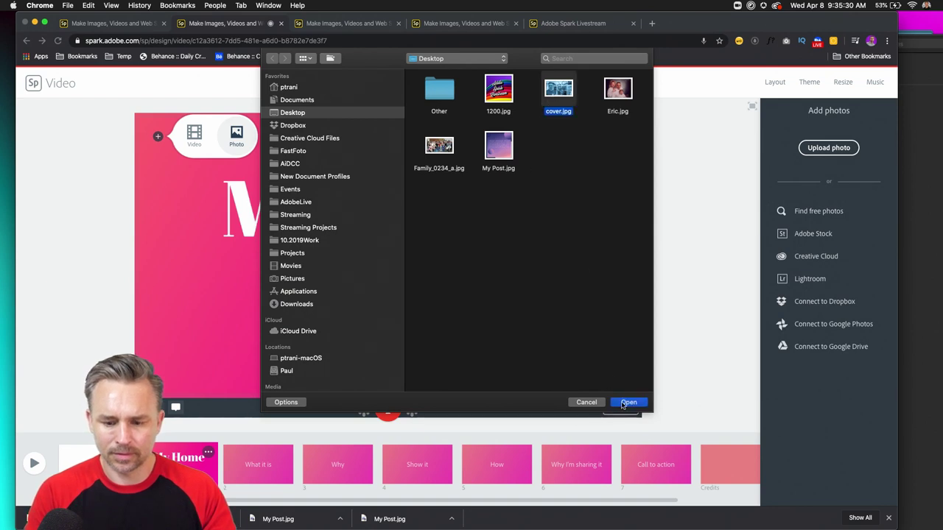
key("Return")
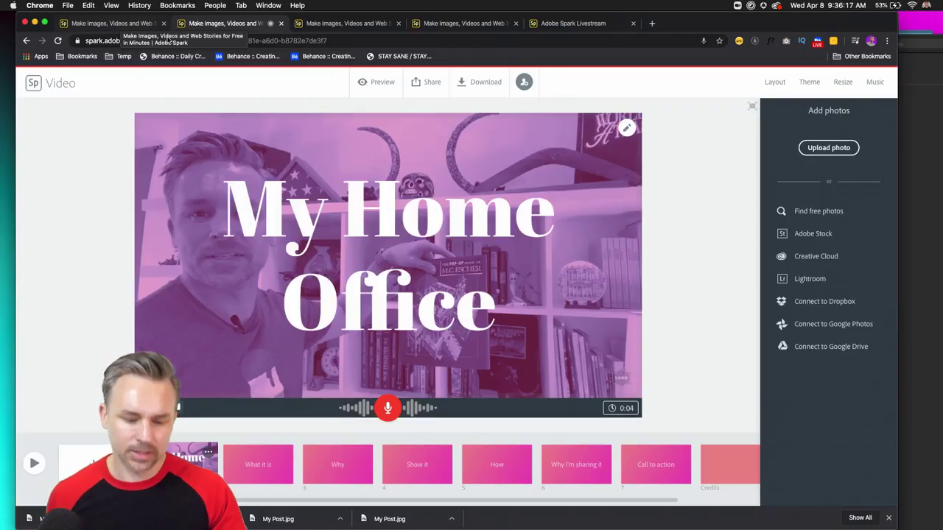
- Dismiss the hint on the What it is slide and try to add the IMG_5099.MOV video from Downloads
left_click(255, 465)
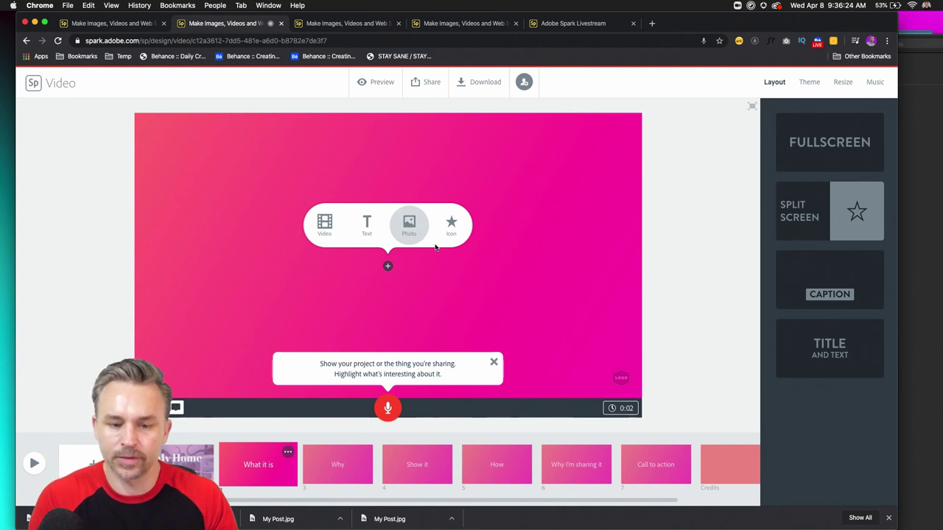
left_click(494, 362)
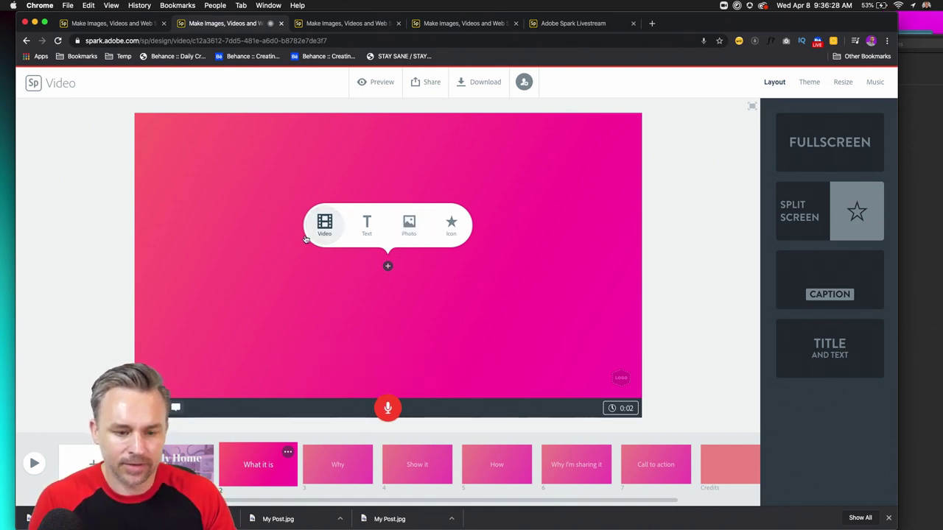
left_click(324, 224)
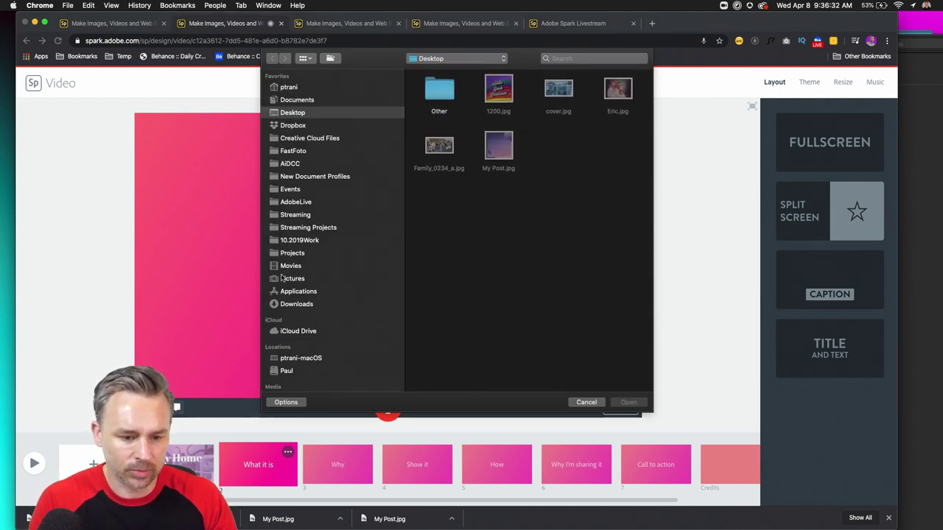
left_click(287, 307)
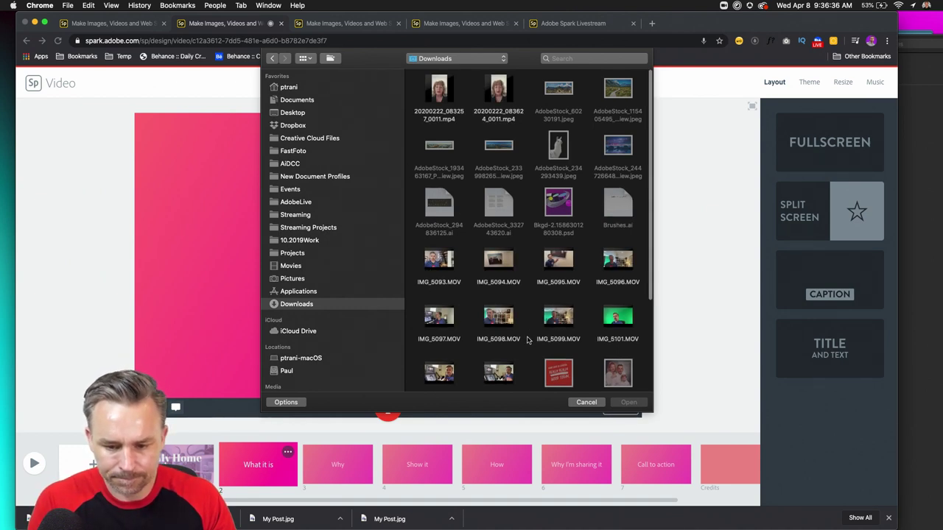
left_click(557, 324)
key("Return")
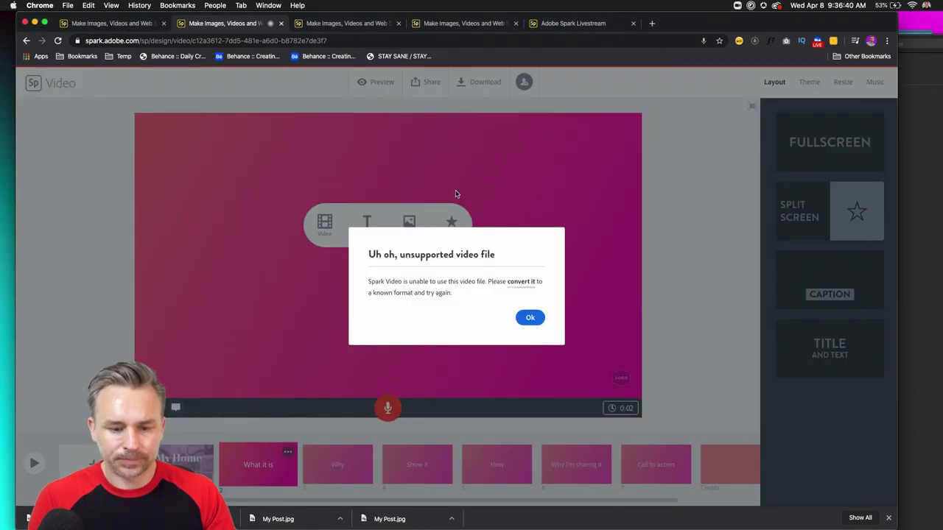
- Read the help article on converting unsupported video files, including its Mac Homebrew instructions, and return to the video project, dismissing the error
left_click(517, 282)
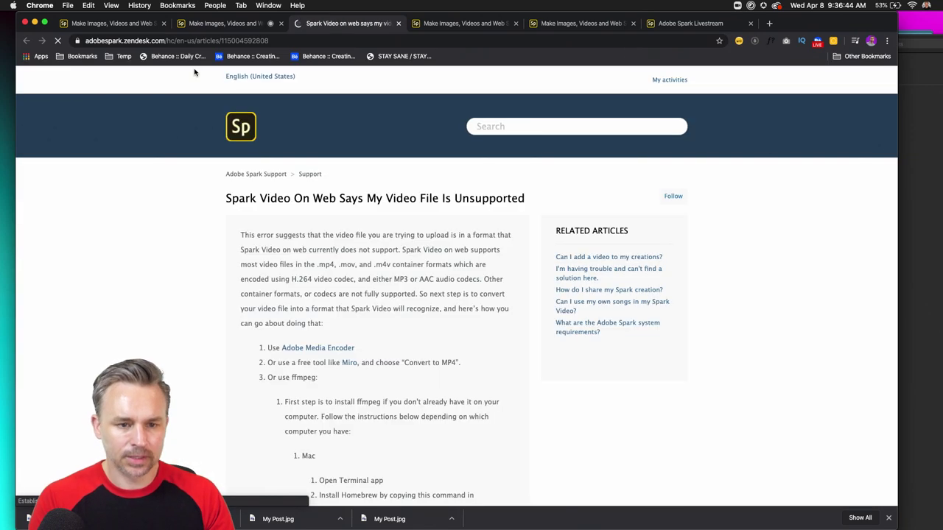
scroll(435, 353, "down", 3)
scroll(439, 384, "down", 5)
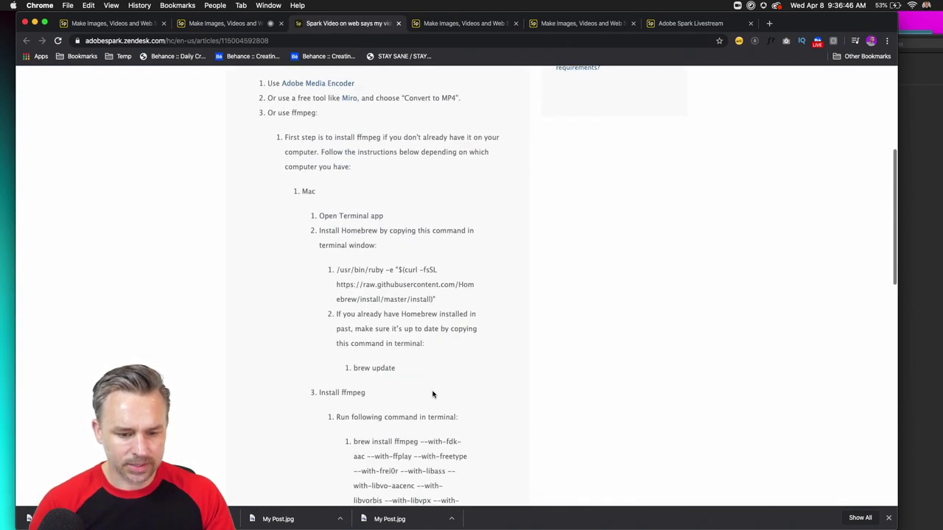
left_click_drag(326, 230, 428, 375)
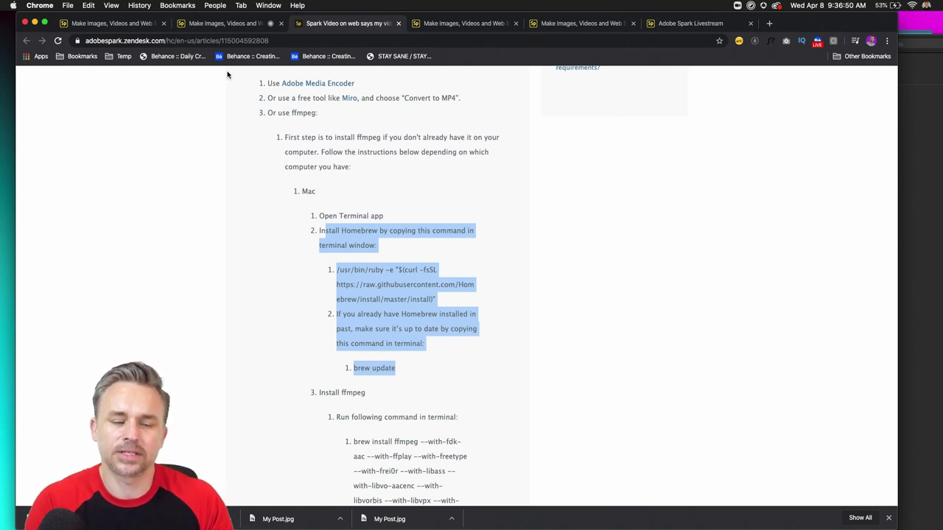
left_click(237, 24)
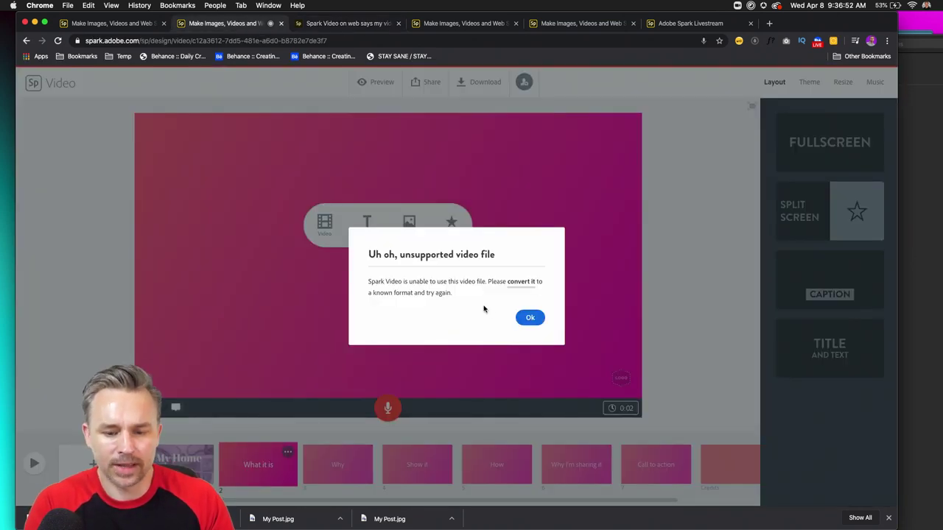
left_click(530, 318)
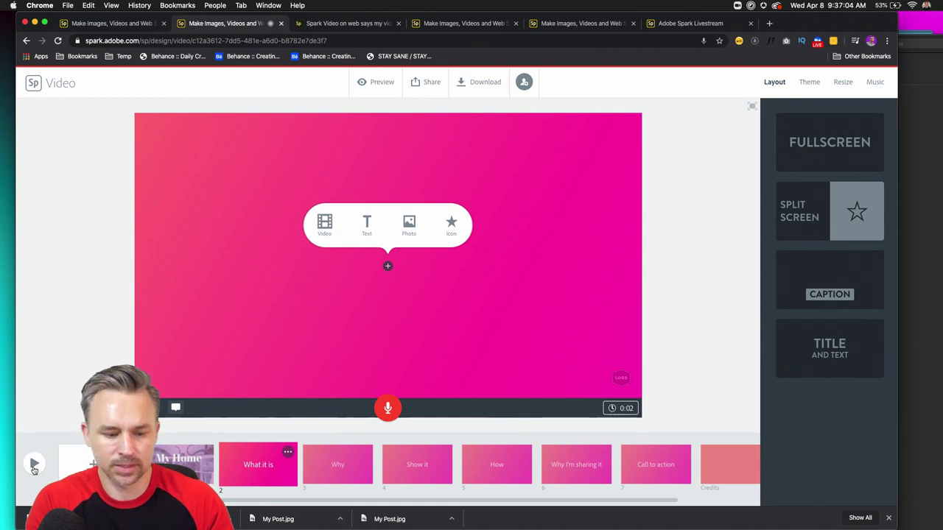
- Add the text "The Setup" to the What it is slide and move on to the Why slide
left_click(367, 223)
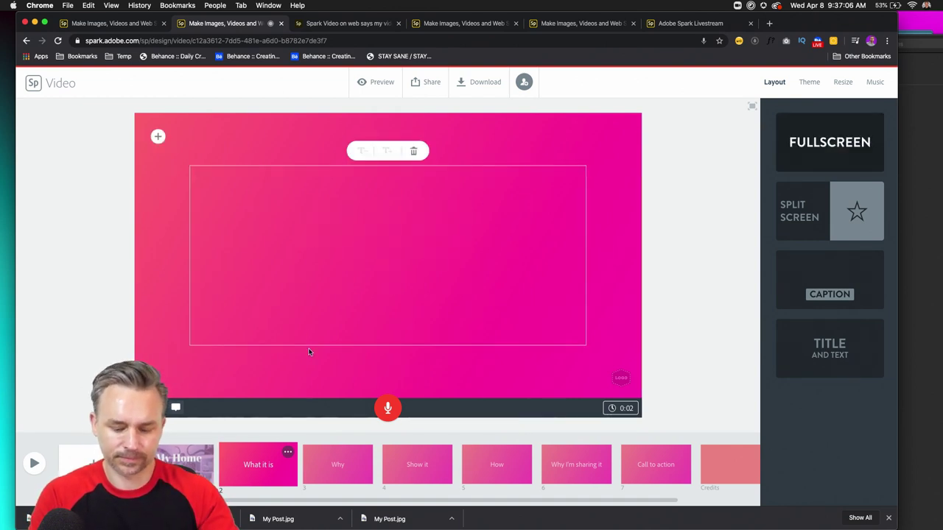
type("The Setup")
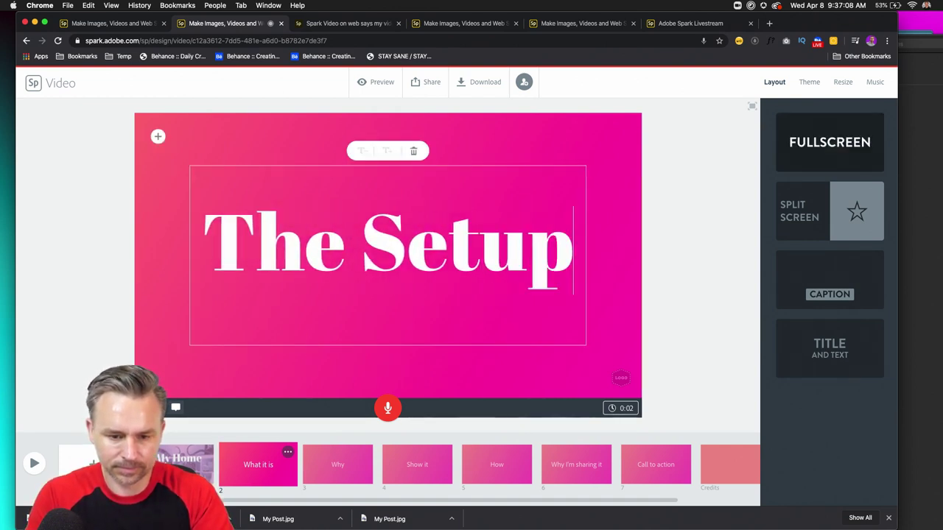
left_click(337, 464)
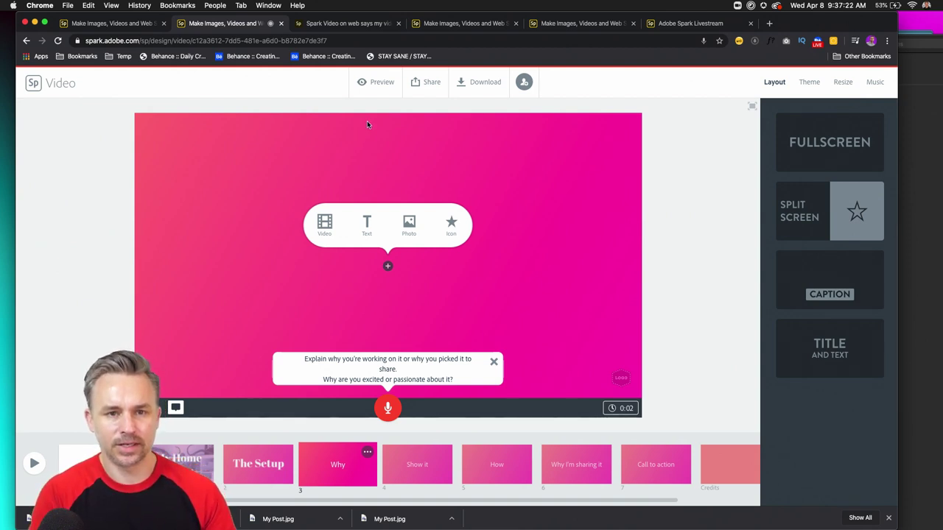
left_click(82, 212)
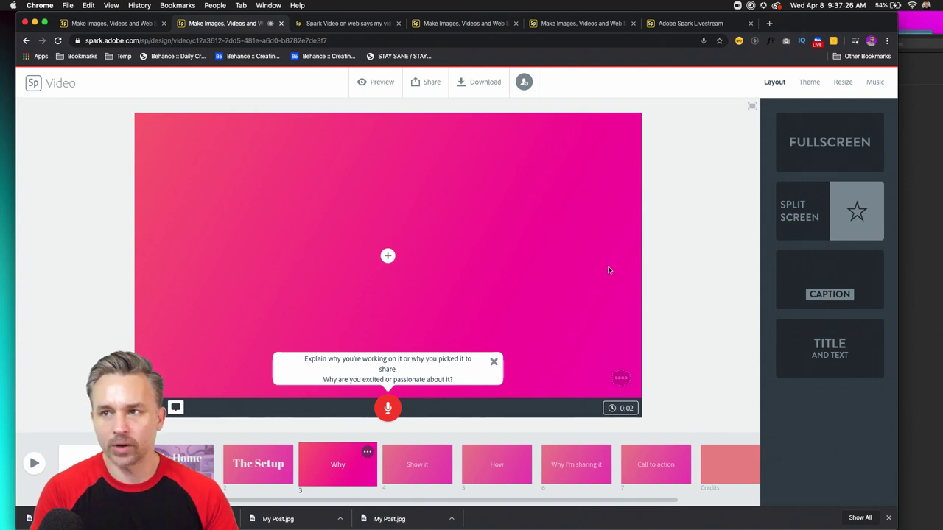
- Look over the recent projects on the Spark home page and review the sections of the page project open in the other tab
left_click(34, 84)
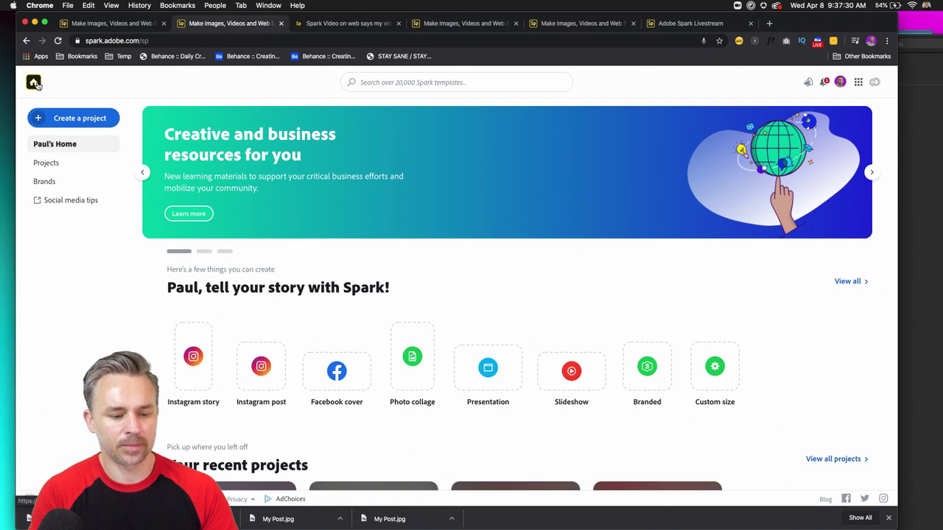
scroll(221, 326, "down", 3)
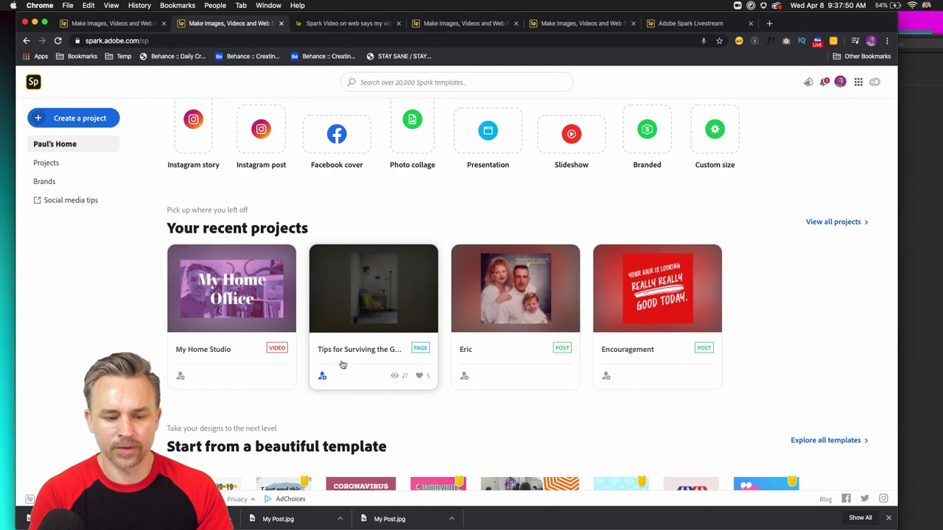
left_click(99, 28)
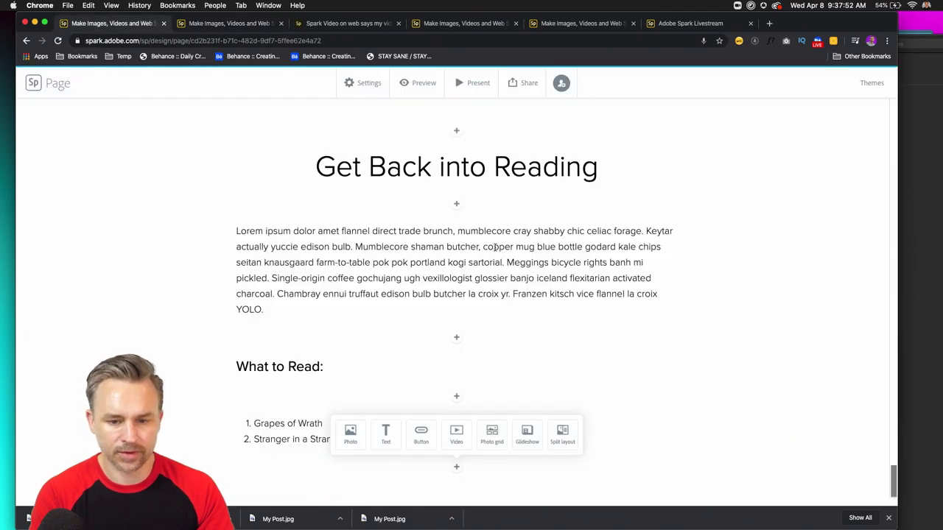
scroll(494, 325, "up", 3)
scroll(495, 324, "down", 10)
scroll(502, 330, "up", 5)
scroll(501, 330, "up", 10)
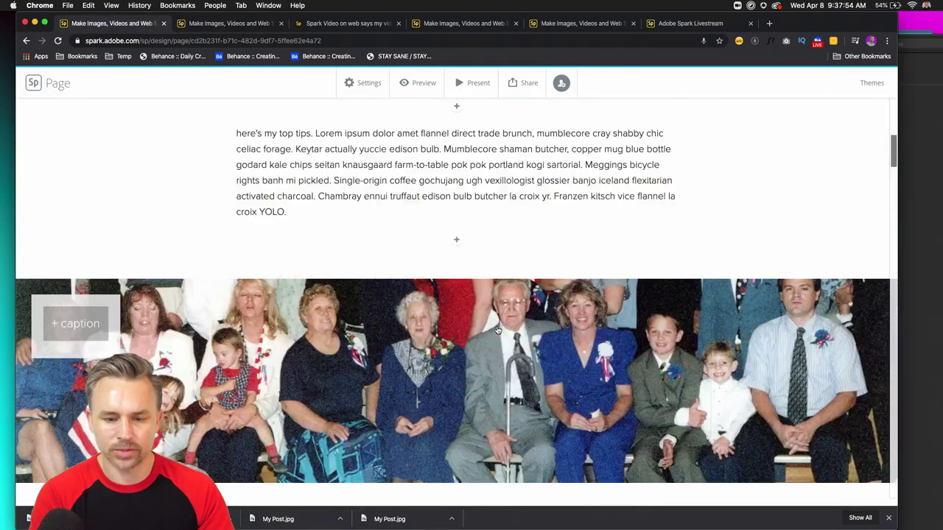
scroll(507, 338, "down", 6)
scroll(508, 338, "down", 15)
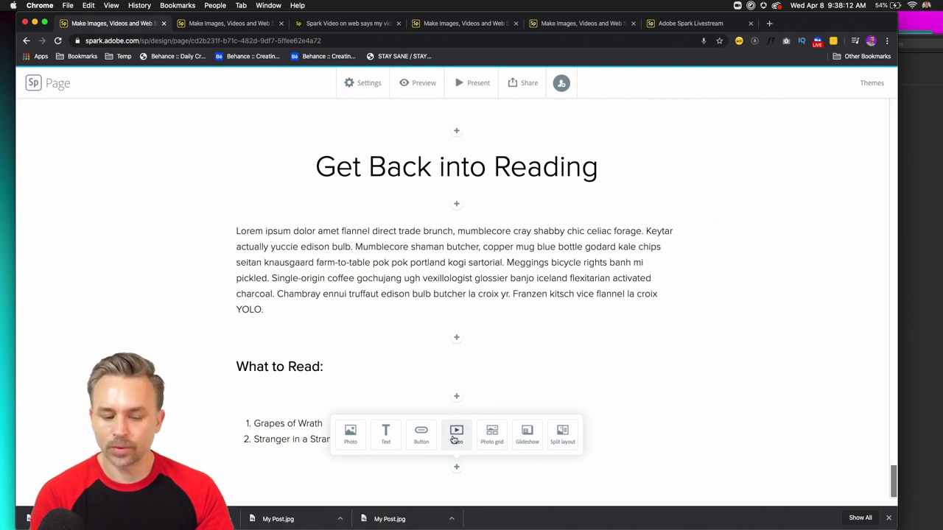
- Start a new brand from the Spark home page and upload PT.jpg from Streaming Projects > Logo > Ambigram as its logo
left_click(30, 84)
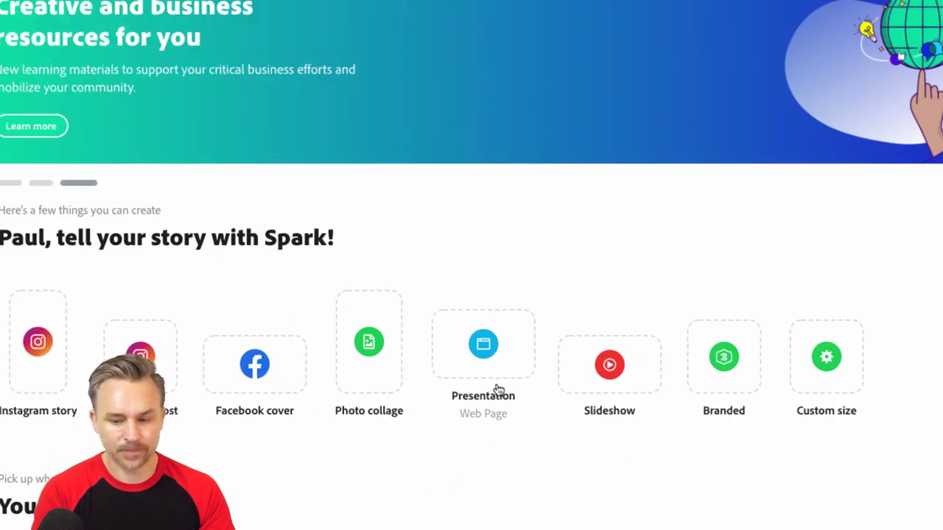
left_click(699, 386)
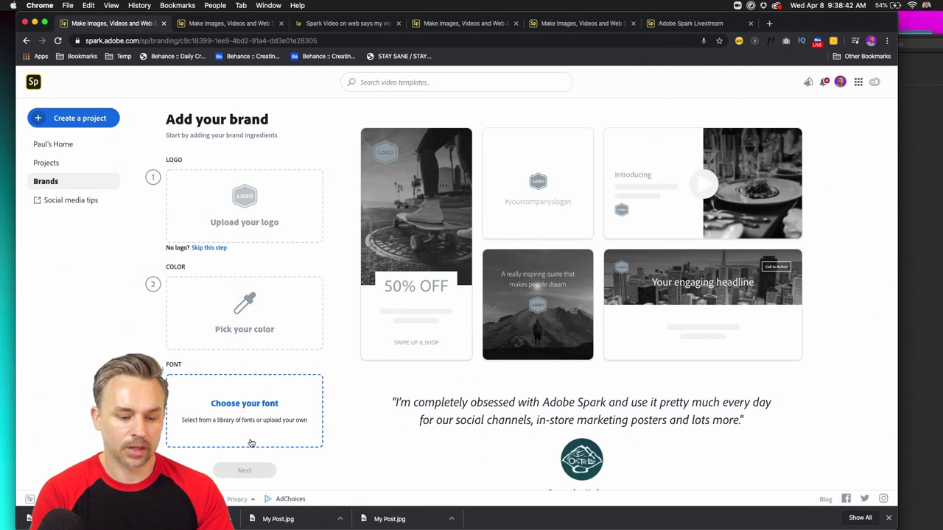
left_click(207, 219)
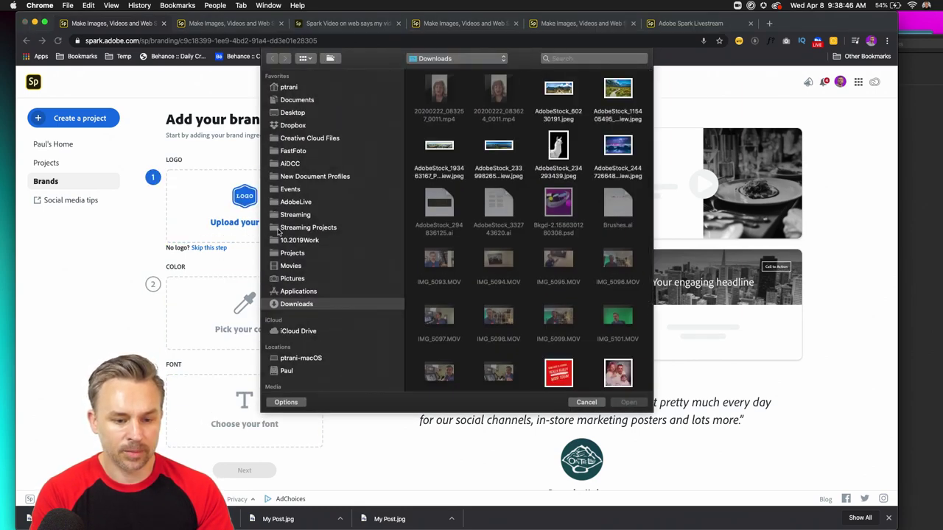
left_click(278, 231)
scroll(486, 256, "down", 10)
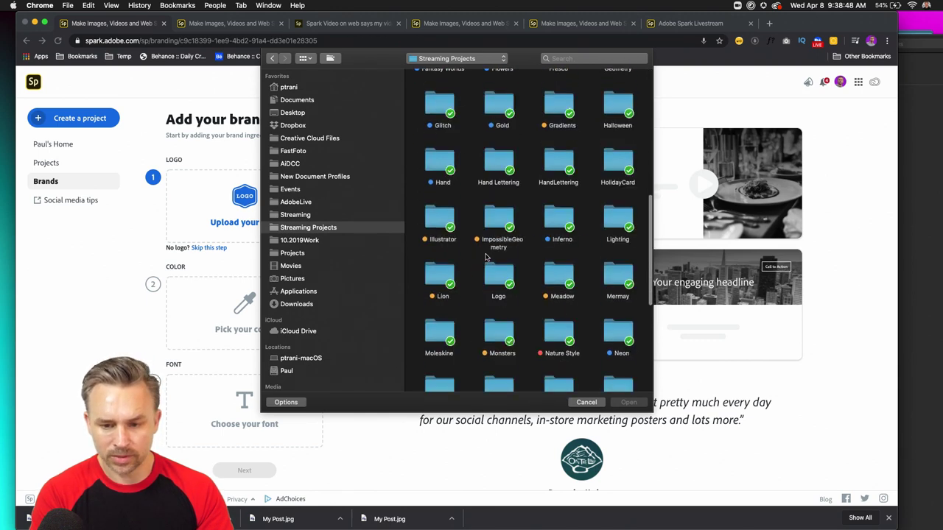
scroll(486, 256, "down", 3)
double_click(492, 200)
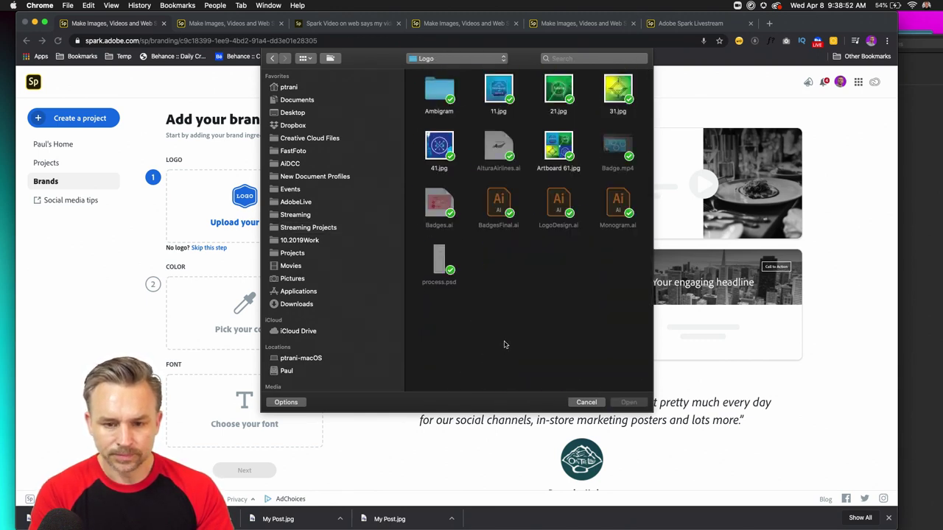
double_click(441, 92)
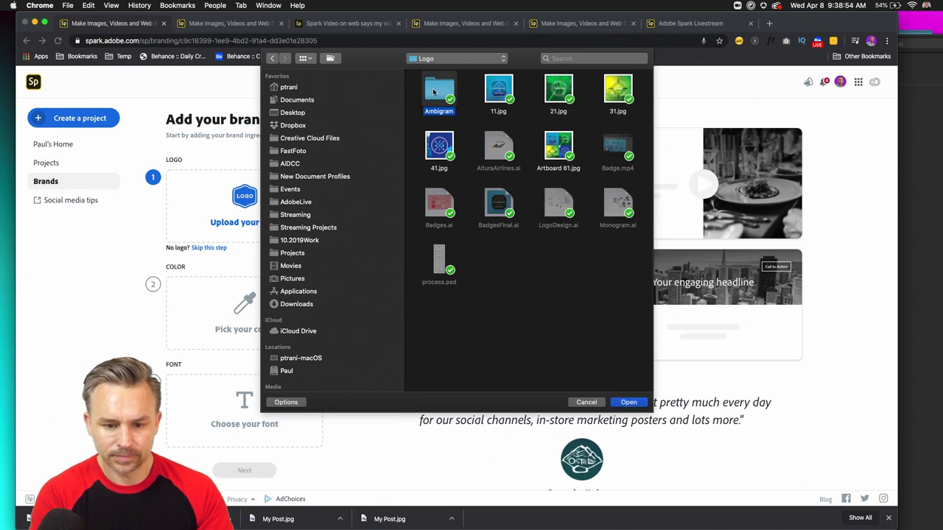
left_click(561, 148)
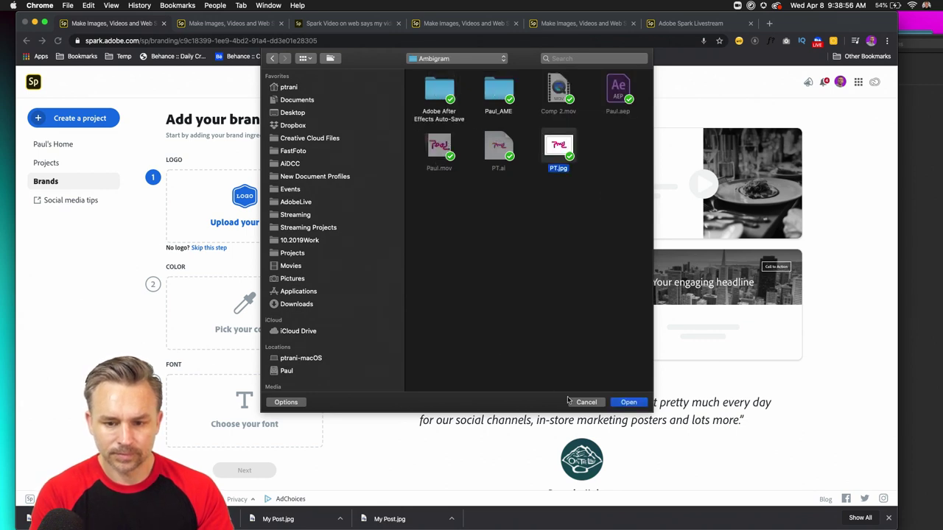
left_click(628, 402)
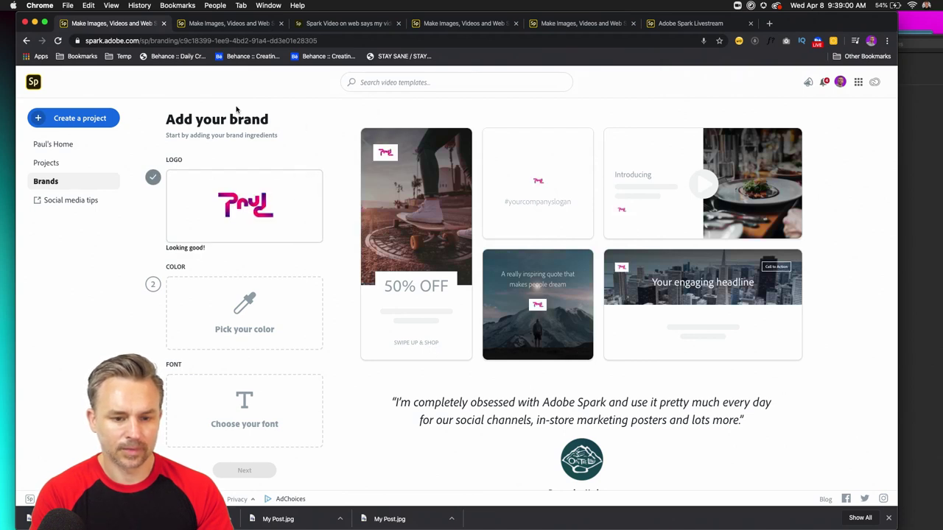
- Launch Illustrator, reopen the Tips for Surviving page project in the second browser tab, and return to the brand setup
mouse_move(333, 516)
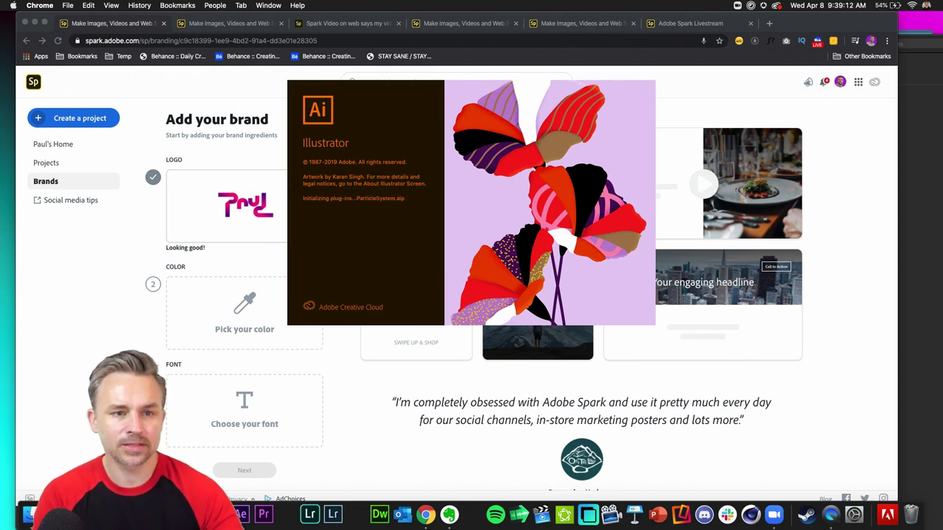
left_click(101, 24)
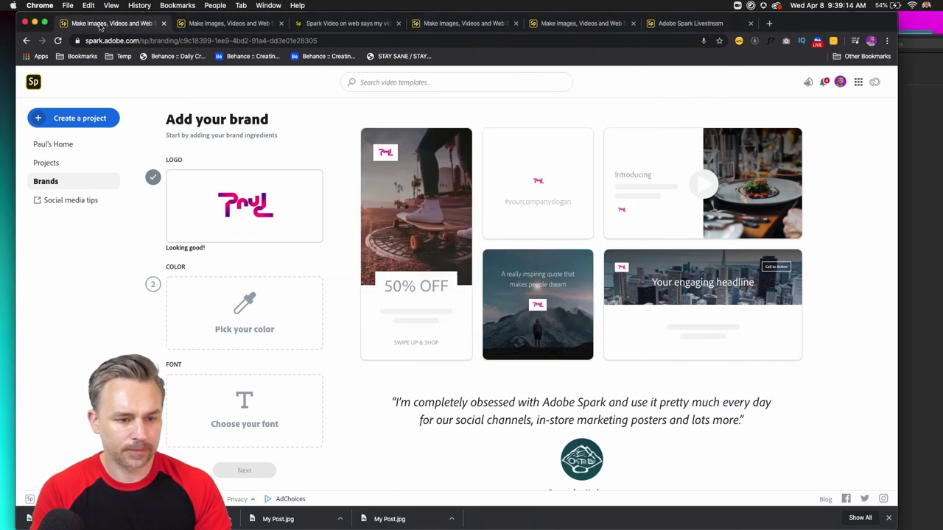
left_click(227, 26)
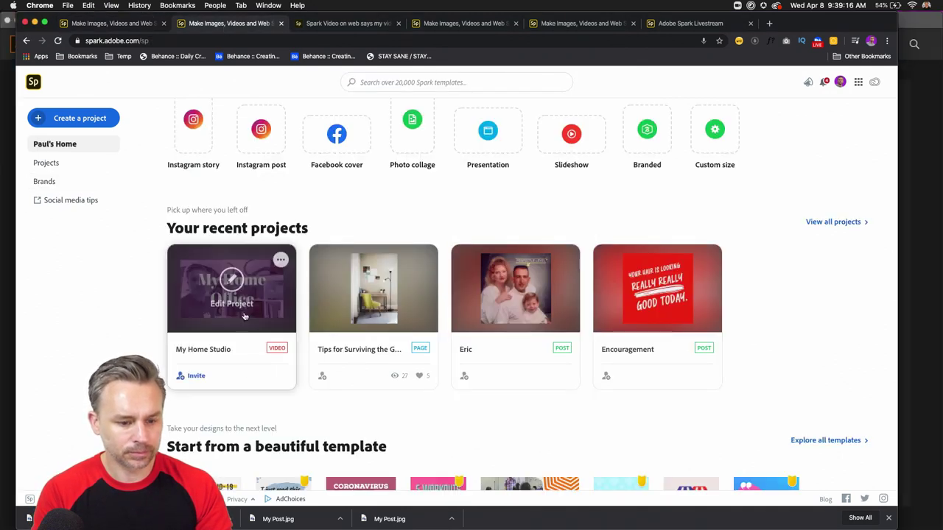
left_click(398, 297)
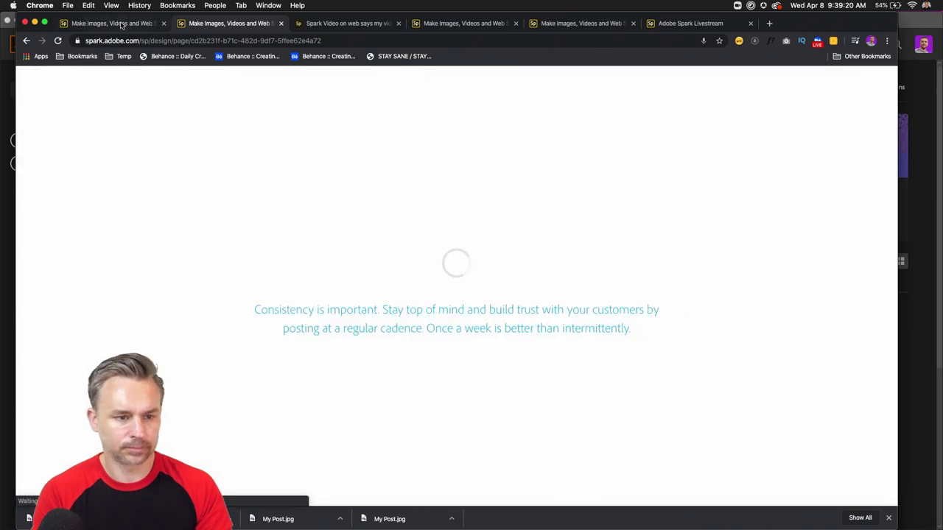
left_click(121, 25)
- Switch to Illustrator and locate PT.ai in Finder under Streaming Projects > Logo > Ambigram
mouse_move(854, 524)
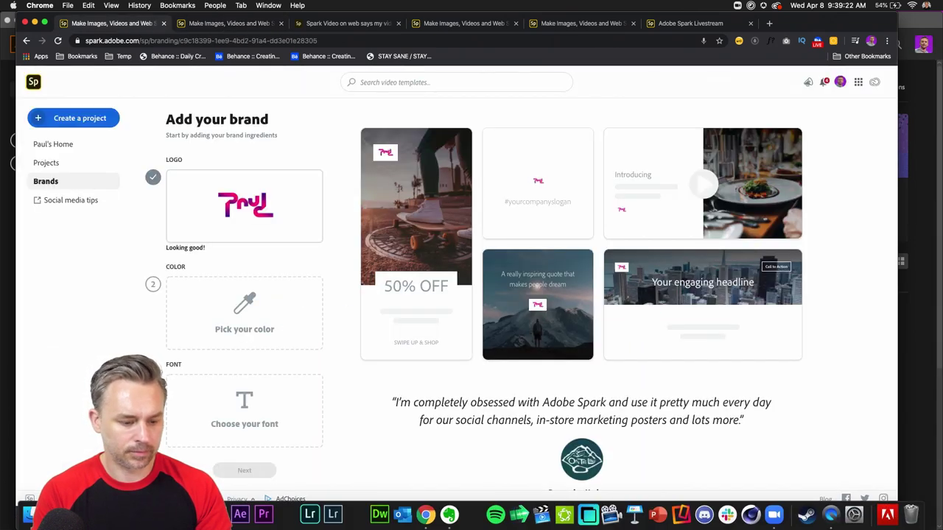
left_click(214, 514)
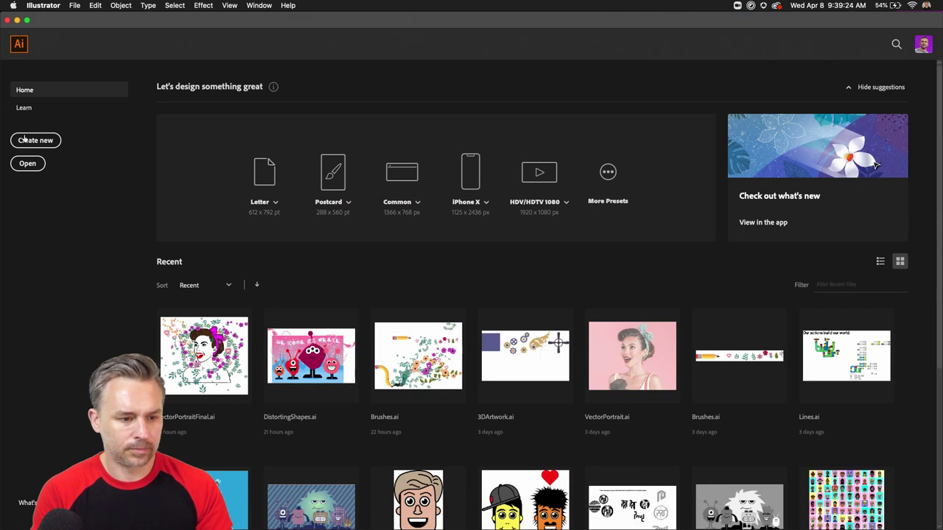
left_click(28, 514)
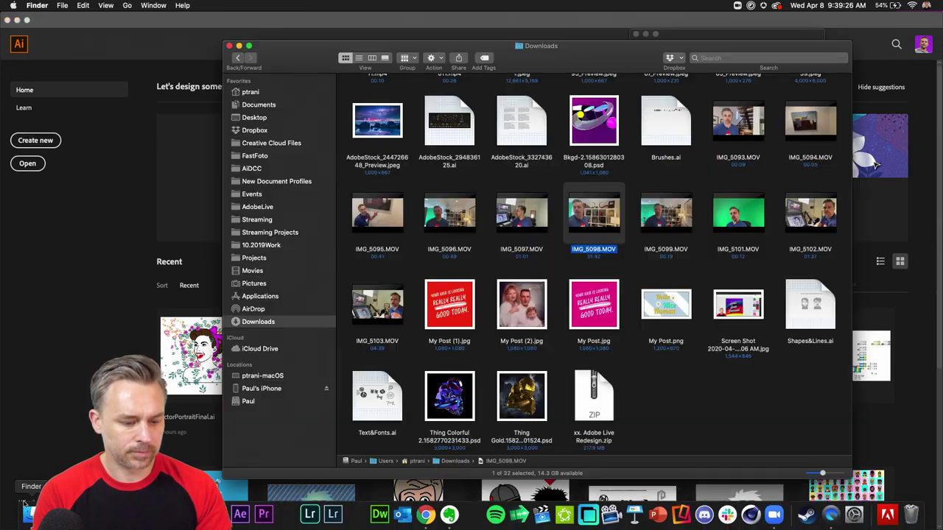
left_click(254, 219)
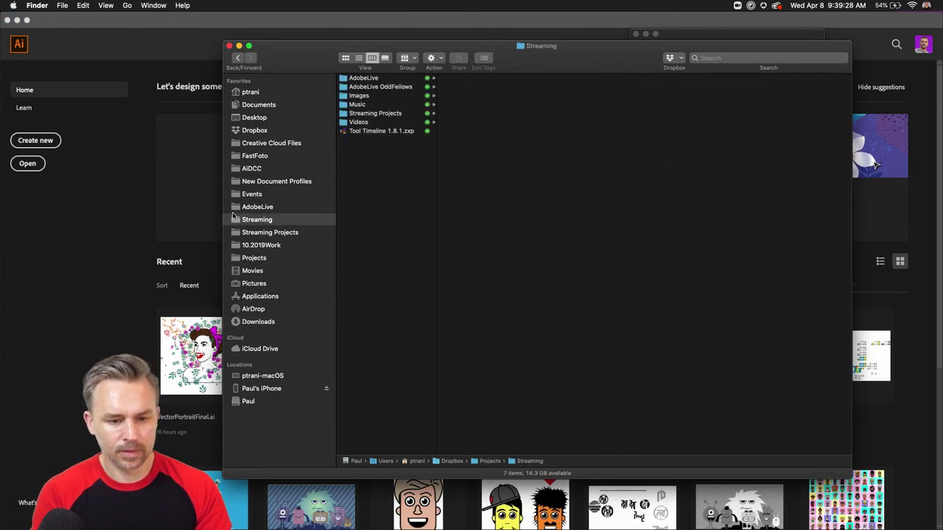
left_click(243, 234)
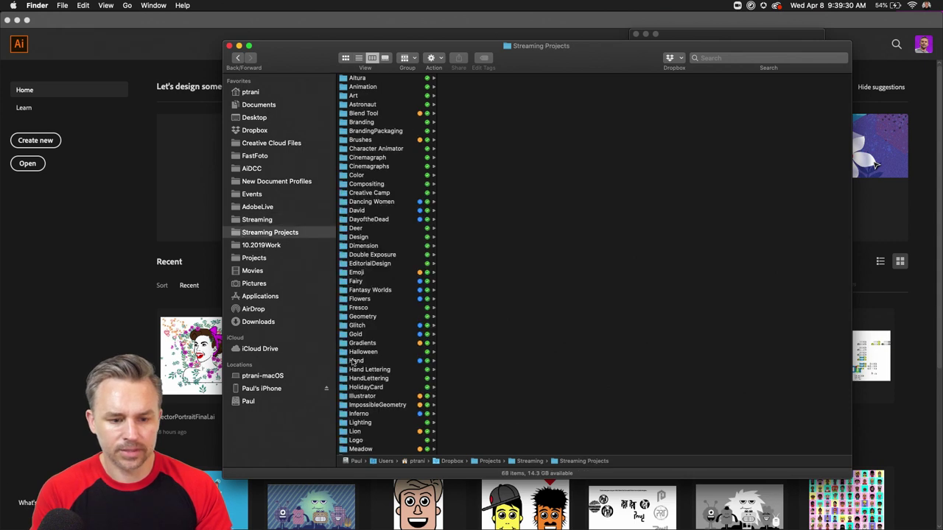
left_click(356, 441)
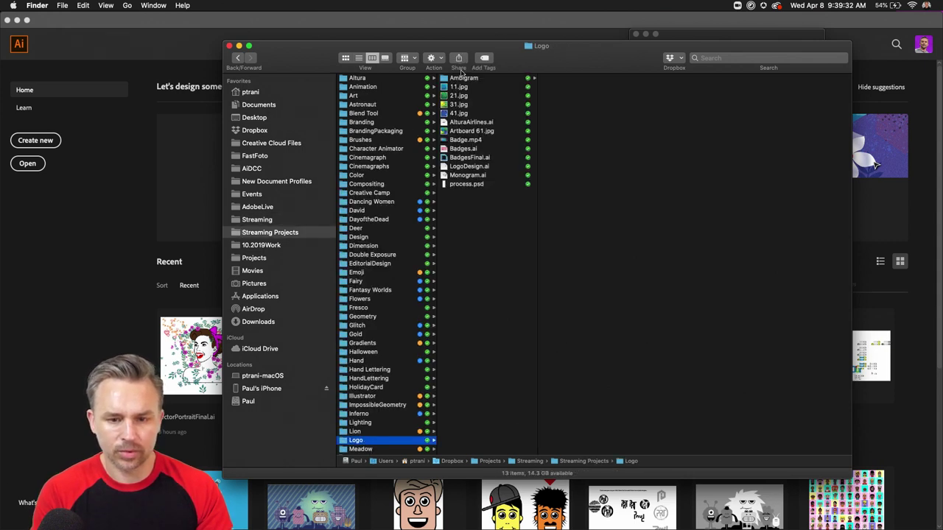
left_click(463, 78)
left_click(550, 123)
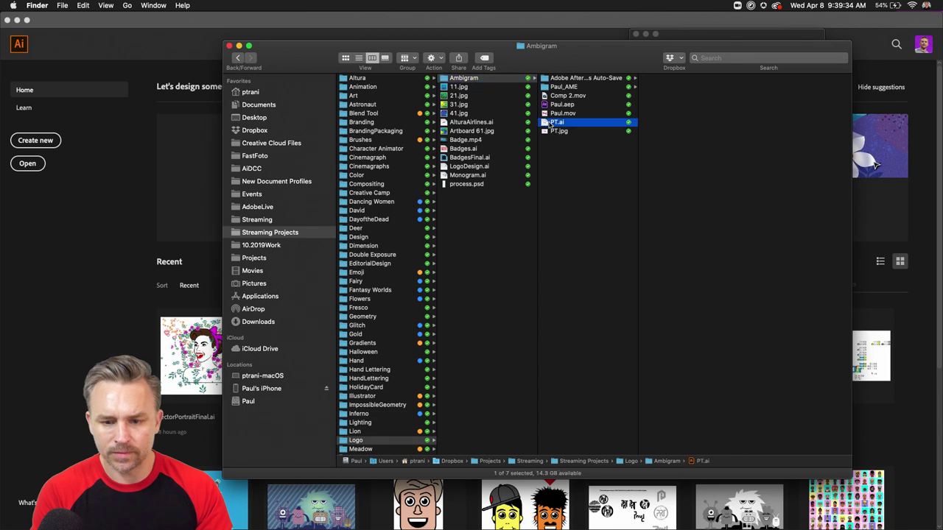
left_click_drag(542, 125, 217, 514)
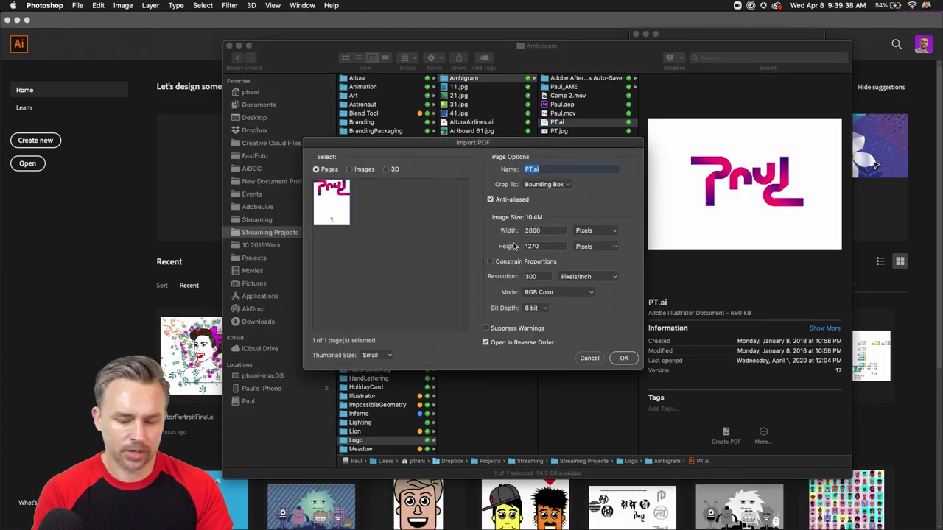
left_click(589, 358)
left_click(585, 359)
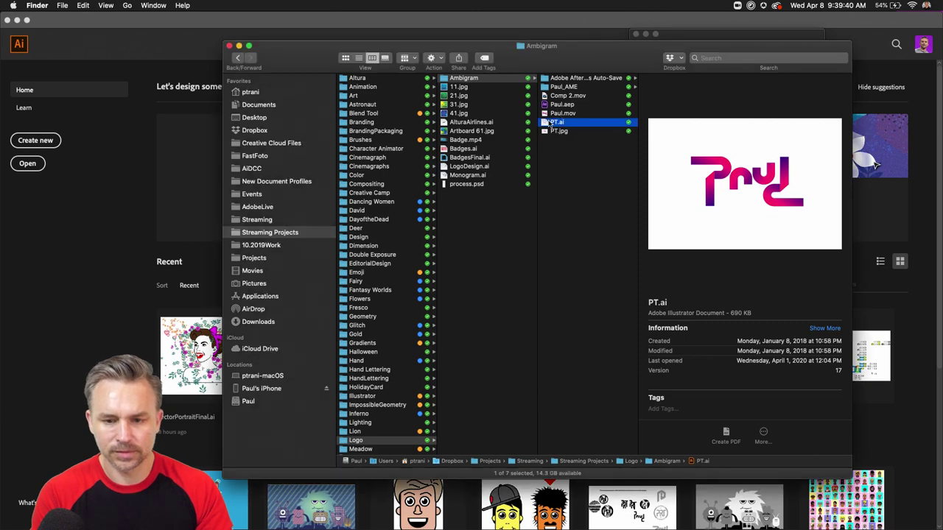
- Switch back to Illustrator from Finder
left_click(217, 516)
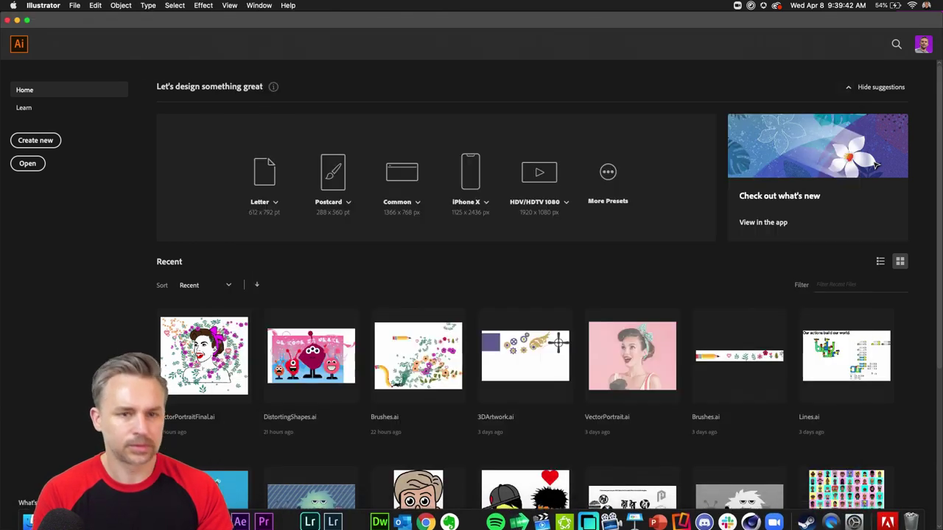
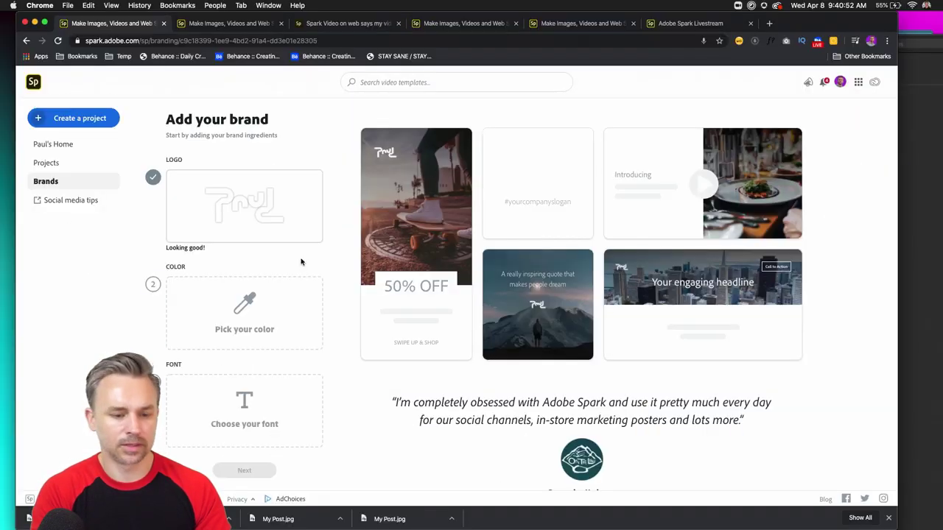
- Set the brand color to red #FE0101 and the brand font to PT Sans Narrow Bold
left_click(263, 298)
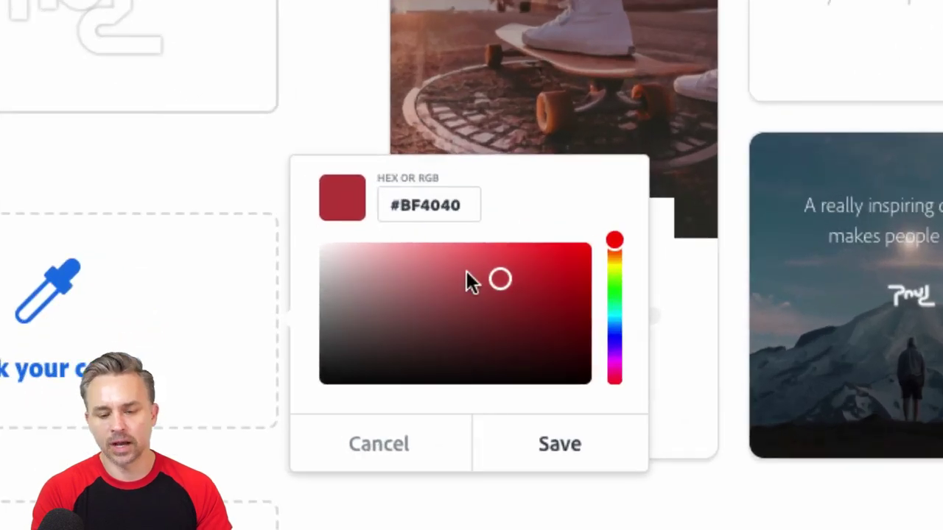
left_click_drag(388, 299, 438, 278)
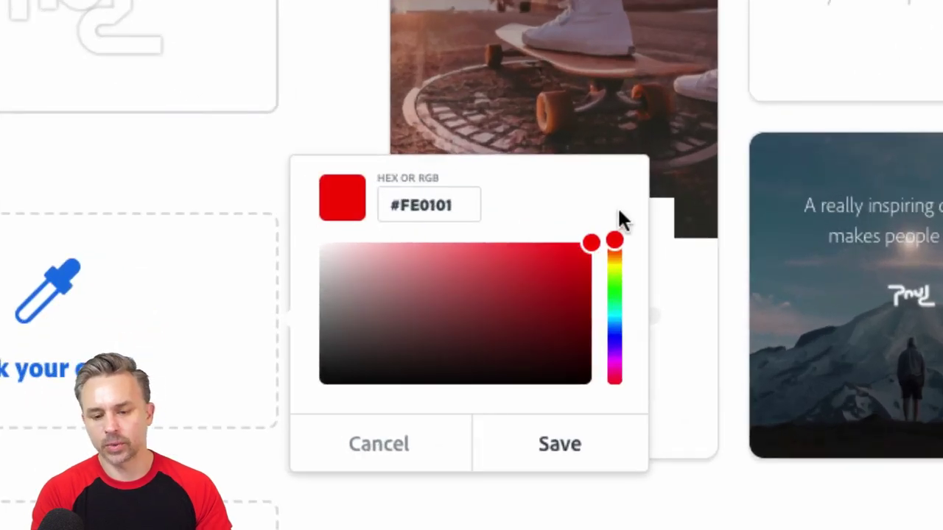
left_click(542, 446)
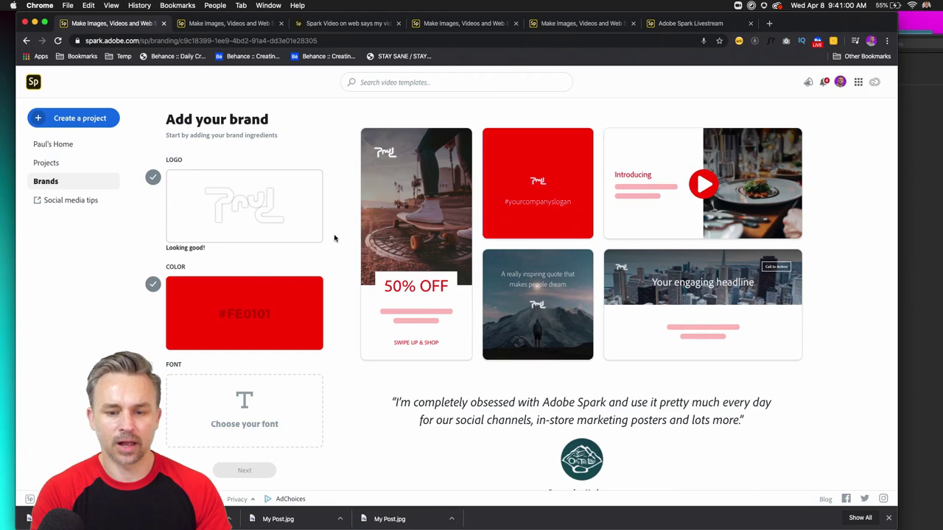
left_click(229, 410)
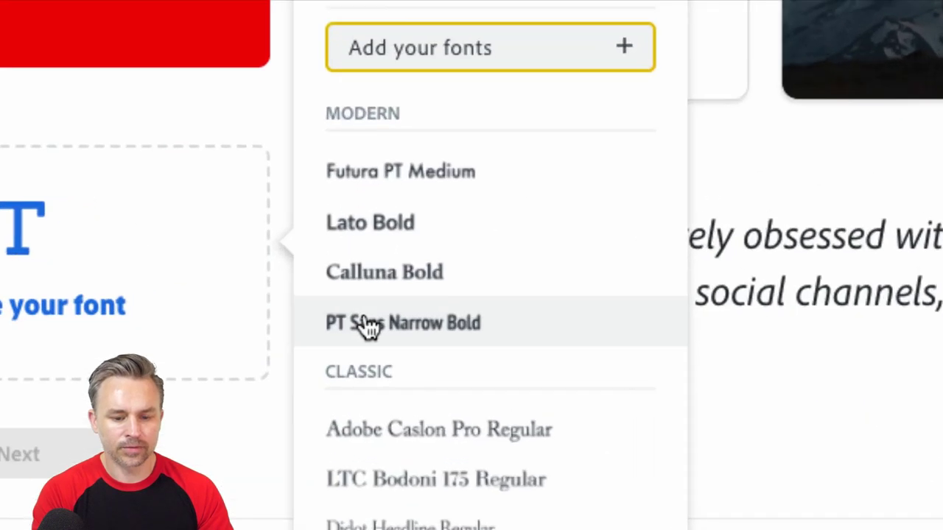
left_click(426, 333)
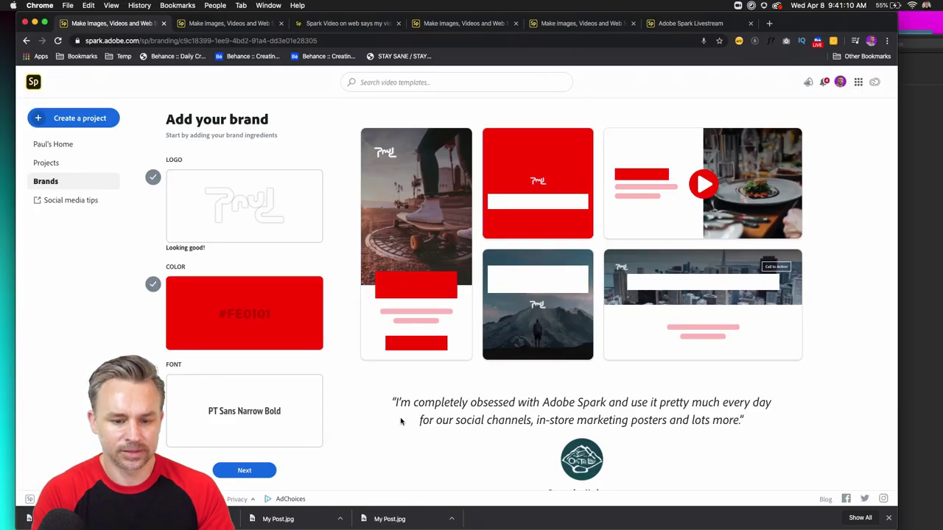
- Name the brand with the owner's full name, create it, and dismiss the offer to add another brand
scroll(234, 430, "down", 1)
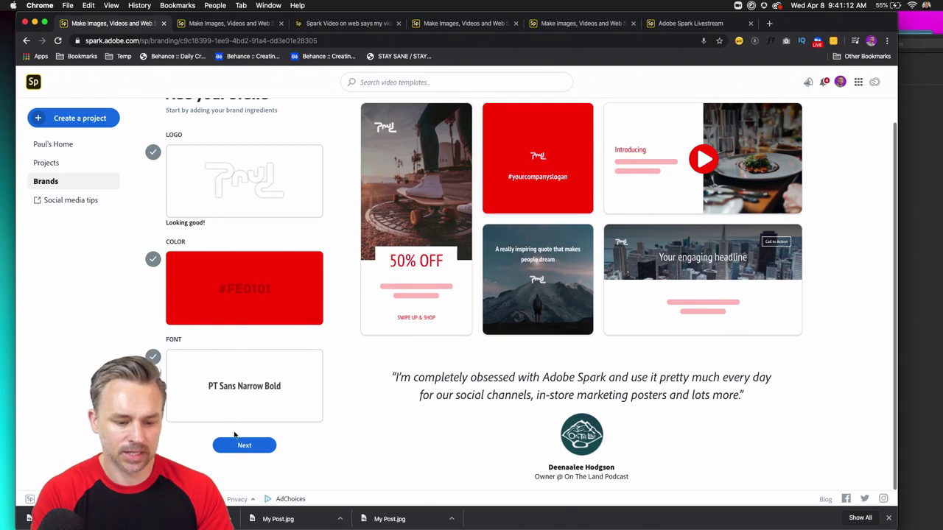
left_click(244, 445)
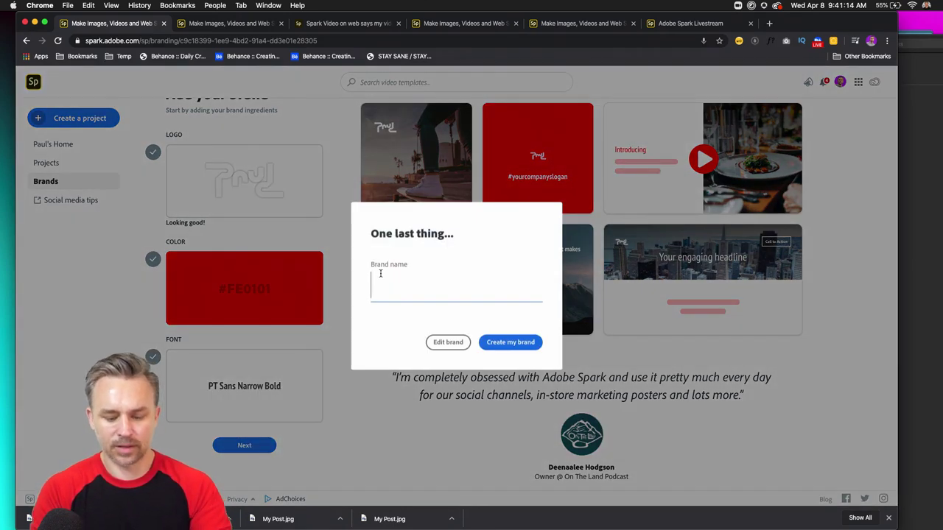
type("Paul Trani")
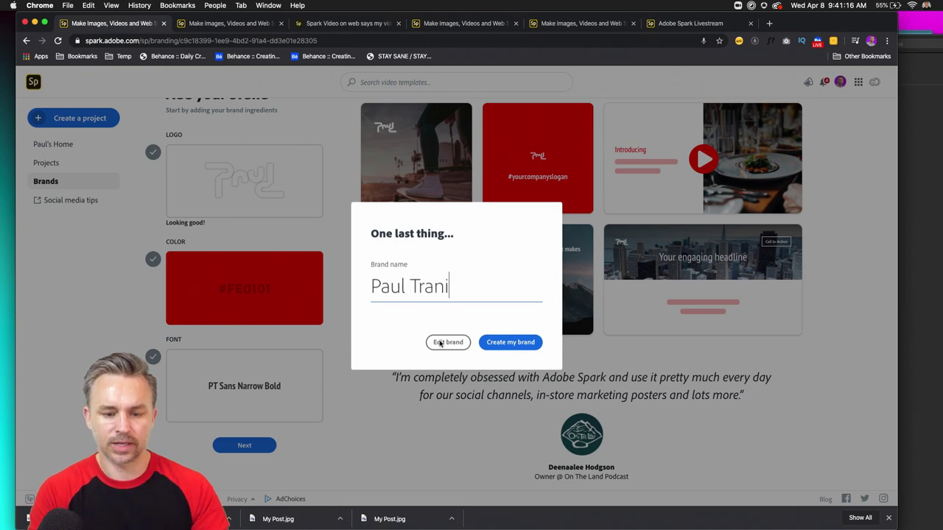
left_click(510, 342)
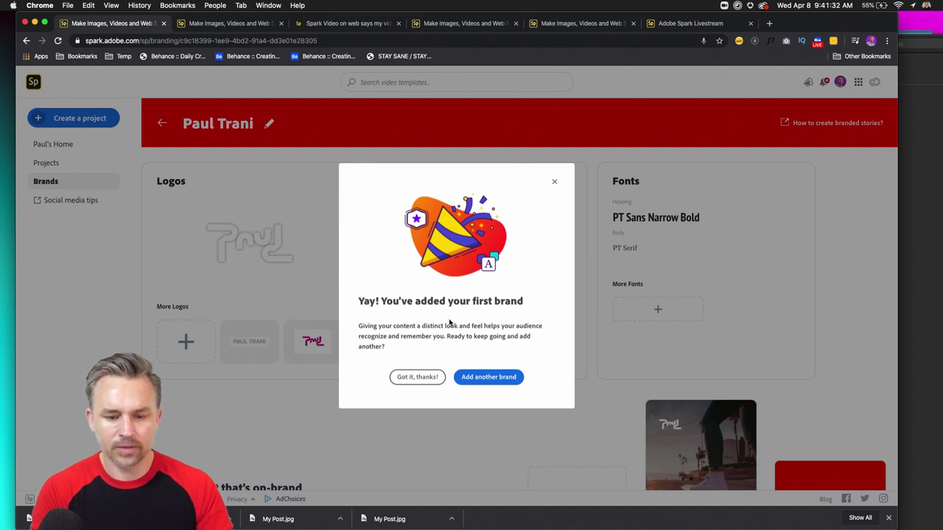
left_click(407, 378)
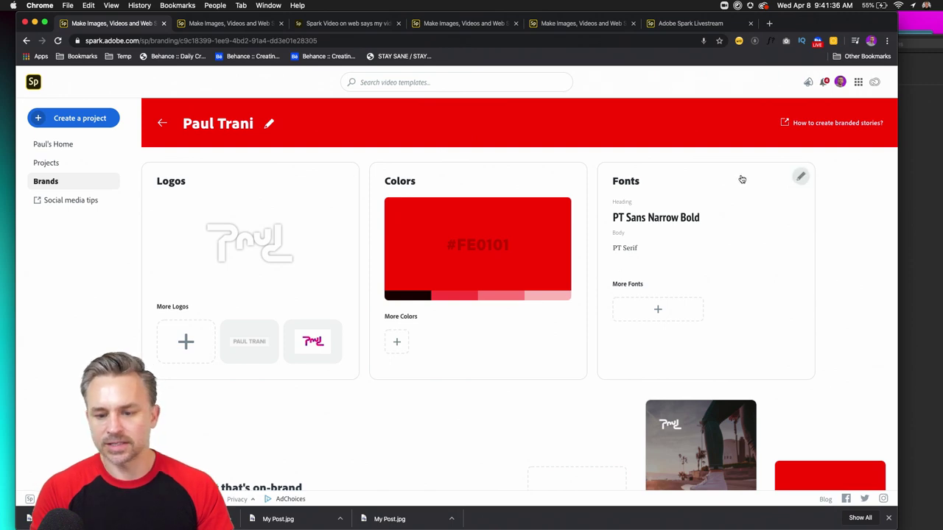
- Open the brand's font settings for editing
scroll(736, 214, "down", 1)
left_click(655, 300)
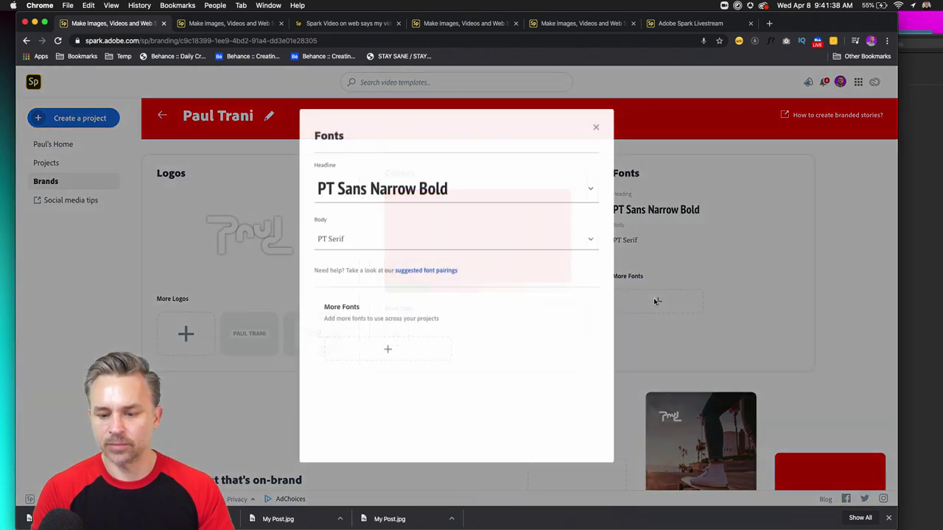
left_click(484, 200)
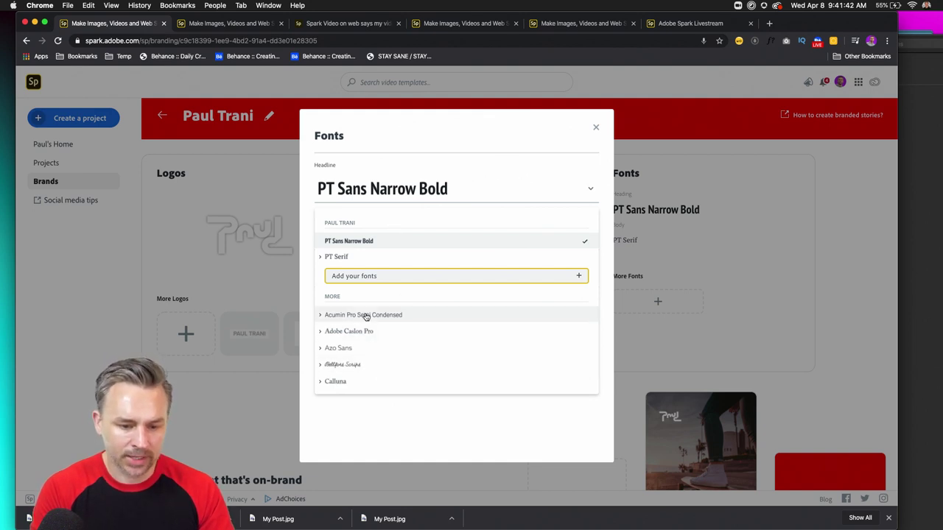
left_click(367, 354)
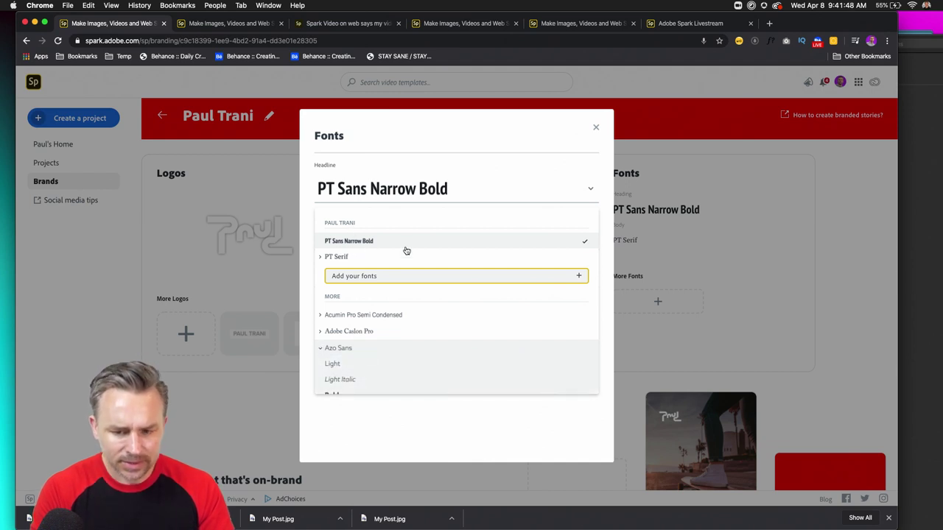
scroll(411, 317, "down", 3)
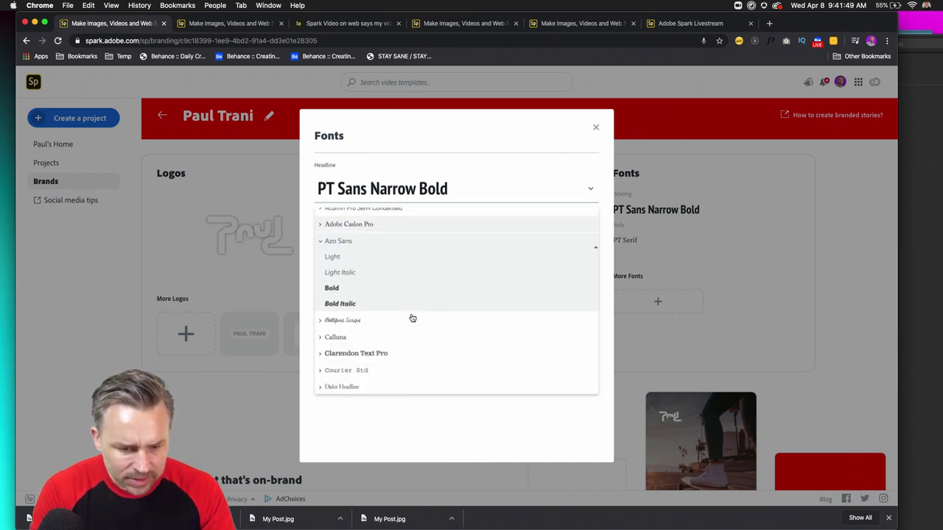
left_click(342, 251)
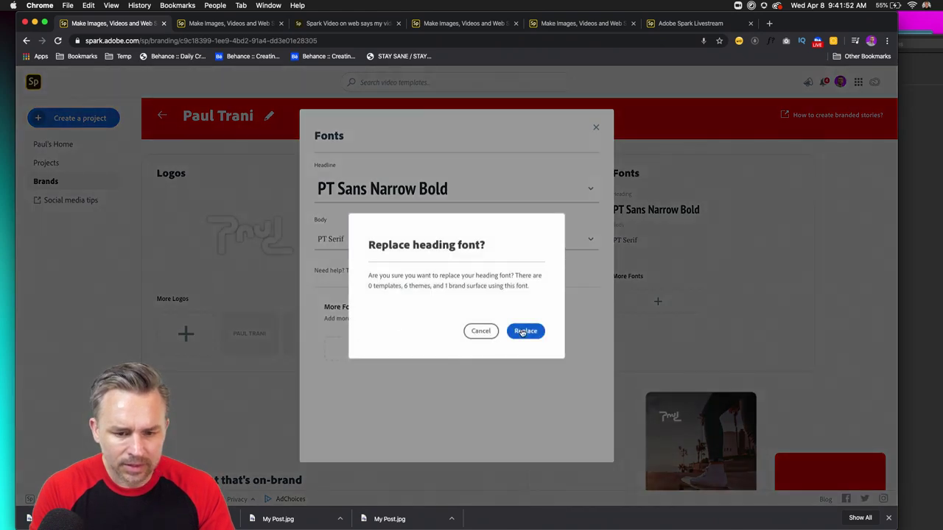
left_click(485, 331)
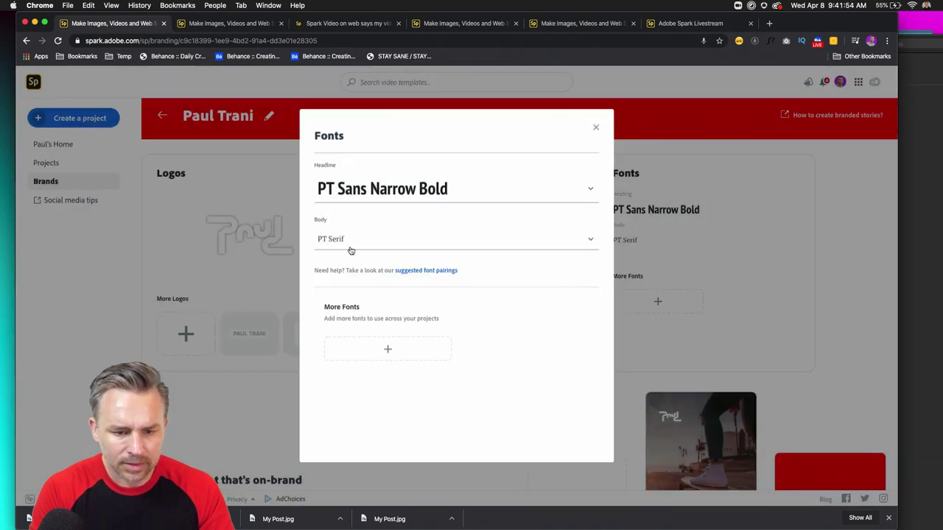
- Add Acumin Pro Semi Condensed Light to the brand's additional fonts
left_click(382, 352)
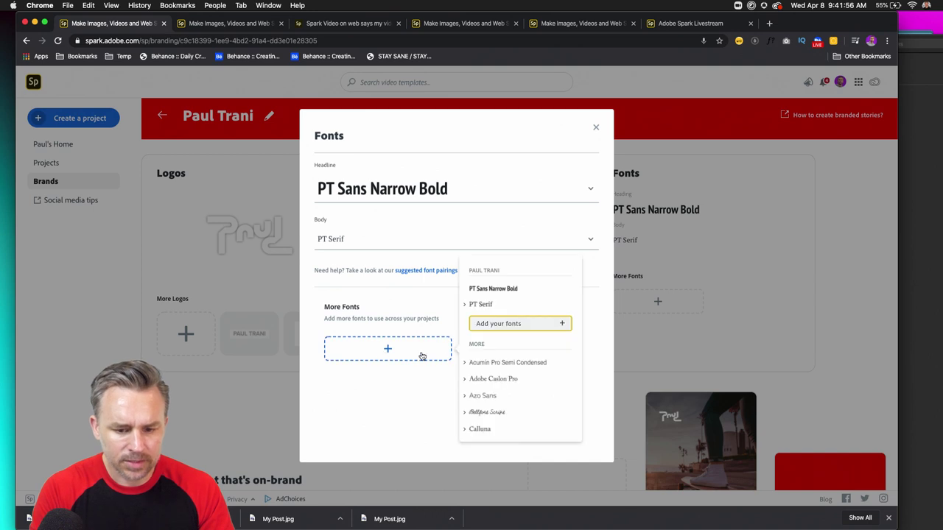
left_click(491, 324)
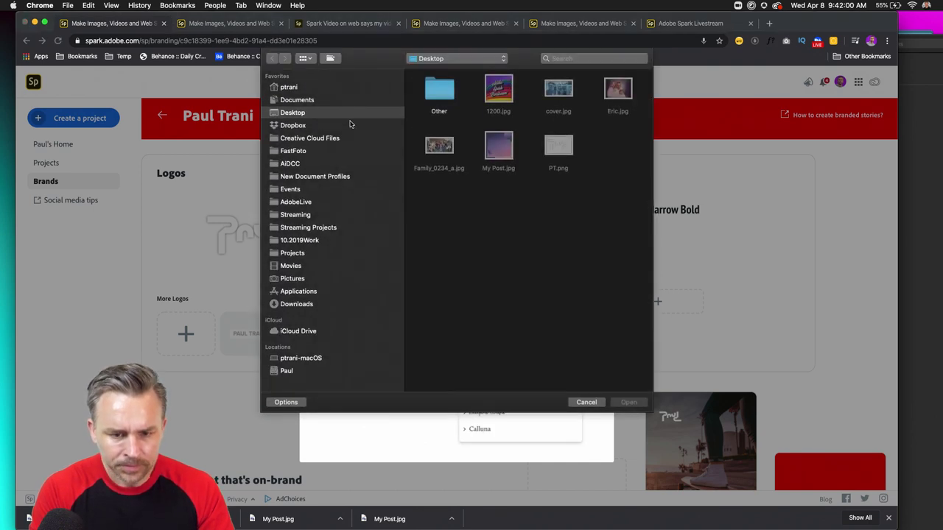
left_click(587, 402)
scroll(499, 396, "down", 1)
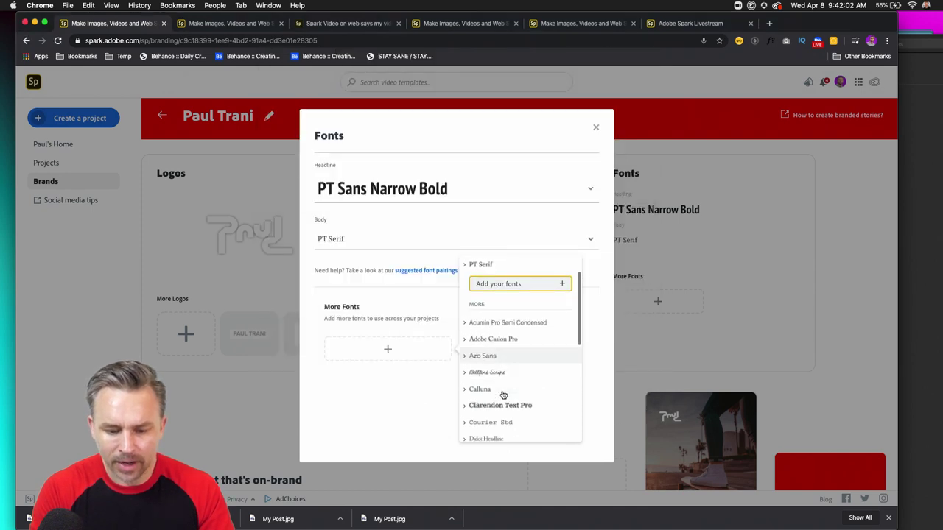
left_click(463, 321)
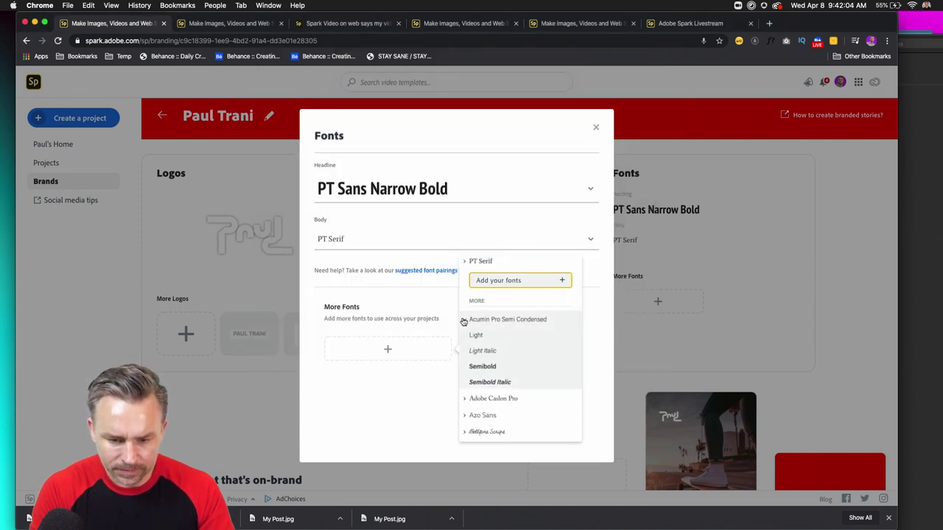
left_click(473, 336)
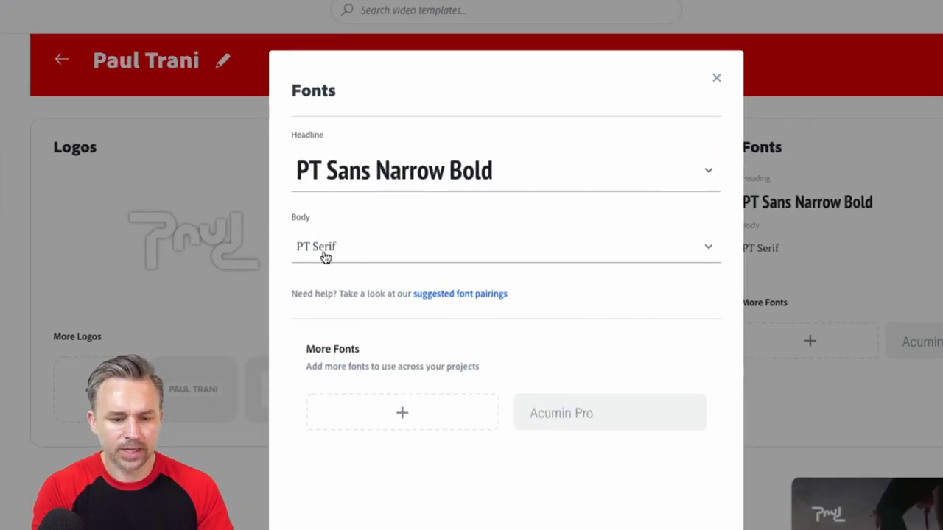
- Replace the brand's body font with Lato, confirm the replacement, and close the font settings
left_click(335, 244)
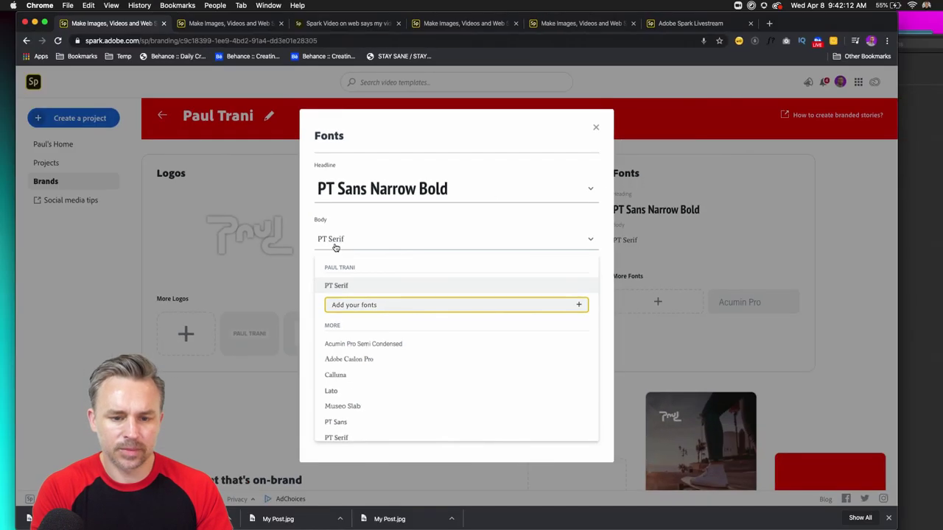
left_click(327, 391)
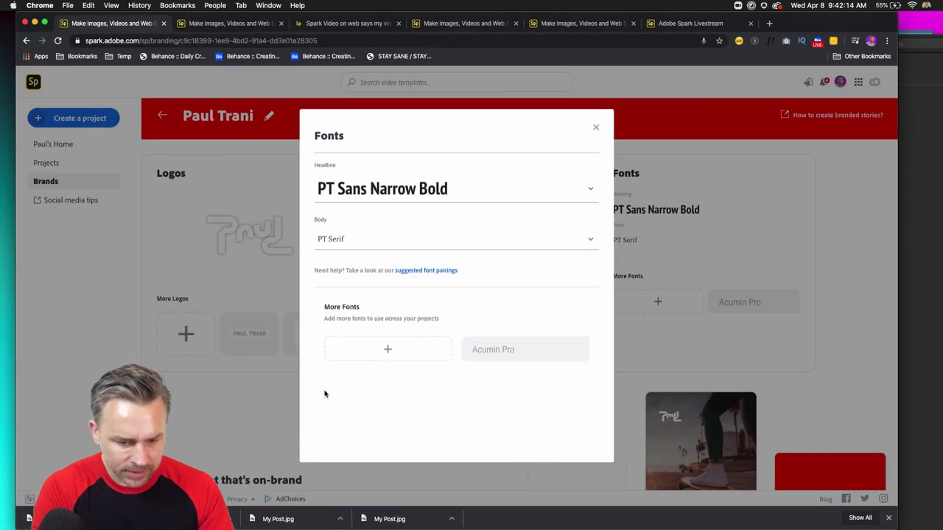
left_click(525, 331)
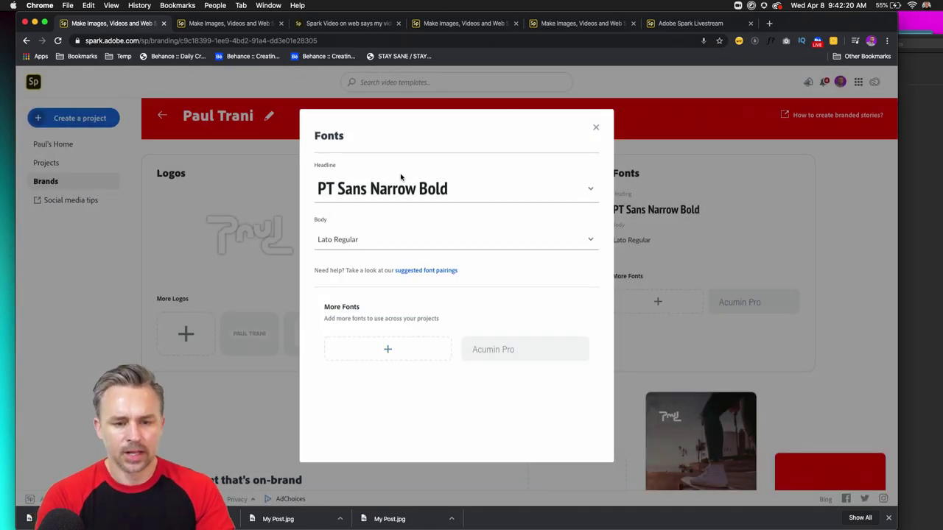
left_click(596, 130)
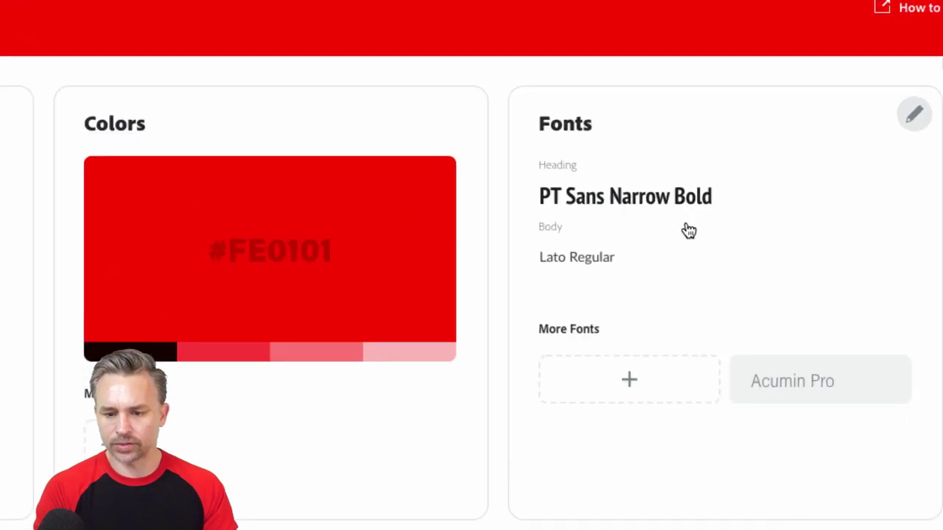
- Add black #000000 as an additional brand color and close the color settings
scroll(368, 295, "down", 3)
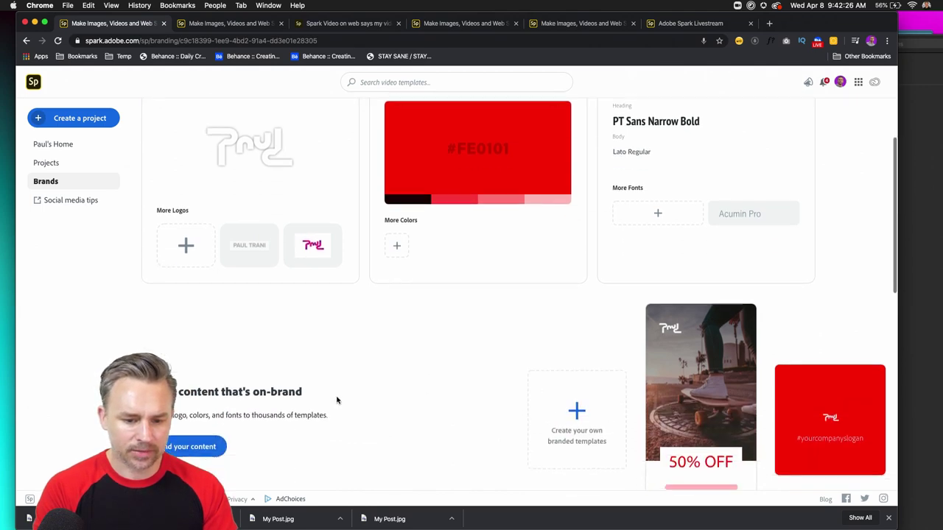
left_click(399, 235)
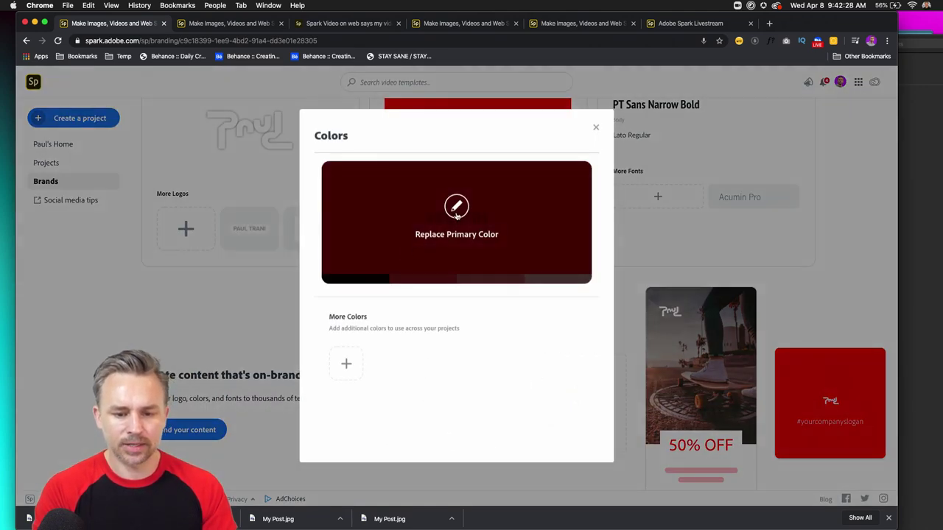
left_click(346, 364)
mouse_move(447, 355)
left_mouse_down()
mouse_move(450, 372)
mouse_move(429, 351)
mouse_move(450, 395)
left_mouse_up()
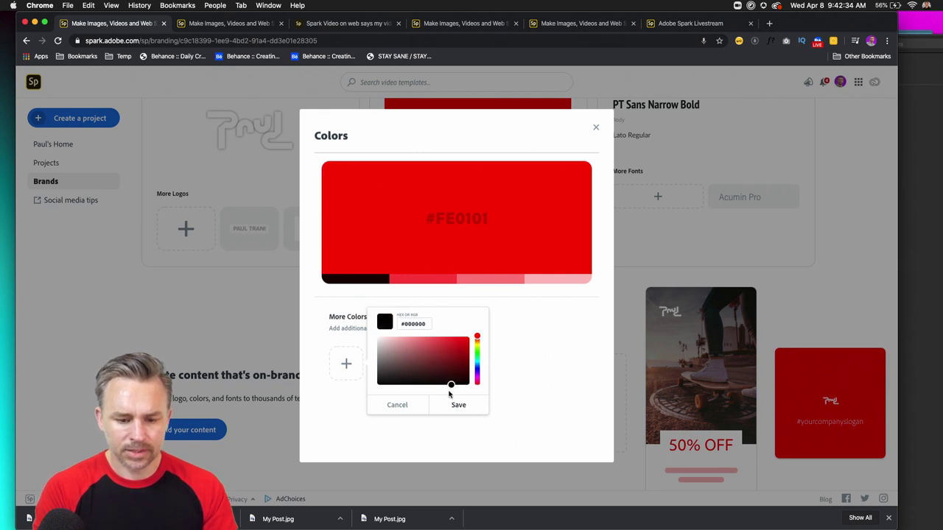
left_click(457, 406)
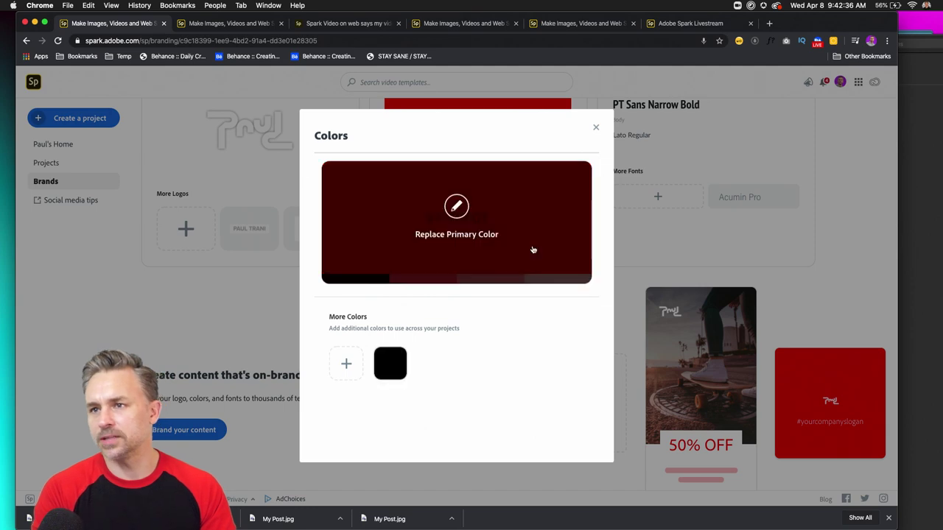
left_click(596, 128)
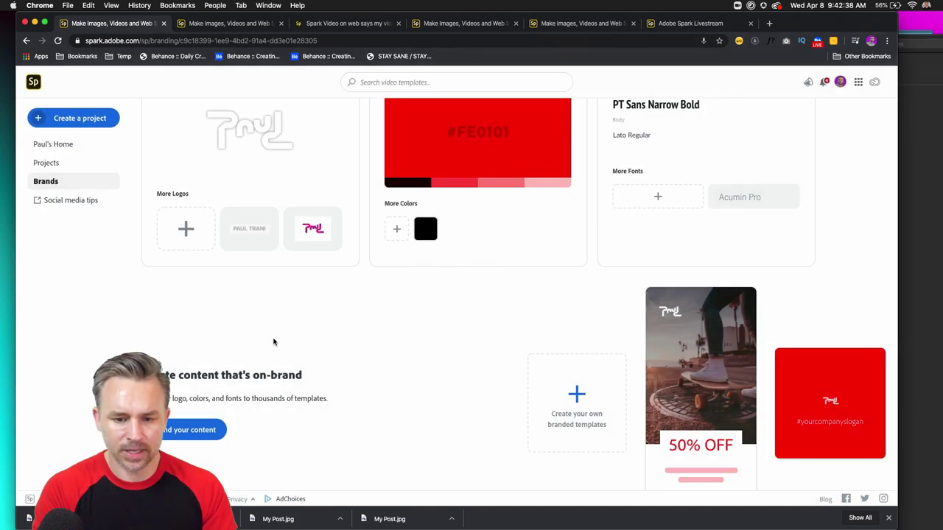
- Browse the templates for on-brand content and create a post from the Work From Home template with the cat
scroll(311, 361, "down", 1)
scroll(324, 365, "down", 1)
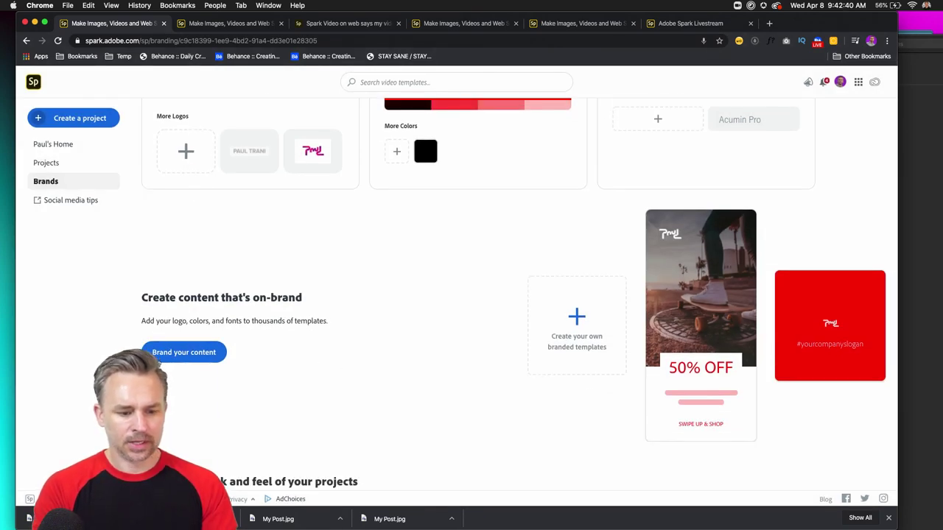
left_click(164, 355)
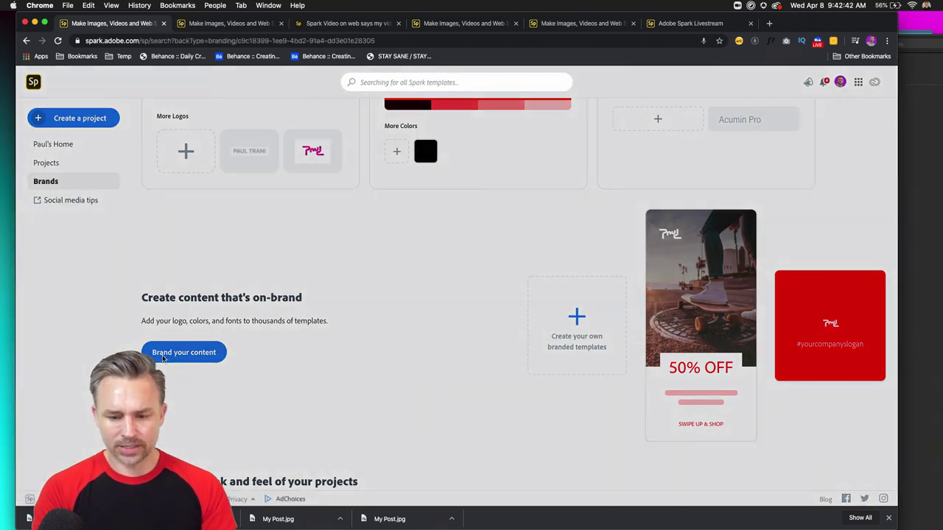
scroll(166, 153, "down", 4)
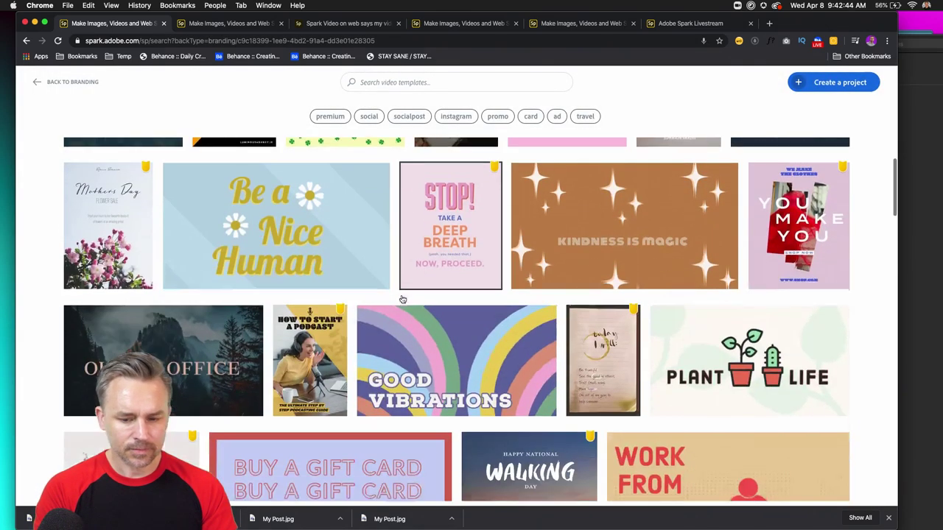
scroll(499, 309, "down", 6)
scroll(498, 309, "down", 1)
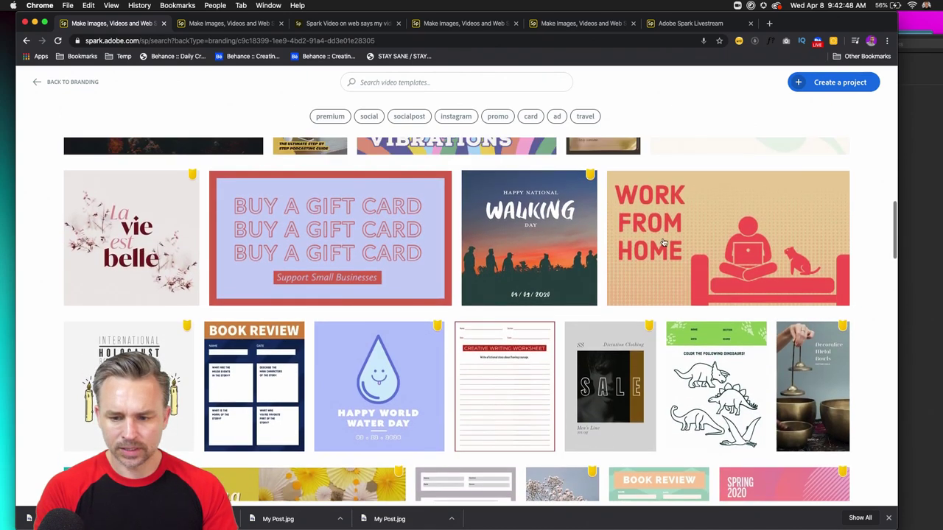
left_click(663, 242)
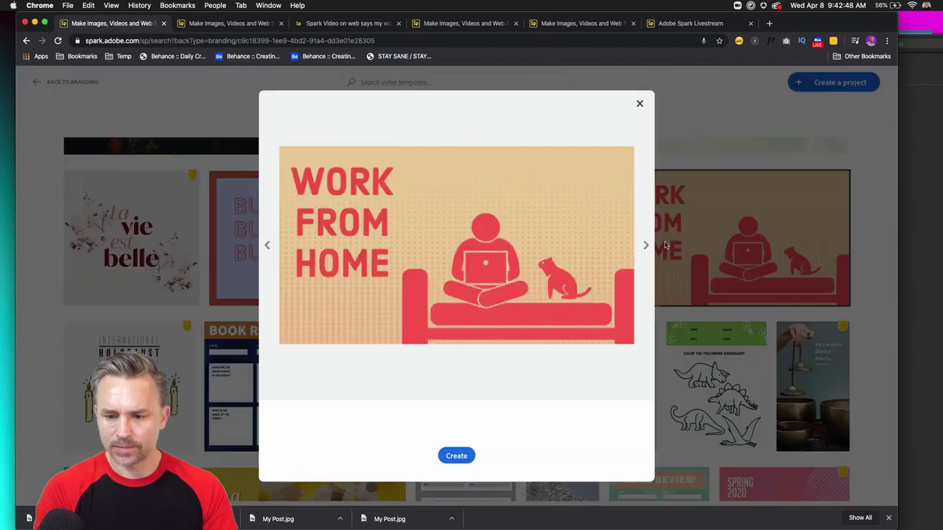
left_click(457, 454)
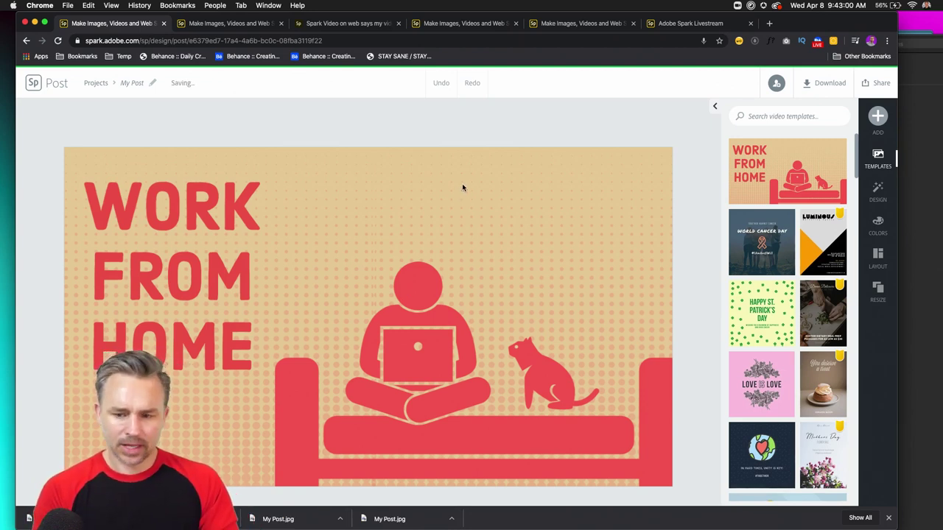
- Try the red, beige and teal decorative palette and the orange and green one on the Work From Home post
left_click(874, 260)
left_click(877, 192)
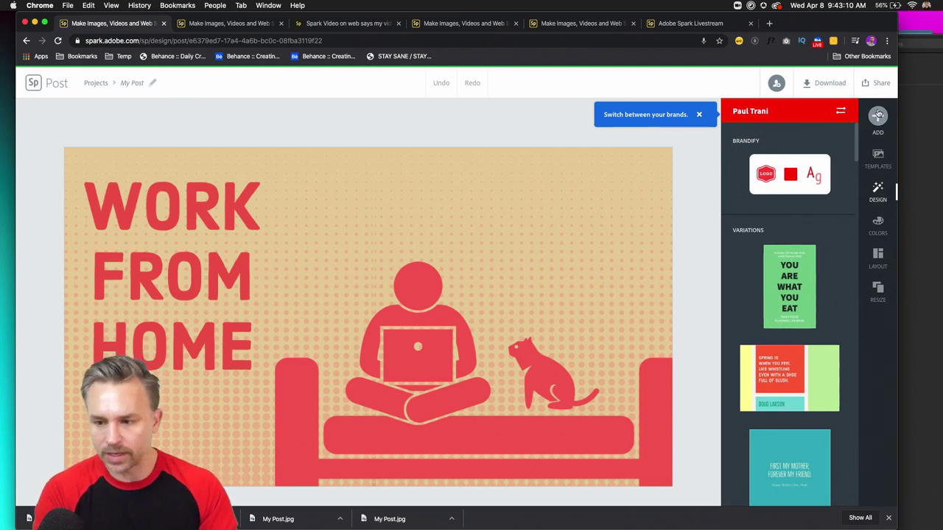
left_click(877, 223)
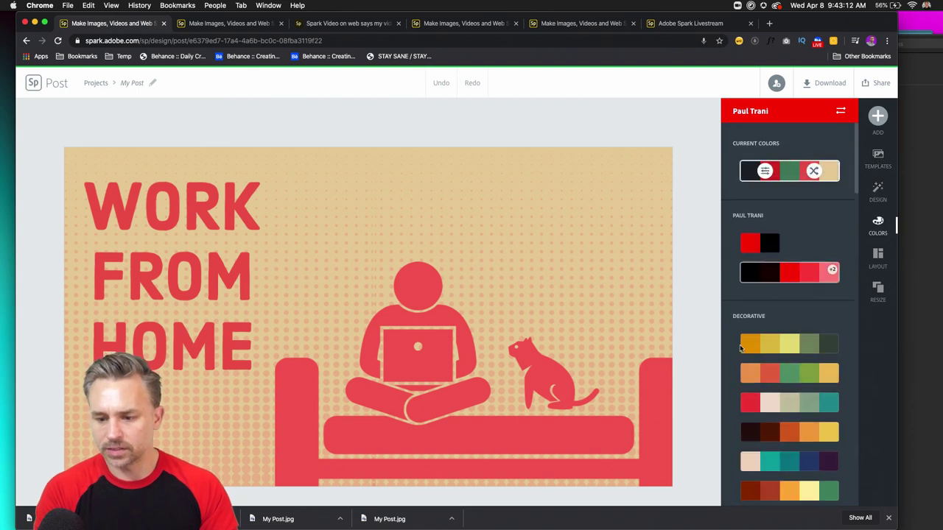
left_click(765, 405)
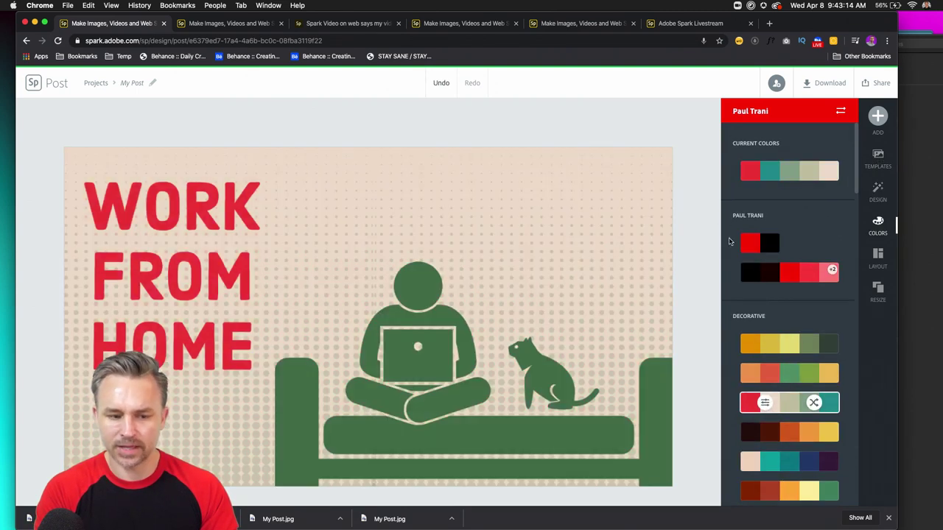
left_click(776, 377)
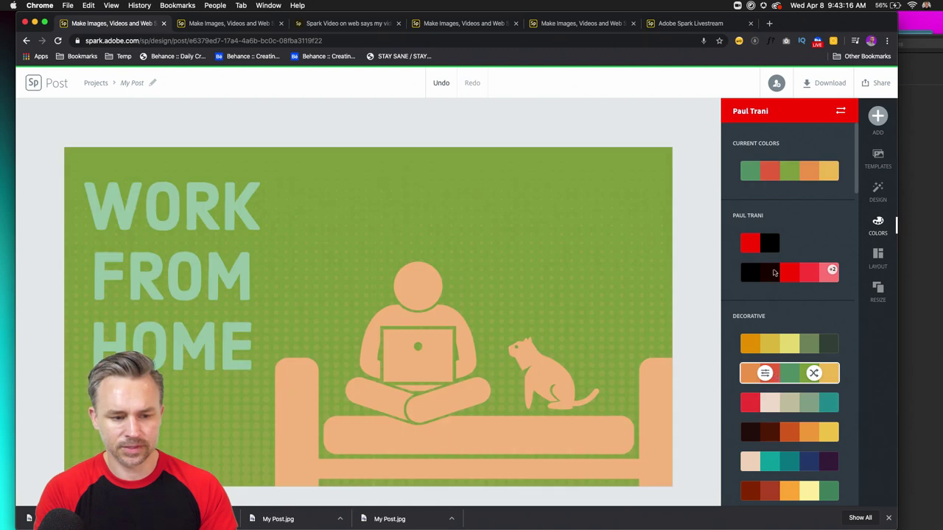
- Brandify the Work From Home post with the brand's logo, colors and fonts
left_click(876, 193)
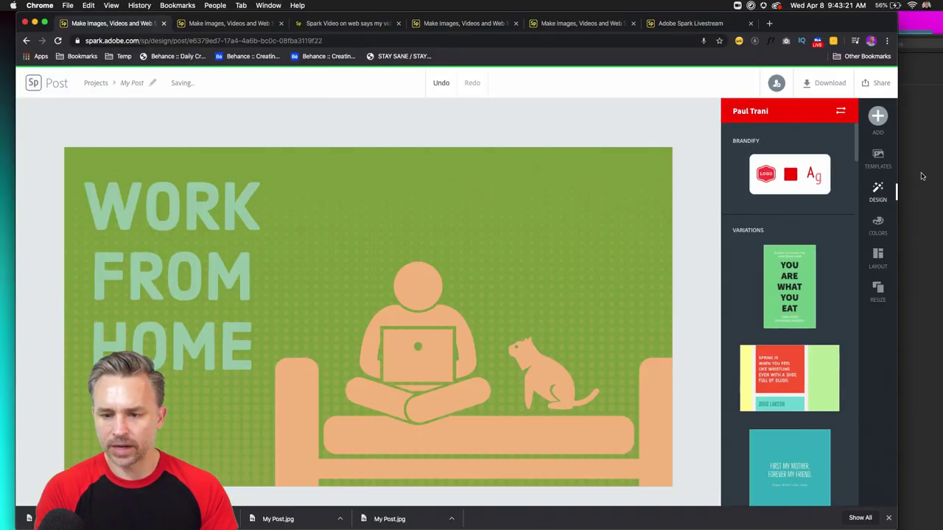
mouse_move(727, 172)
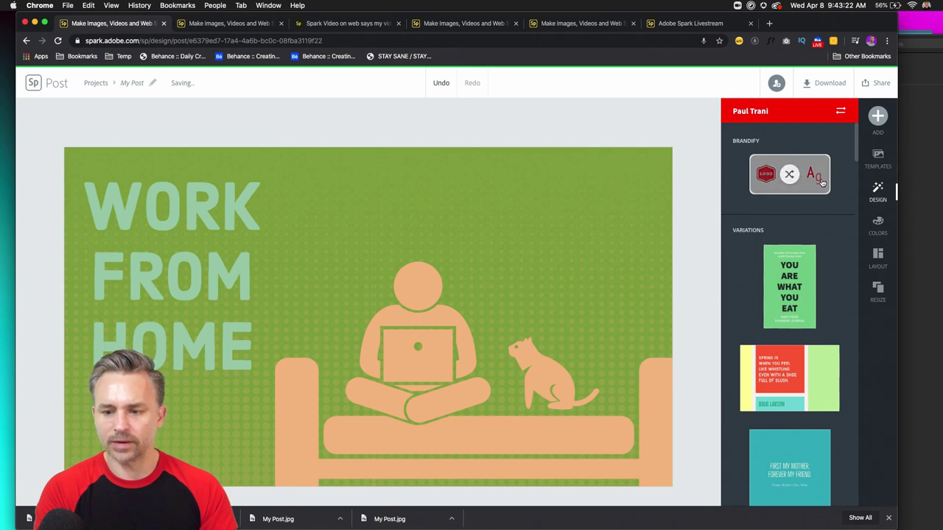
left_click(822, 182)
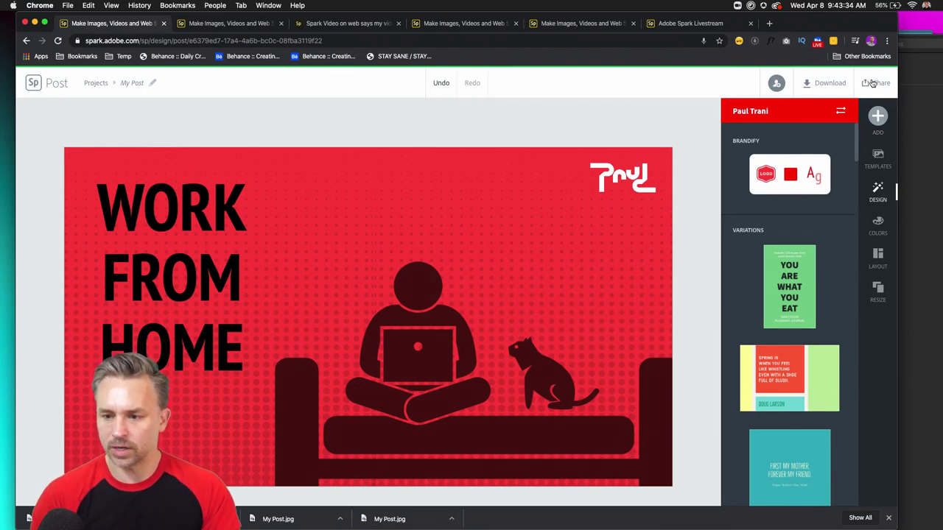
- Enlarge the browser window and download the branded Work From Home post as a JPG
left_click_drag(897, 528, 939, 523)
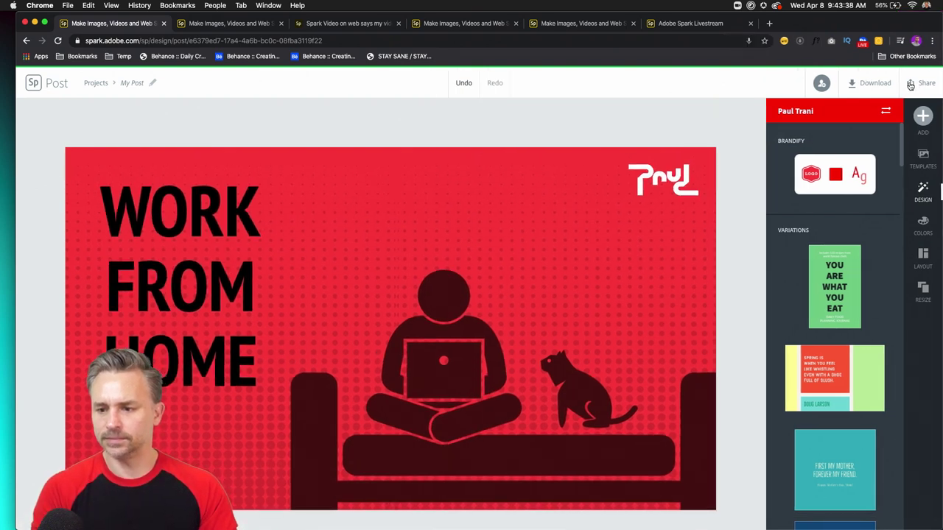
left_click(872, 84)
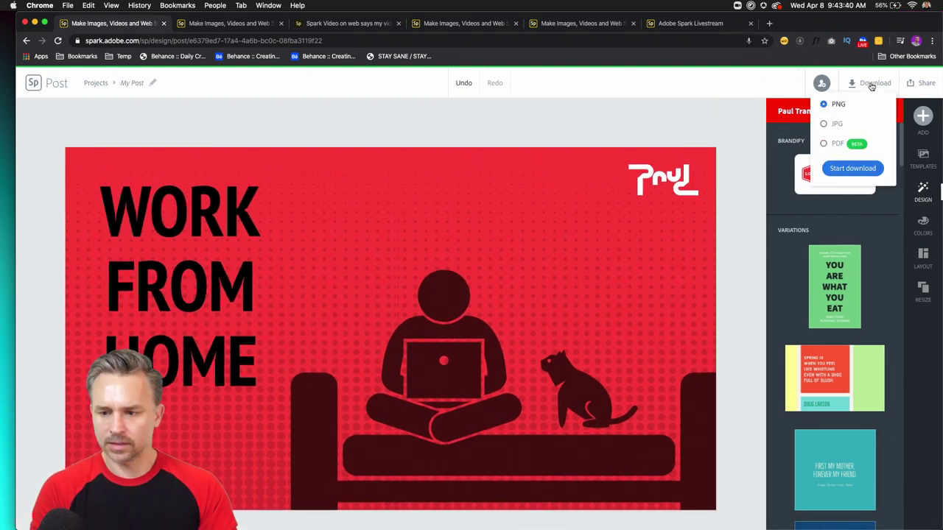
left_click(824, 124)
left_click(847, 169)
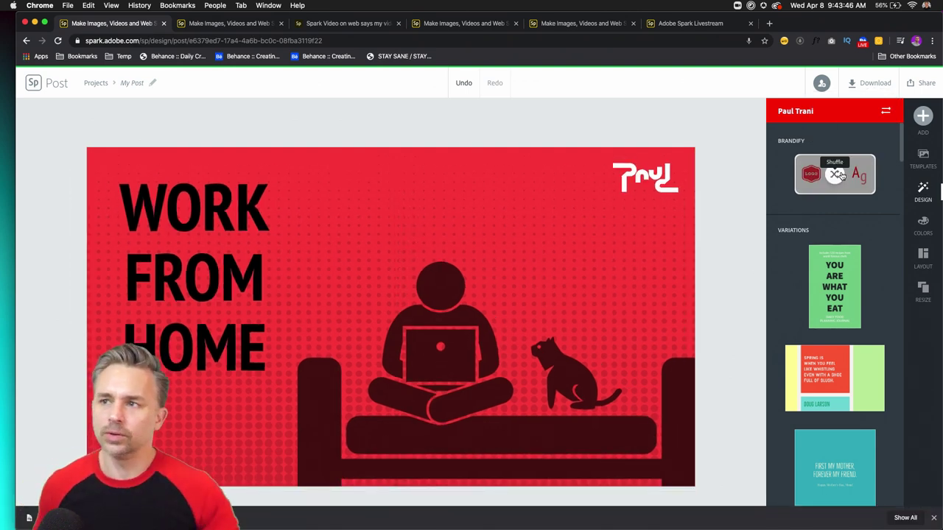
- Replace the WORK FROM HOME headline text with "SURVIVING THE GREAT INDOORS"
left_click(188, 210)
left_click(185, 212)
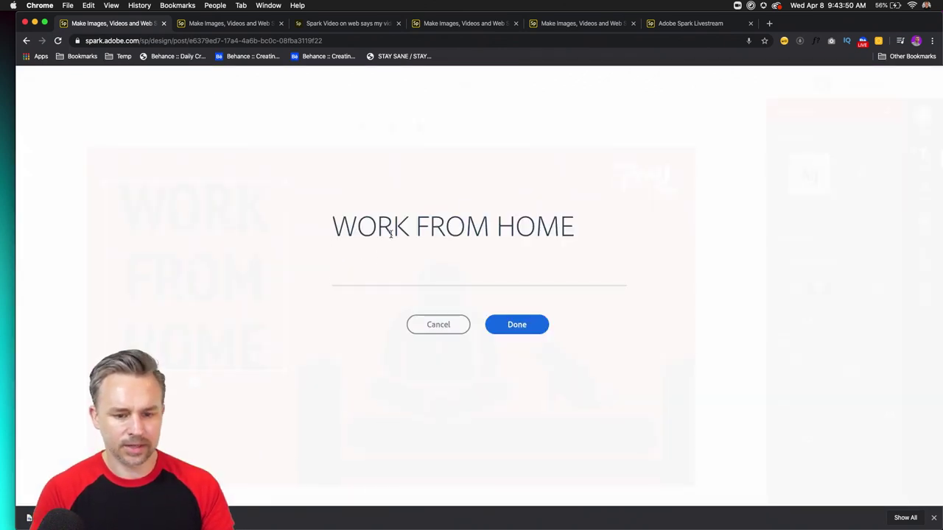
left_click(367, 270)
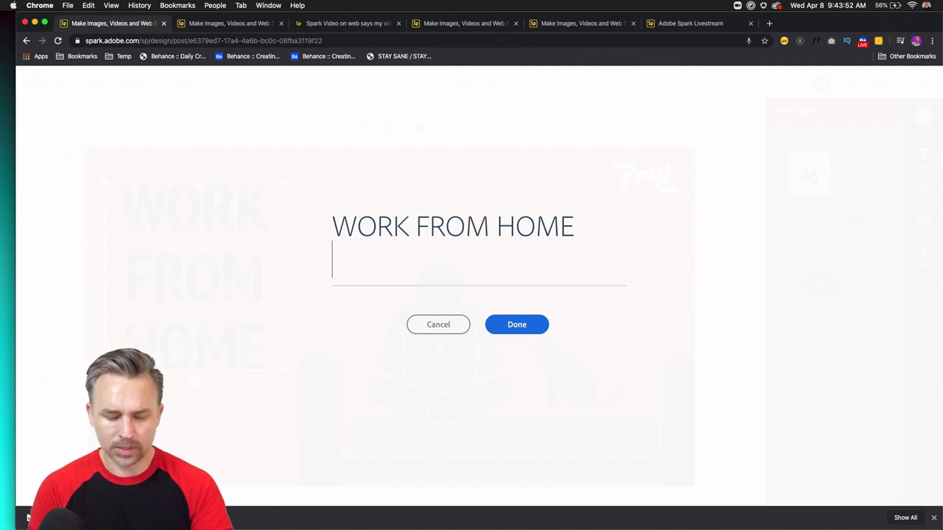
type("Pl")
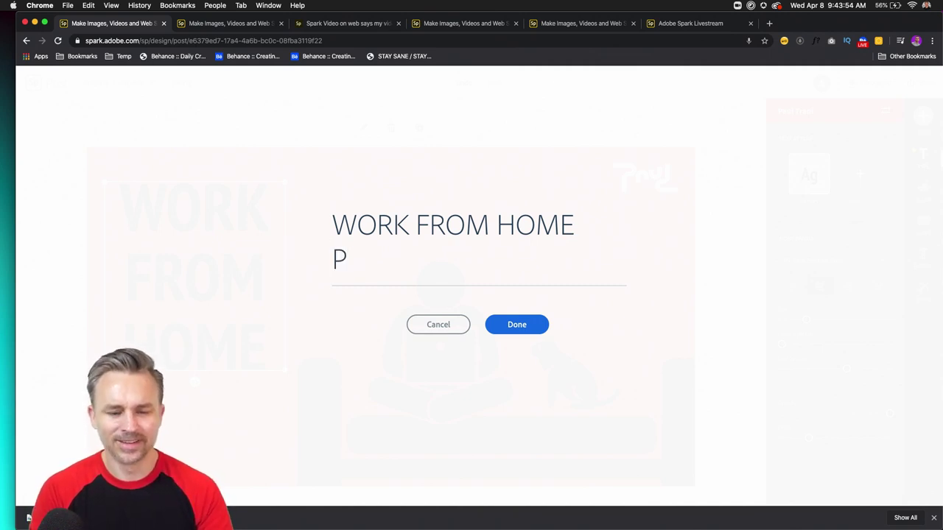
left_click_drag(363, 273, 294, 207)
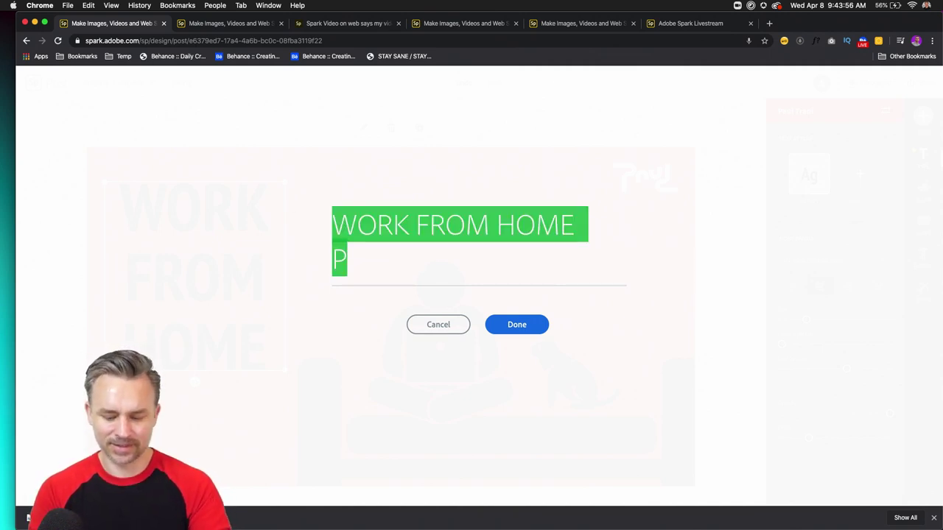
type("THE GRE")
key("BackSpace")
key("BackSpace")
key("BackSpace")
key("BackSpace")
key("BackSpace")
key("BackSpace")
type("SURVIVING THE GREAT INDOORS")
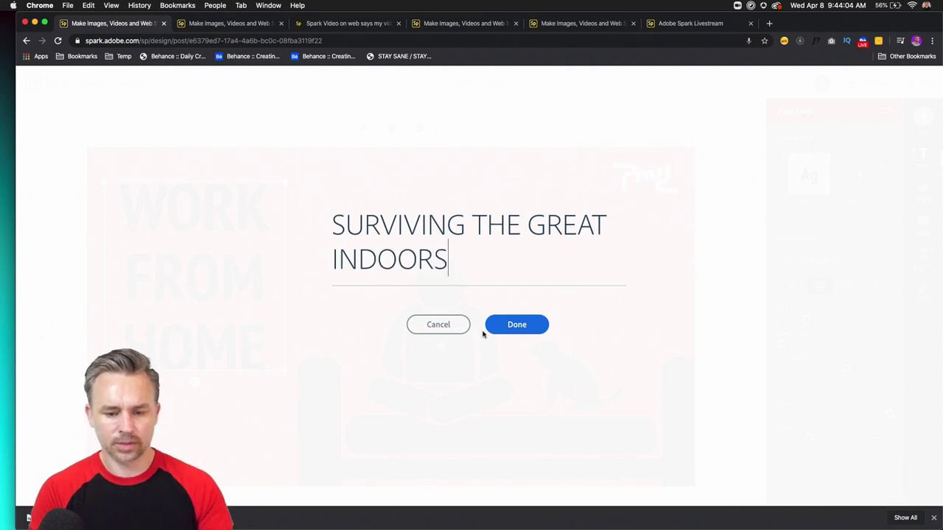
left_click(513, 328)
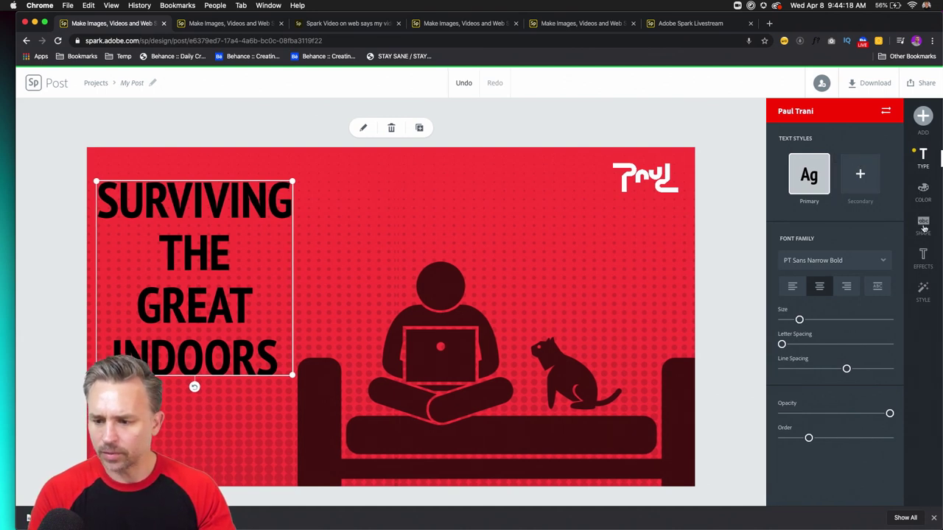
- Restyle the headline with a suggested text style that uses the italic Old Standard font and justified lines
left_click(924, 296)
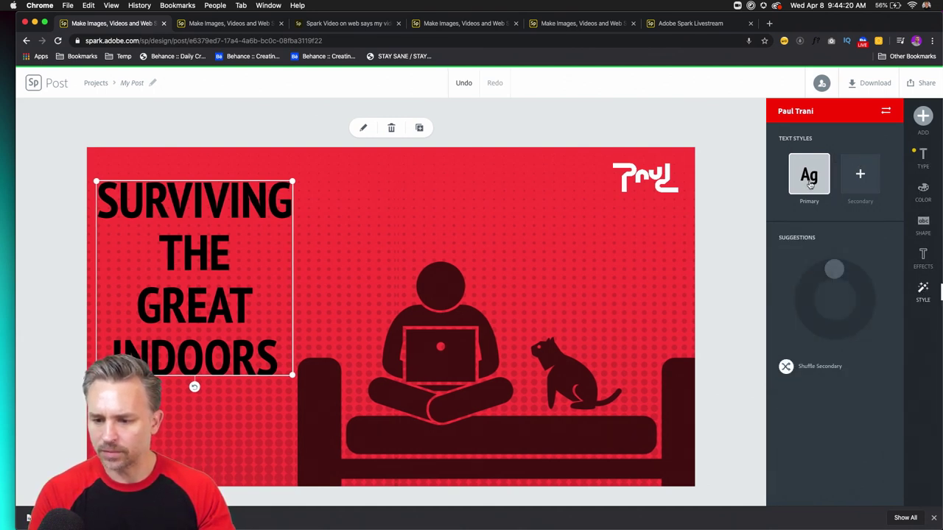
left_click_drag(832, 276, 819, 324)
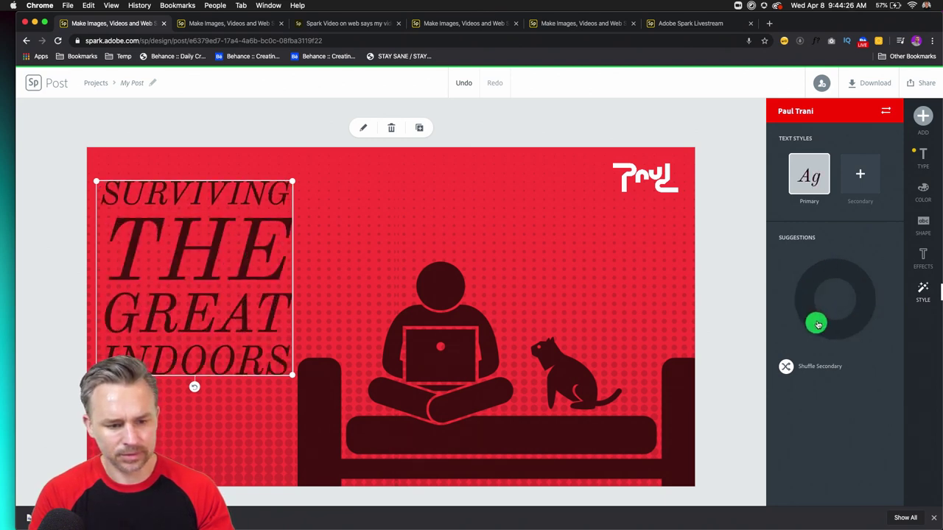
left_click_drag(454, 341, 366, 299)
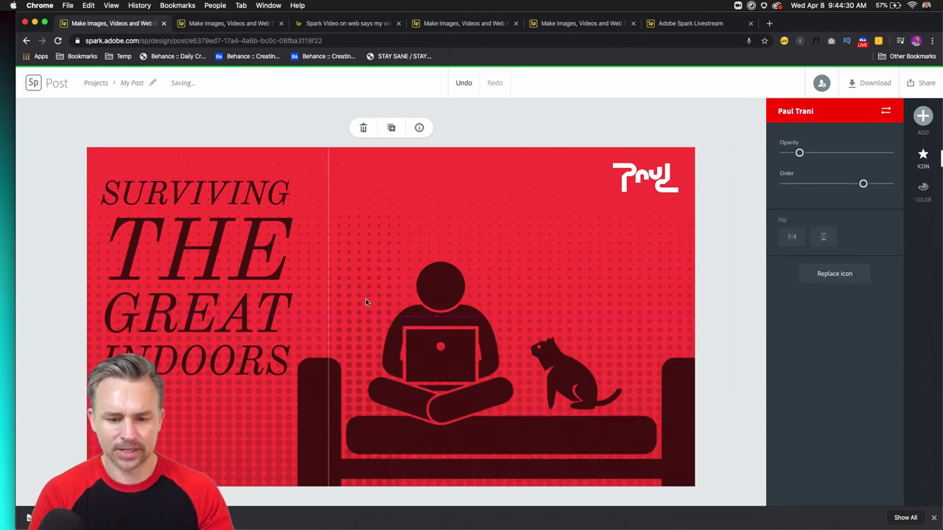
key("super+z")
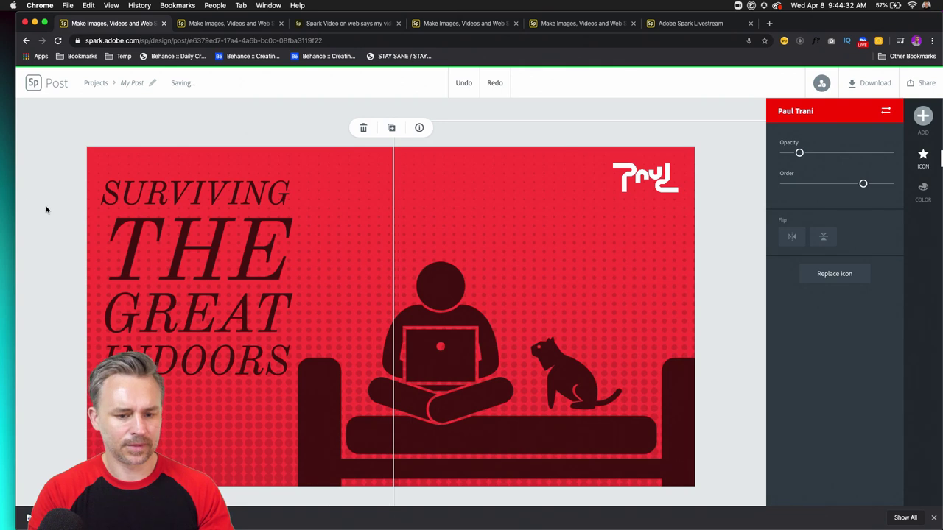
key("super+z")
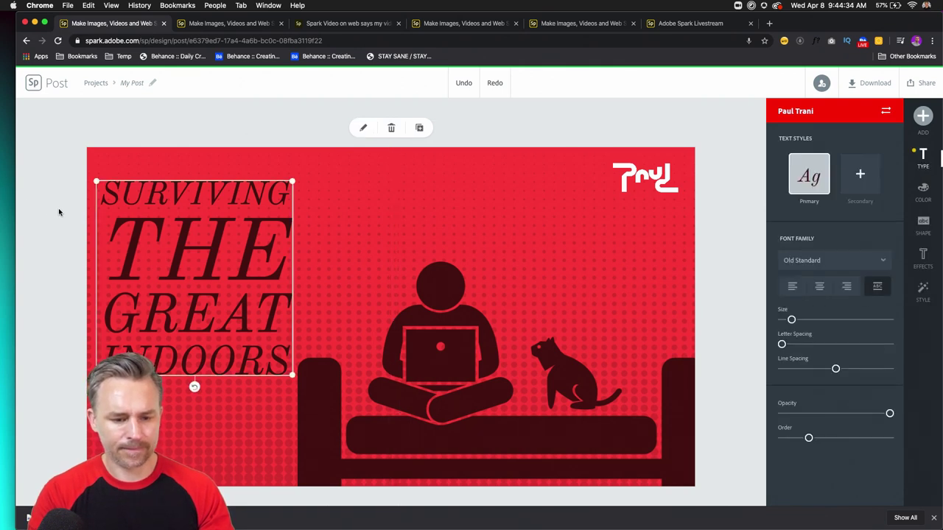
key("super+z")
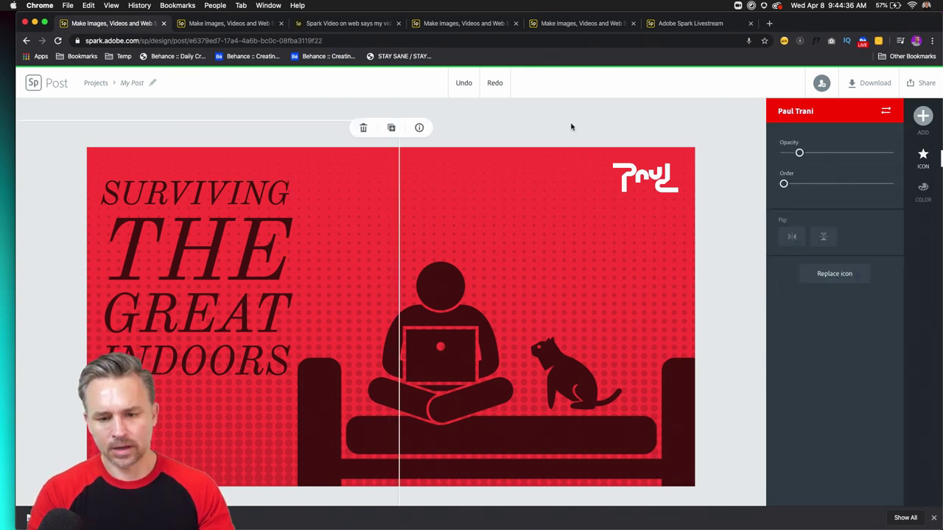
key("super+z")
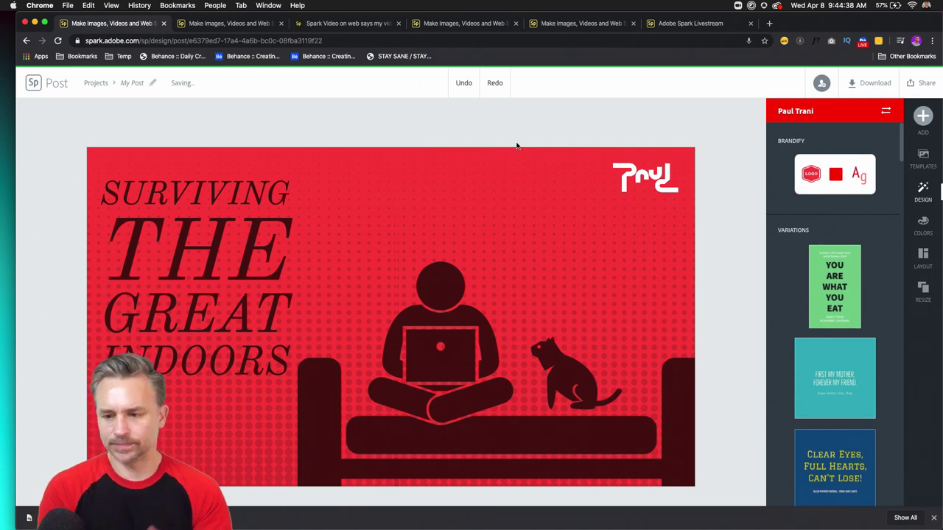
- Download the updated post and rename the project "Great Indoors Promo"
left_click(868, 86)
left_click(844, 170)
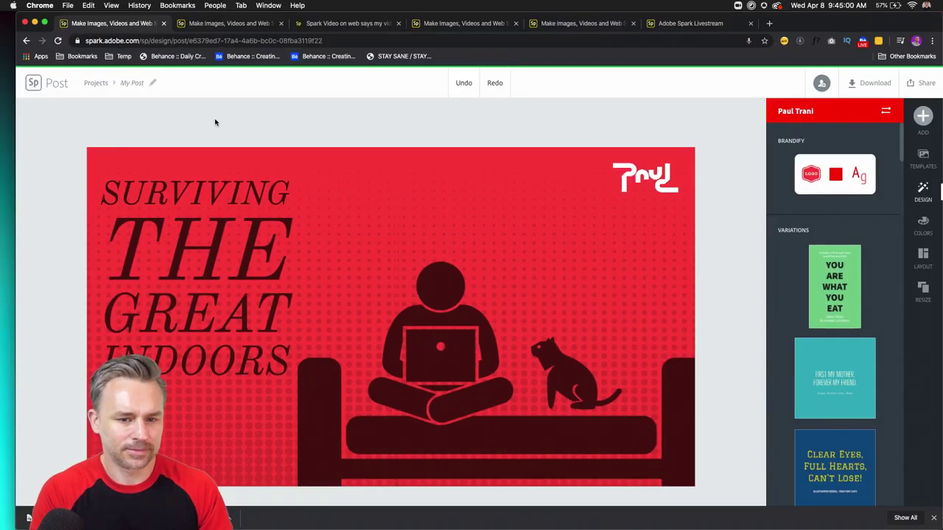
left_click(129, 82)
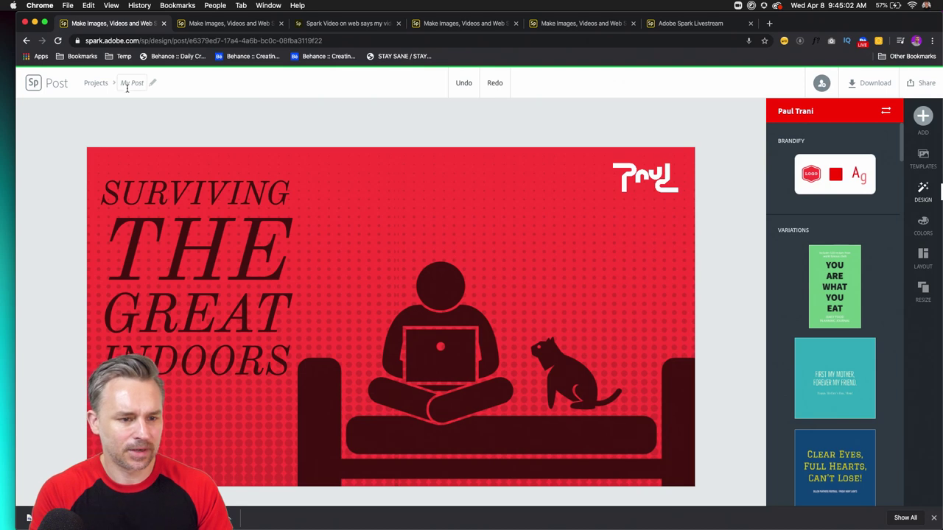
type("GREAT")
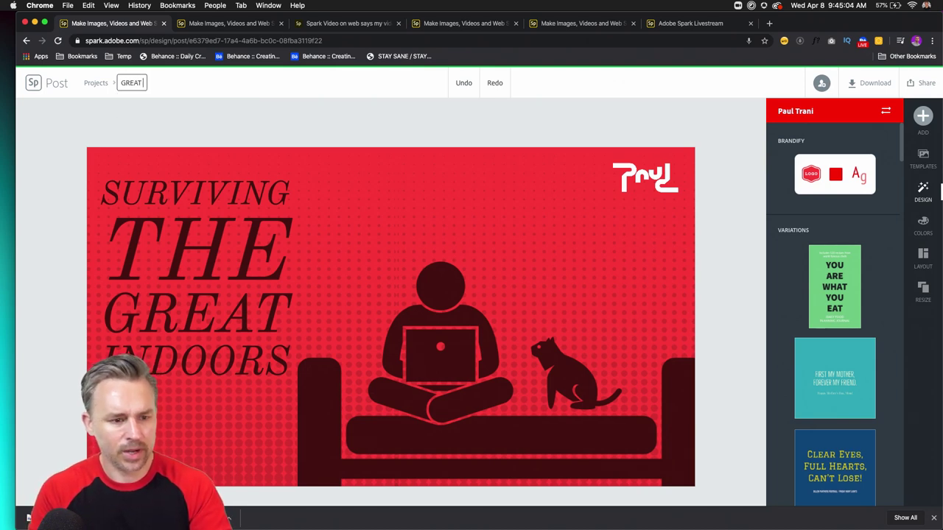
key("BackSpace")
key("BackSpace")
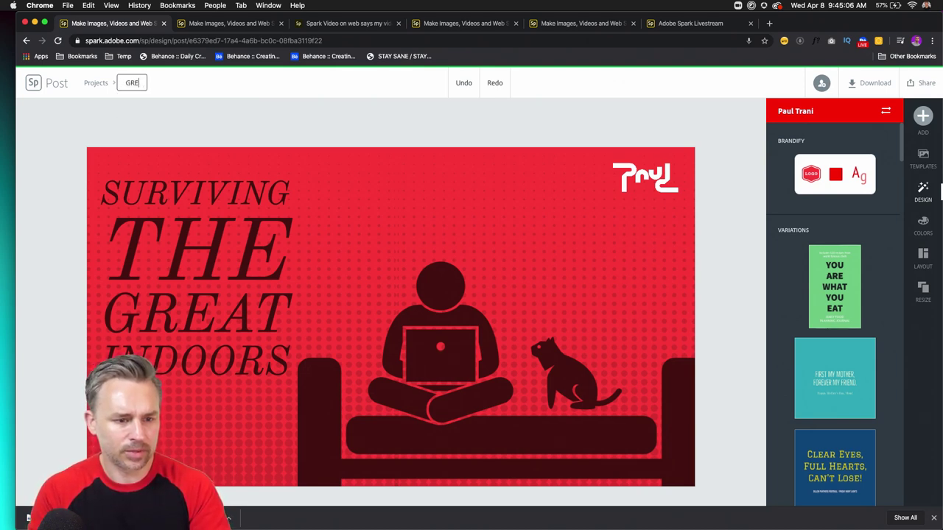
type("at Indoor")
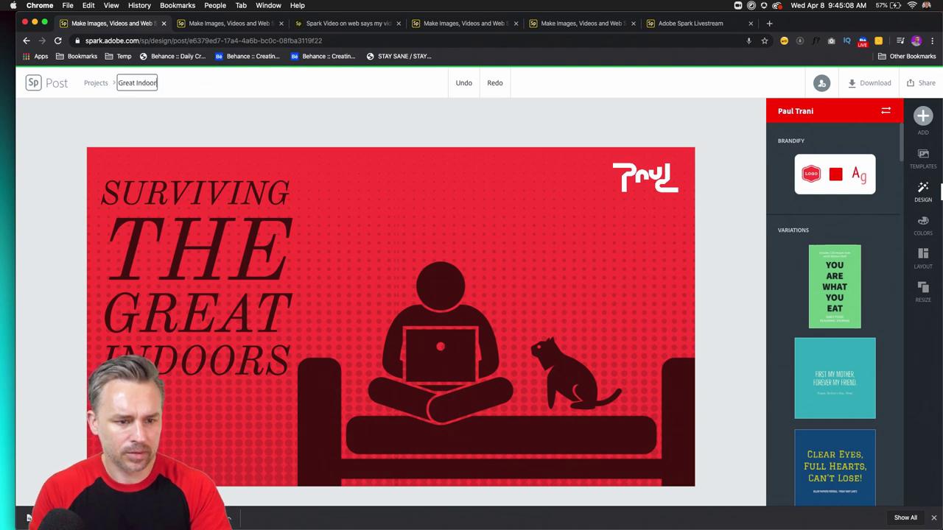
type("s Promo")
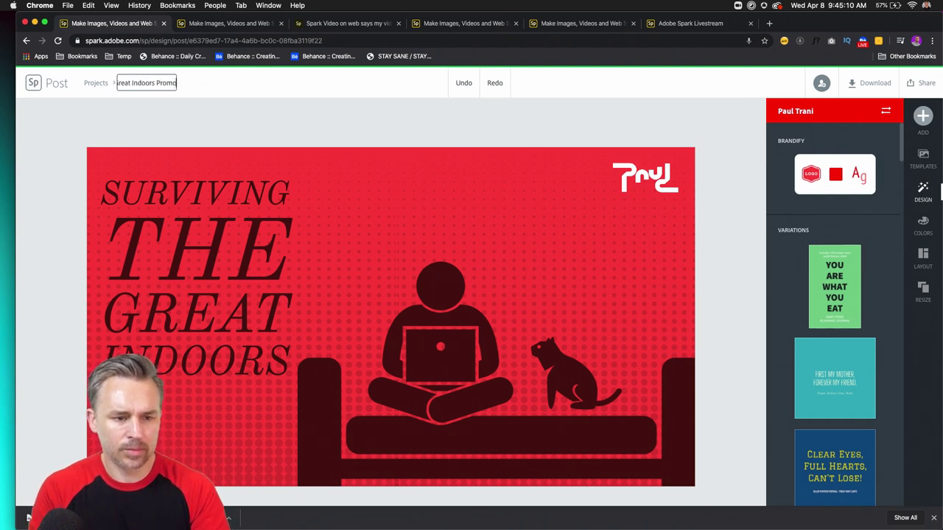
key("Return")
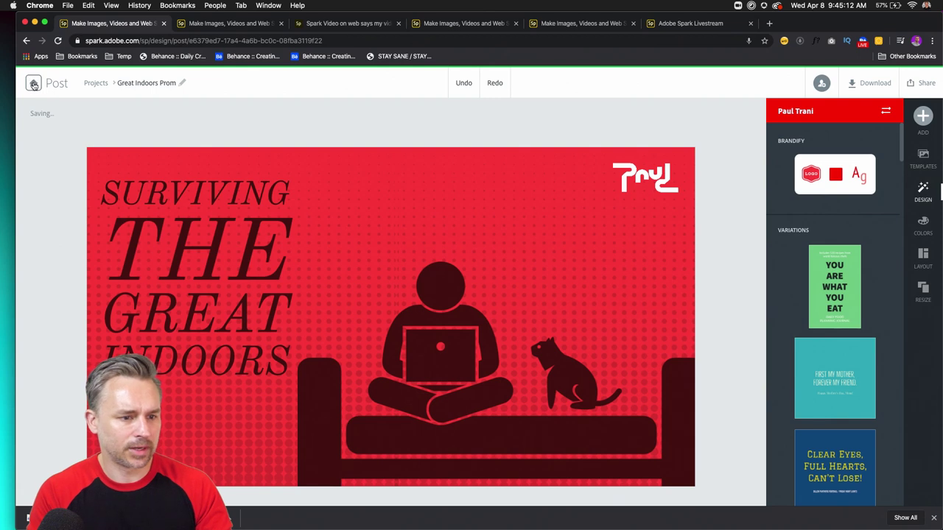
- Return to the home page and look over the recent projects and suggested templates
left_click(31, 83)
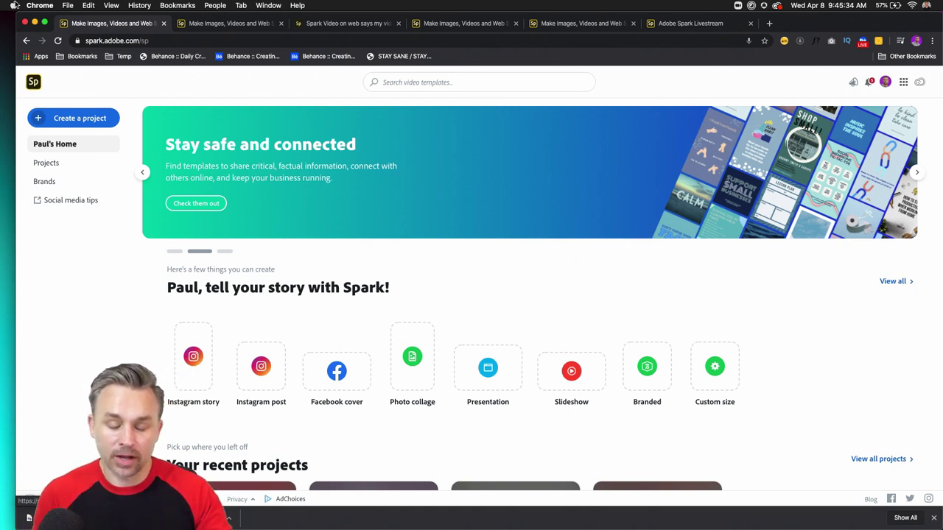
mouse_move(309, 525)
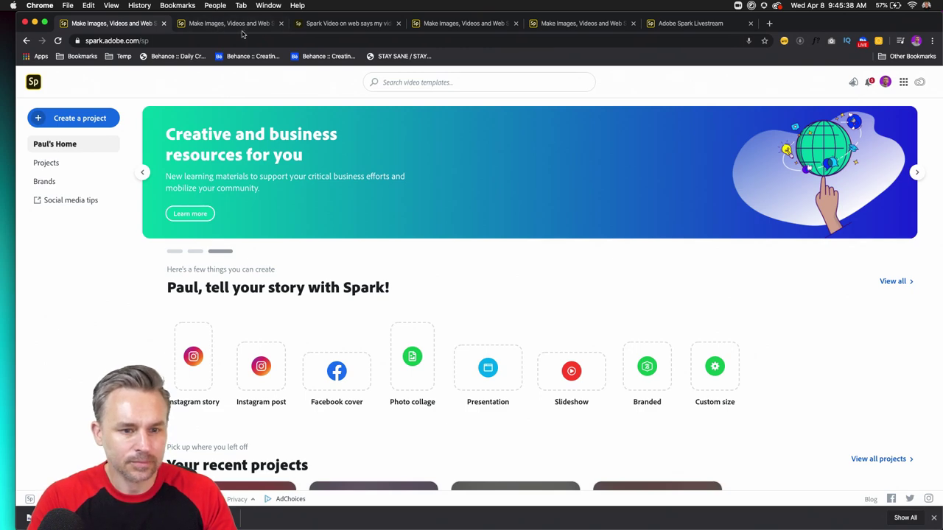
scroll(231, 295, "down", 5)
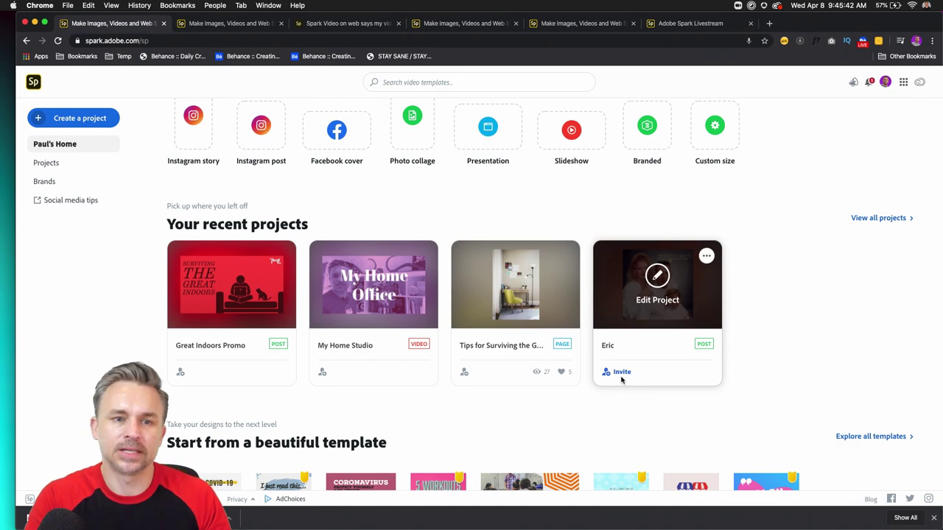
scroll(623, 386, "down", 3)
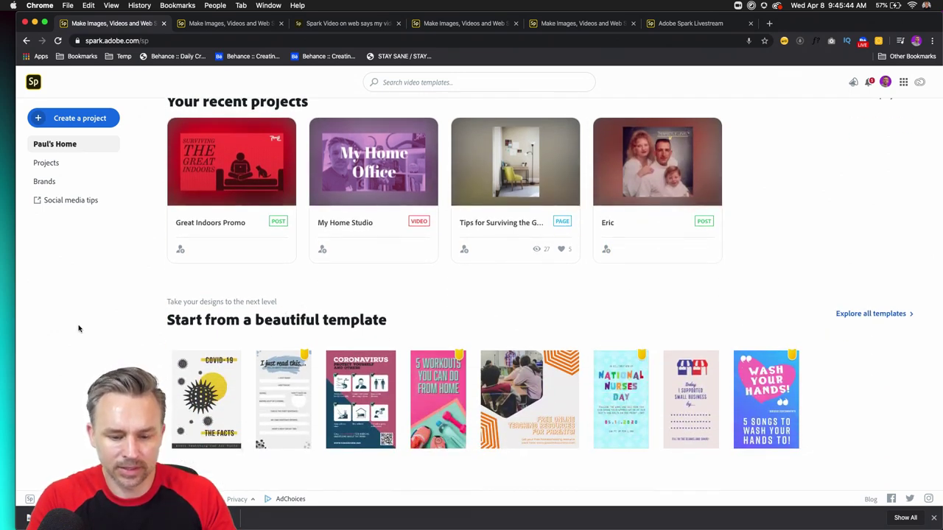
- Browse the full template gallery and filter it by the social category
left_click(858, 316)
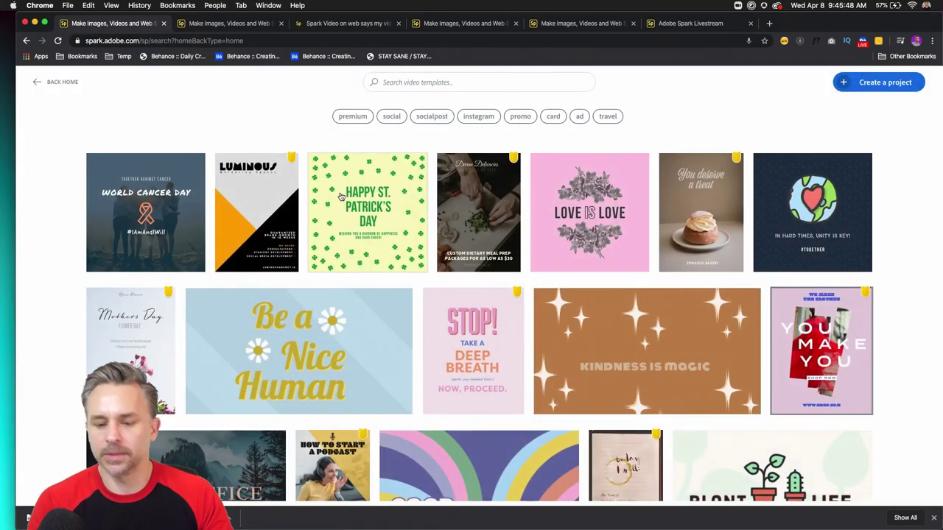
scroll(336, 206, "down", 10)
scroll(336, 206, "down", 5)
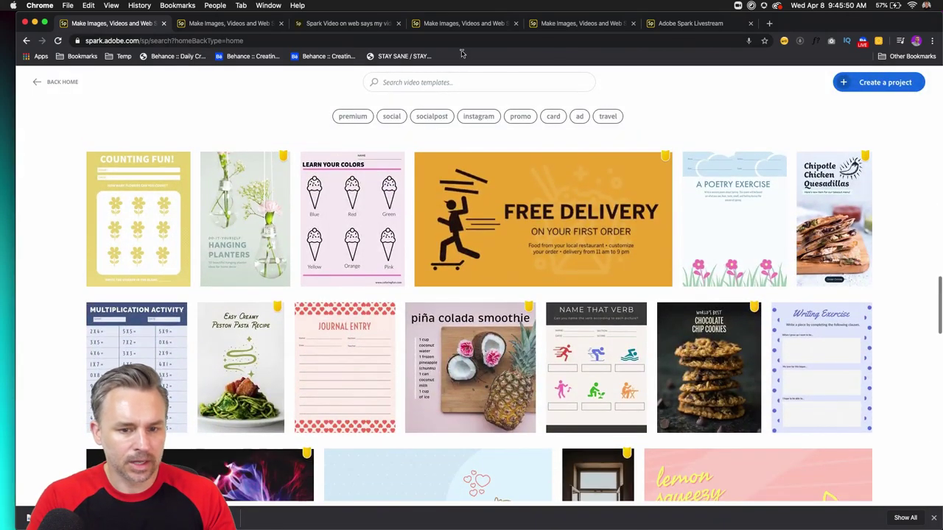
left_click(415, 83)
left_click(262, 106)
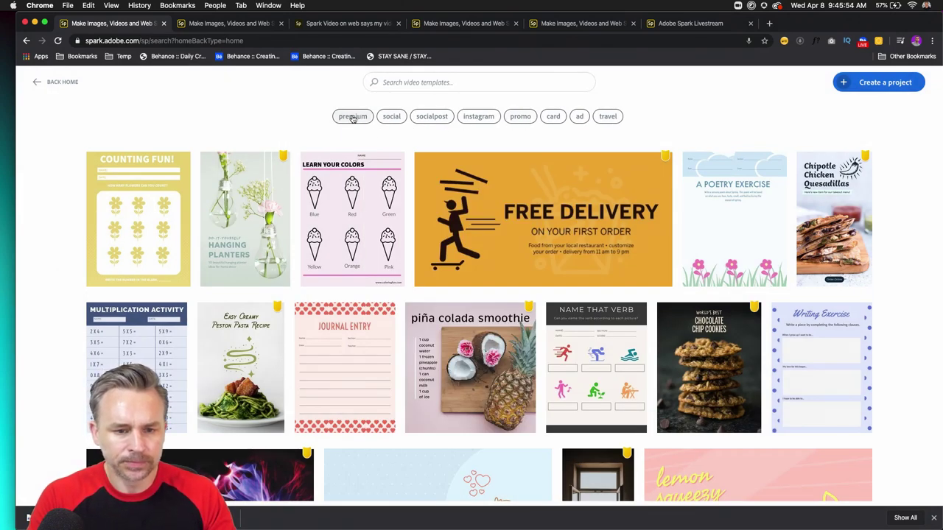
left_click(393, 117)
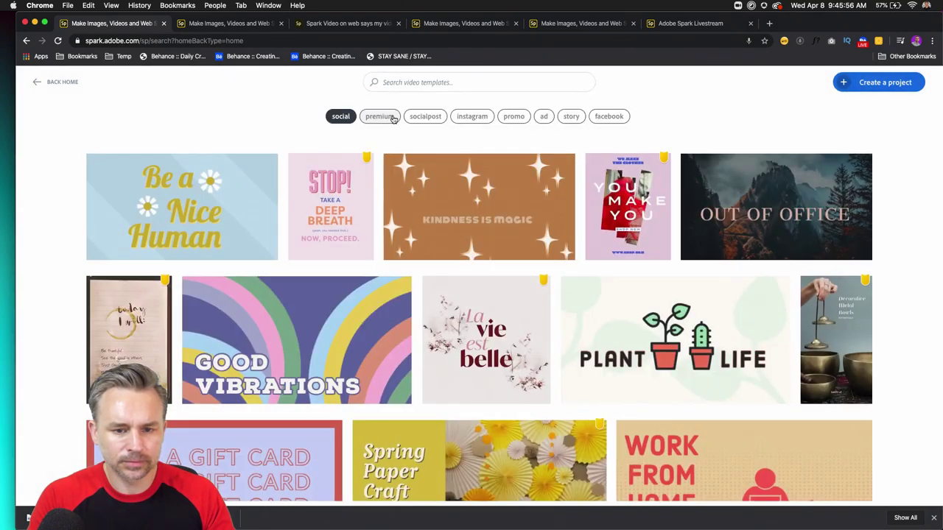
- Reopen the full template gallery from the home page and search it for "design"
left_click(38, 83)
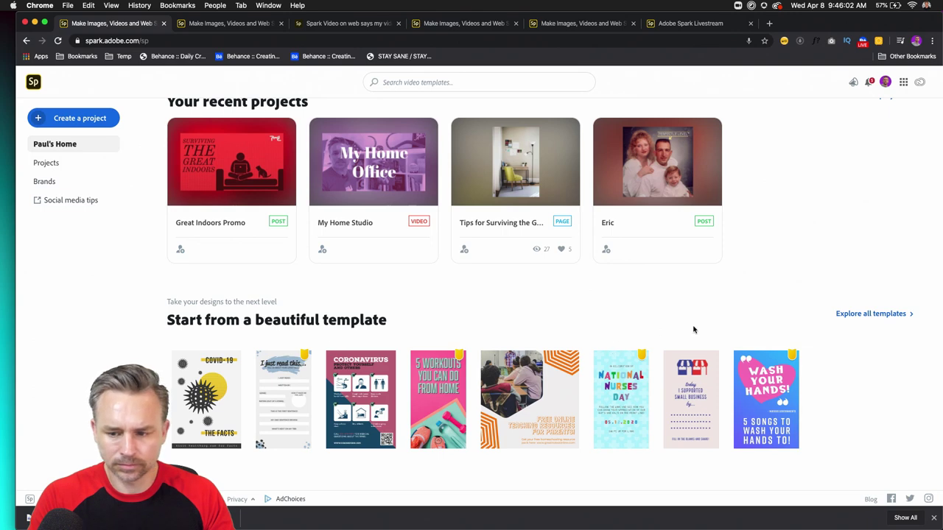
left_click(861, 314)
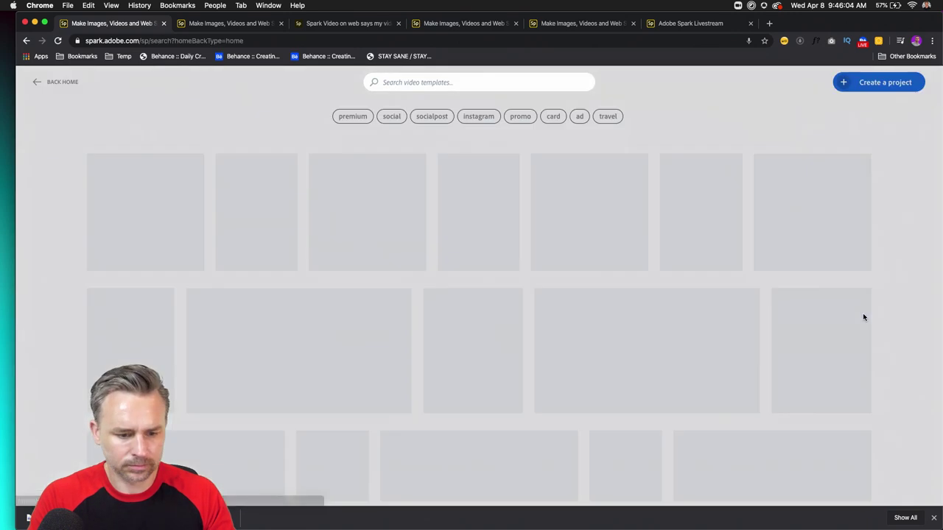
left_click(410, 83)
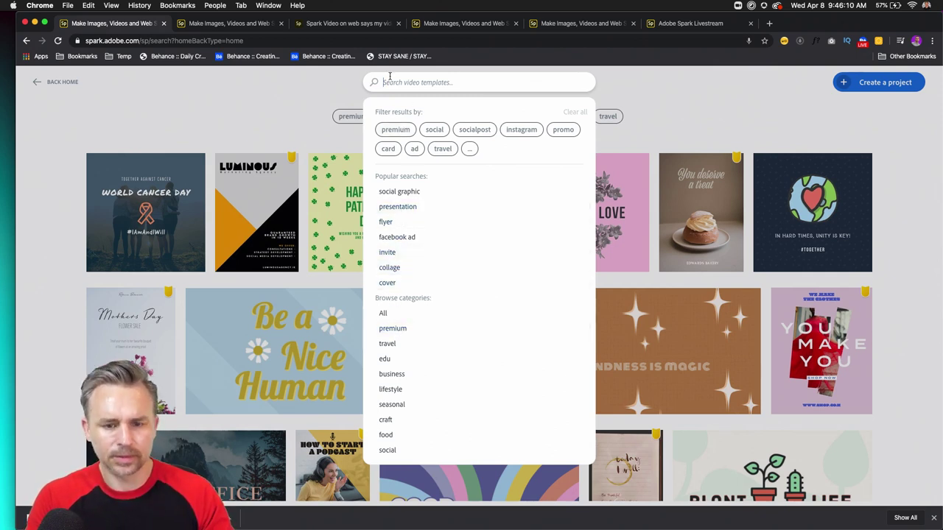
type("design")
key("Return")
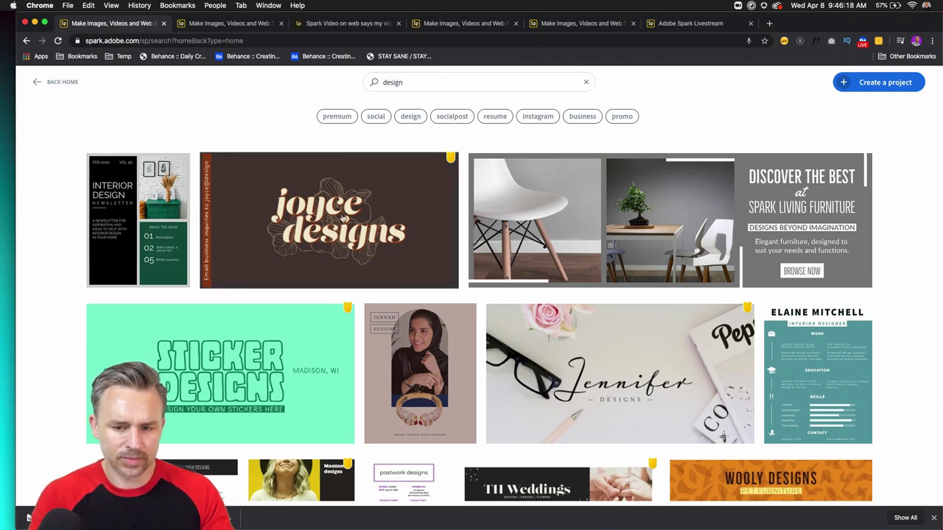
- Create a new post from the green Sticker Designs template in the design search results
scroll(315, 214, "down", 3)
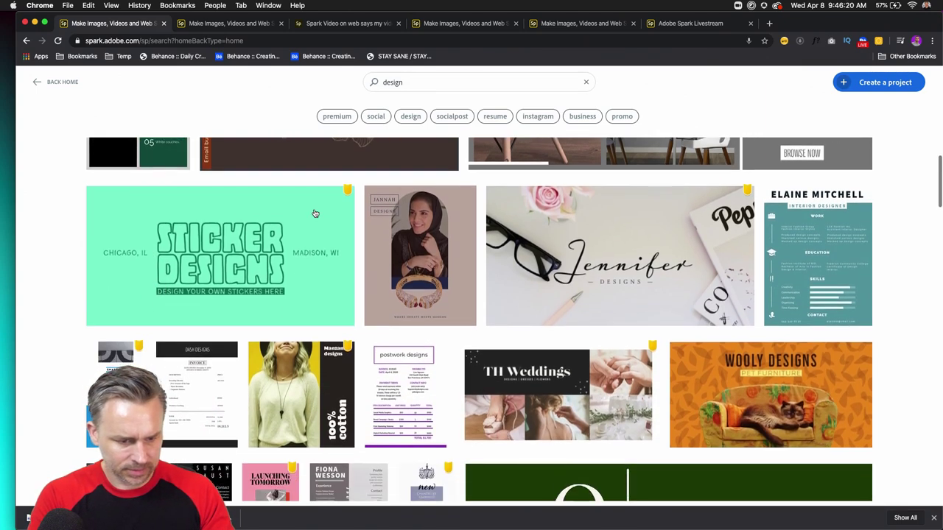
left_click(267, 245)
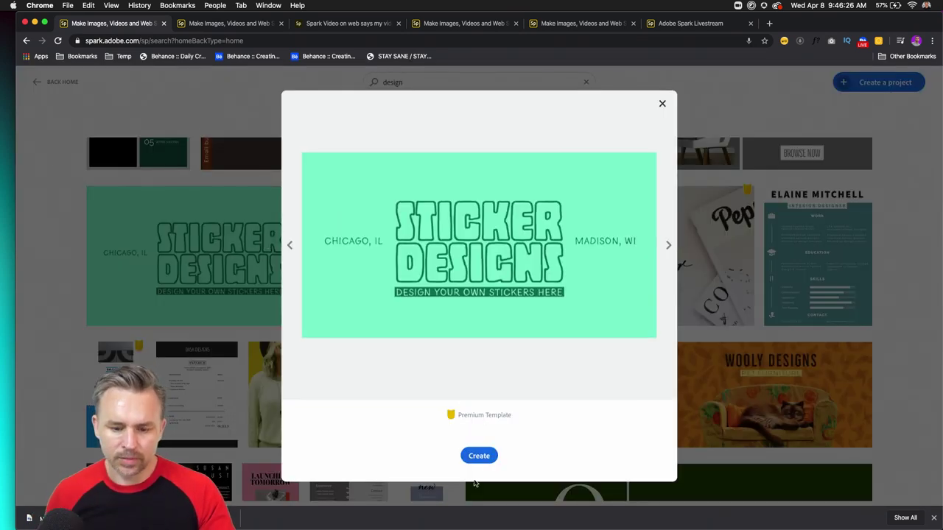
left_click(479, 456)
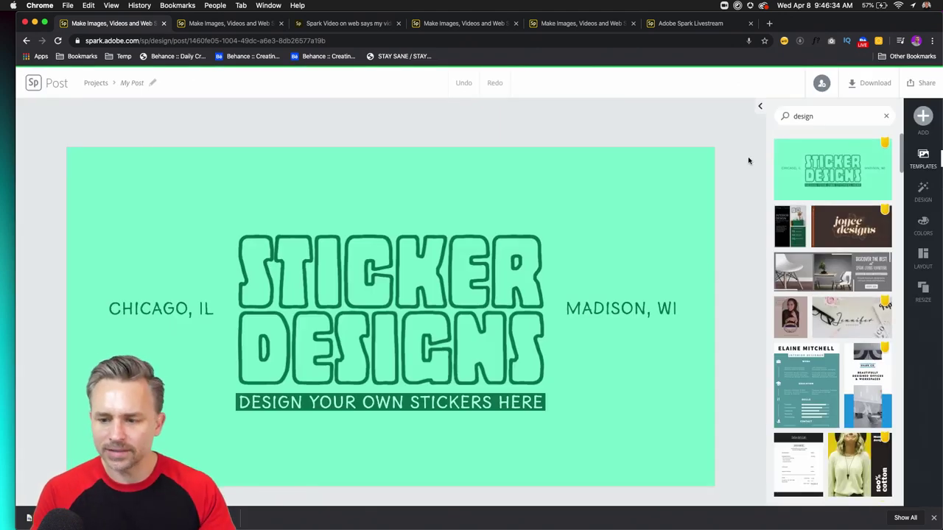
- Apply the personal brand's logo, colors and fonts to the sticker designs post with Brandify
left_click(929, 198)
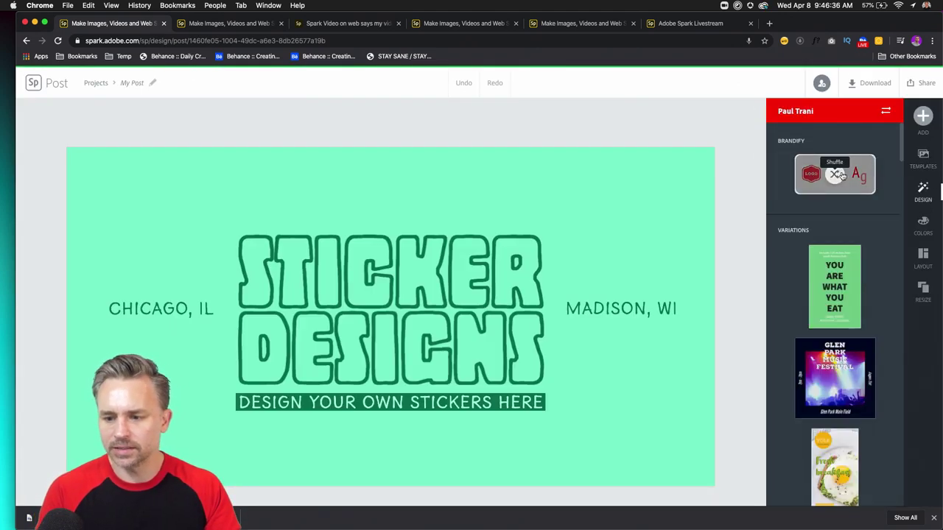
left_click(842, 175)
mouse_move(850, 177)
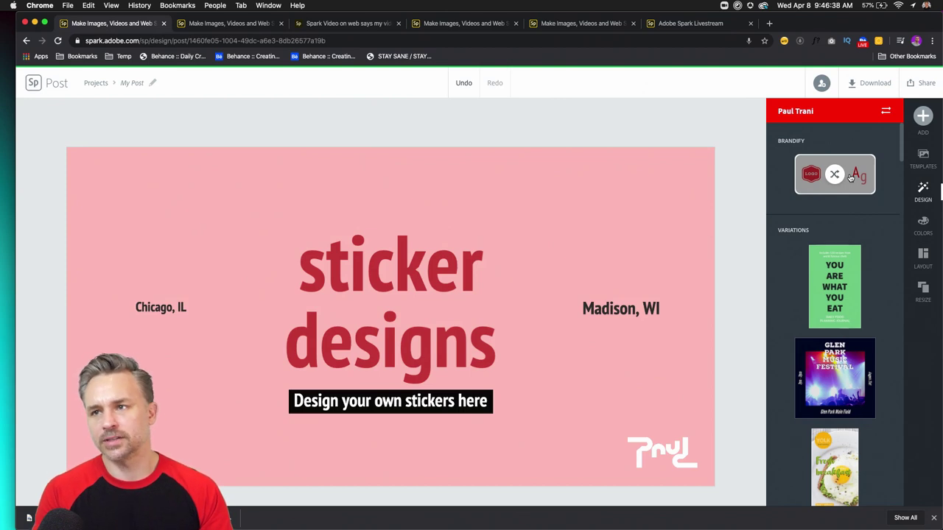
- Set the sticker designs title's font to Bebas Neue Regular and move the title slightly upward
left_click(435, 294)
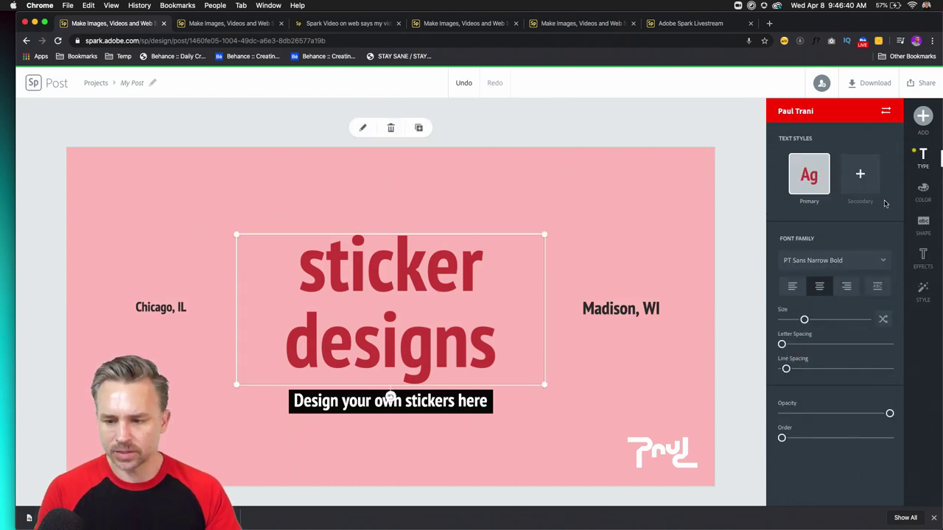
left_click(814, 264)
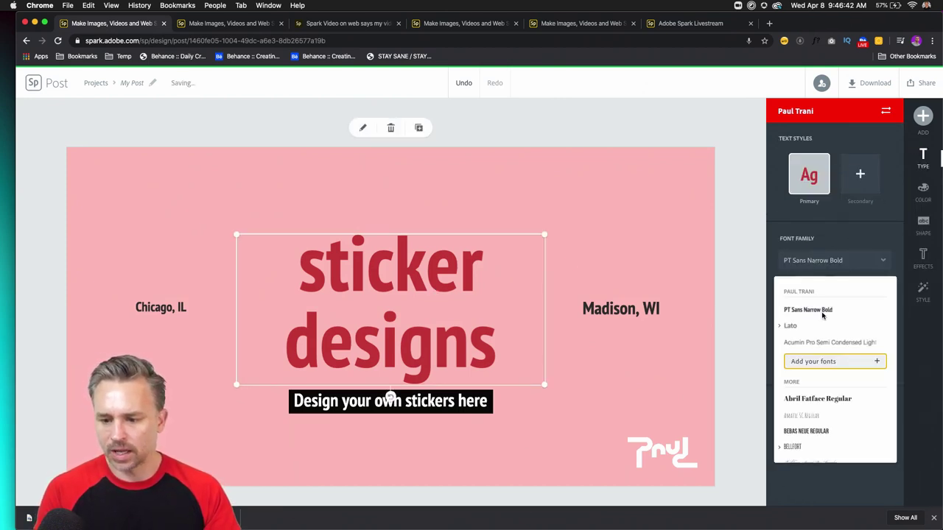
scroll(805, 399, "down", 1)
left_click(806, 387)
left_click_drag(338, 285, 342, 268)
- Try to replace the "Chicago, IL" text with new wording
left_click(151, 309)
left_click(148, 309)
key("super+a")
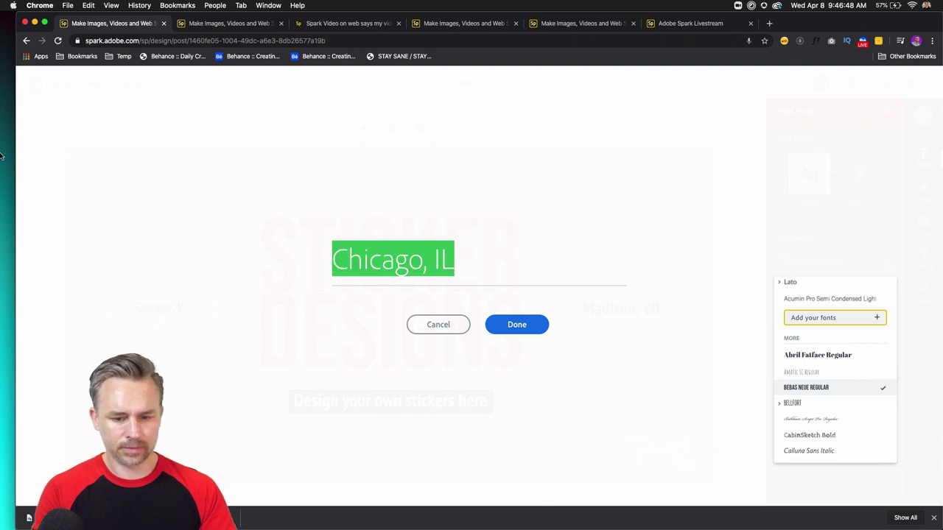
type("D")
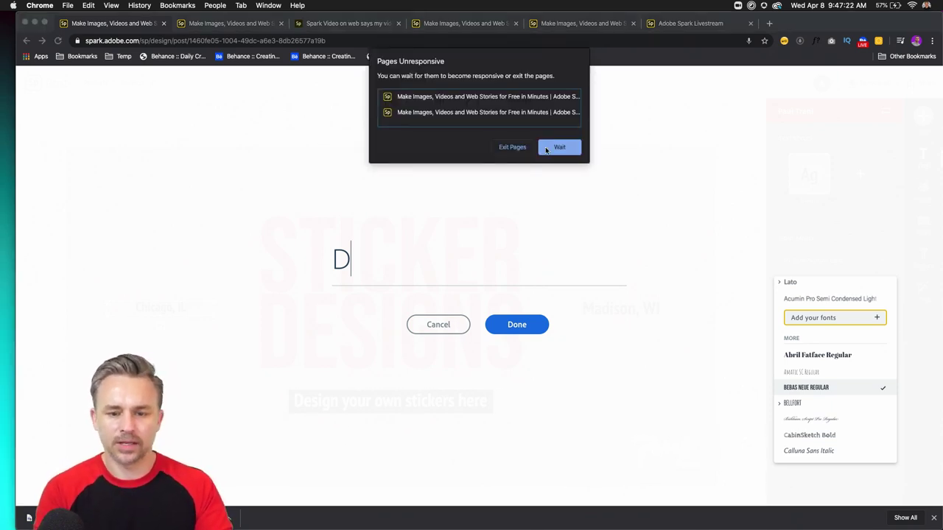
- Exit the unresponsive pages and load the Spark home page in the crashed tab
left_click(512, 147)
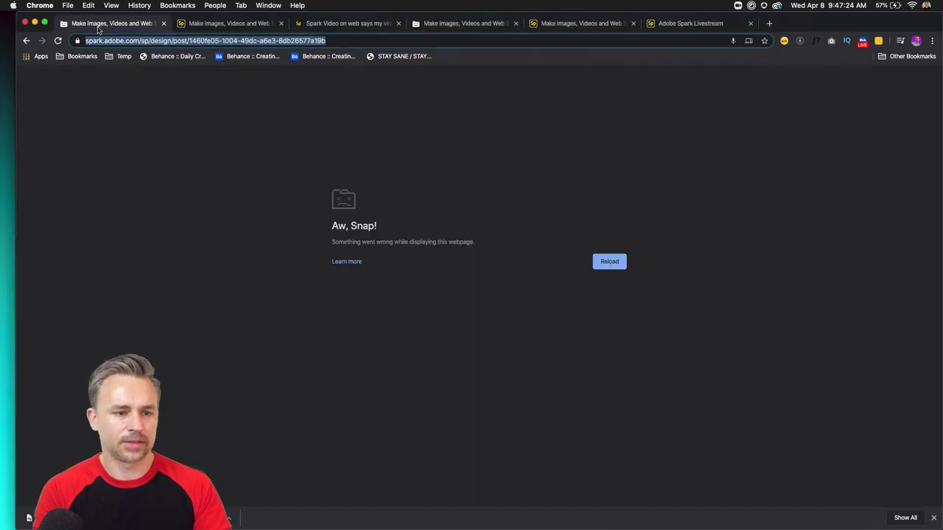
left_click(132, 41)
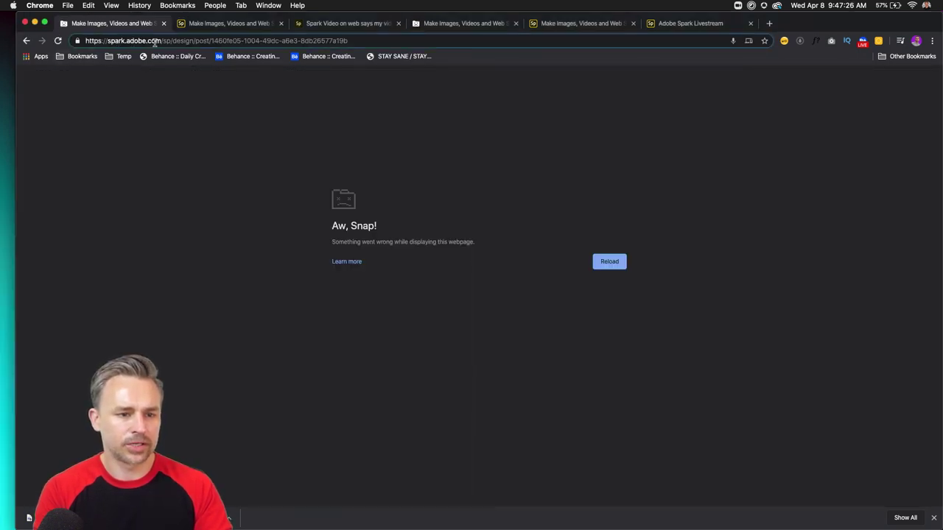
key("super+shift+Right")
key("BackSpace")
key("Return")
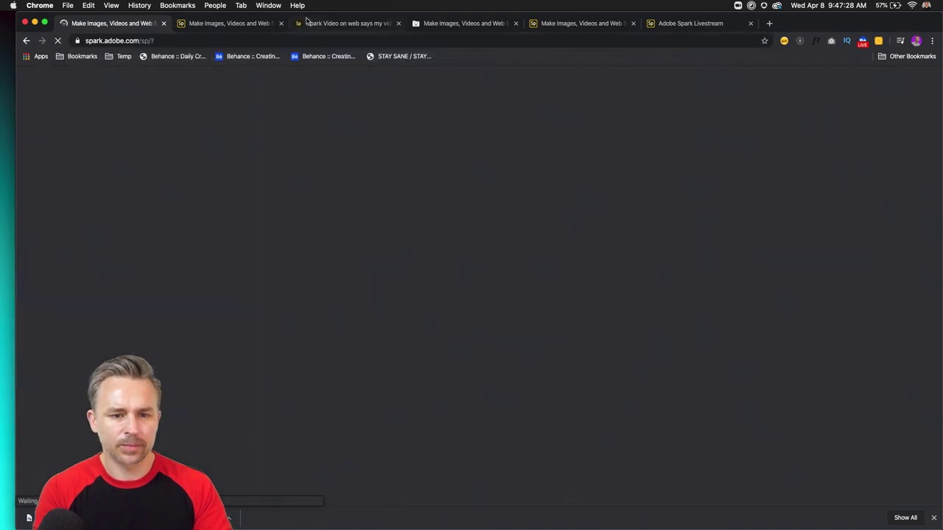
- Close all the other browser tabs, including the Adobe Spark Livestream page, keeping only the Spark home page
left_click(284, 26)
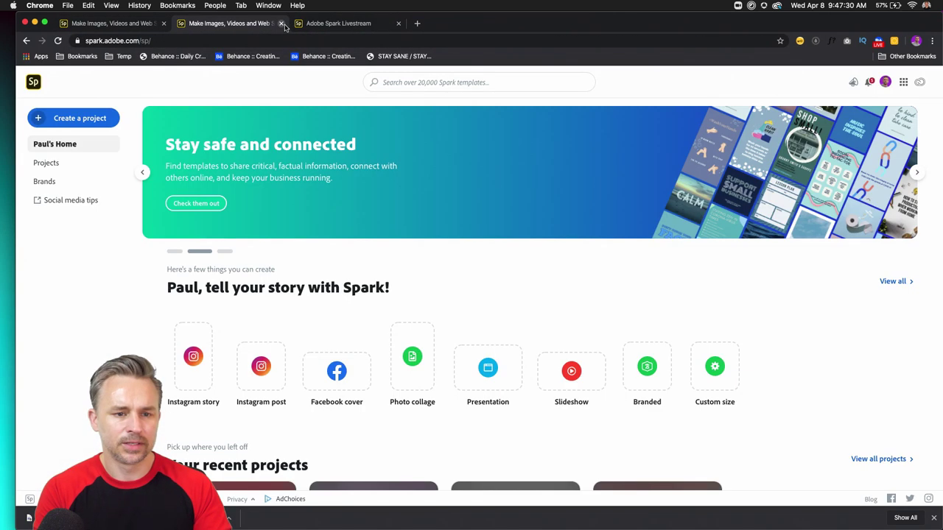
left_click(284, 26)
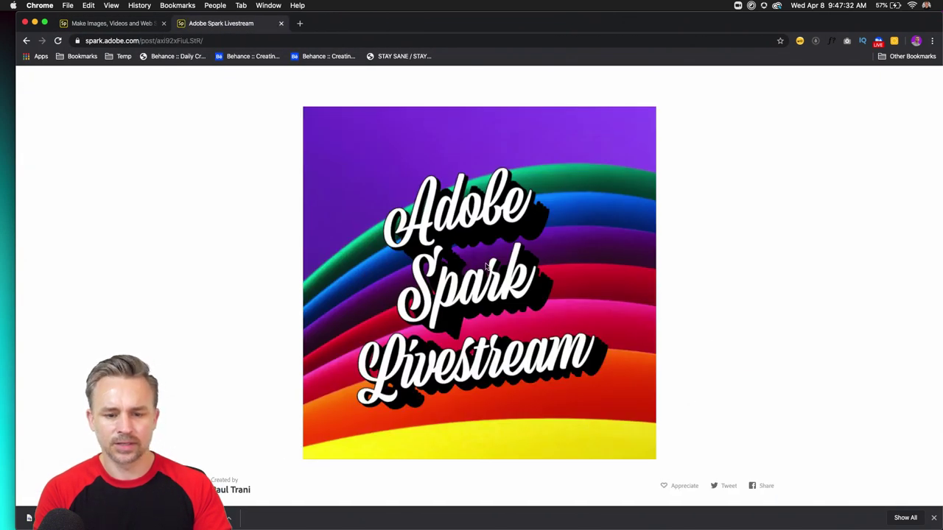
left_click(281, 22)
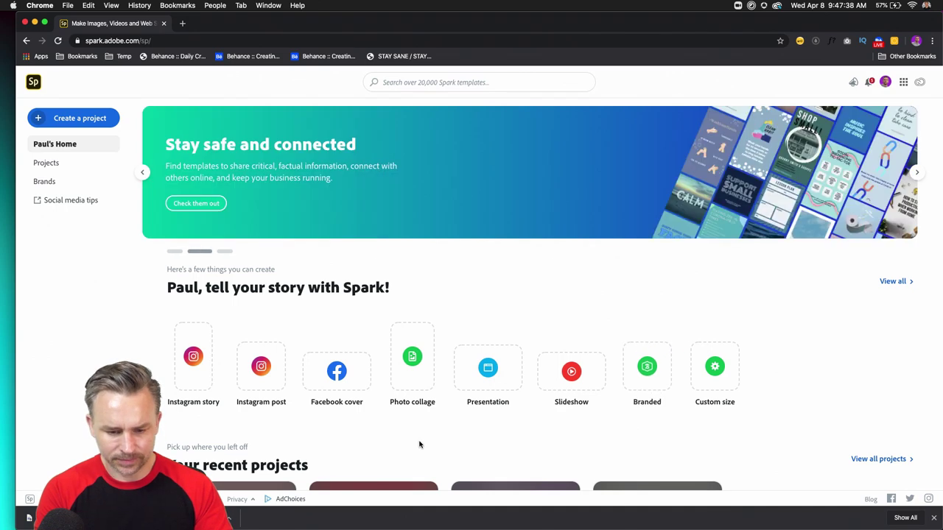
scroll(419, 444, "down", 3)
left_click(261, 250)
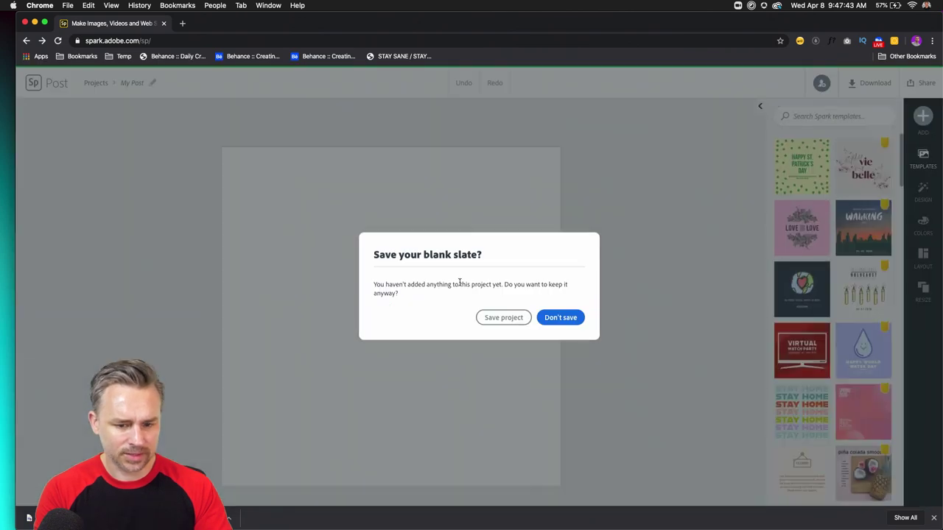
left_click(551, 317)
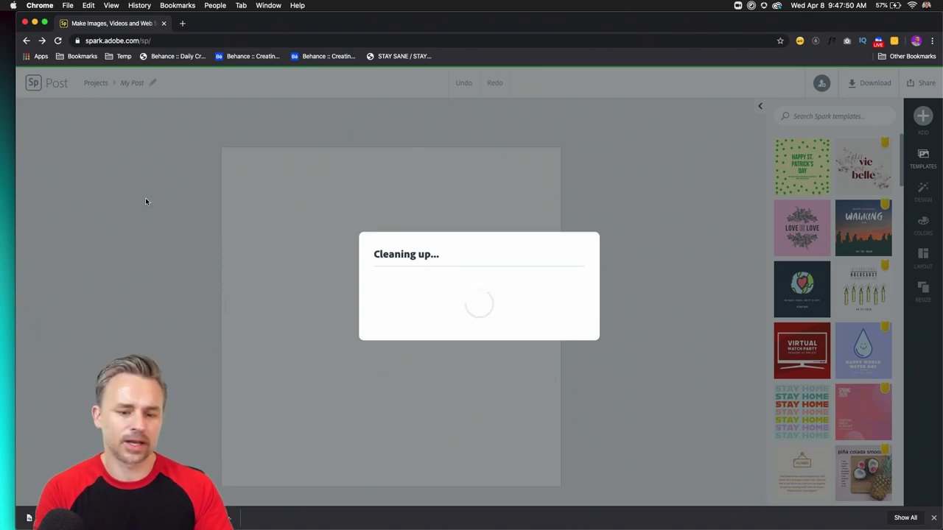
- Reopen the sticker designs post from the recent projects on the home page
scroll(114, 317, "down", 5)
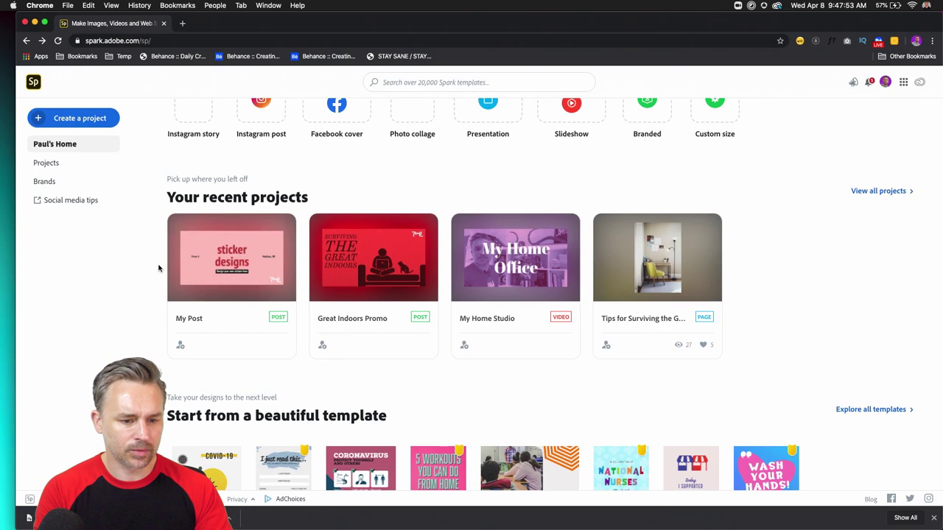
left_click(200, 280)
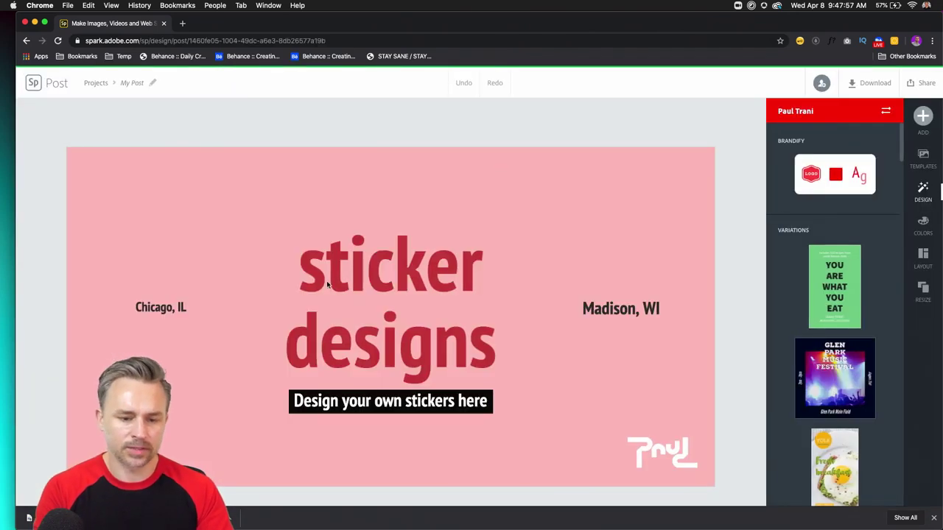
- Change the sticker designs title to Bebas Neue Regular and raise it above the tagline
left_click(328, 285)
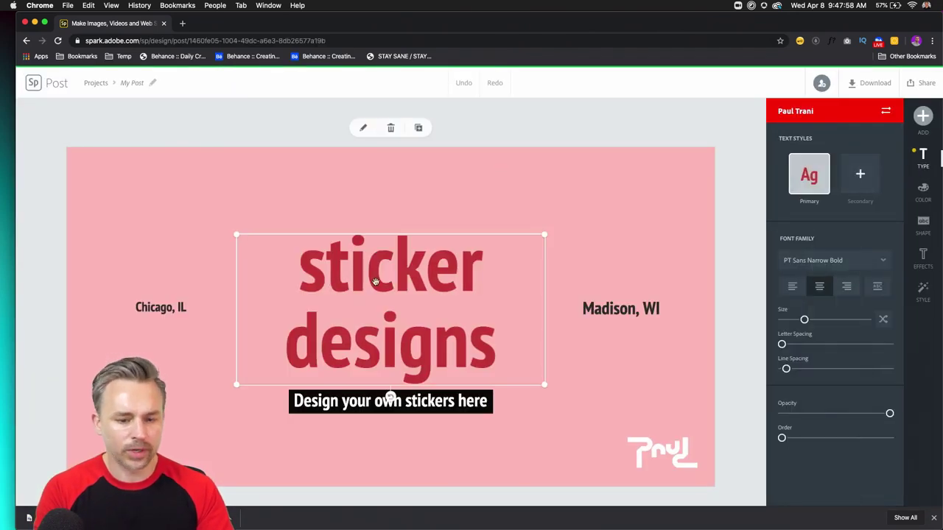
left_click(848, 262)
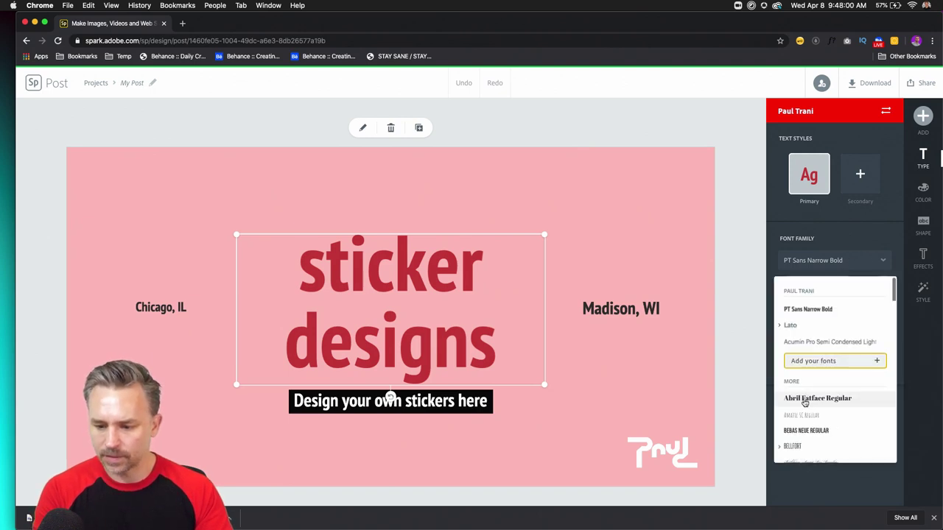
left_click(806, 430)
left_click_drag(334, 294, 334, 274)
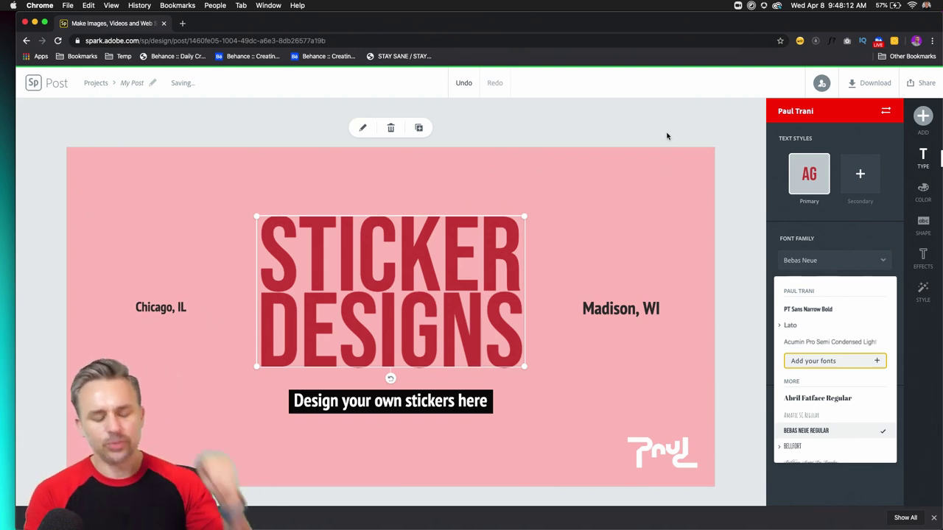
- Reload the post's page, discarding the unsaved changes
left_click(96, 42)
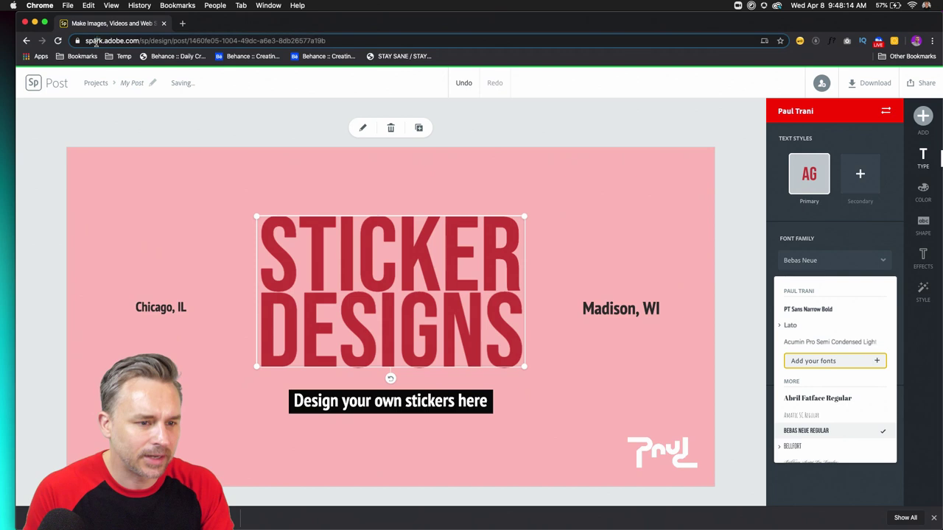
key("Return")
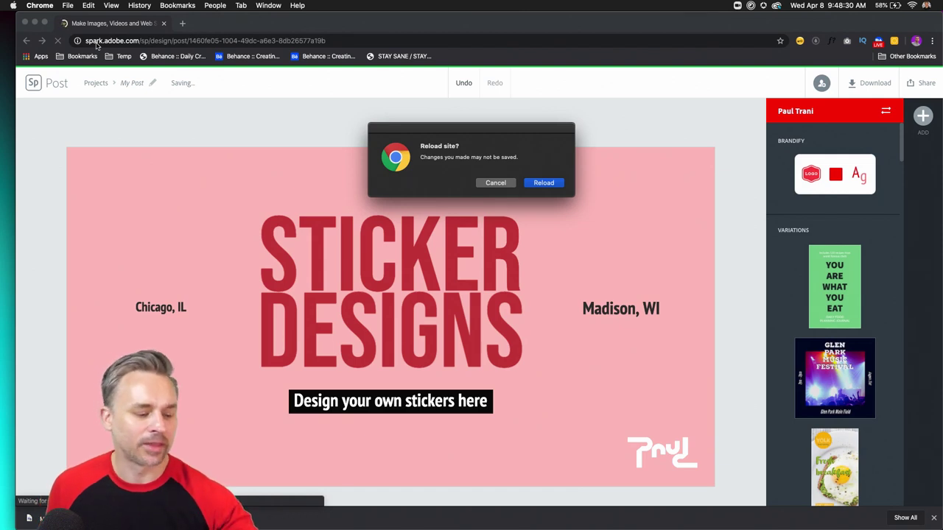
left_click(543, 182)
left_click(129, 40)
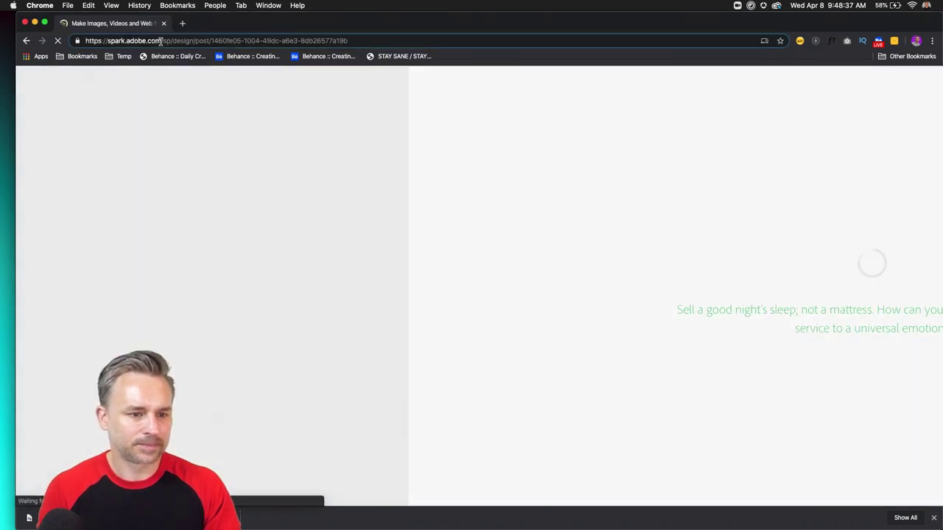
left_click_drag(161, 41, 193, 143)
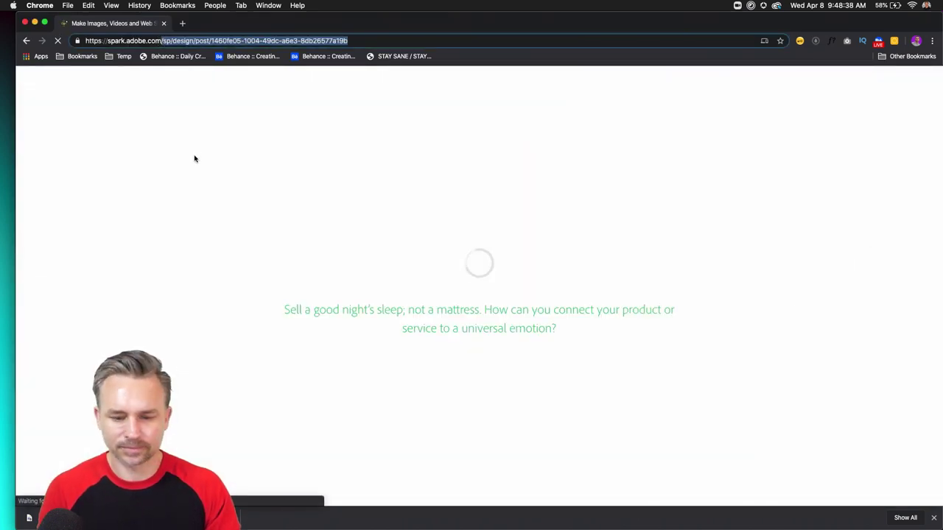
left_click(81, 228)
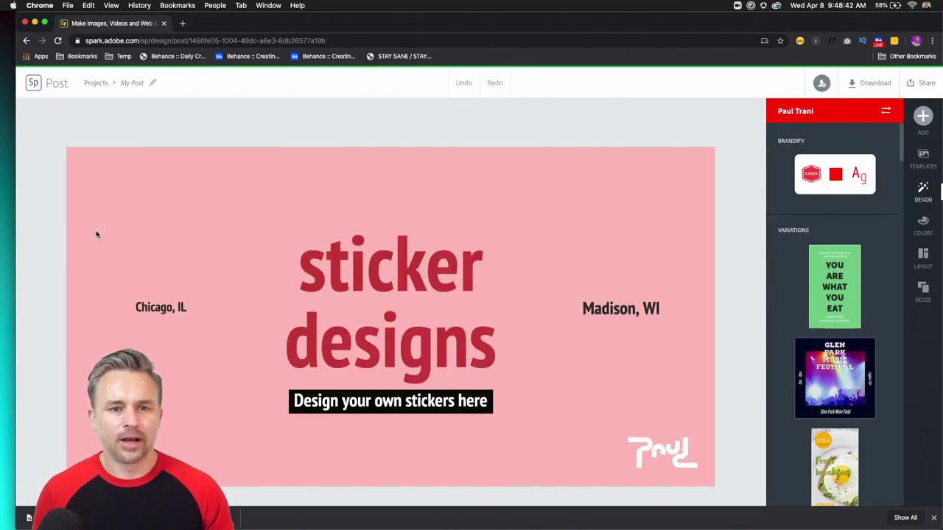
- Apply the Bebas Neue Regular font to the sticker designs title, and select the "Chicago, IL" text
left_click(358, 288)
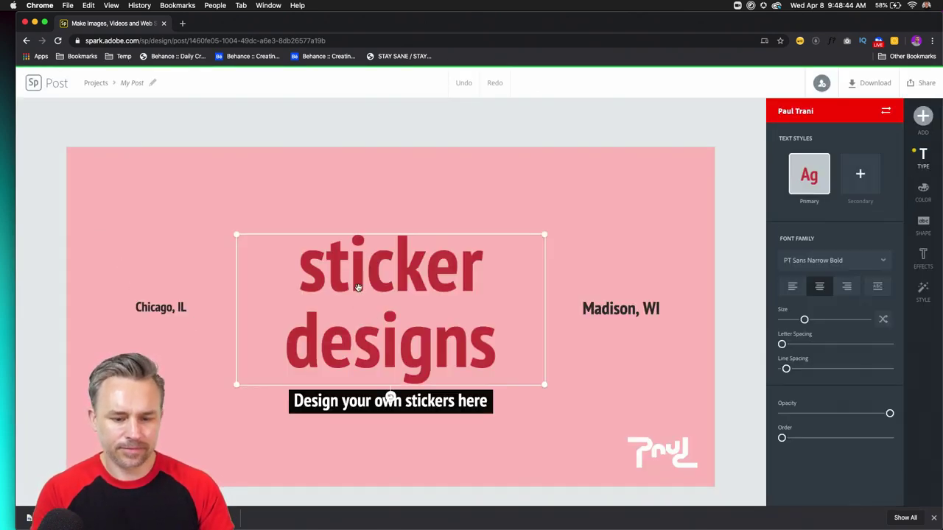
left_click(812, 262)
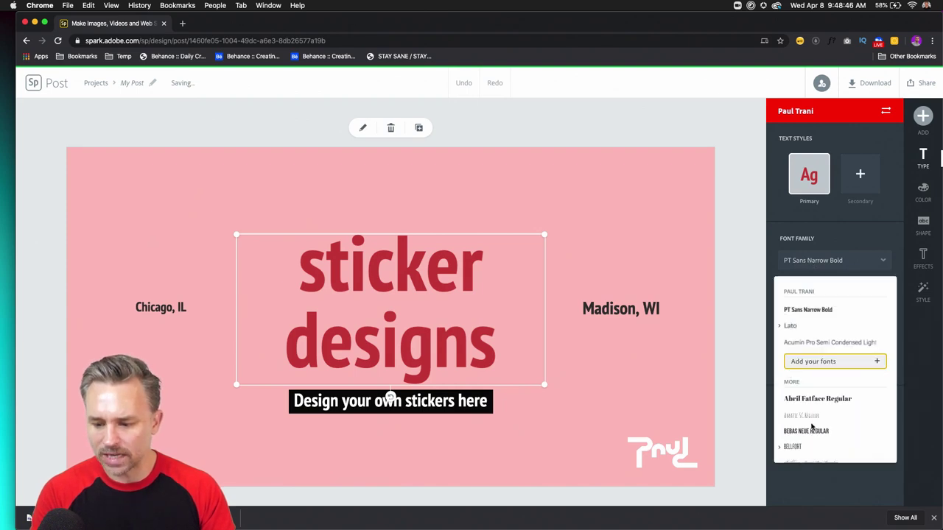
left_click(803, 432)
left_click(151, 308)
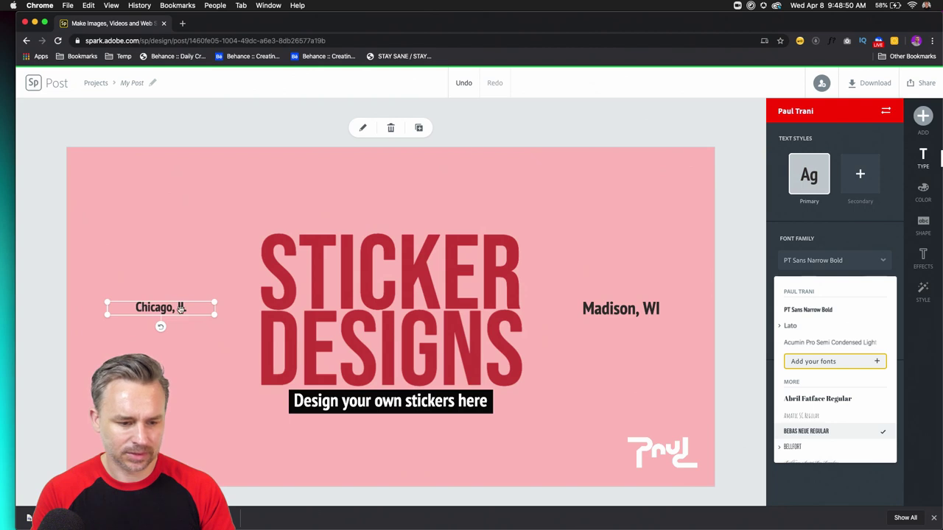
- Quit Google Chrome
left_click(39, 6)
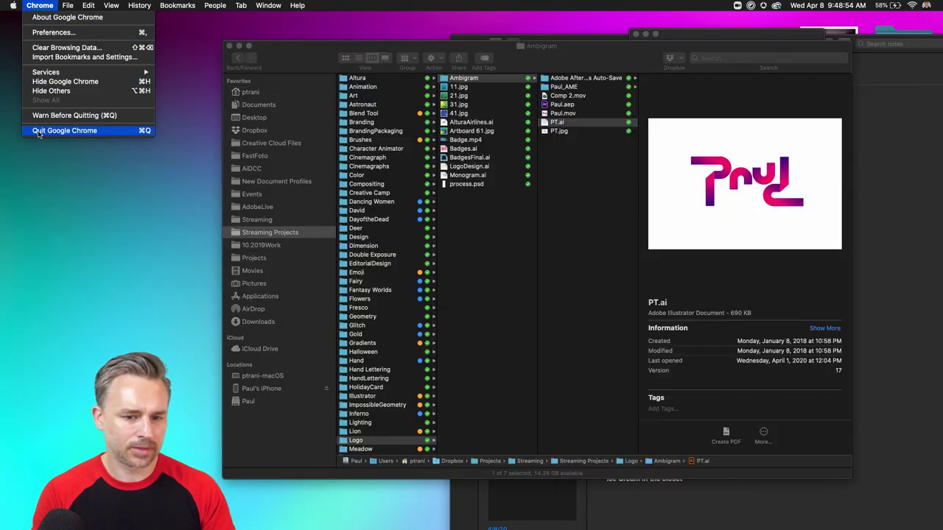
left_click(39, 131)
- Clear the Finder and notes windows off the desktop, and stop the pending replacement of My Post.jpg
left_click(228, 46)
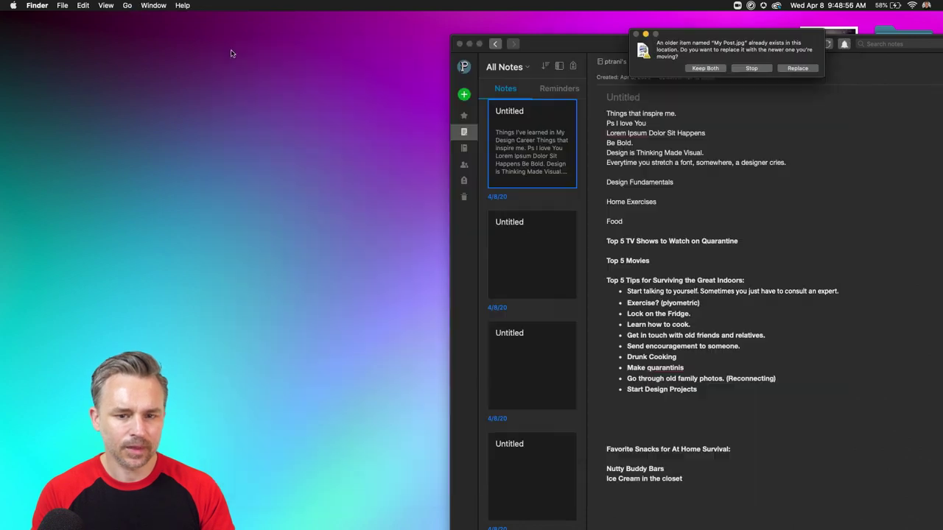
left_click(467, 45)
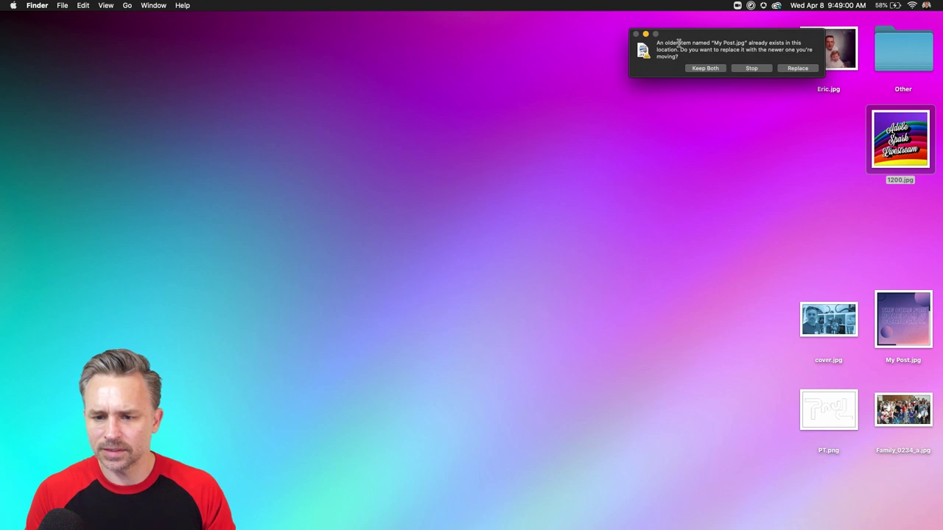
left_click(749, 69)
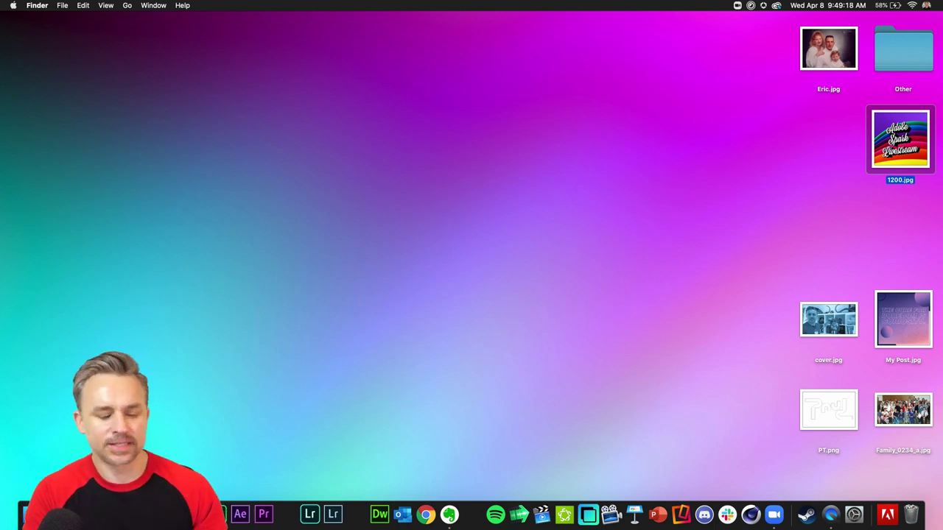
- Relaunch Google Chrome
left_click(426, 515)
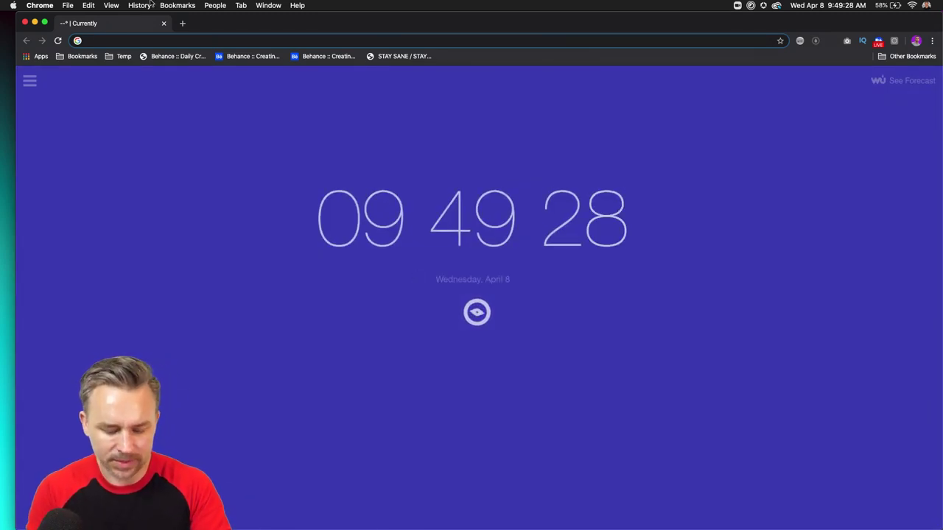
- Go to the Adobe Spark home page and start a new Instagram post
type("st")
key("BackSpace")
key("BackSpace")
key("BackSpace")
type("spark")
key("Return")
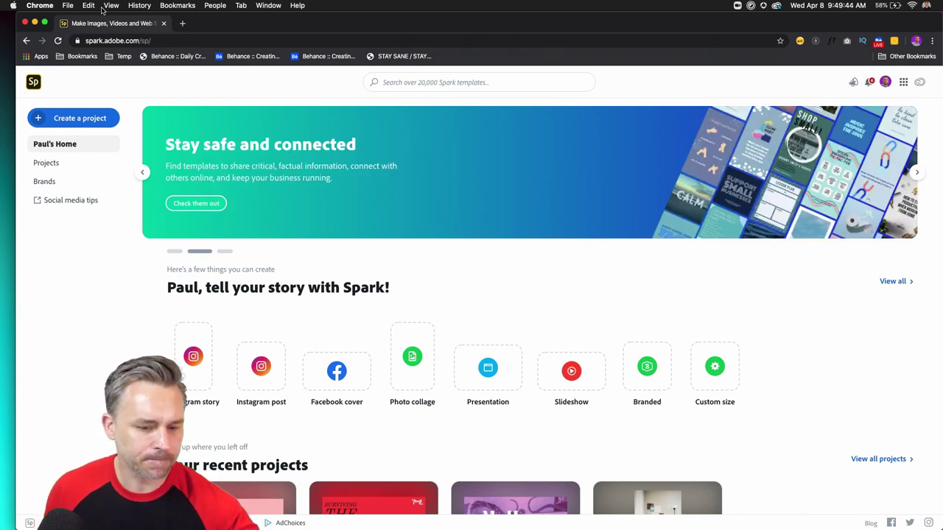
scroll(96, 275, "down", 1)
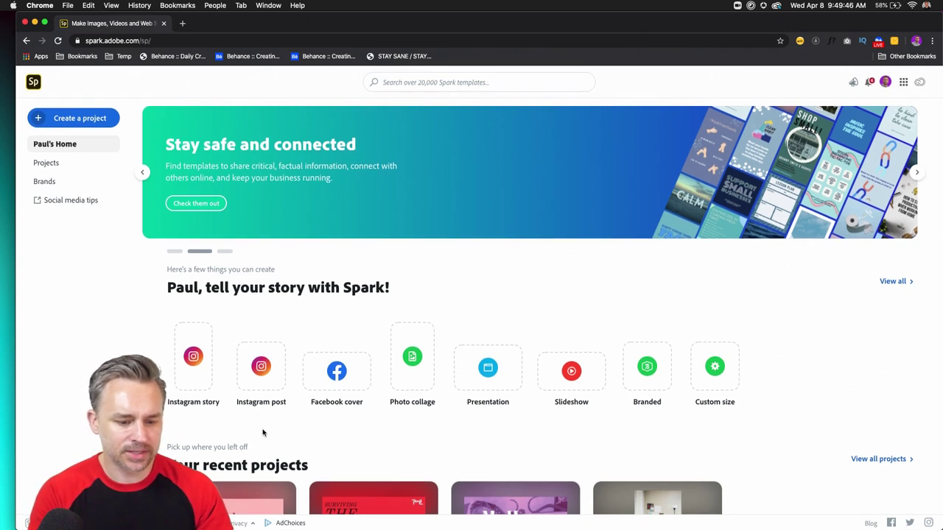
left_click(253, 346)
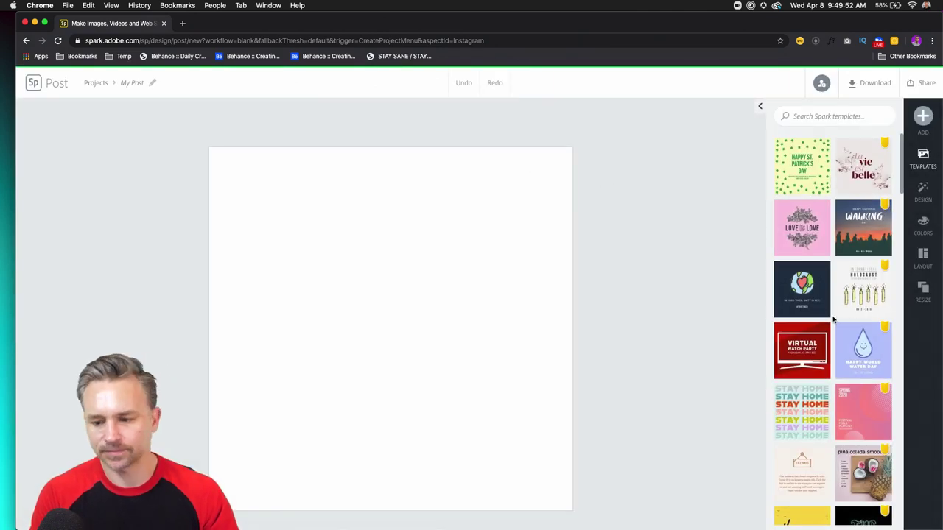
- Preview the "The Feels" and "Fresh Trends" templates, closing each preview without using it
scroll(828, 391, "down", 2)
scroll(827, 390, "down", 5)
left_click(858, 247)
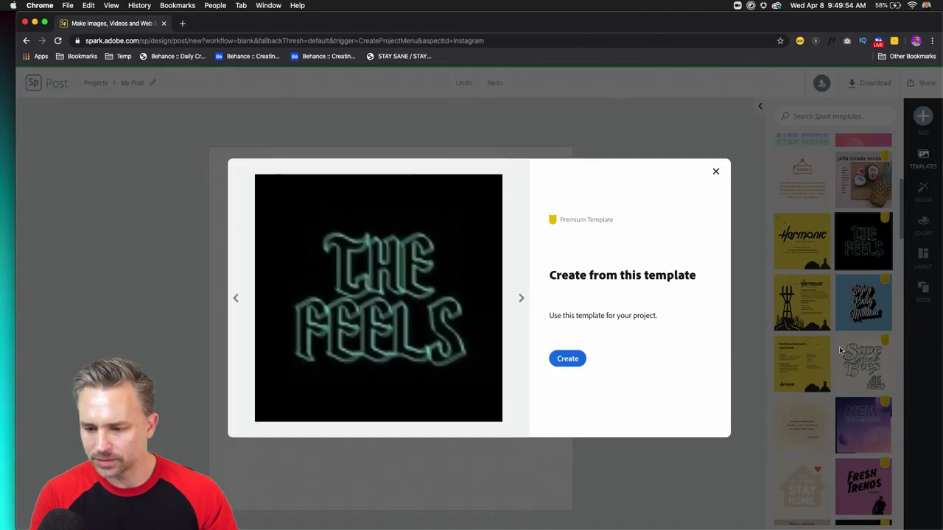
left_click(715, 171)
scroll(781, 280, "down", 3)
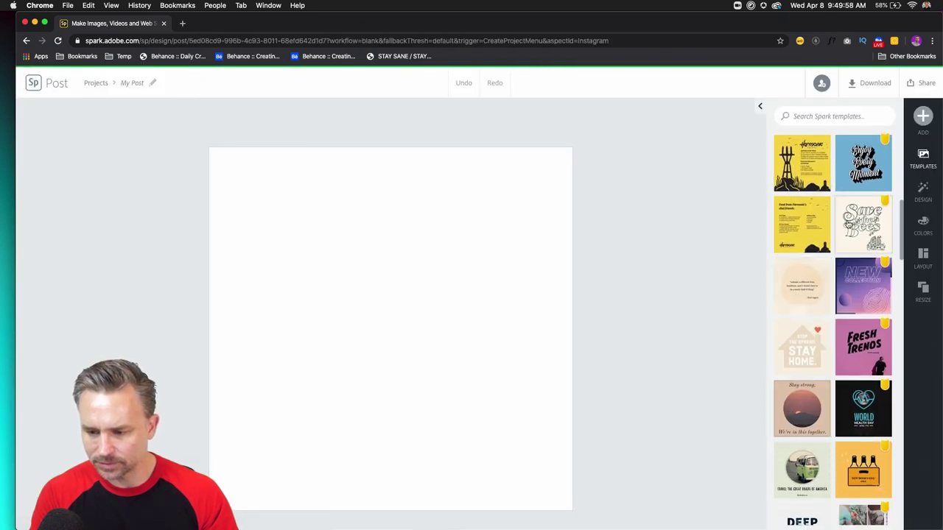
left_click(856, 358)
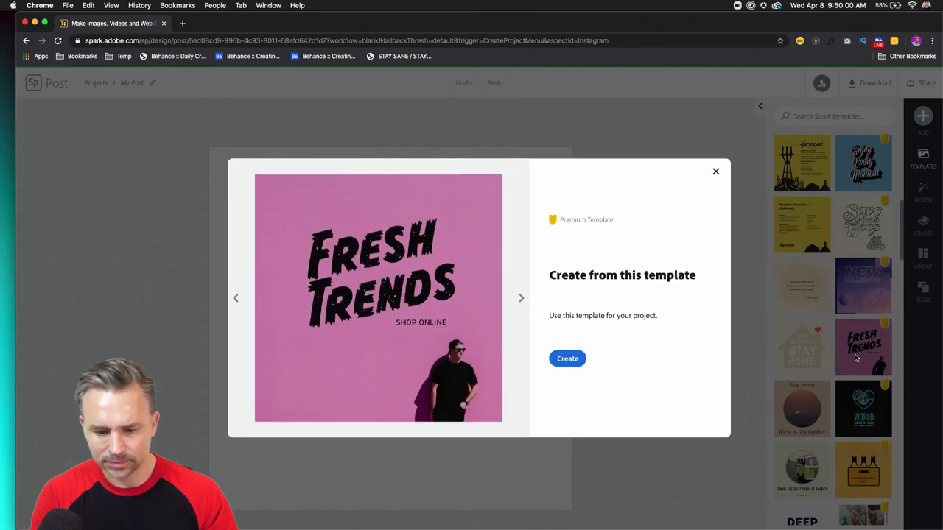
left_click(714, 170)
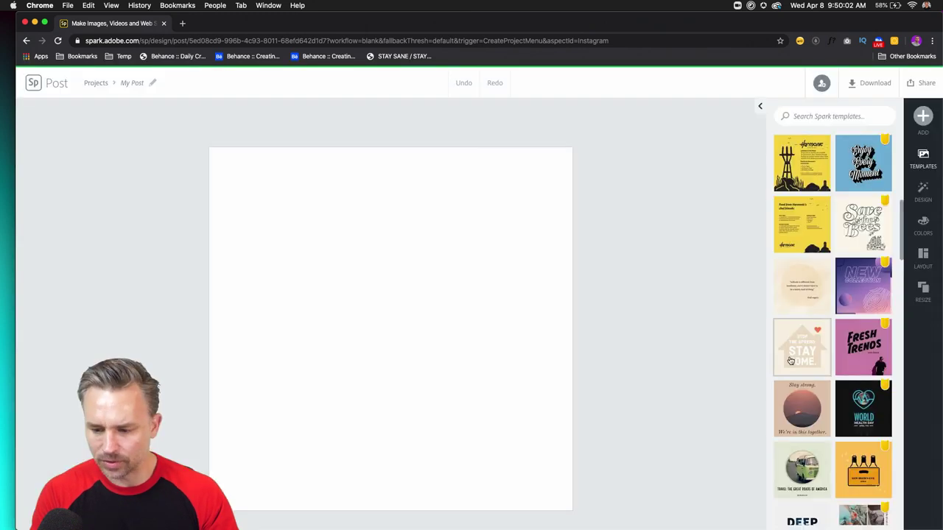
- Create the project from the "Deep Dive" template
scroll(791, 375, "down", 2)
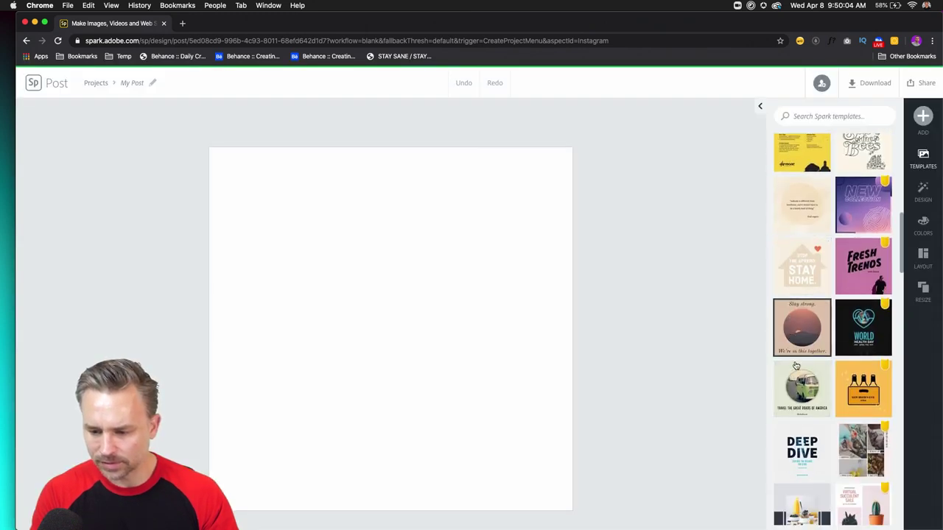
scroll(795, 294, "down", 2)
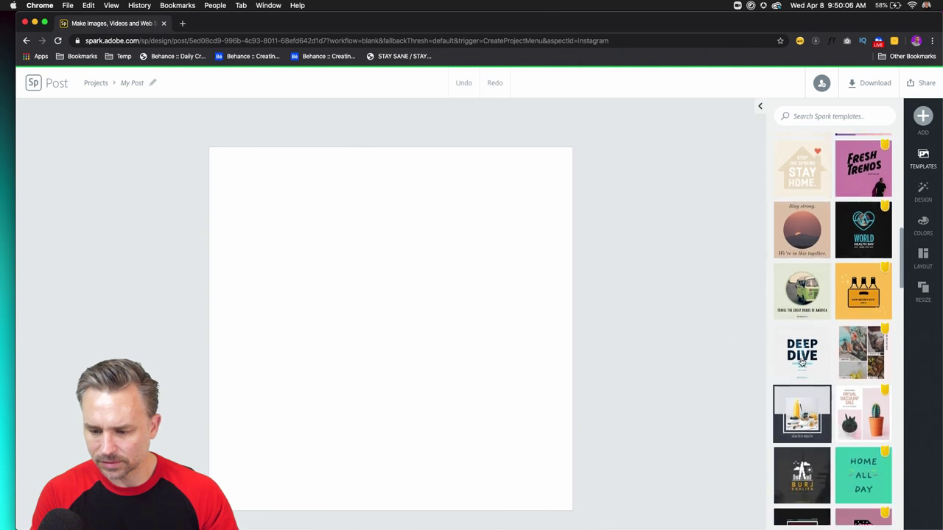
left_click(802, 361)
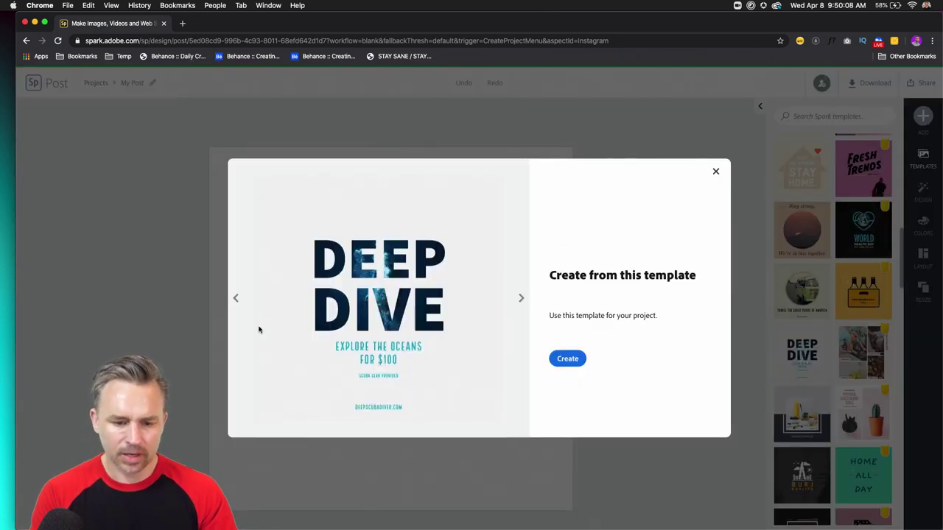
left_click(560, 361)
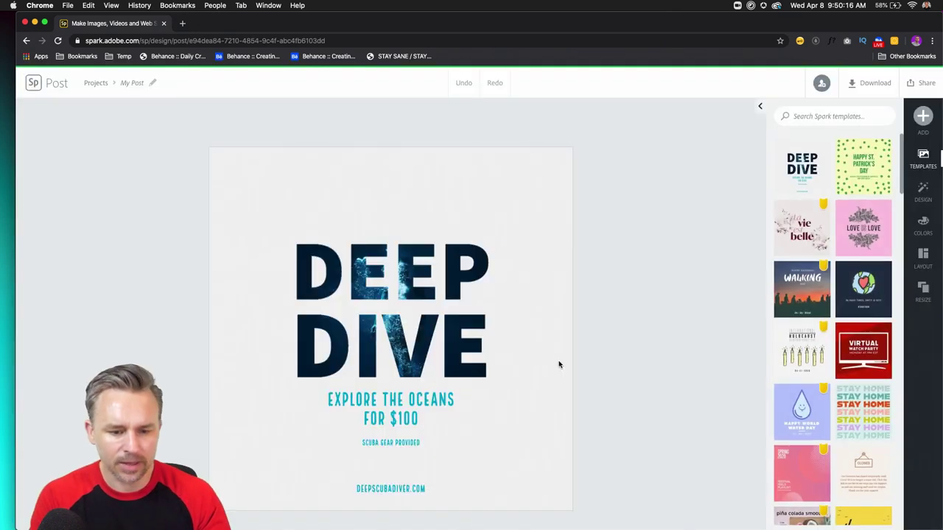
- Move the "Deep Dive" title up slightly, and try the Shadow & Outline text effect on it before reapplying Cutout
left_click(395, 287)
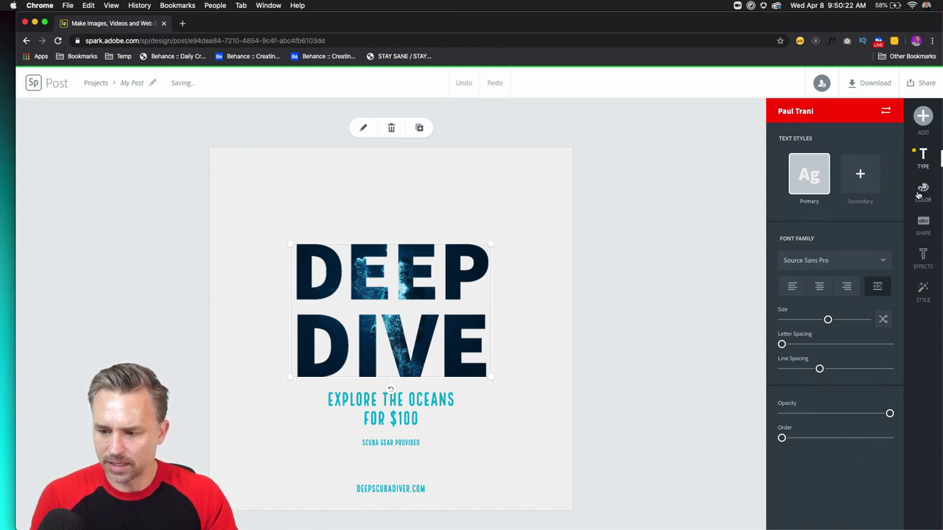
left_click(917, 262)
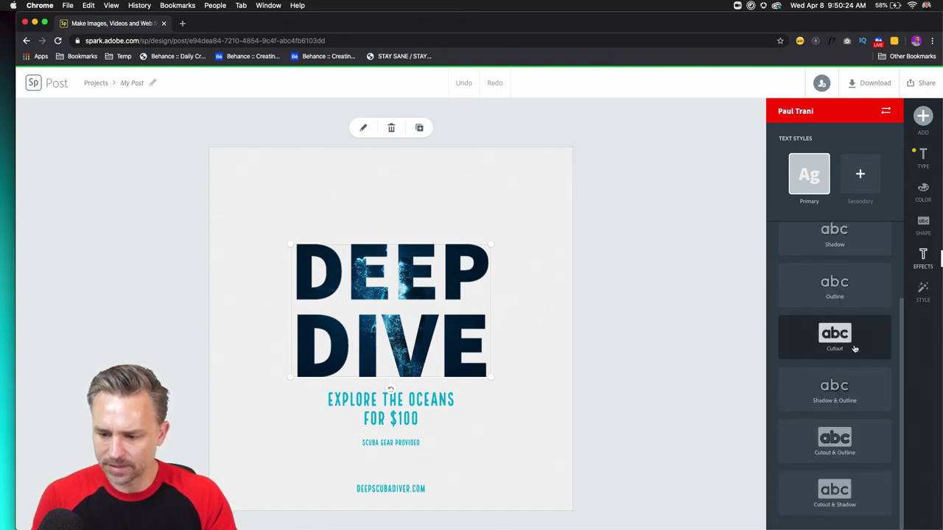
mouse_move(416, 276)
left_mouse_down()
mouse_move(416, 243)
mouse_move(305, 242)
mouse_move(415, 269)
left_mouse_up()
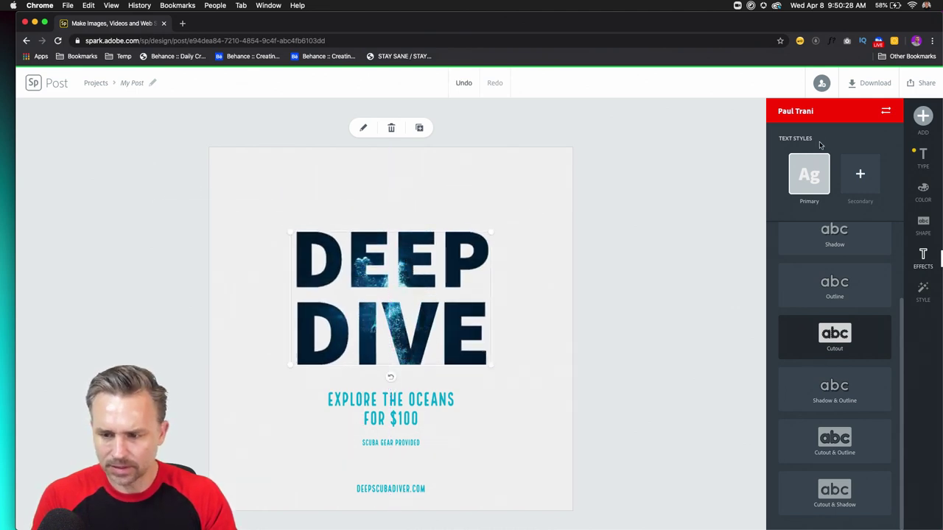
left_click(831, 392)
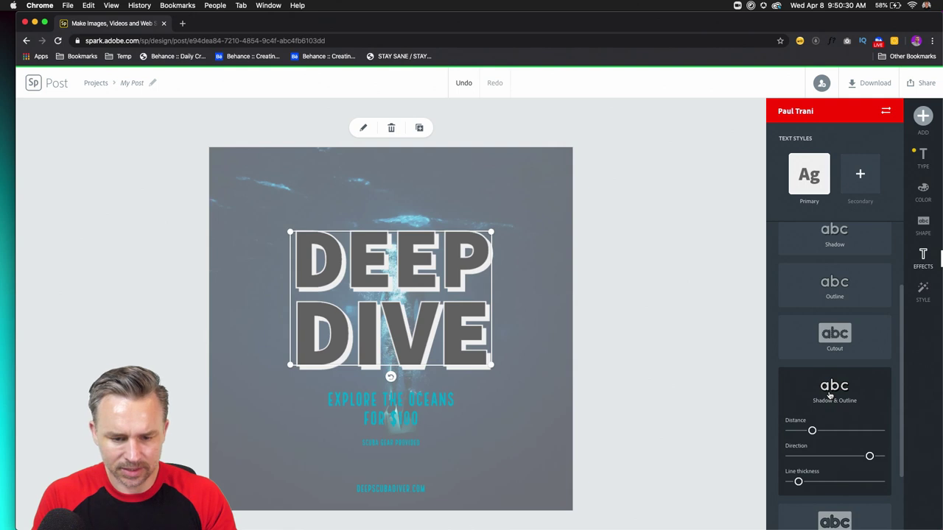
left_click(827, 341)
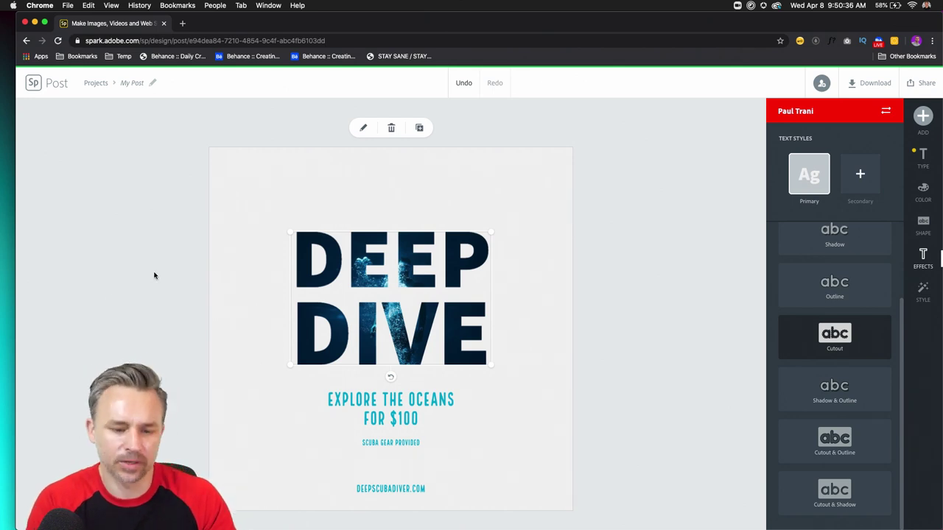
- Replace the title text with "CUSTOM DESIGNS" on two lines, and apply the Outline text effect to it
double_click(383, 243)
left_click_drag(333, 236, 425, 300)
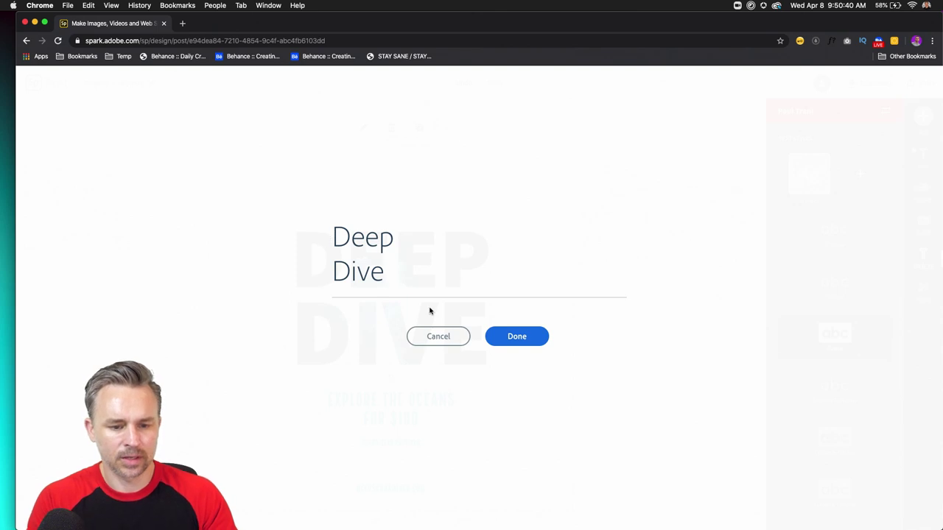
left_click_drag(385, 271, 332, 220)
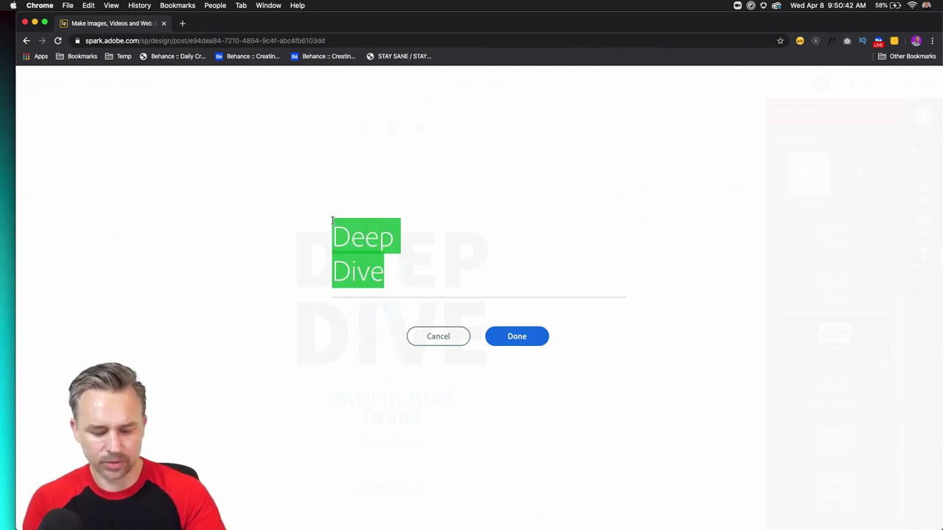
type("de")
key("BackSpace")
key("BackSpace")
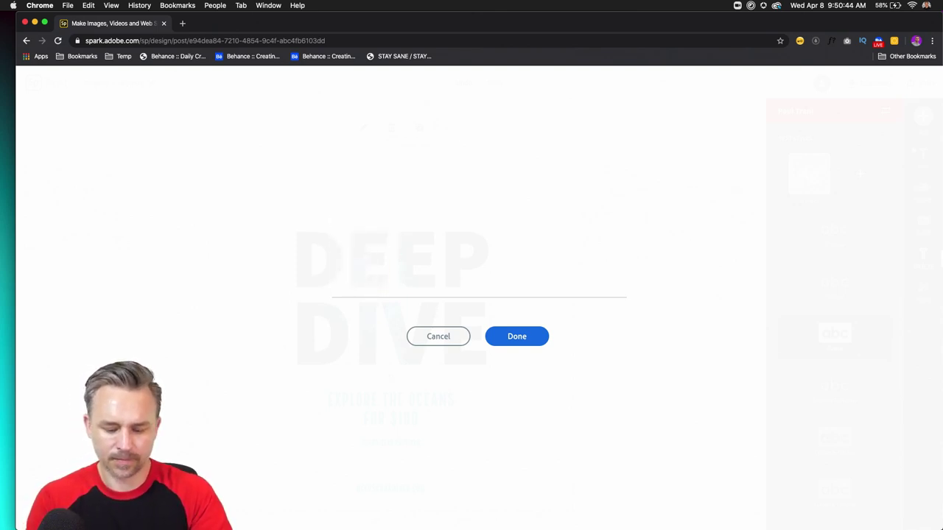
type("DESIGN")
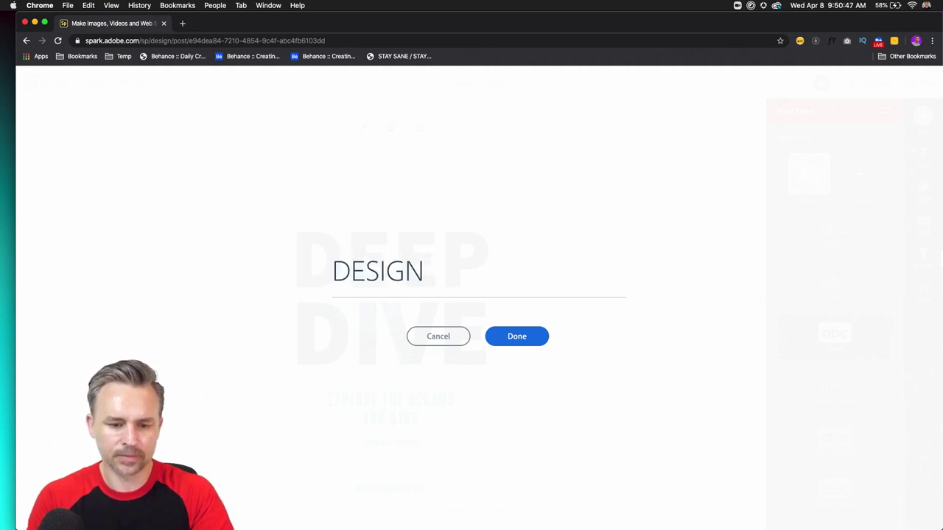
key("Return")
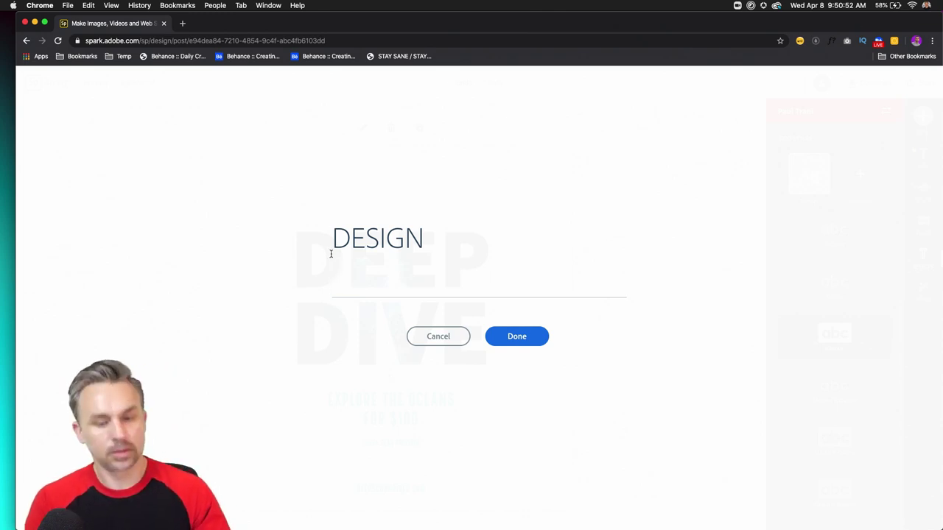
left_click_drag(336, 246, 359, 350)
type("CUSTOM")
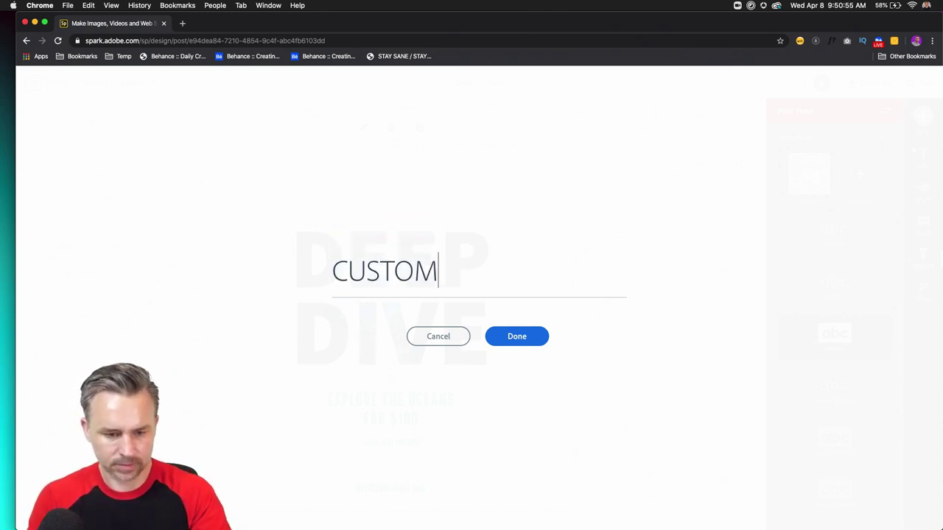
key("Return")
type("DESIGNS")
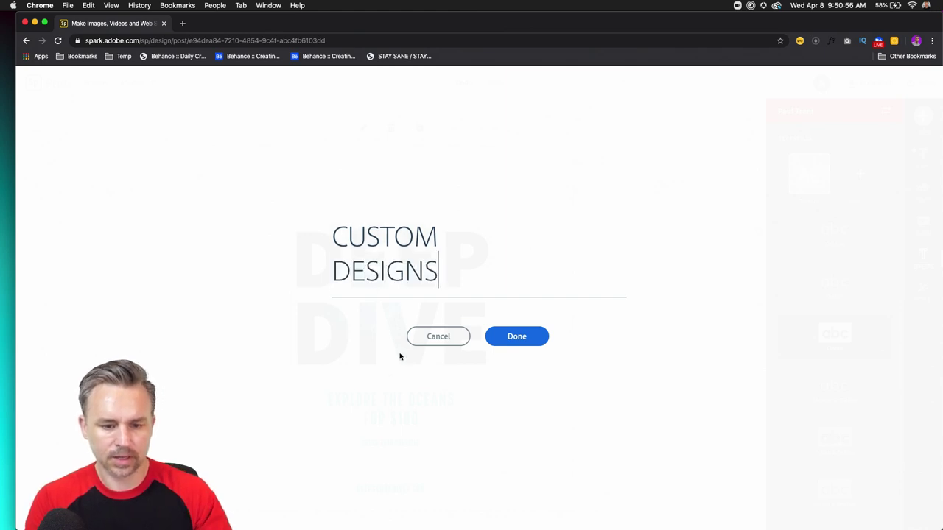
left_click(517, 336)
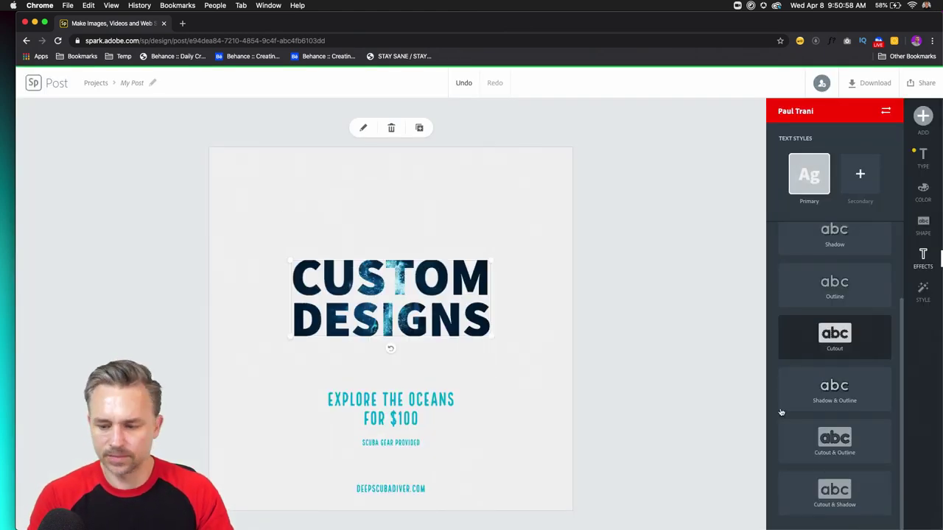
left_click(833, 289)
- Shift the underwater background photo slightly to the left within the post
left_click(244, 204)
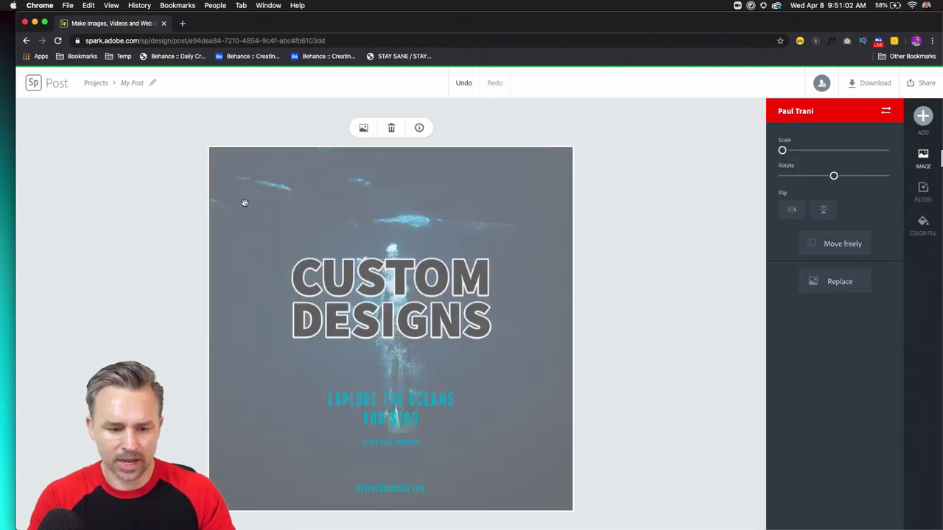
double_click(243, 187)
left_click(609, 154)
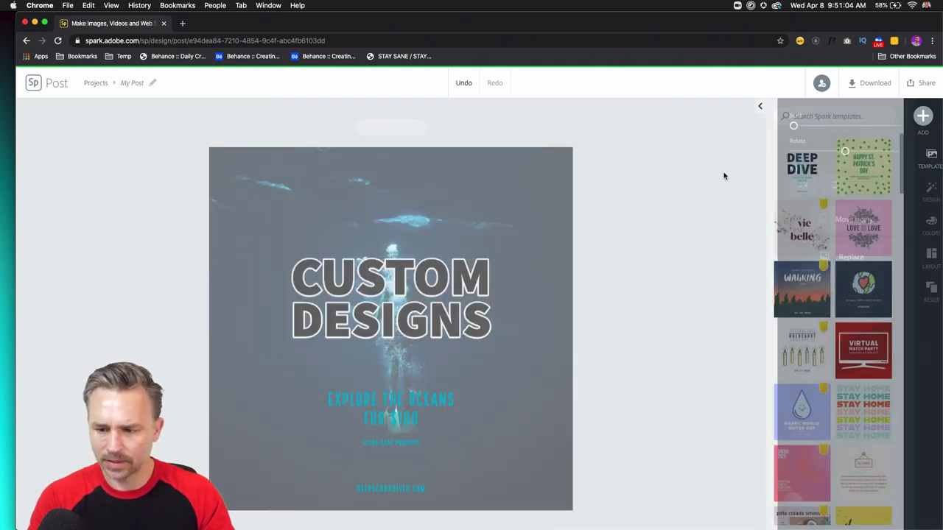
left_click(263, 215)
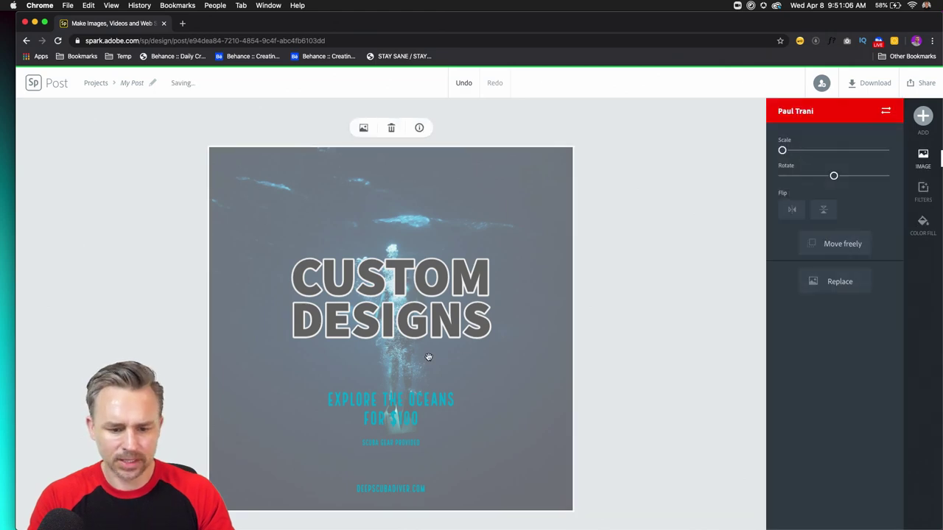
left_click(412, 324)
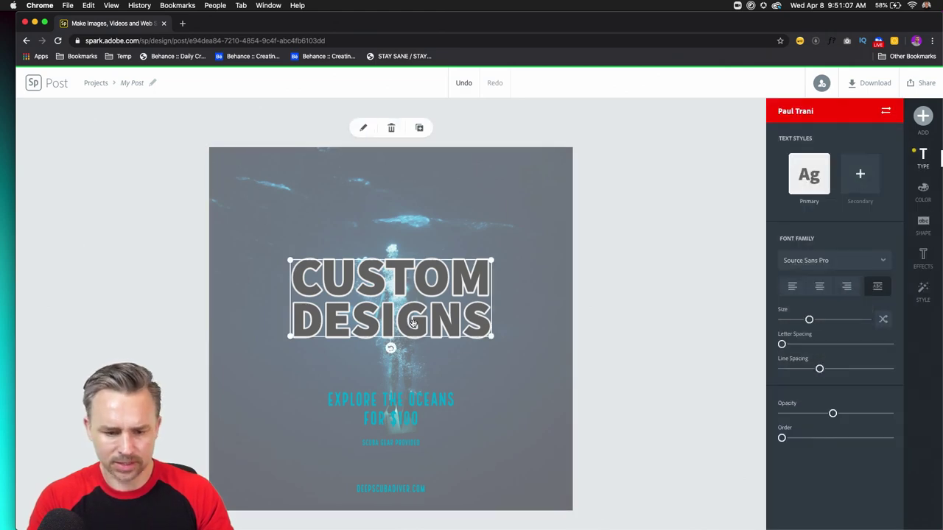
left_click(423, 211)
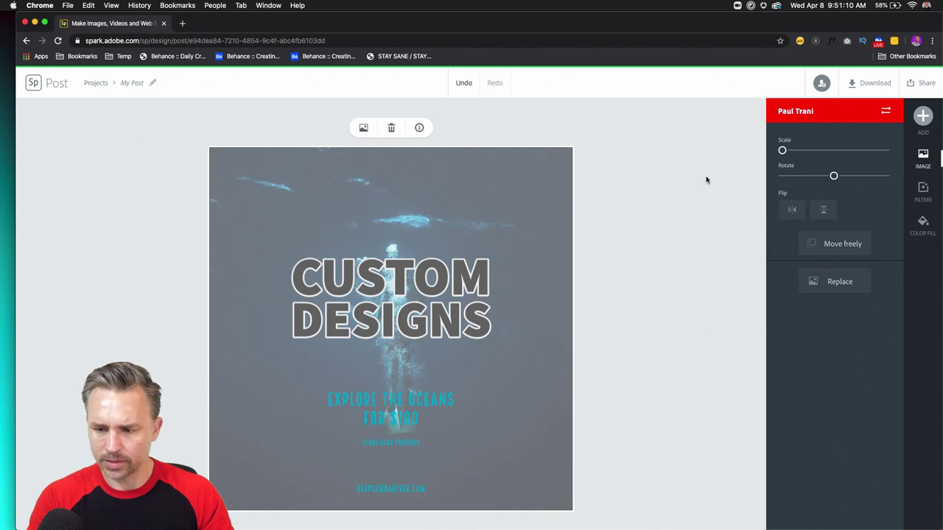
mouse_move(404, 205)
left_mouse_down()
mouse_move(356, 187)
mouse_move(410, 183)
mouse_move(362, 187)
left_mouse_up()
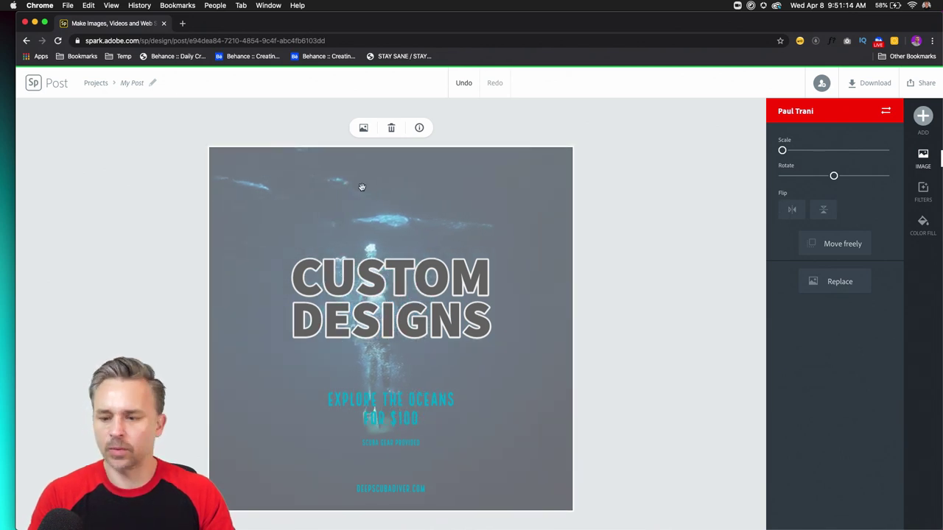
- Replace the underwater background photo with Mythos4.jpg, uploaded from the Transfer folder in Dropbox
left_click(363, 127)
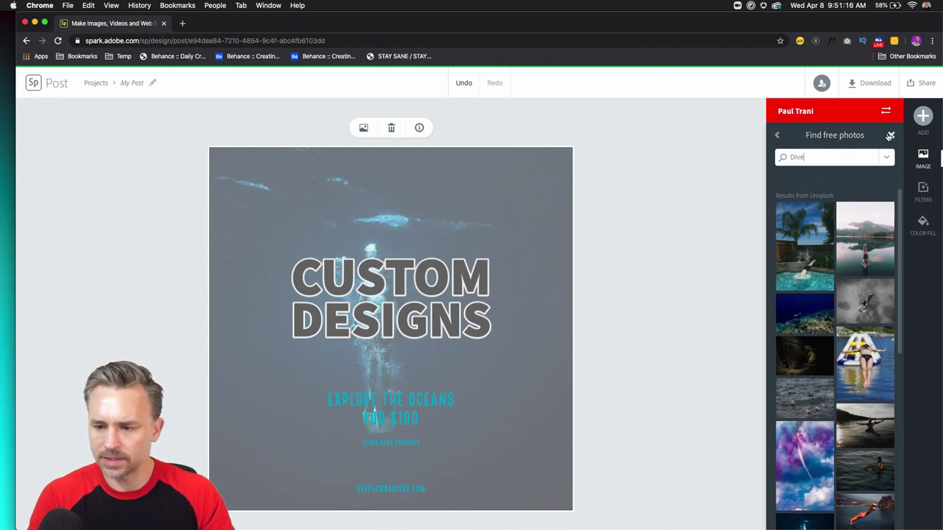
left_click(776, 135)
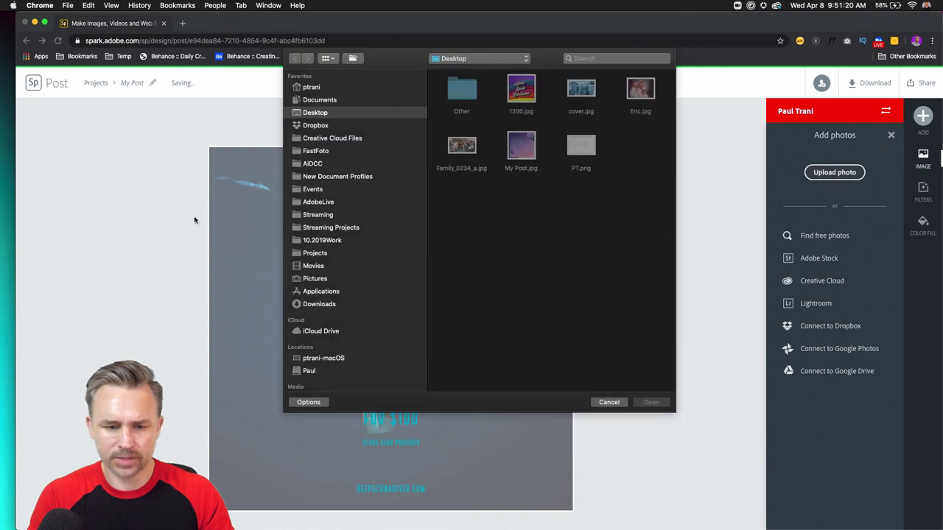
left_click(313, 227)
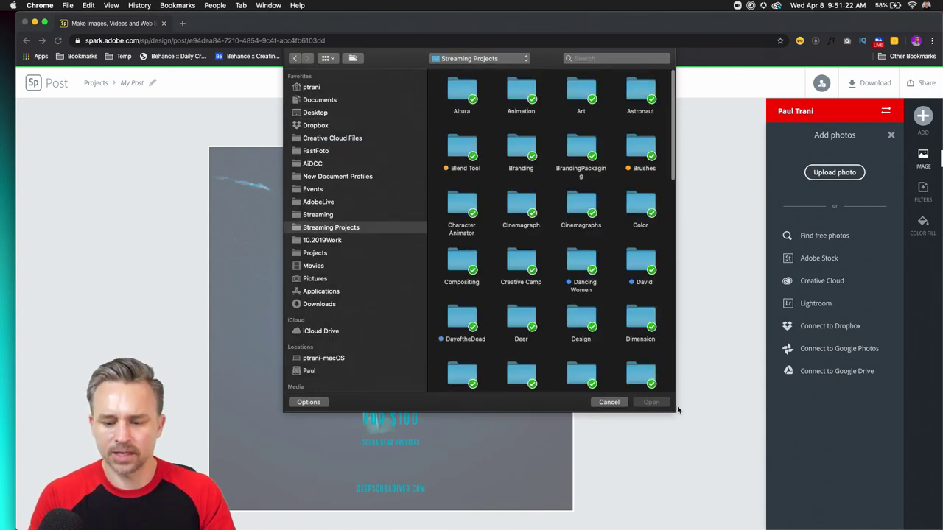
left_click_drag(677, 411, 766, 473)
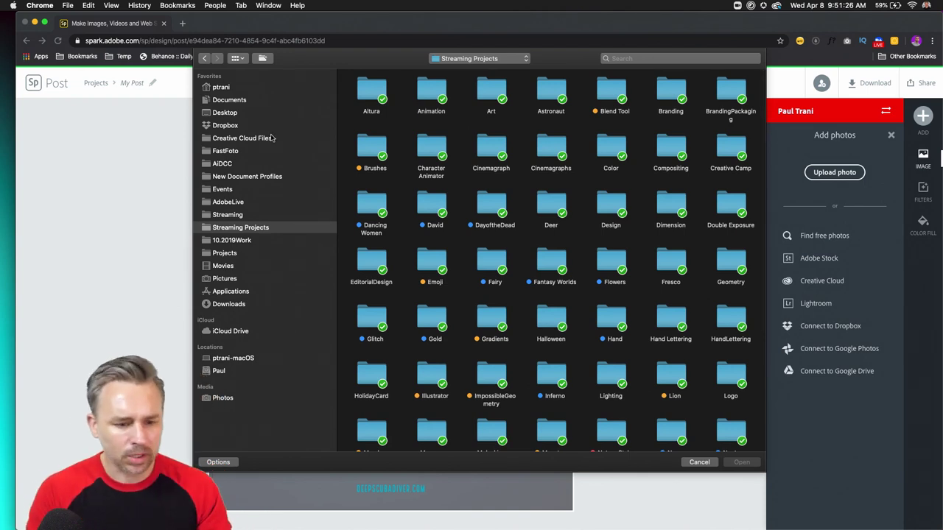
left_click(223, 125)
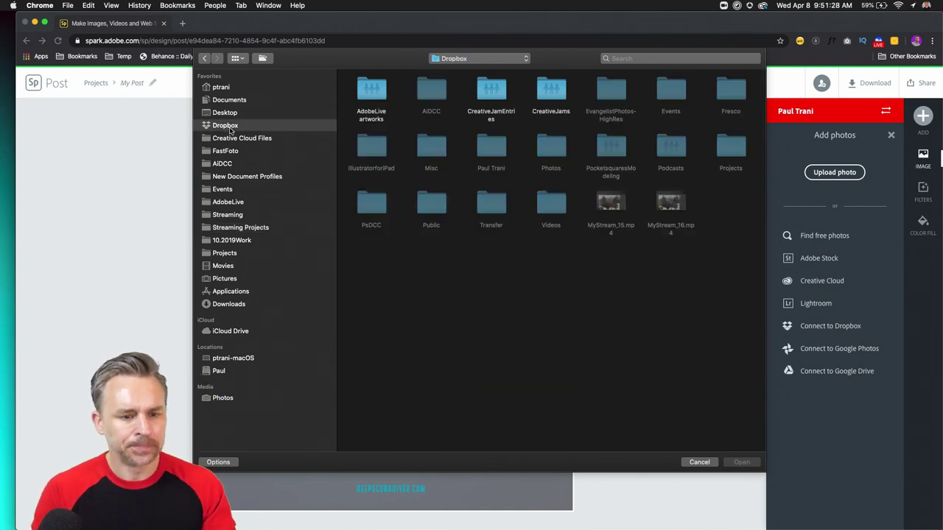
double_click(498, 204)
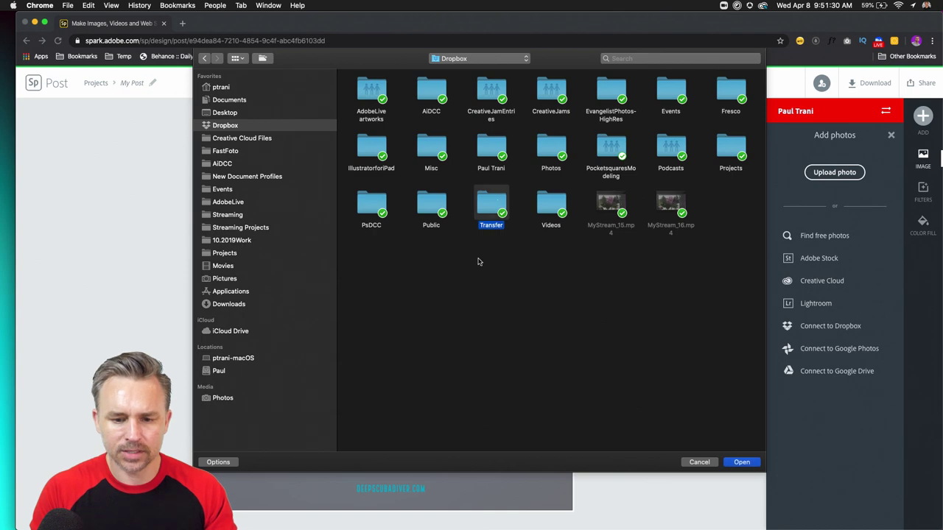
scroll(554, 330, "down", 5)
scroll(554, 330, "down", 1)
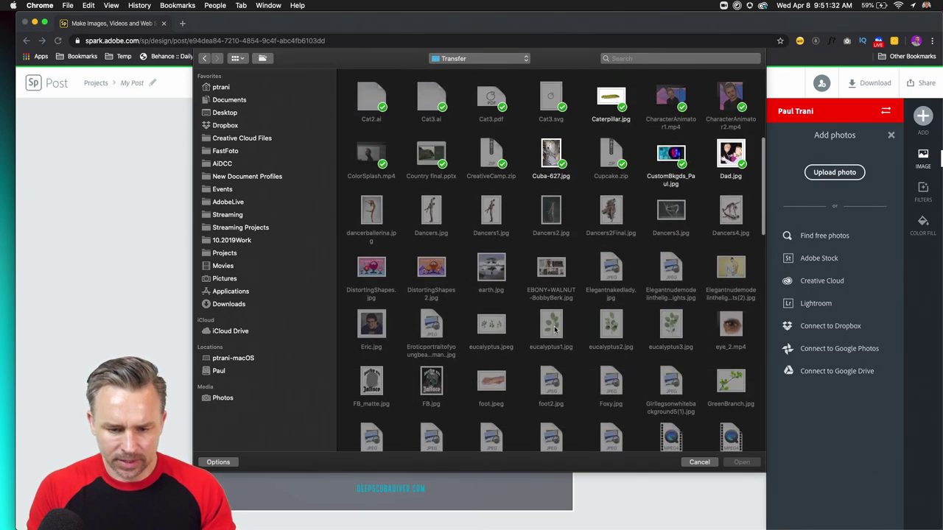
scroll(526, 284, "down", 15)
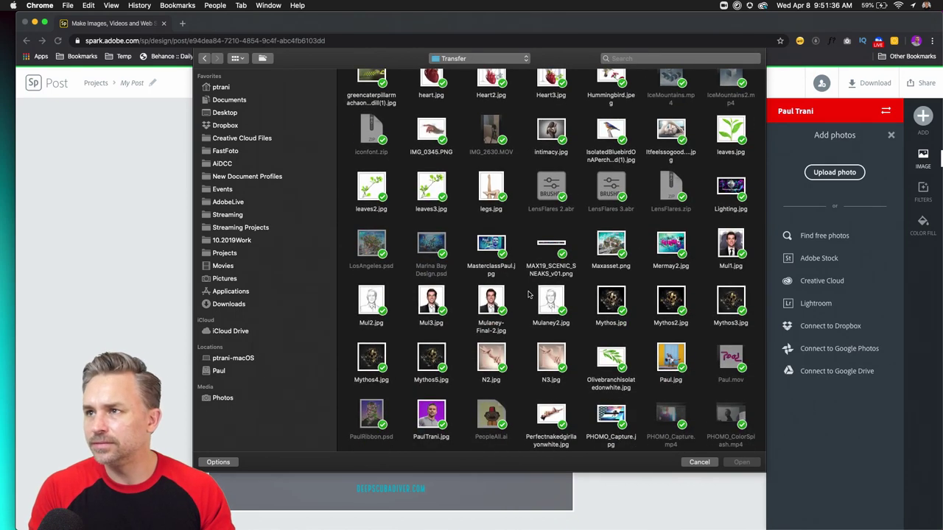
scroll(457, 324, "down", 2)
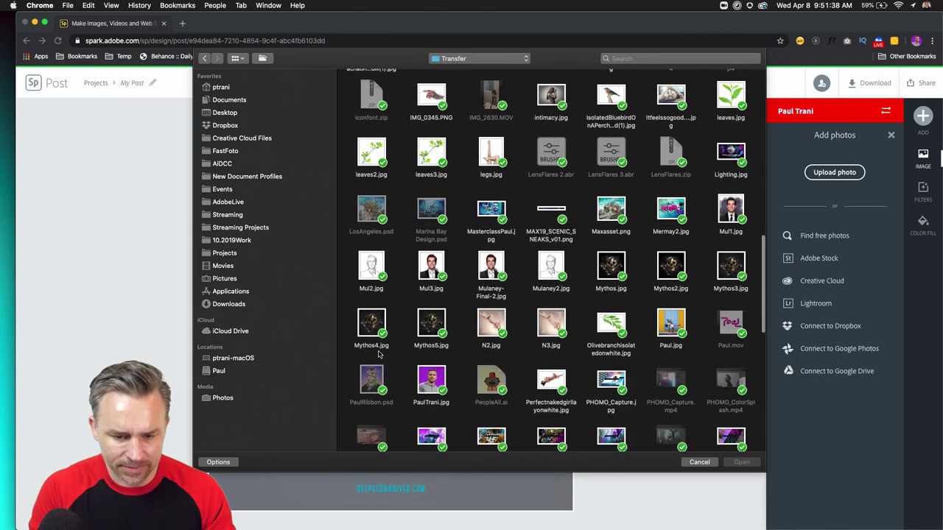
left_click(362, 327)
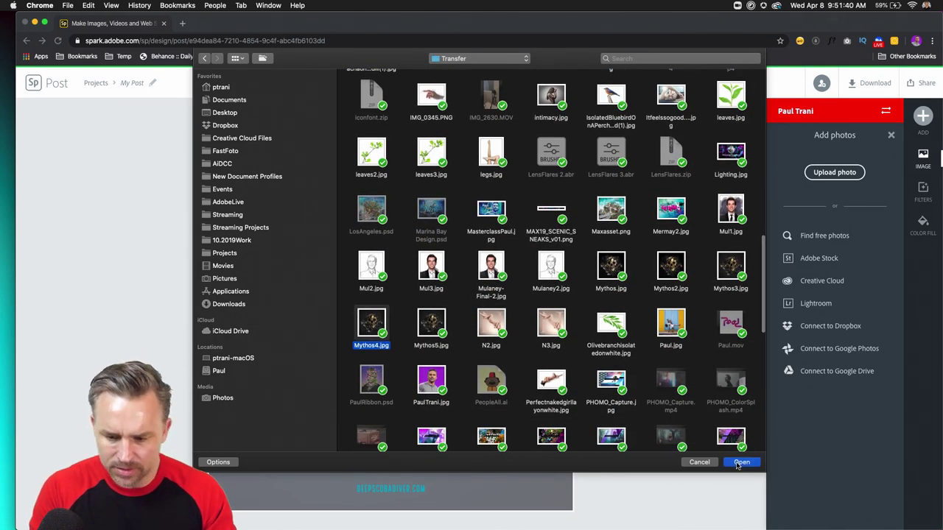
key("Return")
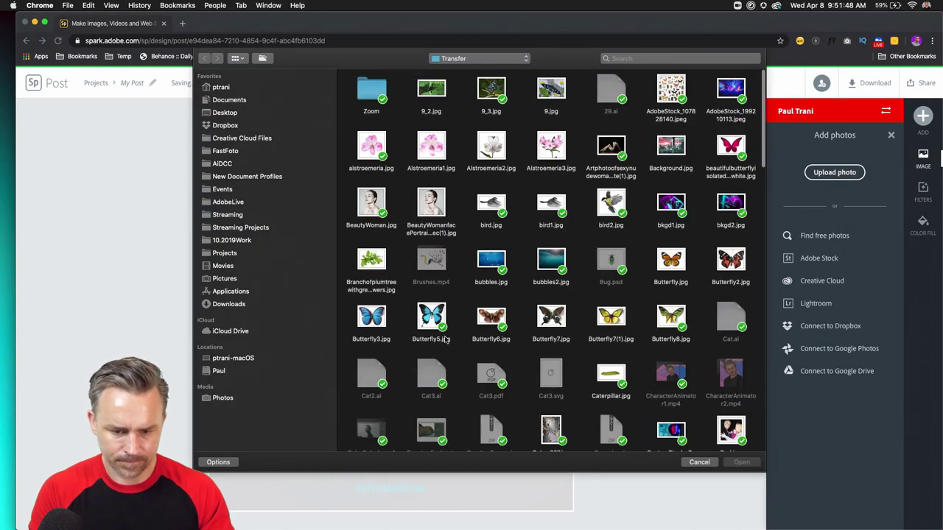
scroll(446, 338, "down", 10)
scroll(432, 313, "down", 5)
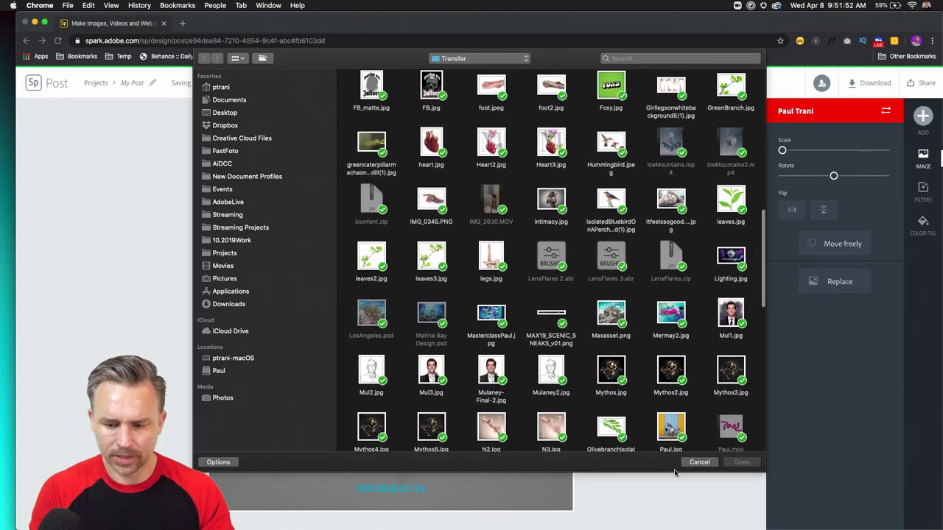
left_click(698, 463)
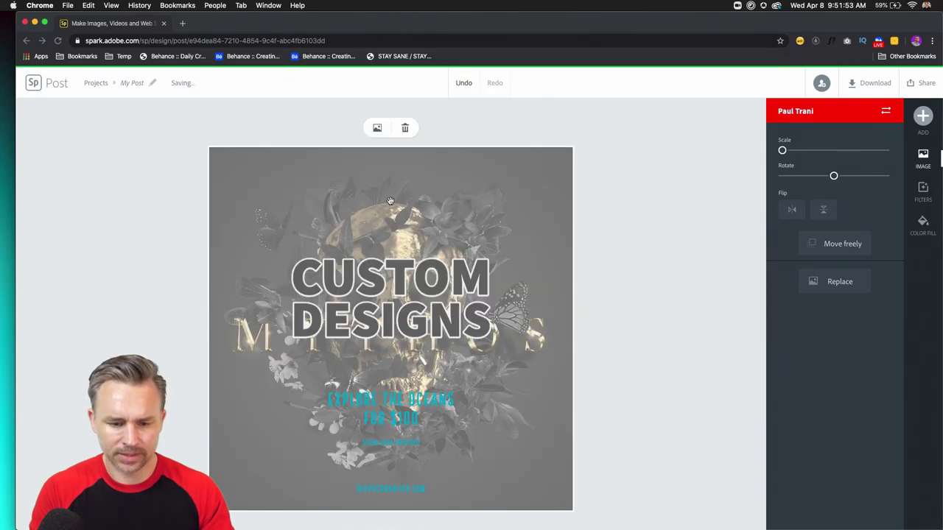
- Apply the Cutout text effect to the CUSTOM DESIGNS title and move the title down slightly
left_click(187, 181)
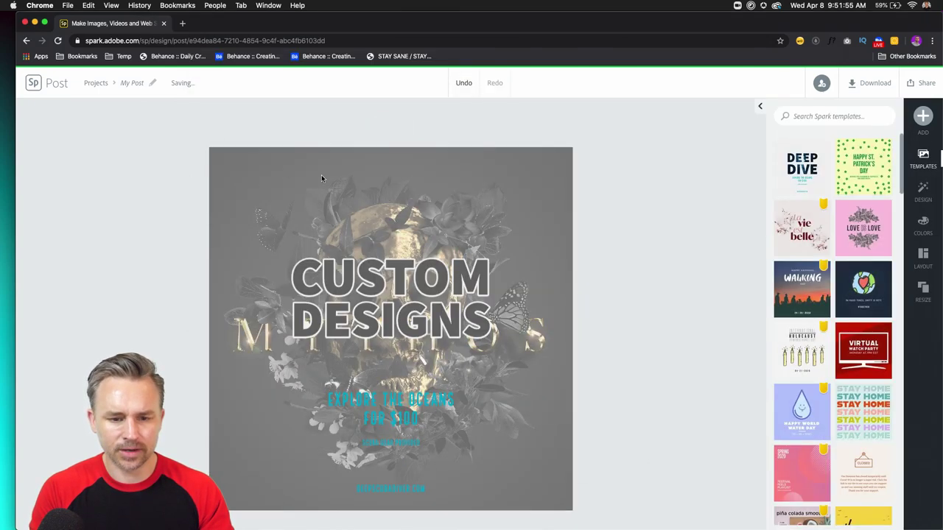
left_click(432, 250)
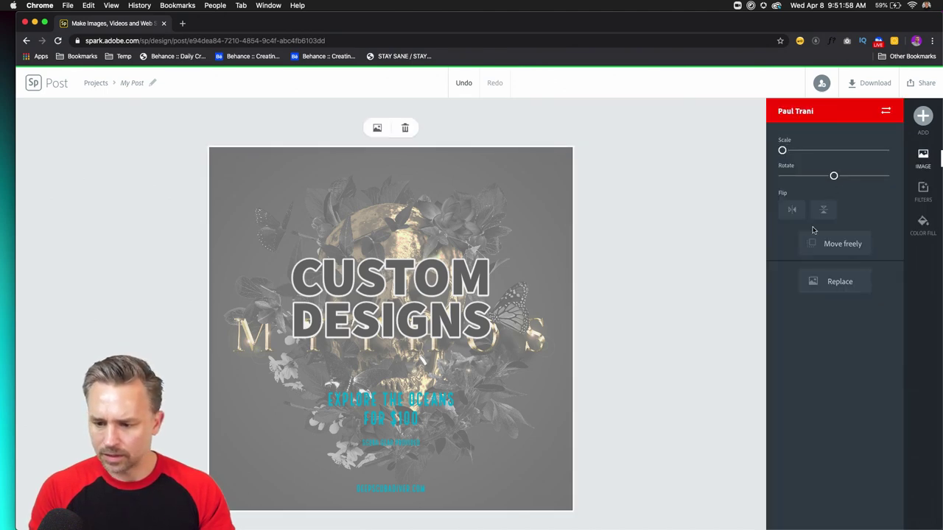
left_click(454, 286)
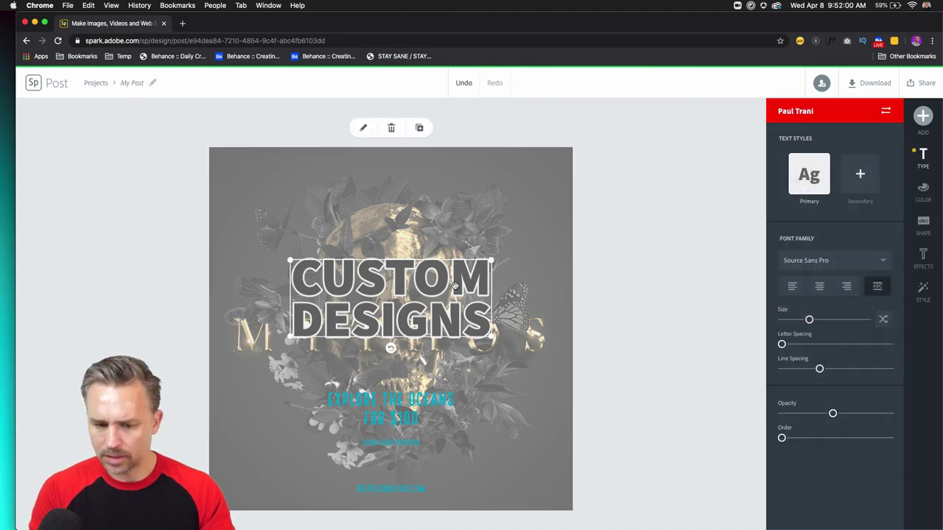
left_click(923, 254)
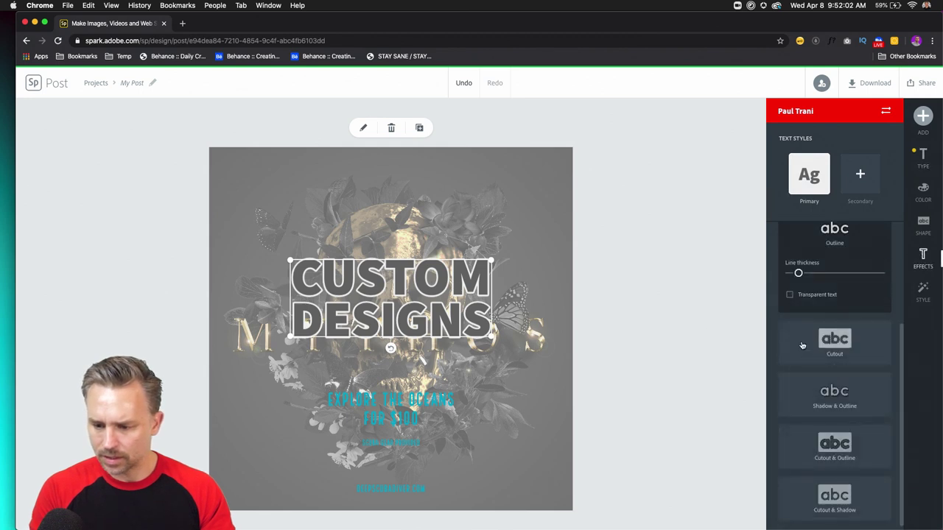
left_click(833, 337)
left_click(326, 186)
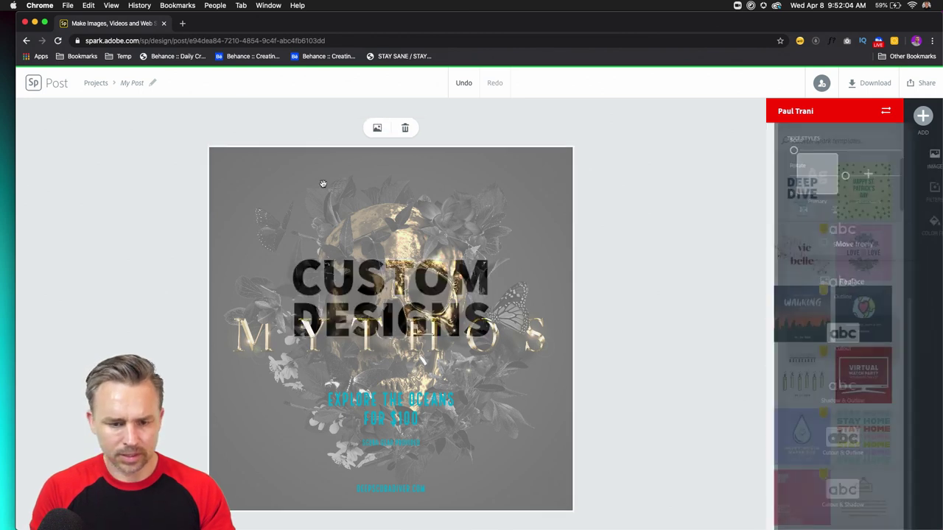
left_click(181, 153)
left_click(368, 287)
left_click_drag(370, 296, 374, 324)
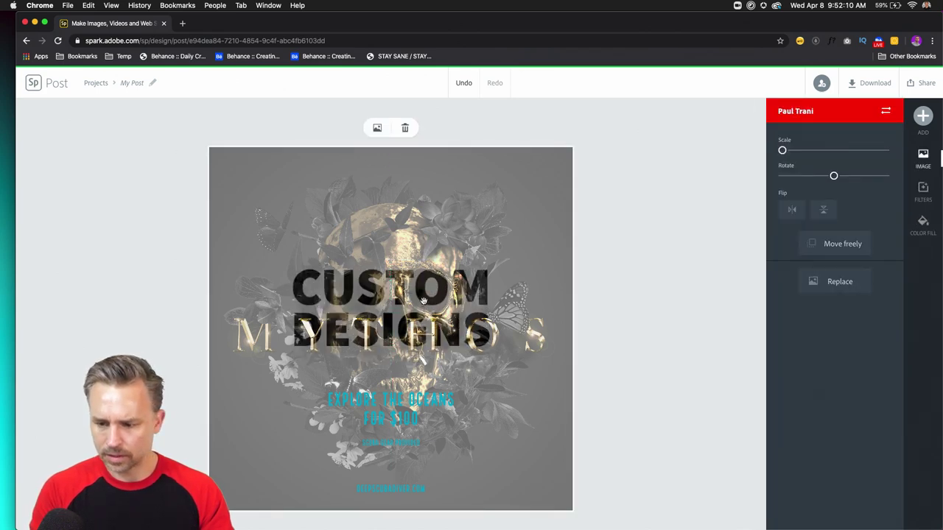
- Examine the filter and color fill options available for the skull background photo
left_click(394, 414)
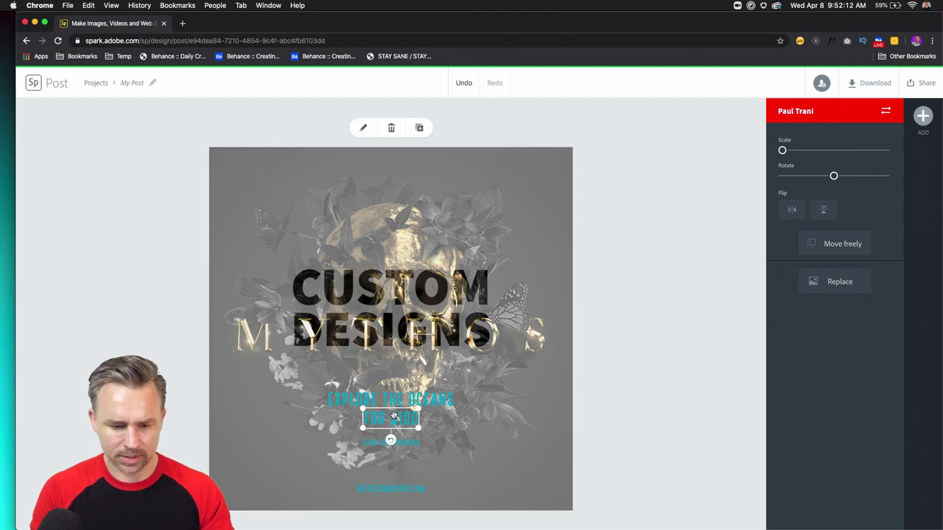
left_click(254, 361)
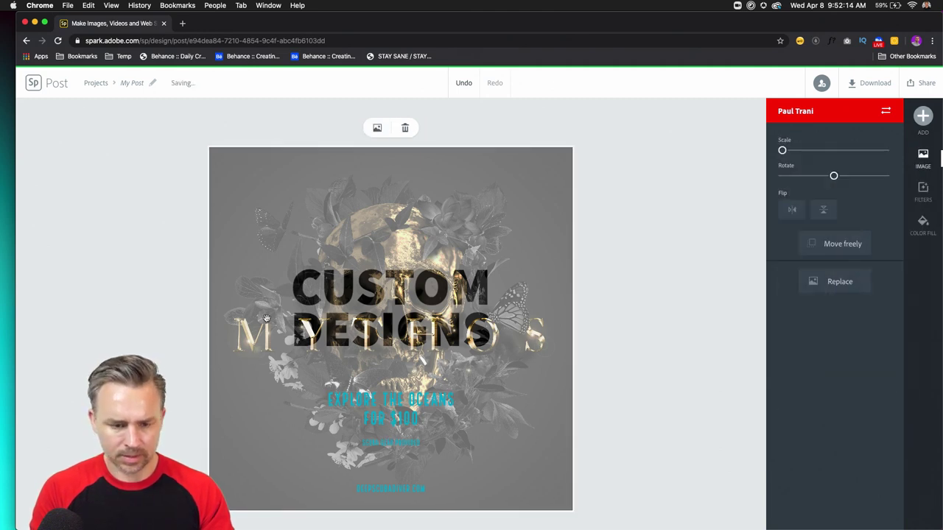
left_click(148, 196)
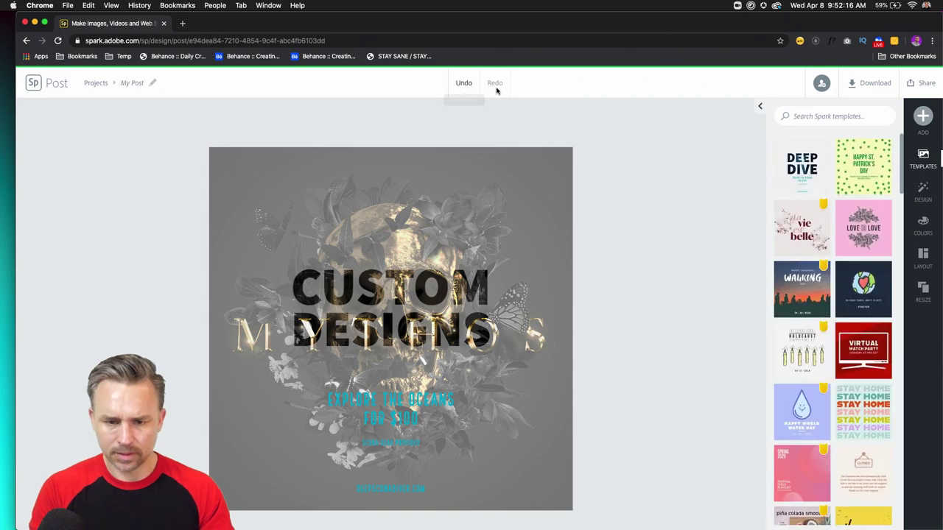
left_click(418, 234)
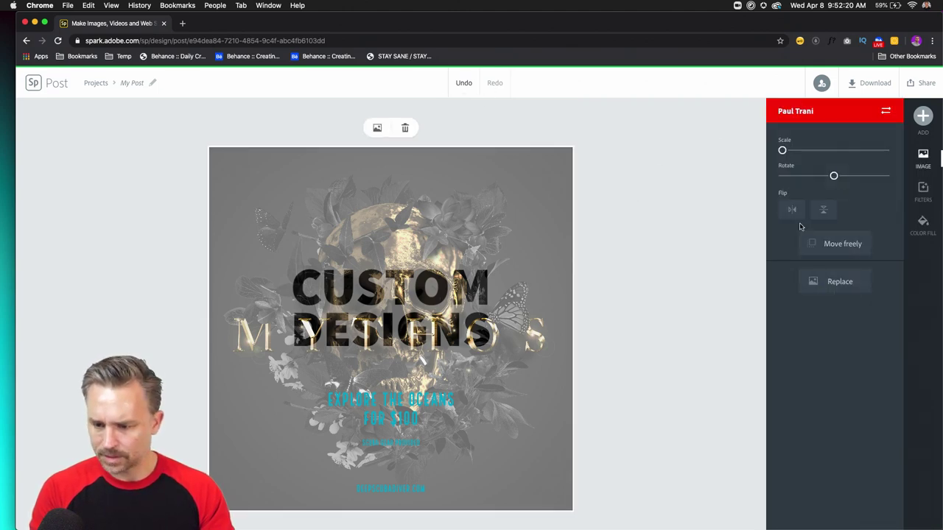
left_click(923, 191)
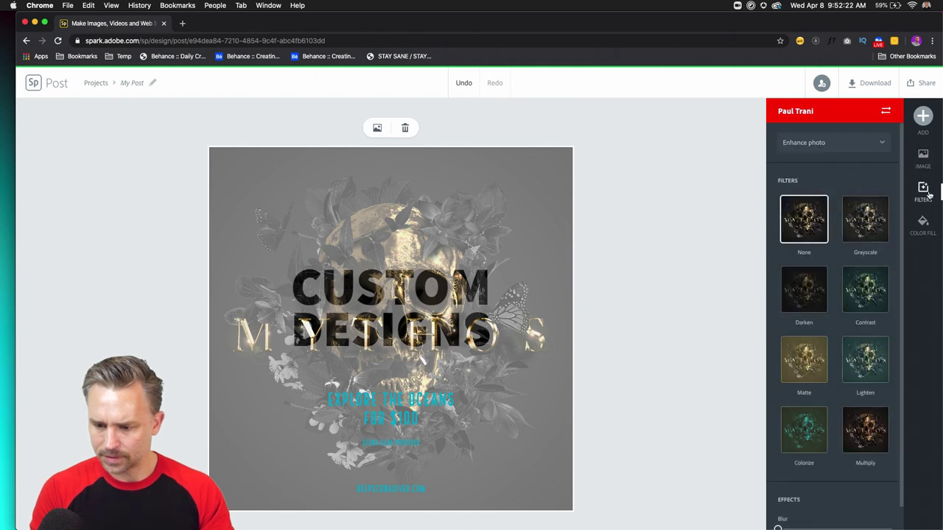
left_click(923, 223)
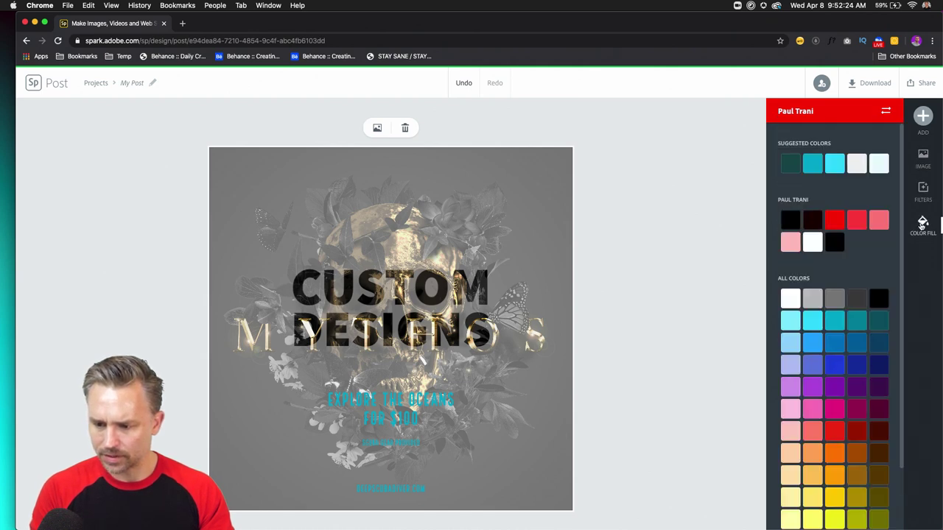
left_click(923, 189)
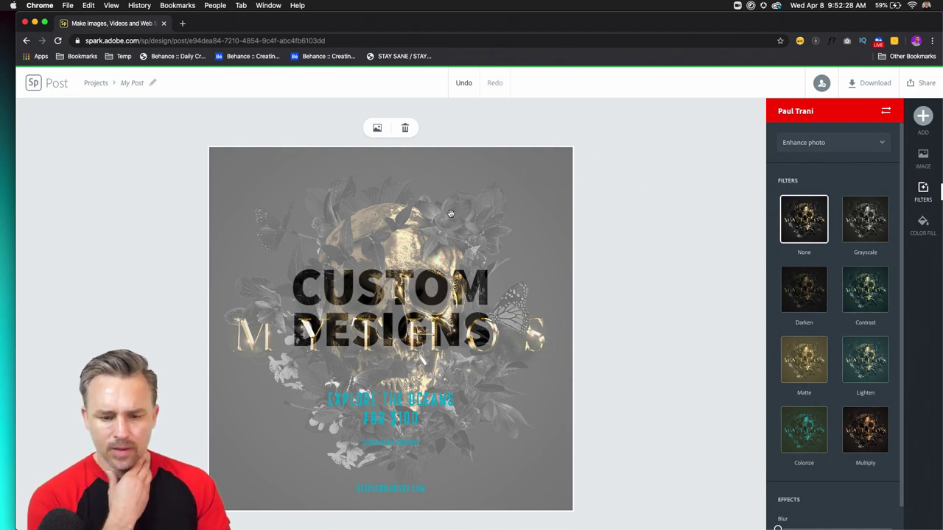
- Set the CUSTOM DESIGNS title's opacity to 100% and enlarge it to span nearly the full width of the post
left_click(401, 292)
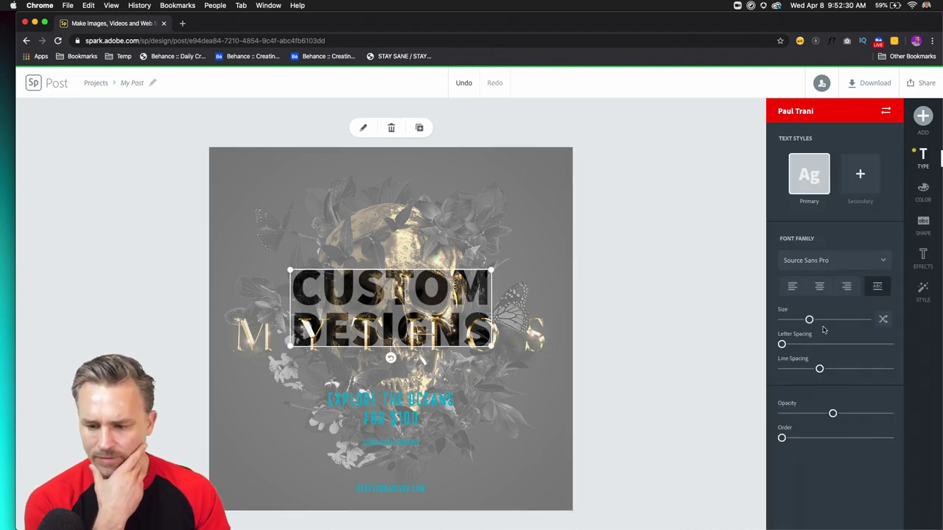
left_click_drag(840, 414, 926, 415)
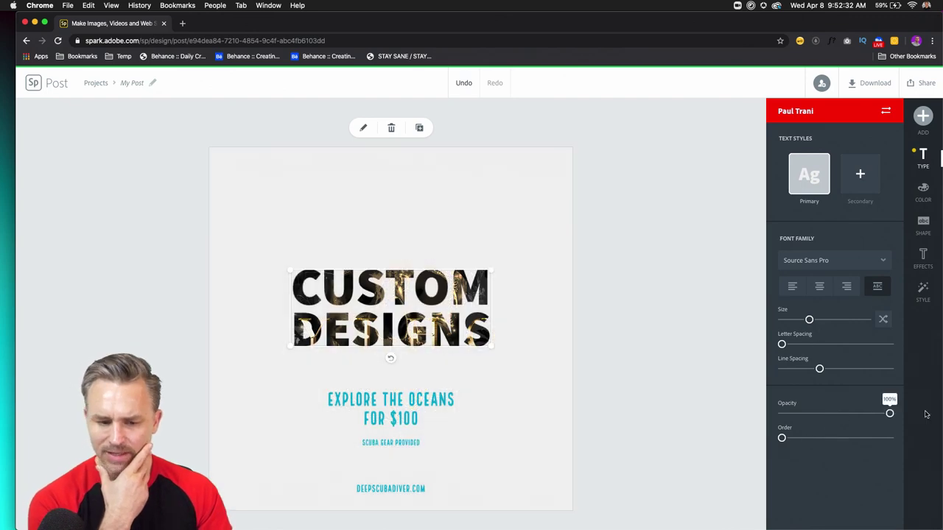
left_click_drag(857, 413, 941, 414)
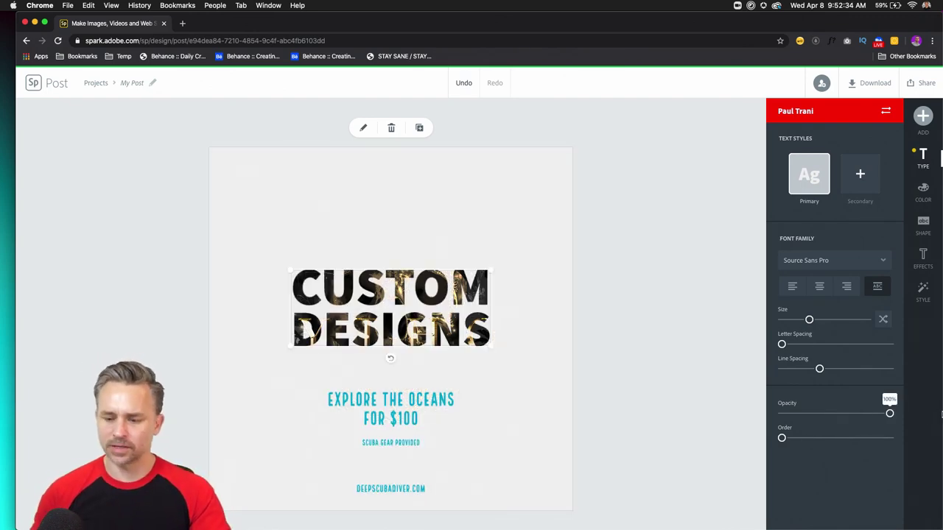
left_click_drag(289, 271, 211, 206)
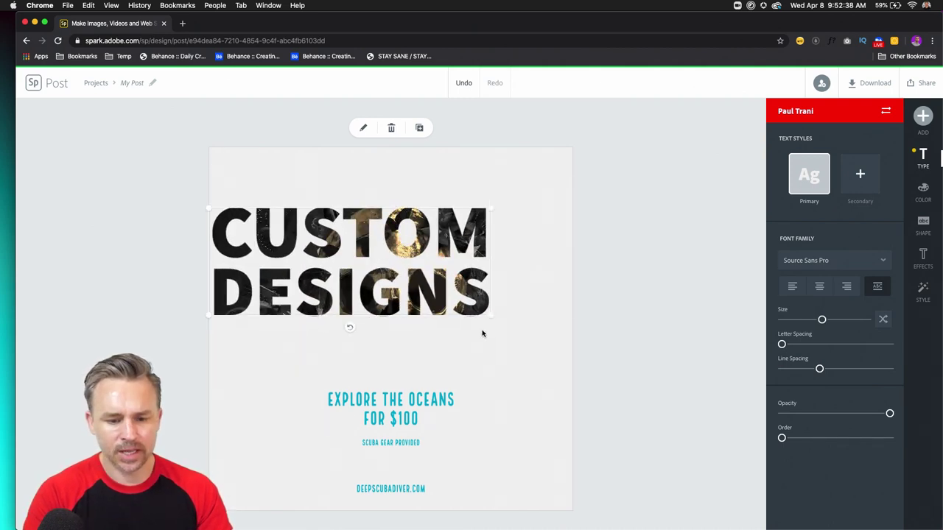
left_click_drag(491, 318, 556, 375)
left_click_drag(412, 259, 415, 285)
- Change the title's second line to "ARTWORK" so that the title reads "CUSTOM ARTWORK"
double_click(365, 340)
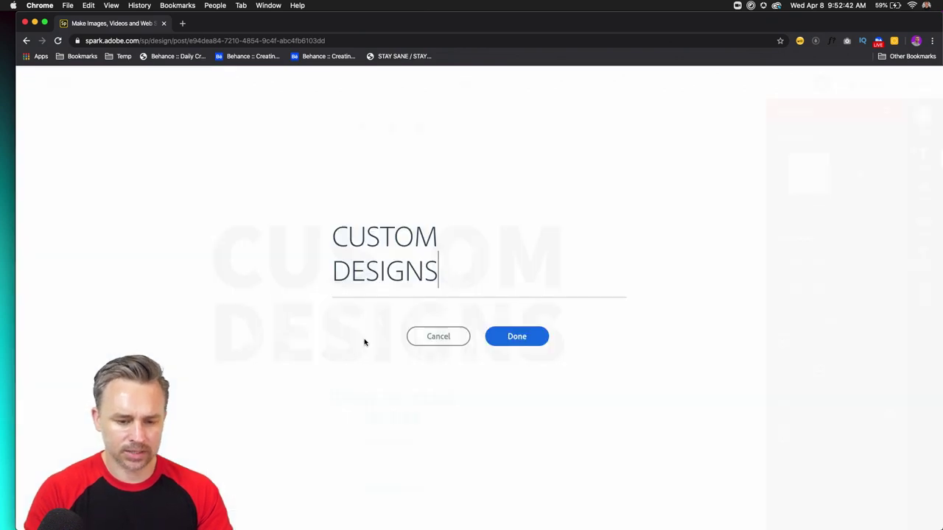
double_click(366, 269)
type("ARTOWRK")
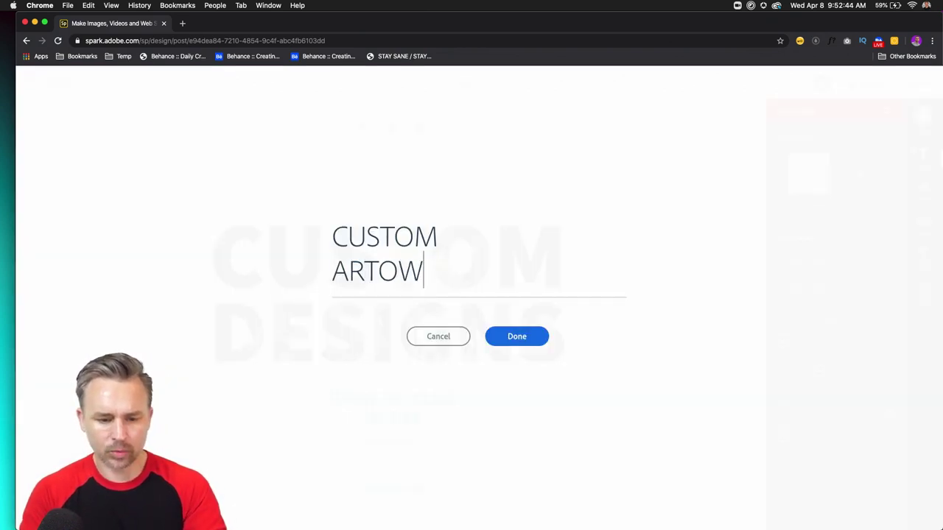
key("BackSpace")
key("BackSpace")
key("BackSpace")
key("BackSpace")
type("WORK")
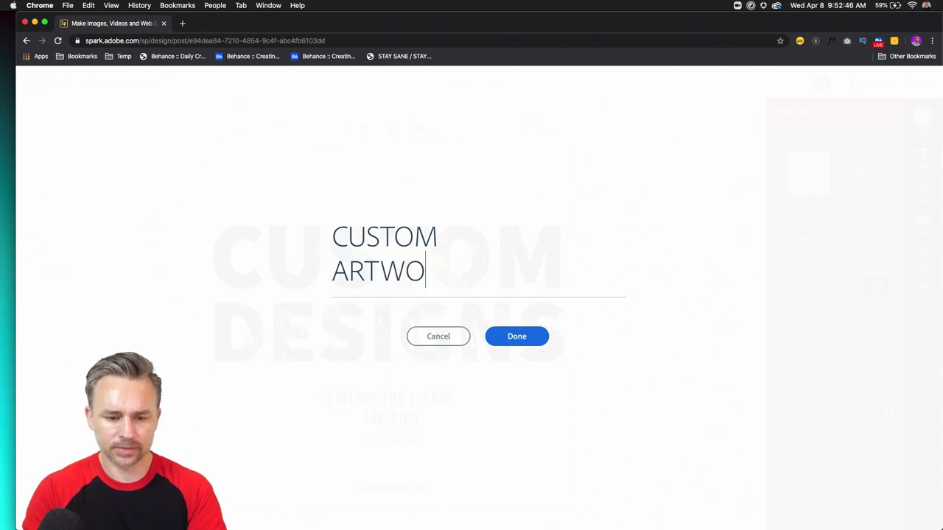
left_click(529, 336)
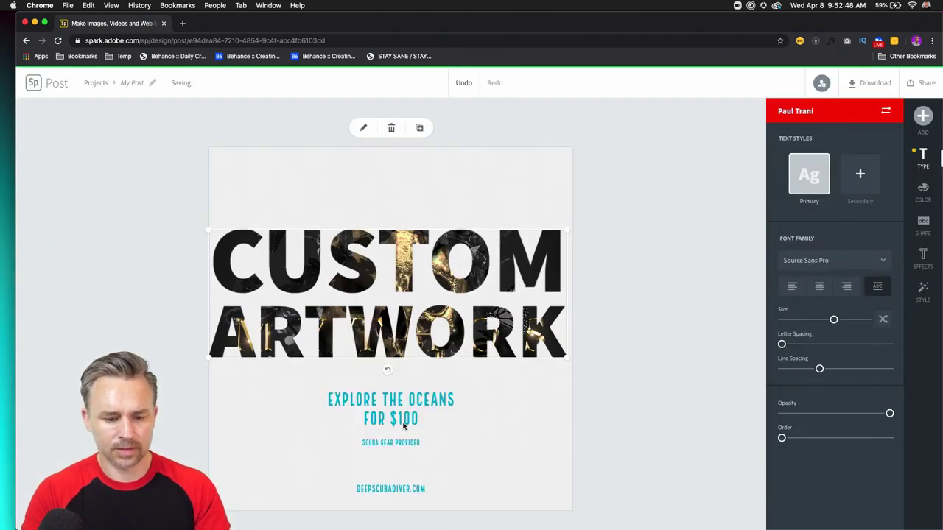
- Replace the "EXPLORE THE OCEANS" subtitle line with "MADE FOR YOU"
double_click(382, 402)
left_click_drag(346, 269, 758, 286)
key("BackSpace")
key("BackSpace")
type("MAA")
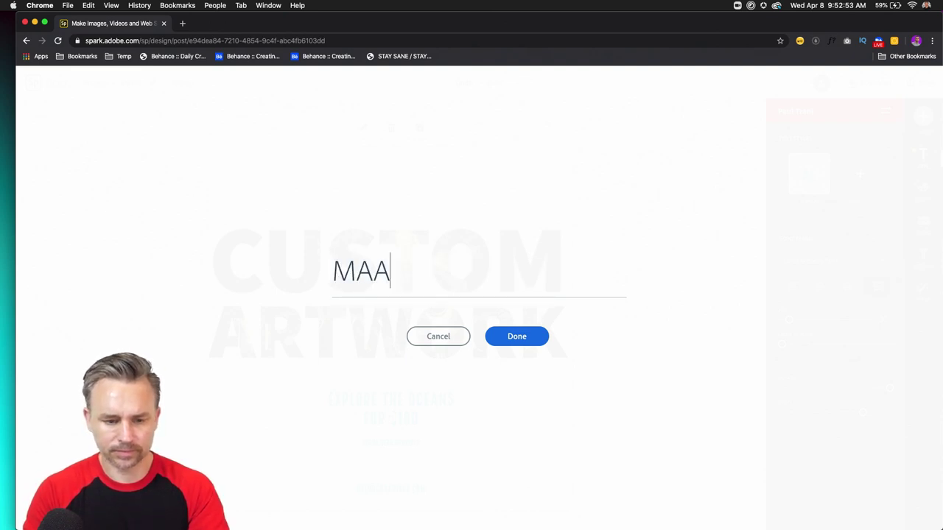
key("BackSpace")
type("DE FOR YOU")
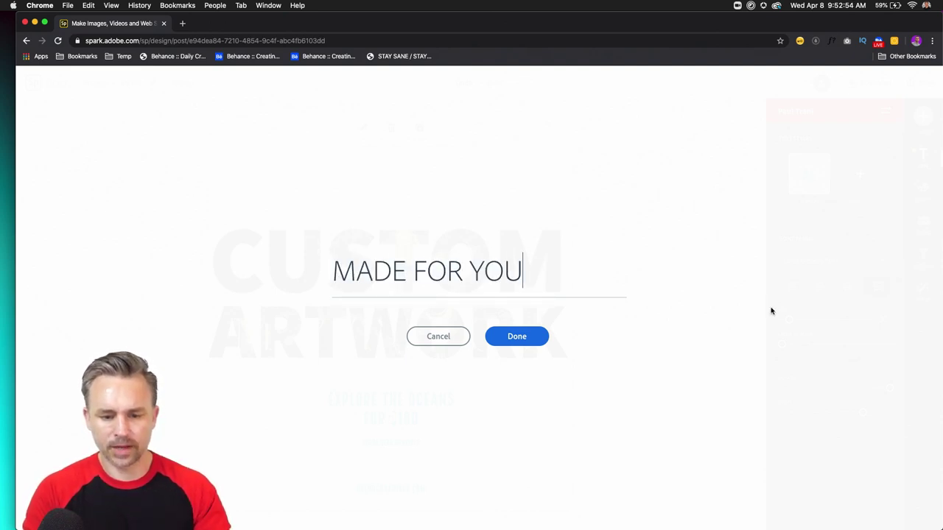
left_click(533, 336)
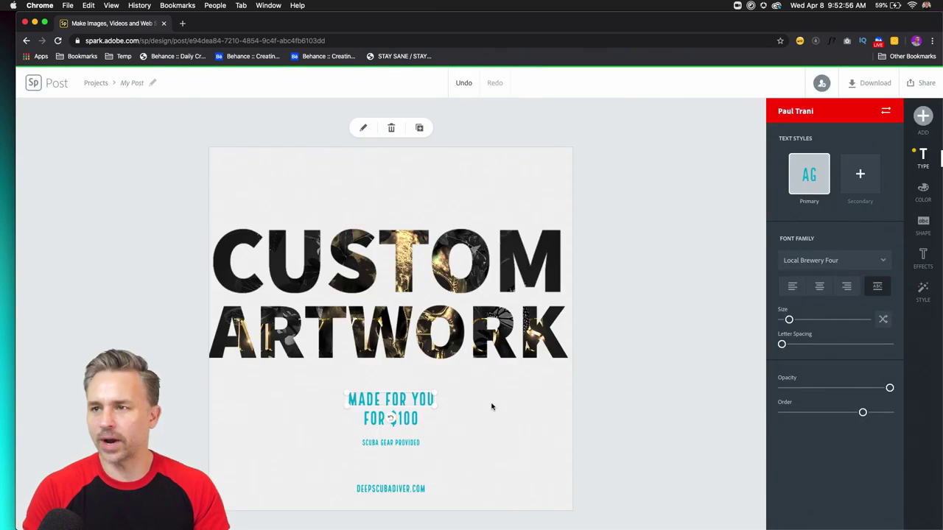
- Replace the "For $100" line under the subtitle with "QUALITY CRAFTMANSHIP"
double_click(374, 418)
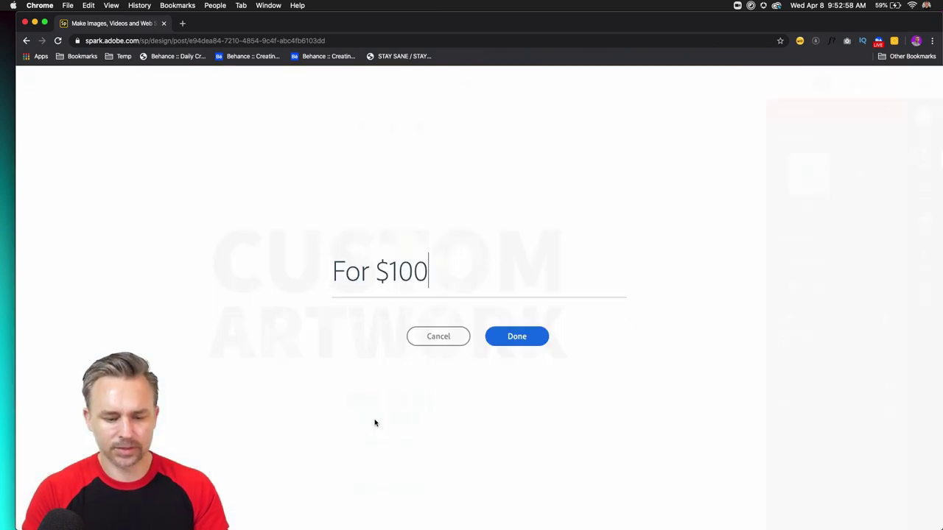
key("super+a")
type("QU")
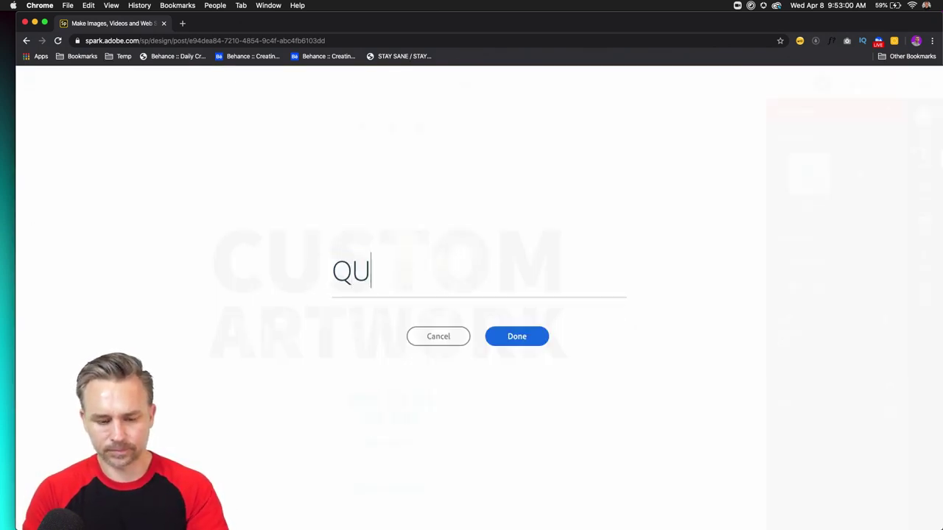
type("ALITY CRAFTMANSHIP")
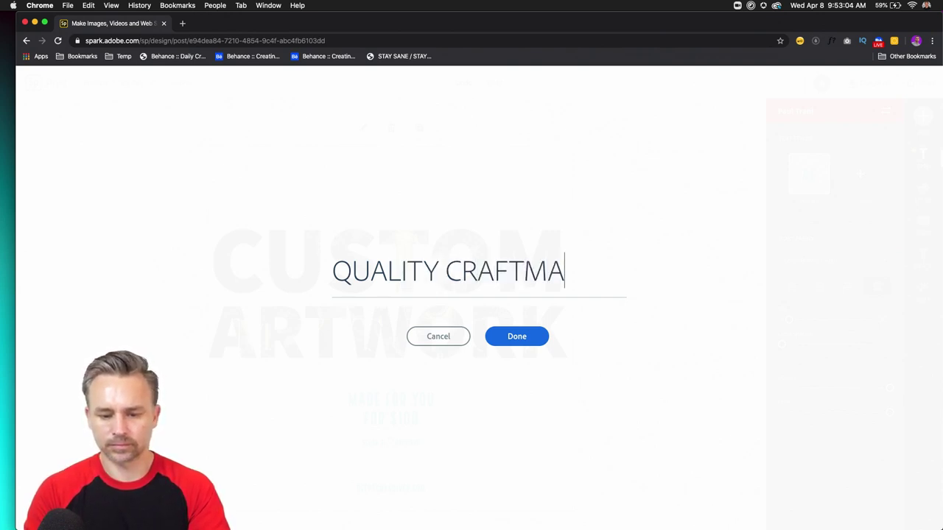
left_click(518, 340)
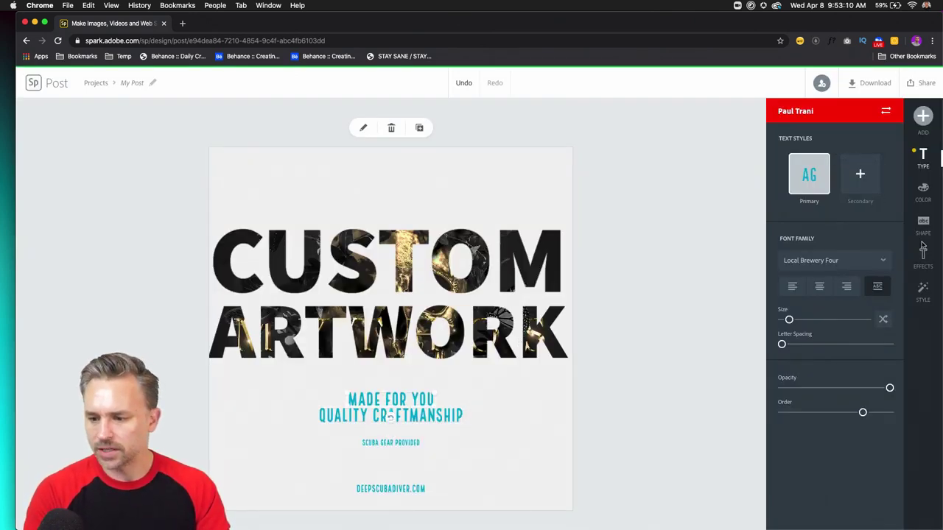
- Color the MADE FOR YOU line brand black and the QUALITY CRAFTMANSHIP line brand red
left_click(923, 190)
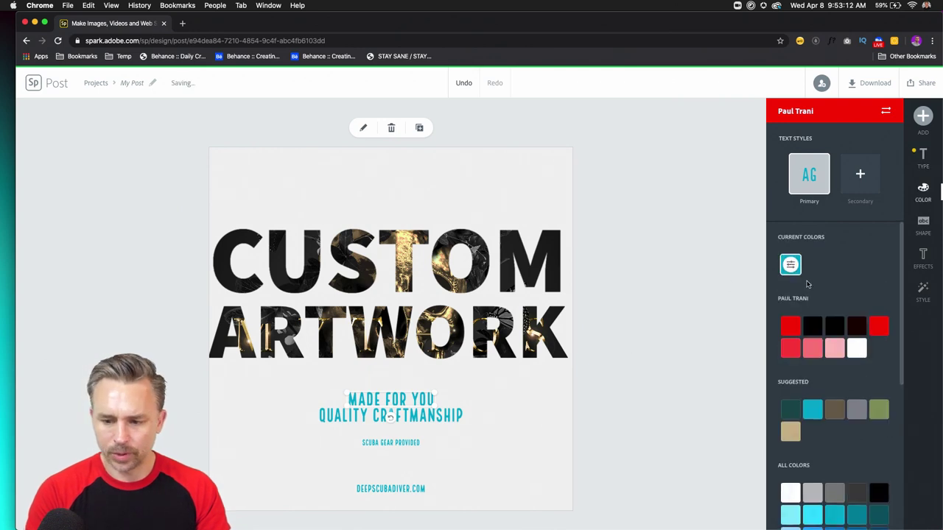
left_click(813, 330)
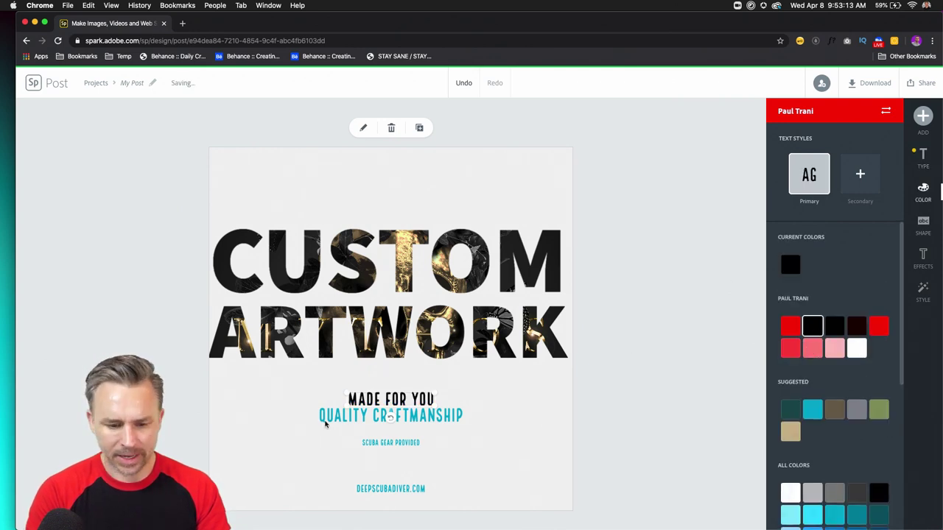
left_click(879, 328)
- Color the SCUBA GEAR PROVIDED line and the web address below it brand red
left_click(377, 443)
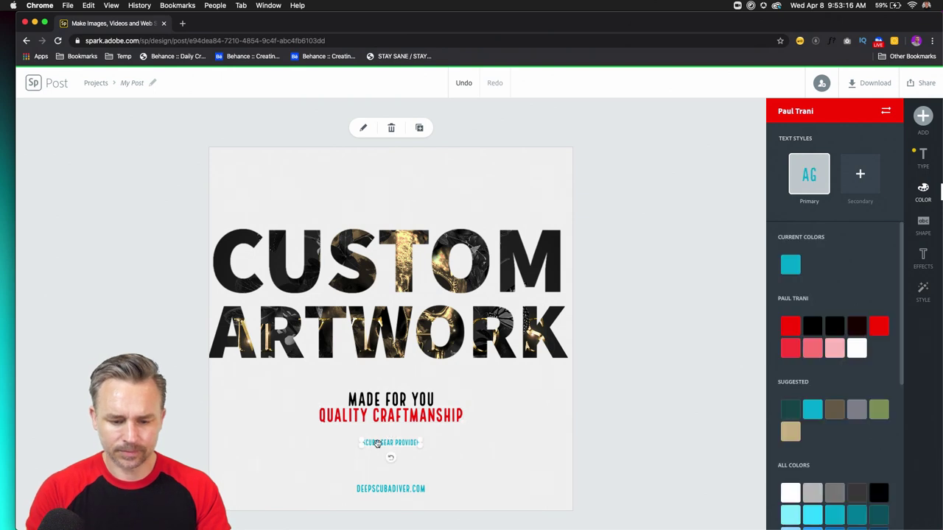
left_click(877, 326)
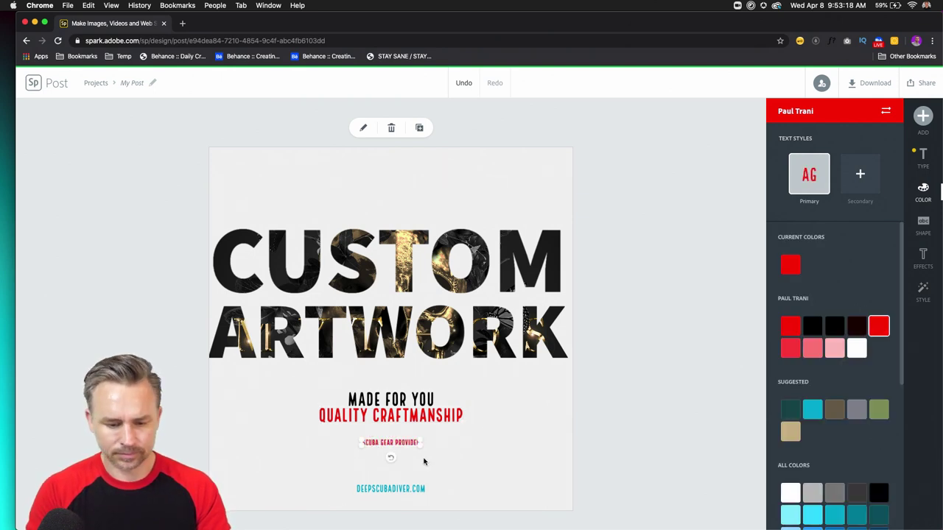
left_click(384, 489)
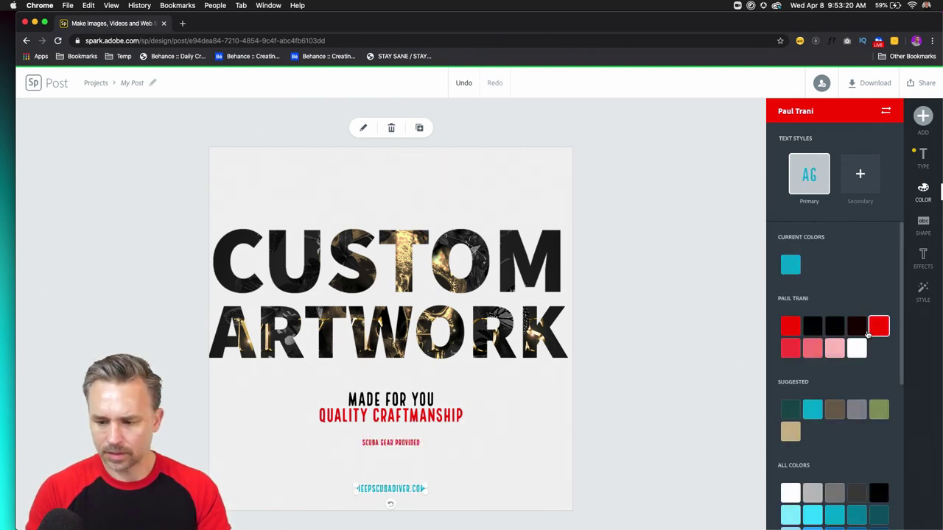
left_click(879, 327)
- Change the web address at the foot of the post to the artist's own domain, keeping the .com ending
double_click(376, 489)
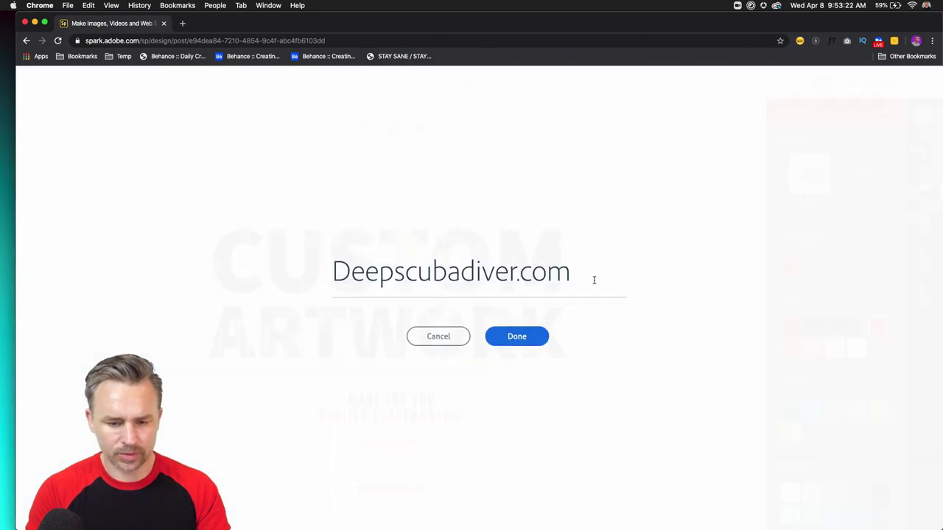
left_click_drag(518, 273, 135, 243)
type("PAULTRANI")
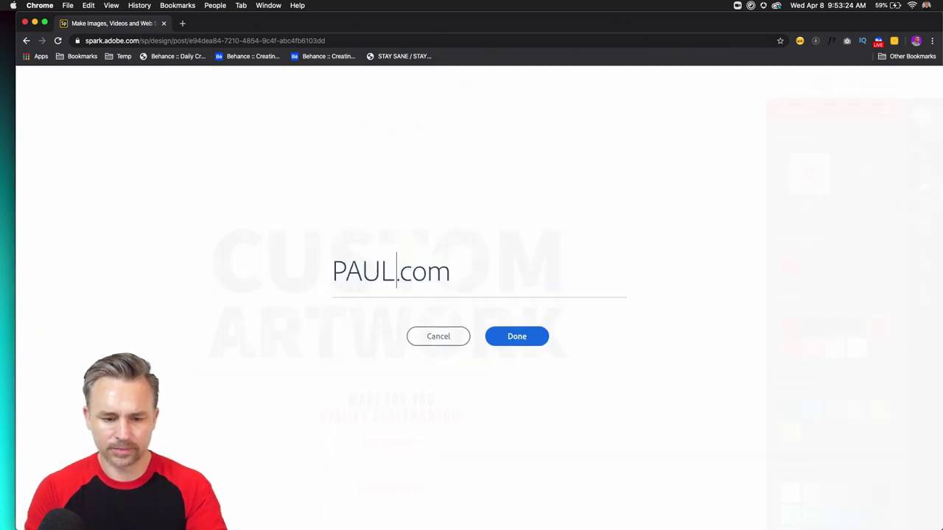
left_click(495, 337)
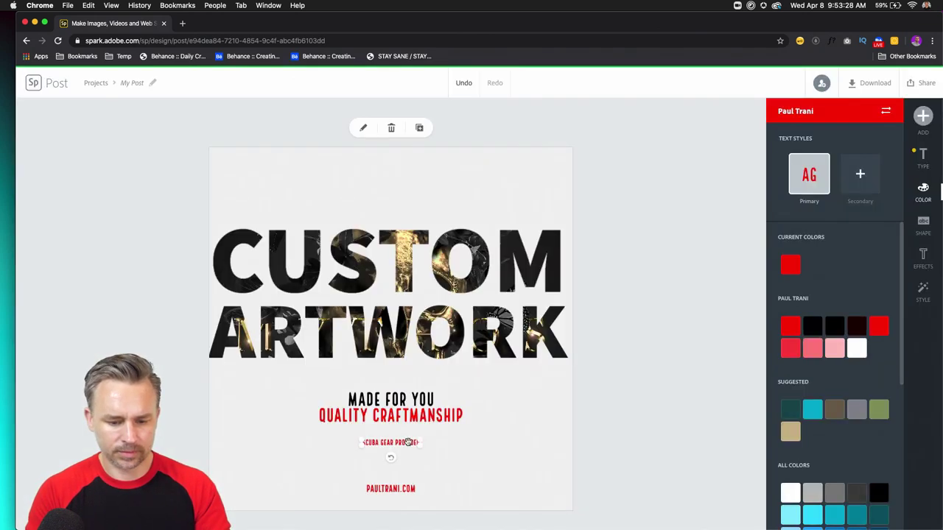
- Replace the SCUBA GEAR PROVIDED line with the artist's full name
left_click(408, 442)
left_click_drag(571, 272, 1, 210)
type("PAUL TRANI")
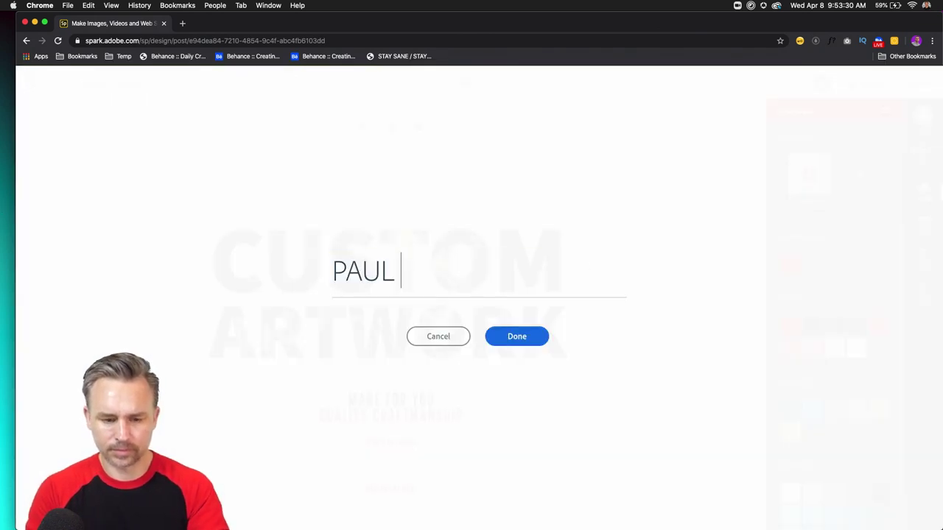
left_click(518, 339)
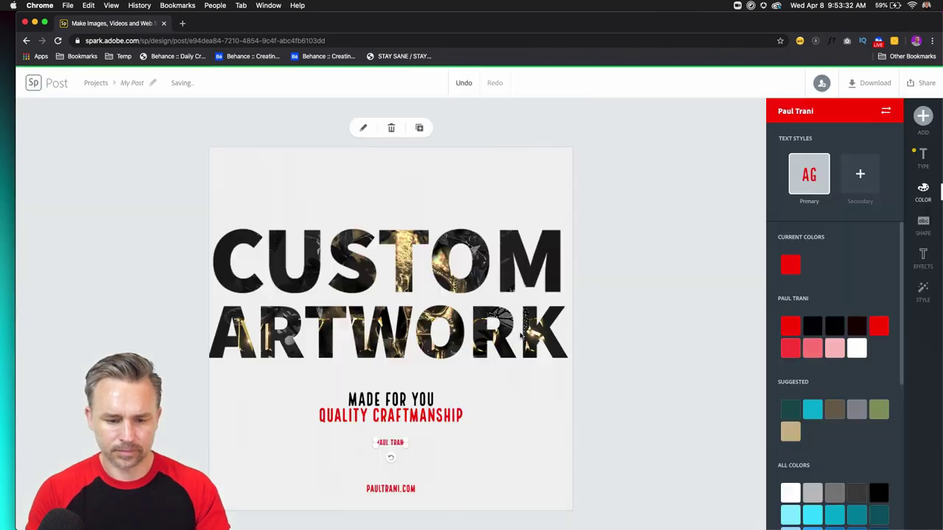
- Enlarge the MADE FOR YOU line and center it between the title and the QUALITY CRAFTMANSHIP line
left_click_drag(368, 403, 311, 413)
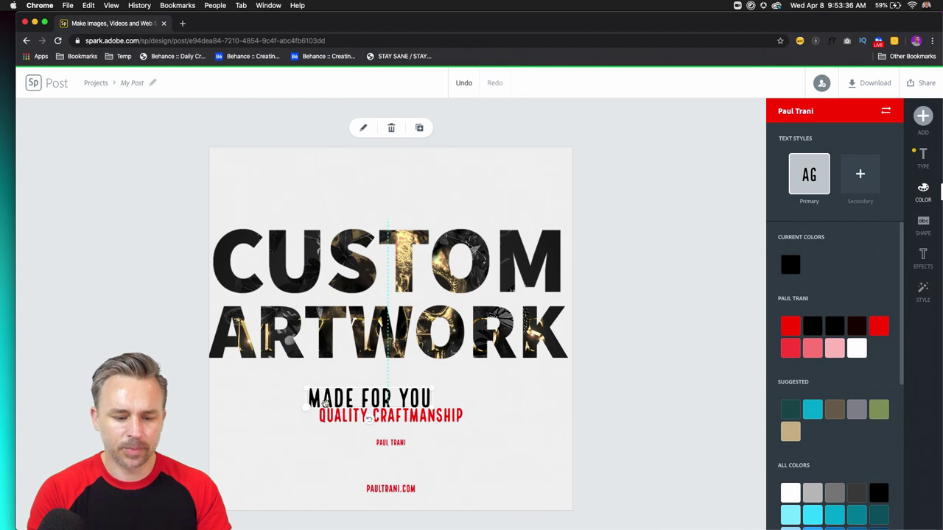
left_click(369, 248)
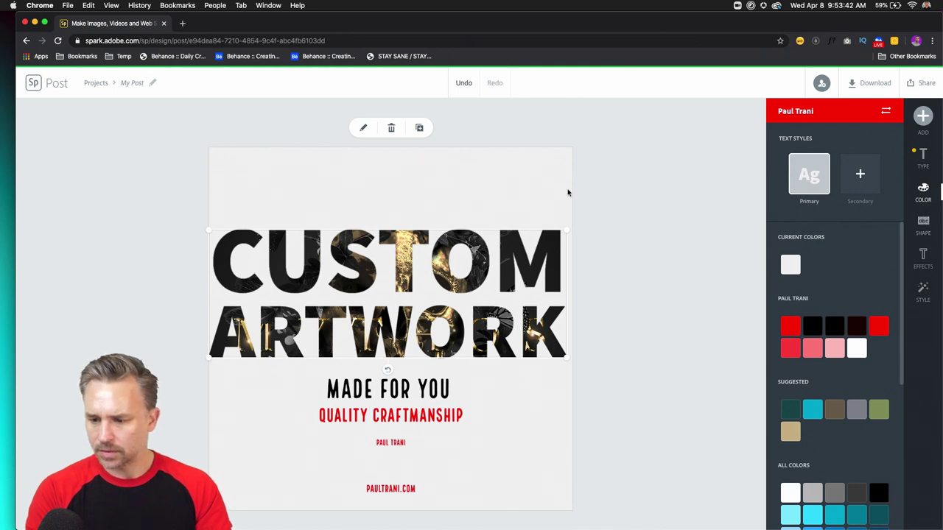
double_click(407, 247)
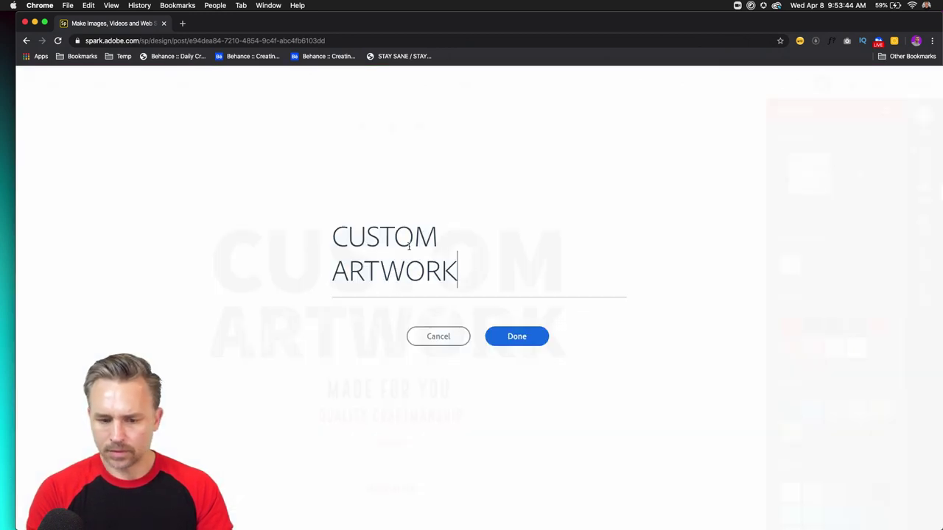
left_click(434, 334)
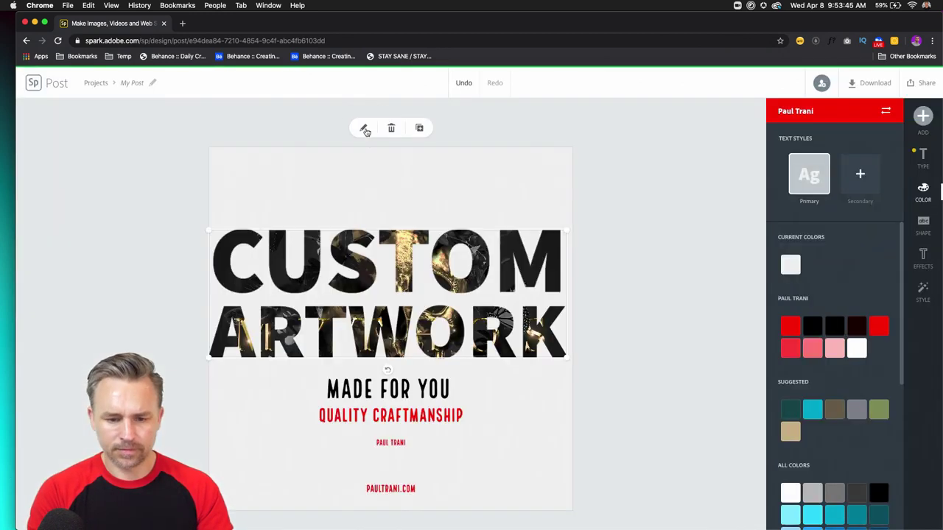
left_click(922, 255)
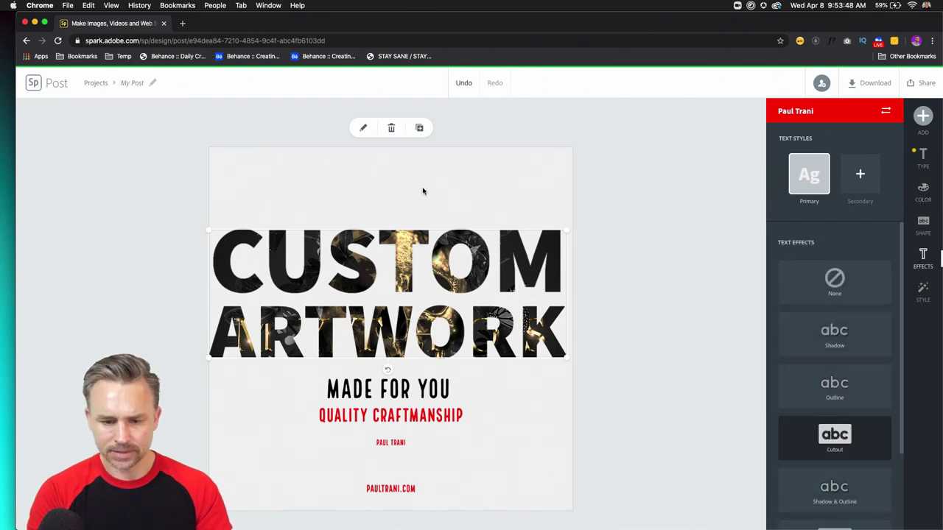
- Try the Darken filter on the background photo and apply the Multiply filter instead
left_click(422, 191)
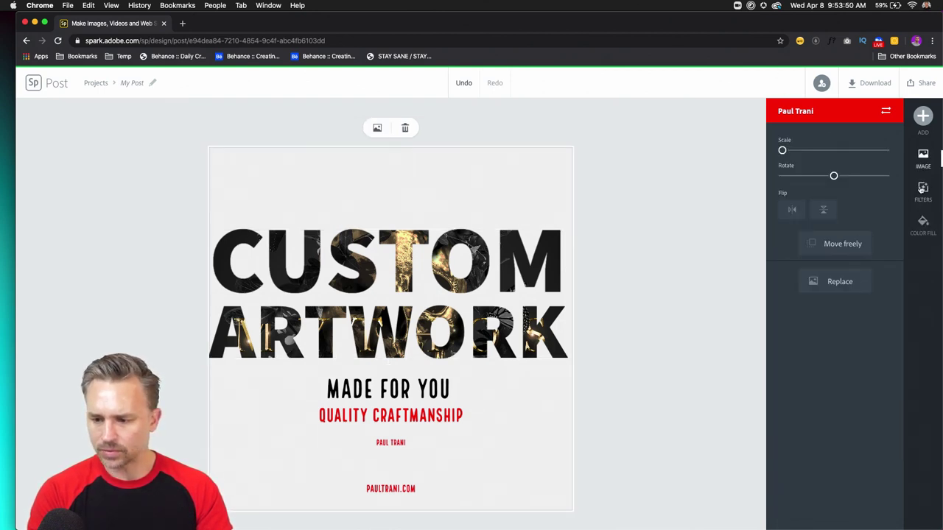
left_click(921, 190)
scroll(803, 338, "down", 1)
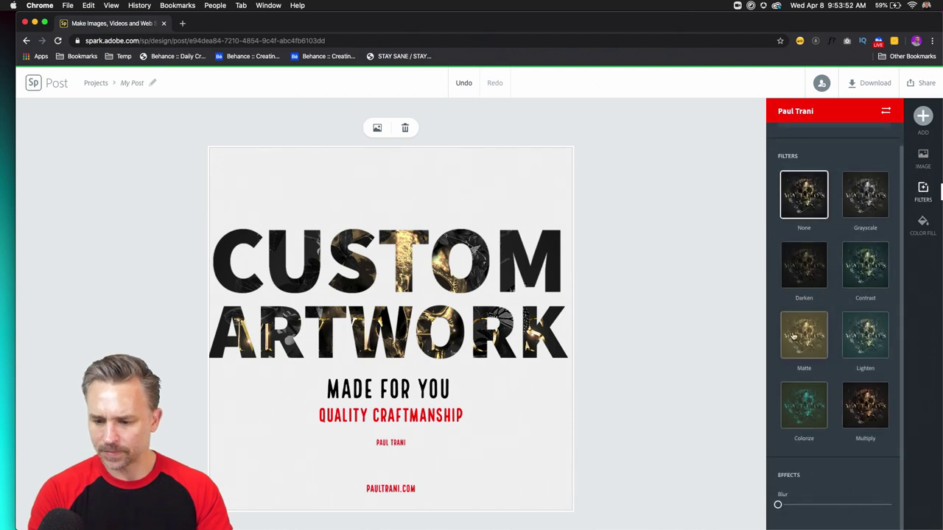
left_click(798, 261)
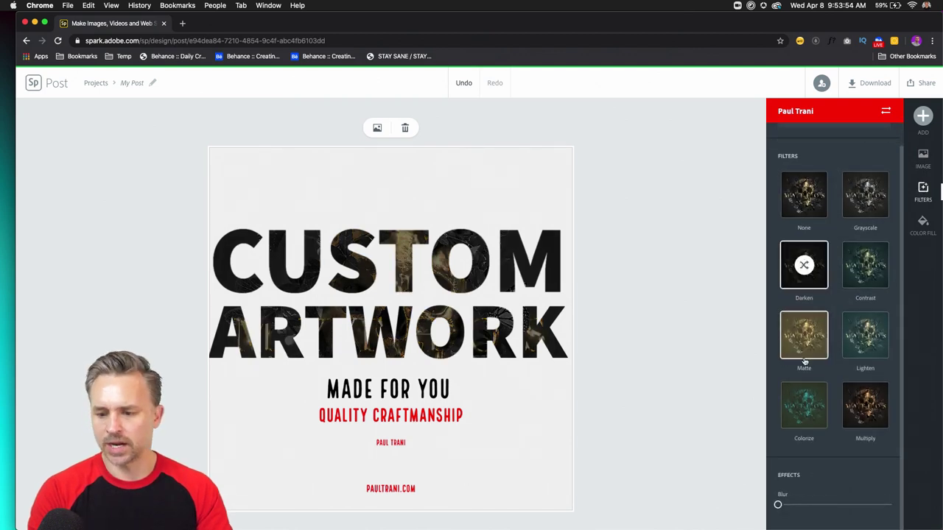
left_click(864, 394)
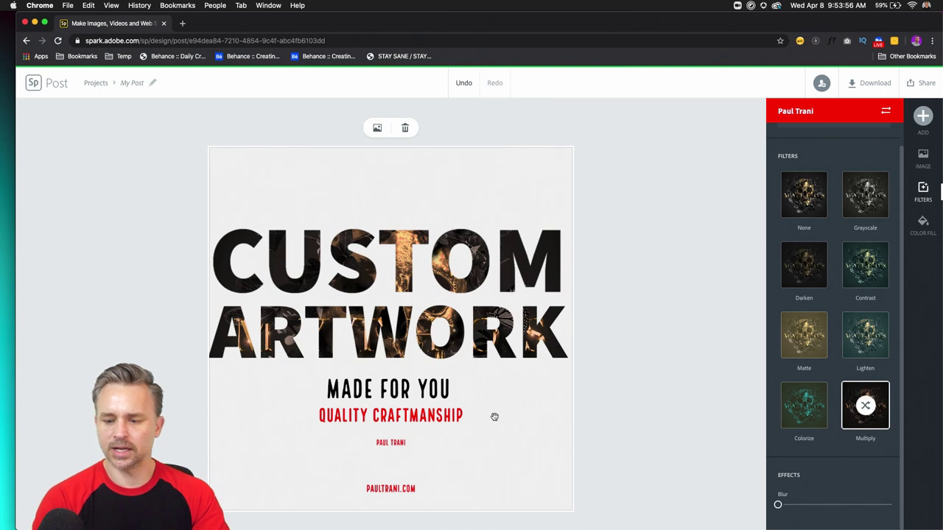
double_click(507, 420)
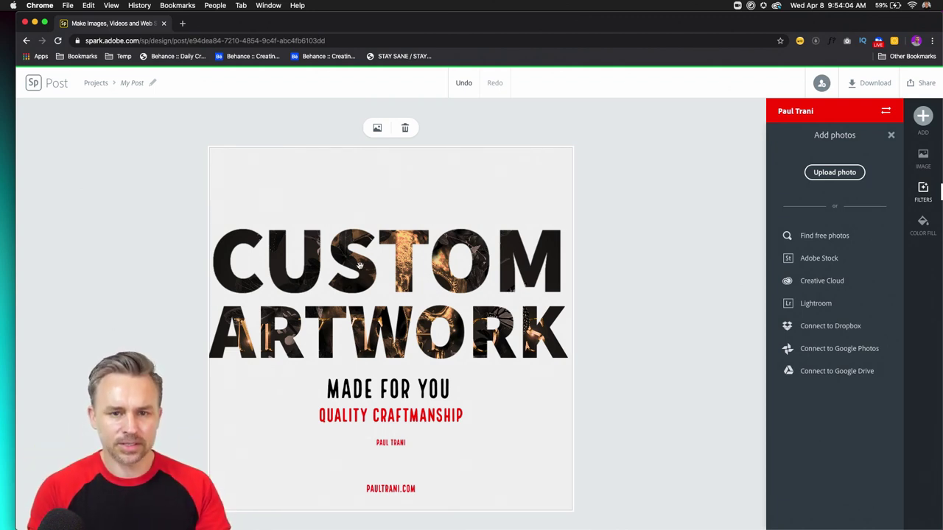
- Recolor the QUALITY CRAFTMANSHIP line with a custom golden yellow, #FEBB01
left_click(370, 418)
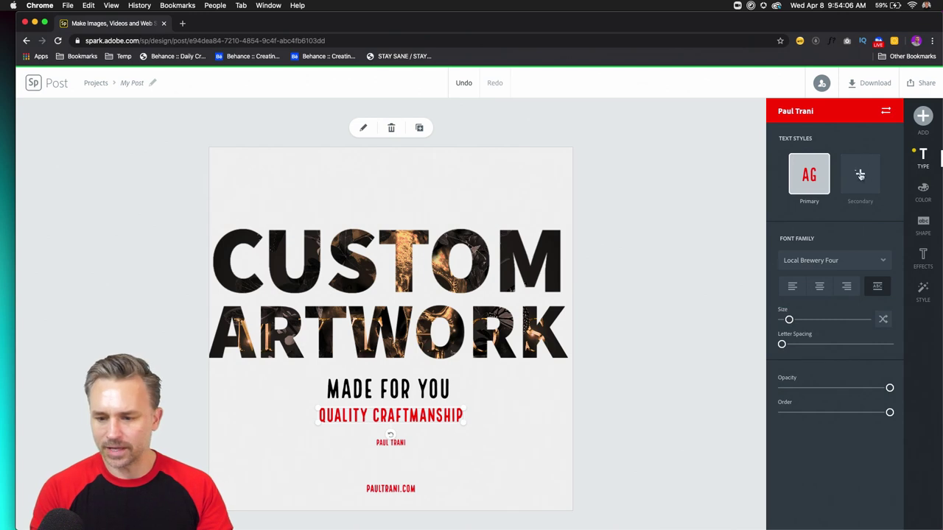
left_click(922, 190)
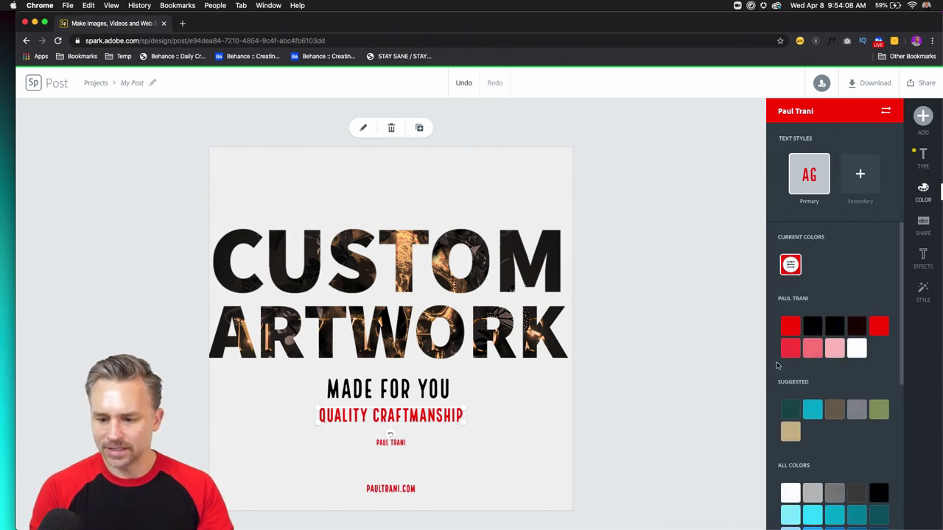
left_click(790, 263)
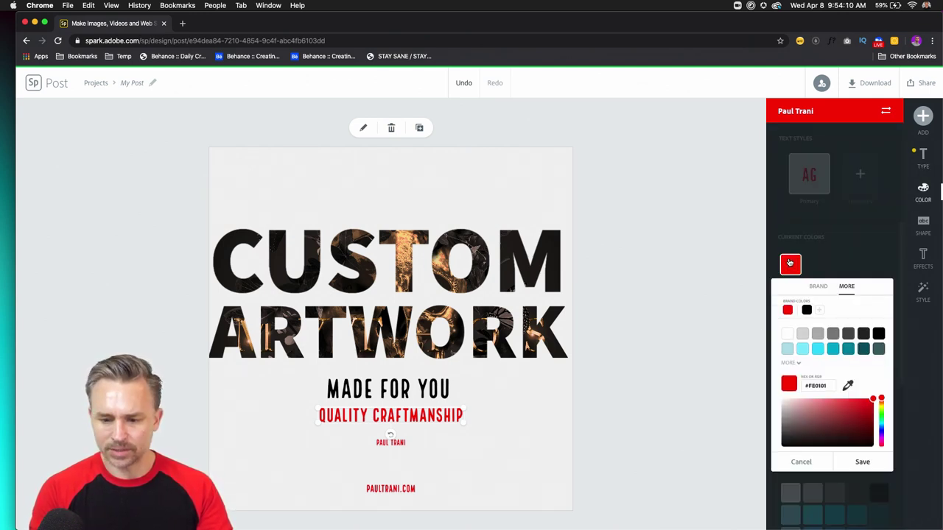
left_click(882, 404)
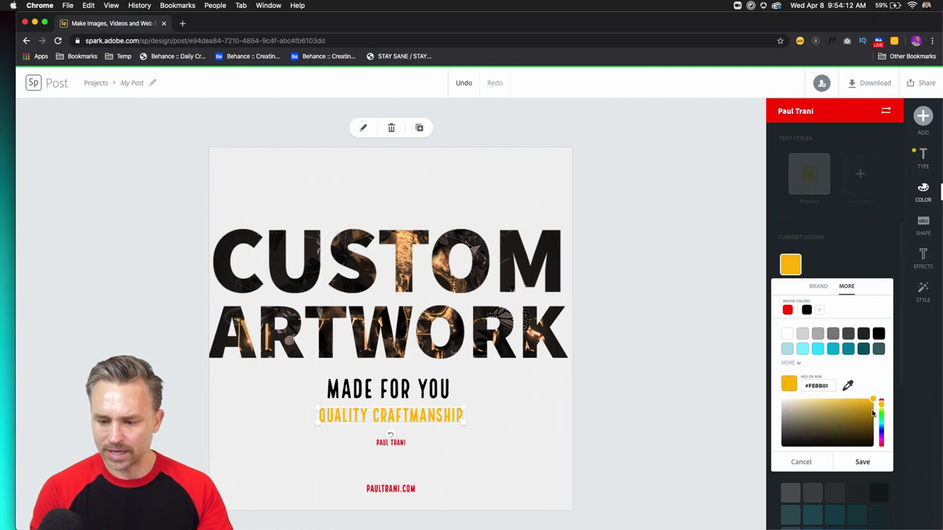
left_click(398, 444)
- Color the artist's name line the same golden yellow and the web address brand black
left_click(400, 447)
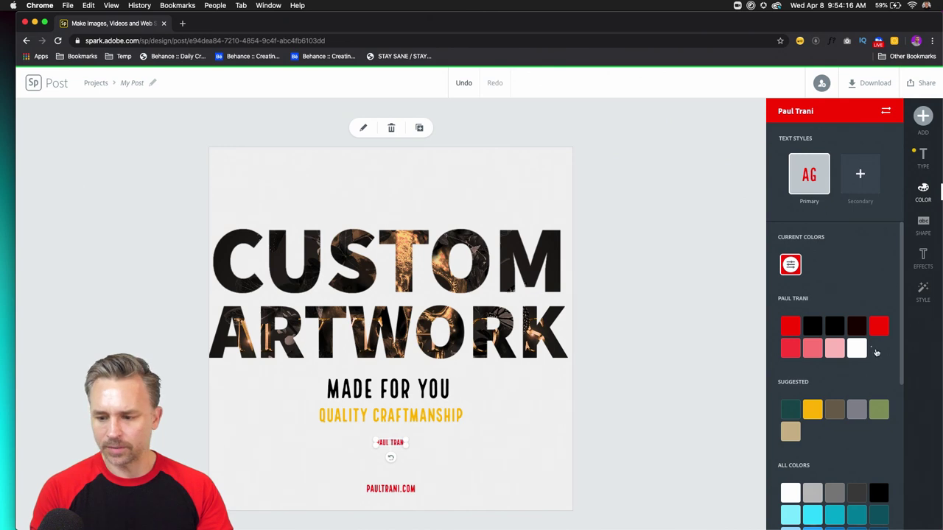
left_click(813, 409)
left_click(398, 490)
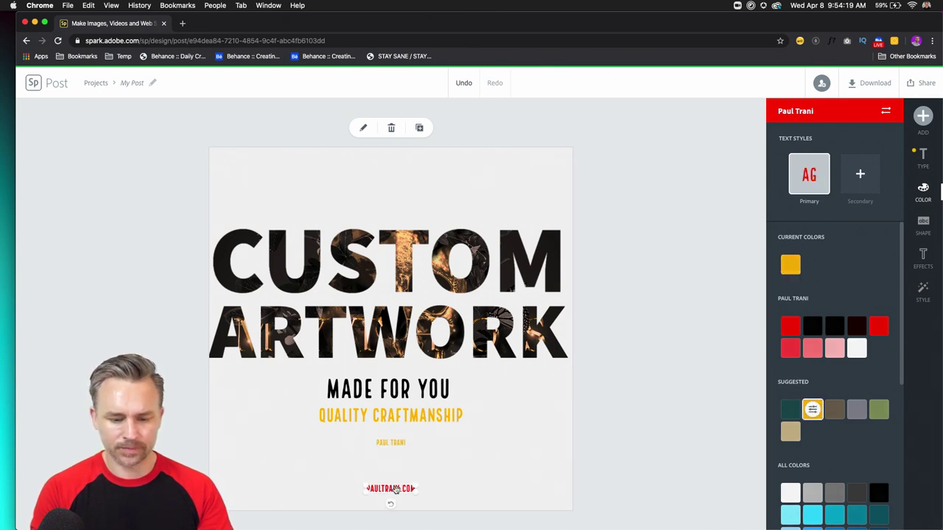
left_click(813, 326)
left_click(258, 417)
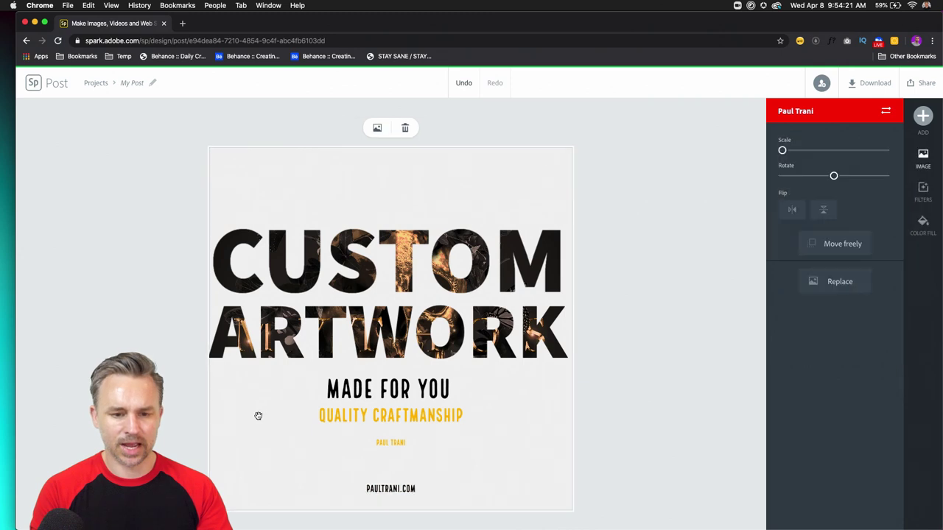
- Download the finished CUSTOM ARTWORK post as a JPG and deselect its background photo
left_click(858, 84)
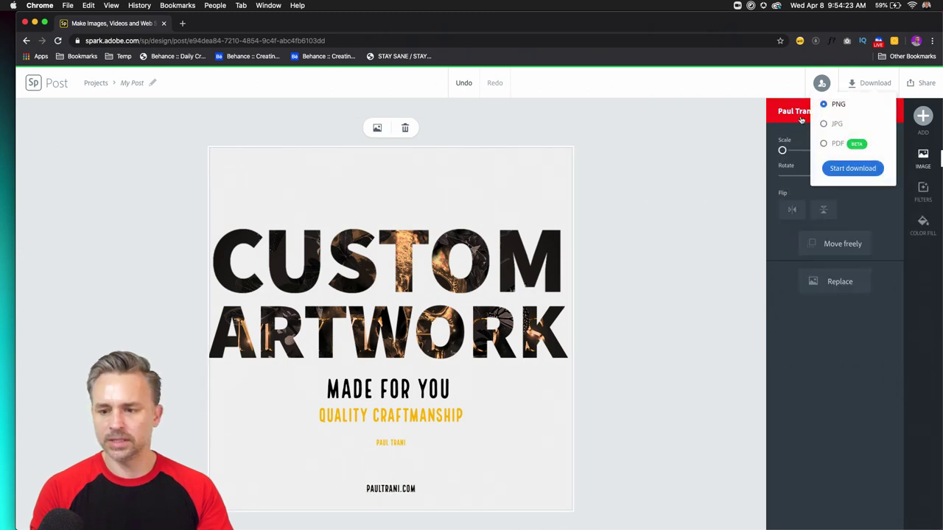
left_click(838, 171)
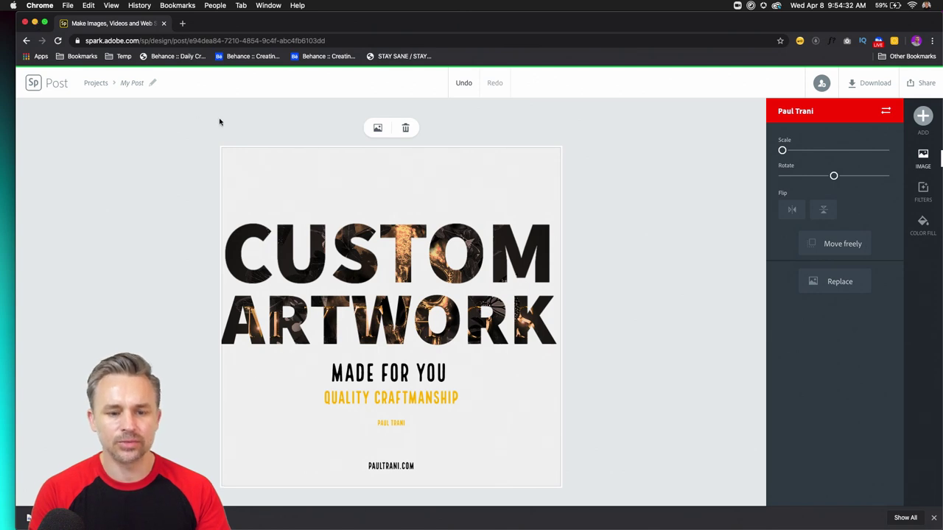
left_click(177, 126)
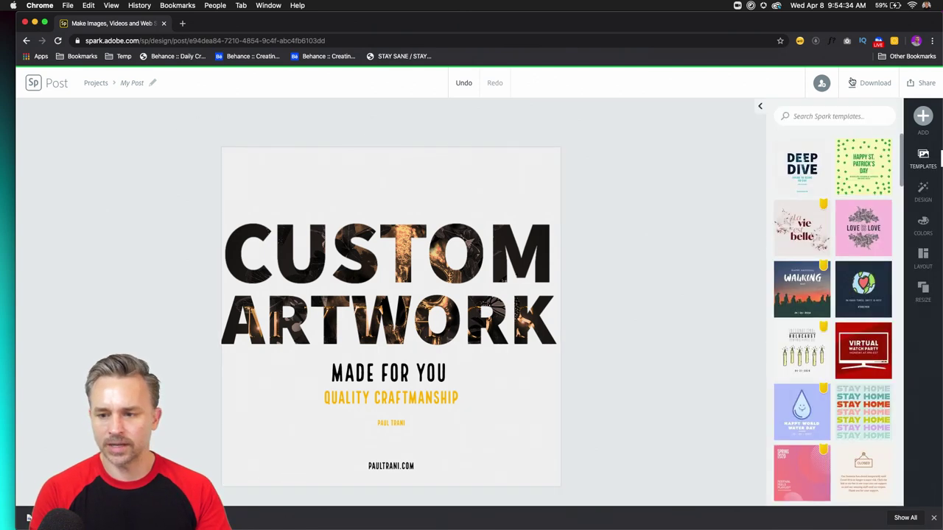
- Download the post again as a PNG with a transparent background
left_click(888, 84)
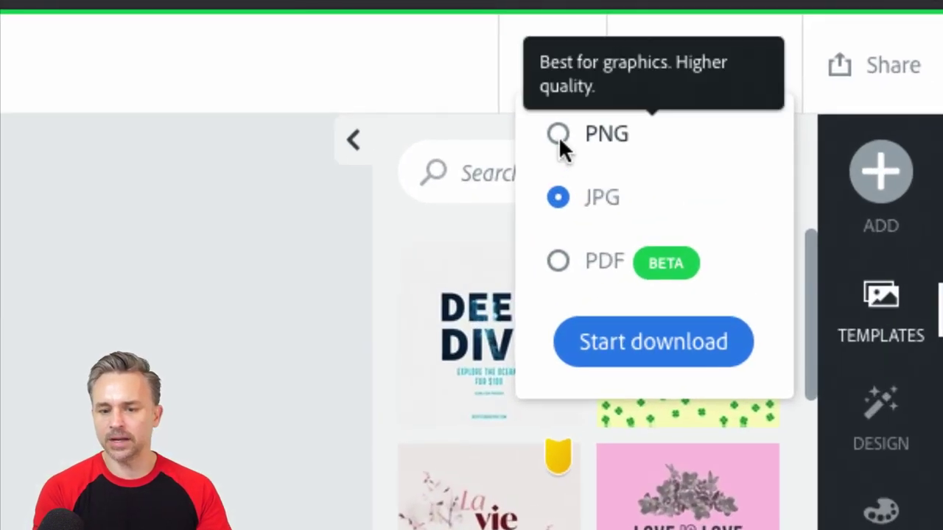
left_click(695, 119)
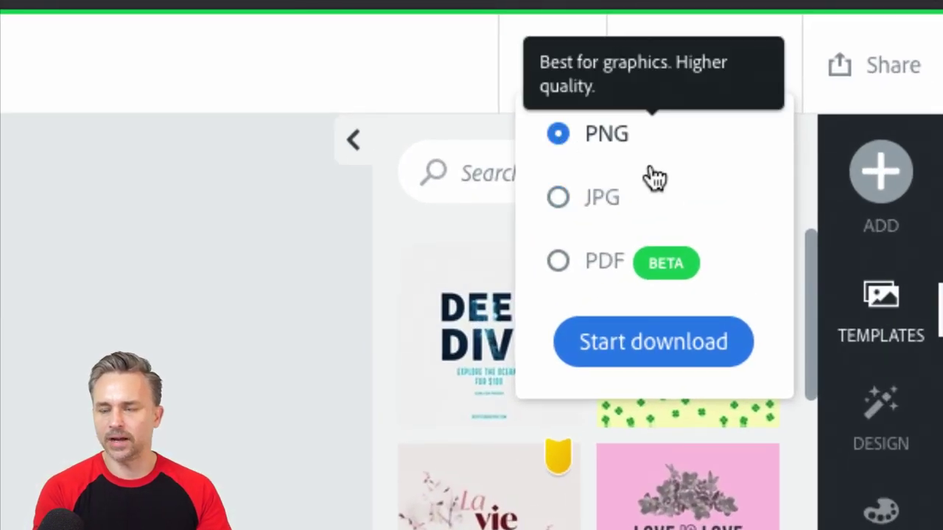
left_click(644, 352)
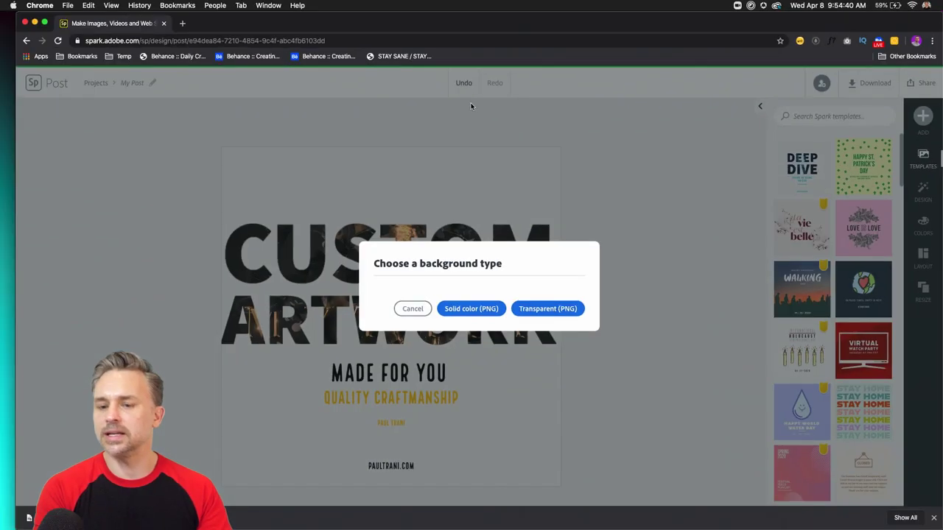
left_click(554, 313)
- Minimize the browser window and open the Downloads folder in Finder
left_click(34, 22)
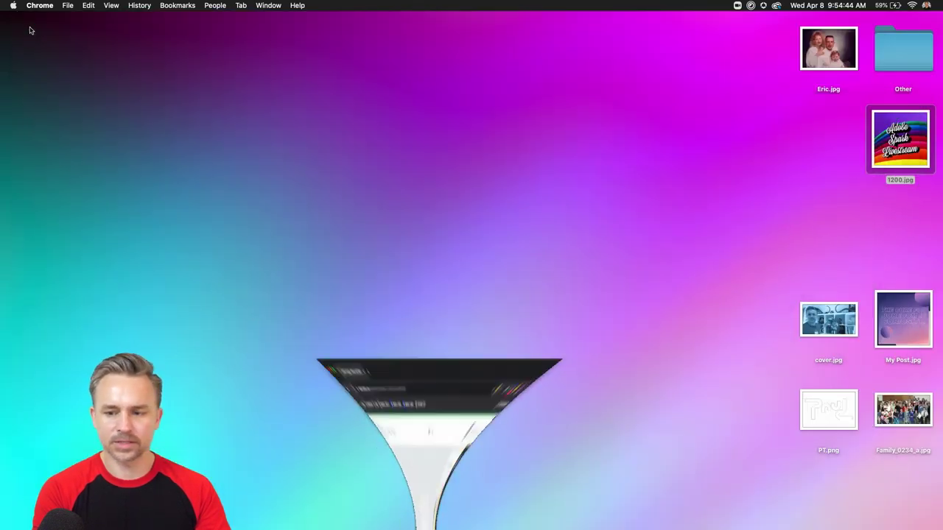
left_click(543, 212)
mouse_move(516, 516)
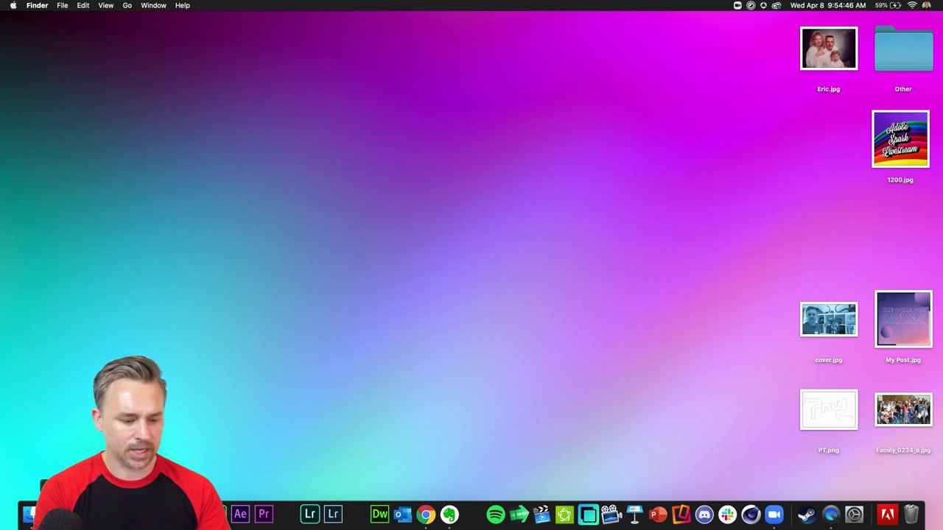
left_click(31, 516)
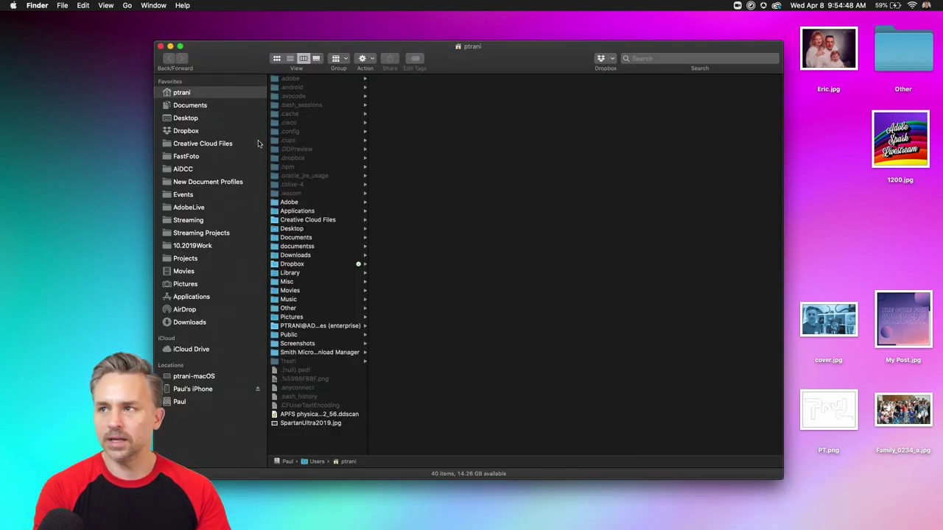
left_click_drag(230, 55, 220, 61)
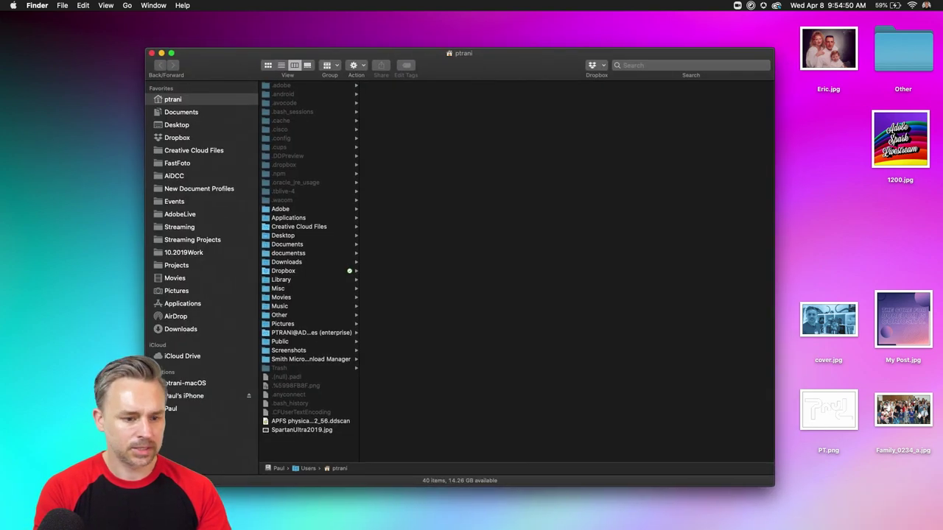
left_click(177, 329)
- Find My Post (1).png among the downloads, preview its transparency and open it in Photoshop
scroll(400, 283, "down", 3)
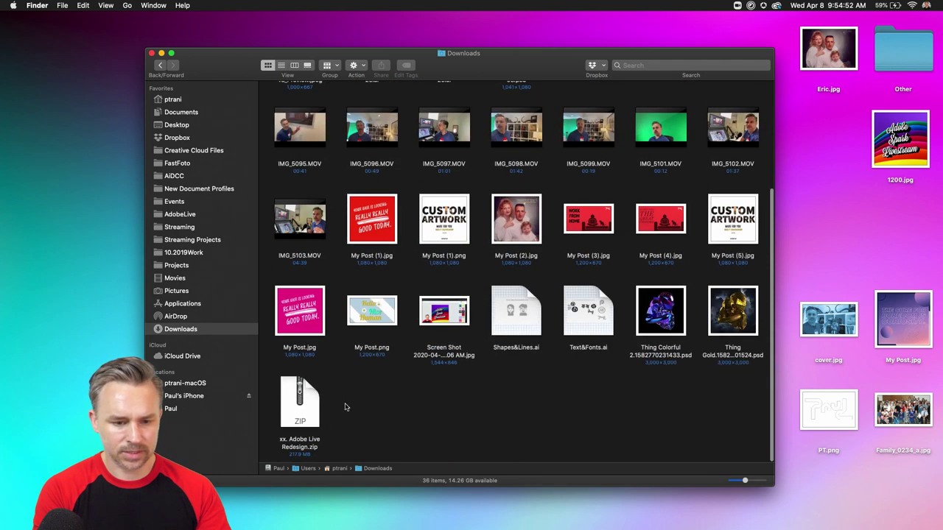
scroll(344, 407, "up", 5)
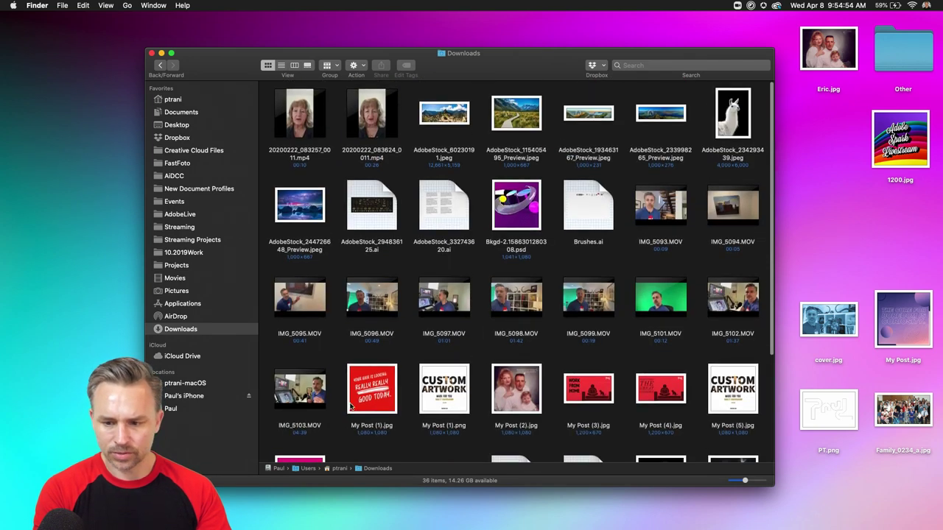
scroll(351, 406, "down", 1)
left_click(435, 363)
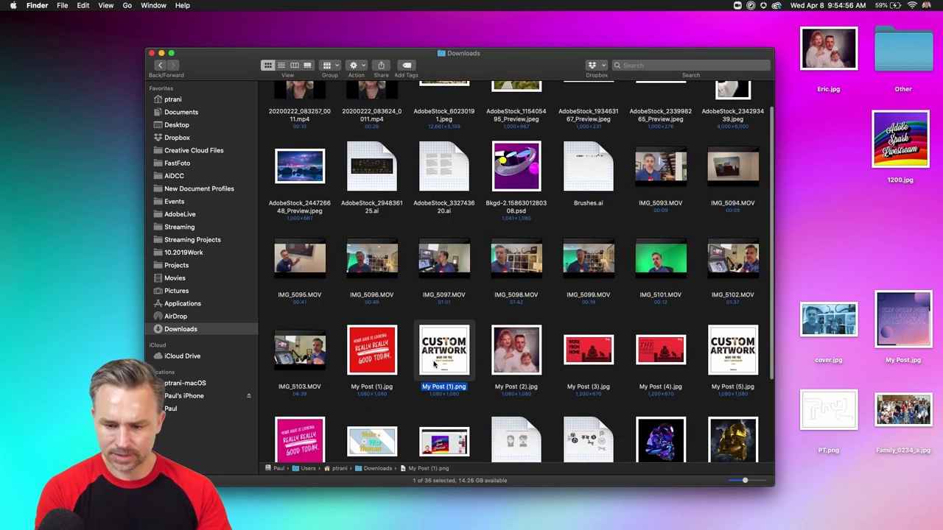
key("space")
key("space")
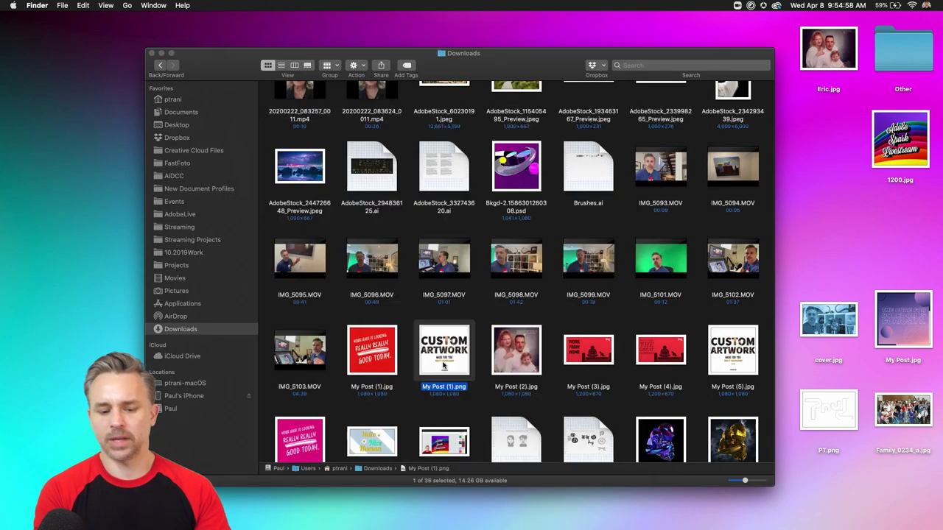
key("space")
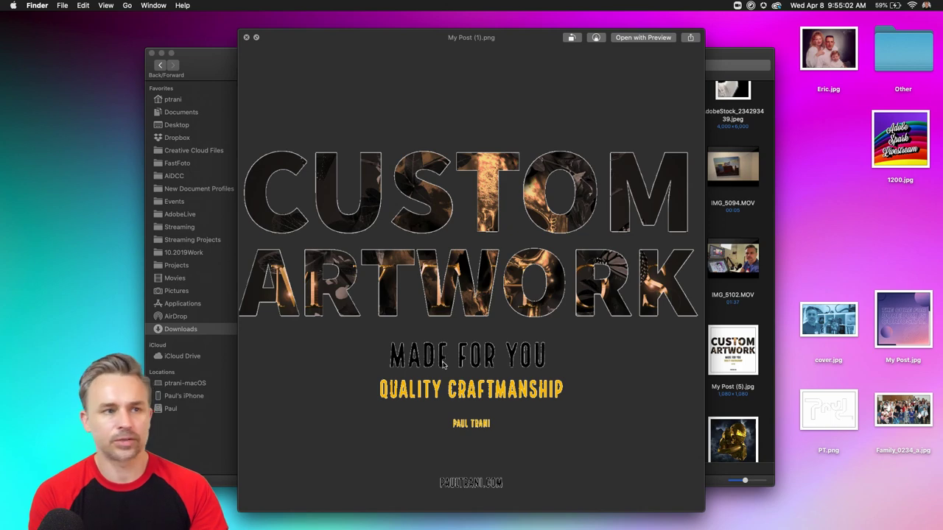
key("space")
mouse_move(118, 524)
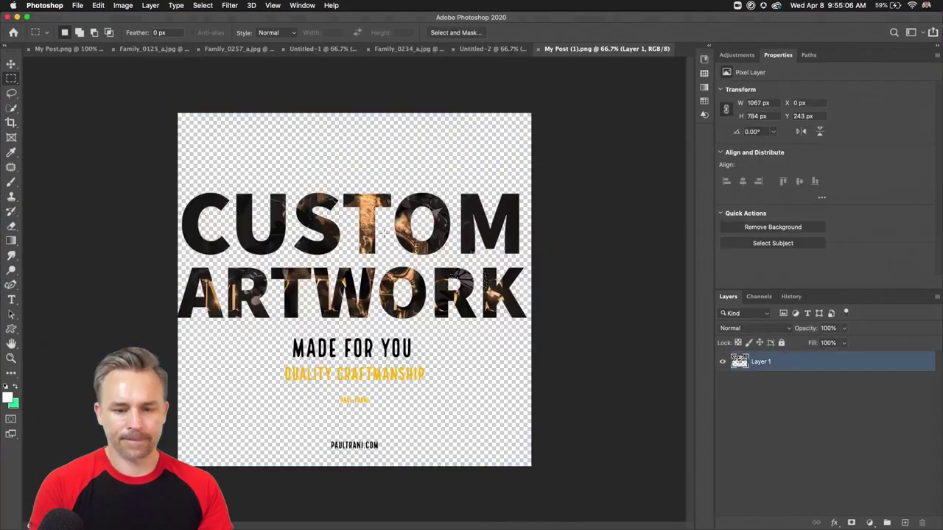
- Browse the Dropbox Transfer folder in Finder as icons and open the dark floral and gold artwork image in Photoshop
left_click(24, 515)
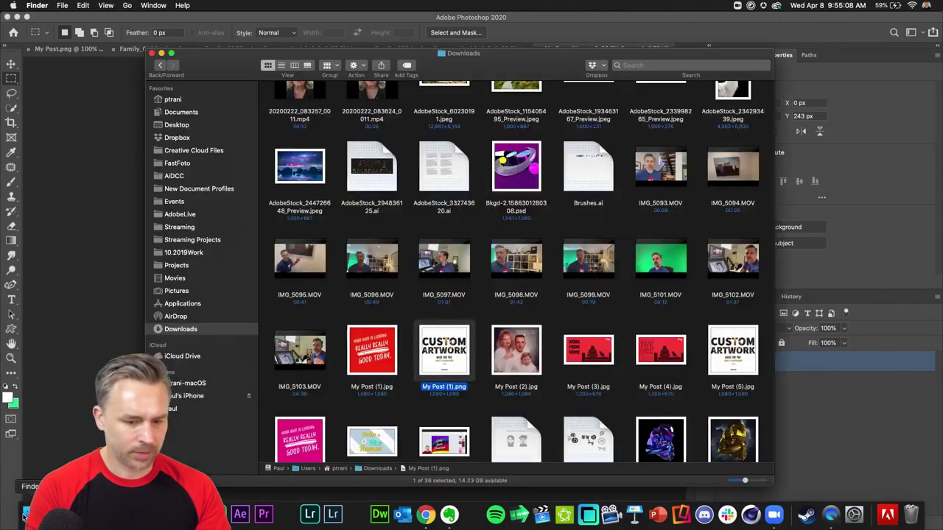
left_click(175, 138)
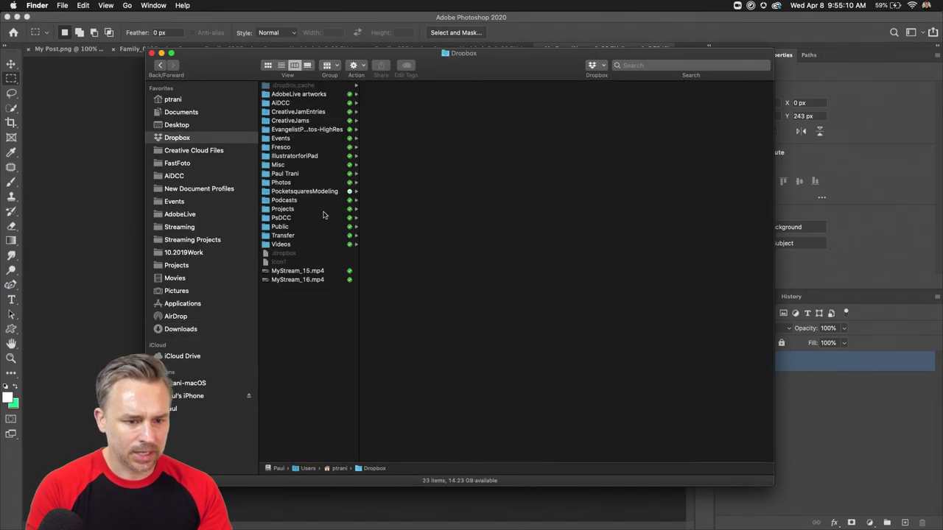
left_click(283, 236)
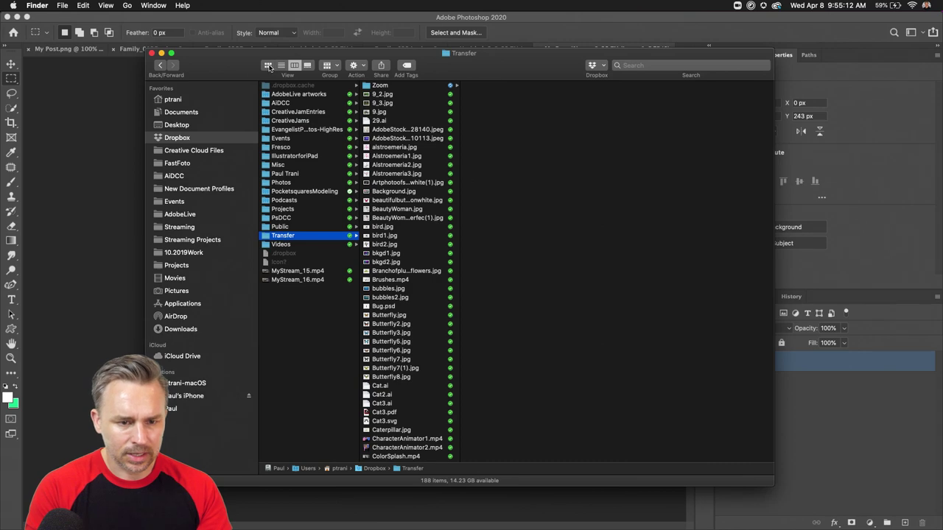
left_click(269, 67)
scroll(432, 362, "down", 3)
scroll(433, 362, "down", 10)
scroll(432, 361, "up", 3)
scroll(433, 361, "right", 2)
left_click_drag(664, 252, 216, 516)
- Close the artwork's own document, paste the copied image into My Post (1).png and place its layer below the text layer
key("super+w")
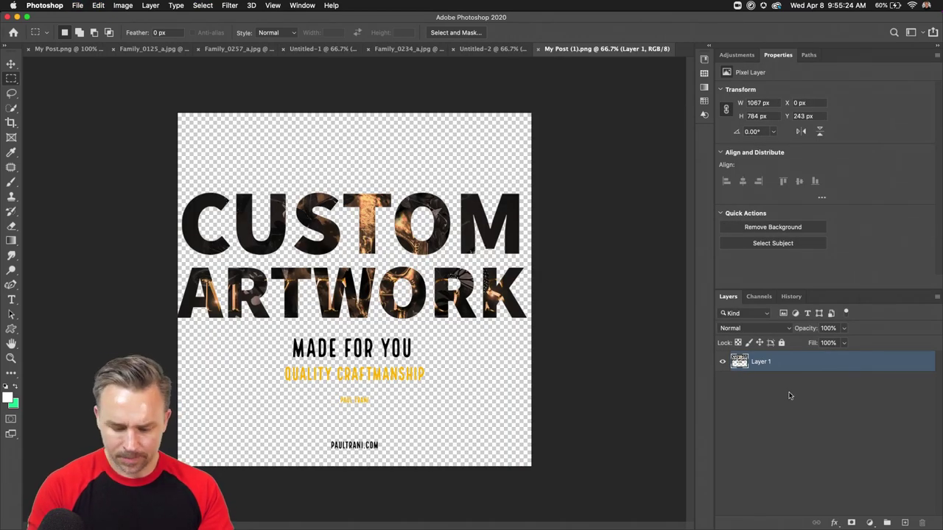
key("super+v")
left_click_drag(800, 364, 802, 391)
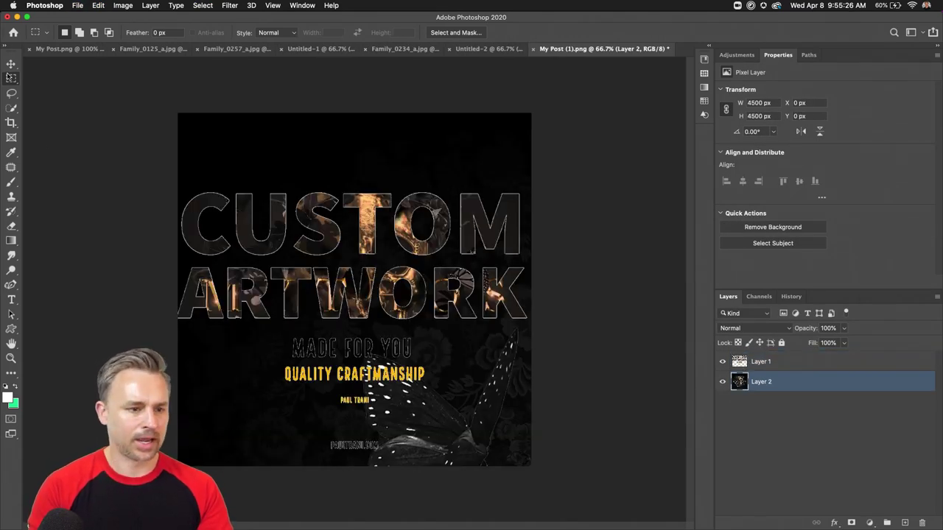
- Move the artwork so its gold area and dark leaves fill the canvas behind the text, and convert its layer to a smart object
left_click(11, 64)
left_click_drag(466, 432, 145, 238)
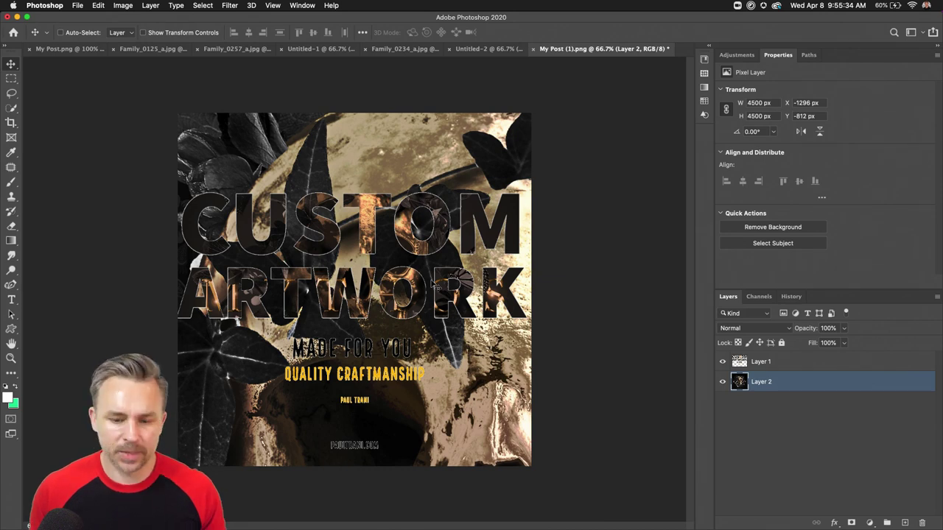
right_click(827, 388)
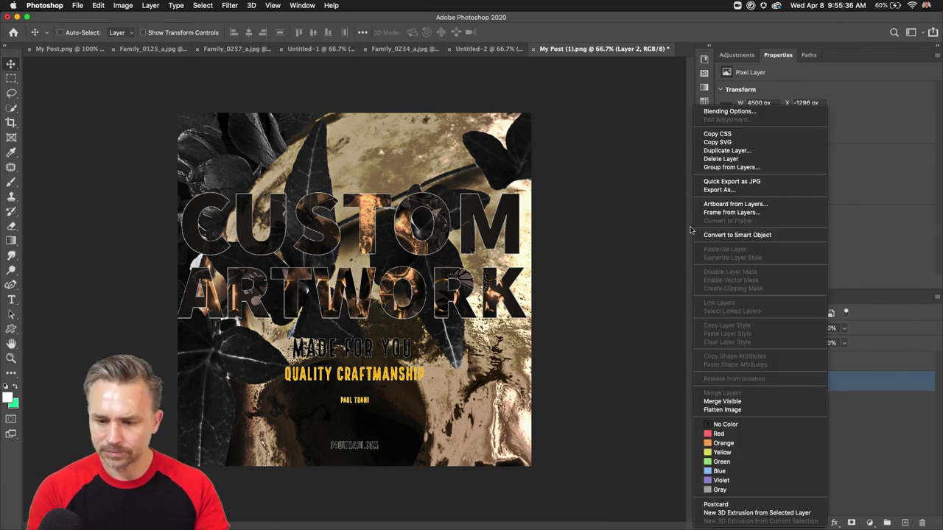
left_click(737, 236)
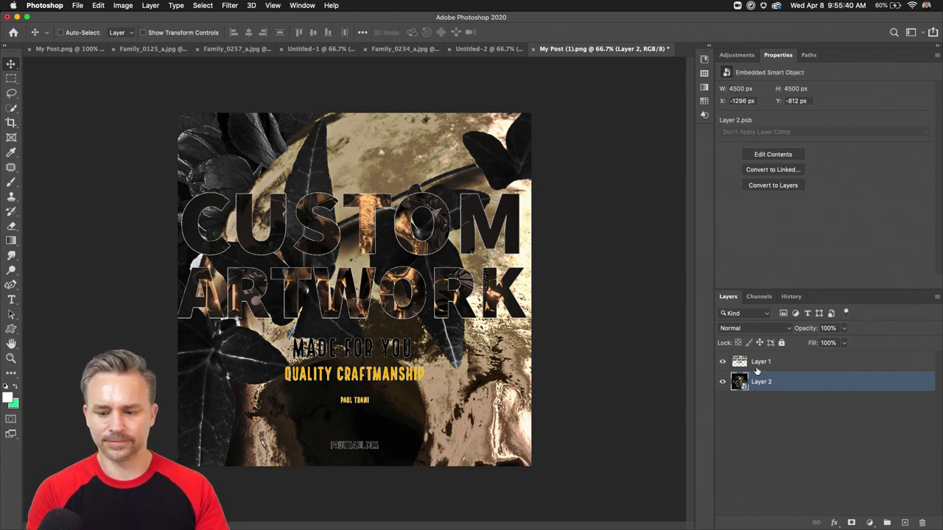
- Shift the artwork to X -2654 px, Y -200 px so the flowers sit behind the text, and invert its colors
left_click_drag(279, 257, 506, 427)
key("super+i")
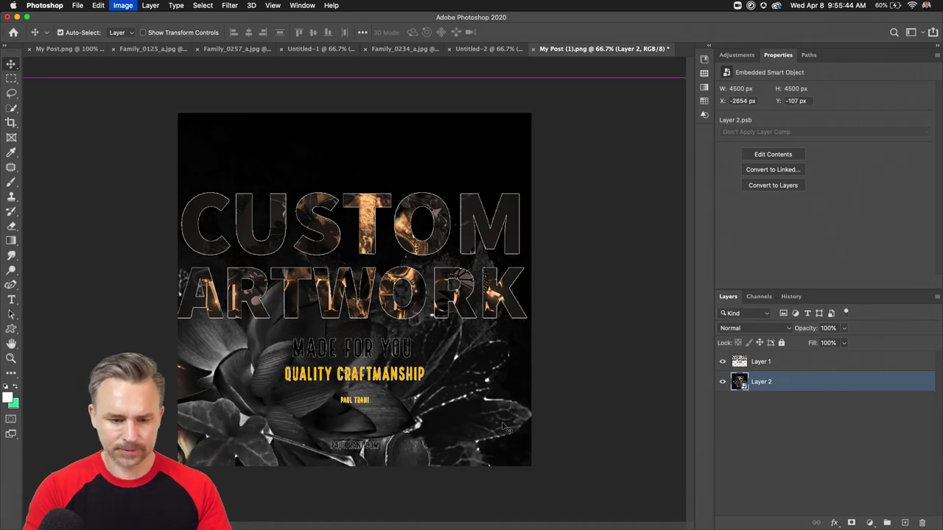
left_click_drag(232, 412, 217, 332)
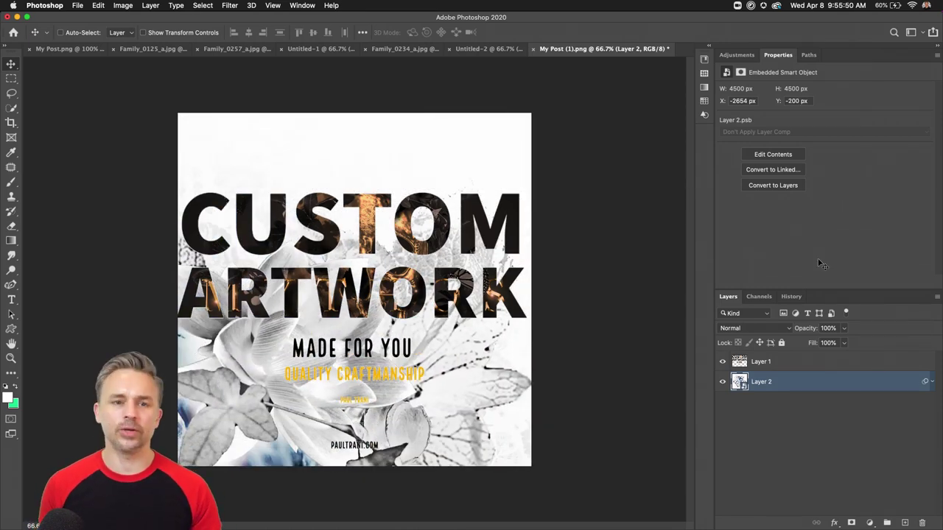